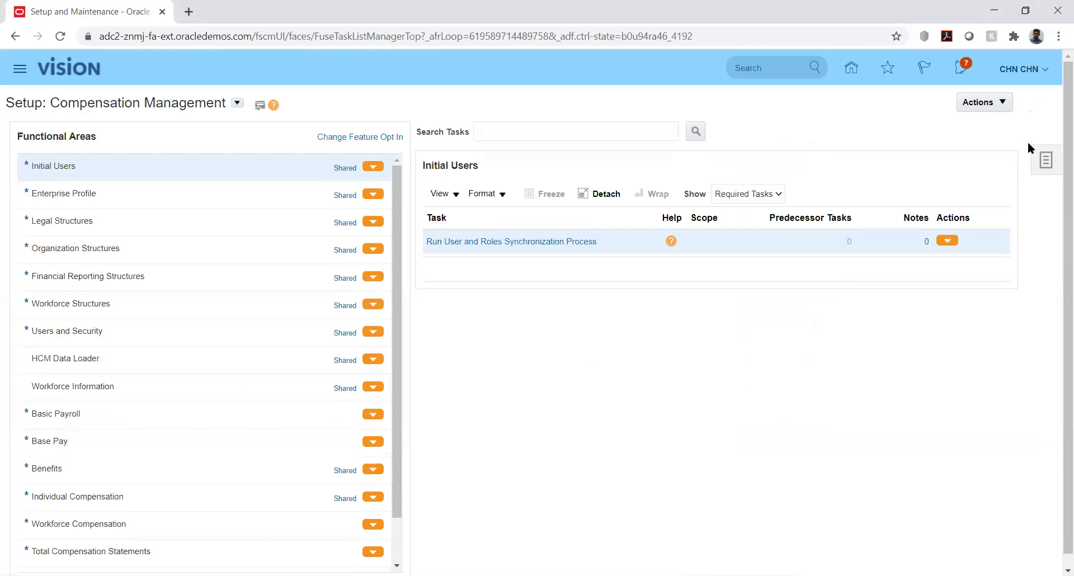
# Search Manage Implementation Projects for projects named 'kk'.
pyautogui.click(1043, 161)
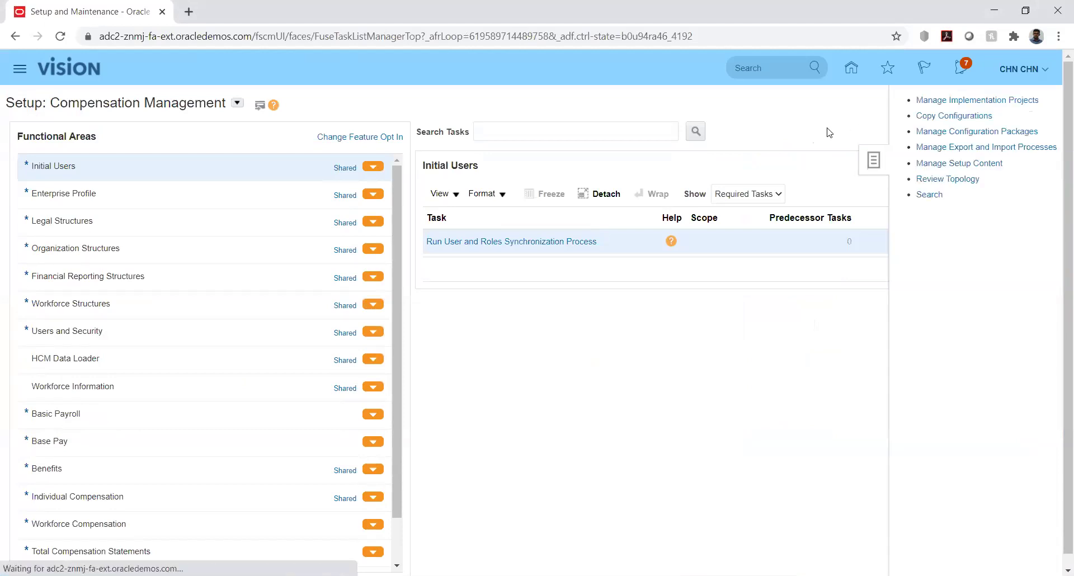
pyautogui.click(960, 101)
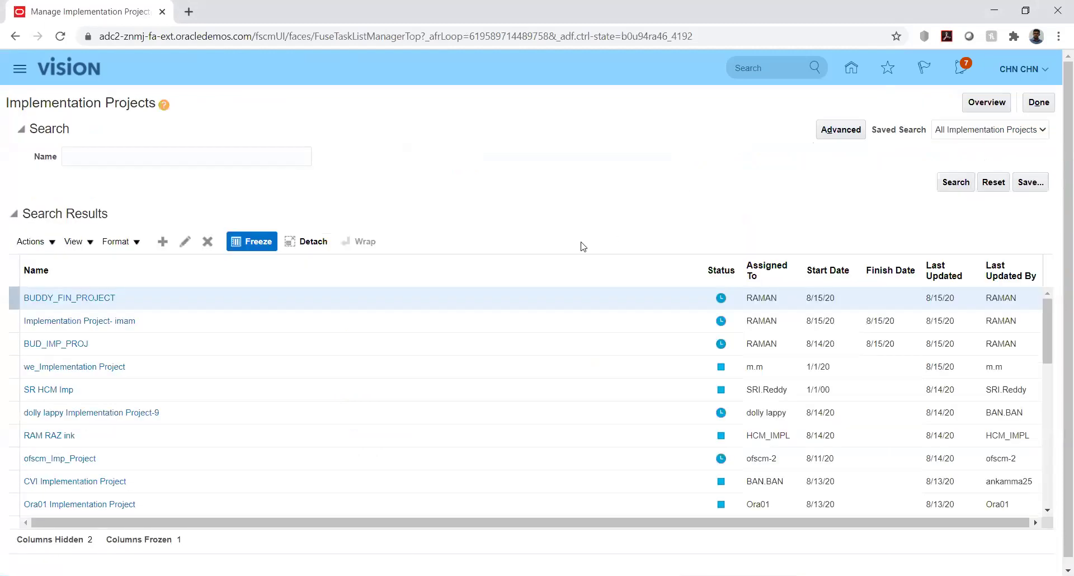
pyautogui.click(231, 157)
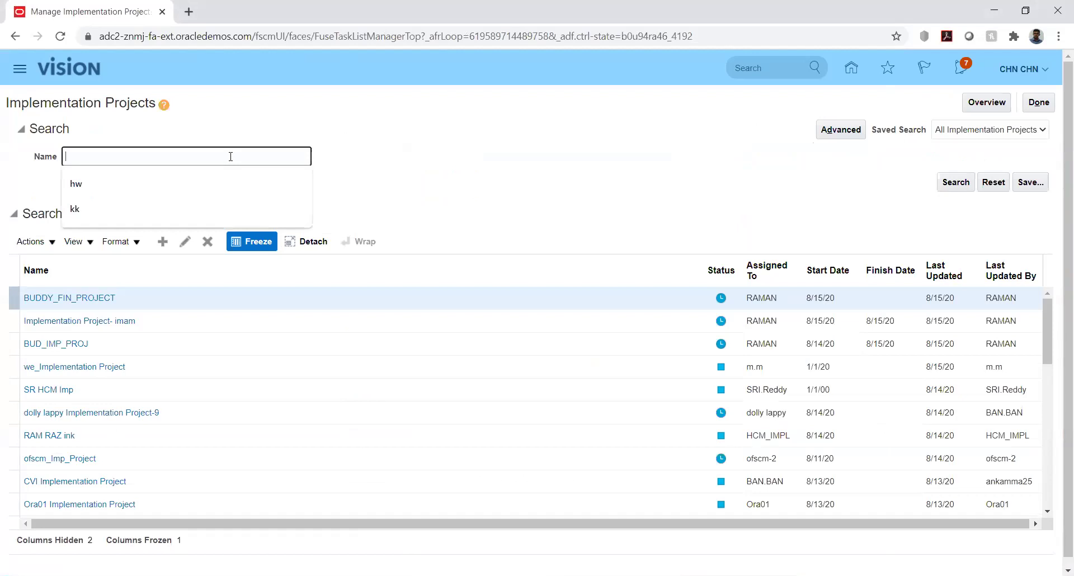
pyautogui.write('kk')
pyautogui.press('Return')
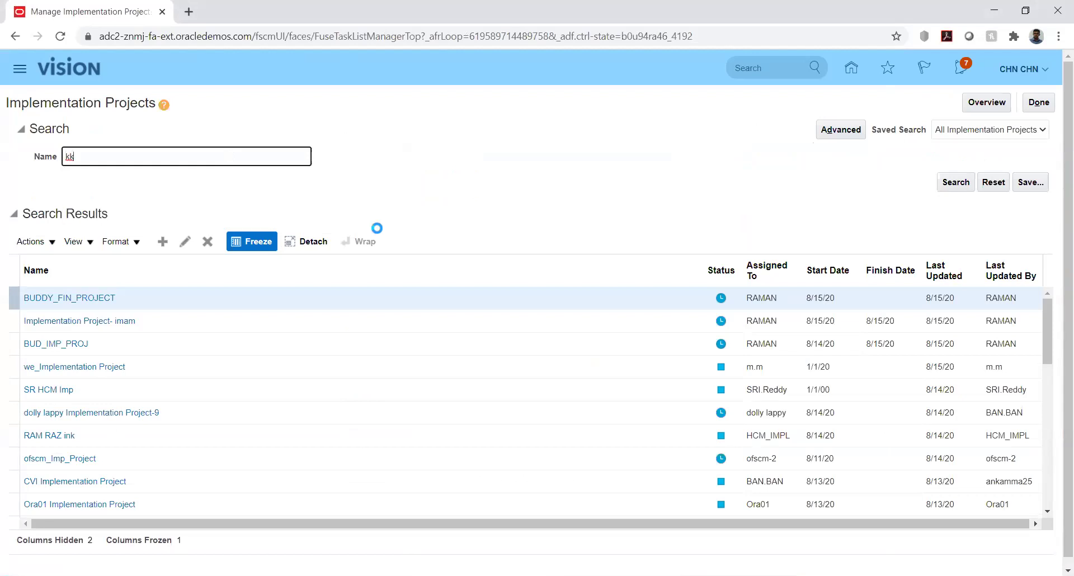
# Open KK Implementation and filter its tasks with '%jou%cat%'.
pyautogui.click(72, 298)
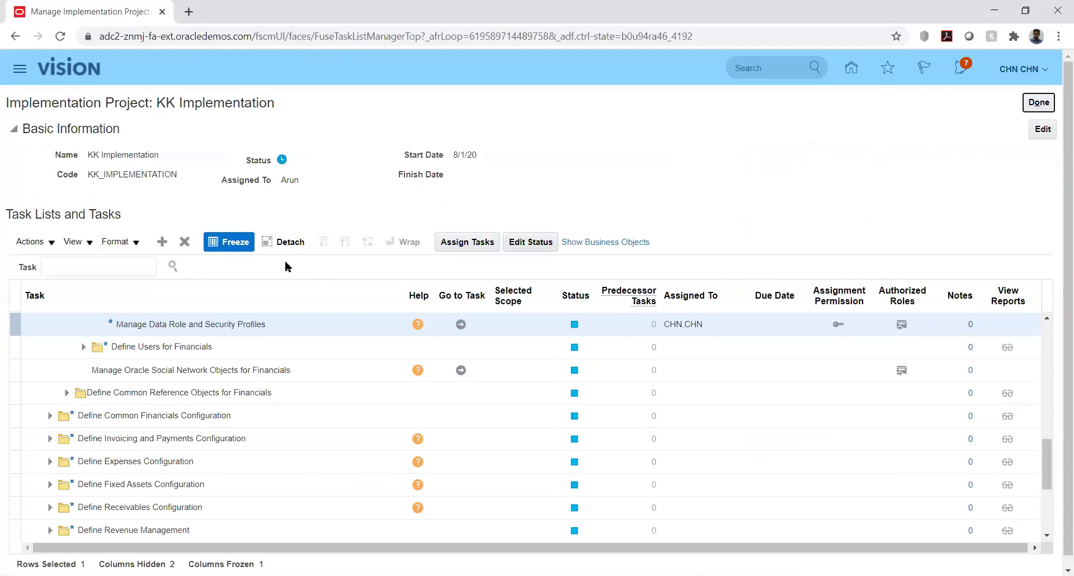
pyautogui.click(131, 263)
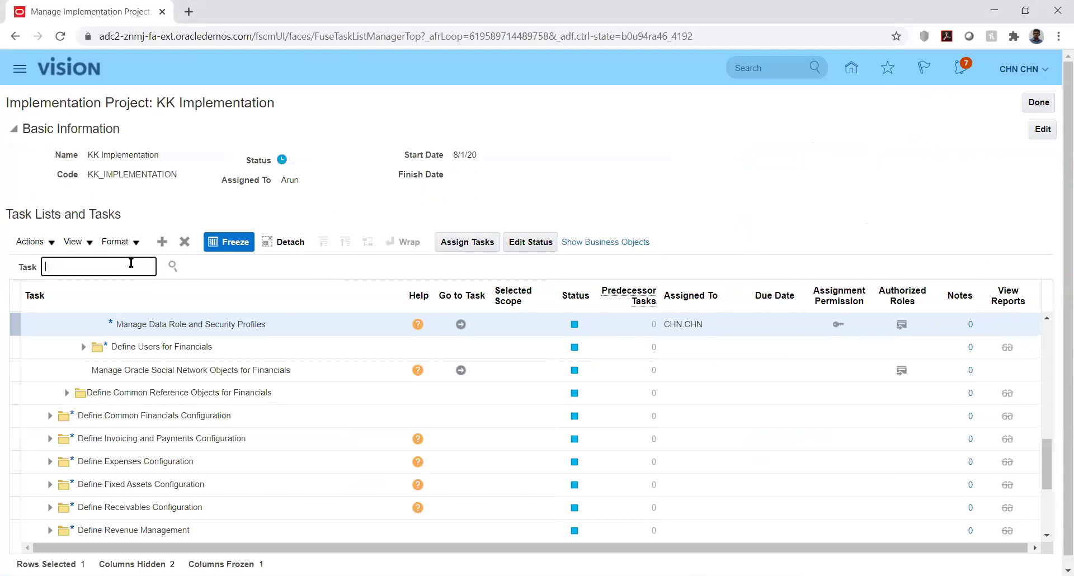
pyautogui.write('%jou%cat%')
pyautogui.press('Return')
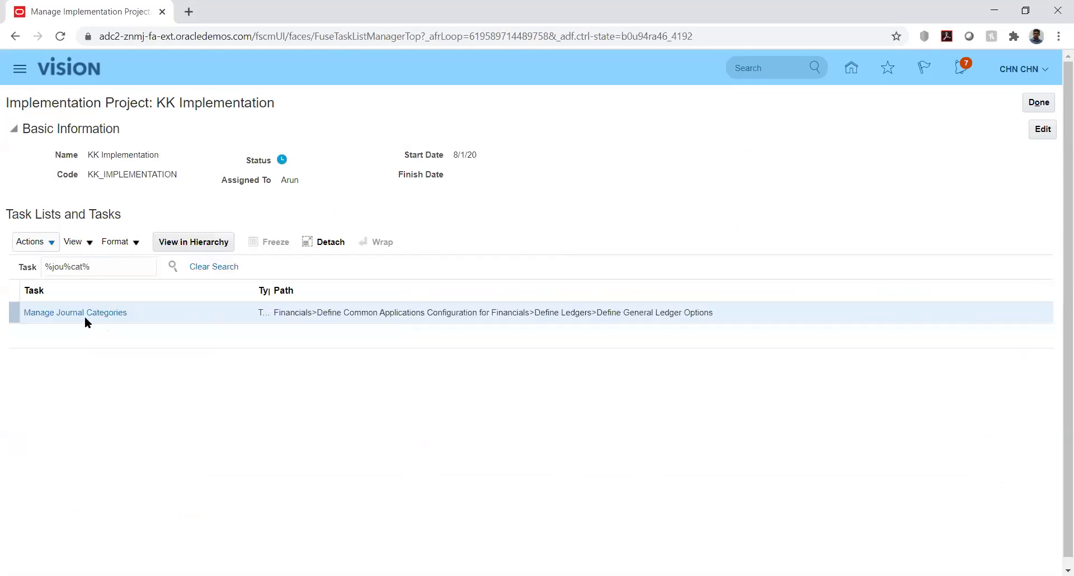
# Open Manage Journal Sources from the KK Implementation task hierarchy.
pyautogui.click(77, 315)
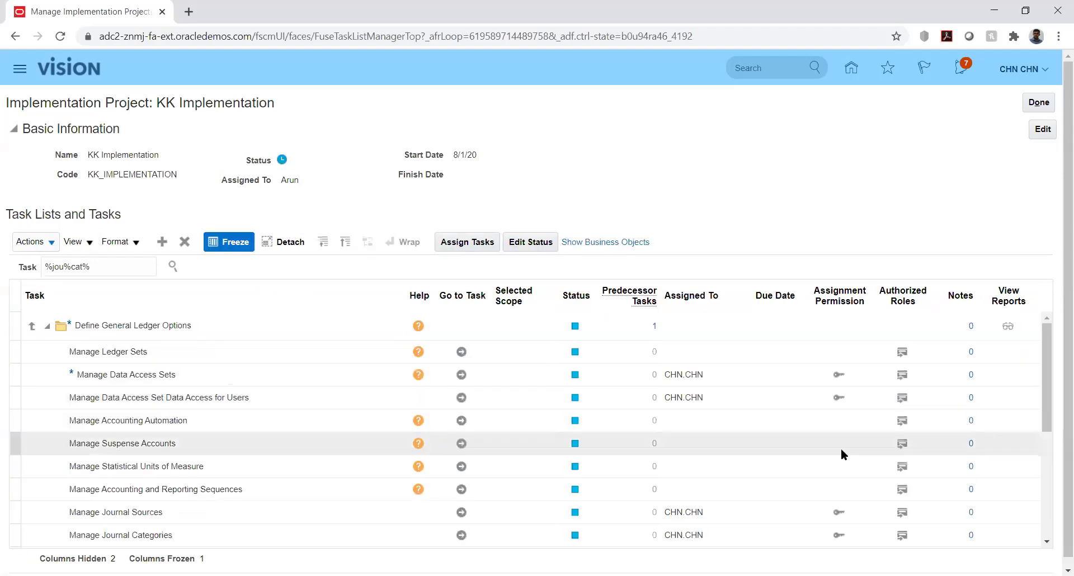
pyautogui.click(460, 511)
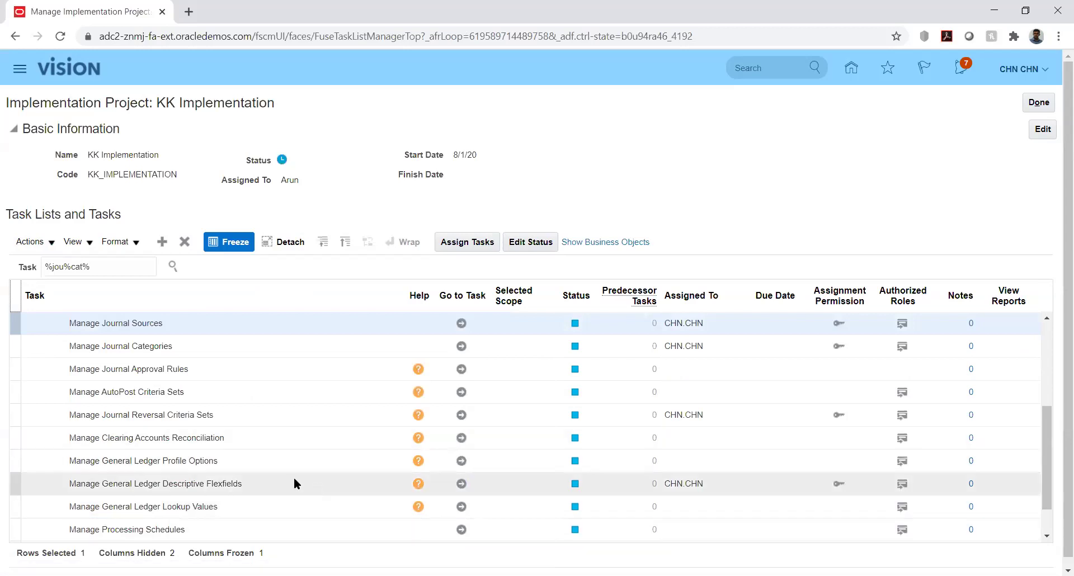
pyautogui.click(462, 324)
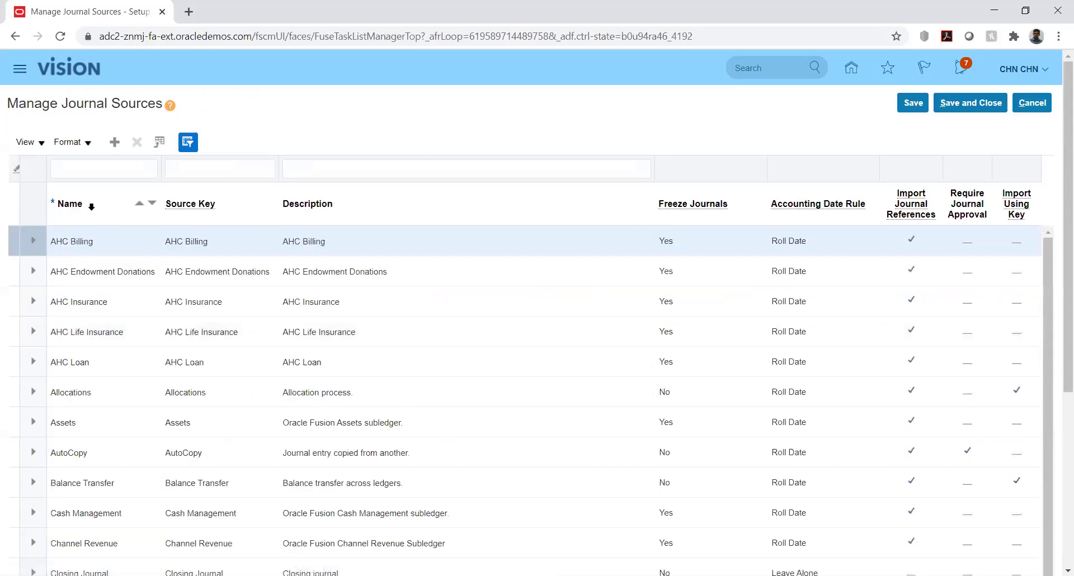
# Add a journal source row named KK_Fusion, reusing KK_Fusion for source key and description.
pyautogui.click(115, 143)
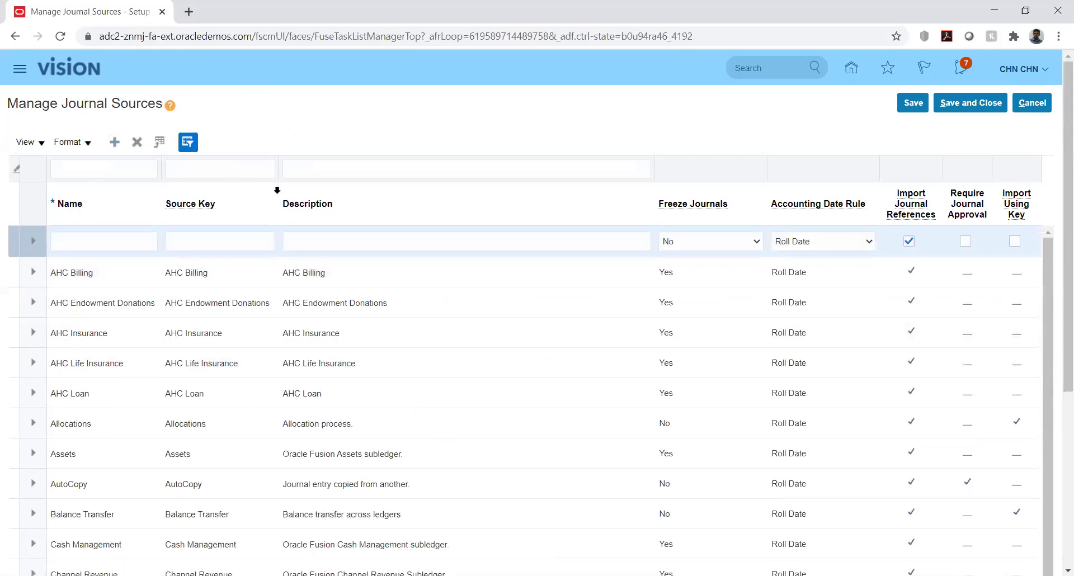
pyautogui.click(112, 239)
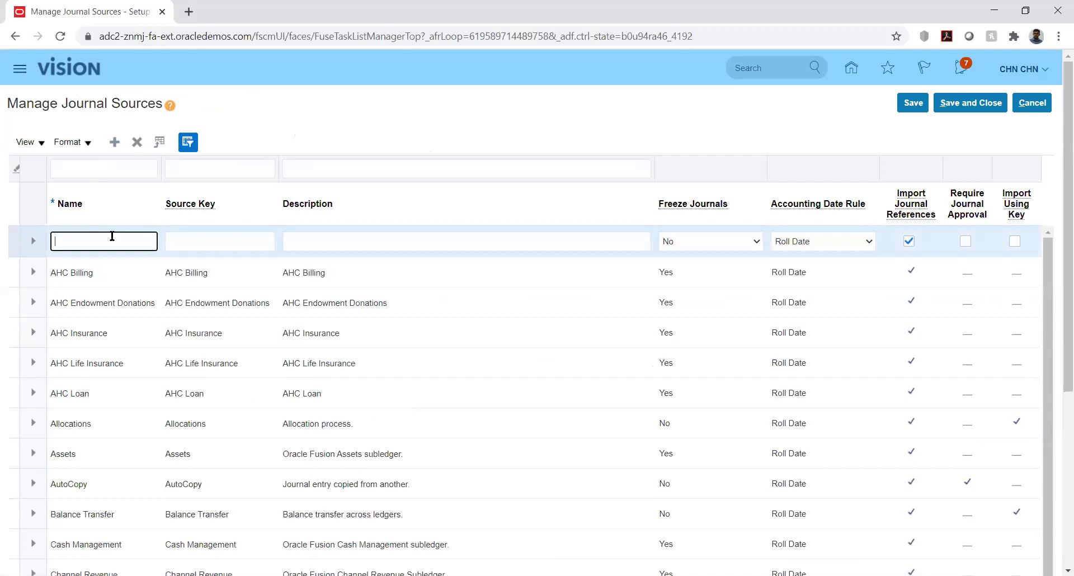
pyautogui.write('KK_Fusion')
pyautogui.press('Tab')
pyautogui.hotkey('shift', 'Tab')
pyautogui.hotkey('ctrl', 'c')
pyautogui.press('Tab')
pyautogui.hotkey('ctrl', 'v')
pyautogui.press('Tab')
pyautogui.hotkey('ctrl', 'v')
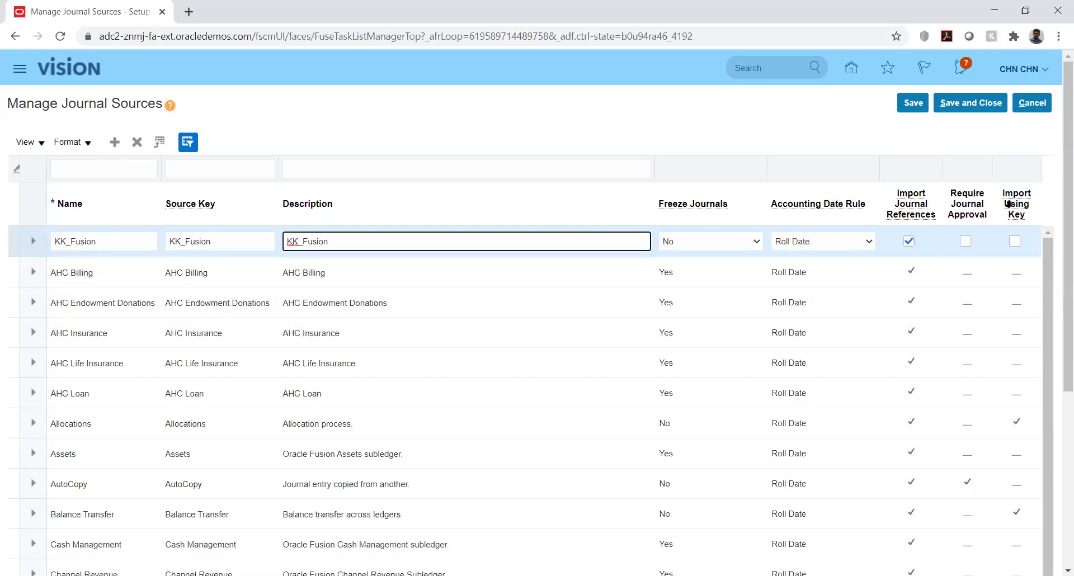
pyautogui.moveTo(1008, 205)
pyautogui.click(867, 243)
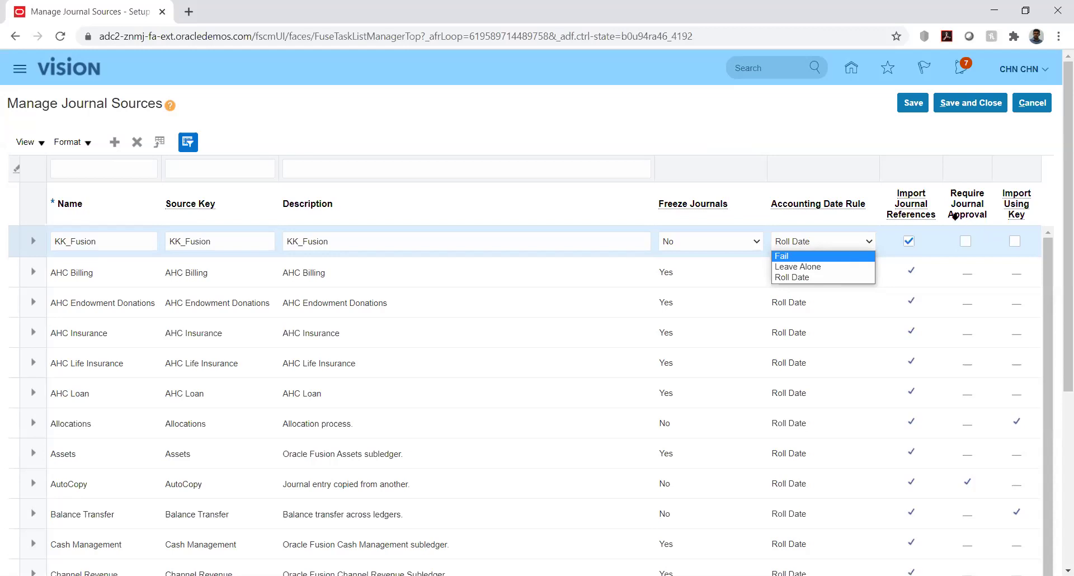
pyautogui.moveTo(913, 213)
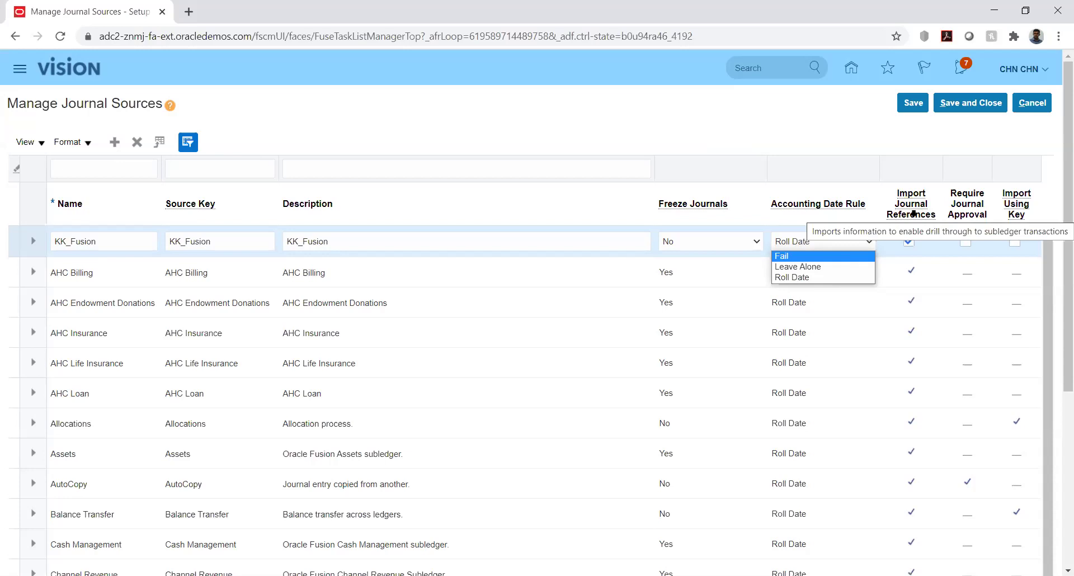
pyautogui.click(853, 130)
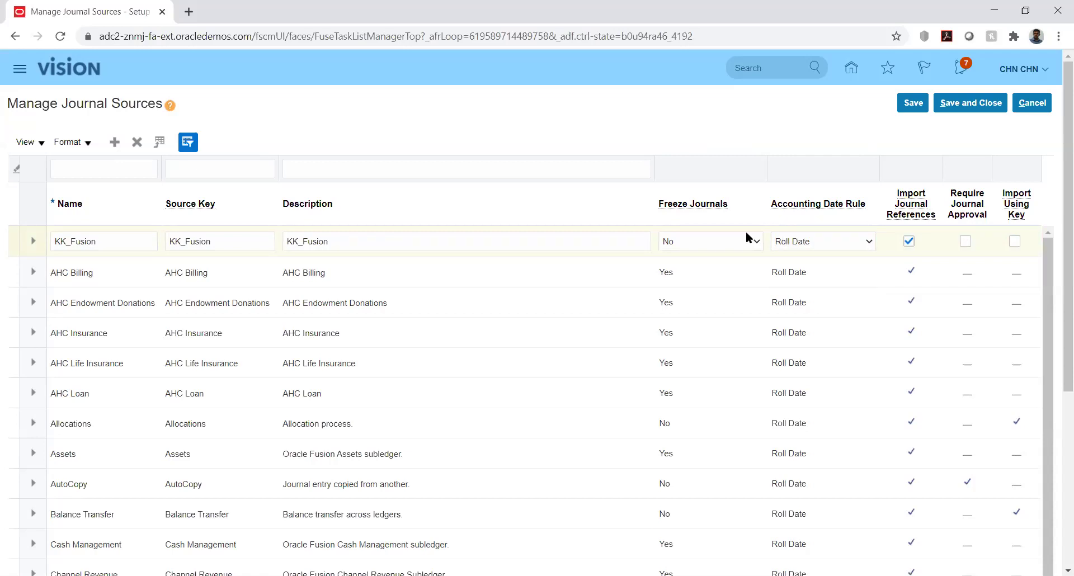
# List KK_Fusion's Freeze Journals options and highlight Partial allow import correction only.
pyautogui.click(724, 244)
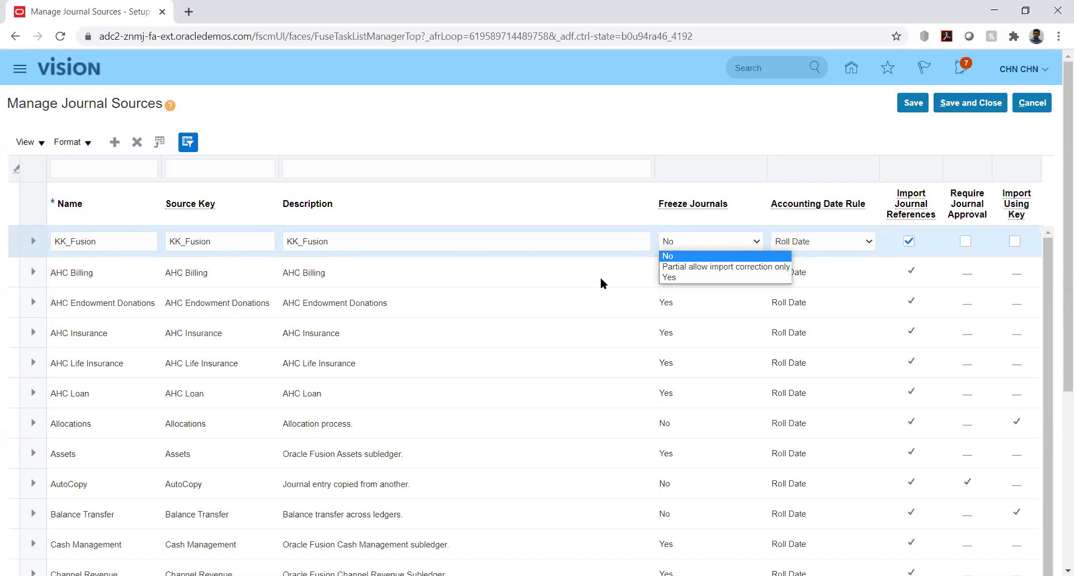
pyautogui.press('Down')
# Keep Freeze Journals No and Roll Date, enable Import Using Key, and save KK_Fusion.
pyautogui.click(673, 130)
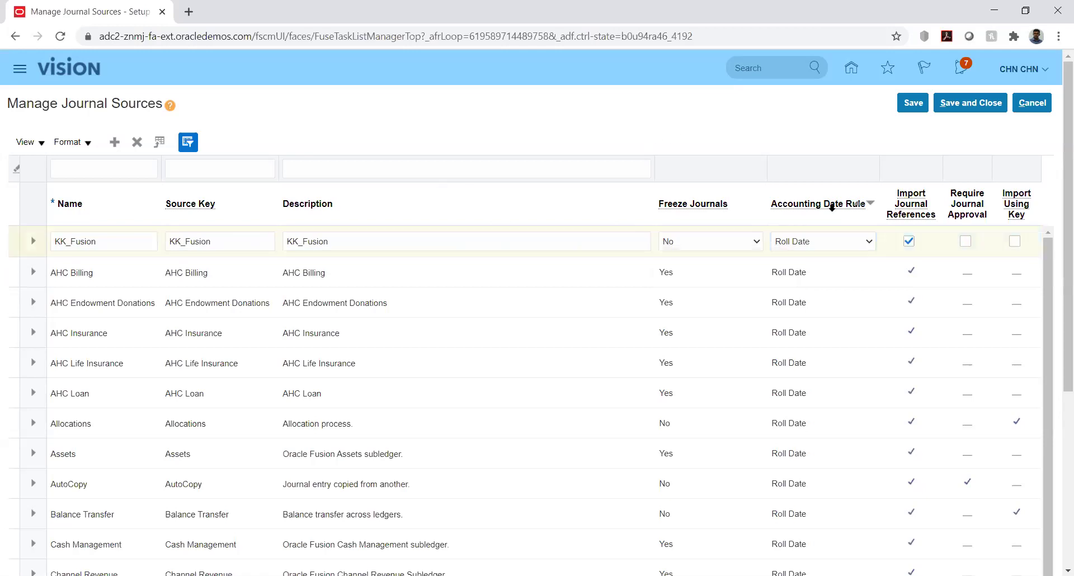
pyautogui.click(749, 242)
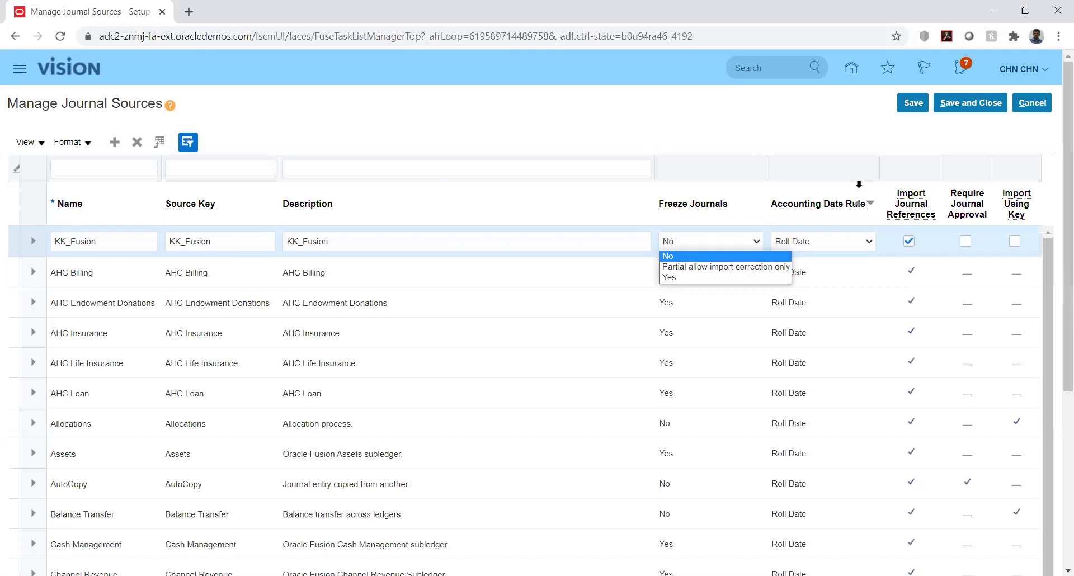
pyautogui.click(852, 123)
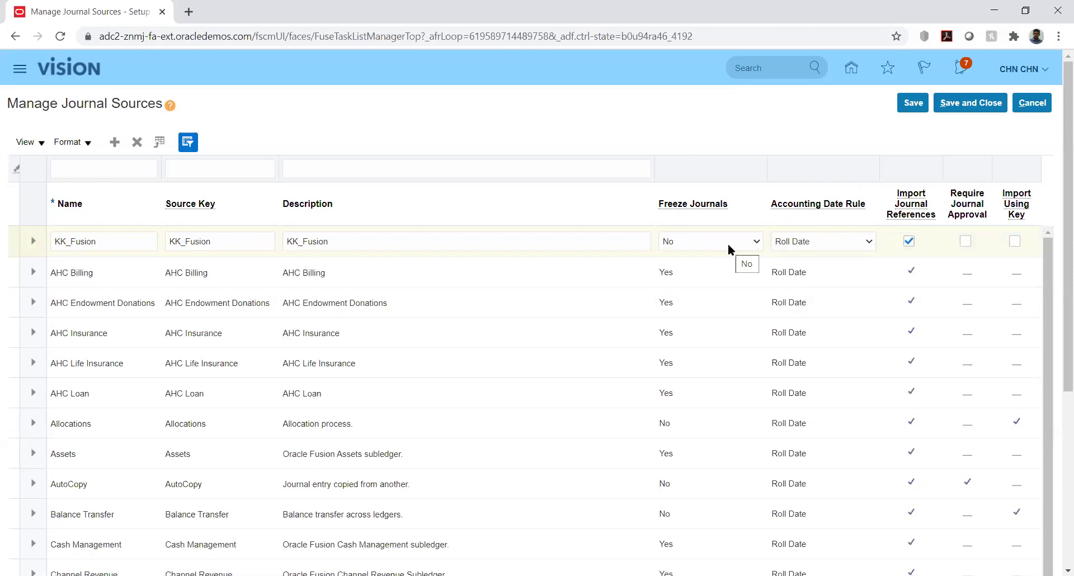
pyautogui.click(817, 240)
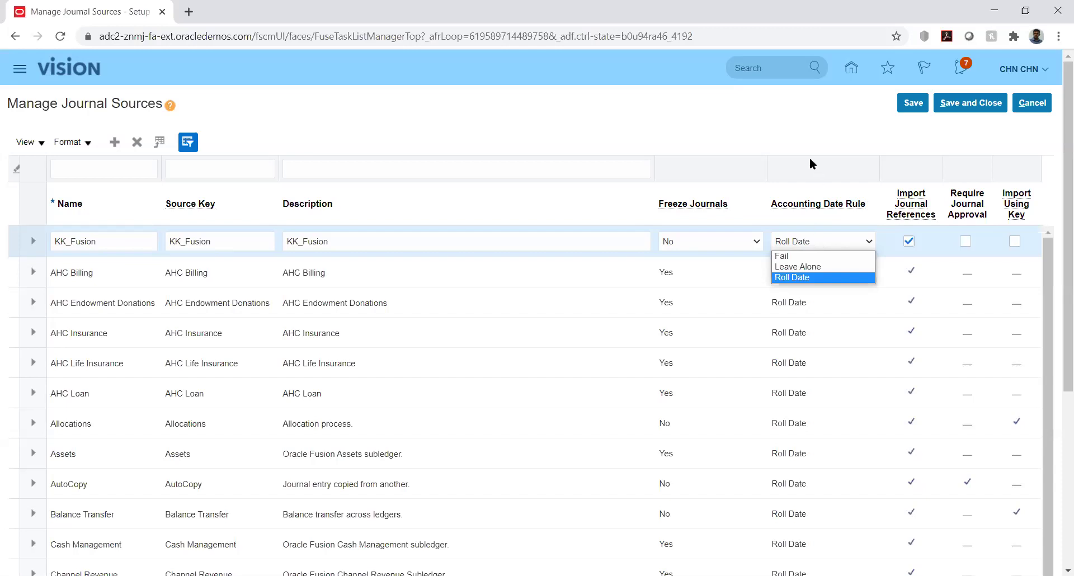
pyautogui.click(787, 141)
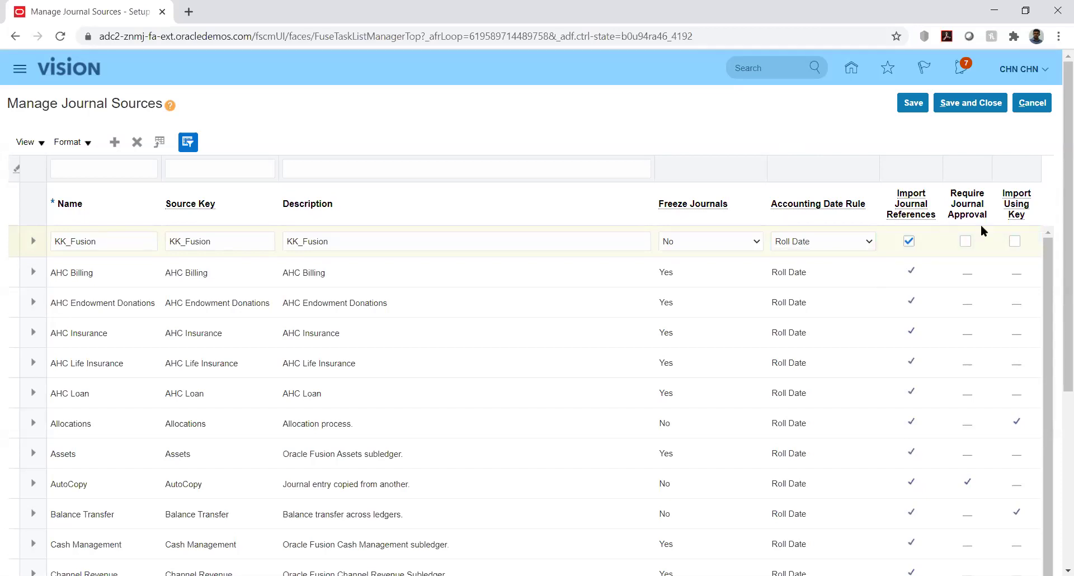
pyautogui.click(1017, 242)
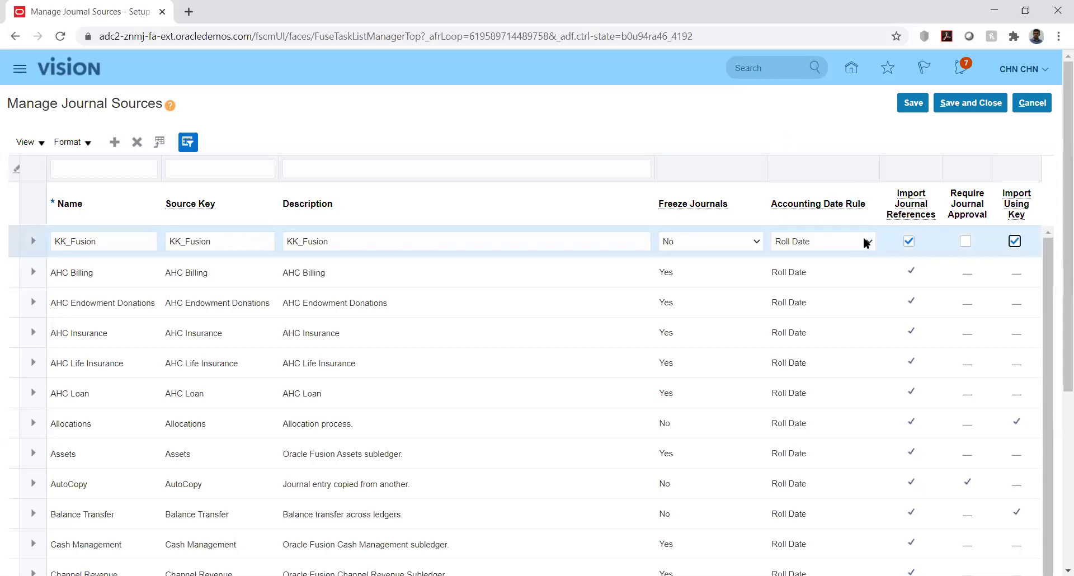
pyautogui.click(918, 104)
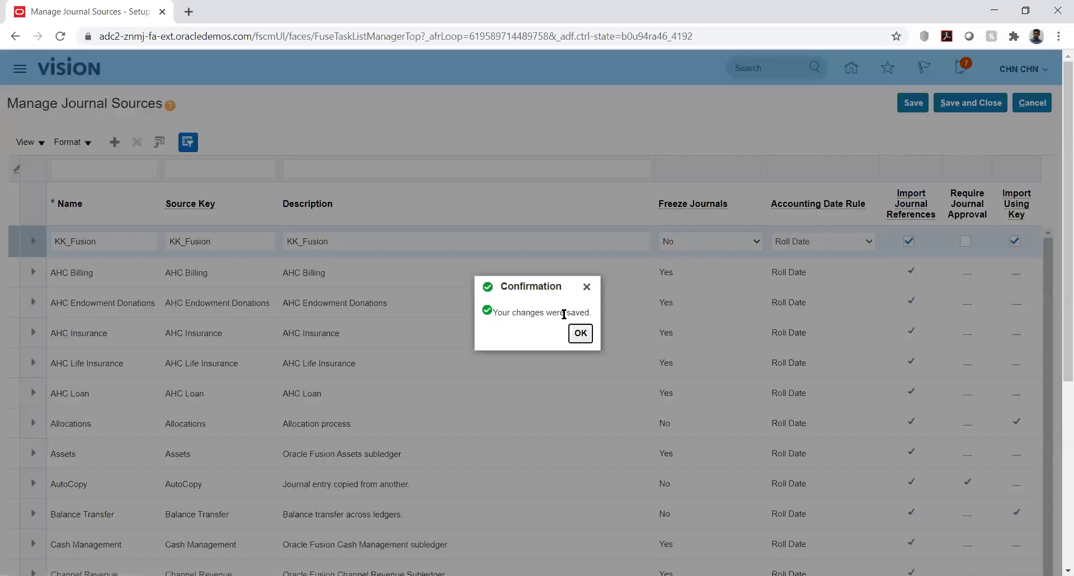
# Acknowledge the save confirmation and Save and Close the journal sources page.
pyautogui.click(580, 333)
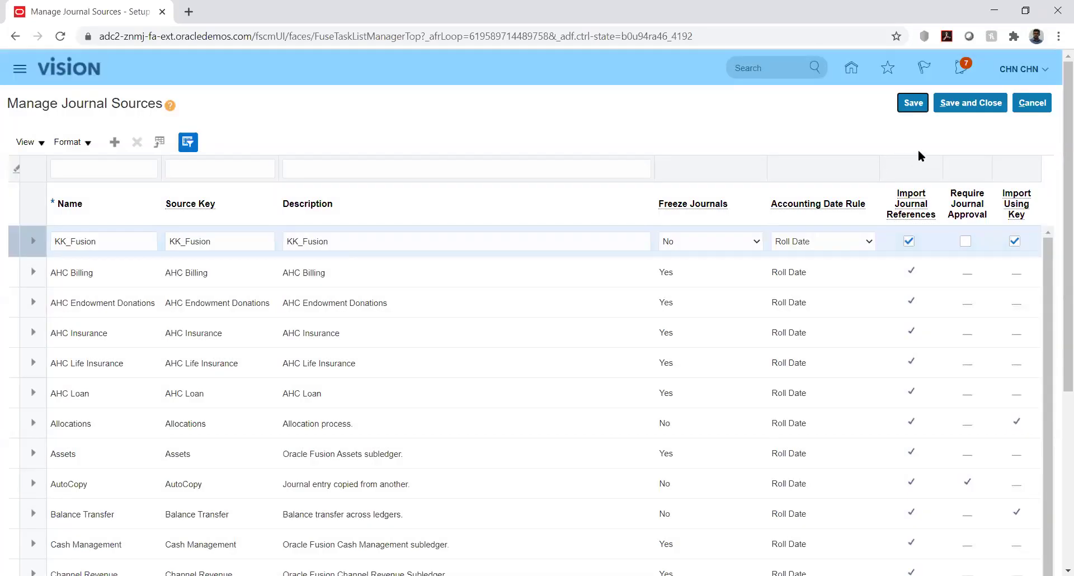
pyautogui.click(963, 110)
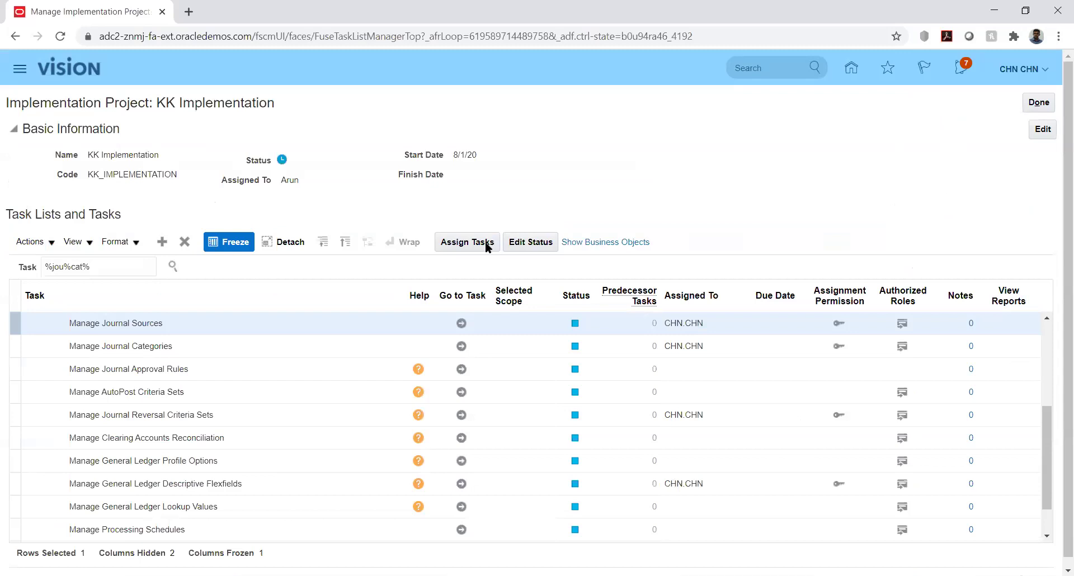
# Open Manage Journal Categories, then reload the project and expand the Financials task list.
pyautogui.click(461, 346)
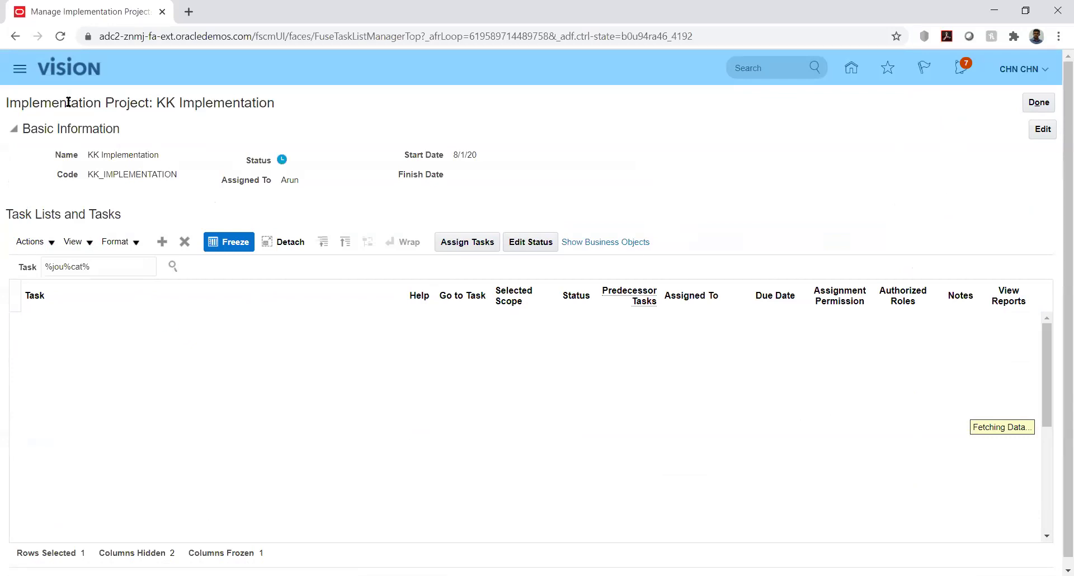
pyautogui.click(58, 36)
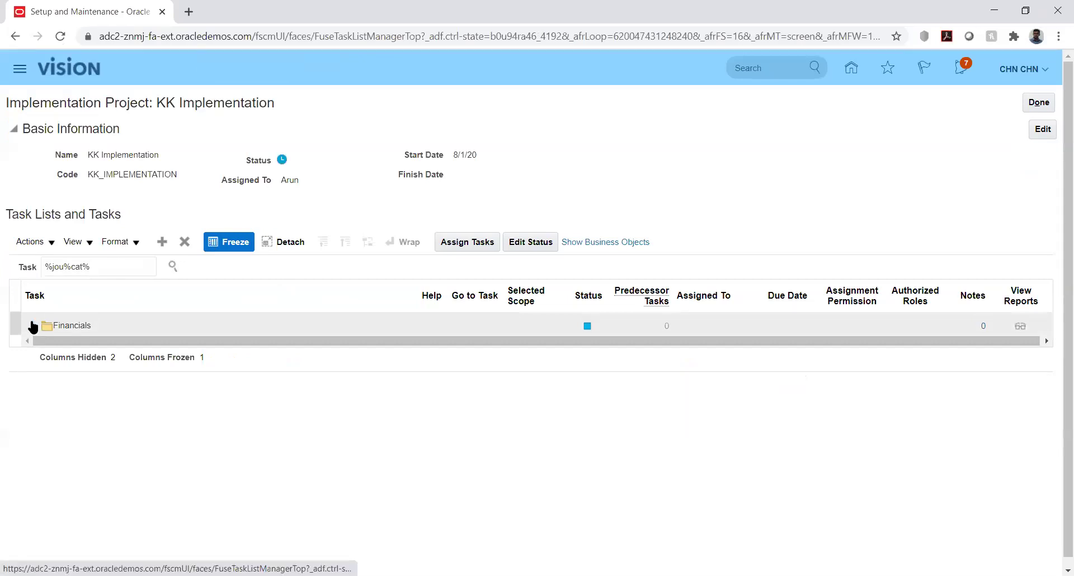
pyautogui.click(33, 325)
# Change the task filter from 'cat' to 'sou' and open Manage Journal Categories from the hierarchy.
pyautogui.click(84, 265)
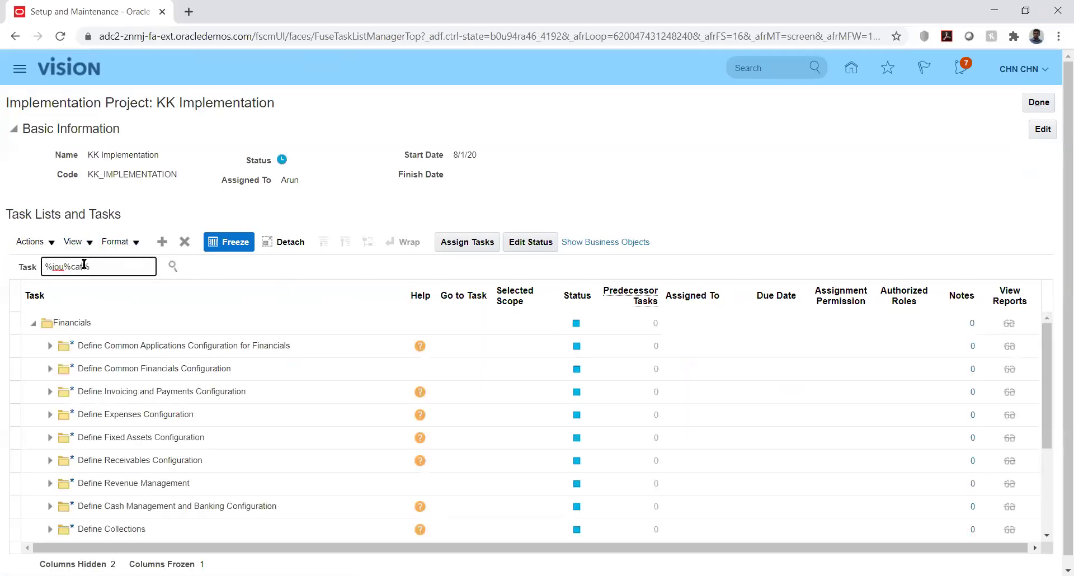
pyautogui.press('BackSpace')
pyautogui.press('BackSpace')
pyautogui.press('BackSpace')
pyautogui.write('sou')
pyautogui.press('Return')
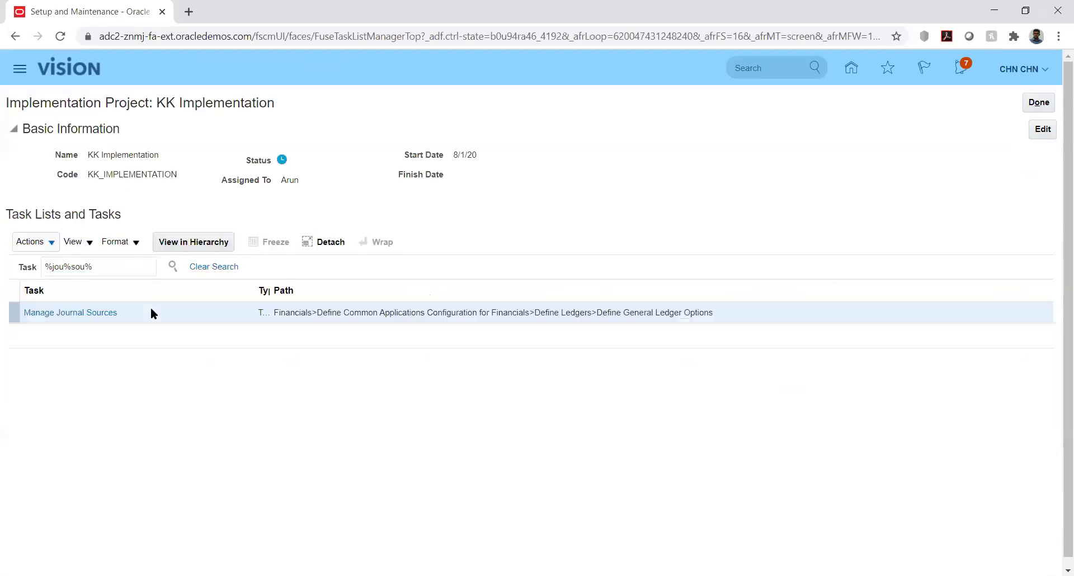
pyautogui.click(88, 317)
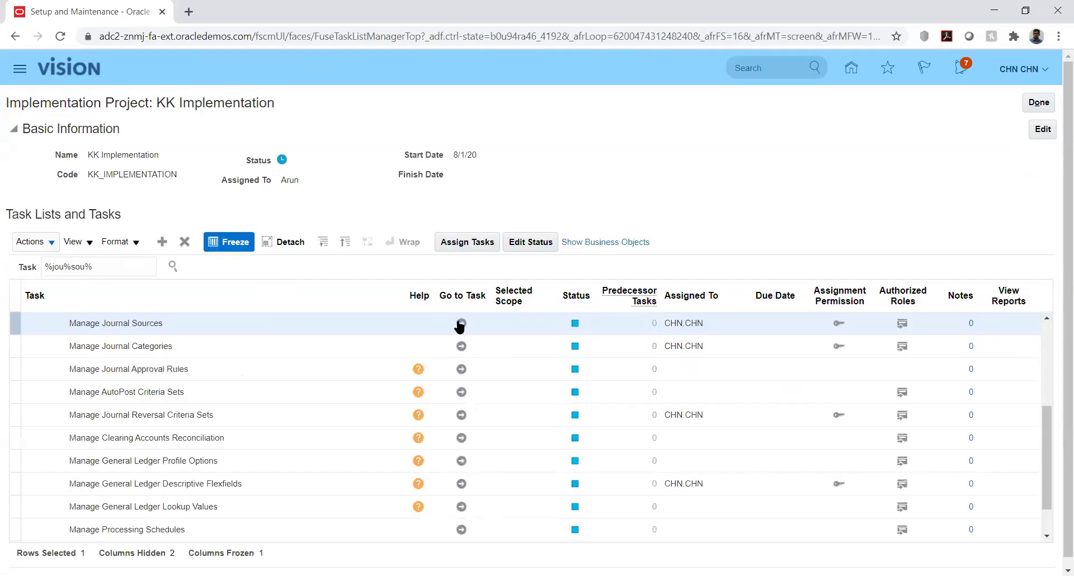
pyautogui.click(460, 323)
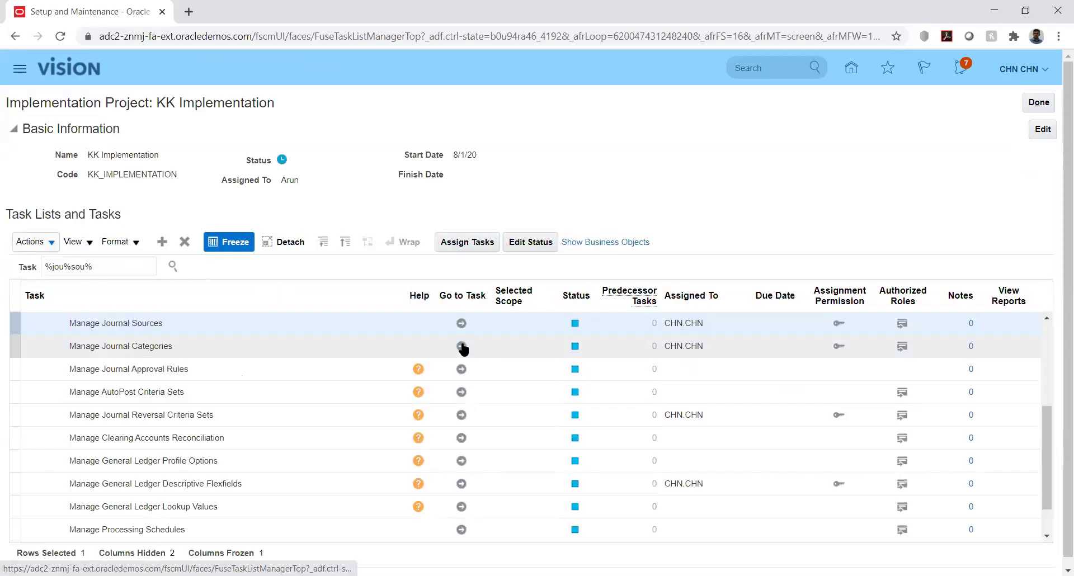
pyautogui.click(461, 346)
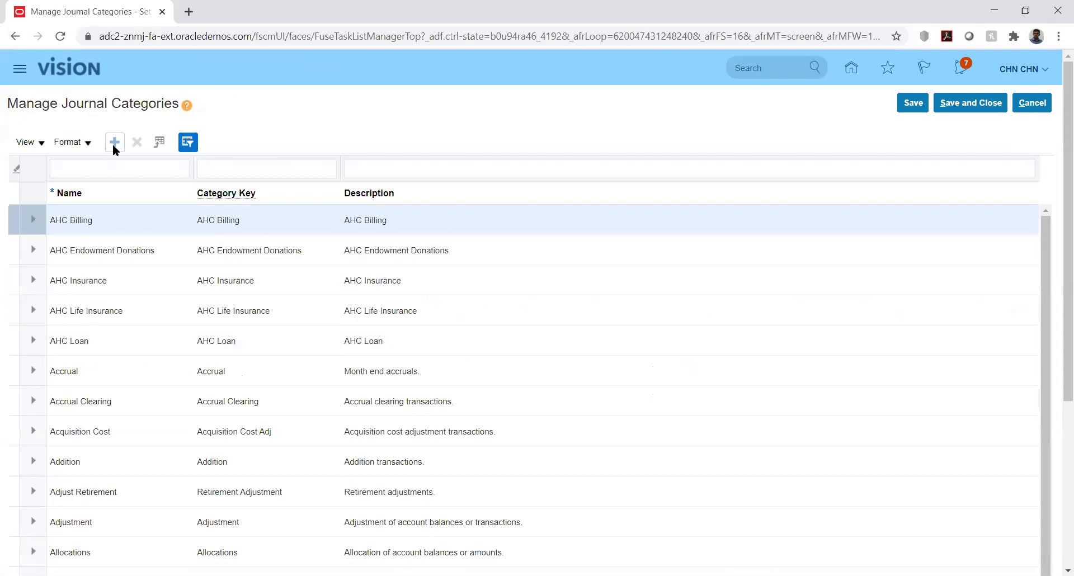
# Add a journal category row with name, category key and description all KK_Fusion.
pyautogui.click(114, 143)
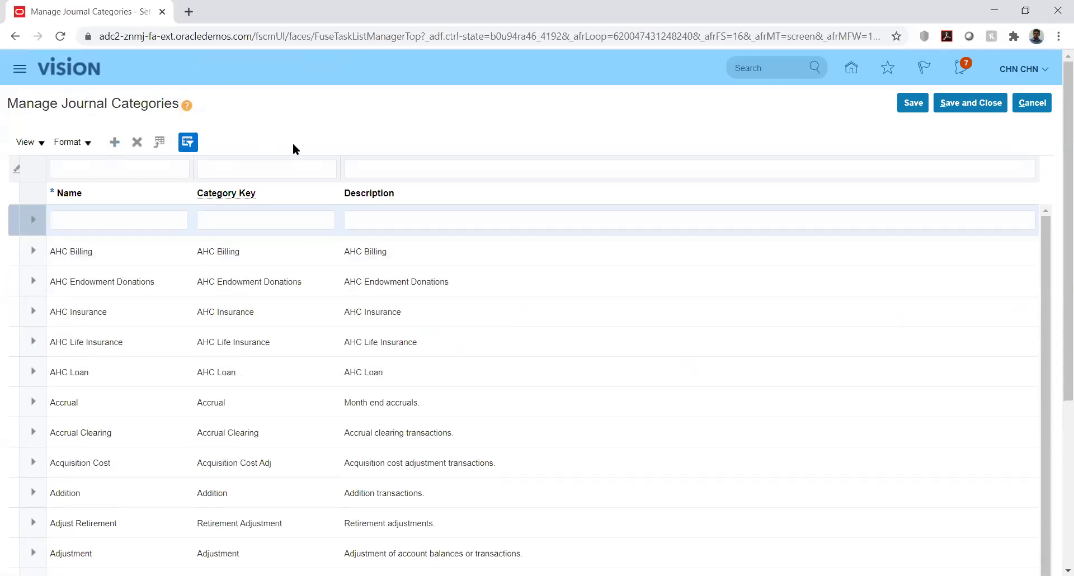
pyautogui.click(144, 218)
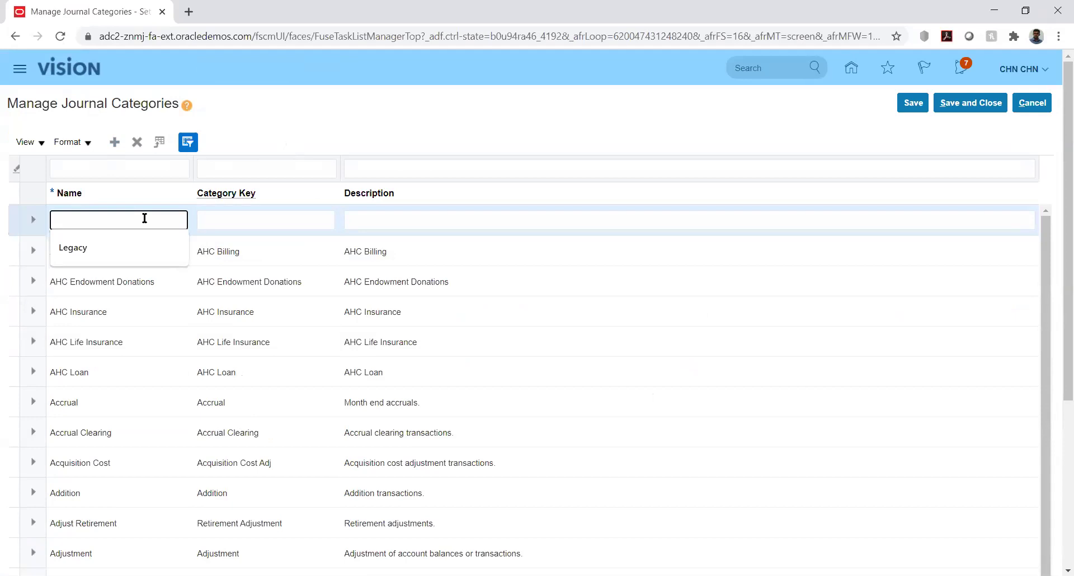
pyautogui.write('KK_Fusion')
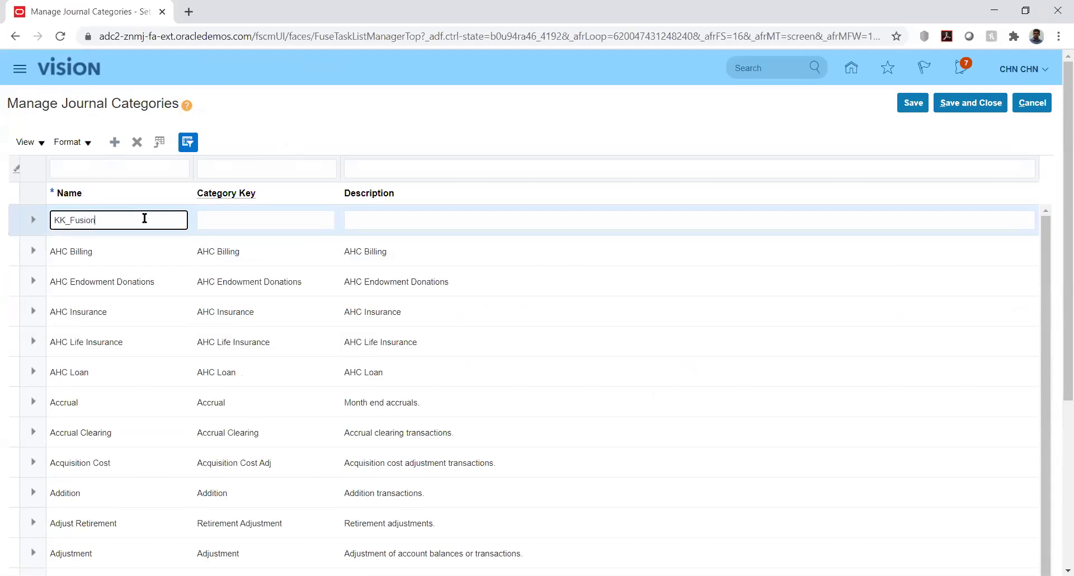
pyautogui.press('Tab')
pyautogui.write('KK_F')
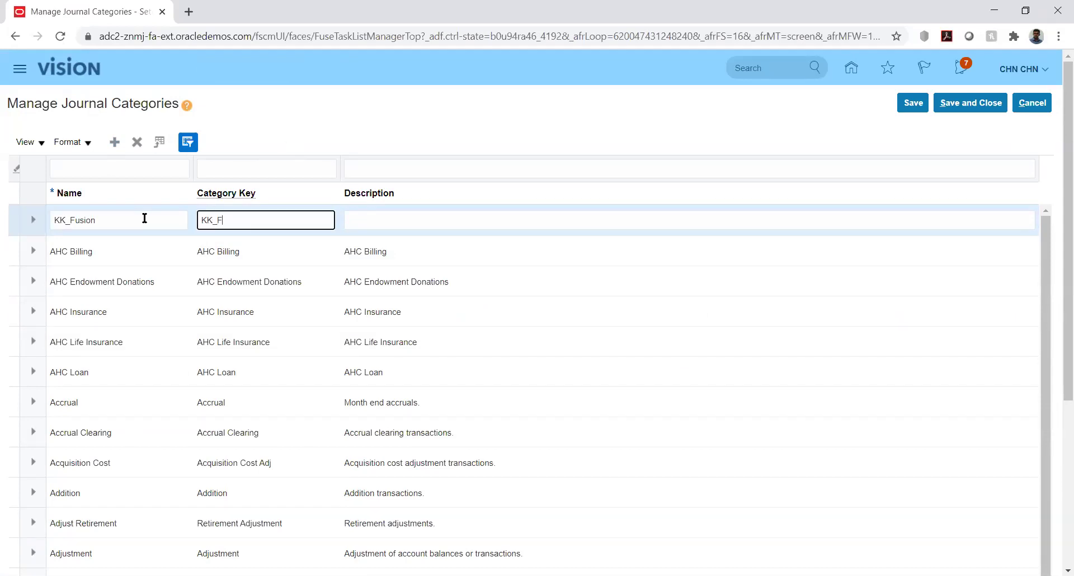
pyautogui.write('usion')
pyautogui.press('Tab')
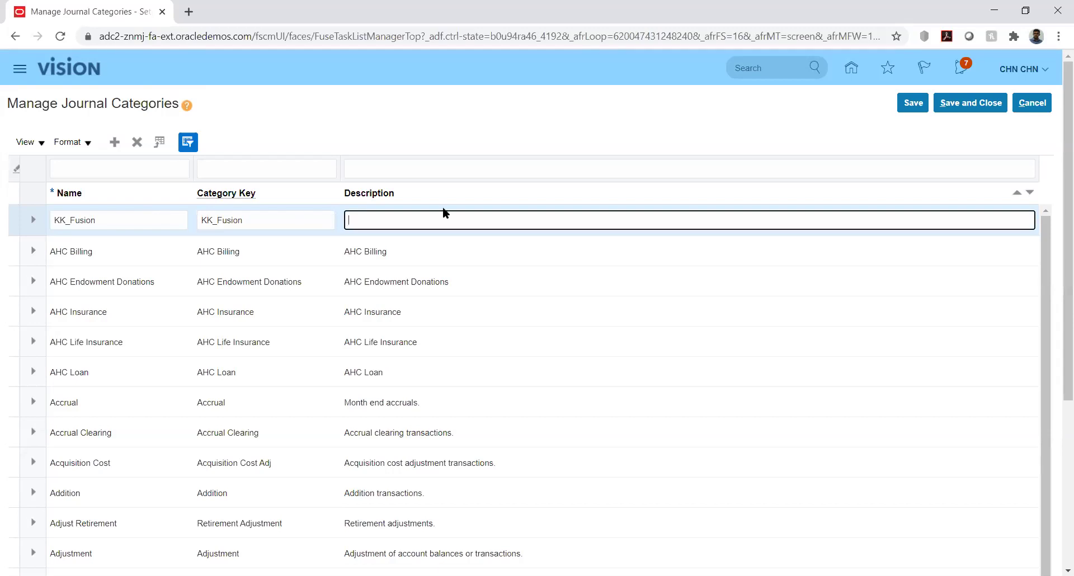
pyautogui.doubleClick(299, 223)
pyautogui.hotkey('ctrl', 'c')
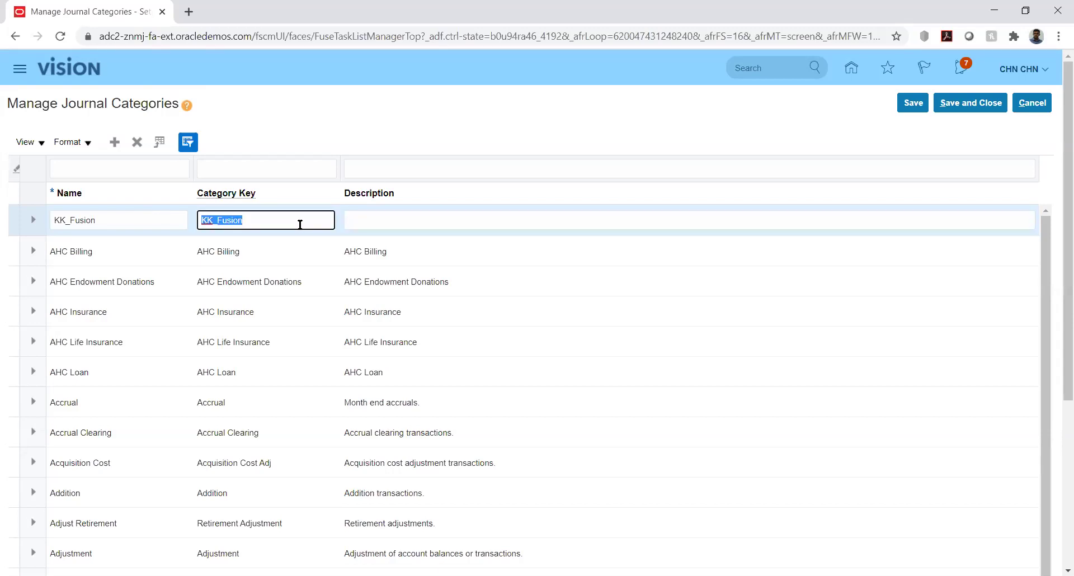
pyautogui.click(383, 224)
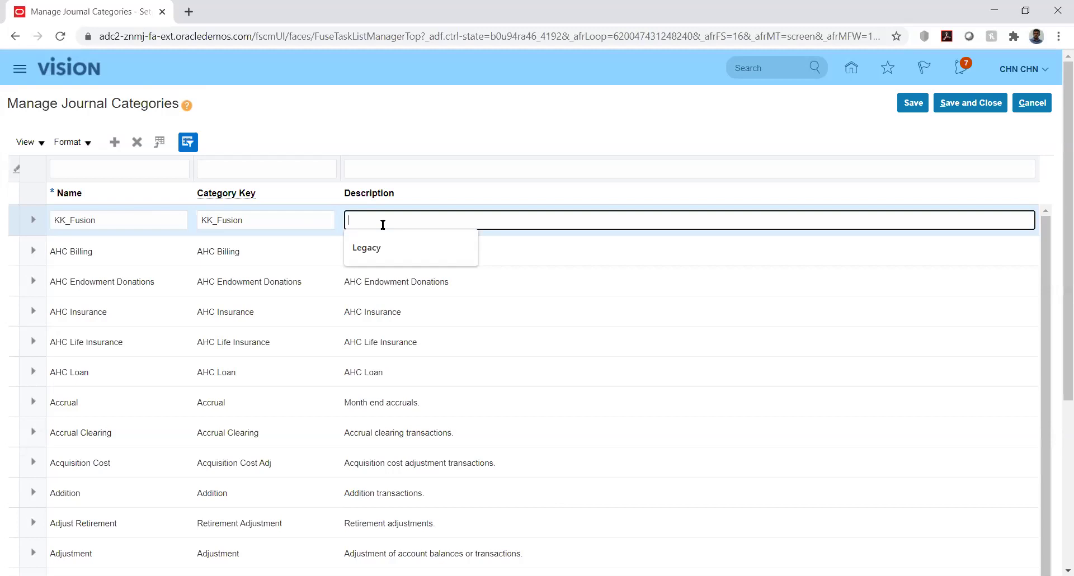
pyautogui.hotkey('ctrl', 'v')
pyautogui.click(663, 124)
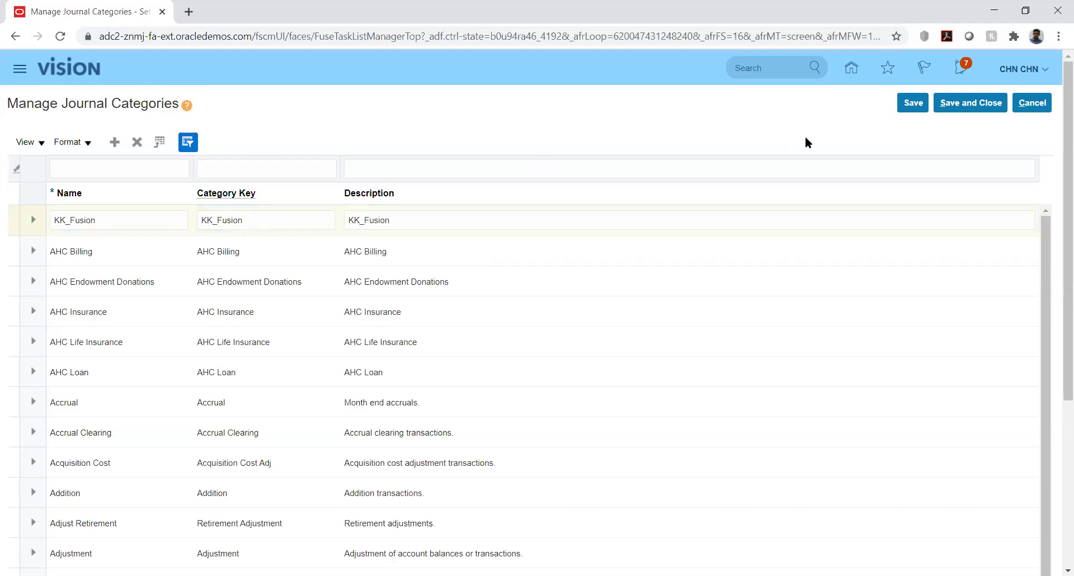
# Save the KK_Fusion category, confirm, and Save and Close the categories page.
pyautogui.click(914, 111)
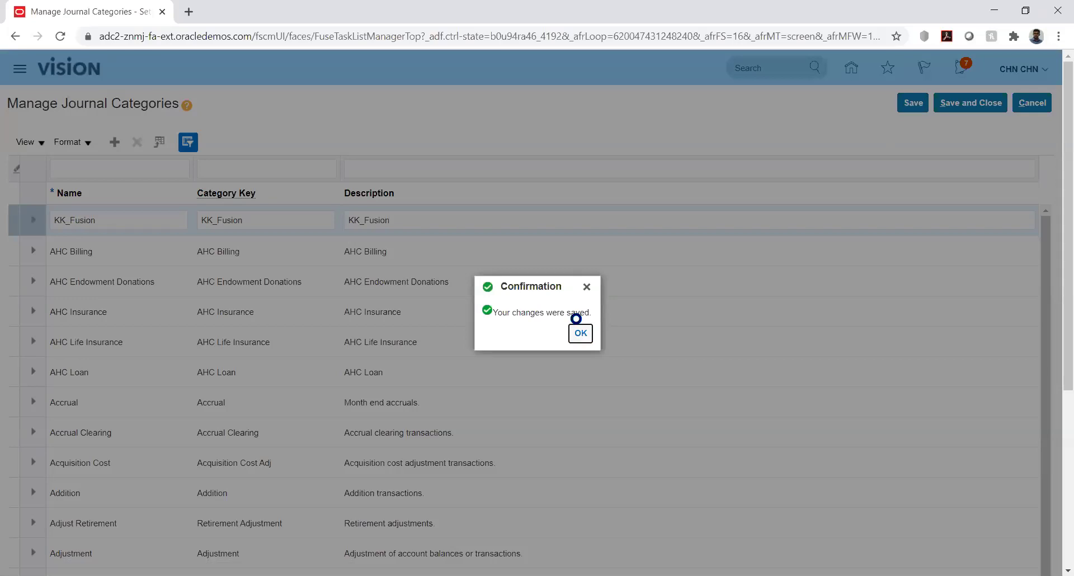
pyautogui.click(581, 334)
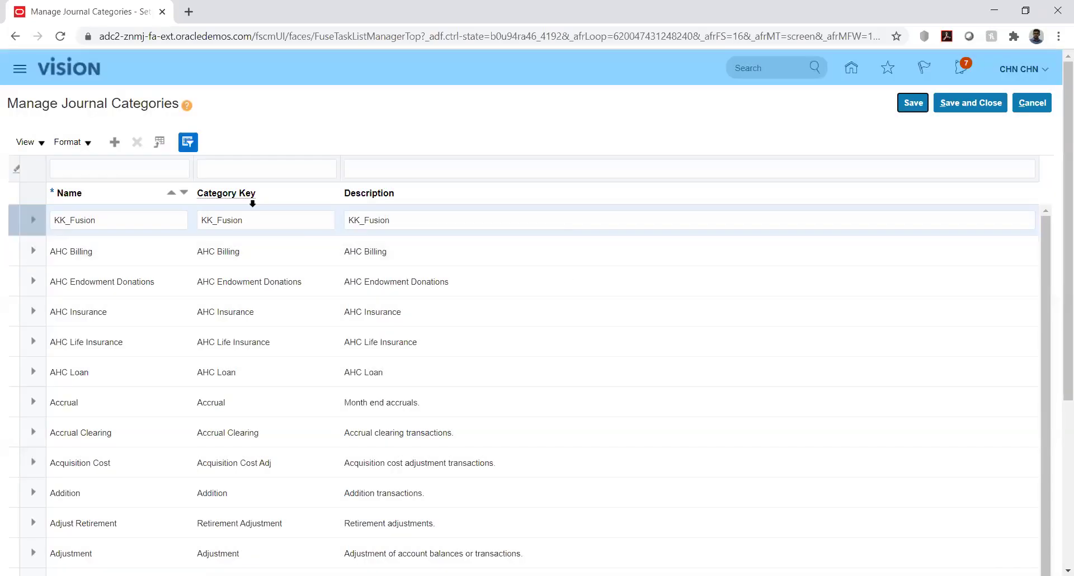
pyautogui.click(969, 103)
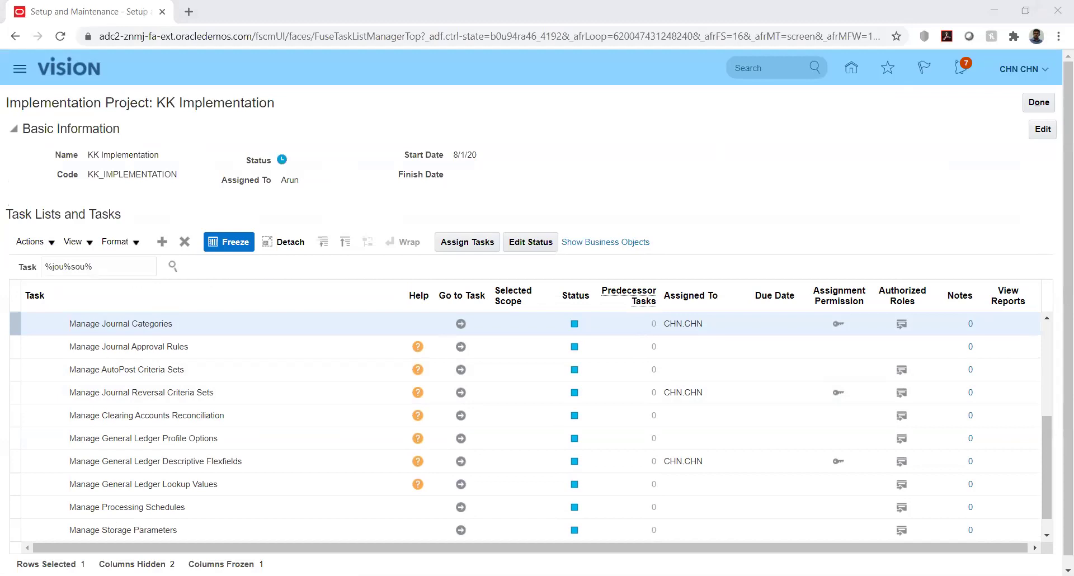
# Refocus the browser and scroll the KK Implementation task table.
pyautogui.click(870, 192)
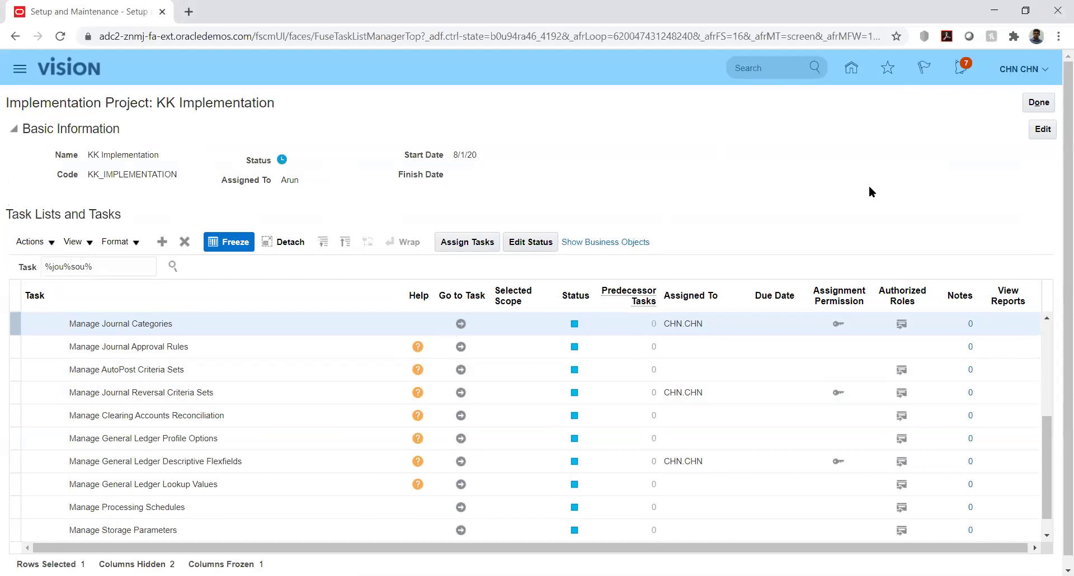
pyautogui.click(1049, 438)
pyautogui.moveTo(1049, 443); pyautogui.dragTo(1049, 420)
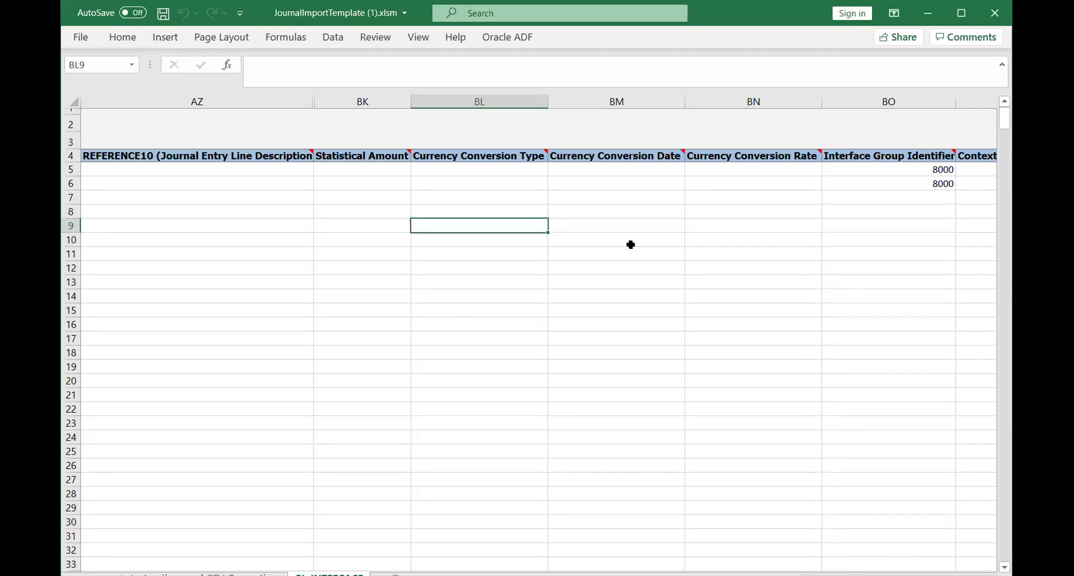
# Maximise the template and read its Overview, Template Format and Importing the Loaded Data sections.
pyautogui.click(959, 15)
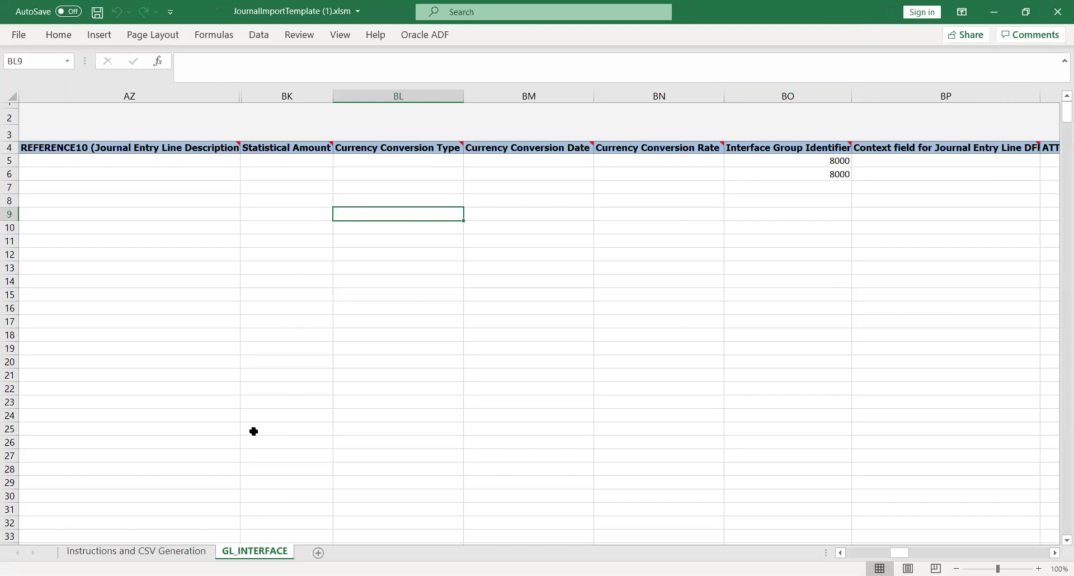
pyautogui.click(136, 552)
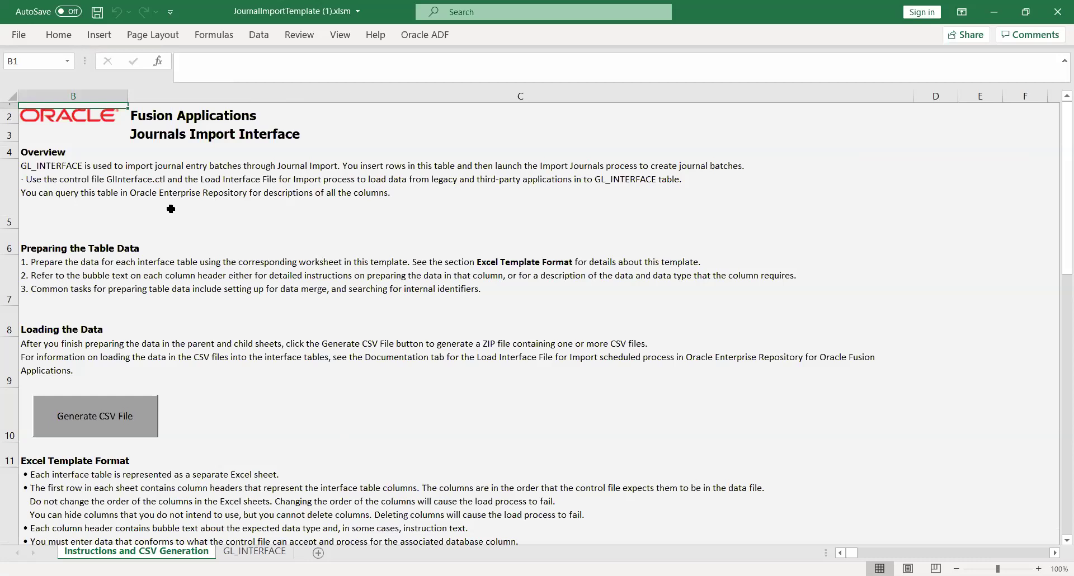
pyautogui.click(137, 182)
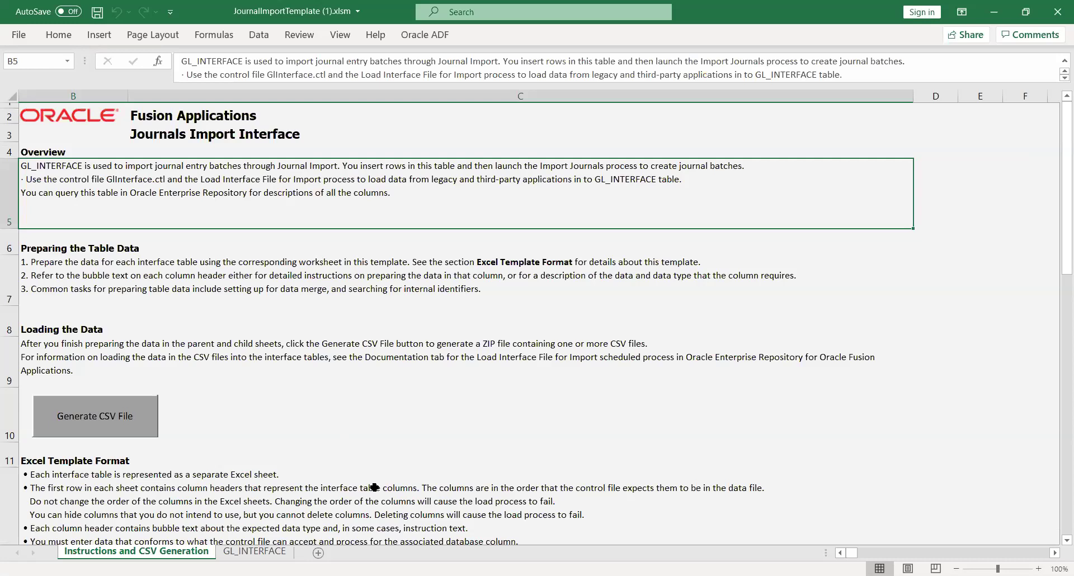
pyautogui.click(196, 494)
pyautogui.press('Down')
pyautogui.press('Down')
pyautogui.press('Down')
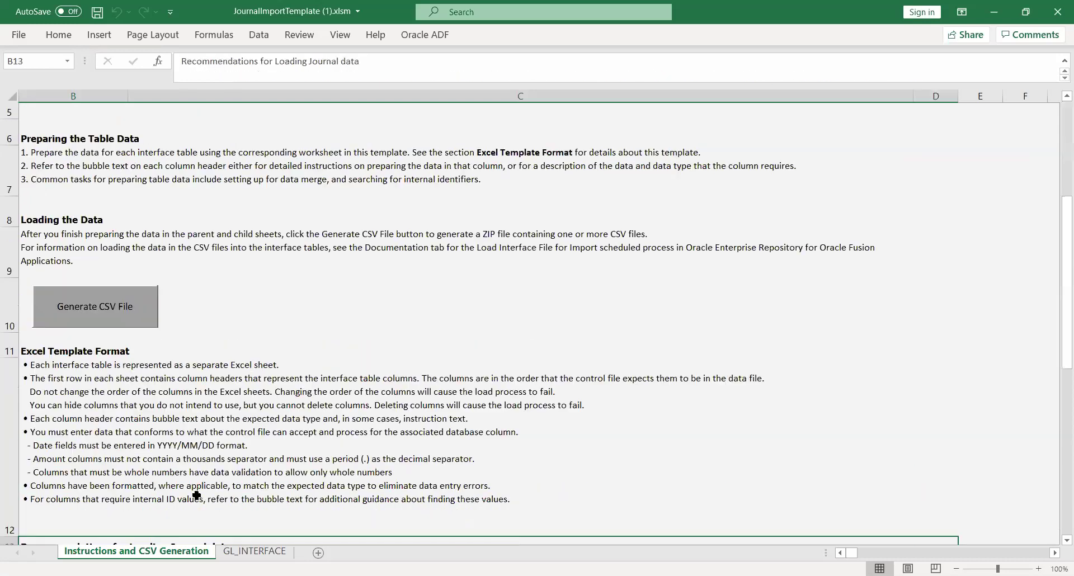
pyautogui.press('Down')
pyautogui.press('Down')
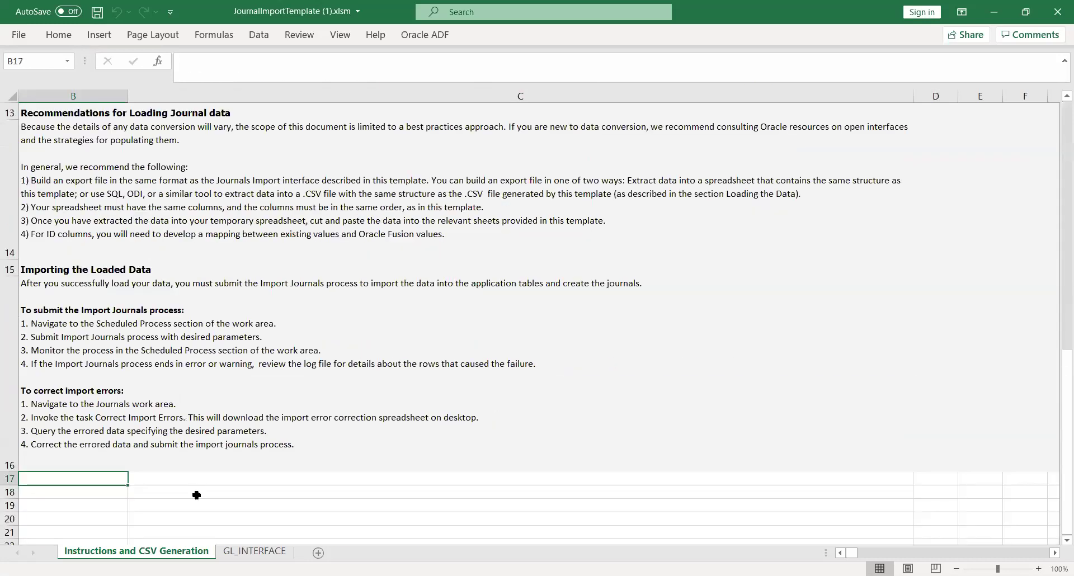
pyautogui.press('Up')
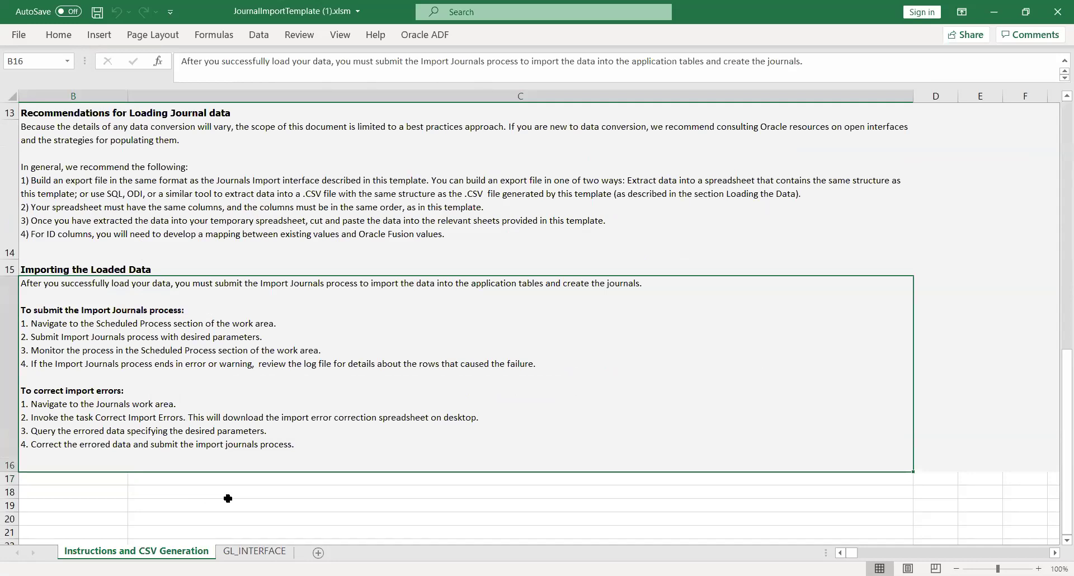
pyautogui.click(247, 552)
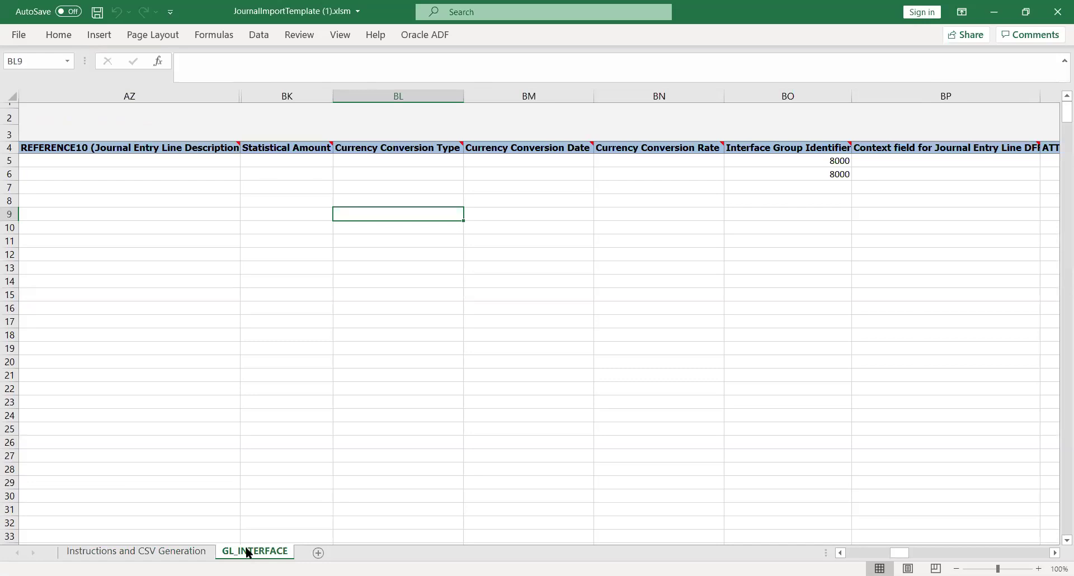
# Check the journal lines' Status Code options and Ledger ID, then switch back to Oracle.
pyautogui.press('Left')
pyautogui.press('Left')
pyautogui.press('Left')
pyautogui.press('Left')
pyautogui.press('Left')
pyautogui.press('Left')
pyautogui.press('Left')
pyautogui.press('Left')
pyautogui.press('Left')
pyautogui.press('Left')
pyautogui.press('Left')
pyautogui.press('Left')
pyautogui.press('Left')
pyautogui.press('Left')
pyautogui.press('Left')
pyautogui.press('Left')
pyautogui.press('Left')
pyautogui.press('Left')
pyautogui.press('Left')
pyautogui.press('Left')
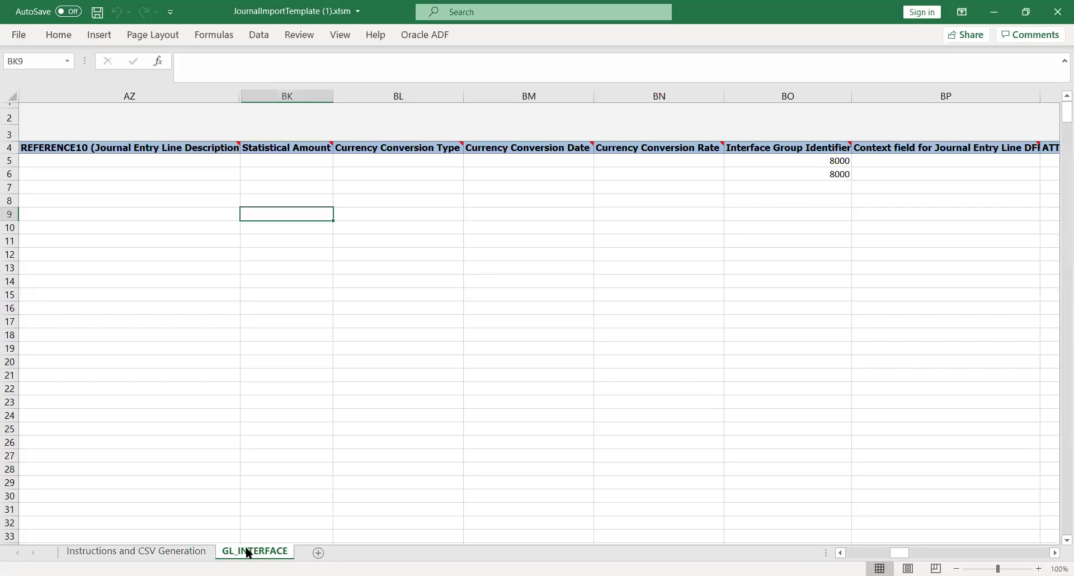
pyautogui.press('Left')
pyautogui.press('Left')
pyautogui.press('Left')
pyautogui.press('Left')
pyautogui.press('Left')
pyautogui.press('Left')
pyautogui.press('Left')
pyautogui.press('Left')
pyautogui.press('Left')
pyautogui.press('Left')
pyautogui.press('Left')
pyautogui.press('Left')
pyautogui.press('Left')
pyautogui.press('Left')
pyautogui.press('Left')
pyautogui.press('Left')
pyautogui.press('Left')
pyautogui.press('Left')
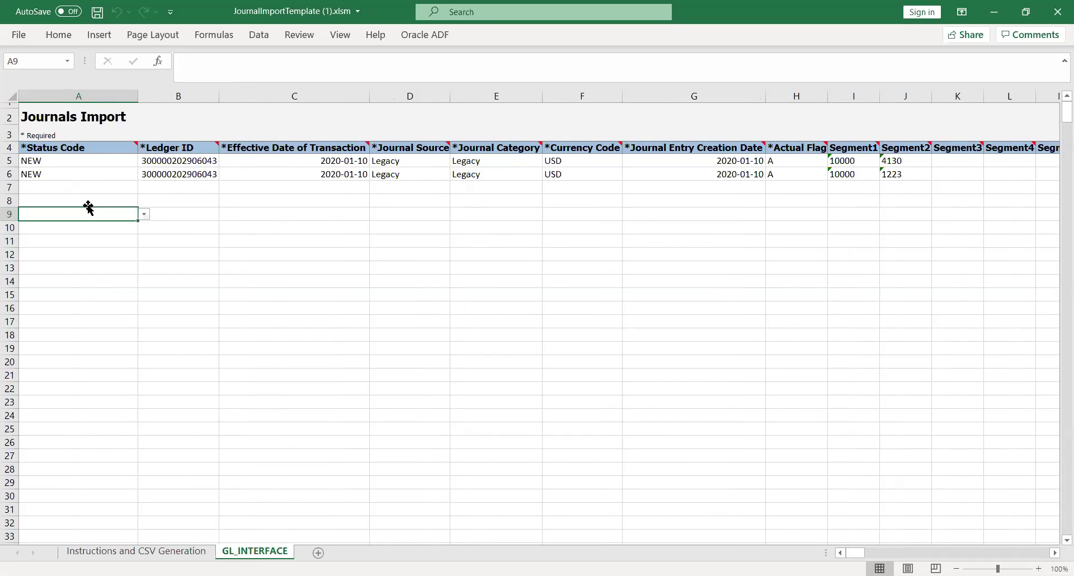
pyautogui.click(111, 170)
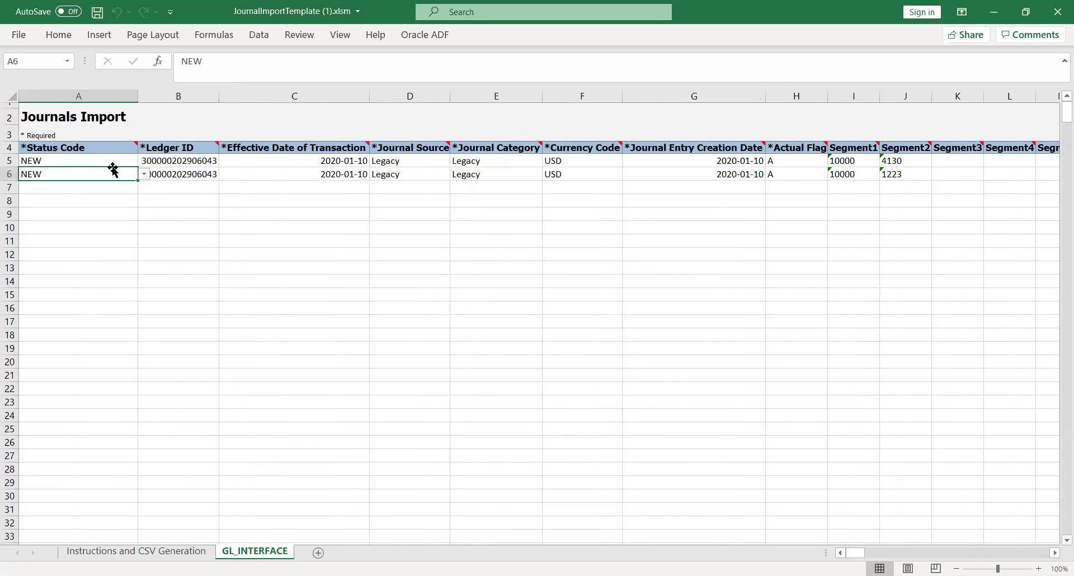
pyautogui.click(144, 174)
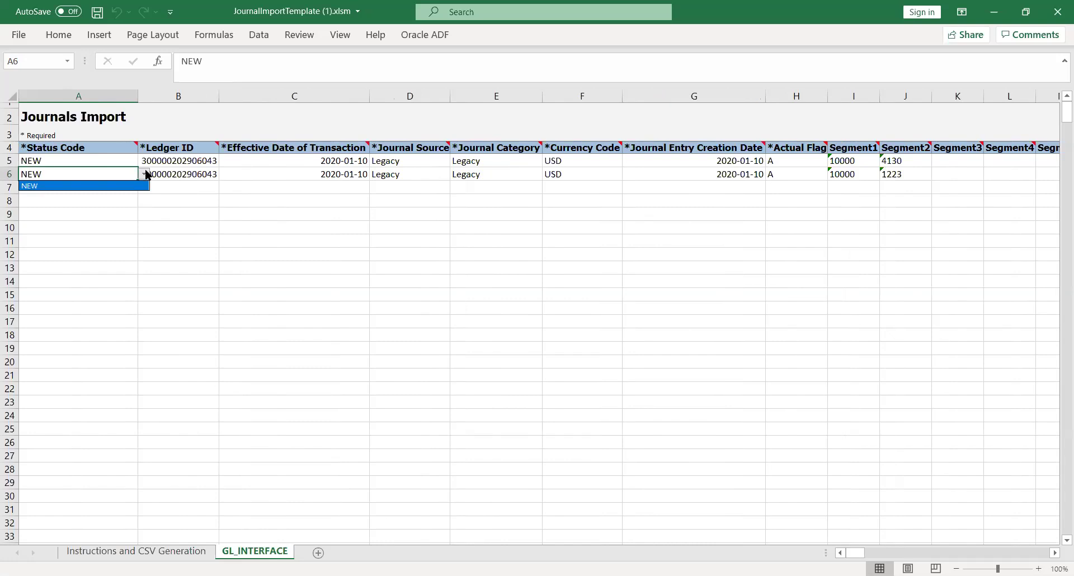
pyautogui.press('Escape')
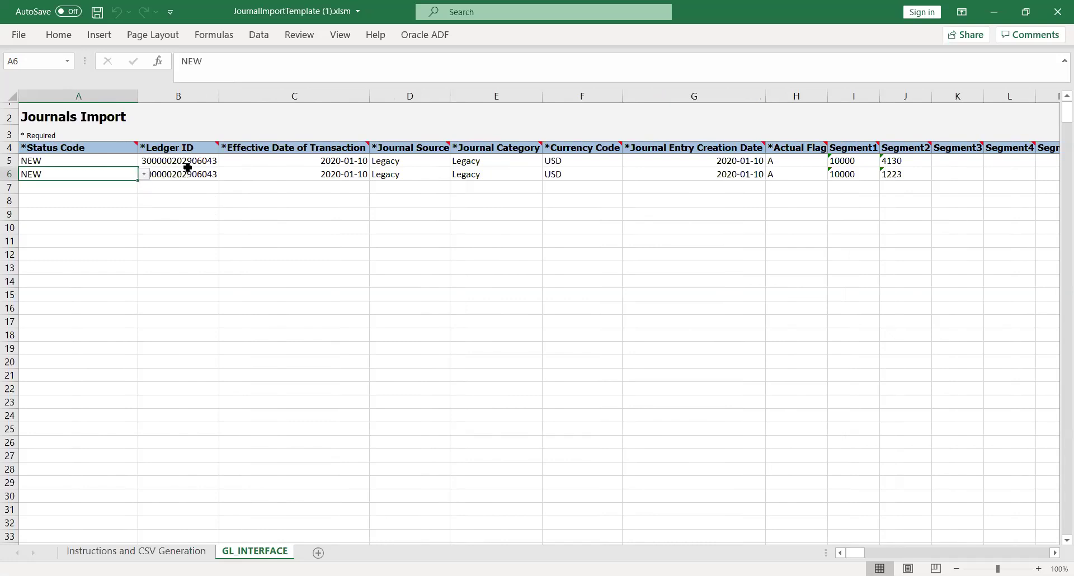
pyautogui.click(189, 171)
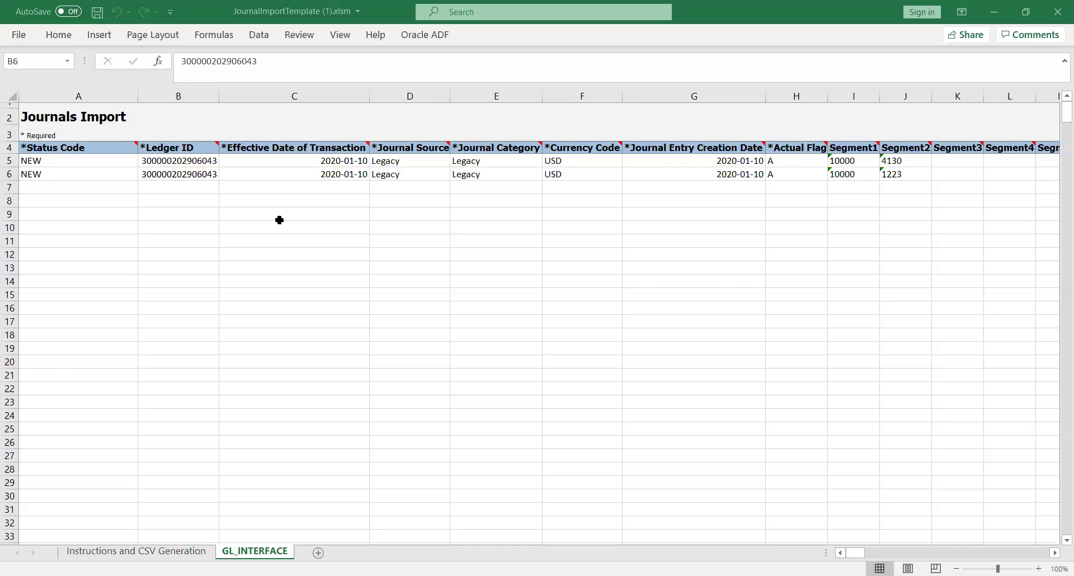
pyautogui.hotkey('alt', 'Tab')
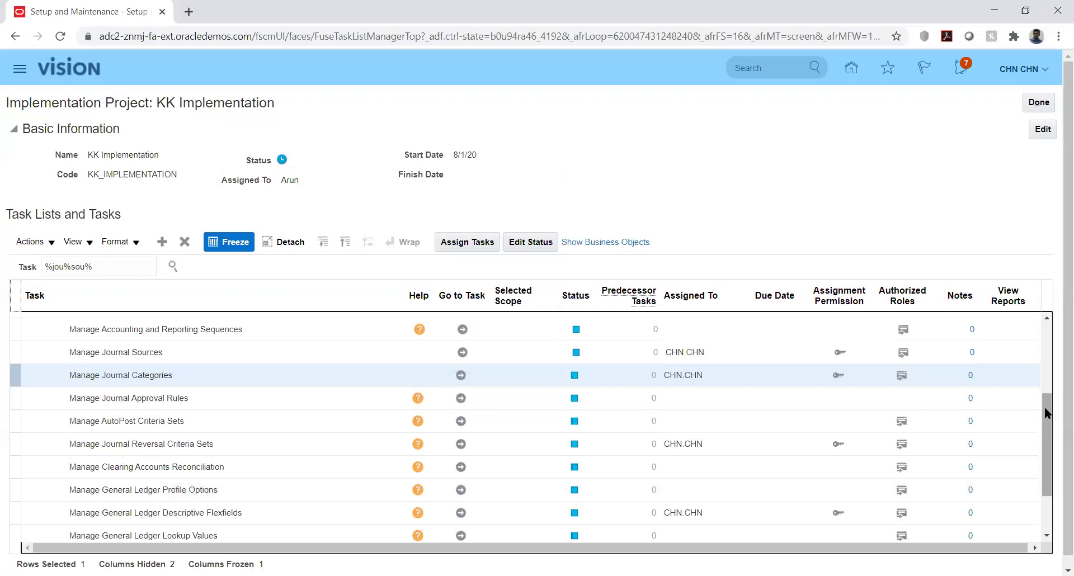
# Search the task list for %manage%prim%led% and open Manage Primary Ledgers.
pyautogui.moveTo(1044, 407); pyautogui.dragTo(1048, 336)
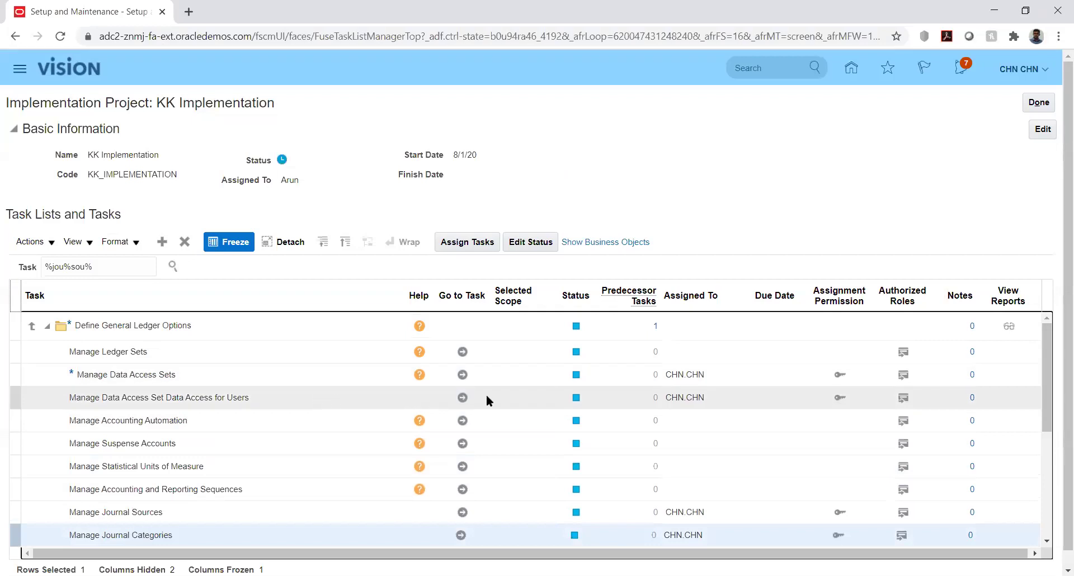
pyautogui.tripleClick(116, 269)
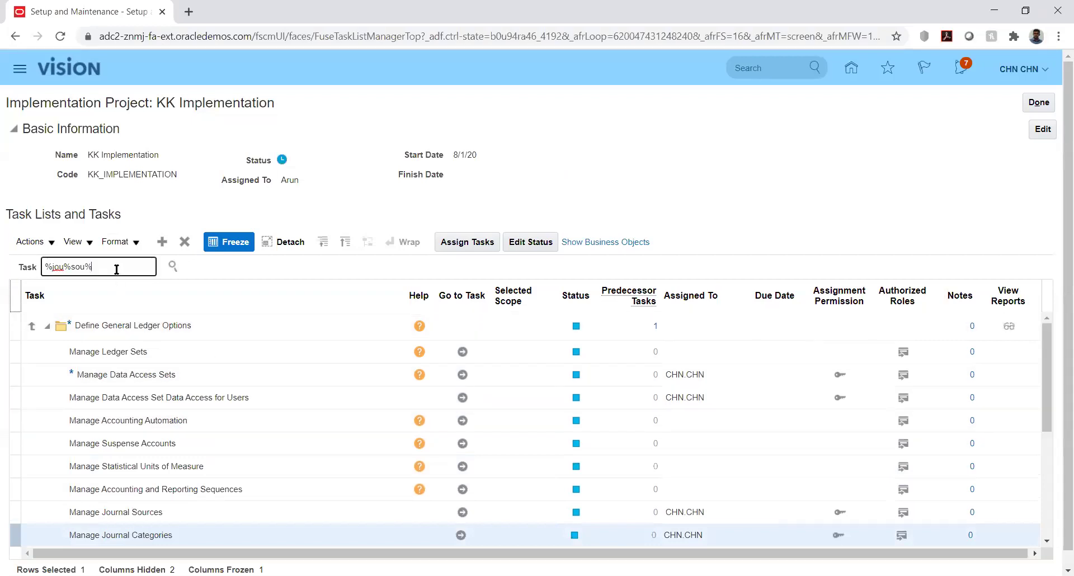
pyautogui.write('%')
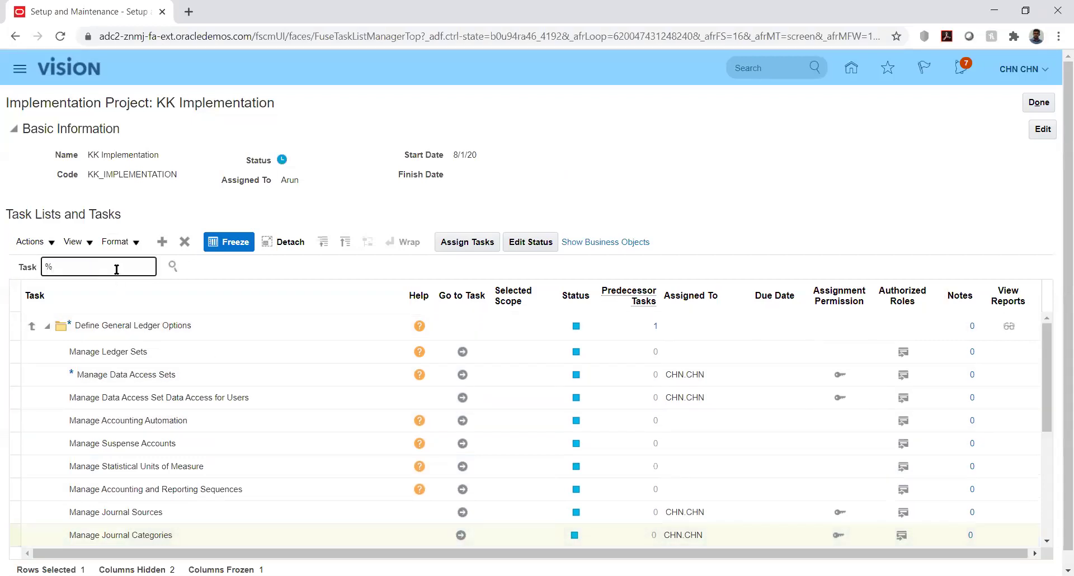
pyautogui.write('manage%')
pyautogui.write('prim%led%')
pyautogui.press('Return')
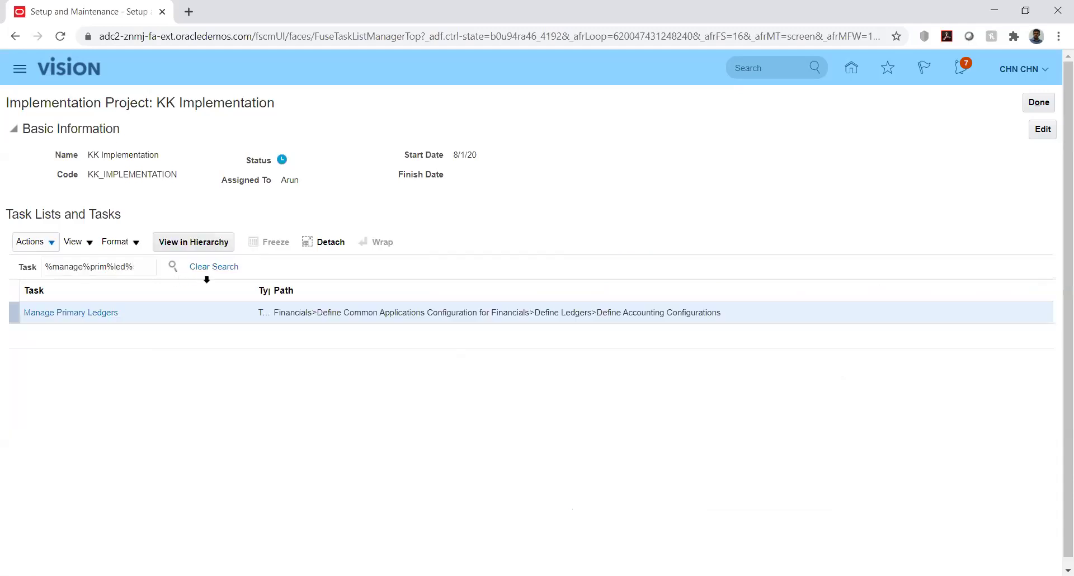
pyautogui.click(60, 316)
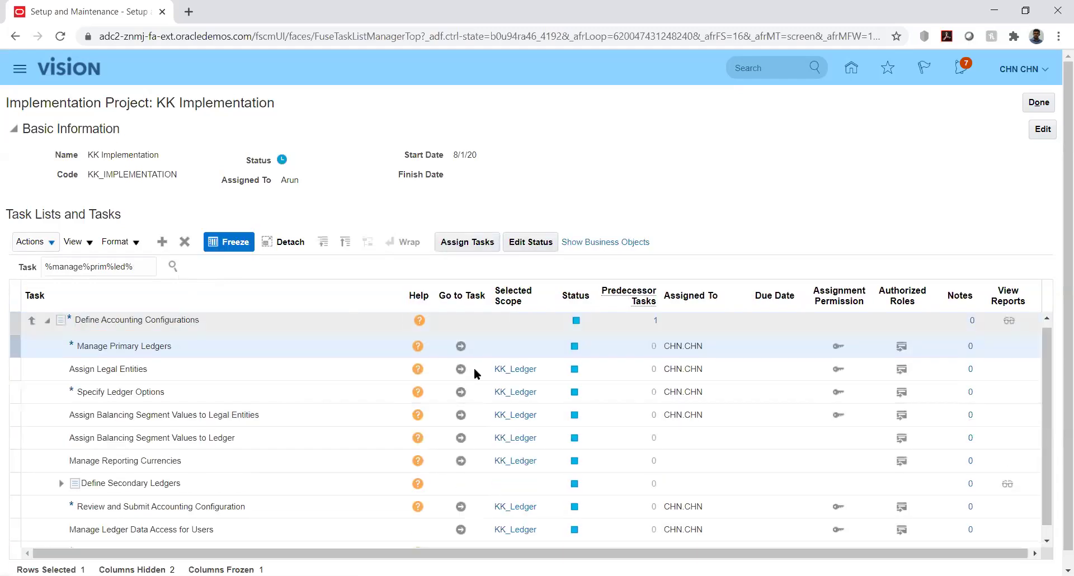
pyautogui.click(461, 346)
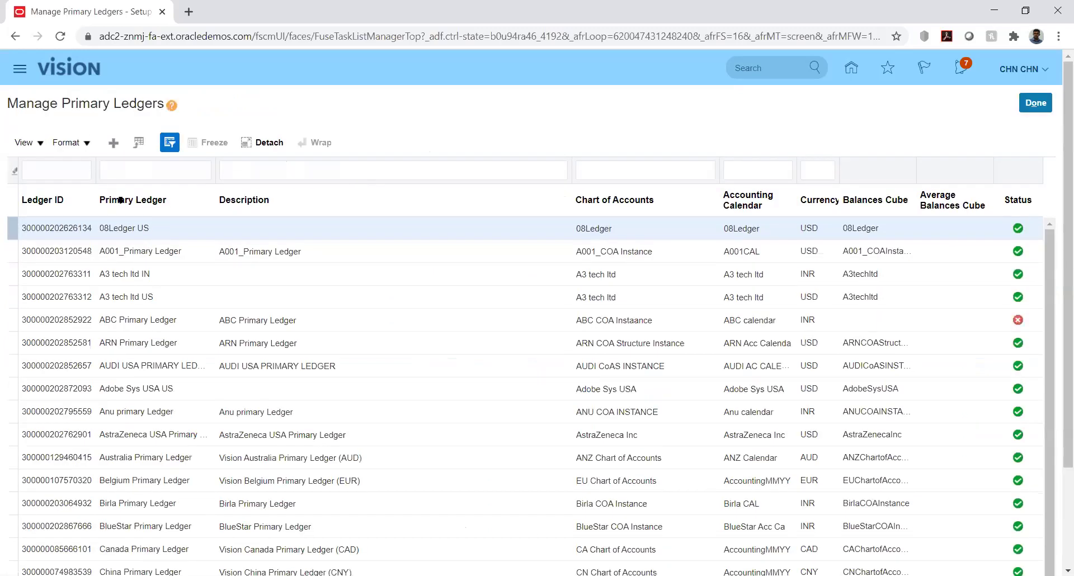
# Filter the primary ledgers to names containing kk, after clearing a mistaken Ledger ID entry.
pyautogui.click(69, 169)
pyautogui.write('kk')
pyautogui.press('Return')
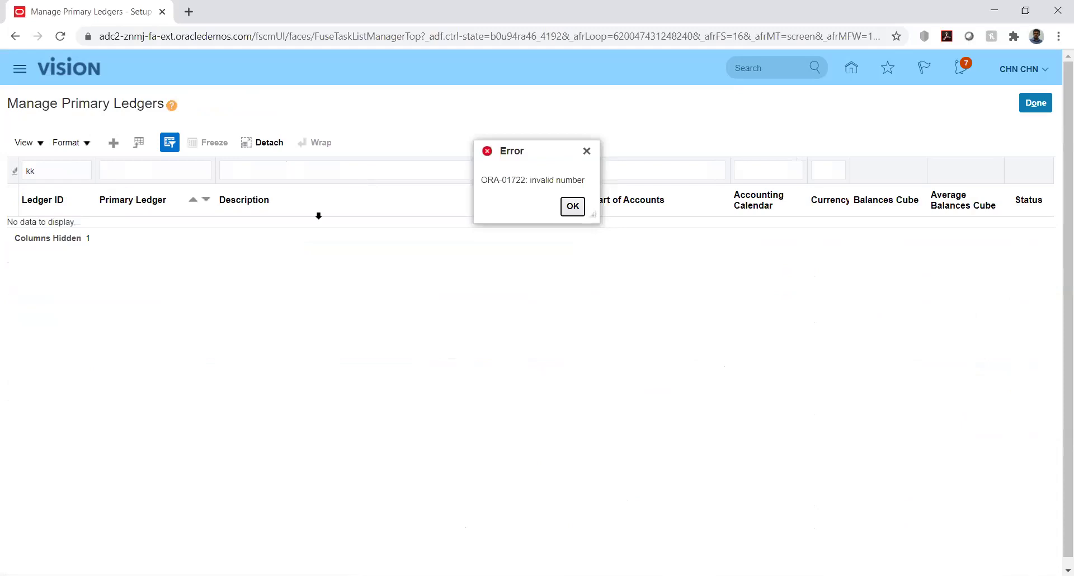
pyautogui.click(576, 205)
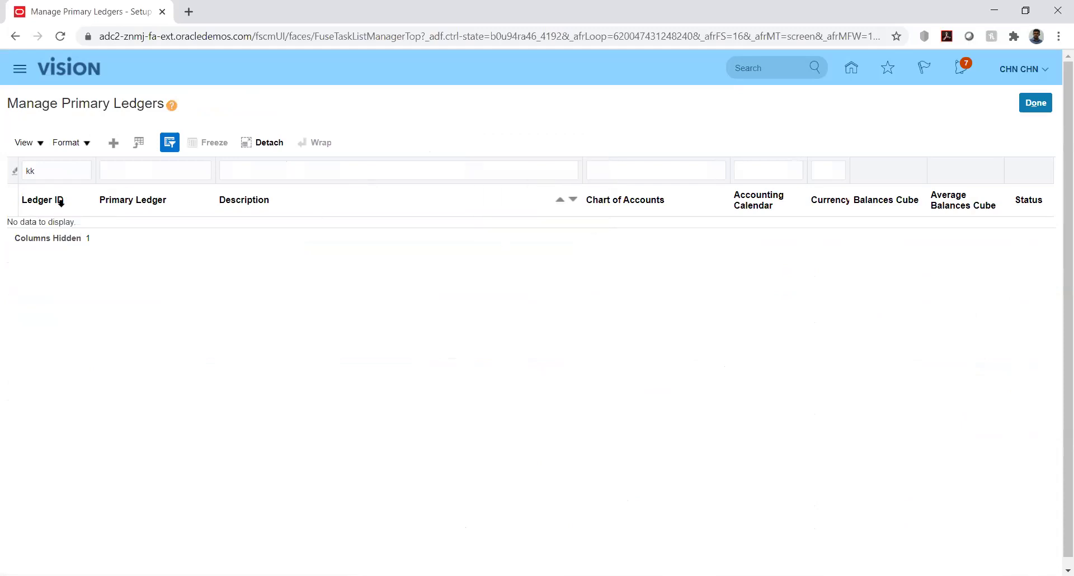
pyautogui.doubleClick(57, 172)
pyautogui.press('BackSpace')
pyautogui.press('Tab')
pyautogui.write('kk')
pyautogui.press('Return')
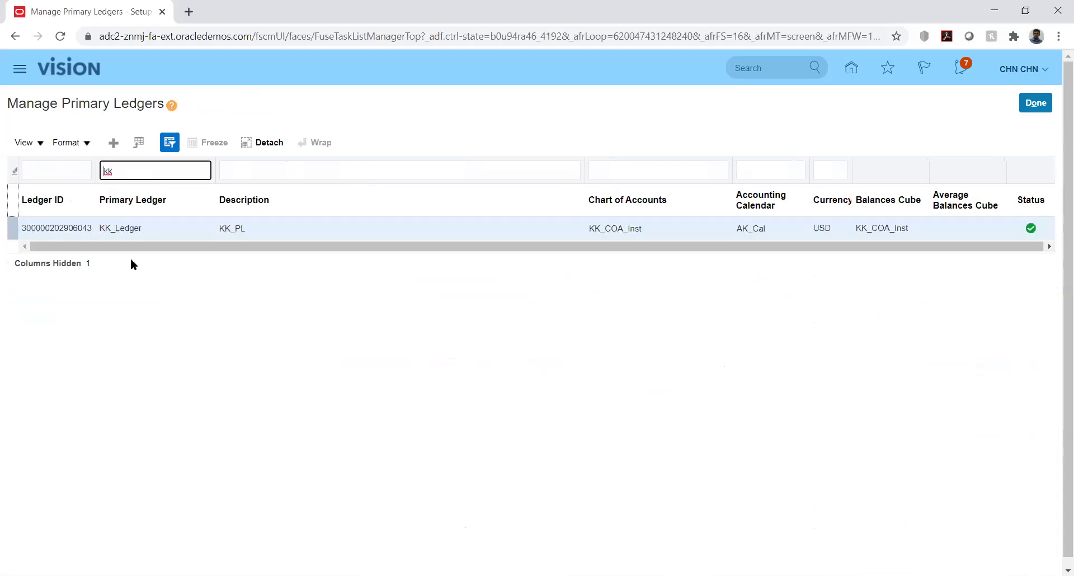
# Hide the Query By Example filter row and toggle the Ledger ID column off and on.
pyautogui.click(38, 142)
pyautogui.click(74, 302)
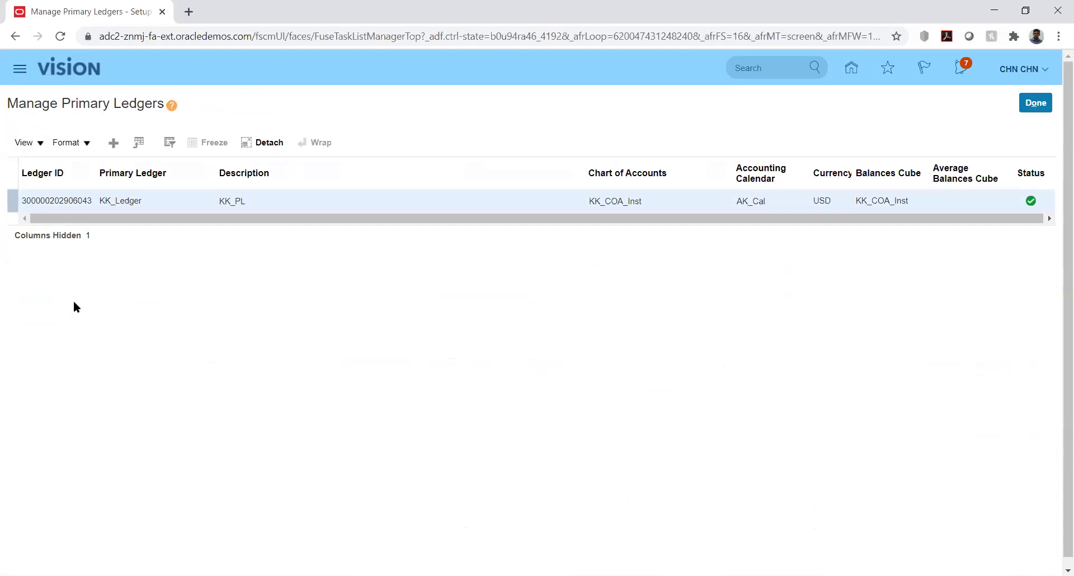
pyautogui.click(42, 144)
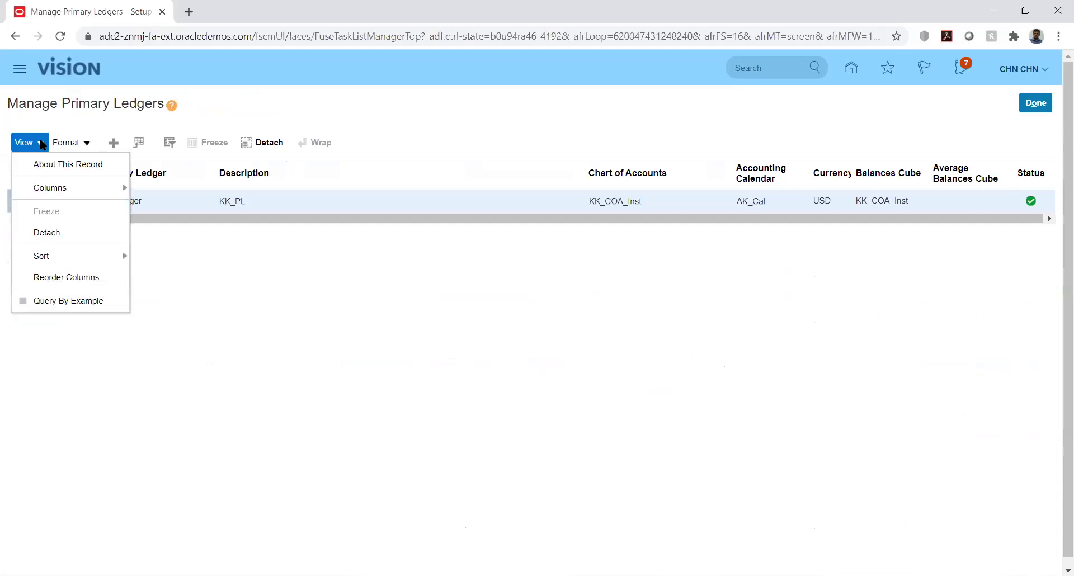
pyautogui.click(103, 183)
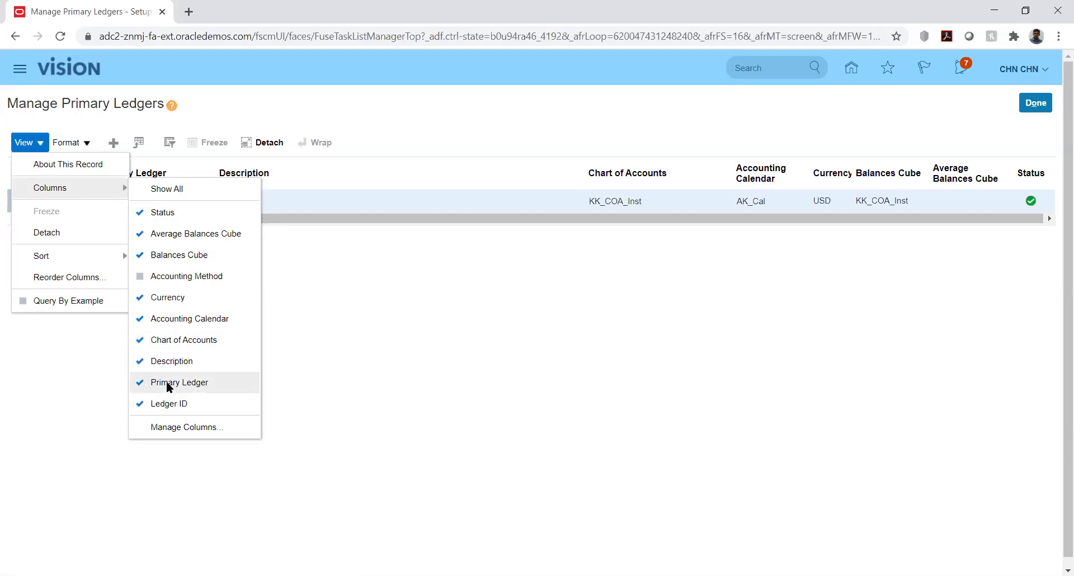
pyautogui.click(168, 401)
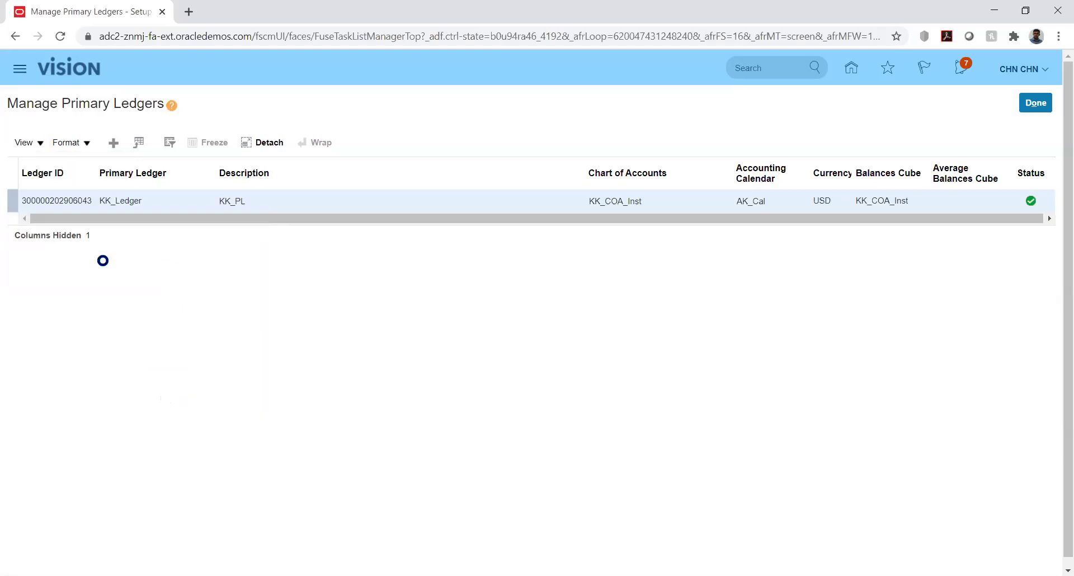
pyautogui.click(26, 142)
pyautogui.moveTo(111, 187)
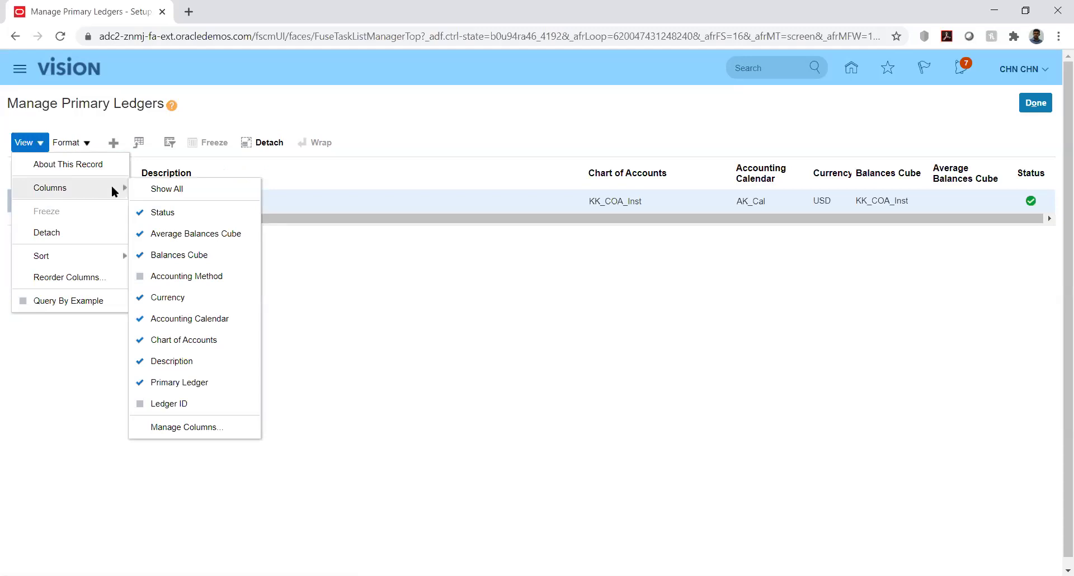
pyautogui.click(189, 397)
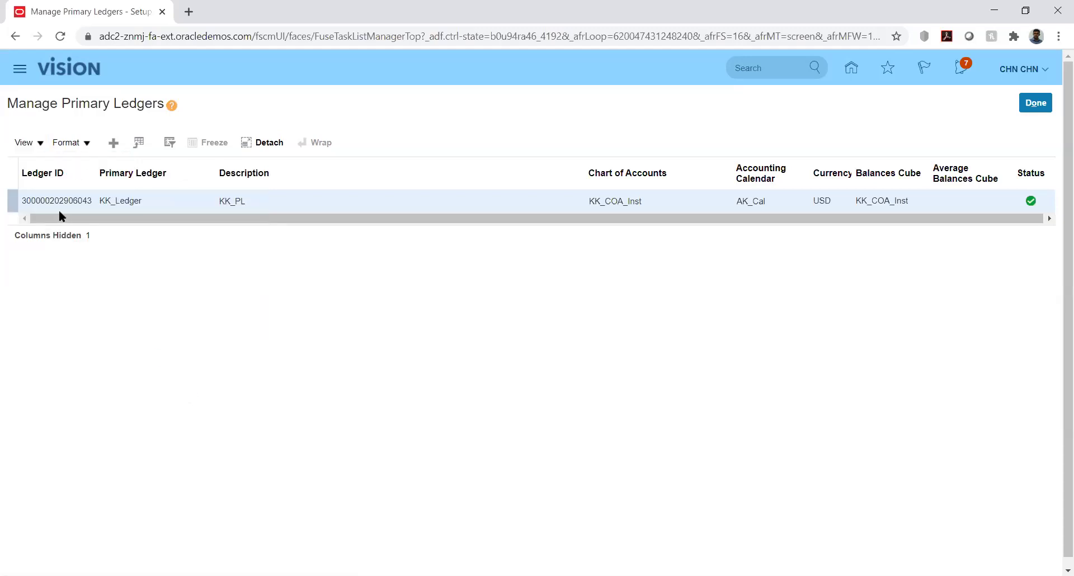
pyautogui.click(41, 143)
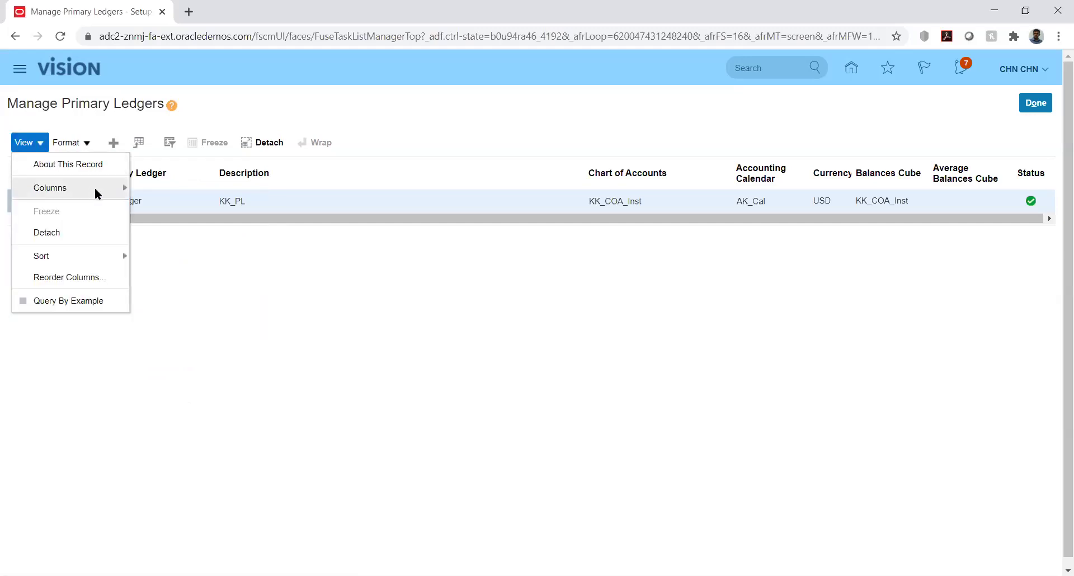
pyautogui.moveTo(95, 187)
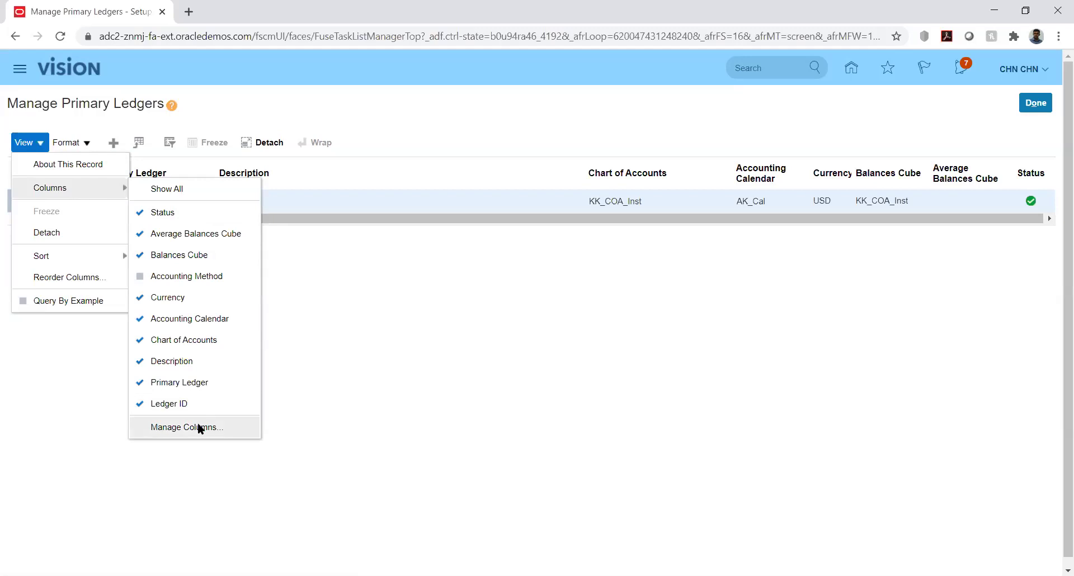
pyautogui.click(198, 426)
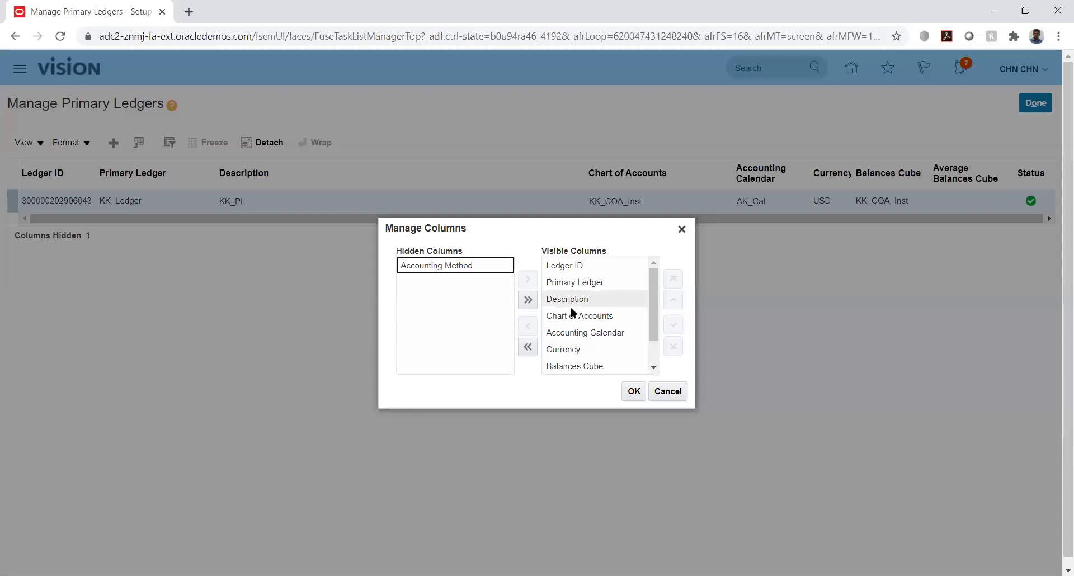
pyautogui.click(654, 367)
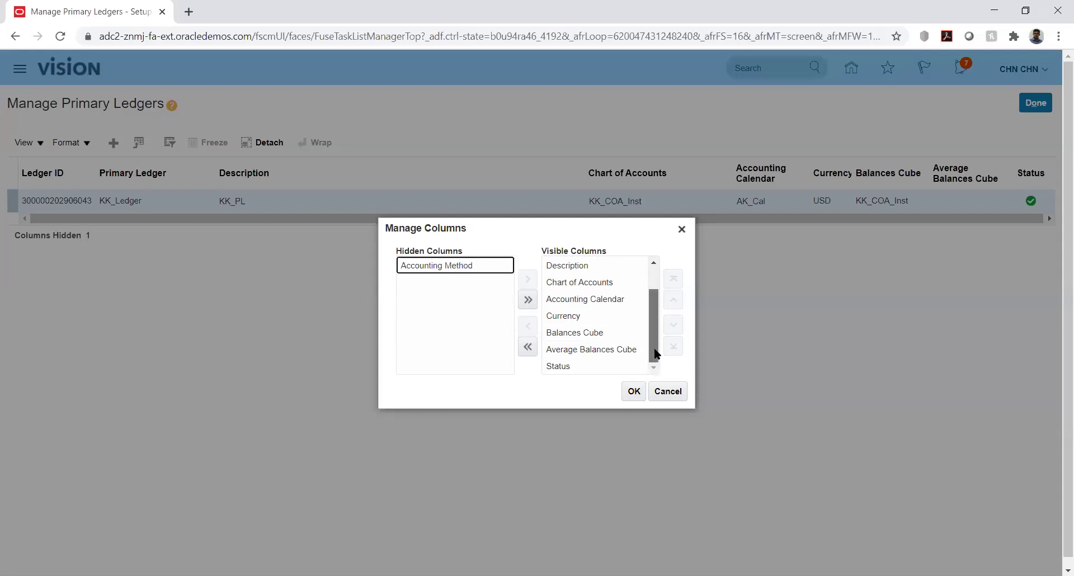
pyautogui.scroll(2, 655, 352)
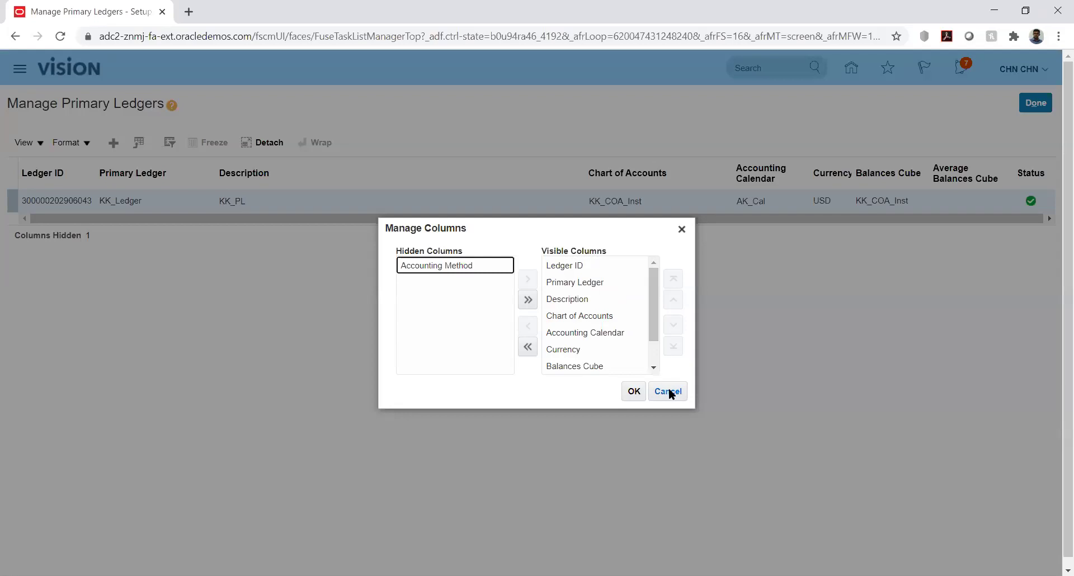
pyautogui.click(668, 392)
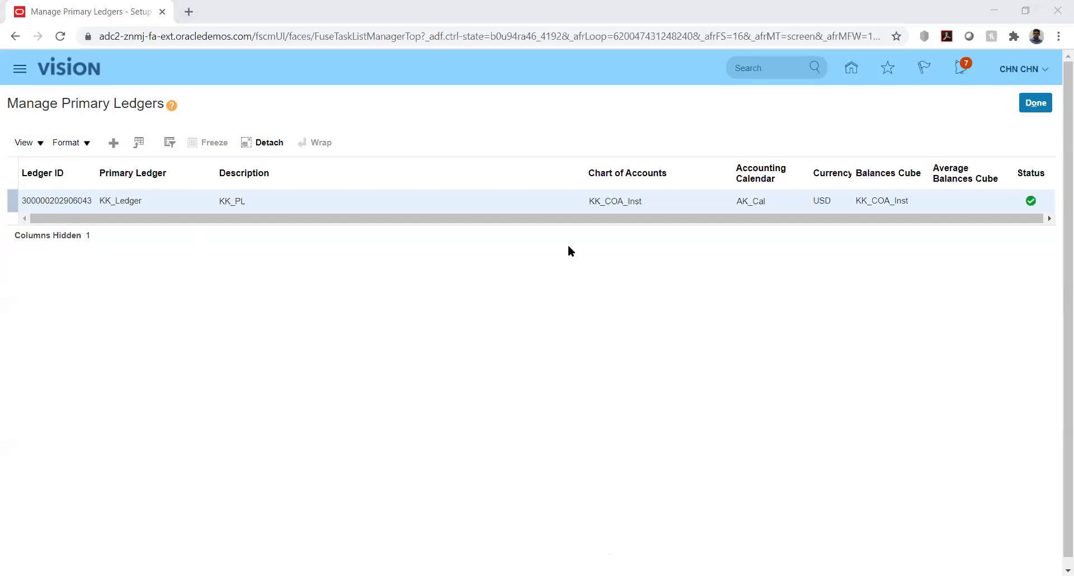
pyautogui.hotkey('alt', 'Tab')
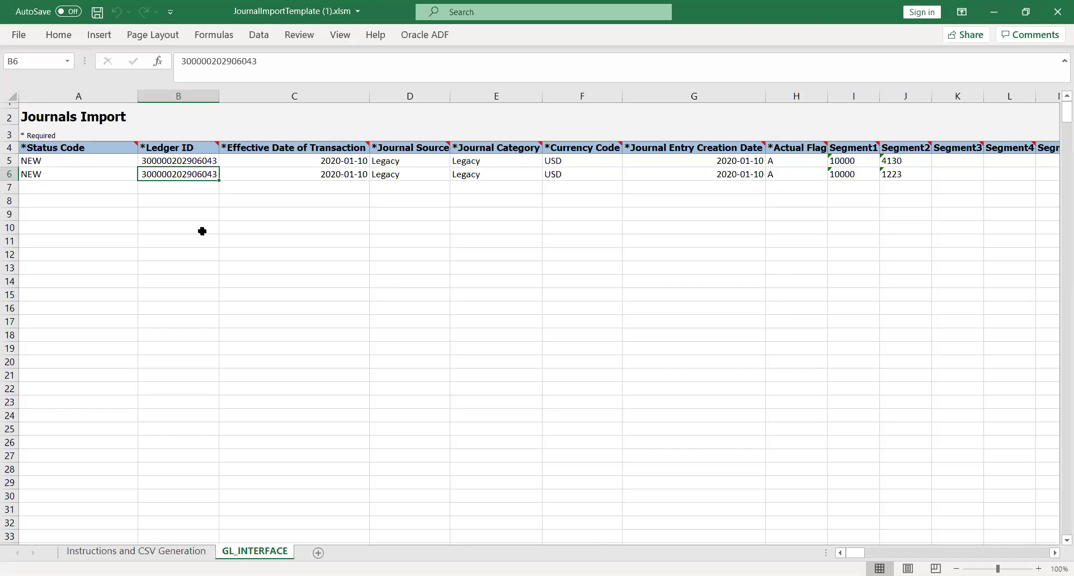
pyautogui.click(202, 231)
pyautogui.click(164, 162)
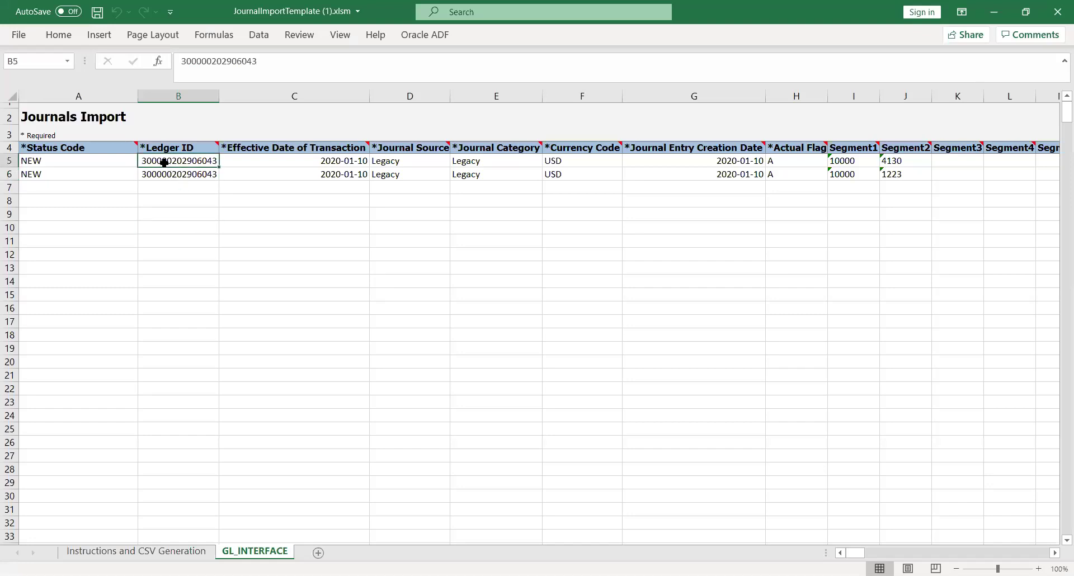
pyautogui.press('Left')
pyautogui.press('Right')
pyautogui.press('Right')
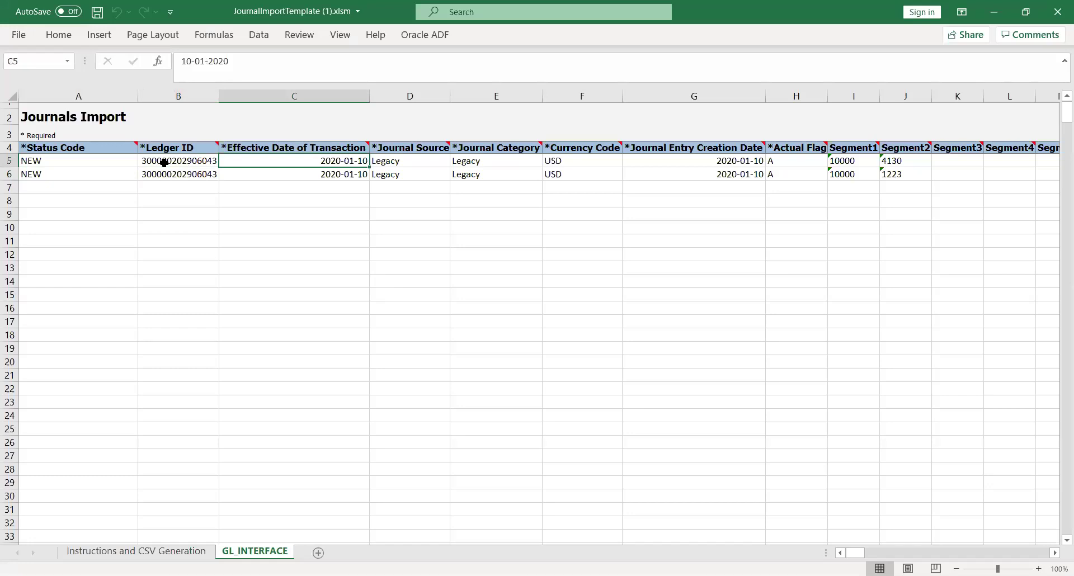
pyautogui.press('Right')
pyautogui.press('Right')
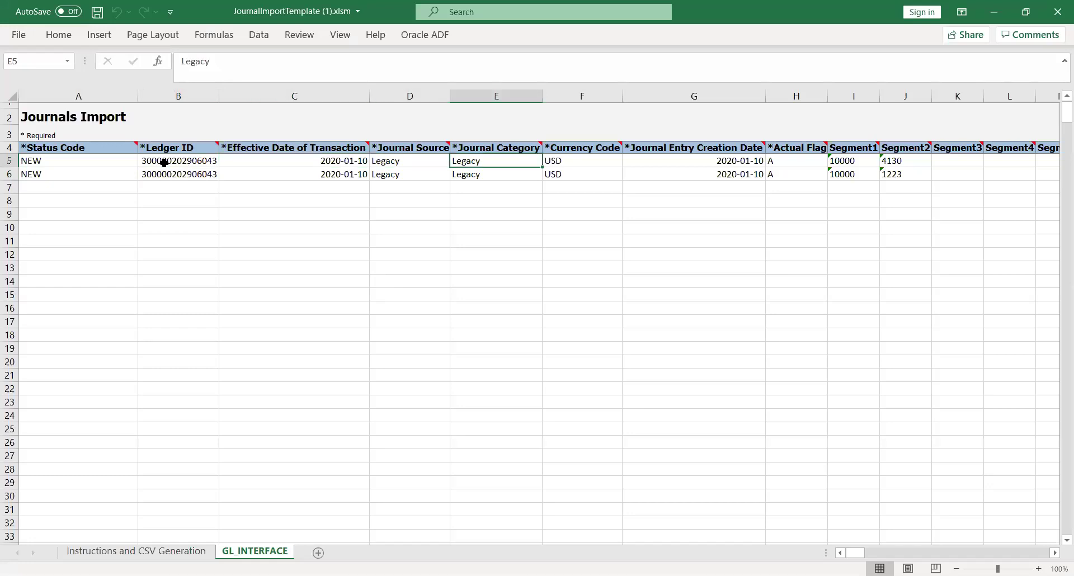
pyautogui.press('Left')
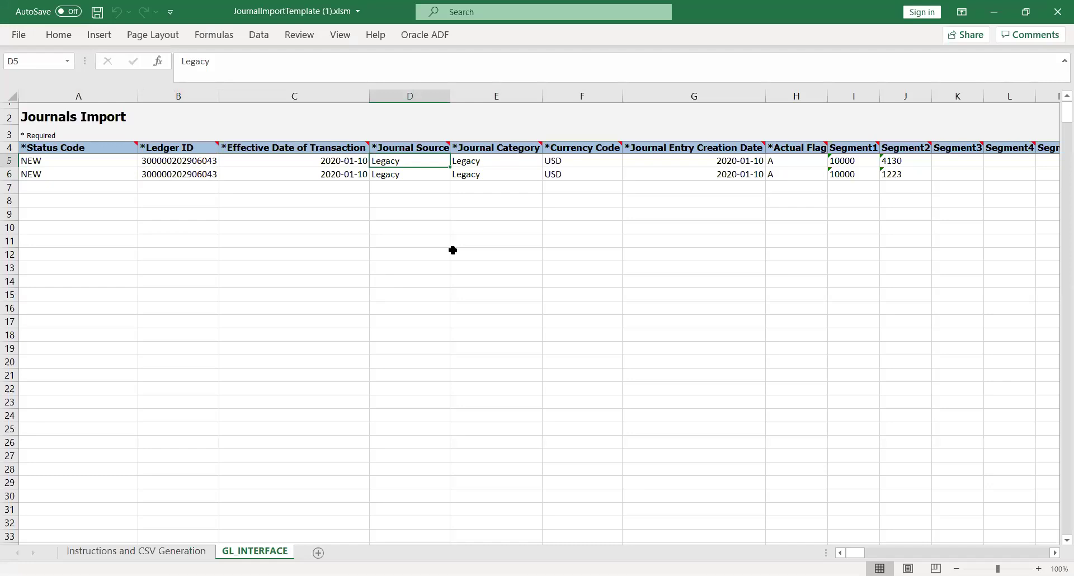
# Enter KK_Fusion as the first line's Journal Source and Journal Category.
pyautogui.write('KK')
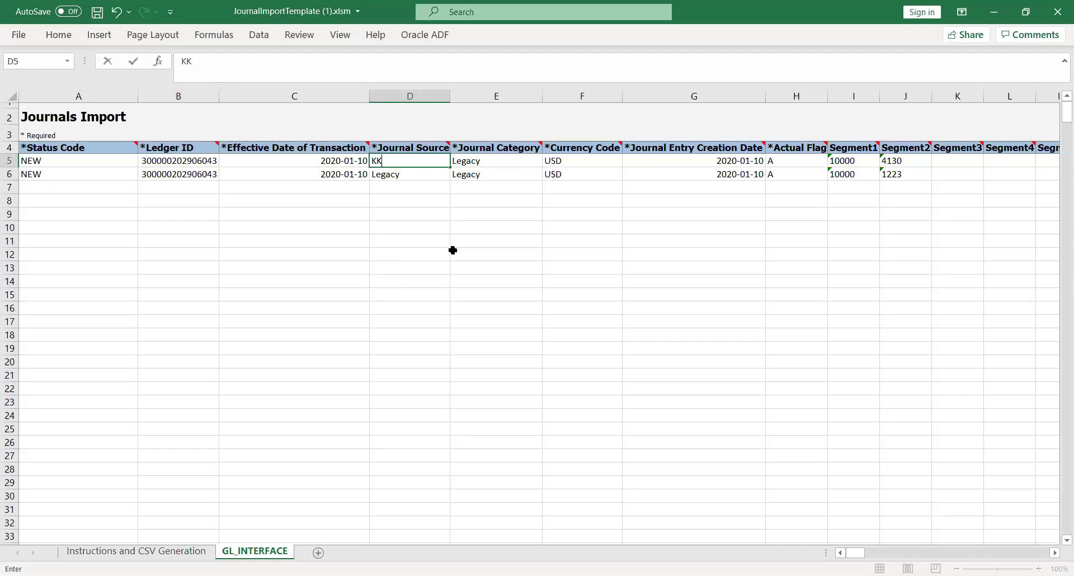
pyautogui.write('_Fusion')
pyautogui.press('Tab')
pyautogui.press('Left')
pyautogui.hotkey('ctrl', 'c')
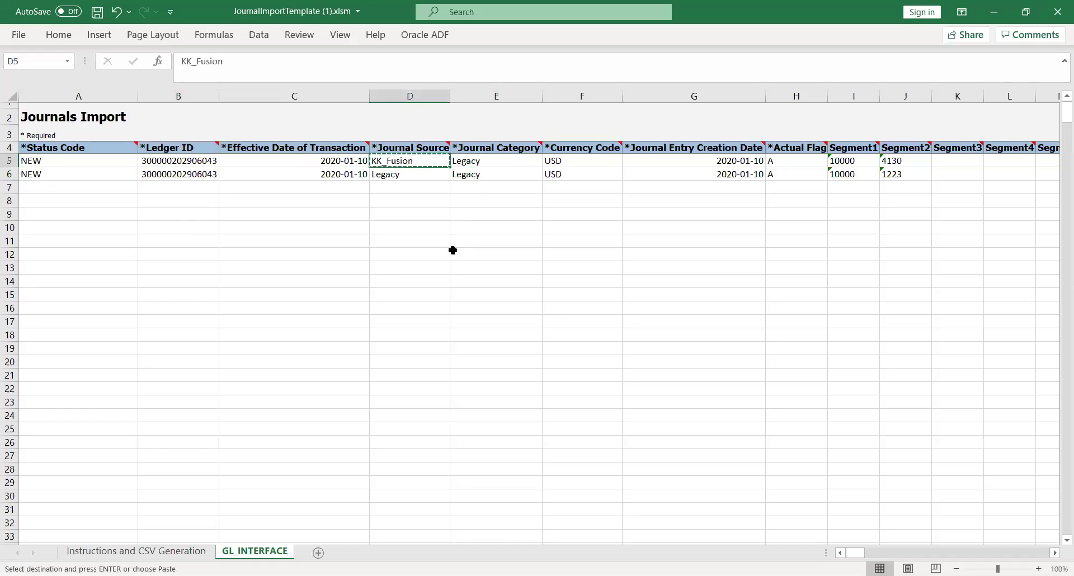
pyautogui.press('Right')
pyautogui.hotkey('ctrl', 'v')
# Copy KK_Fusion into the second line's Journal Source and Category and save the workbook.
pyautogui.press('Down')
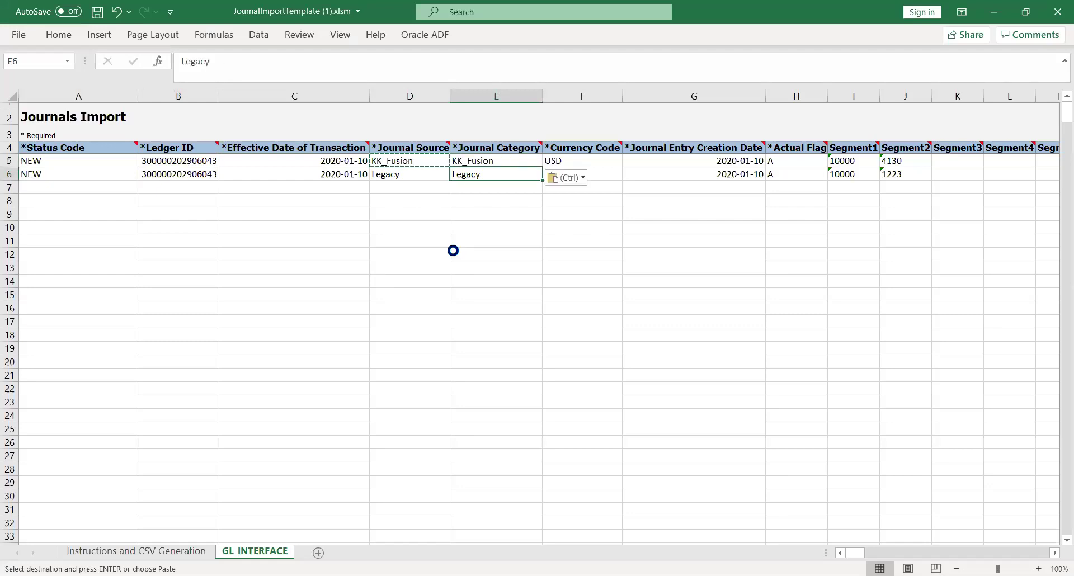
pyautogui.hotkey('ctrl', 'v')
pyautogui.press('Left')
pyautogui.hotkey('ctrl', 'v')
pyautogui.press('Right')
pyautogui.hotkey('ctrl', 'v')
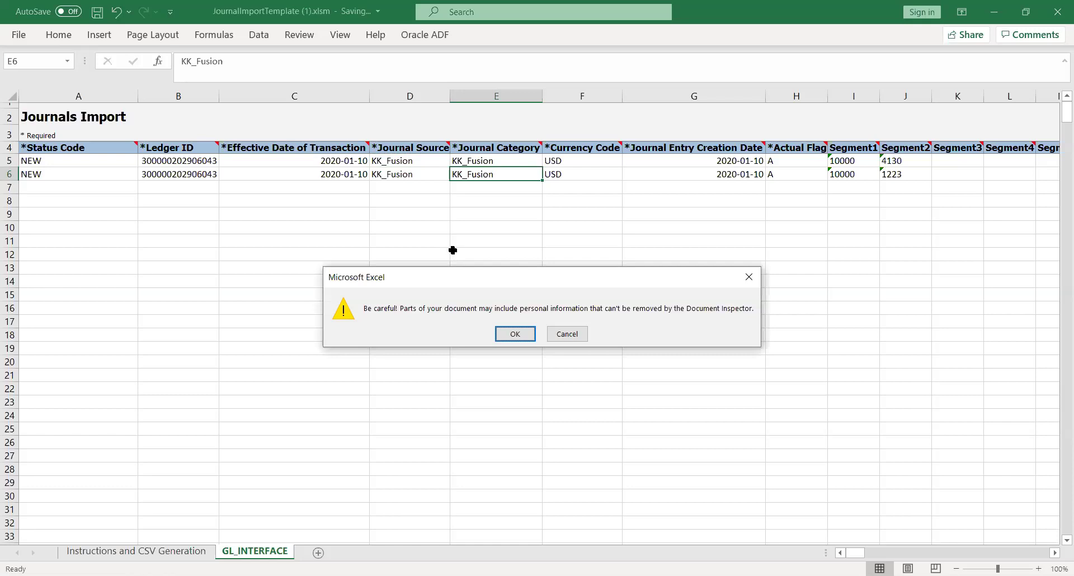
pyautogui.press('Return')
pyautogui.press('Right')
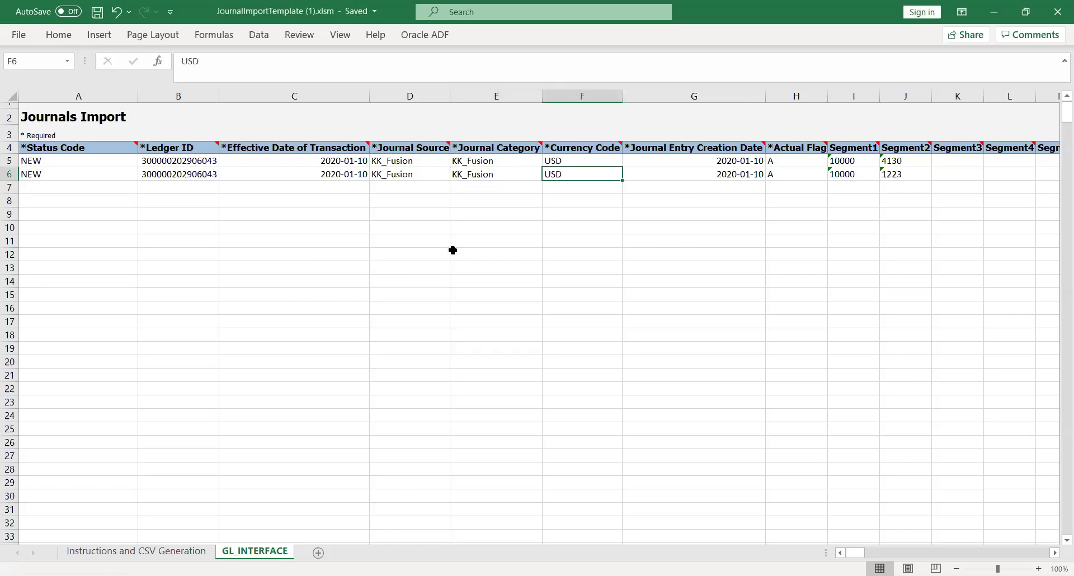
# Review the first line's Currency Code, creation date, Actual Flag and segment values.
pyautogui.press('Up')
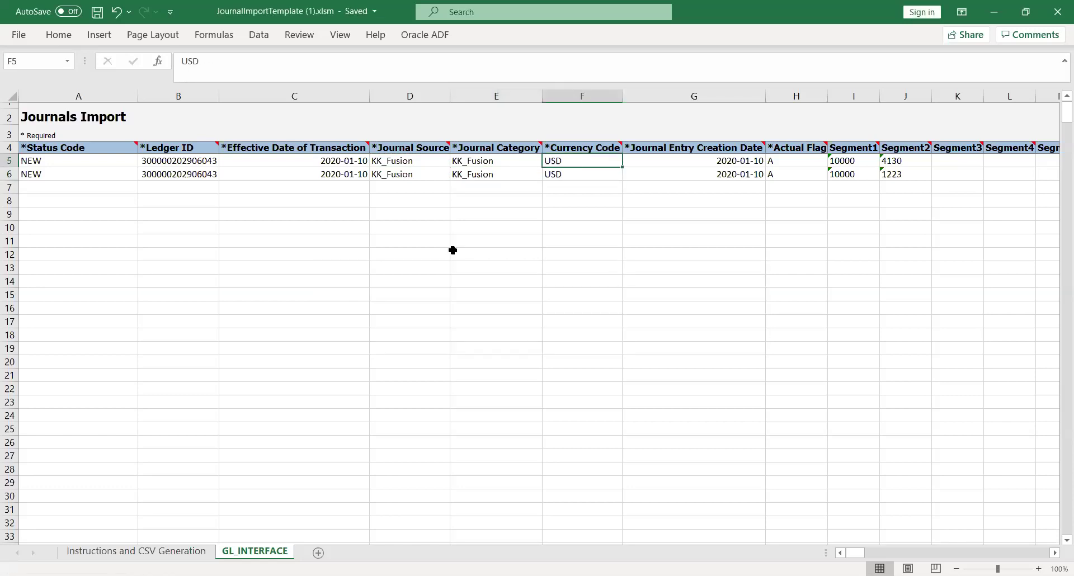
pyautogui.press('Right')
pyautogui.press('Right')
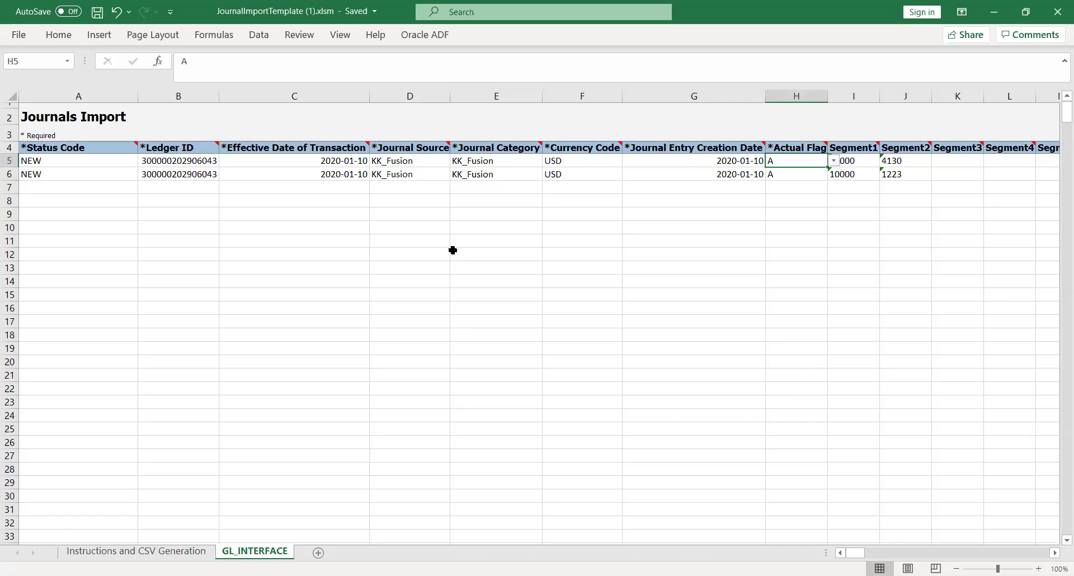
pyautogui.press('Right')
pyautogui.press('Left')
pyautogui.press('Left')
pyautogui.press('Left')
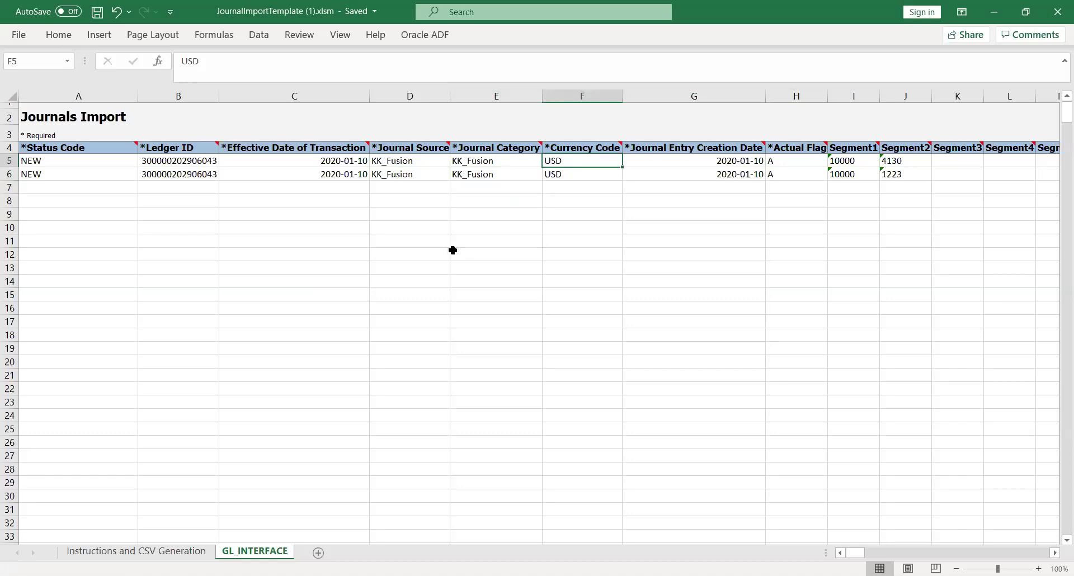
pyautogui.press('Right')
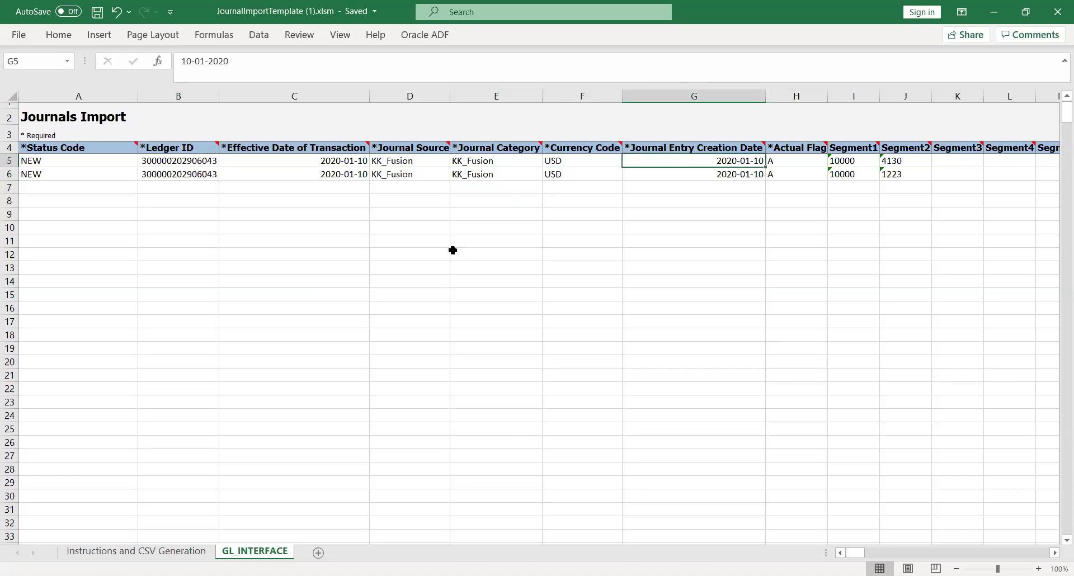
pyautogui.press('Right')
pyautogui.press('Right')
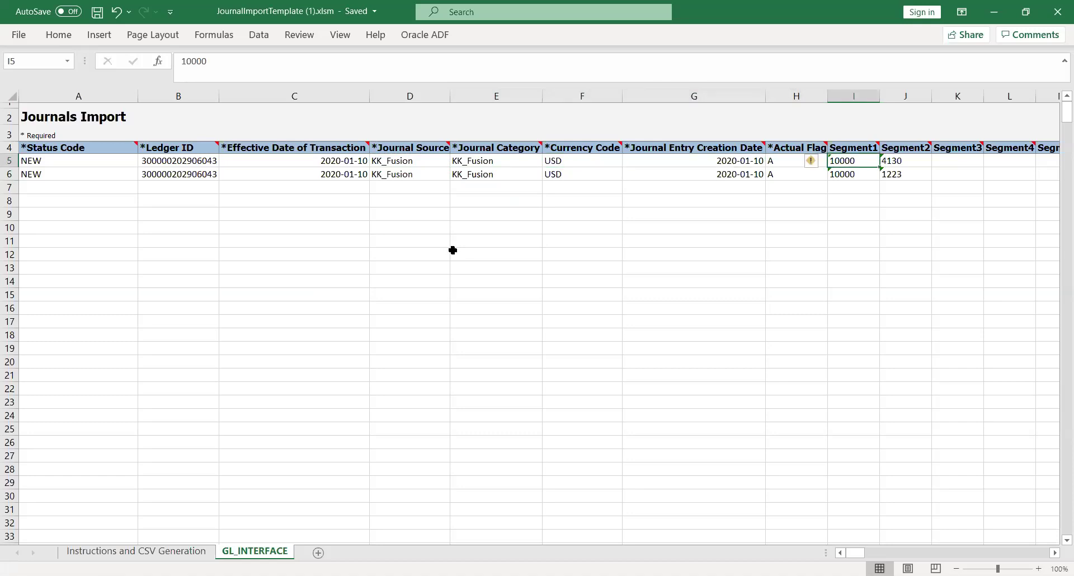
pyautogui.press('Right')
pyautogui.press('Right')
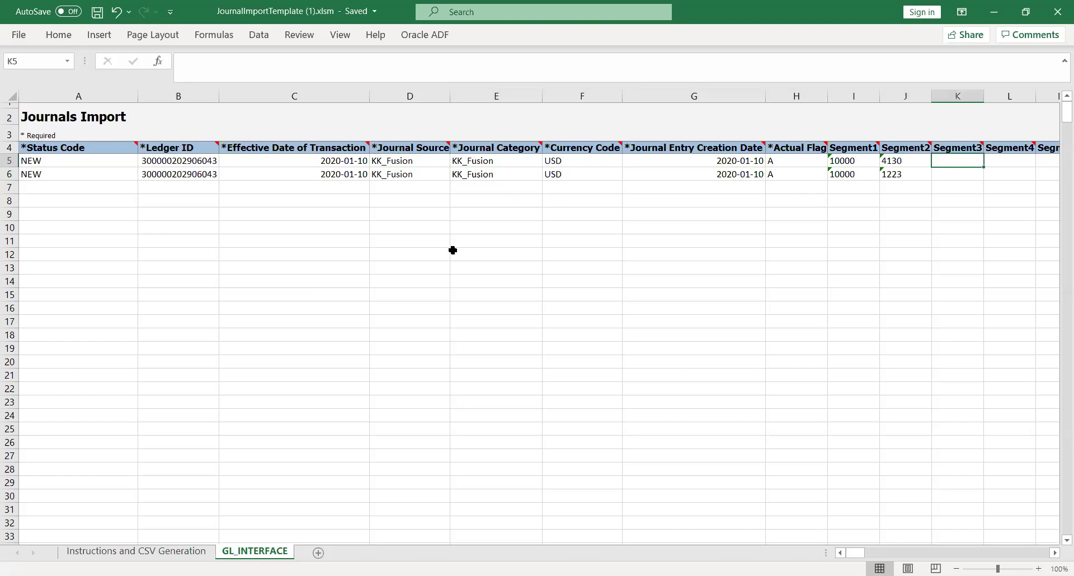
pyautogui.press('Right')
pyautogui.press('Right')
pyautogui.press('Right')
pyautogui.press('Left')
pyautogui.press('Left')
pyautogui.press('Left')
pyautogui.press('Left')
pyautogui.press('Left')
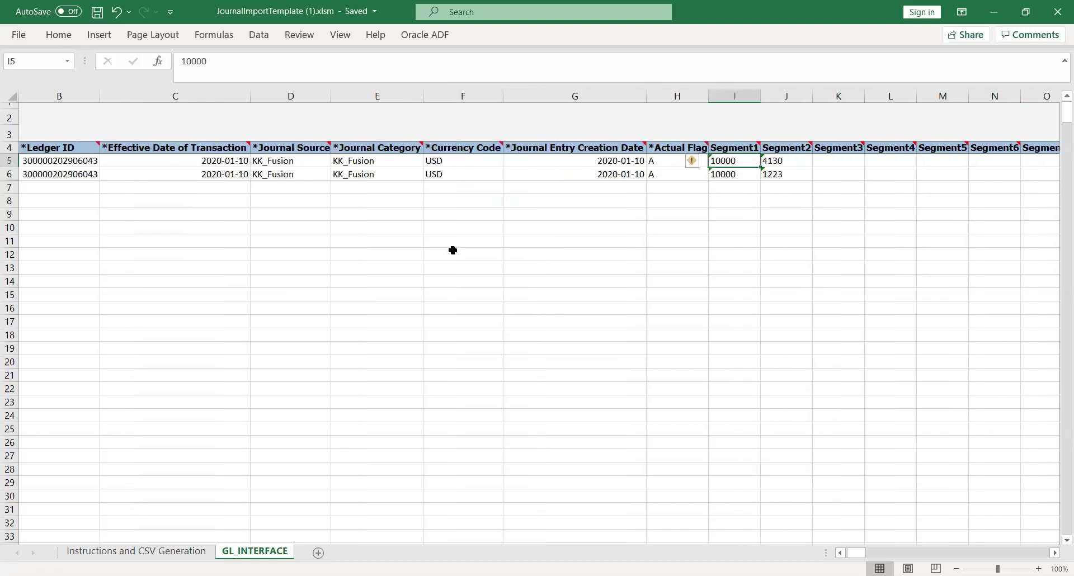
pyautogui.press('Right')
pyautogui.press('Right')
pyautogui.press('Right')
pyautogui.press('Right')
pyautogui.press('Right')
pyautogui.press('Right')
pyautogui.press('Right')
pyautogui.press('Right')
pyautogui.press('Right')
pyautogui.press('Right')
pyautogui.press('Right')
pyautogui.press('Right')
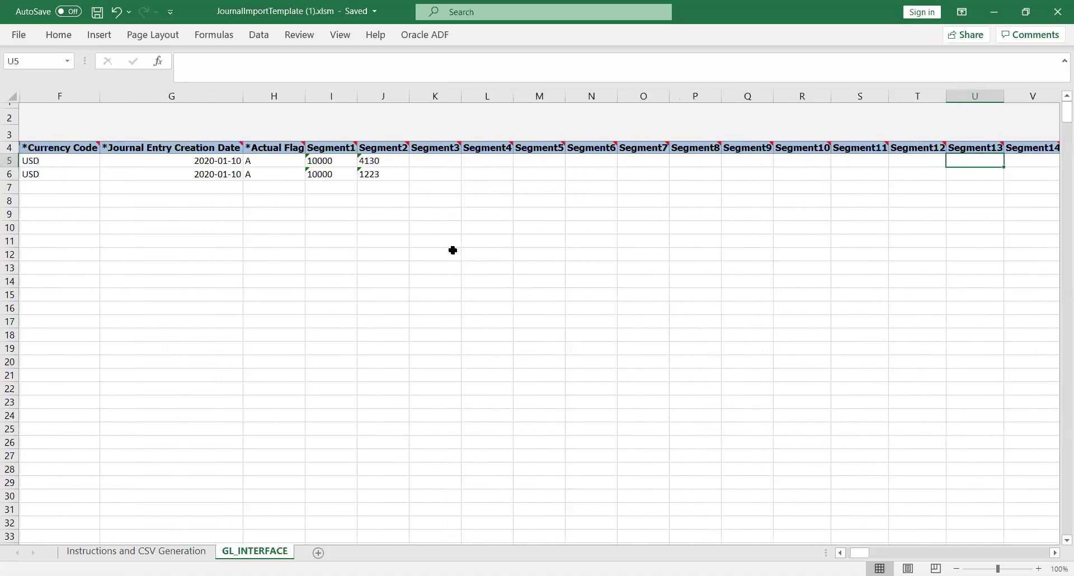
pyautogui.press('Right')
pyautogui.press('Right')
pyautogui.press('Right')
pyautogui.press('Right')
pyautogui.press('Right')
pyautogui.press('Right')
pyautogui.press('Right')
pyautogui.press('Right')
pyautogui.press('Right')
pyautogui.press('Right')
pyautogui.press('Right')
pyautogui.press('Right')
pyautogui.press('Right')
pyautogui.press('Right')
pyautogui.press('Right')
pyautogui.press('Right')
pyautogui.press('Right')
pyautogui.press('Right')
pyautogui.press('Right')
# Review the debit and credit amounts and the HW Test batch, description and journal names.
pyautogui.press('Left')
pyautogui.press('Left')
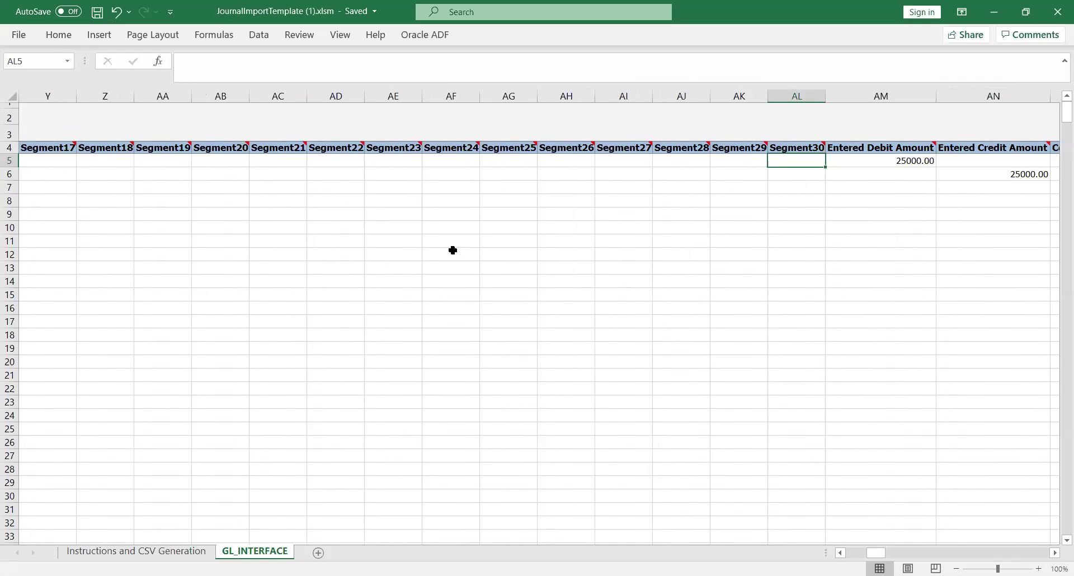
pyautogui.press('Right')
pyautogui.press('Right')
pyautogui.press('Left')
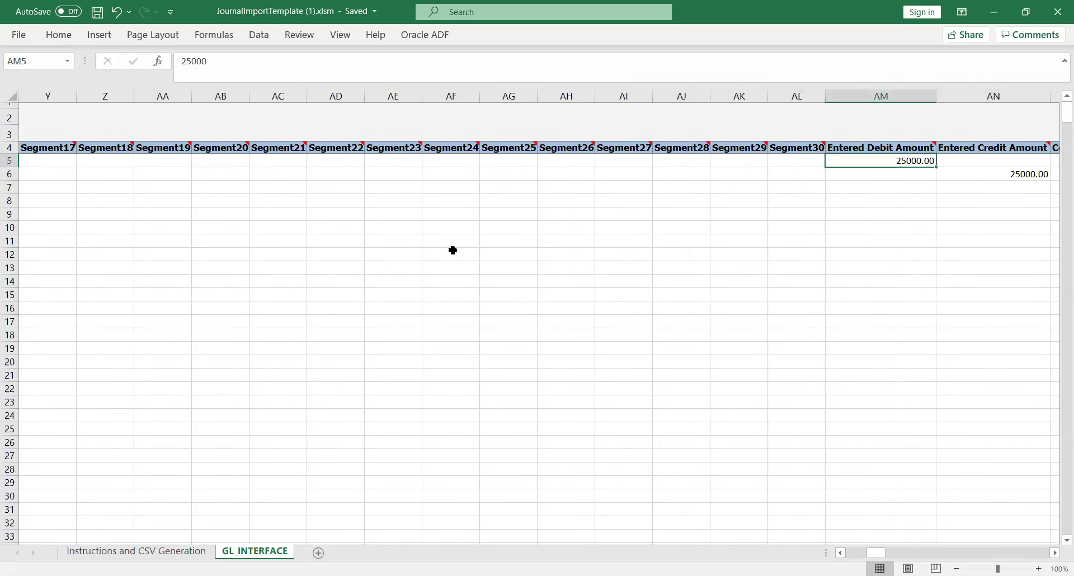
pyautogui.press('Right')
pyautogui.press('Right')
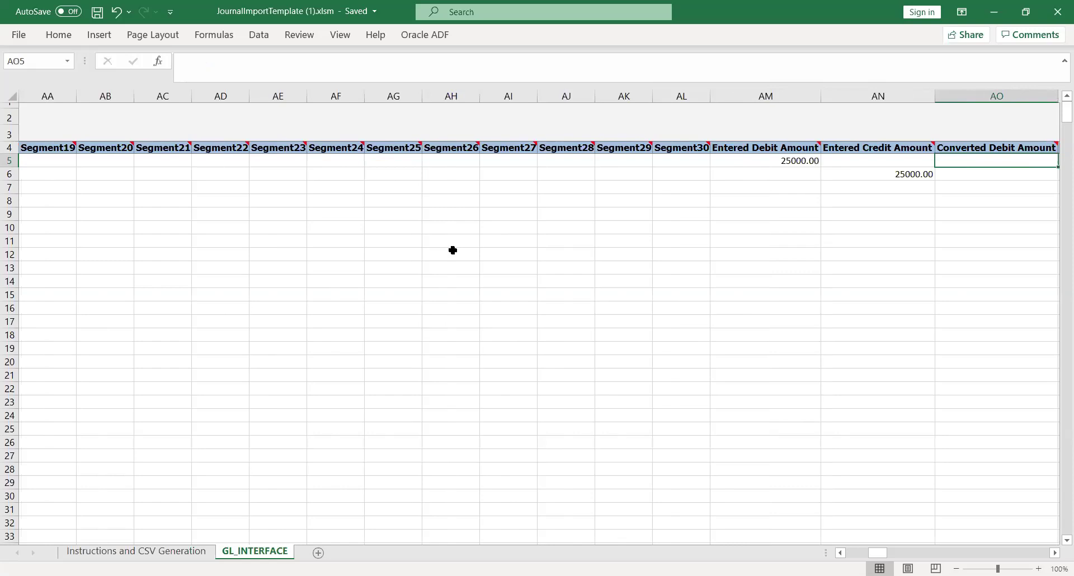
pyautogui.press('Right')
pyautogui.press('Left')
pyautogui.press('Left')
pyautogui.press('Left')
pyautogui.press('Right')
pyautogui.press('Right')
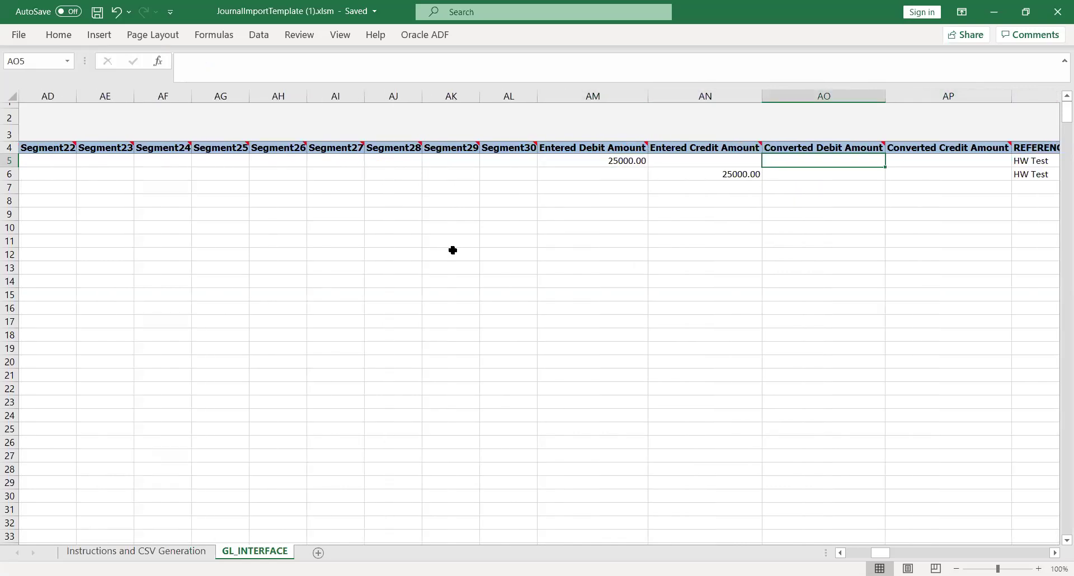
pyautogui.press('Right')
pyautogui.press('Right')
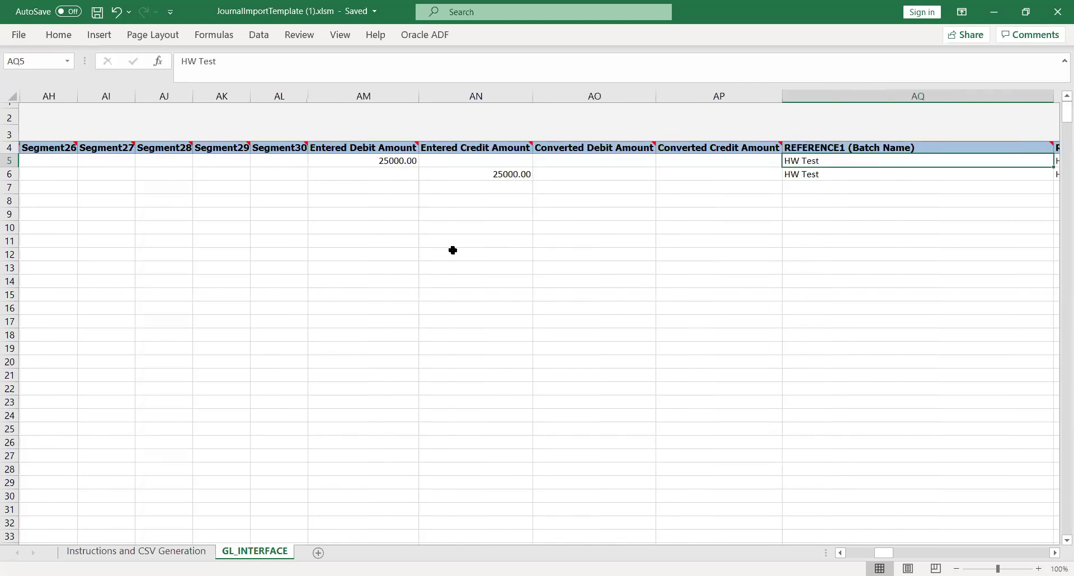
pyautogui.press('Right')
pyautogui.press('Left')
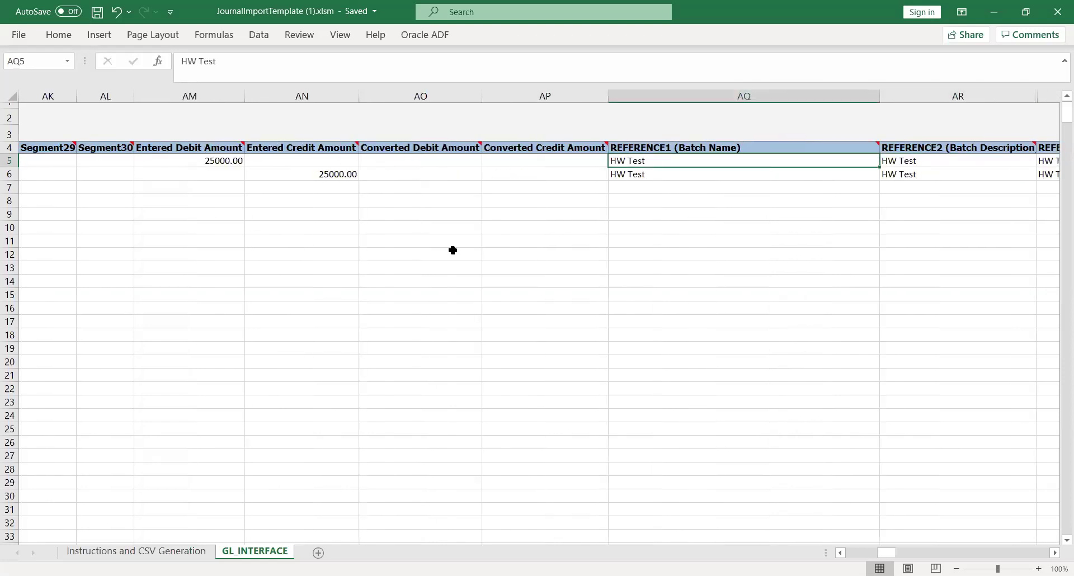
pyautogui.press('Right')
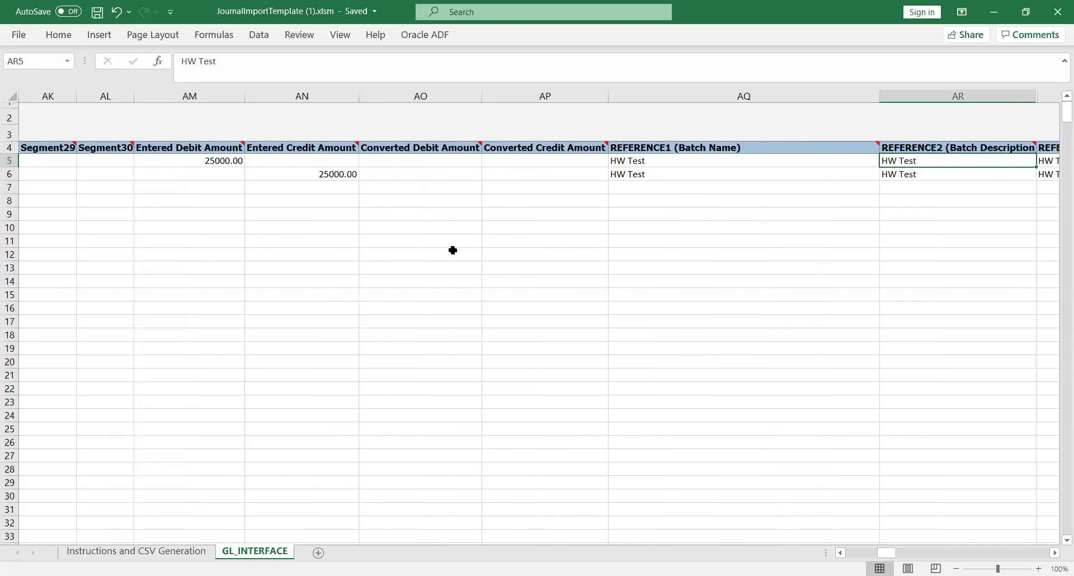
pyautogui.press('Right')
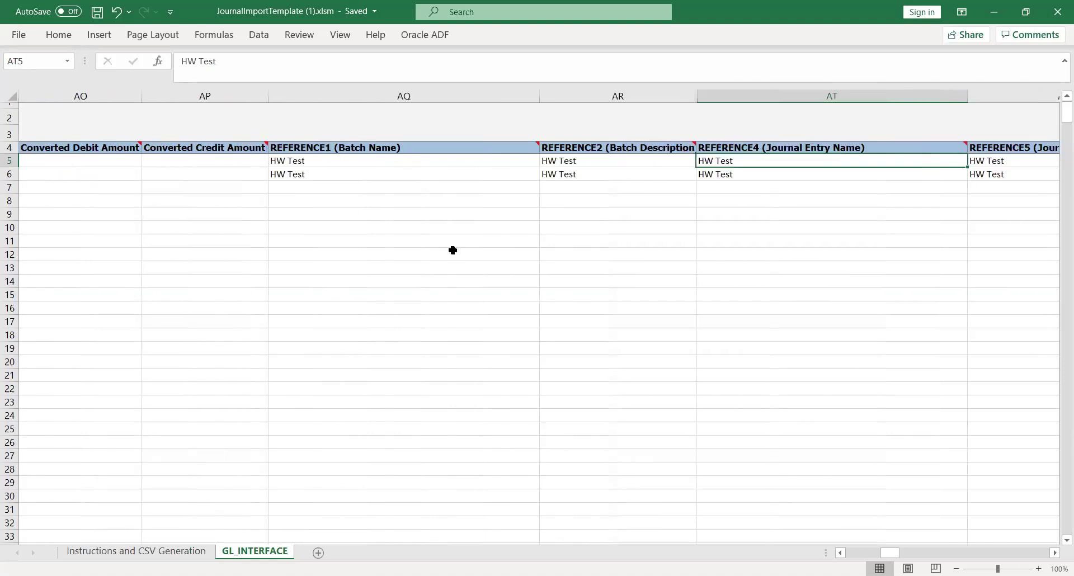
pyautogui.press('Right')
pyautogui.press('Right')
pyautogui.press('Left')
pyautogui.press('Left')
pyautogui.press('Right')
pyautogui.press('Right')
pyautogui.press('Right')
pyautogui.press('Right')
pyautogui.press('Right')
pyautogui.press('Right')
pyautogui.press('Right')
pyautogui.press('Right')
pyautogui.press('Right')
pyautogui.press('Right')
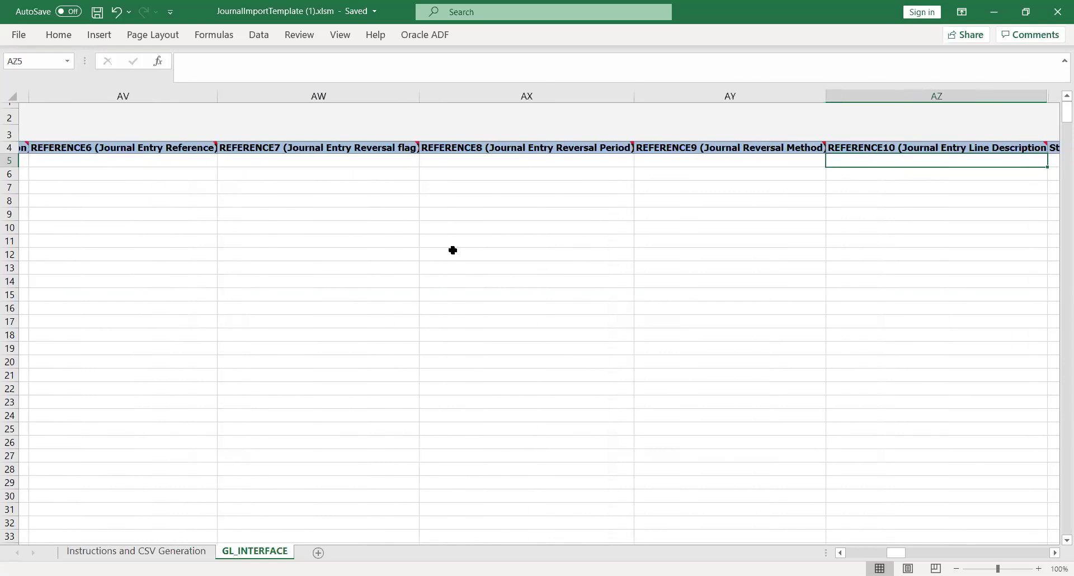
pyautogui.press('Right')
pyautogui.press('Right')
pyautogui.press('Right')
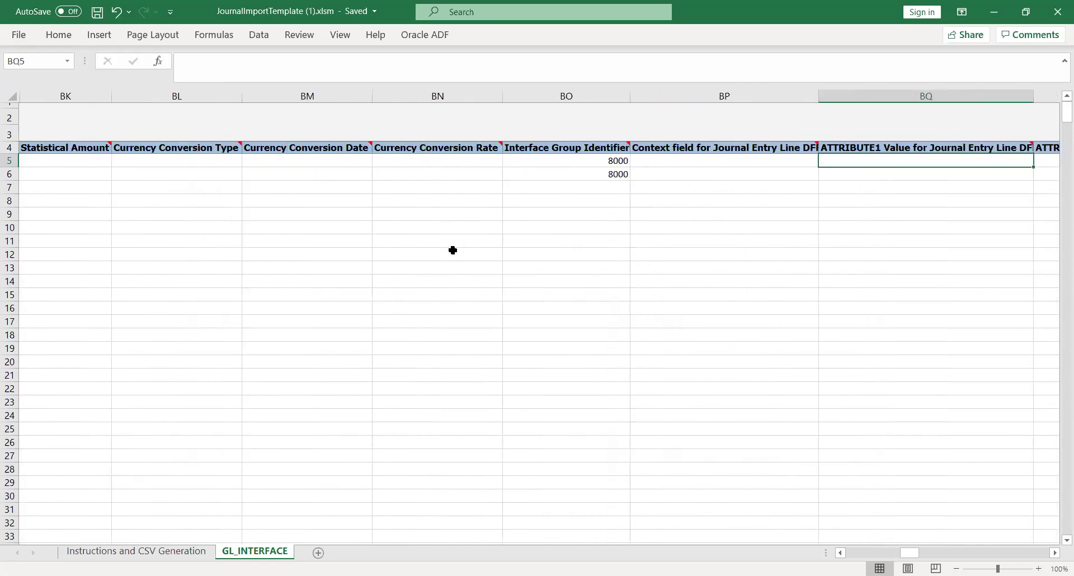
# Change the Interface Group Identifier on both journal lines to 8091.
pyautogui.press('Left')
pyautogui.press('Left')
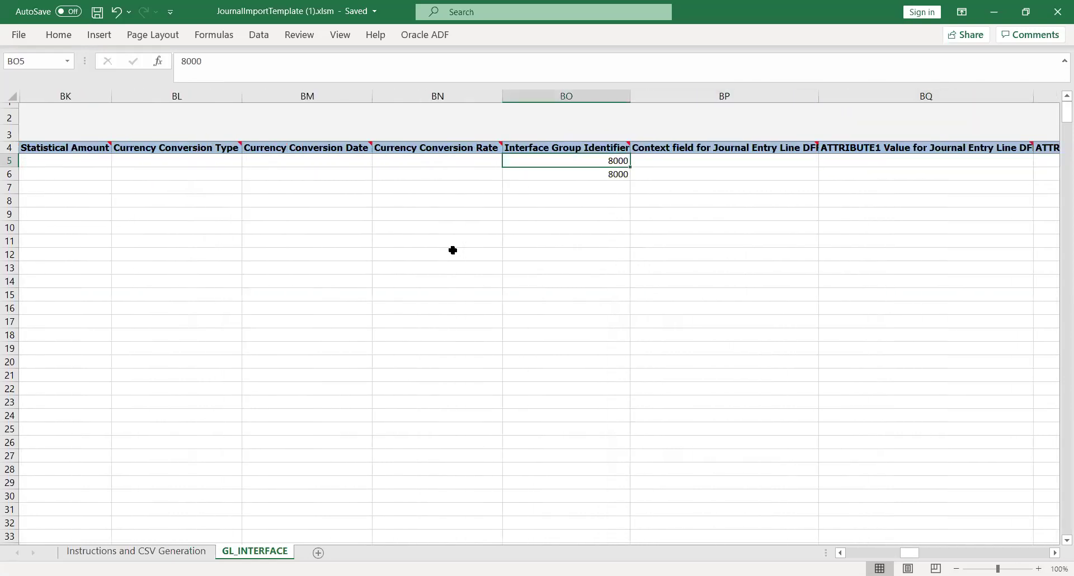
pyautogui.write('8091')
pyautogui.press('Tab')
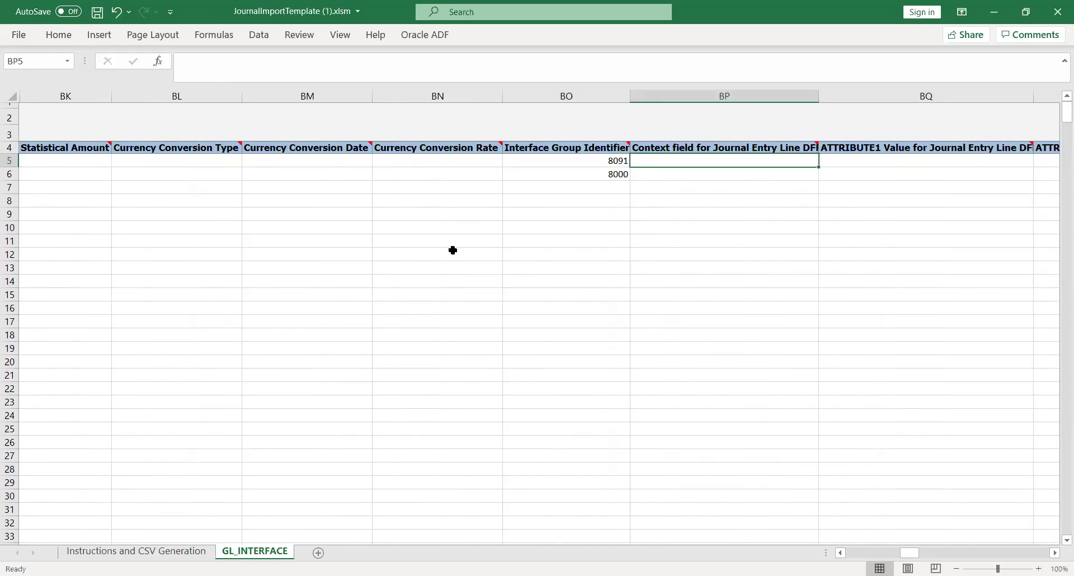
pyautogui.press('Return')
pyautogui.write('8091')
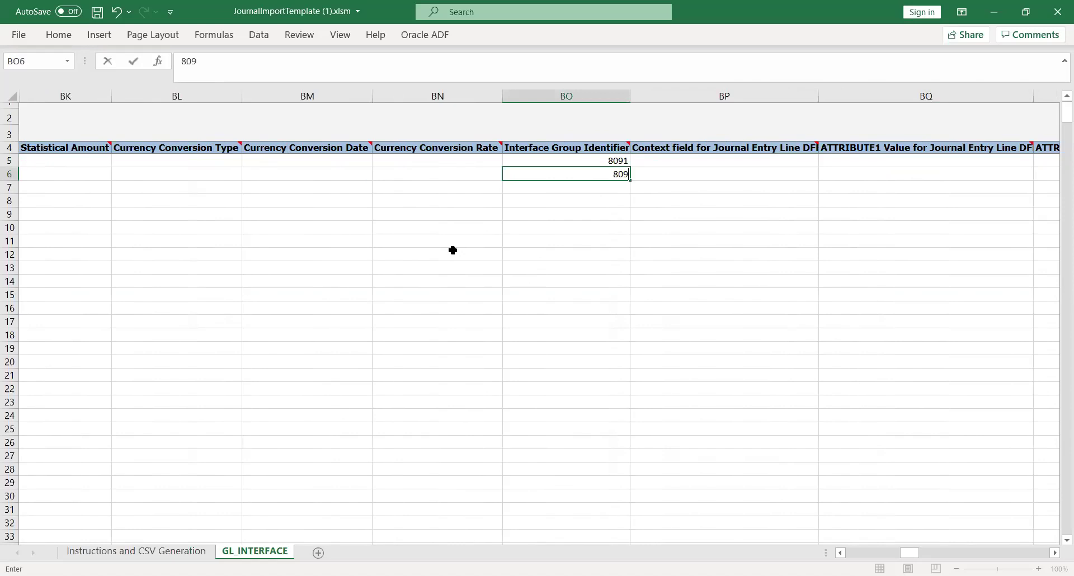
pyautogui.press('Tab')
# Check both lines' Ledger Name KK_Ledger and the remaining last columns.
pyautogui.press('Tab')
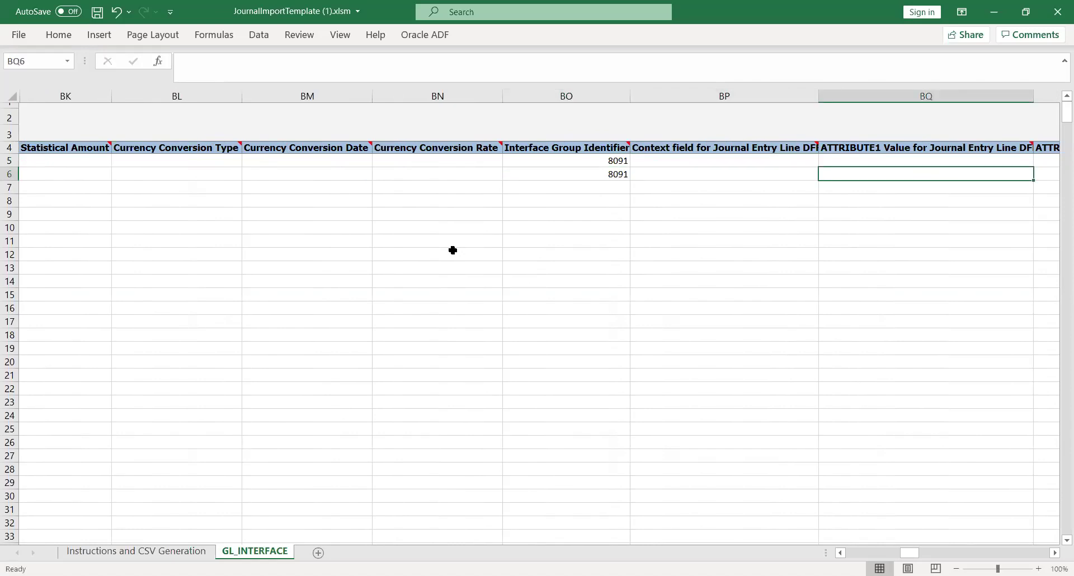
pyautogui.press('Tab')
pyautogui.press('Tab')
pyautogui.press('Tab')
pyautogui.press('Tab')
pyautogui.press('Tab')
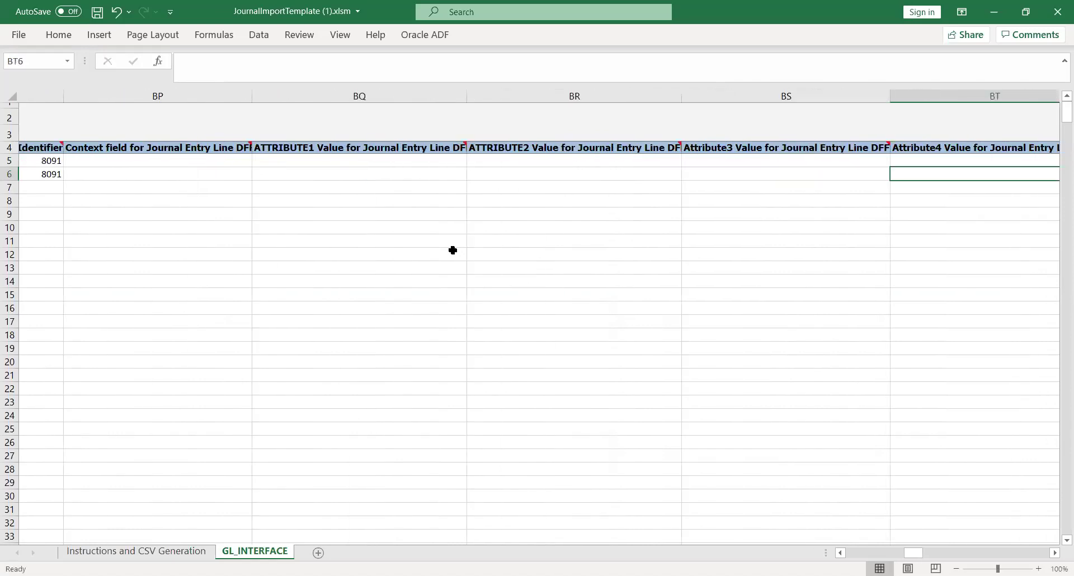
pyautogui.press('Tab')
pyautogui.press('Tab')
pyautogui.press('Tab')
pyautogui.press('Tab')
pyautogui.press('Tab')
pyautogui.press('Tab')
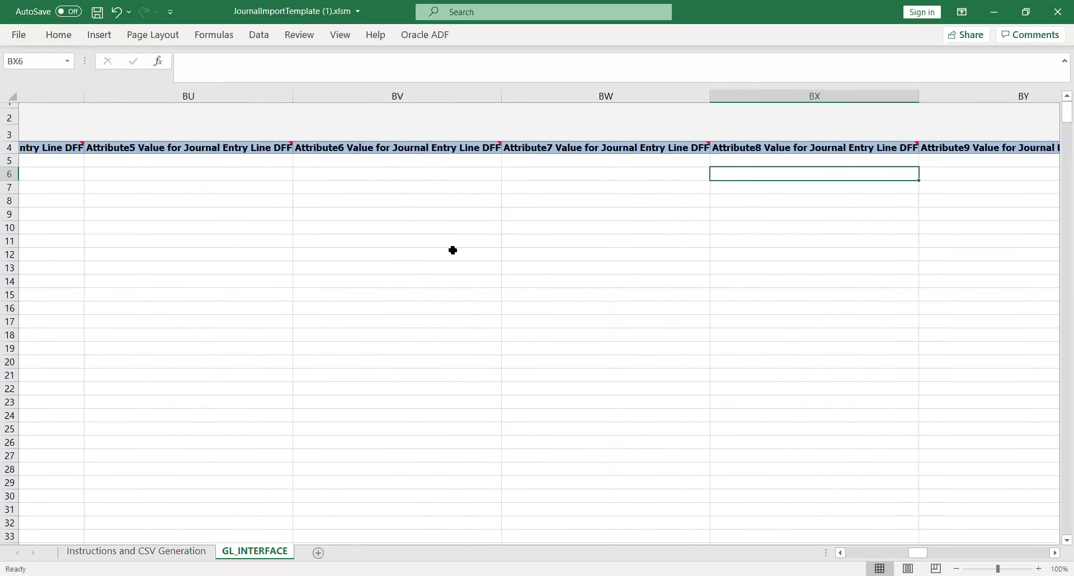
pyautogui.press('Tab')
pyautogui.press('Tab')
pyautogui.press('Tab')
pyautogui.press('Tab')
pyautogui.press('Tab')
pyautogui.press('Tab')
pyautogui.press('Tab')
pyautogui.press('Tab')
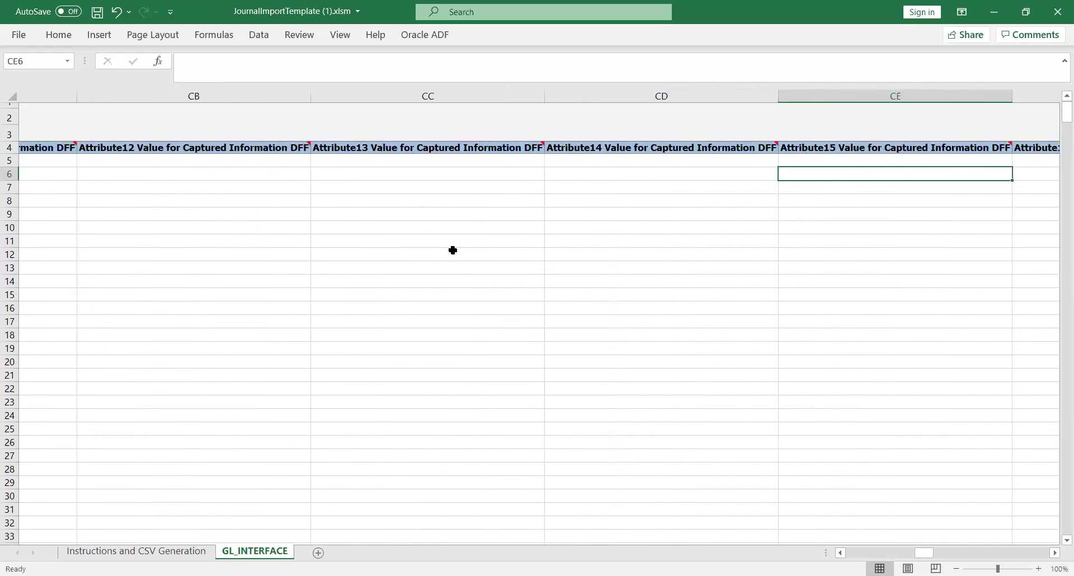
pyautogui.press('Tab')
pyautogui.press('Tab')
pyautogui.press('Tab')
pyautogui.press('Tab')
pyautogui.hotkey('shift', 'Tab')
pyautogui.press('Up')
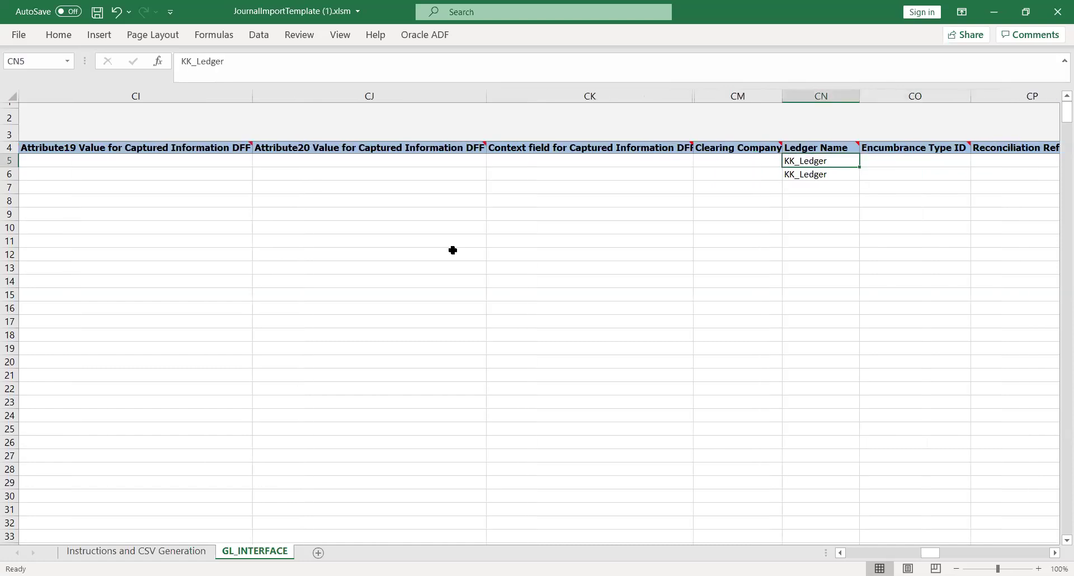
pyautogui.press('Tab')
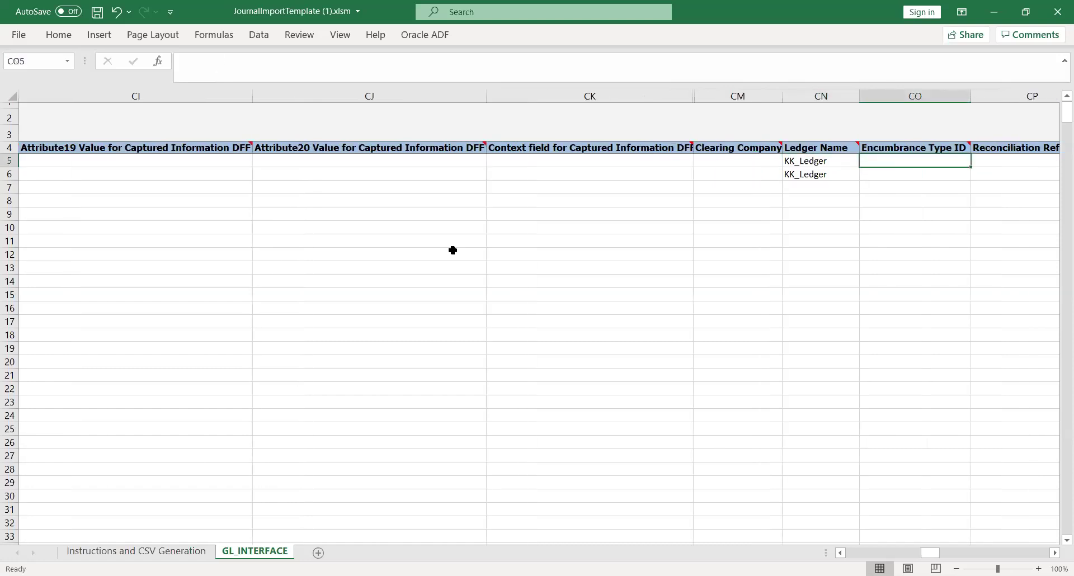
pyautogui.press('Tab')
pyautogui.hotkey('shift', 'Tab')
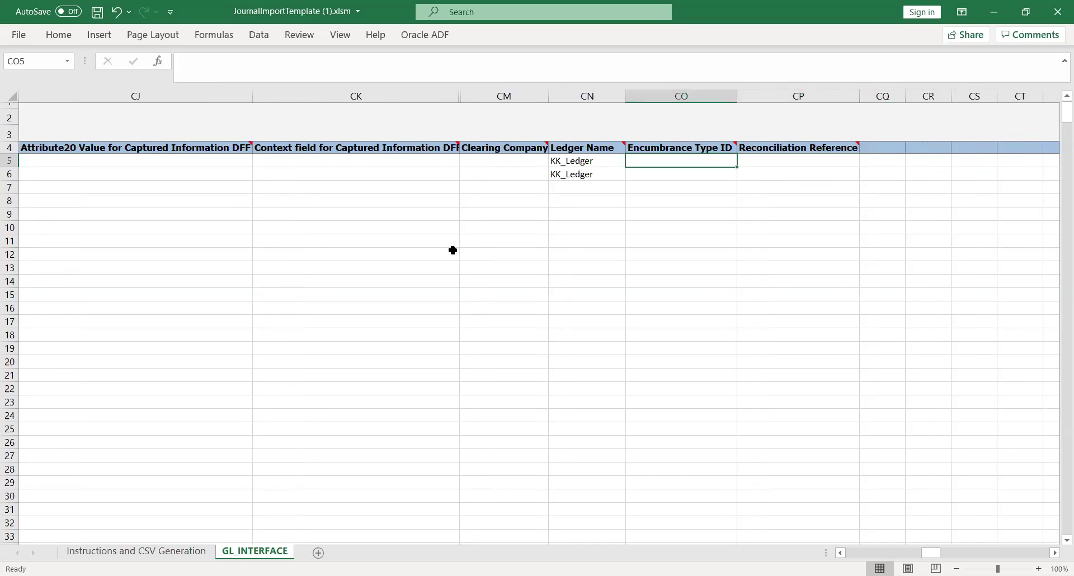
pyautogui.hotkey('shift', 'Tab')
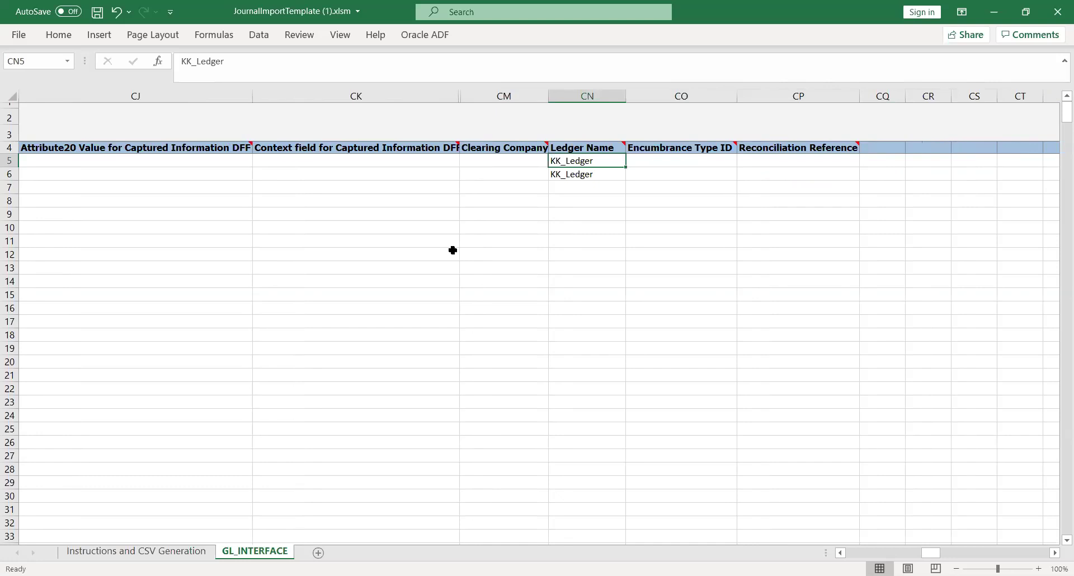
pyautogui.hotkey('shift', 'Tab')
pyautogui.hotkey('shift', 'Tab')
pyautogui.hotkey('shift', 'Tab')
pyautogui.hotkey('shift', 'Tab')
pyautogui.hotkey('shift', 'Tab')
pyautogui.hotkey('shift', 'Tab')
pyautogui.hotkey('shift', 'Tab')
pyautogui.hotkey('shift', 'Tab')
pyautogui.hotkey('shift', 'Tab')
pyautogui.hotkey('shift', 'Tab')
pyautogui.hotkey('shift', 'Tab')
pyautogui.hotkey('shift', 'Tab')
pyautogui.hotkey('shift', 'Tab')
pyautogui.hotkey('shift', 'Tab')
pyautogui.hotkey('shift', 'Tab')
pyautogui.hotkey('shift', 'Tab')
pyautogui.hotkey('shift', 'Tab')
pyautogui.hotkey('shift', 'Tab')
pyautogui.hotkey('shift', 'Tab')
pyautogui.hotkey('shift', 'Tab')
pyautogui.hotkey('shift', 'Tab')
pyautogui.hotkey('shift', 'Tab')
pyautogui.hotkey('shift', 'Tab')
pyautogui.hotkey('shift', 'Tab')
pyautogui.hotkey('shift', 'Tab')
pyautogui.hotkey('shift', 'Tab')
pyautogui.hotkey('shift', 'Tab')
pyautogui.hotkey('shift', 'Tab')
pyautogui.hotkey('shift', 'Tab')
pyautogui.hotkey('shift', 'Tab')
pyautogui.hotkey('shift', 'Tab')
pyautogui.hotkey('shift', 'Tab')
pyautogui.hotkey('shift', 'Tab')
pyautogui.hotkey('shift', 'Tab')
pyautogui.hotkey('shift', 'Tab')
pyautogui.hotkey('shift', 'Tab')
pyautogui.hotkey('shift', 'Tab')
pyautogui.hotkey('shift', 'Tab')
pyautogui.hotkey('shift', 'Tab')
pyautogui.hotkey('shift', 'Tab')
pyautogui.hotkey('shift', 'Tab')
pyautogui.hotkey('shift', 'Tab')
pyautogui.hotkey('shift', 'Tab')
pyautogui.hotkey('shift', 'Tab')
pyautogui.hotkey('shift', 'Tab')
pyautogui.hotkey('shift', 'Tab')
pyautogui.hotkey('shift', 'Tab')
pyautogui.hotkey('shift', 'Tab')
pyautogui.hotkey('shift', 'Tab')
pyautogui.hotkey('shift', 'Tab')
pyautogui.hotkey('shift', 'Tab')
pyautogui.hotkey('shift', 'Tab')
pyautogui.hotkey('shift', 'Tab')
pyautogui.hotkey('shift', 'Tab')
pyautogui.hotkey('shift', 'Tab')
pyautogui.hotkey('shift', 'Tab')
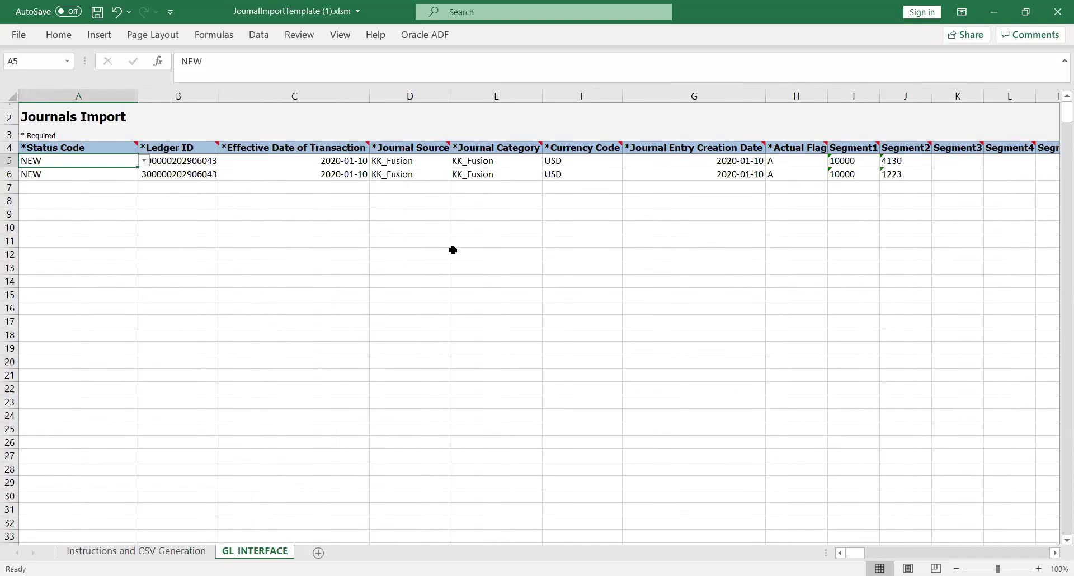
pyautogui.press('Right')
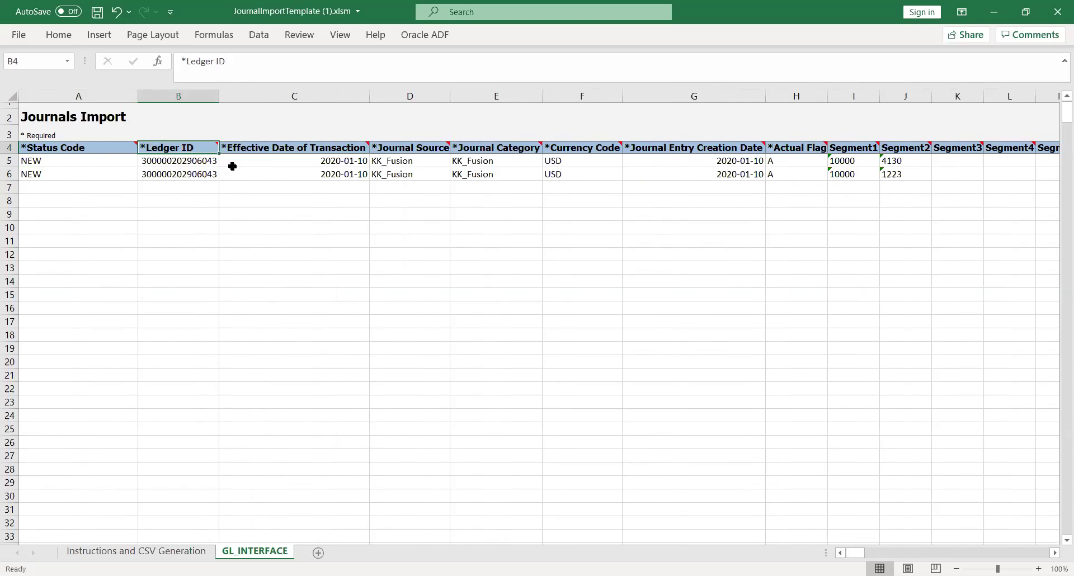
pyautogui.press('Left')
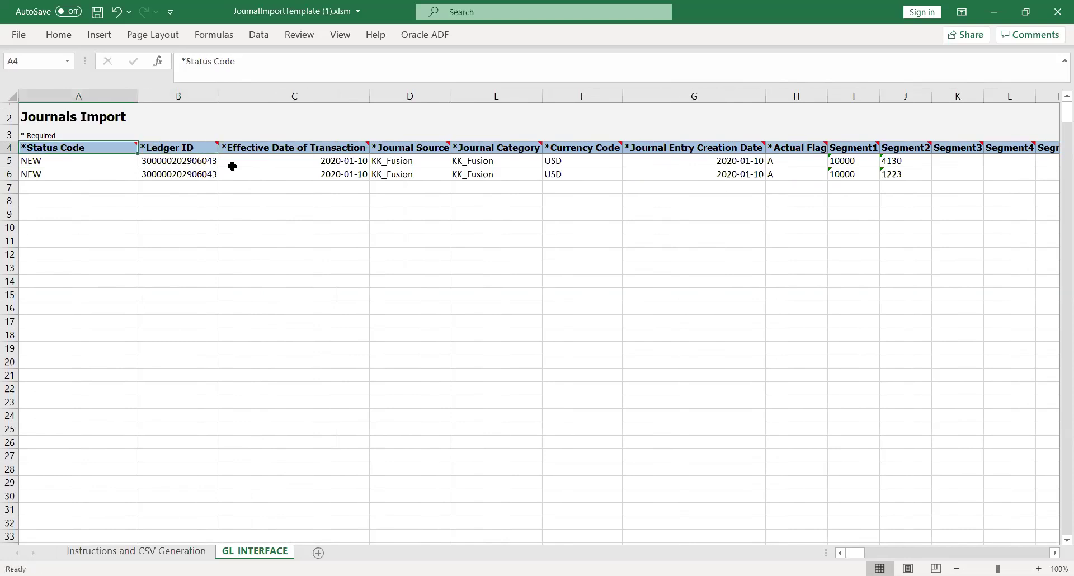
pyautogui.press('Right')
pyautogui.press('Right')
pyautogui.press('Right')
pyautogui.press('Right')
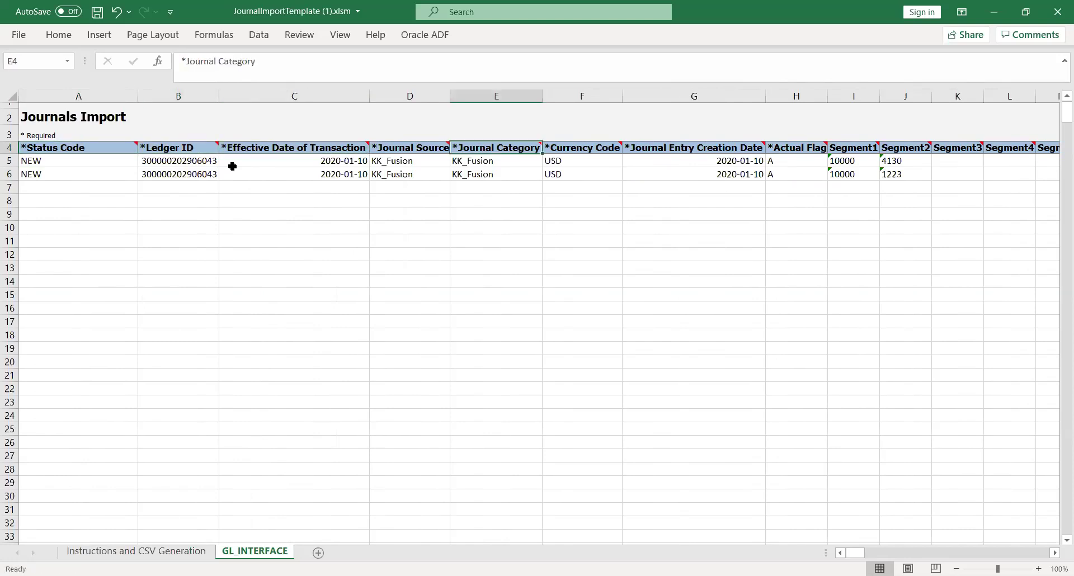
pyautogui.press('Right')
pyautogui.press('Right')
pyautogui.press('Right')
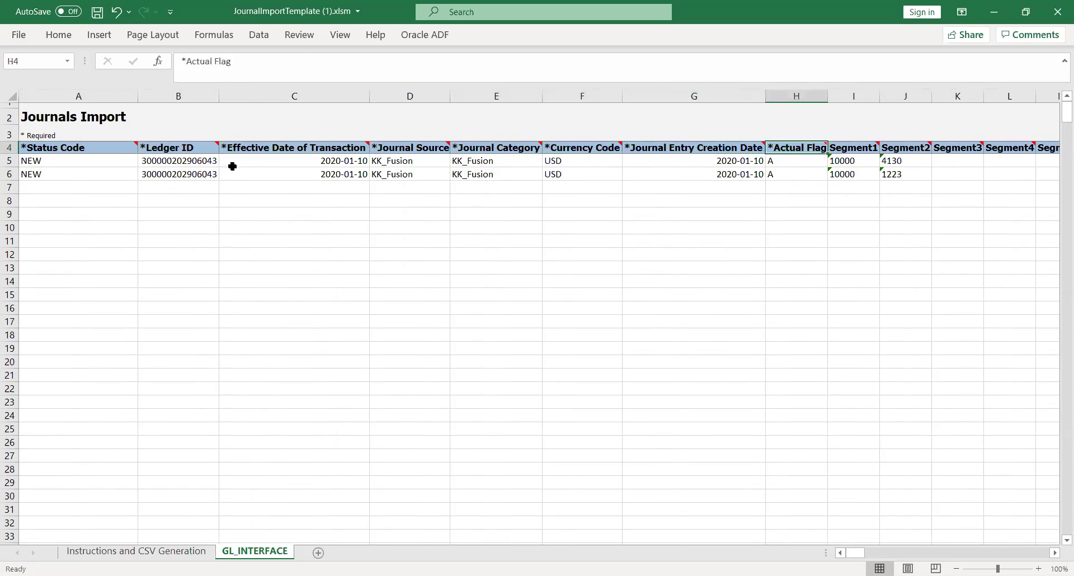
pyautogui.press('Left')
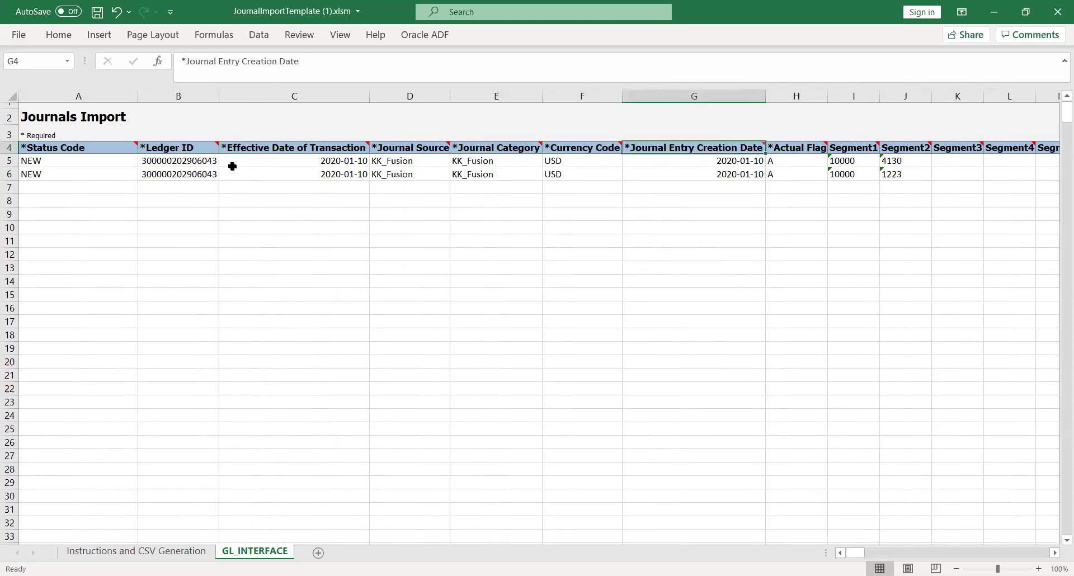
pyautogui.press('Left')
pyautogui.press('Left')
pyautogui.press('Left')
pyautogui.press('Right')
pyautogui.press('Right')
pyautogui.press('Right')
pyautogui.press('Right')
pyautogui.press('Right')
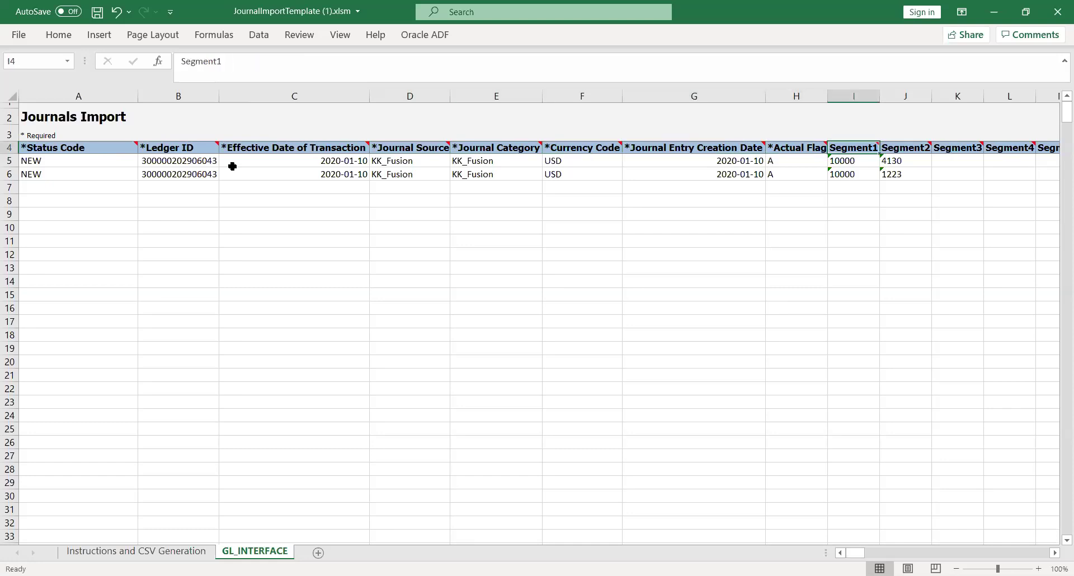
pyautogui.press('Right')
pyautogui.press('Left')
pyautogui.press('Left')
pyautogui.press('Left')
pyautogui.press('Left')
pyautogui.press('Left')
pyautogui.press('Left')
pyautogui.press('Left')
pyautogui.press('Left')
pyautogui.press('Left')
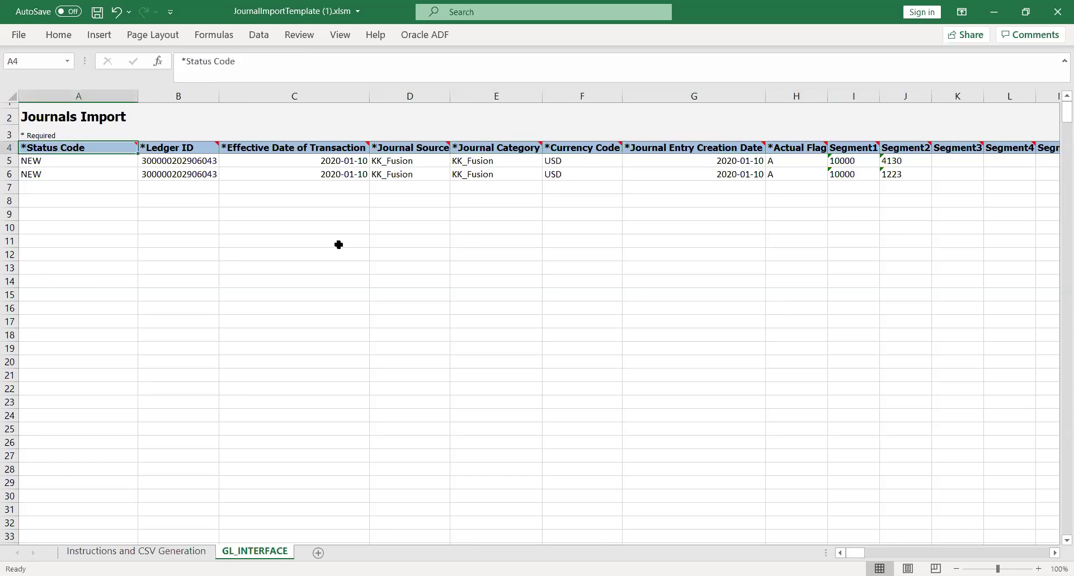
pyautogui.click(443, 228)
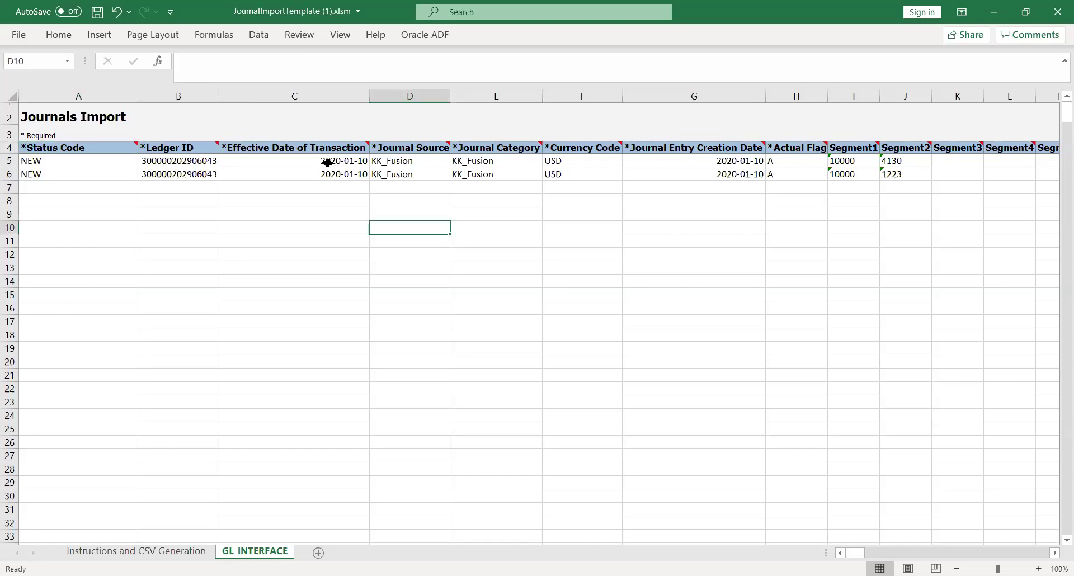
pyautogui.click(309, 161)
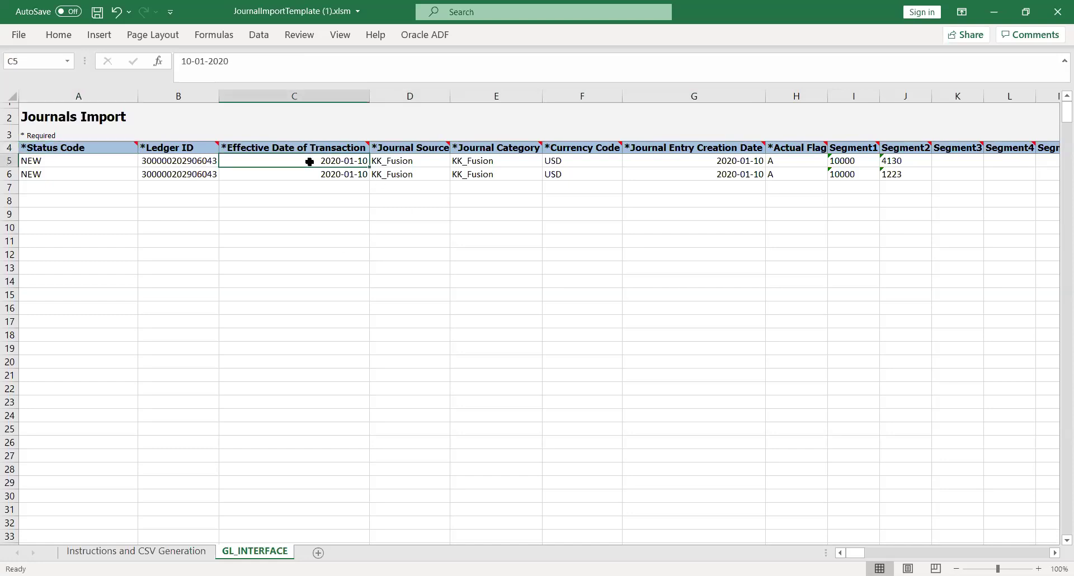
pyautogui.press('Left')
pyautogui.press('Left')
pyautogui.press('Right')
pyautogui.press('Right')
# Glance at the Oracle ADF ribbon, then bring up Loading the Data on the Instructions sheet.
pyautogui.click(491, 213)
pyautogui.click(151, 553)
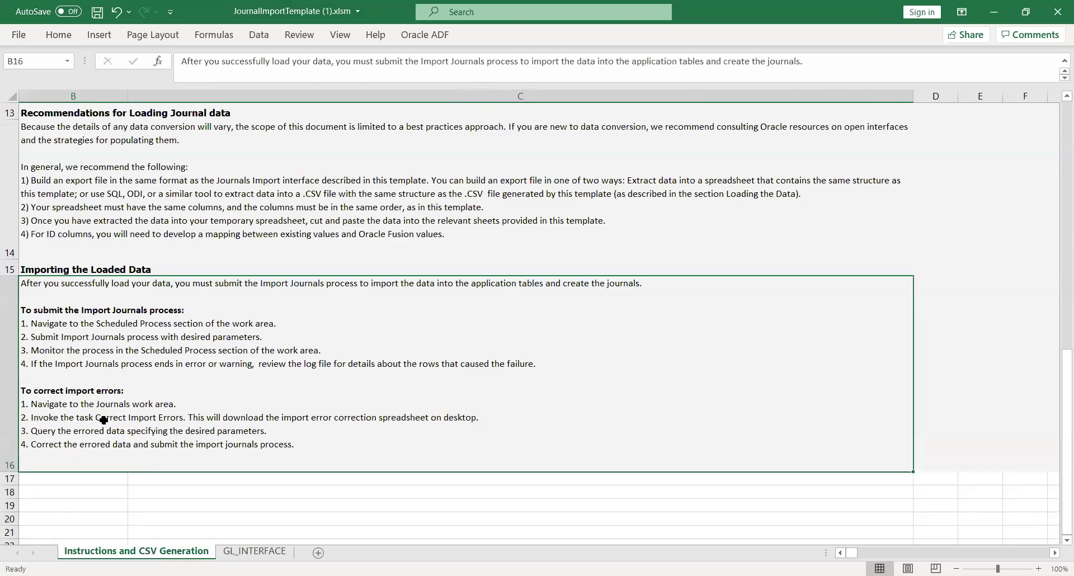
pyautogui.click(249, 552)
pyautogui.click(425, 34)
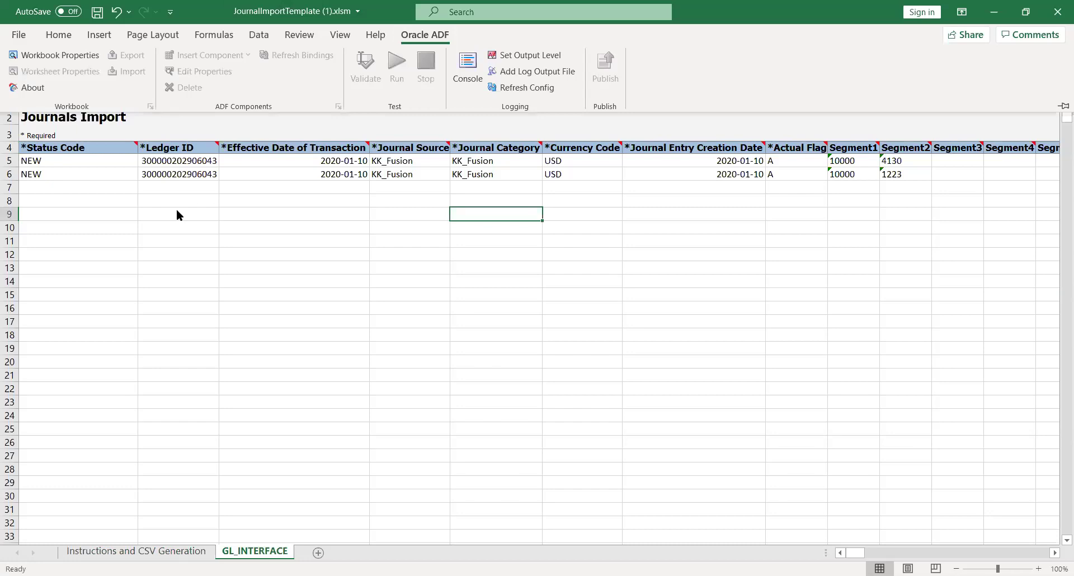
pyautogui.press('Escape')
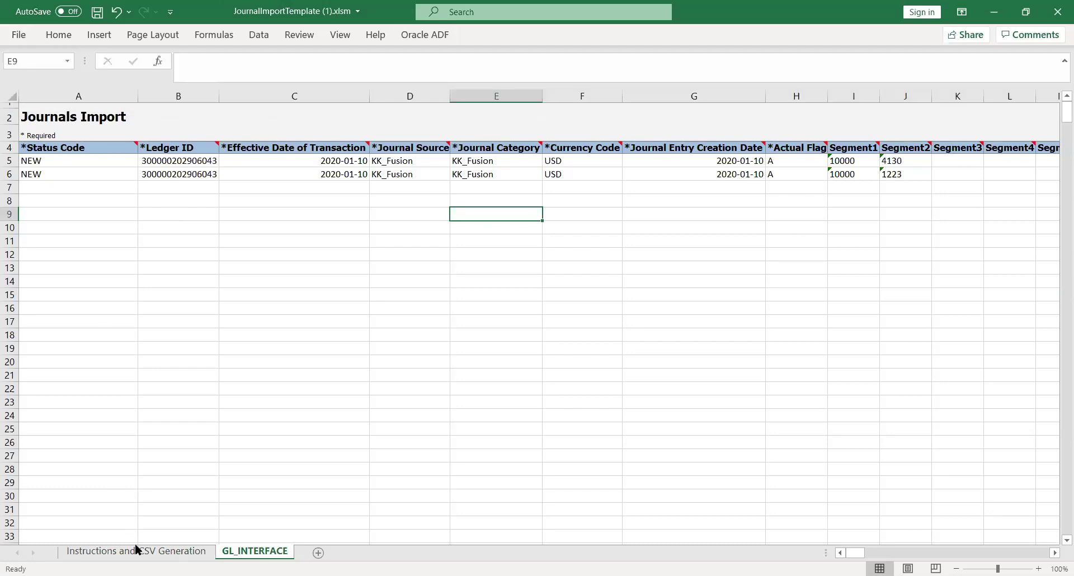
pyautogui.click(137, 551)
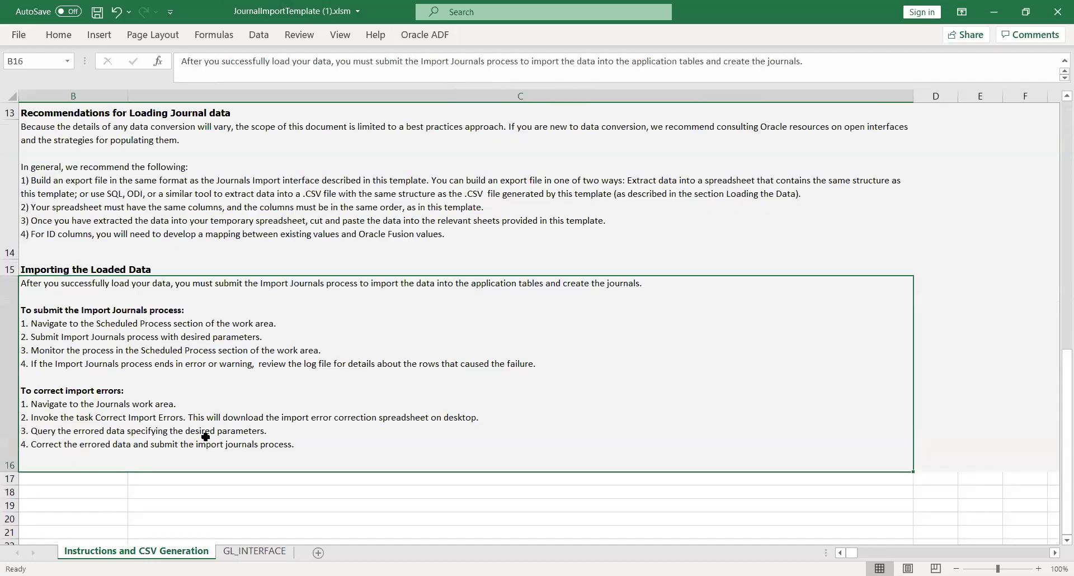
pyautogui.moveTo(1057, 450); pyautogui.dragTo(1056, 348)
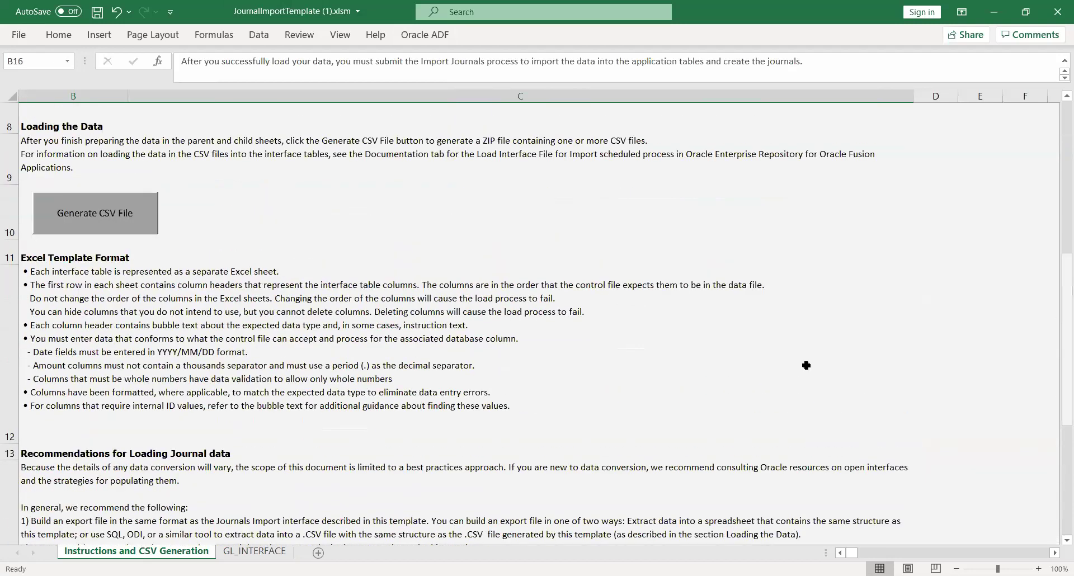
# Generate the CSV file and save it into a new folder inside JV2.
pyautogui.click(97, 227)
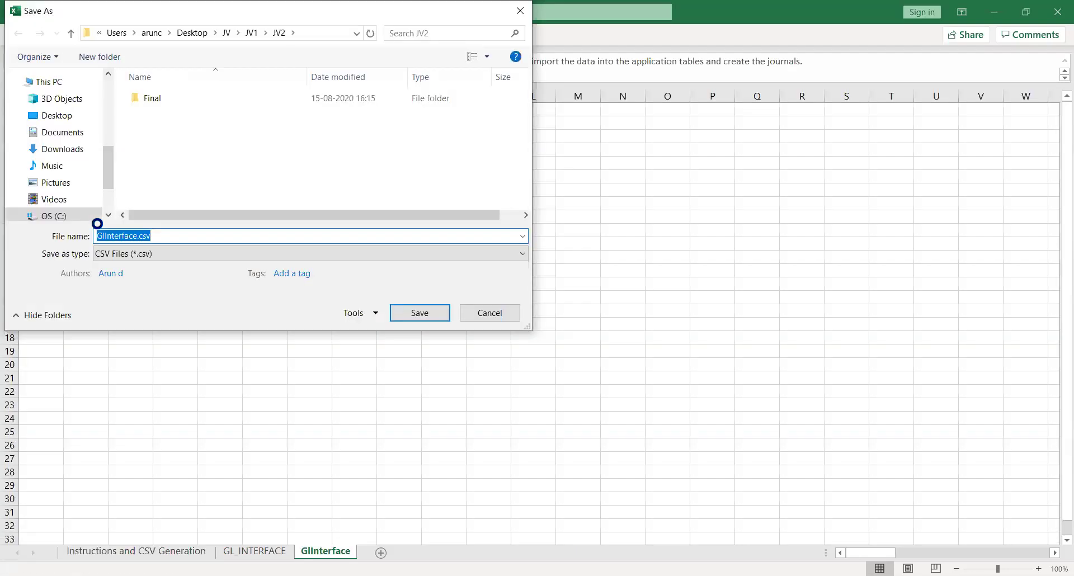
pyautogui.rightClick(165, 157)
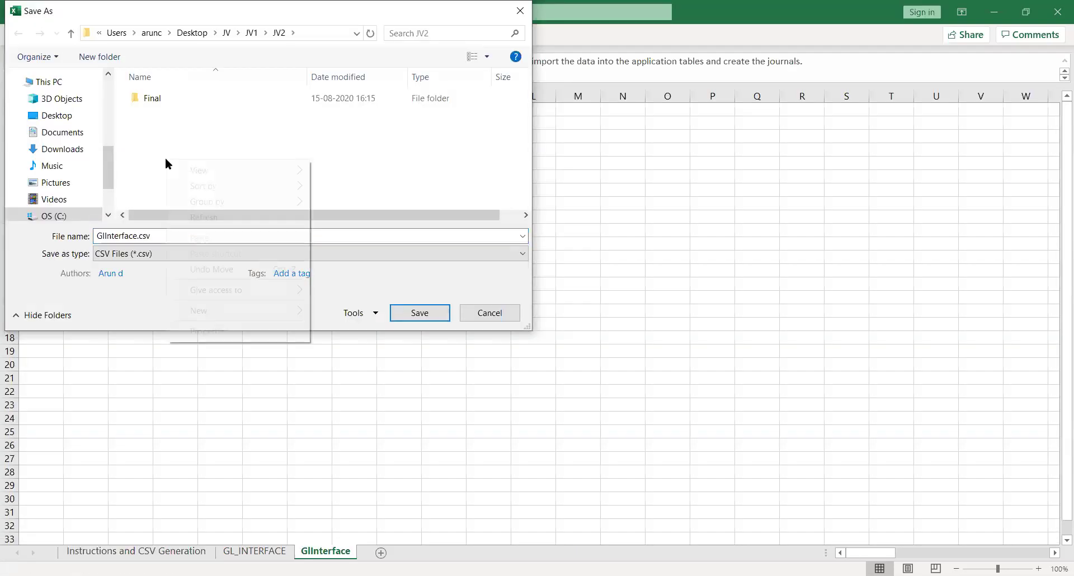
pyautogui.moveTo(260, 307)
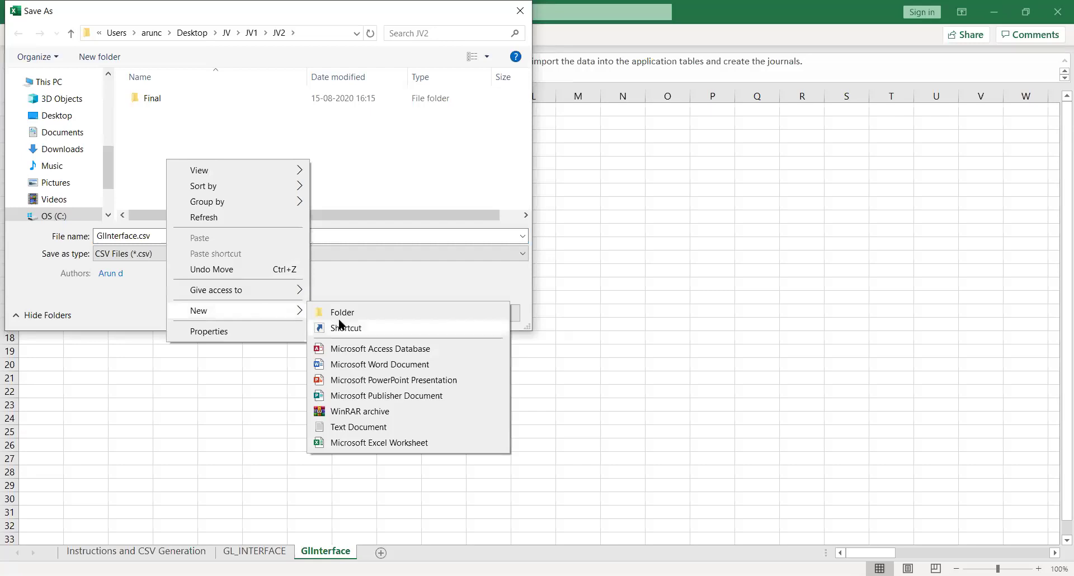
pyautogui.click(342, 312)
pyautogui.press('Return')
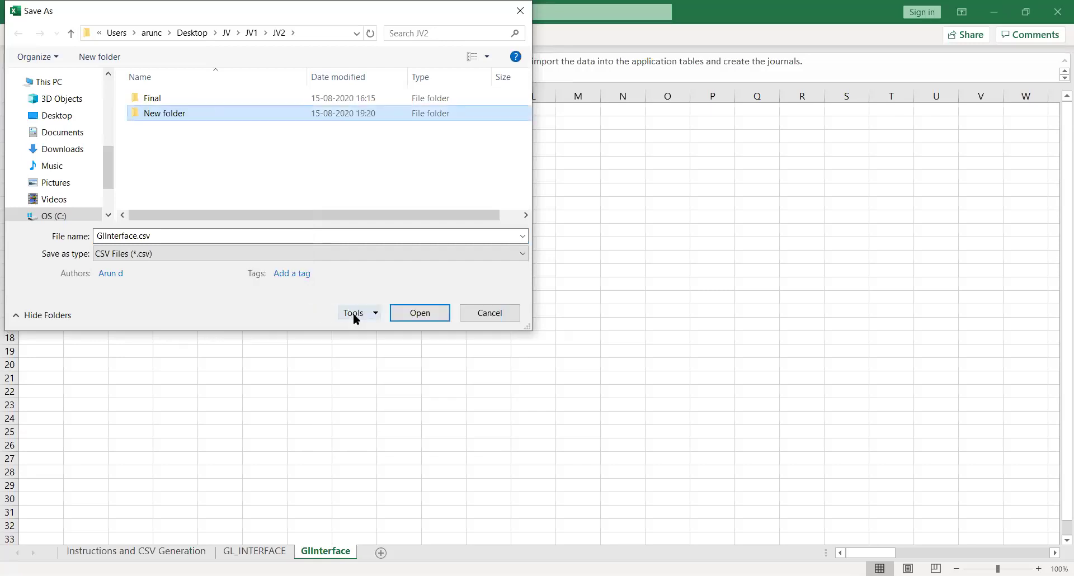
pyautogui.press('Return')
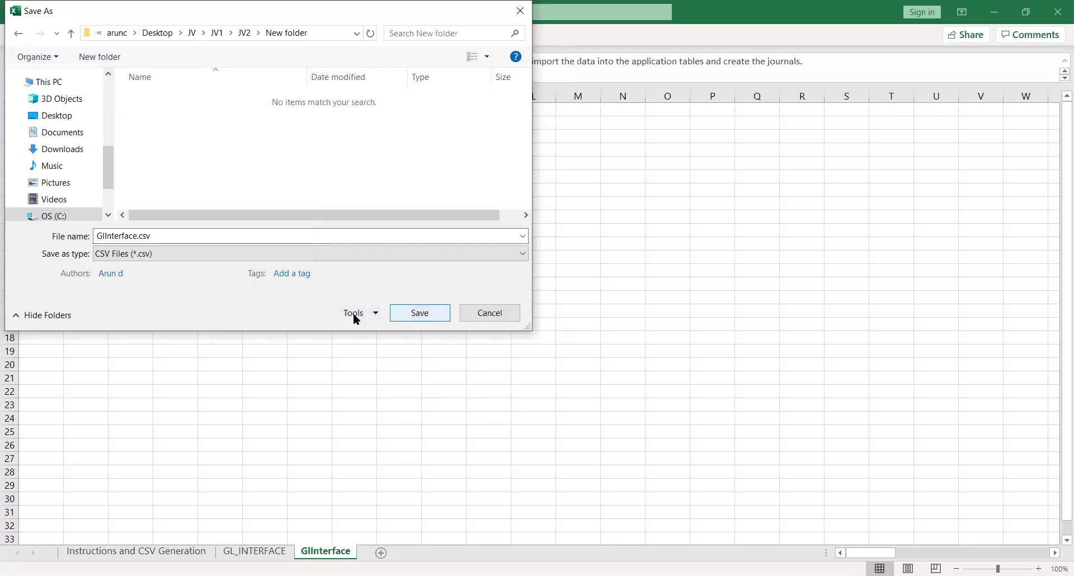
pyautogui.click(423, 313)
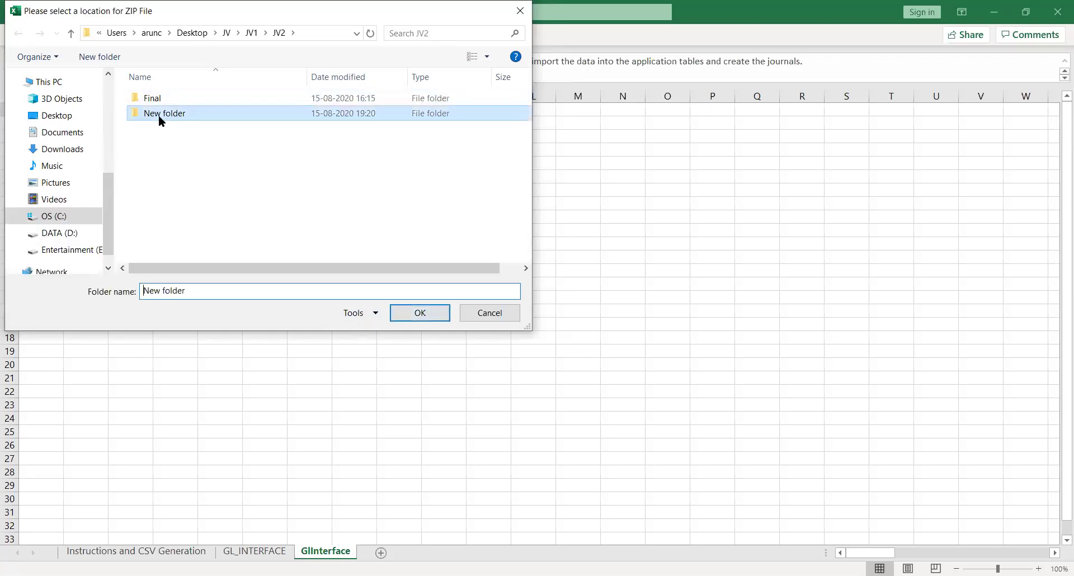
# Create folder 12 inside New folder and choose it as the ZIP location.
pyautogui.doubleClick(159, 116)
pyautogui.rightClick(157, 117)
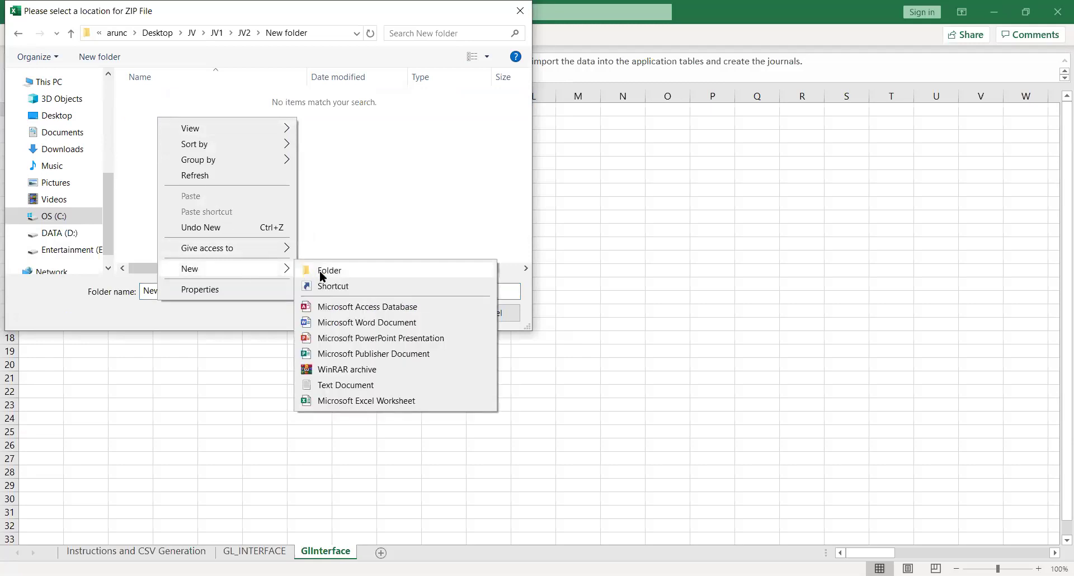
pyautogui.click(320, 270)
pyautogui.write('12')
pyautogui.press('Return')
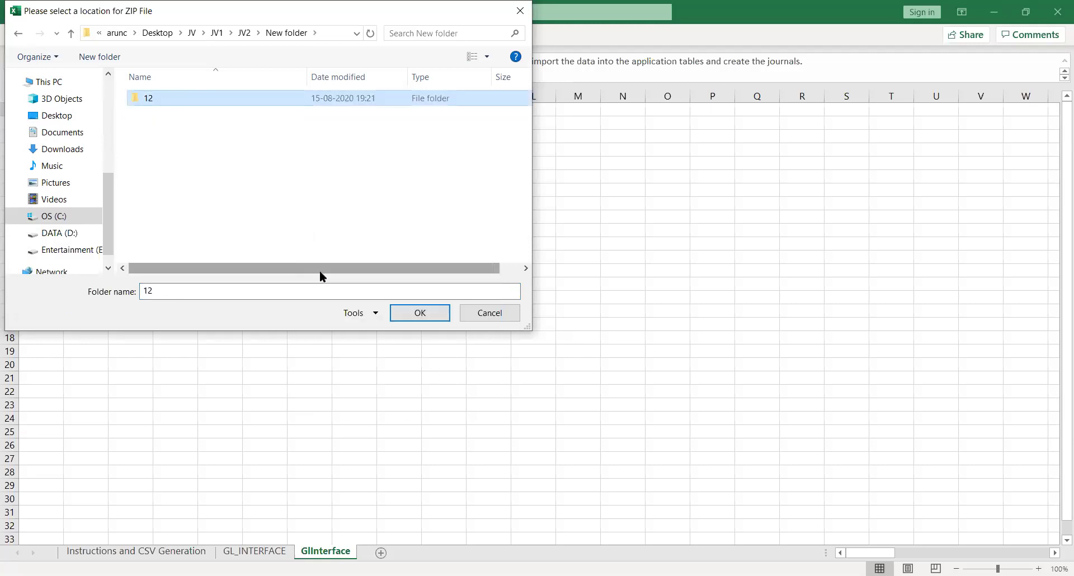
pyautogui.click(422, 320)
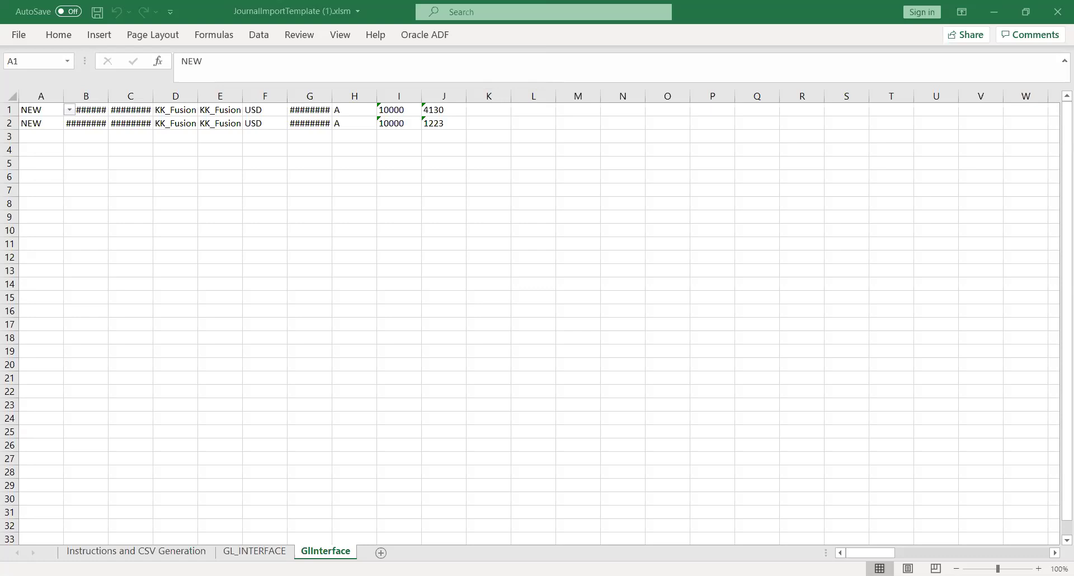
# Once the GlInterface sheet is built, return to Oracle's Schedule New Process dialog.
pyautogui.hotkey('alt', 'Tab')
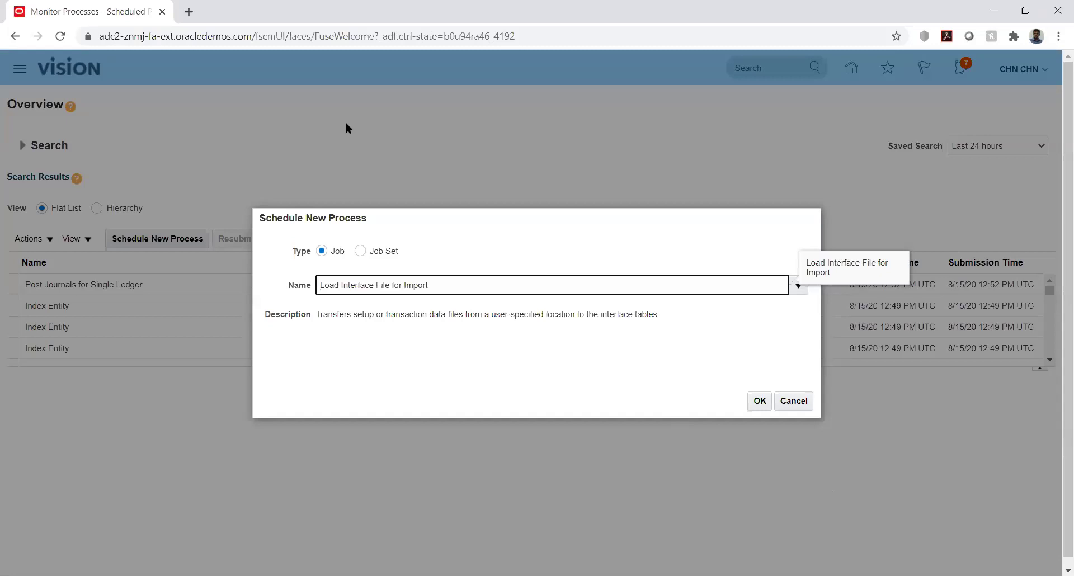
# Confirm the Load Interface File for Import job and open the Import Process choices.
pyautogui.press('Return')
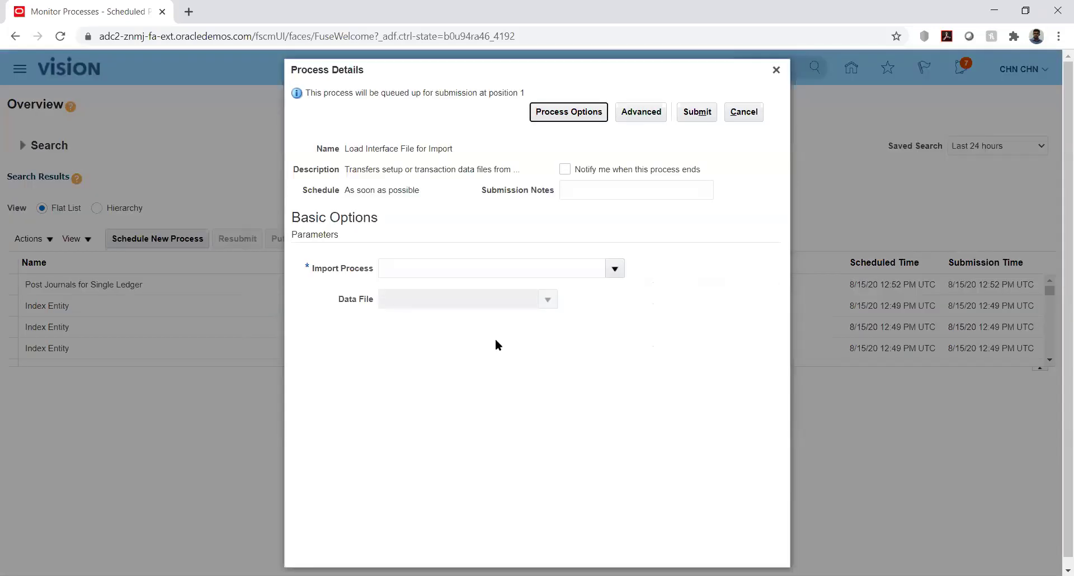
pyautogui.click(612, 270)
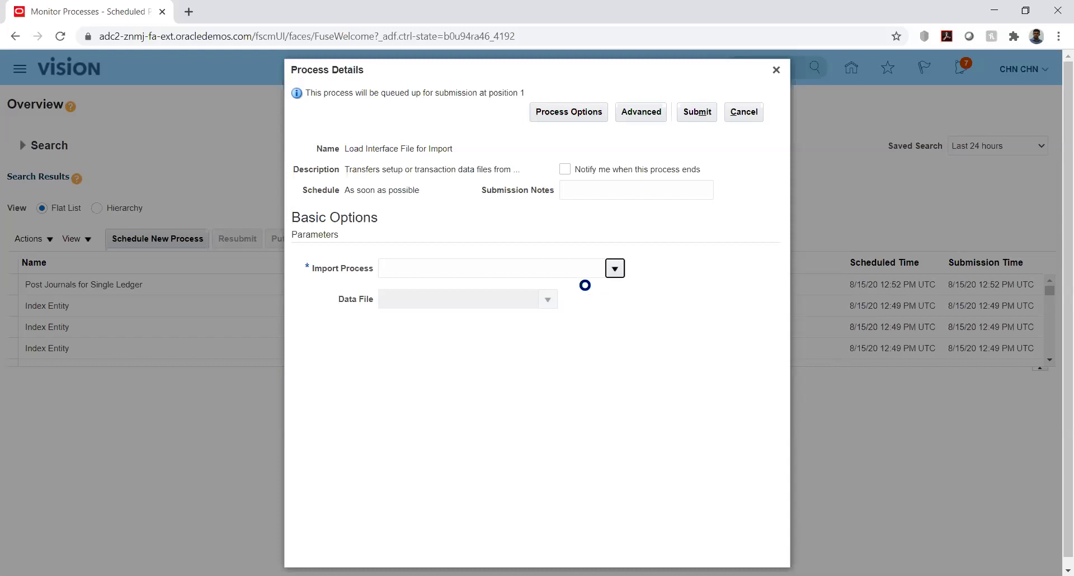
# Search for 'Import Journal' and select Import Journals as the import process.
pyautogui.click(614, 268)
pyautogui.click(399, 501)
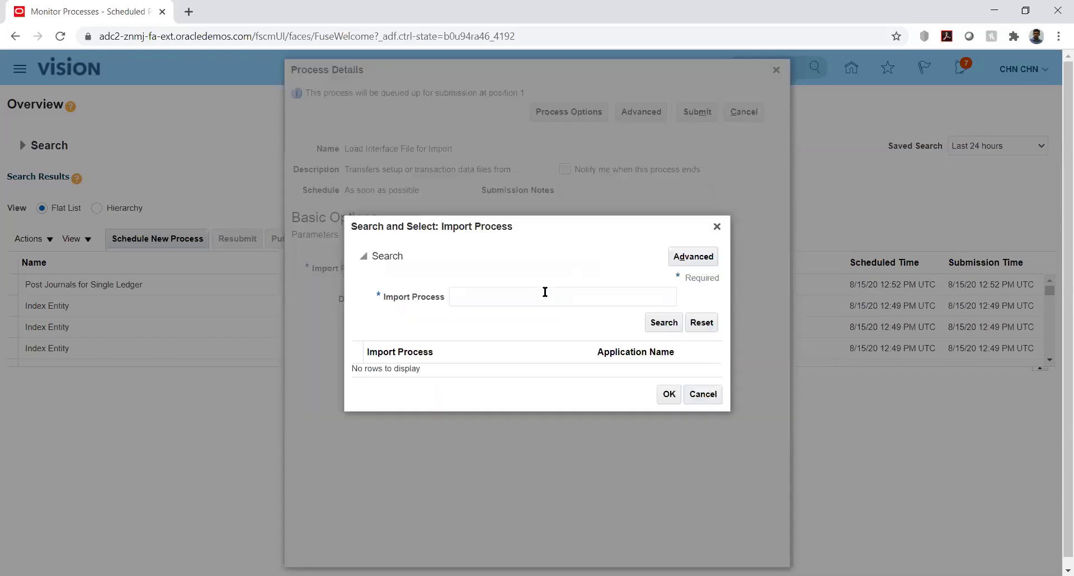
pyautogui.click(537, 292)
pyautogui.write('Import Journal')
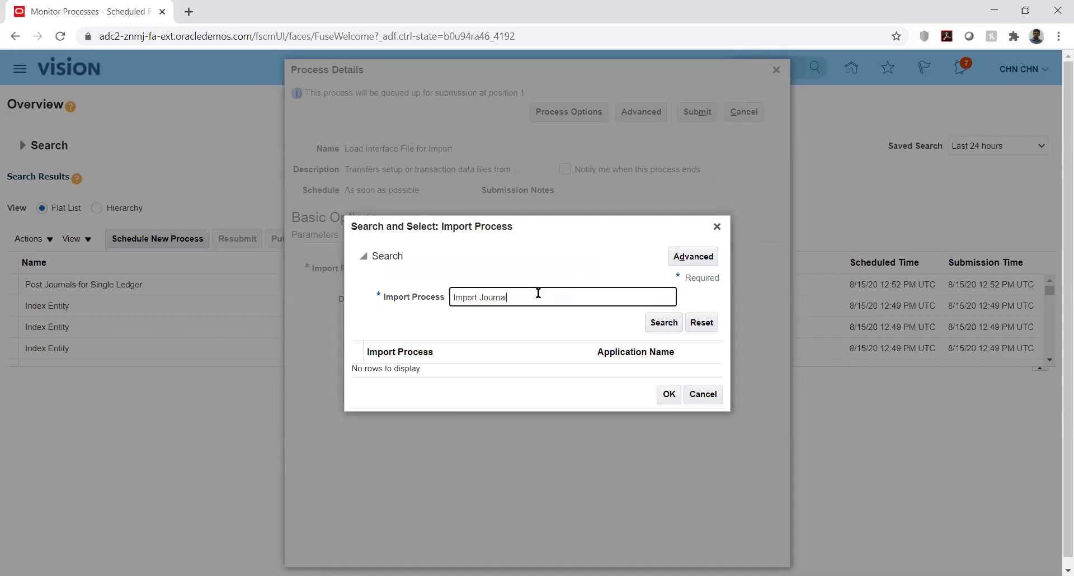
pyautogui.press('Return')
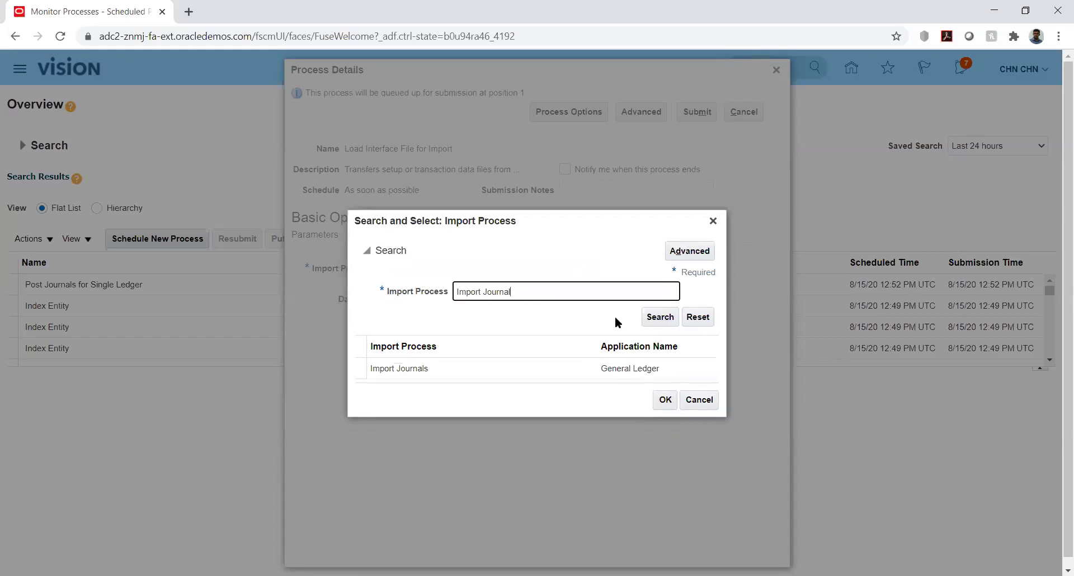
pyautogui.doubleClick(468, 367)
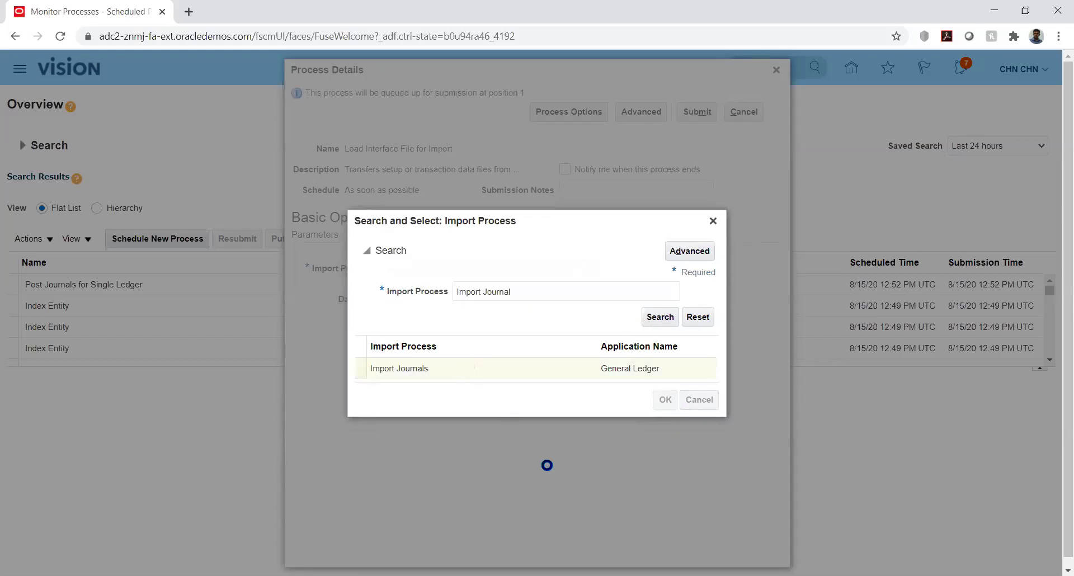
pyautogui.click(545, 295)
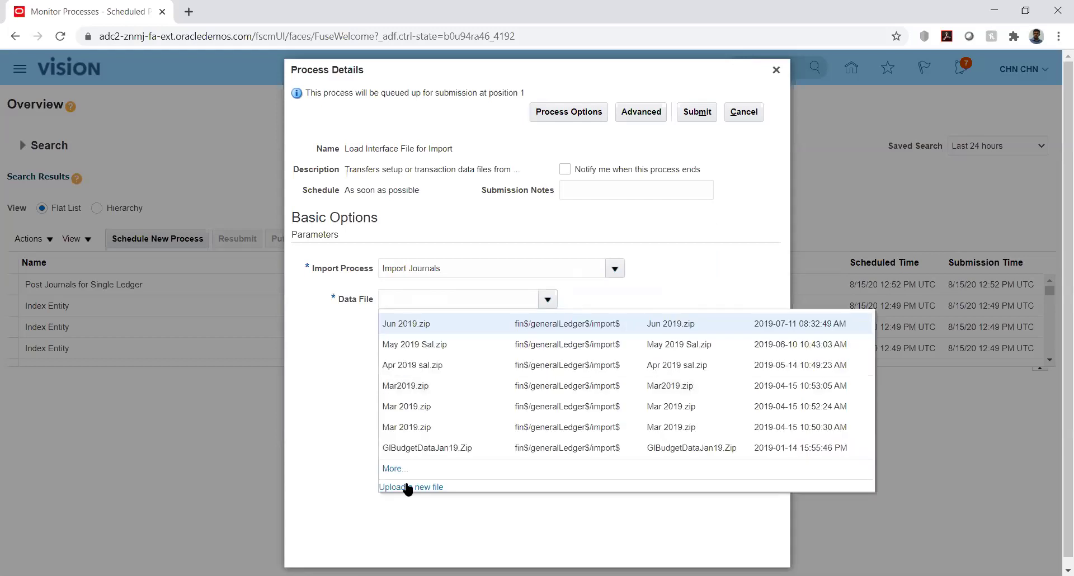
# Upload GlInterface.zip from JV2 > New folder > 12 as the new data file.
pyautogui.click(407, 488)
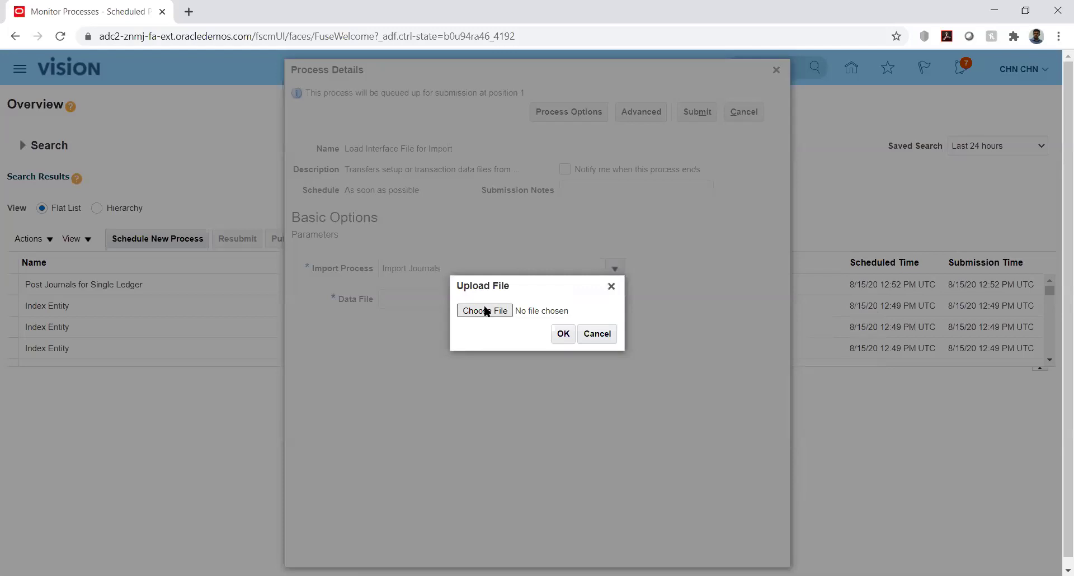
pyautogui.click(487, 311)
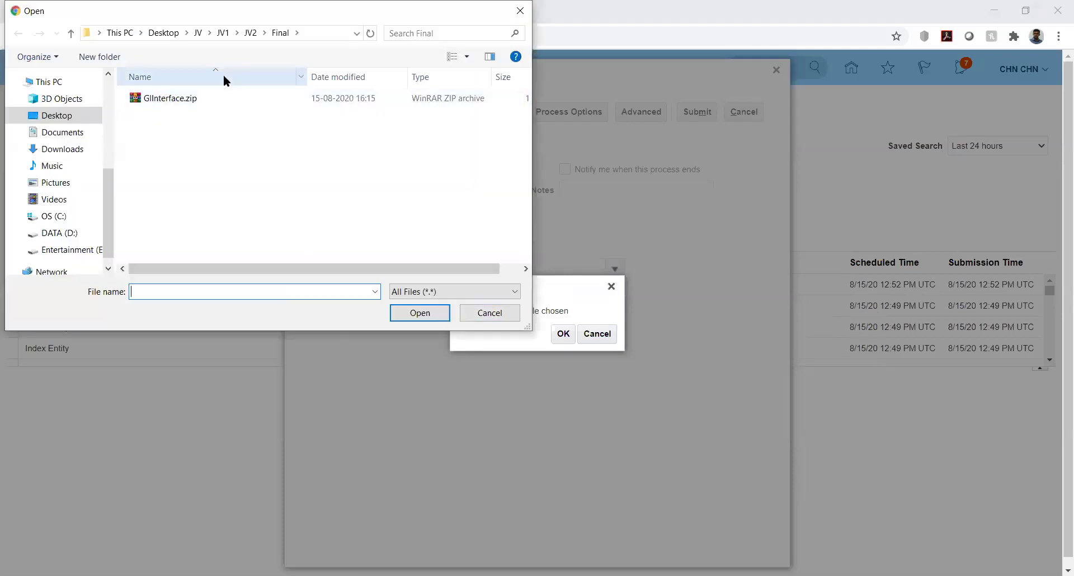
pyautogui.click(250, 32)
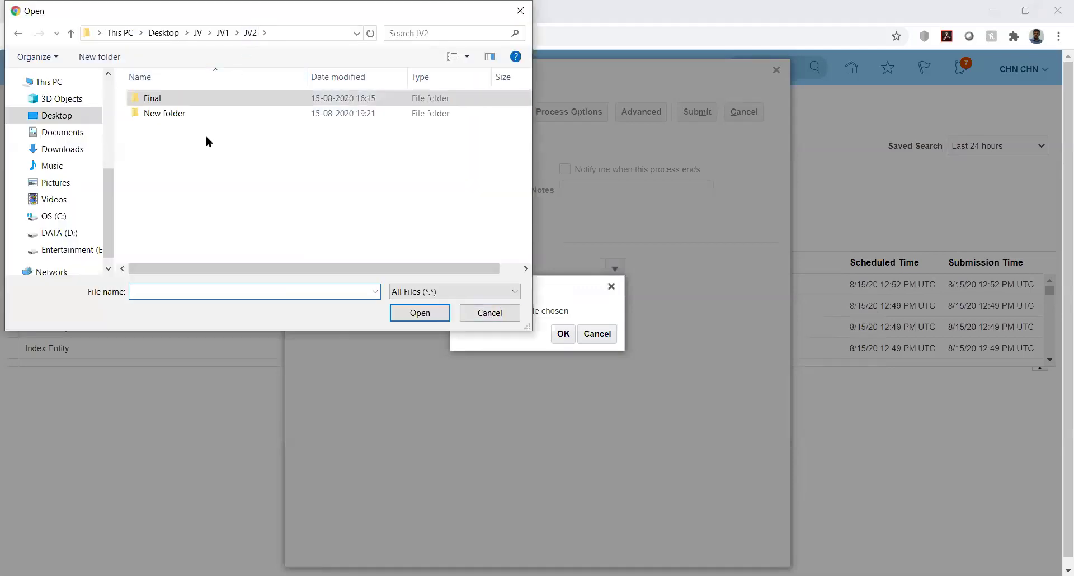
pyautogui.doubleClick(163, 113)
pyautogui.doubleClick(146, 99)
pyautogui.click(146, 99)
pyautogui.click(421, 314)
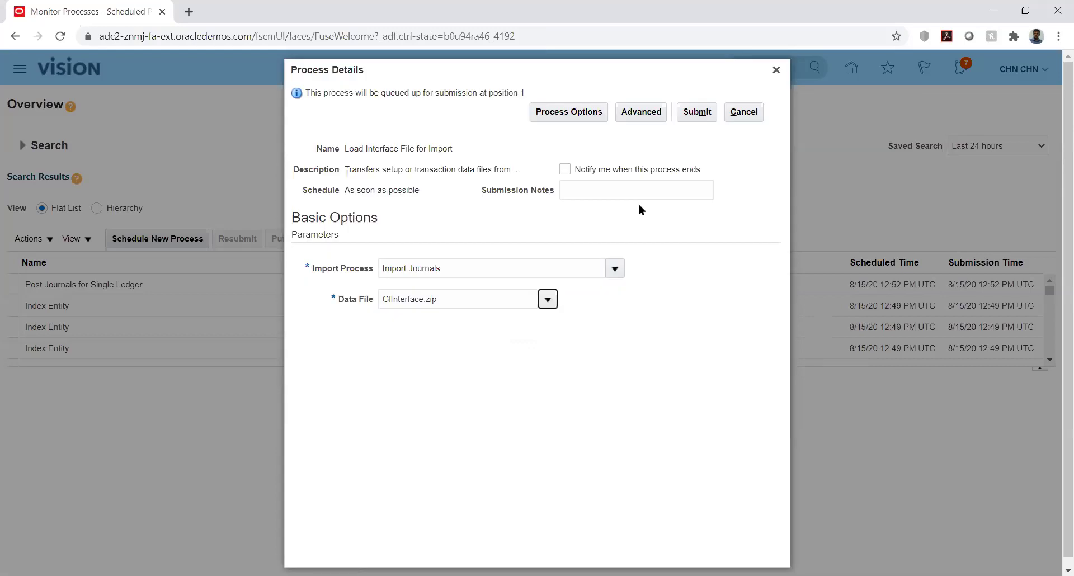
# Submit the load and refresh until Load Interface File, Transfer File and Load File to Interface succeed.
pyautogui.click(689, 113)
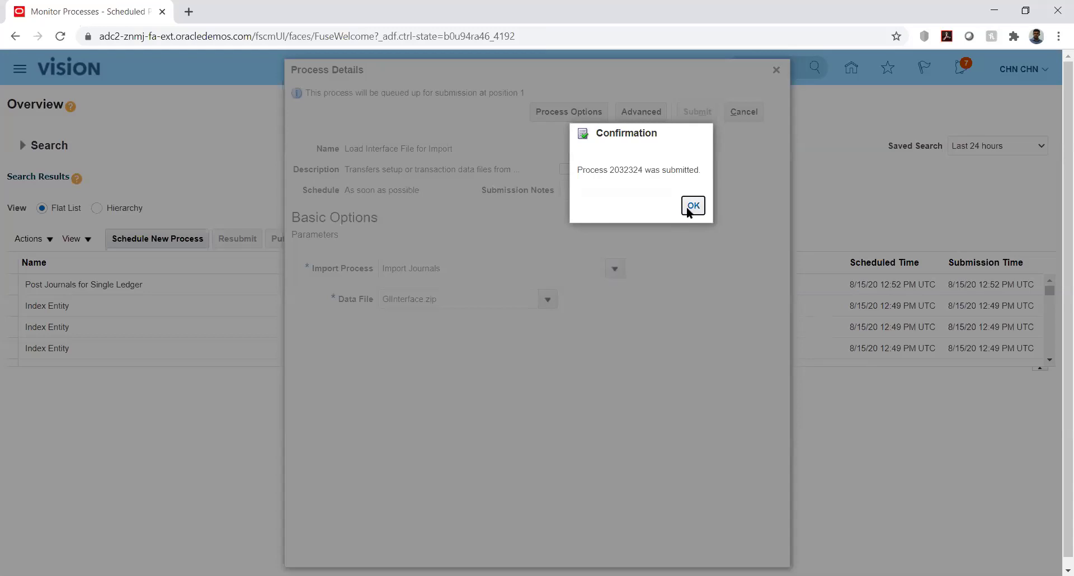
pyautogui.click(691, 206)
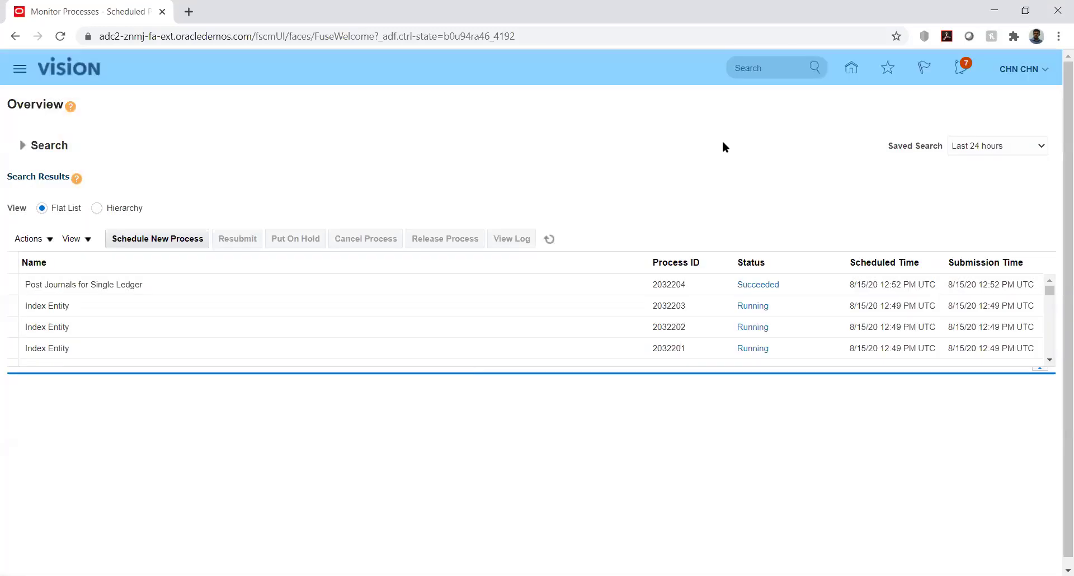
pyautogui.click(549, 235)
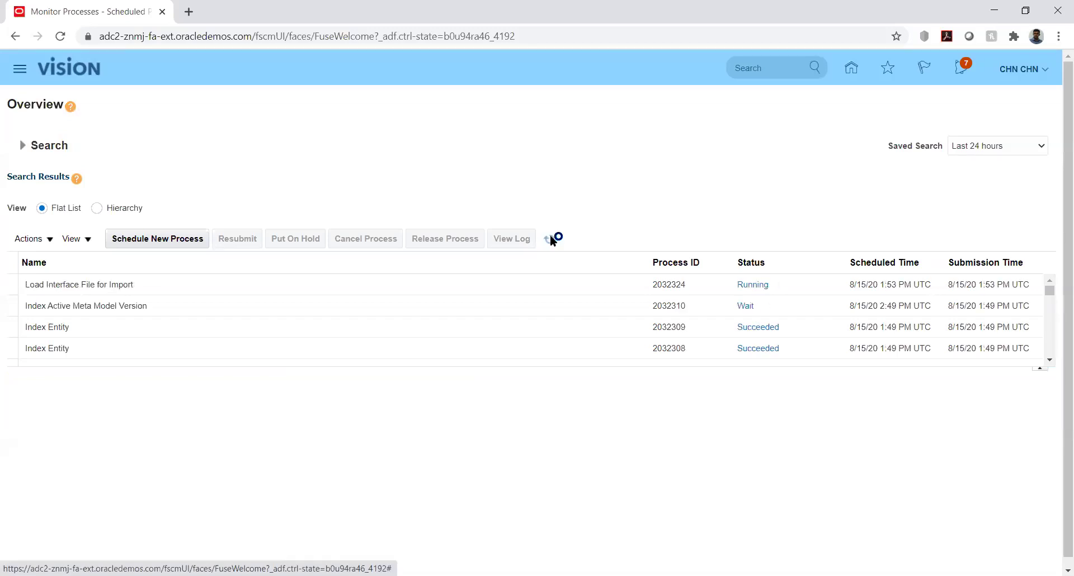
pyautogui.click(550, 236)
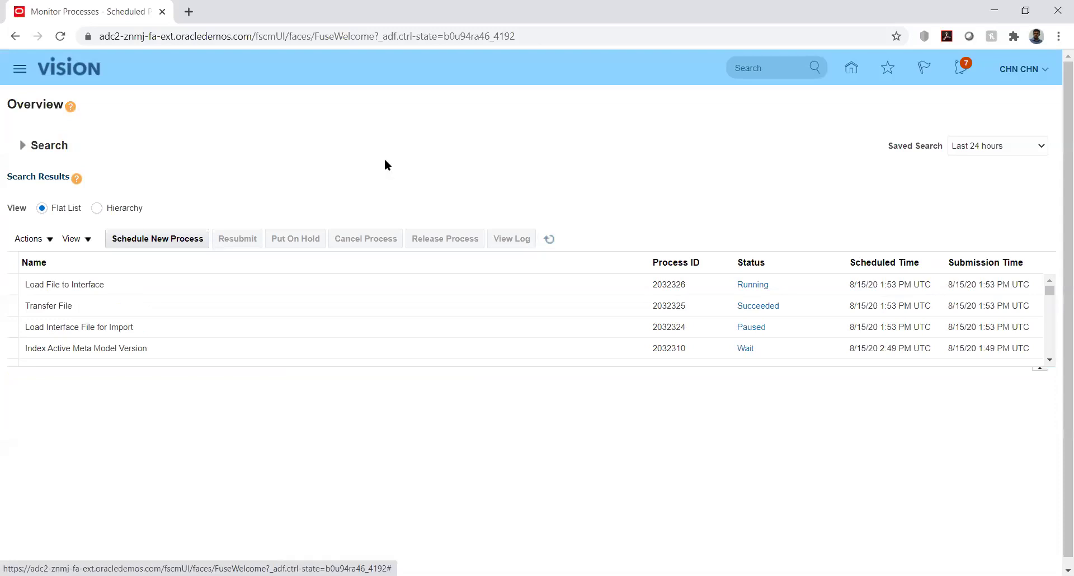
pyautogui.click(189, 239)
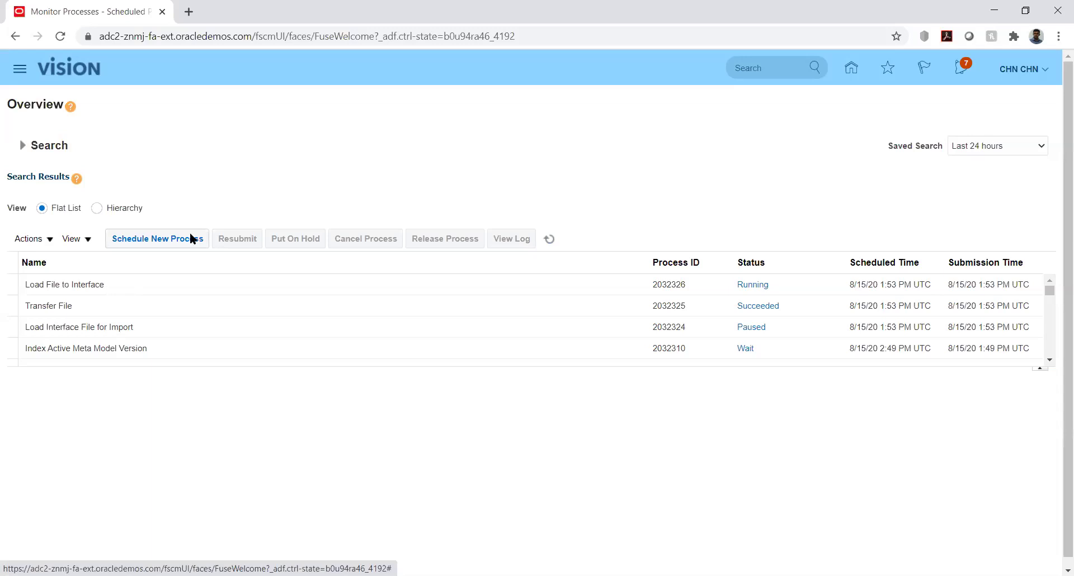
pyautogui.click(168, 241)
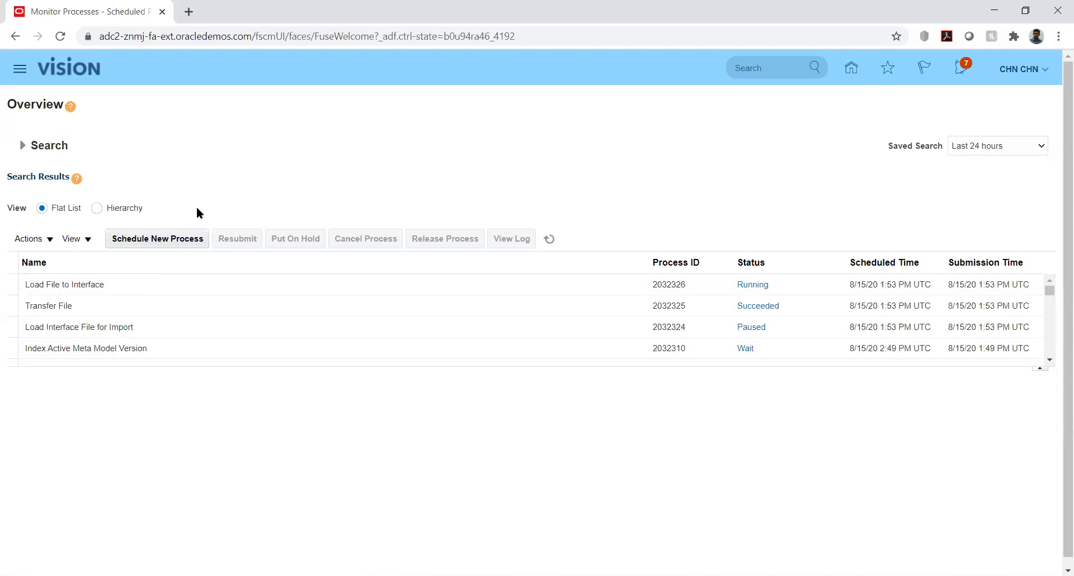
pyautogui.click(548, 239)
# Inspect Load Interface File for Import's child jobs in Hierarchy view, then go back to the home page.
pyautogui.click(97, 209)
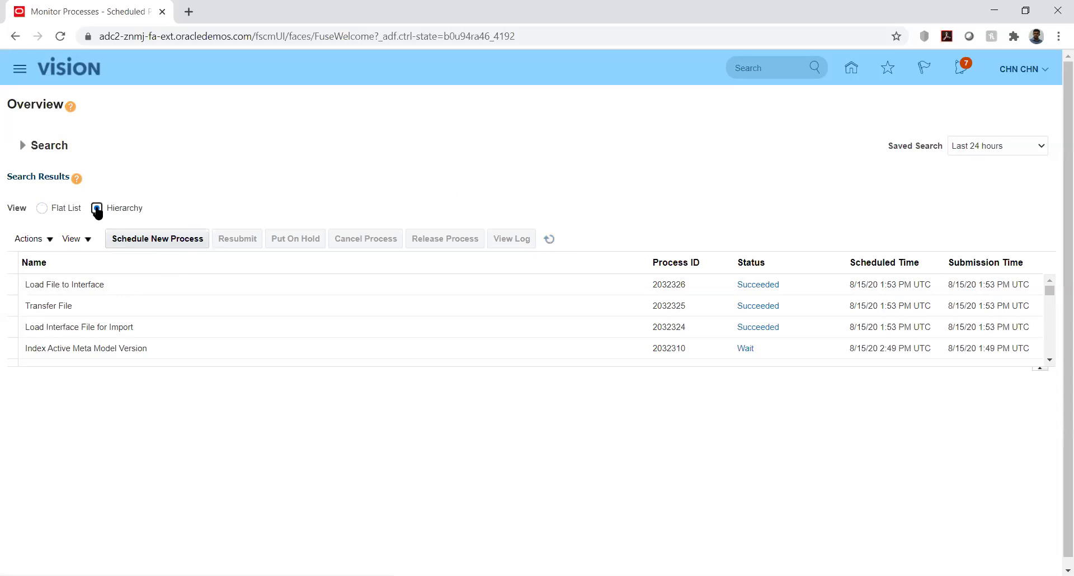
pyautogui.click(126, 275)
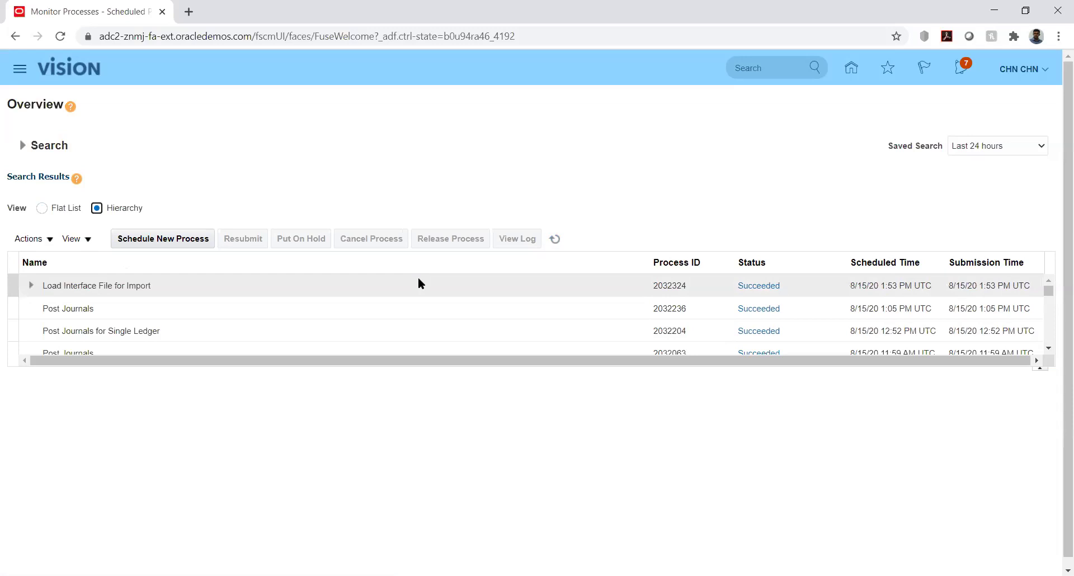
pyautogui.click(559, 238)
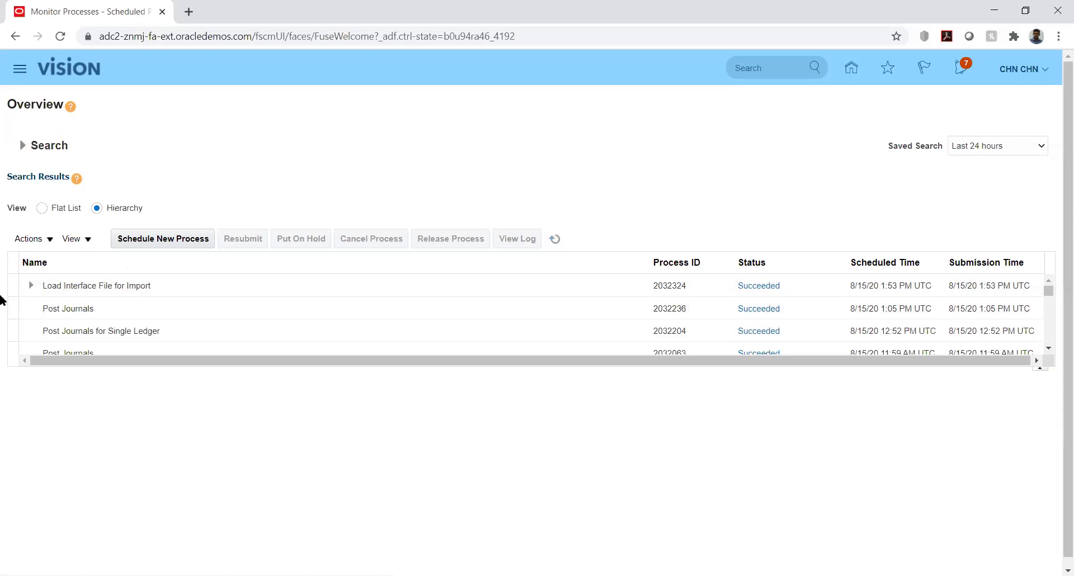
pyautogui.click(31, 285)
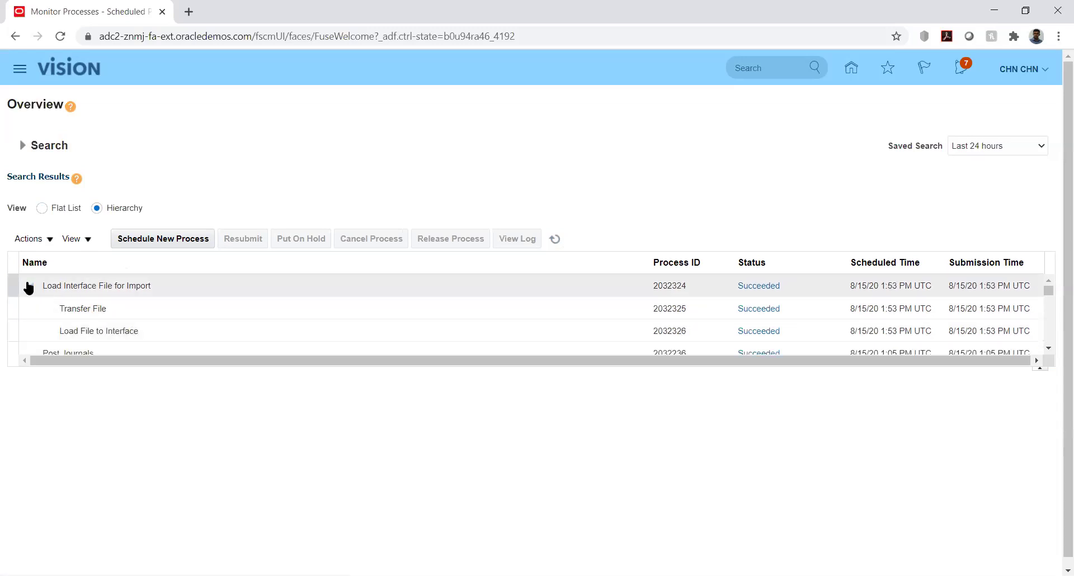
pyautogui.click(29, 286)
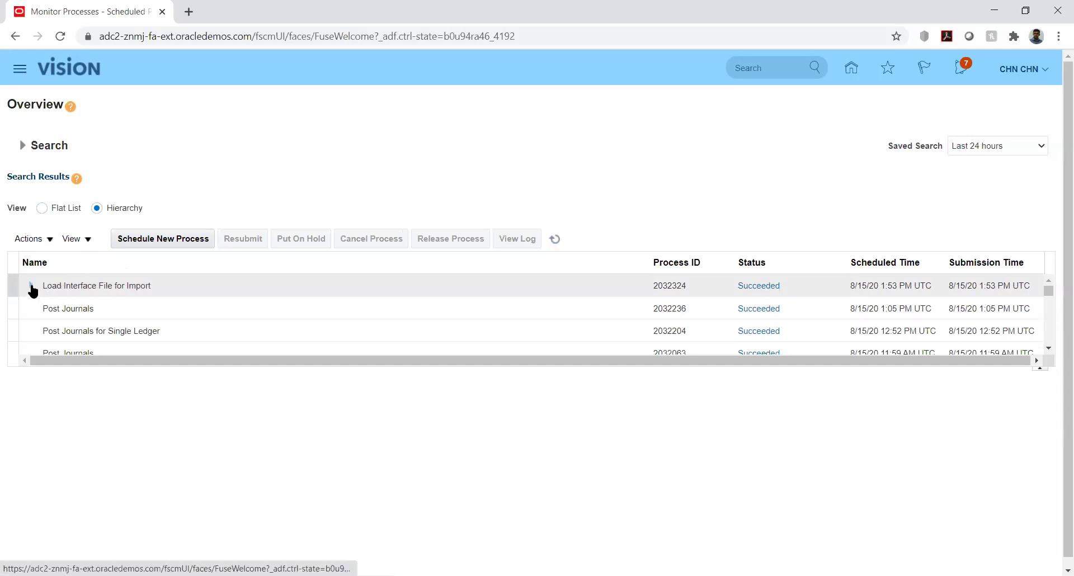
pyautogui.click(31, 286)
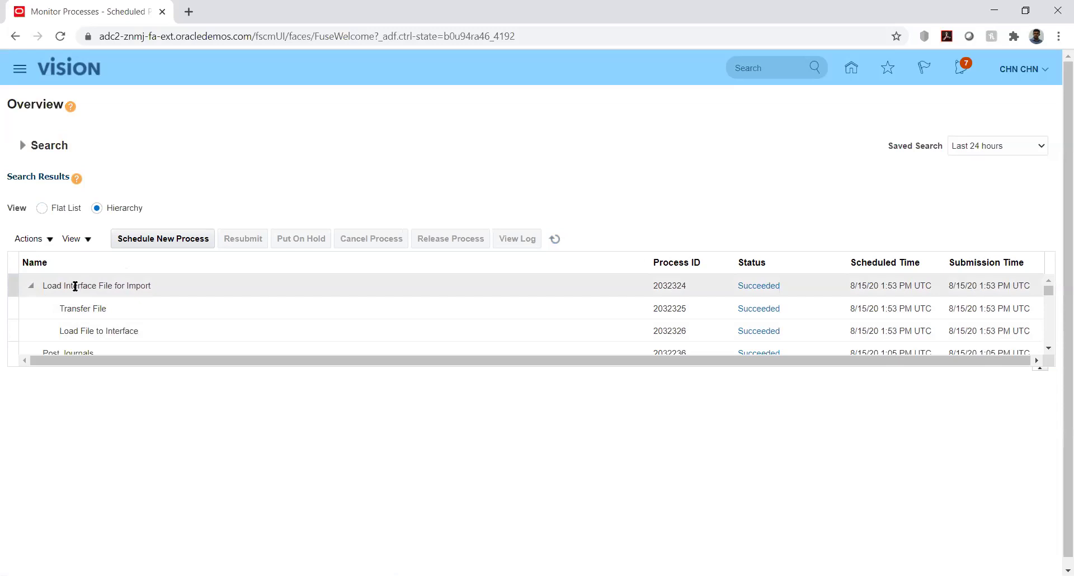
pyautogui.click(32, 286)
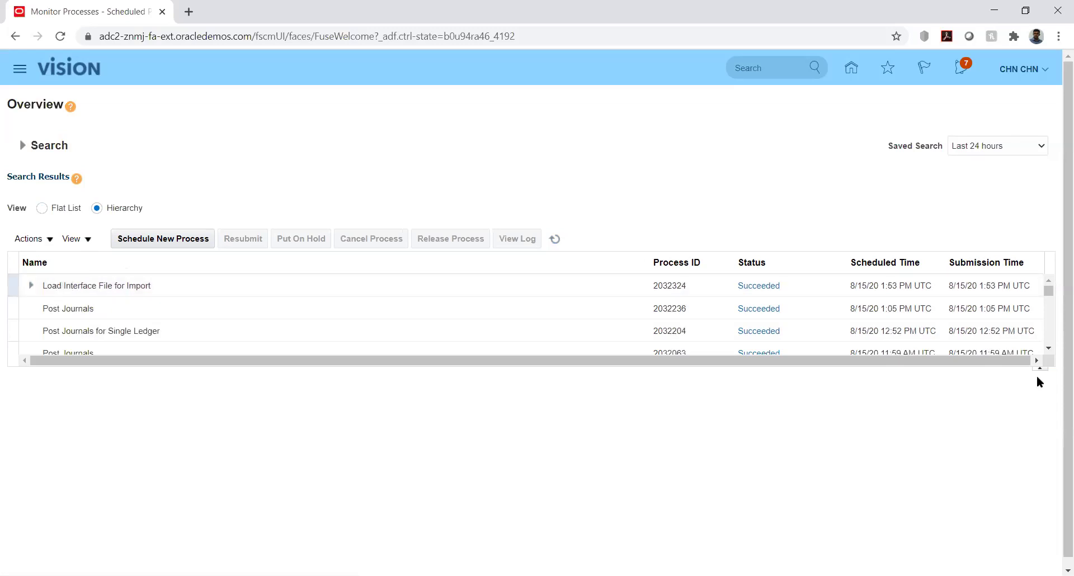
pyautogui.click(1049, 292)
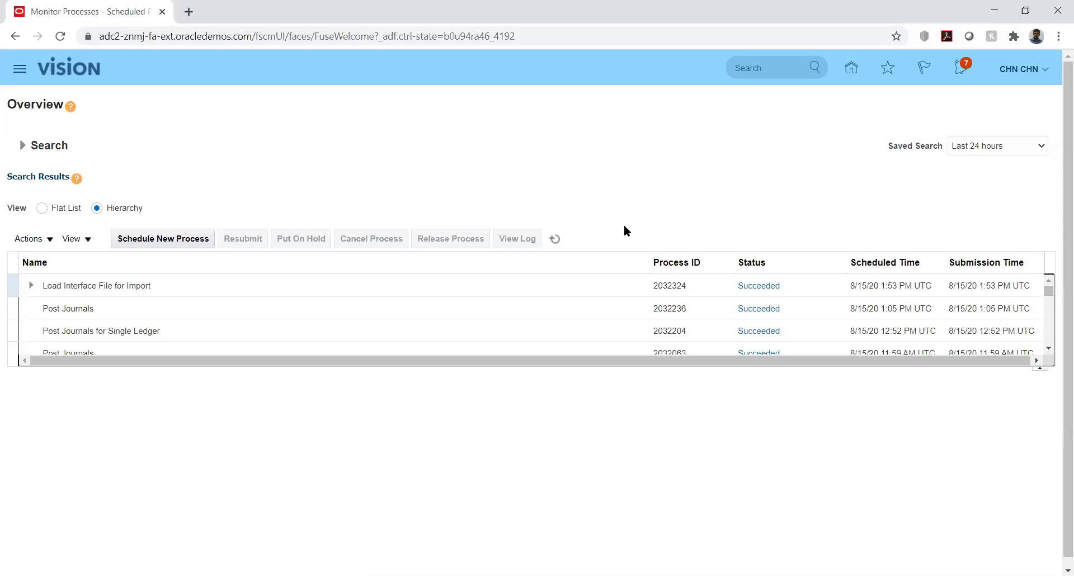
pyautogui.click(851, 70)
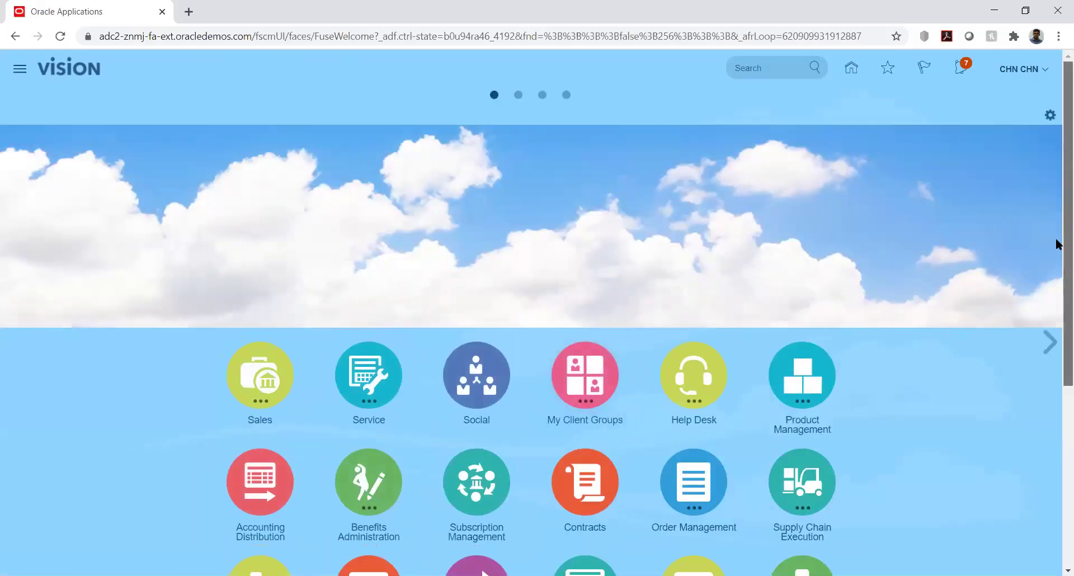
# Go to General Accounting > Journals and start the Import Journals task.
pyautogui.moveTo(1065, 247); pyautogui.dragTo(1065, 403)
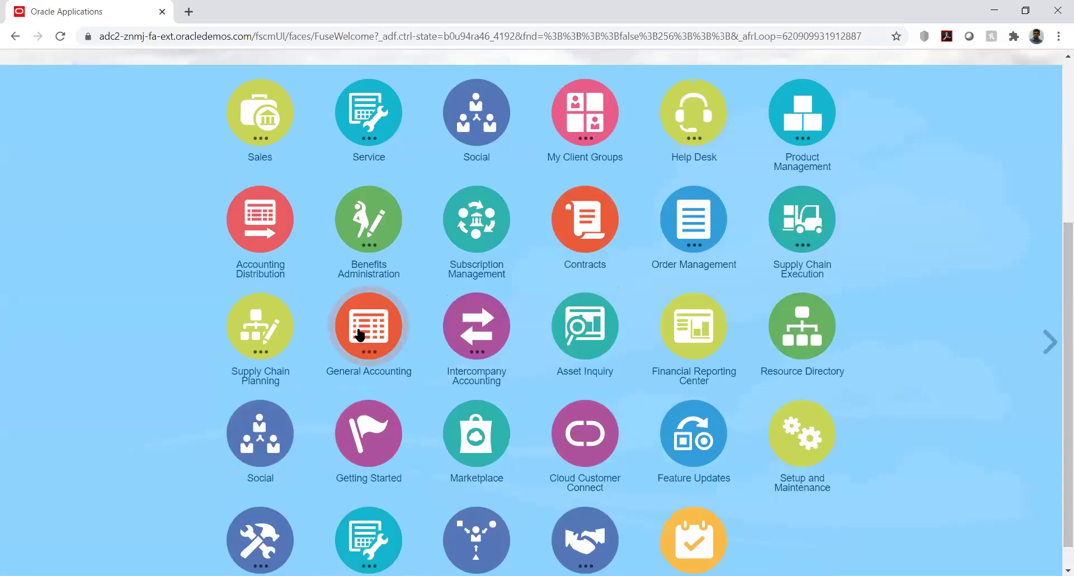
pyautogui.click(360, 335)
pyautogui.click(372, 425)
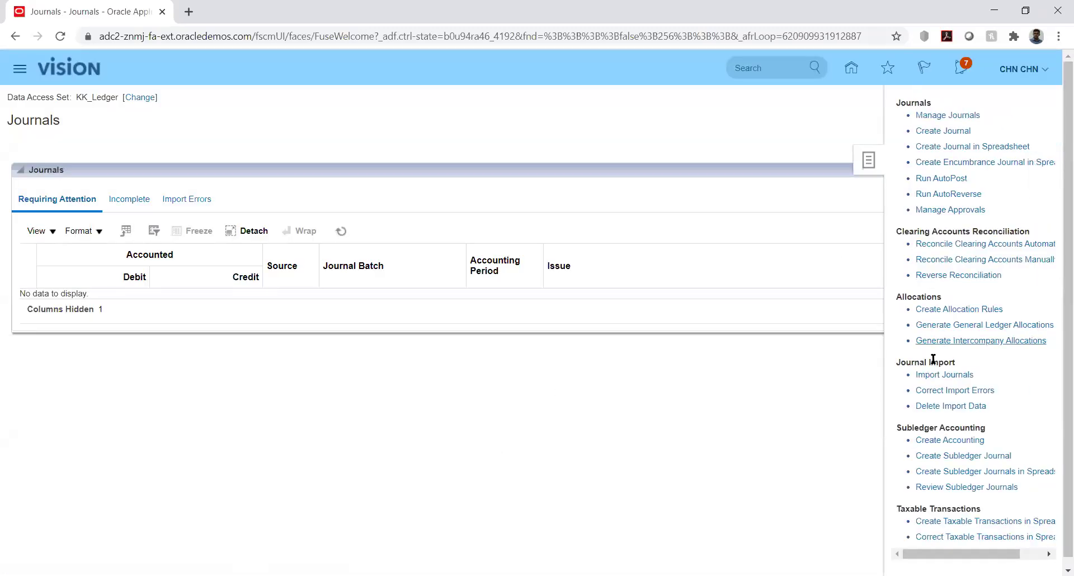
pyautogui.click(940, 376)
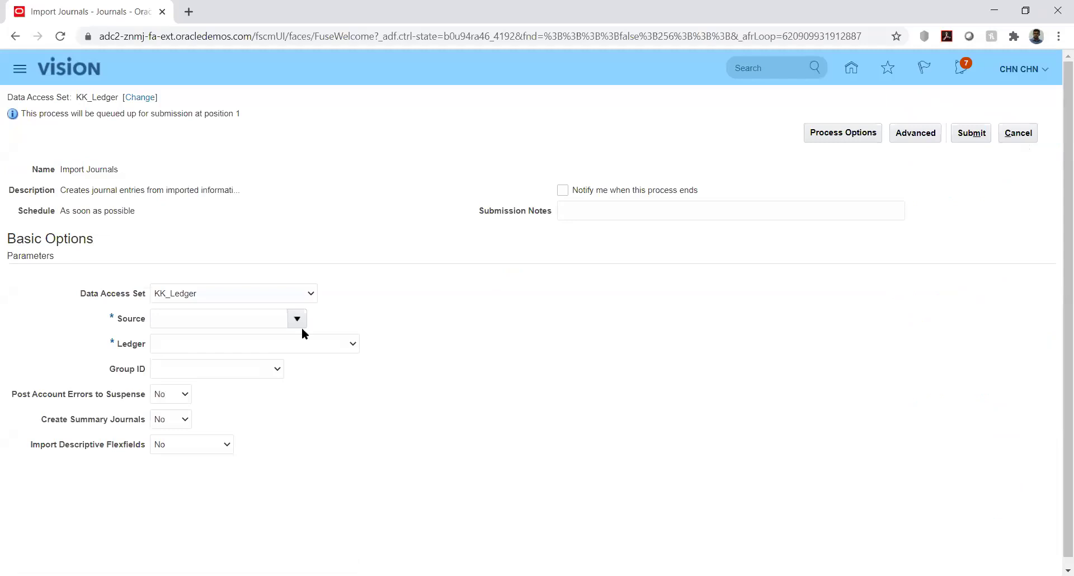
# Enter KK_Fusion as the journal import Source, correcting a typo.
pyautogui.click(270, 317)
pyautogui.write('KK')
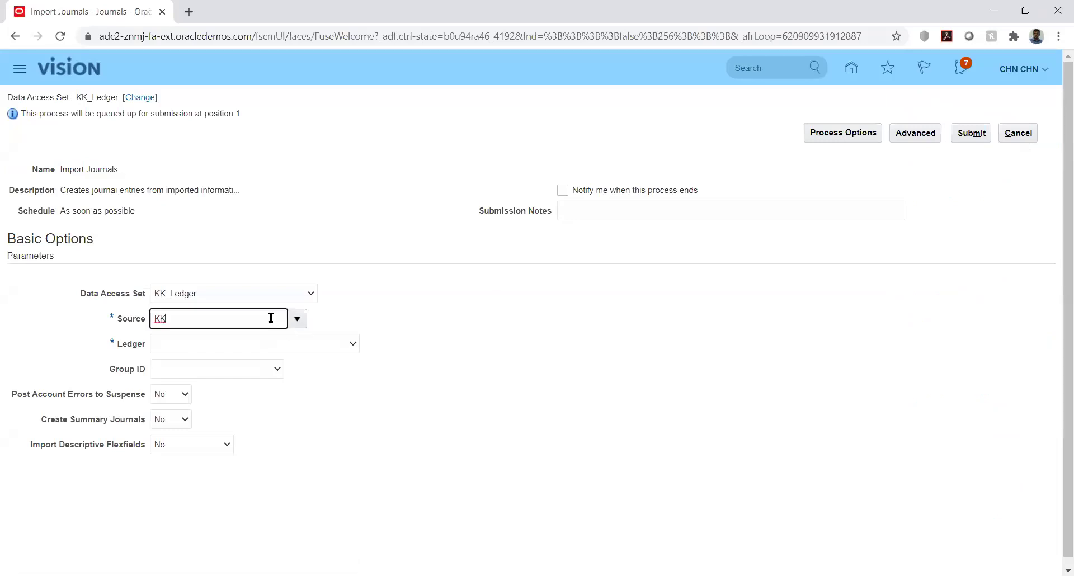
pyautogui.write('_')
pyautogui.write('le')
pyautogui.press('BackSpace')
pyautogui.press('BackSpace')
pyautogui.write('Fusion')
pyautogui.press('Tab')
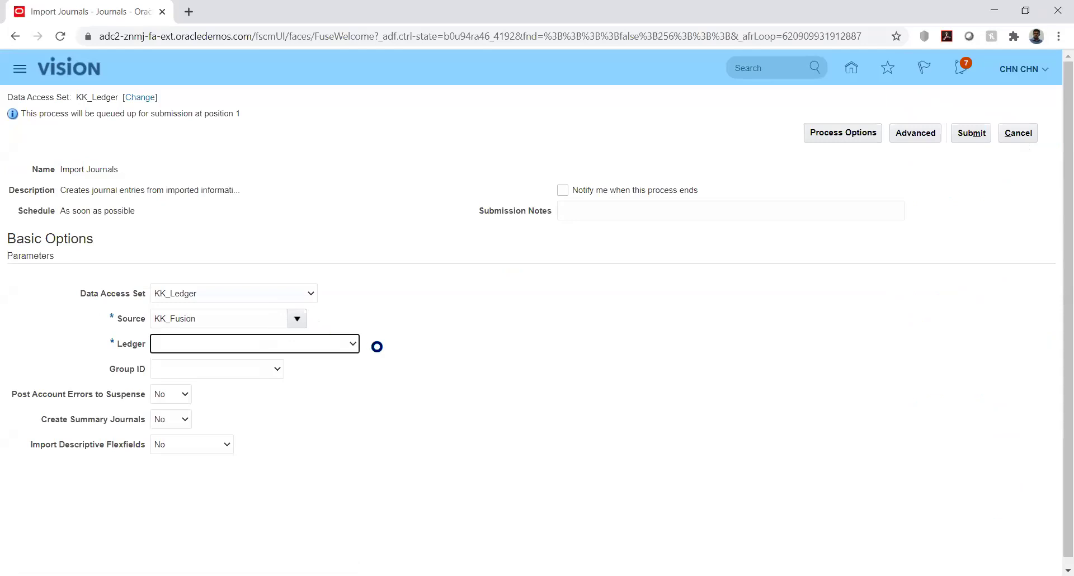
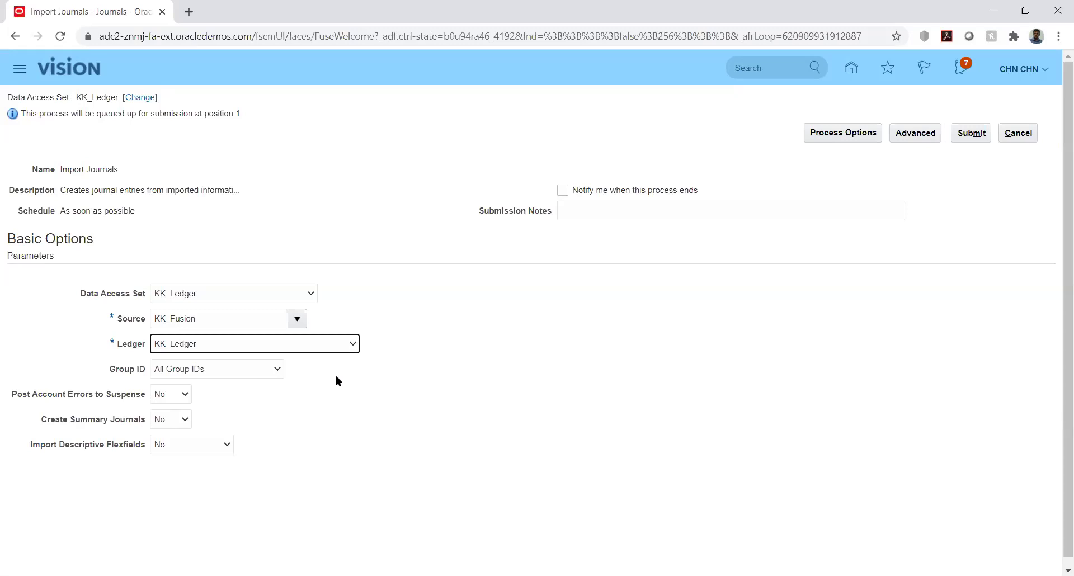
# Leave the Ledger field and list the Group ID values, which offer 8091.
pyautogui.click(342, 371)
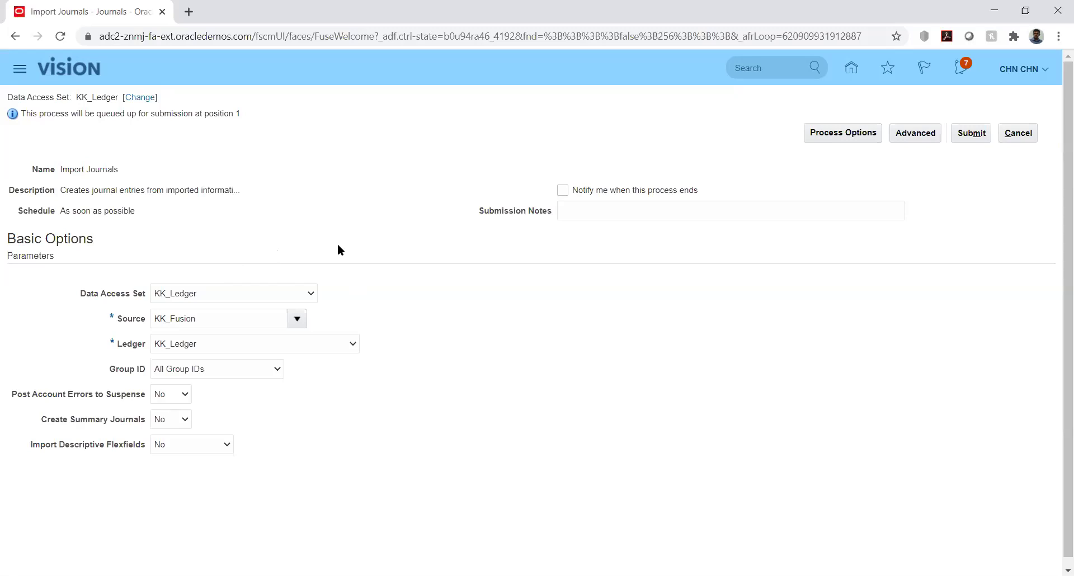
pyautogui.click(266, 367)
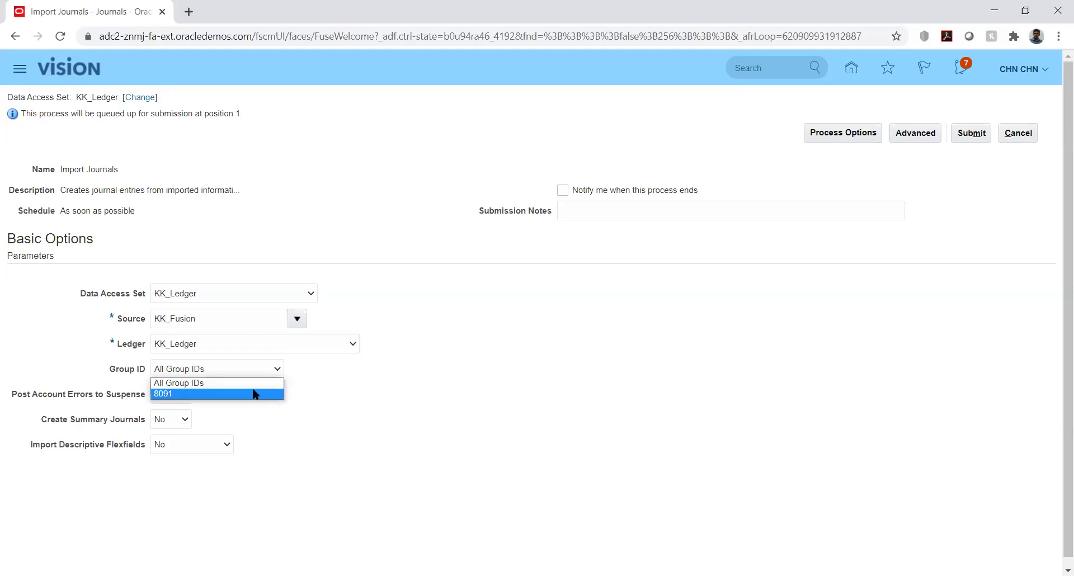
# Choose 8091 as the Group ID and keep it after rechecking the options.
pyautogui.click(182, 394)
pyautogui.click(381, 387)
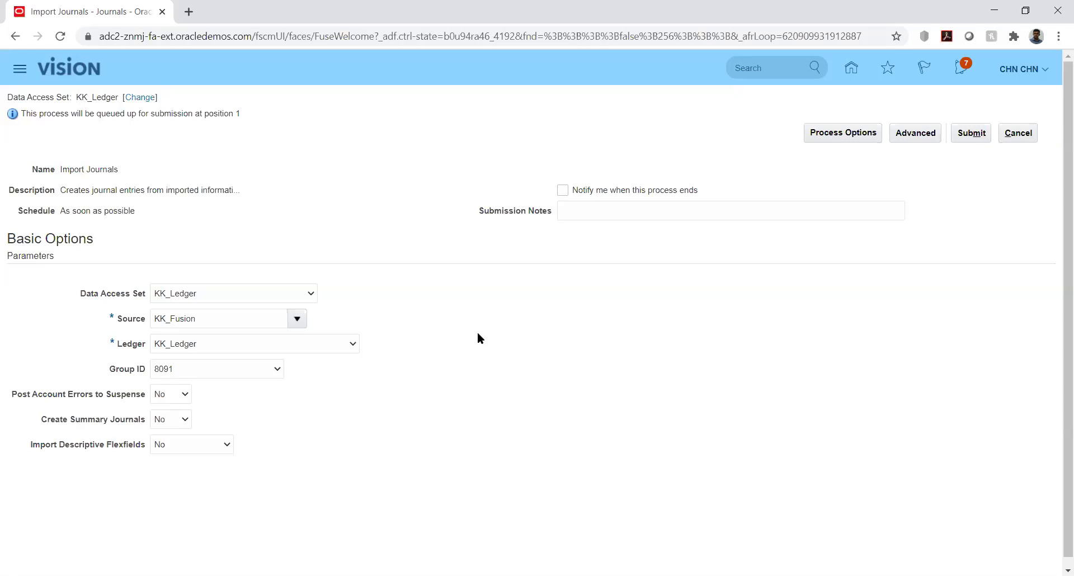
pyautogui.click(274, 368)
pyautogui.click(350, 373)
# Submit the Import Journals process, acknowledge the confirmation, and go to Scheduled Processes.
pyautogui.click(964, 135)
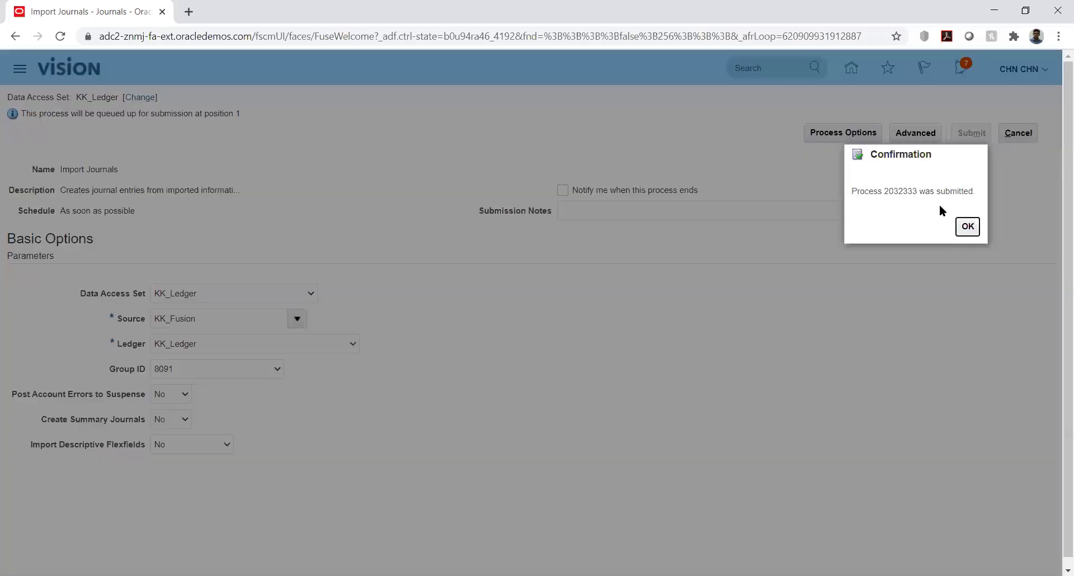
pyautogui.click(966, 225)
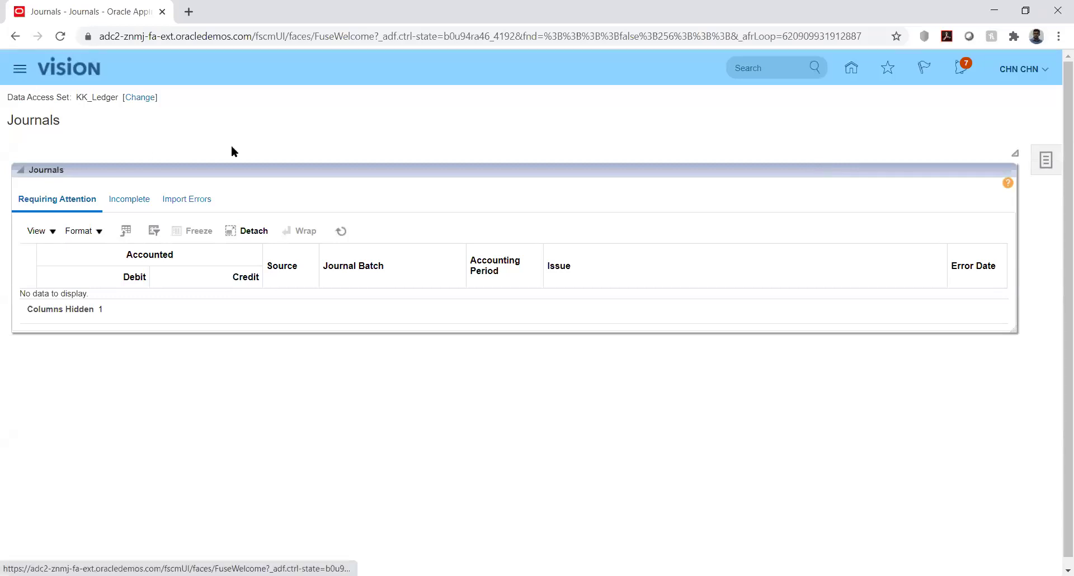
pyautogui.click(17, 70)
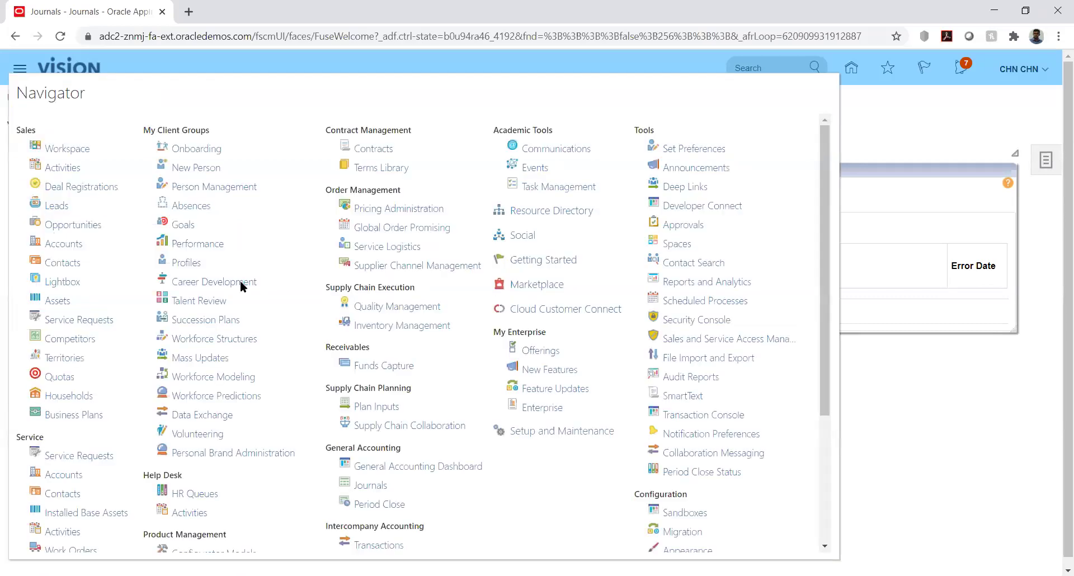
pyautogui.click(699, 300)
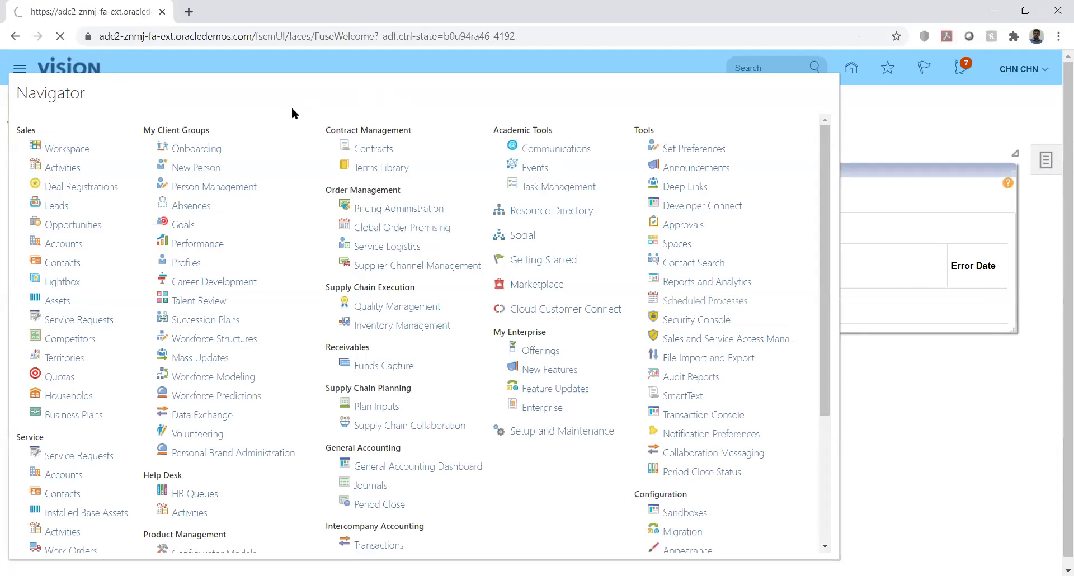
# Sort processes by name and refresh until child process 2032335 shows Completed.
pyautogui.click(549, 254)
pyautogui.click(550, 240)
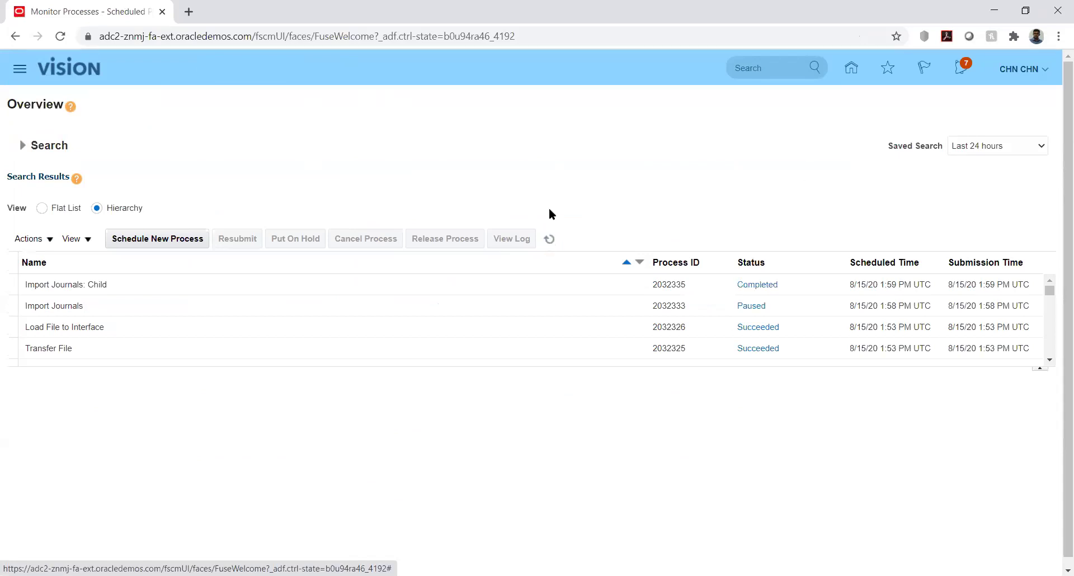
pyautogui.click(550, 240)
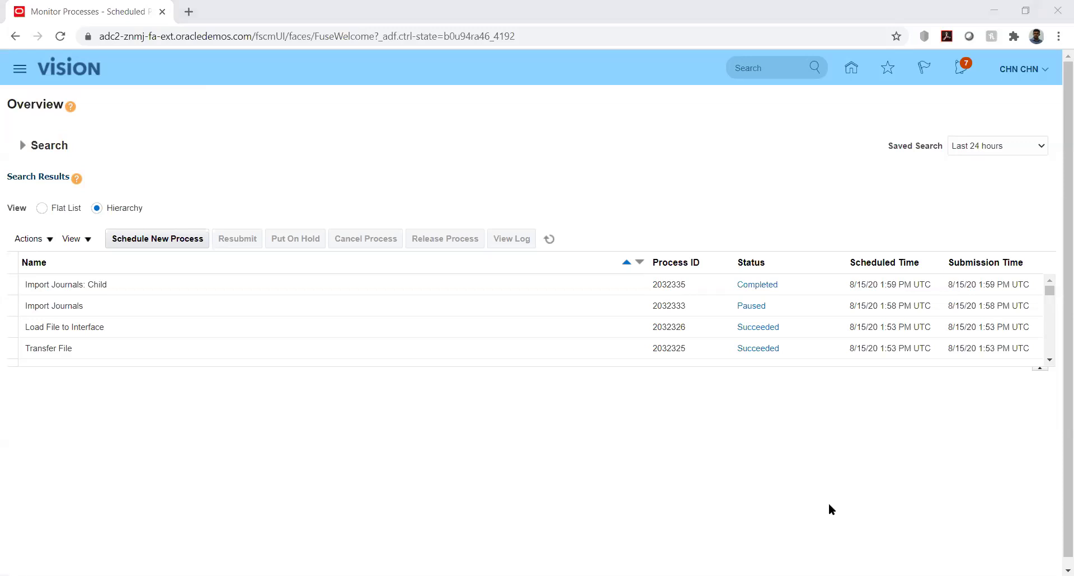
pyautogui.hotkey('alt', 'Tab')
# On the GL_INTERFACE sheet, review row 6 from Journal Category across to the batch description.
pyautogui.click(254, 551)
pyautogui.click(509, 247)
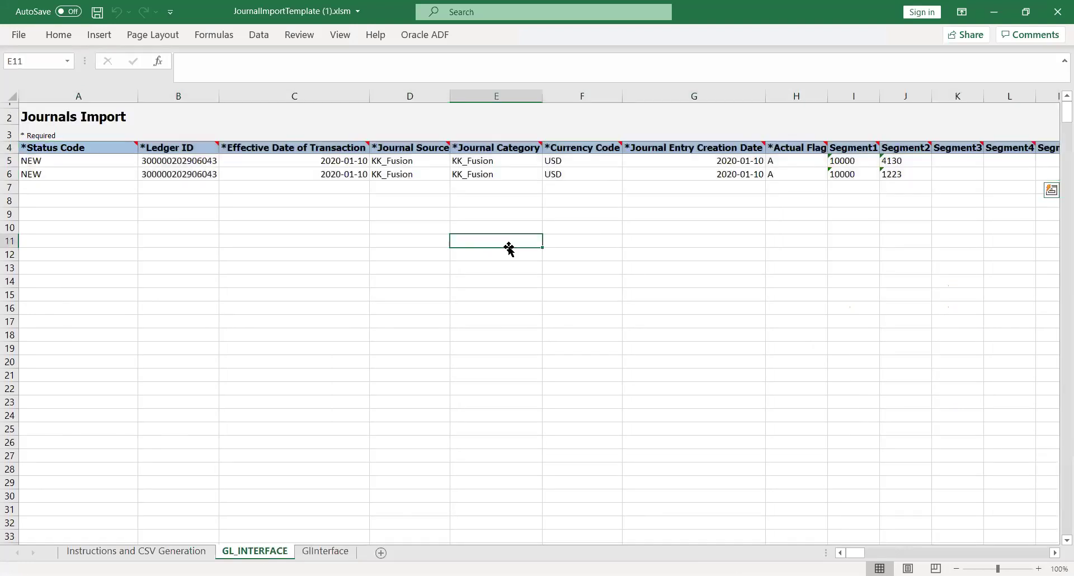
pyautogui.click(505, 176)
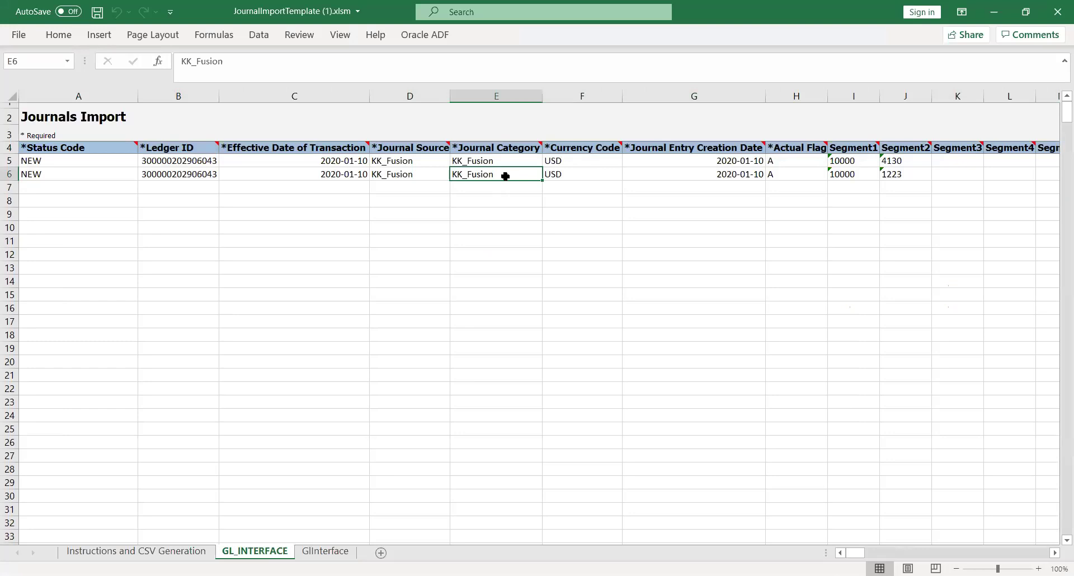
pyautogui.press('Right')
pyautogui.press('Right')
pyautogui.press('Right')
pyautogui.press('Right')
pyautogui.press('Right')
pyautogui.press('Right')
pyautogui.press('Right')
pyautogui.press('Right')
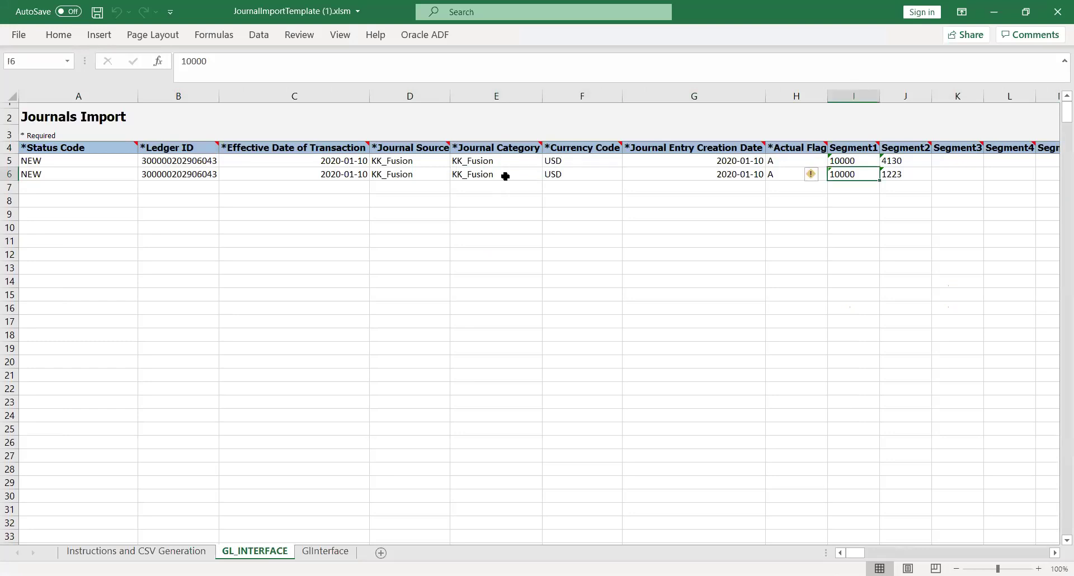
pyautogui.press('Right')
pyautogui.press('Right')
pyautogui.press('Right')
pyautogui.press('Right')
pyautogui.press('Right')
pyautogui.press('Right')
pyautogui.press('Right')
pyautogui.press('Right')
pyautogui.press('Right')
pyautogui.press('Right')
pyautogui.press('Right')
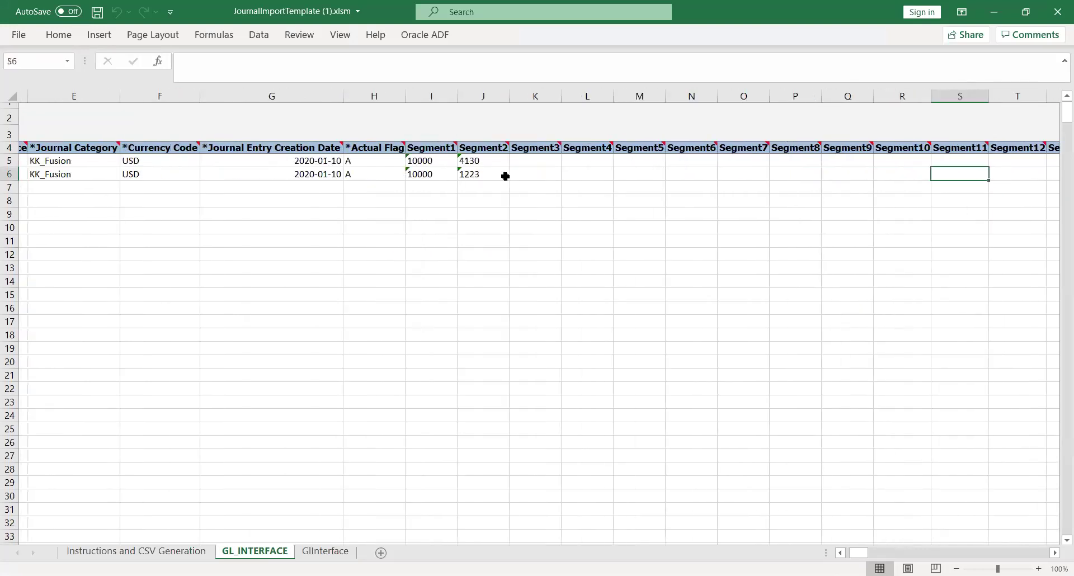
pyautogui.press('Right')
pyautogui.press('Right')
pyautogui.press('Right')
pyautogui.press('Right')
pyautogui.press('Right')
pyautogui.press('Right')
pyautogui.press('Right')
pyautogui.press('Right')
pyautogui.press('Right')
pyautogui.press('Right')
pyautogui.press('Right')
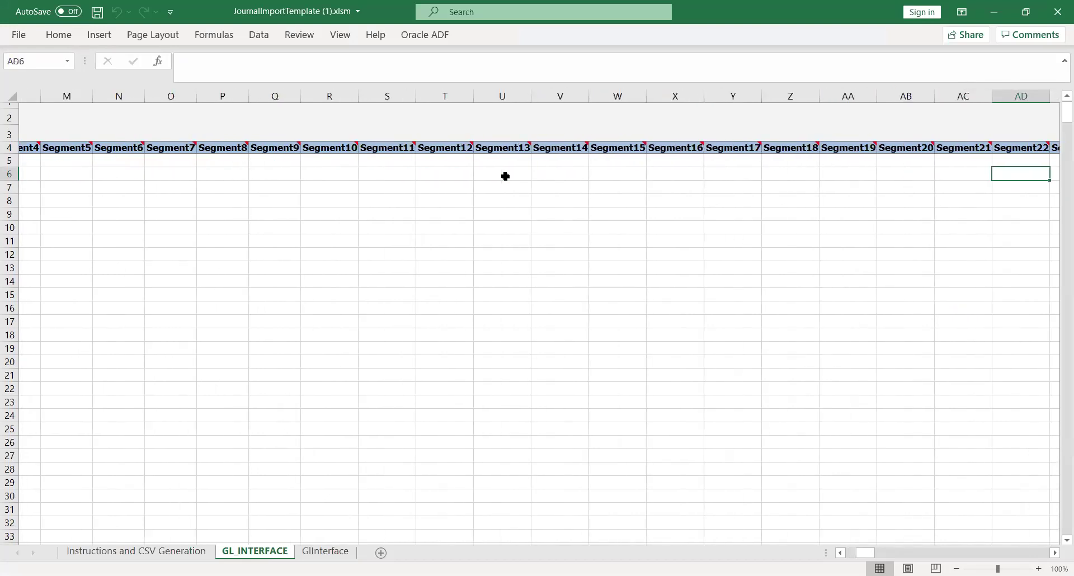
pyautogui.press('Right')
pyautogui.press('Right')
pyautogui.press('Right')
pyautogui.press('Right')
pyautogui.press('Right')
pyautogui.press('Right')
pyautogui.press('Right')
pyautogui.press('Right')
pyautogui.press('Right')
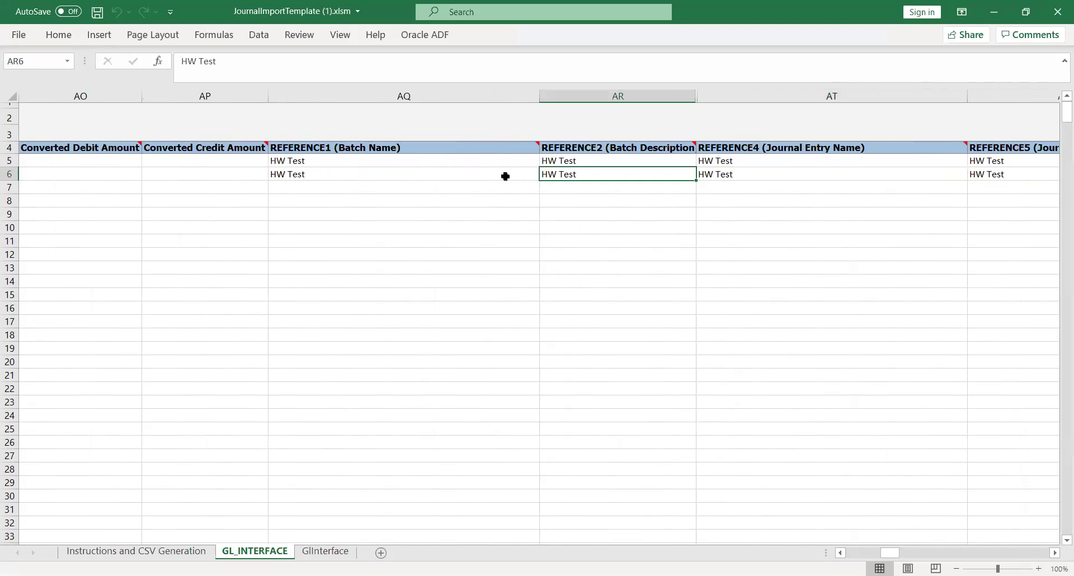
# Check the HW Test batch name and the REFERENCE1, REFERENCE2 and REFERENCE4 headers.
pyautogui.press('Left')
pyautogui.press('Up')
pyautogui.press('Up')
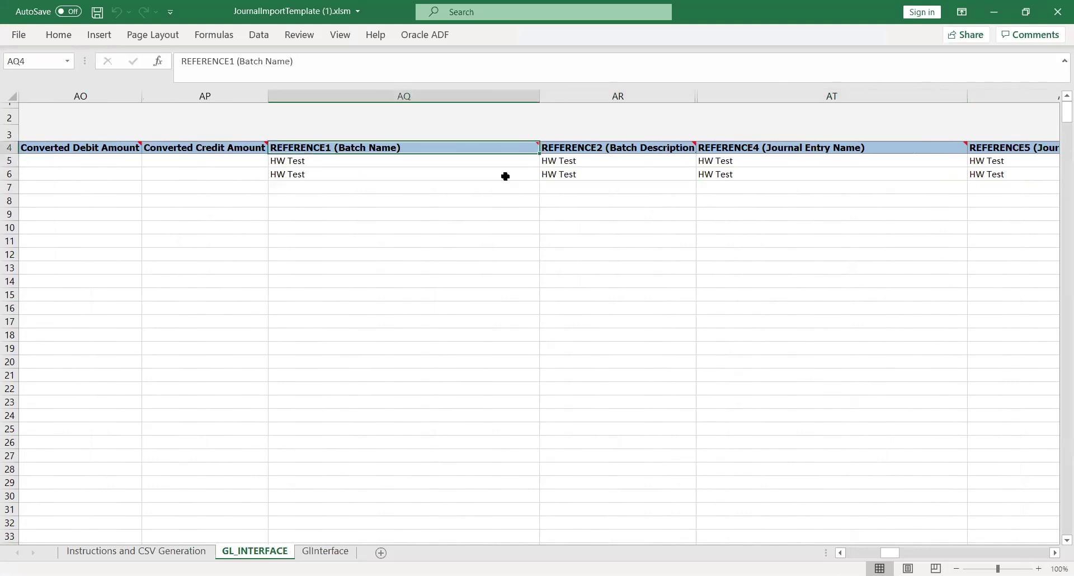
pyautogui.press('Right')
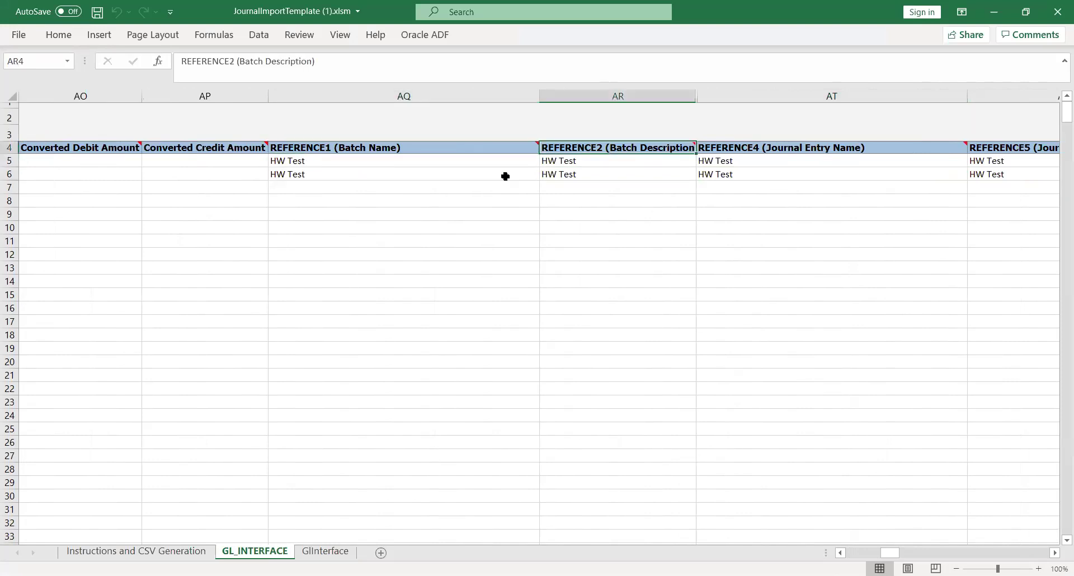
pyautogui.press('Right')
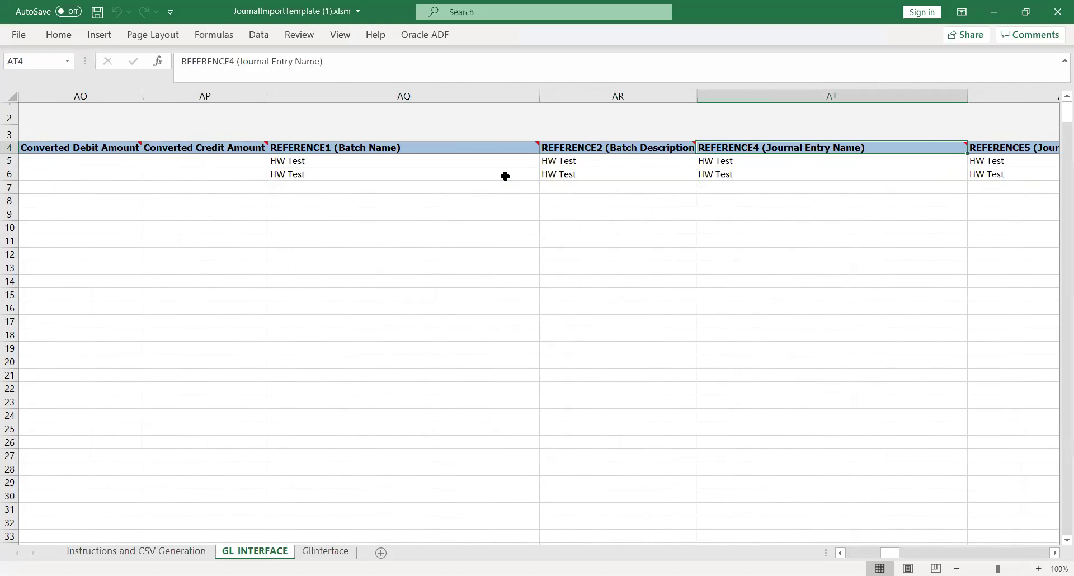
pyautogui.press('Right')
pyautogui.press('Right')
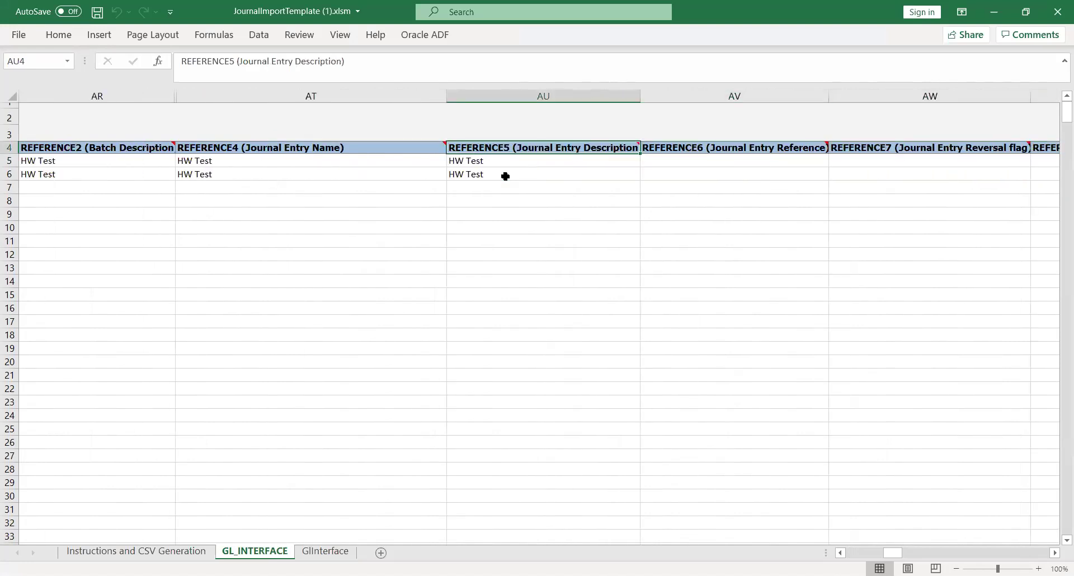
pyautogui.press('Left')
pyautogui.press('Left')
pyautogui.press('Left')
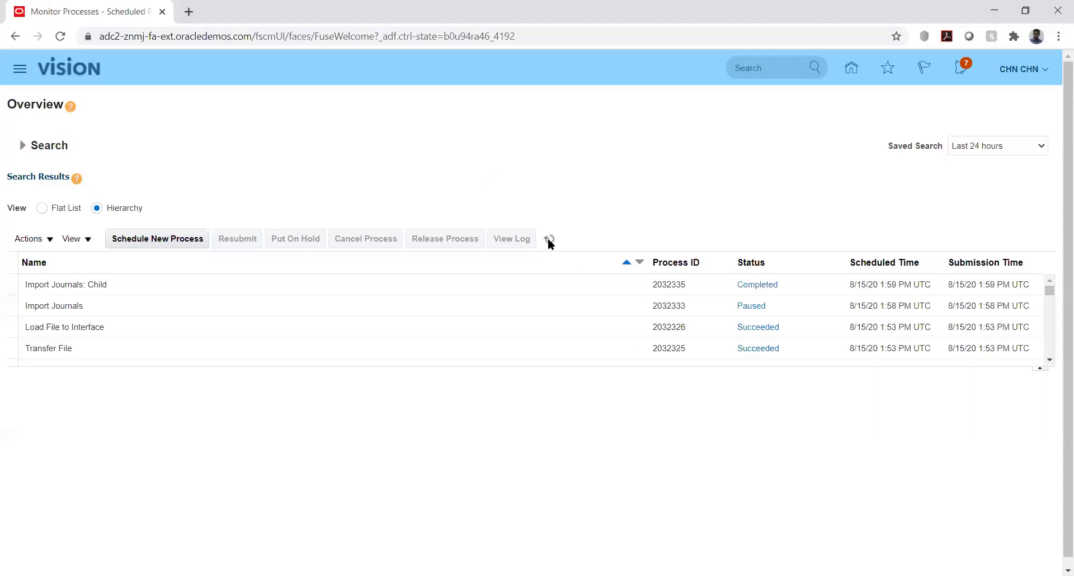
# Refresh the process list, then go through General Accounting > Journals to Manage Journals.
pyautogui.click(549, 240)
pyautogui.click(851, 70)
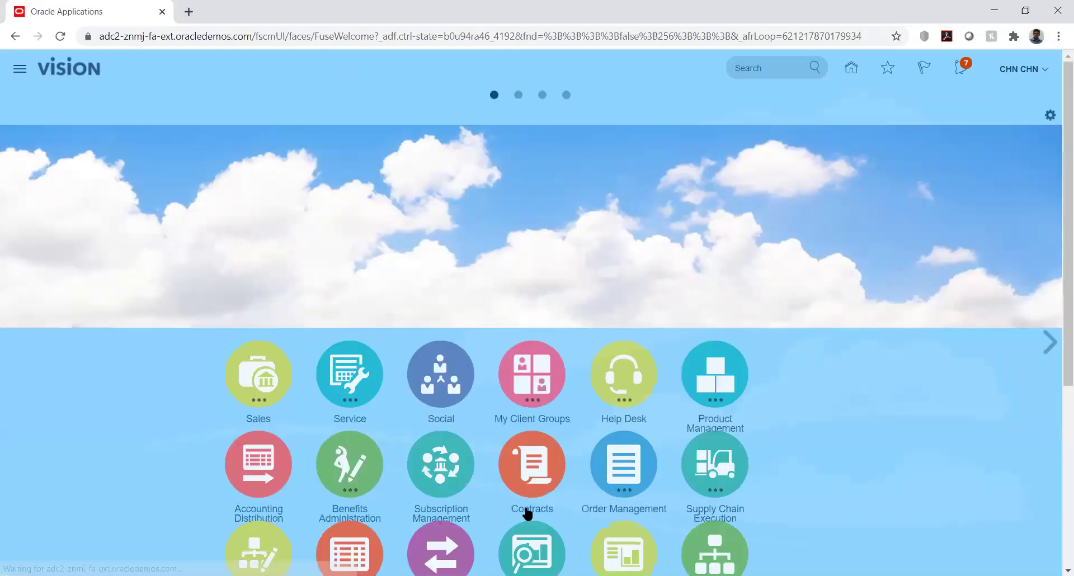
pyautogui.scroll(-5, 1056, 334)
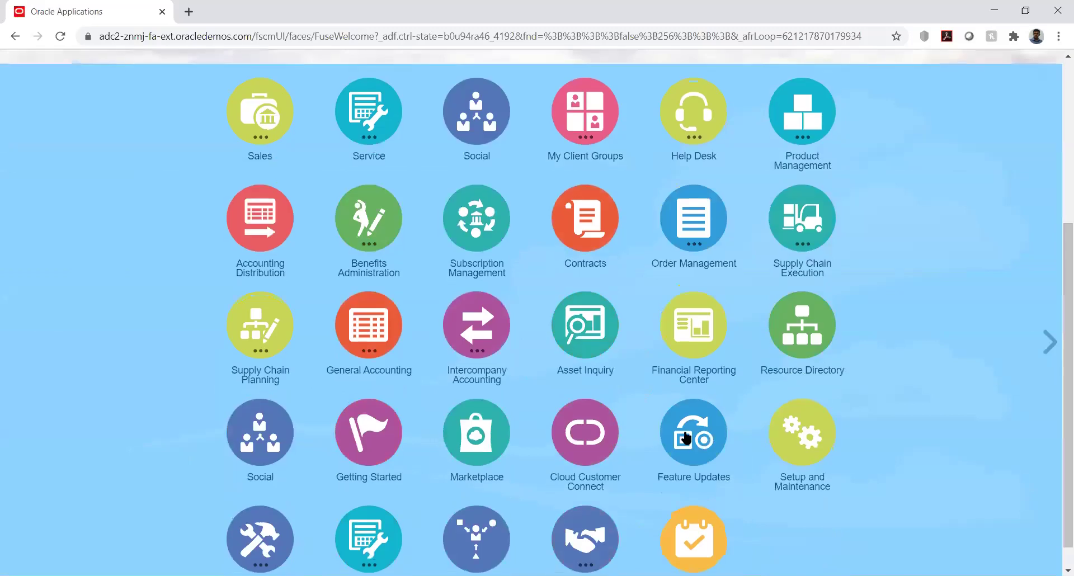
pyautogui.click(374, 330)
pyautogui.click(377, 421)
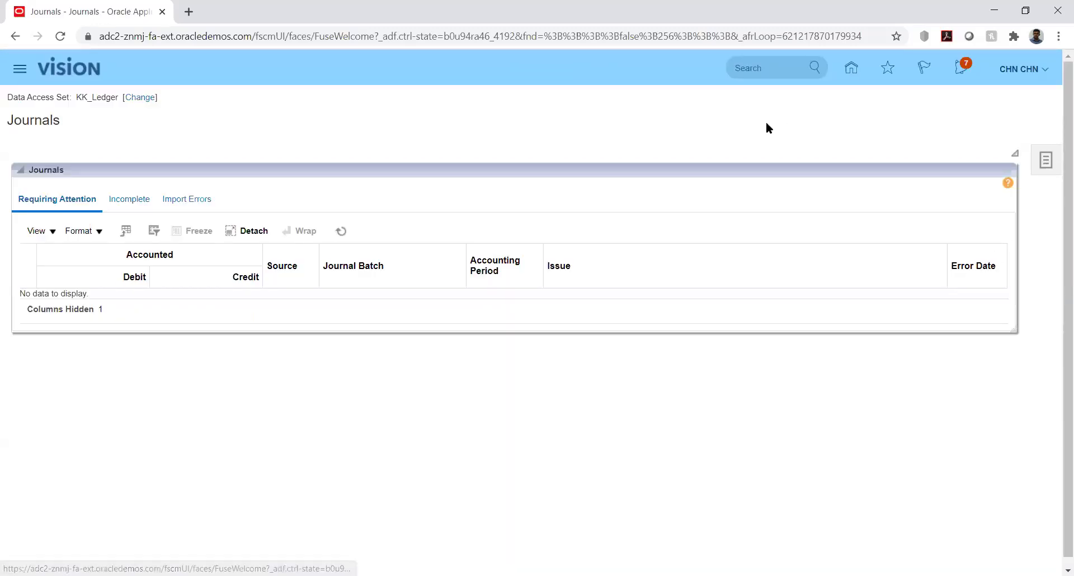
pyautogui.click(1054, 168)
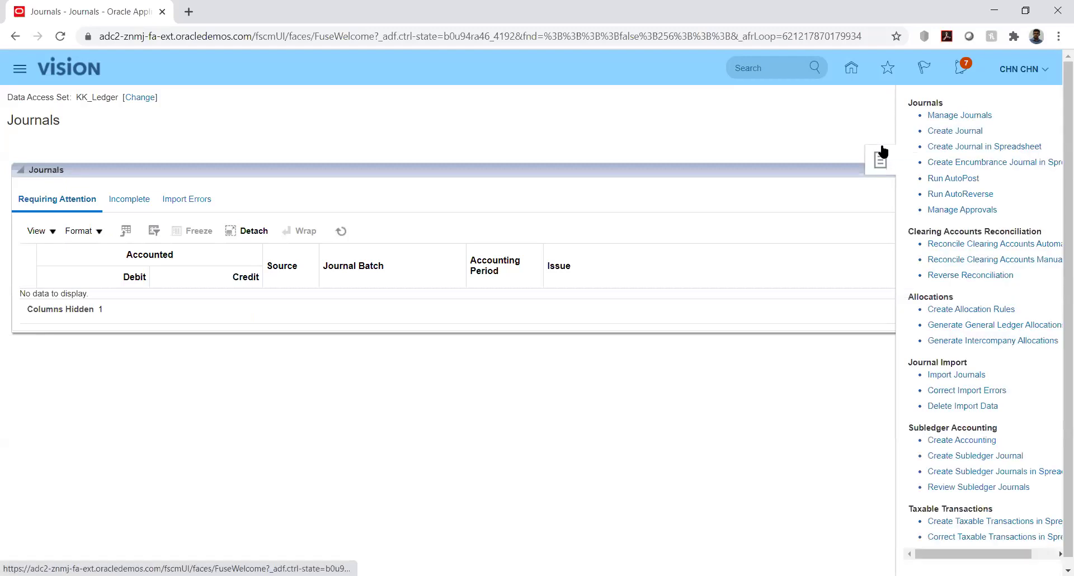
pyautogui.click(945, 116)
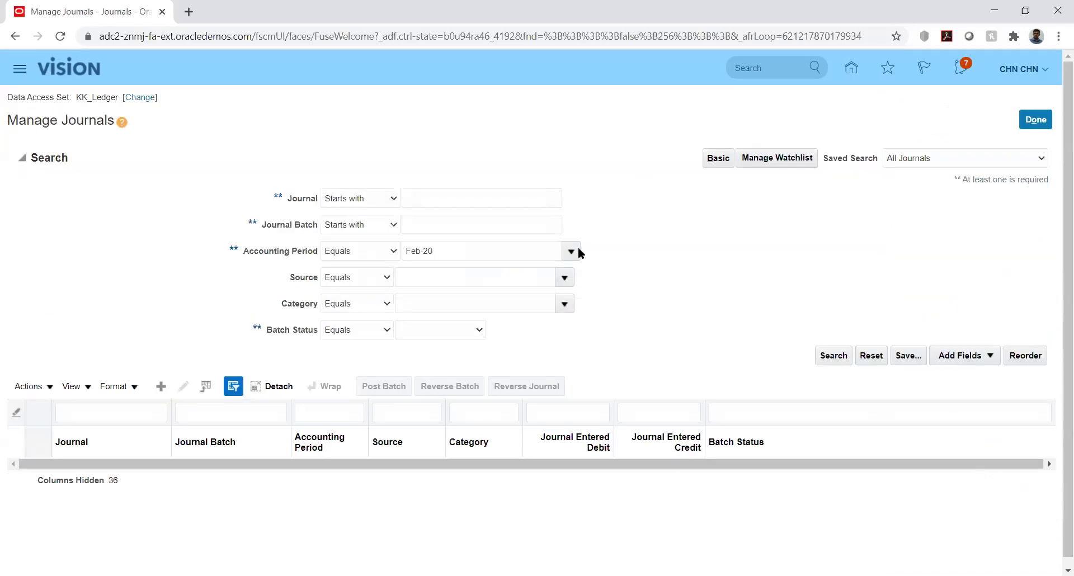
# Search journals for period Jan-20 and open HW Test KK_Fusion in Edit Journal.
pyautogui.click(831, 356)
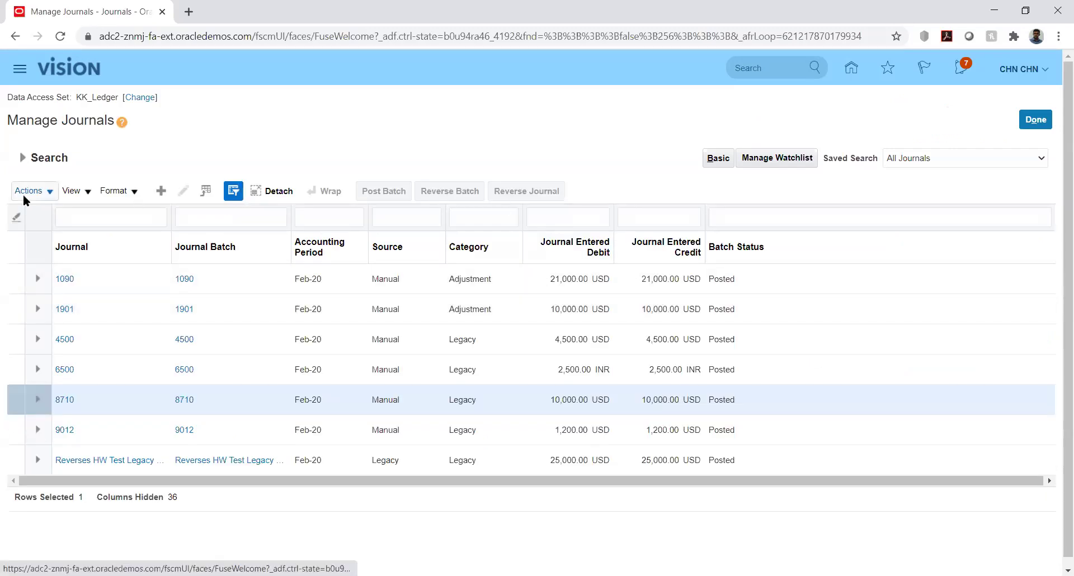
pyautogui.click(22, 160)
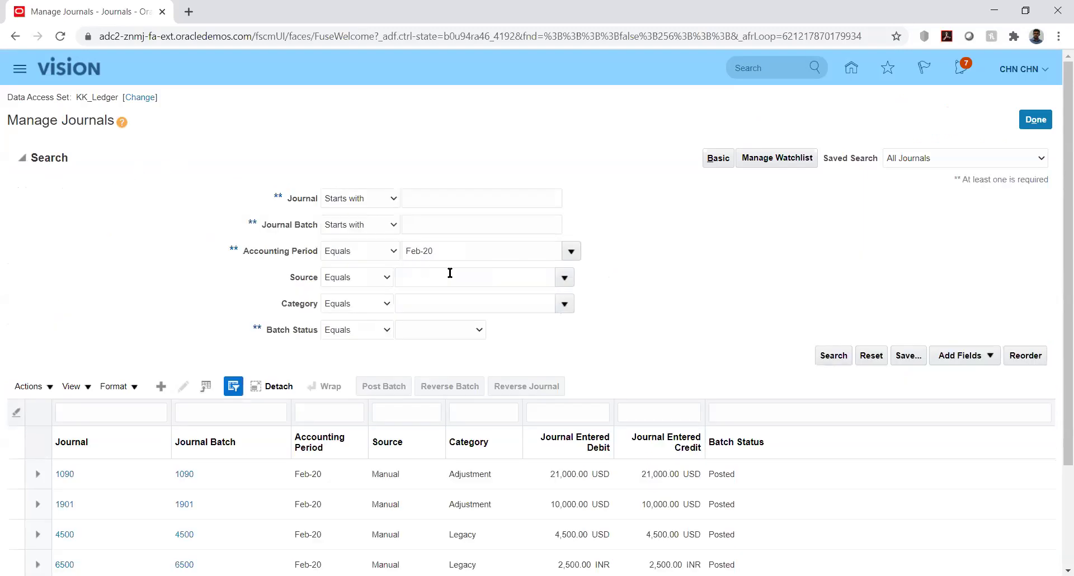
pyautogui.click(577, 250)
pyautogui.click(834, 370)
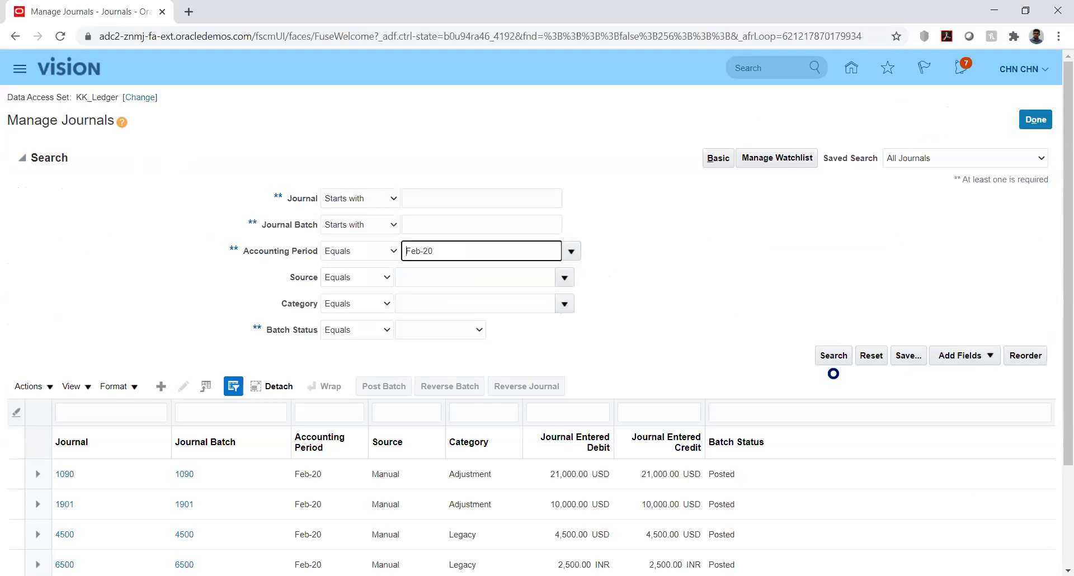
pyautogui.click(833, 358)
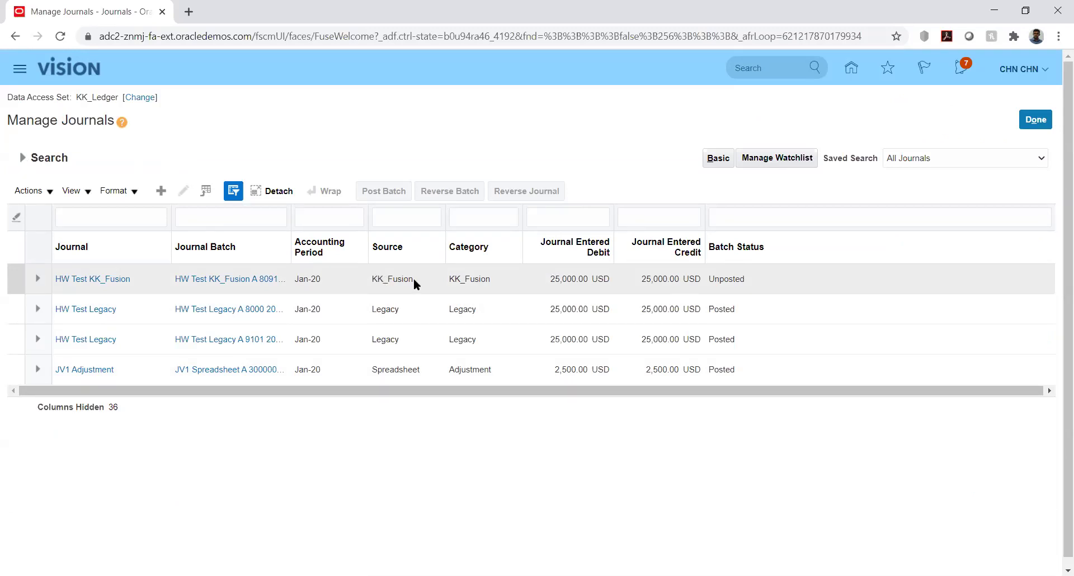
pyautogui.click(125, 277)
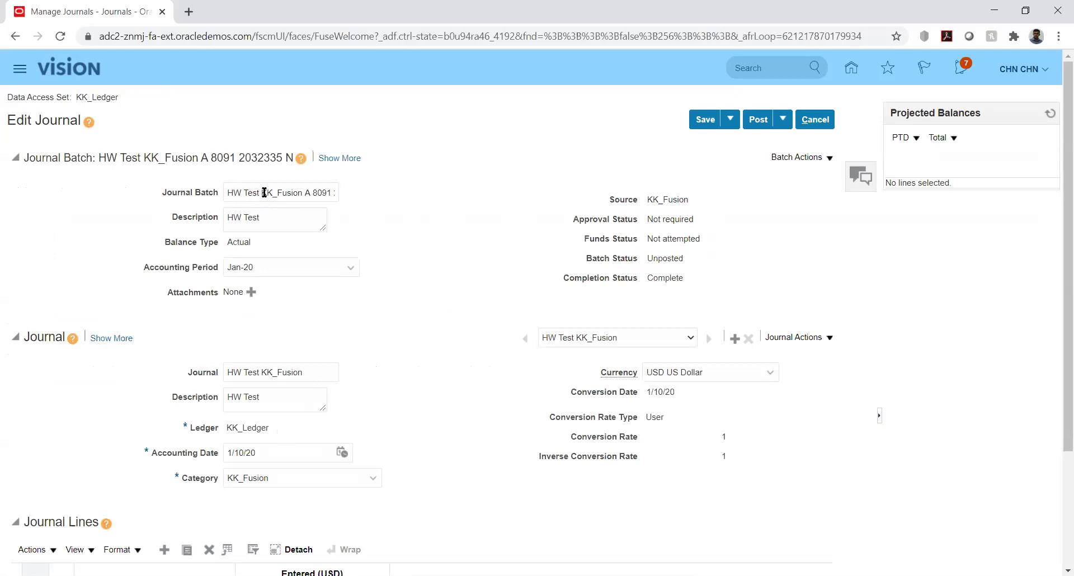
pyautogui.doubleClick(263, 193)
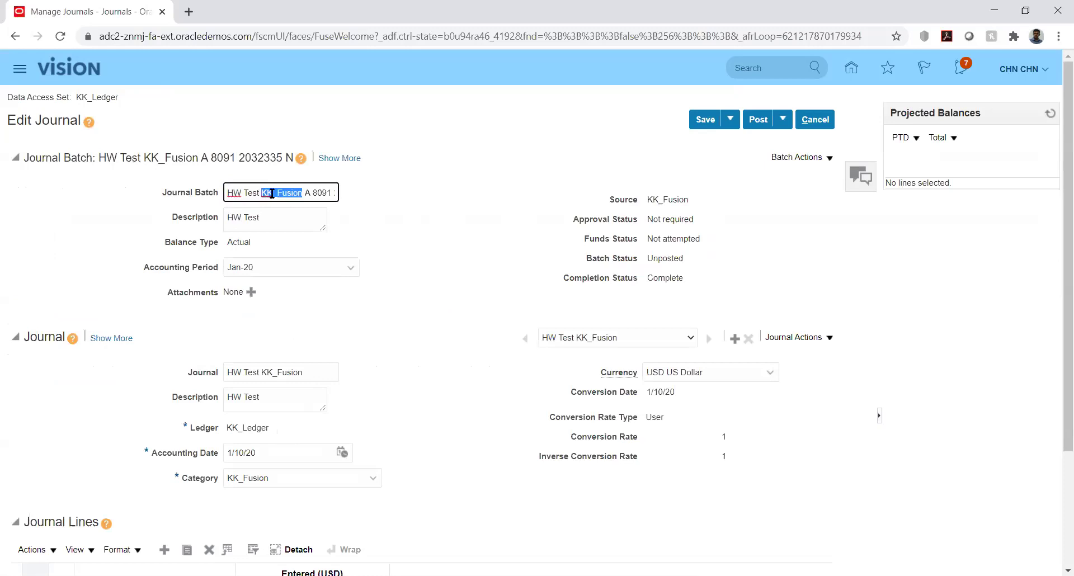
pyautogui.click(311, 192)
pyautogui.press('Right')
pyautogui.press('Right')
pyautogui.press('Right')
pyautogui.press('Right')
pyautogui.press('Right')
pyautogui.press('Right')
pyautogui.press('Right')
pyautogui.press('Right')
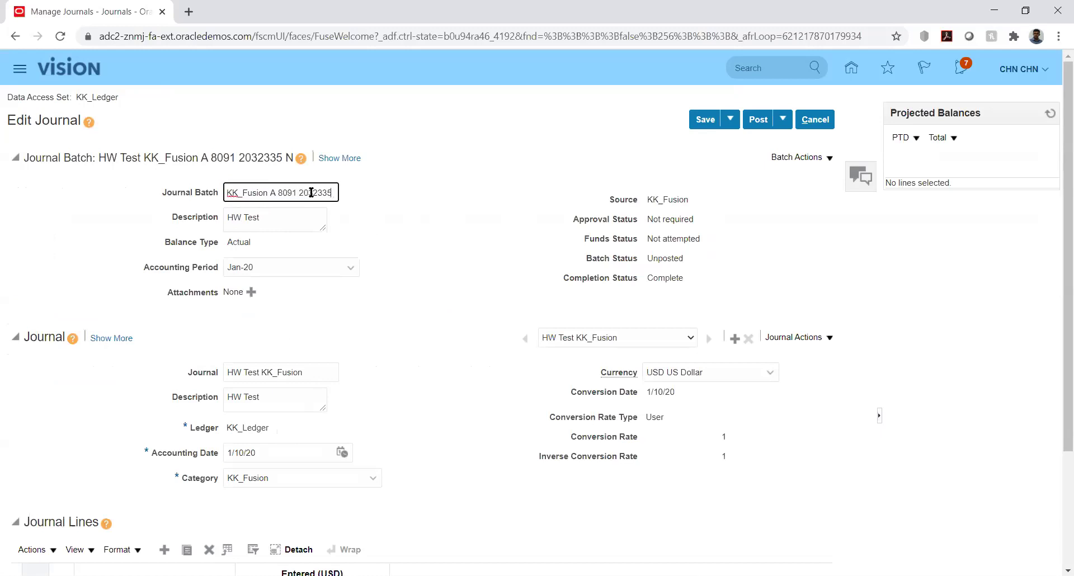
pyautogui.press('Home')
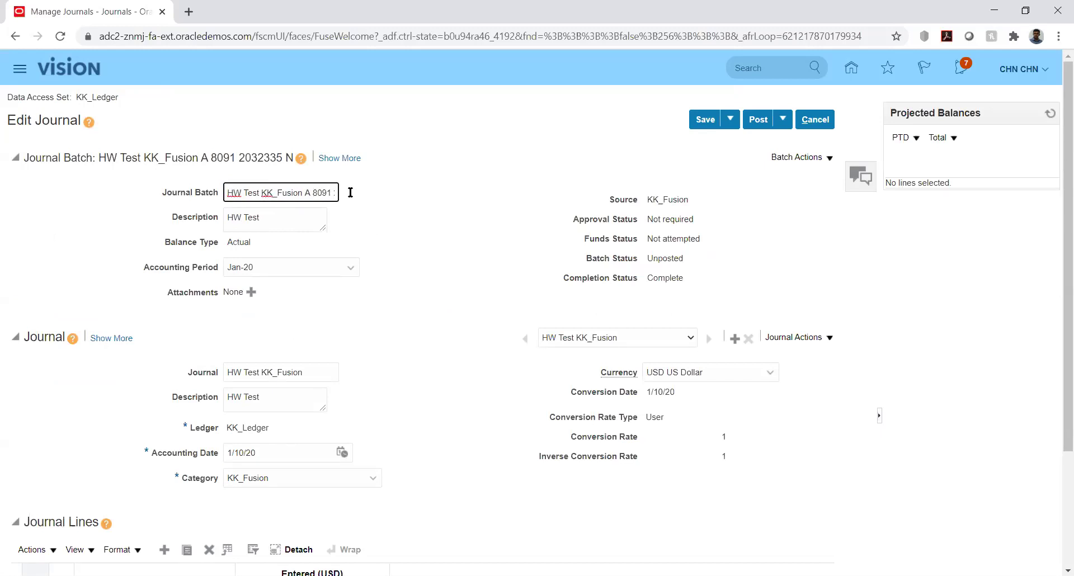
pyautogui.click(454, 211)
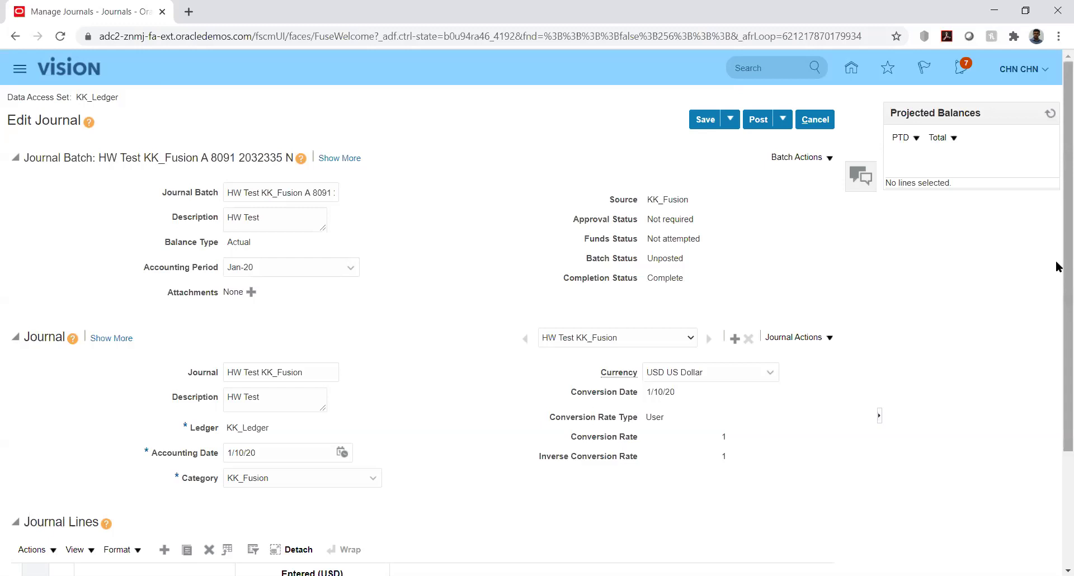
pyautogui.scroll(-3, 1058, 267)
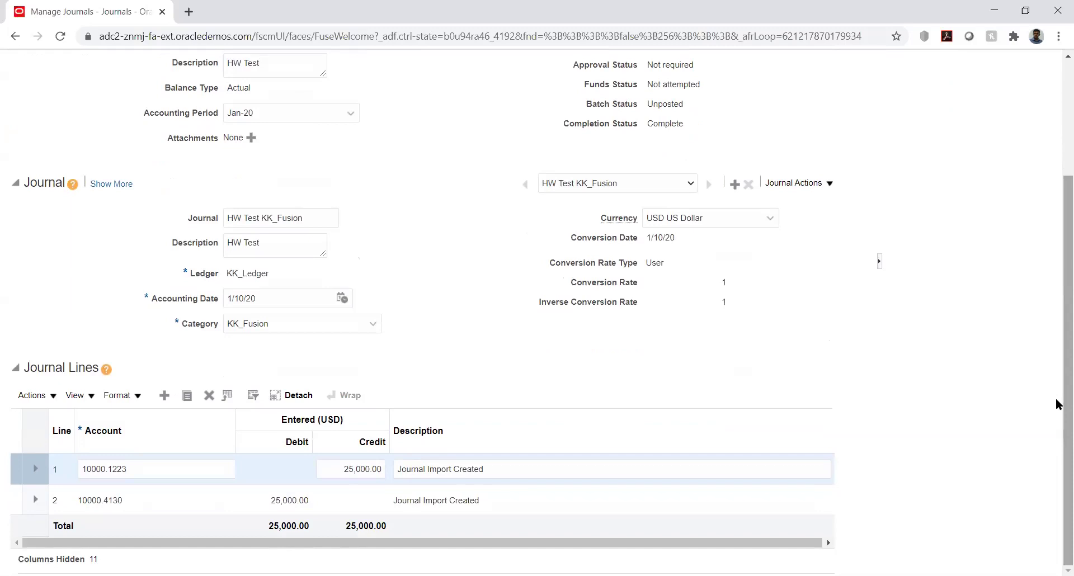
pyautogui.moveTo(1056, 400); pyautogui.dragTo(1057, 313)
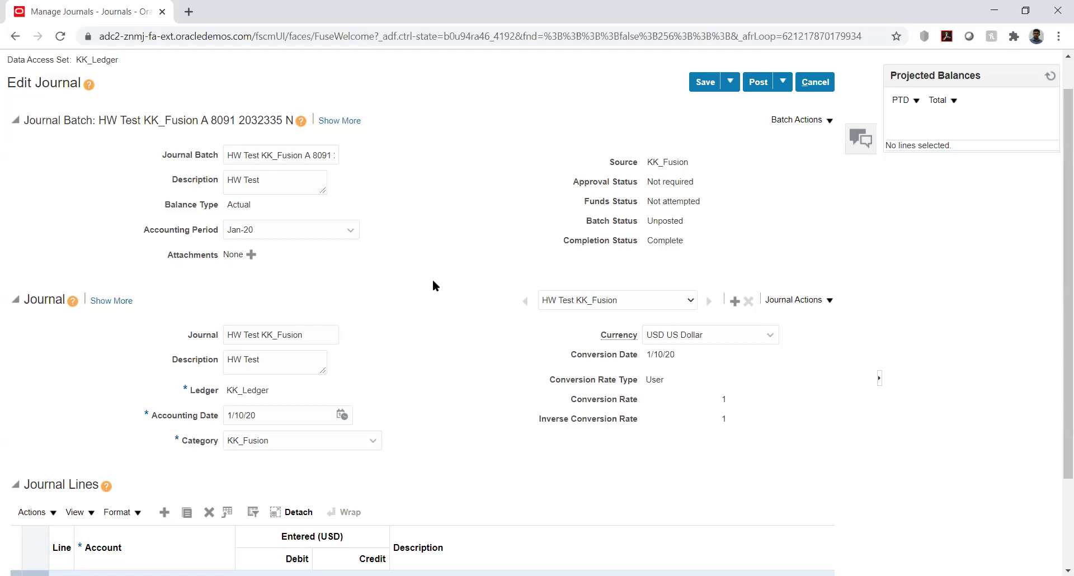
pyautogui.doubleClick(219, 118)
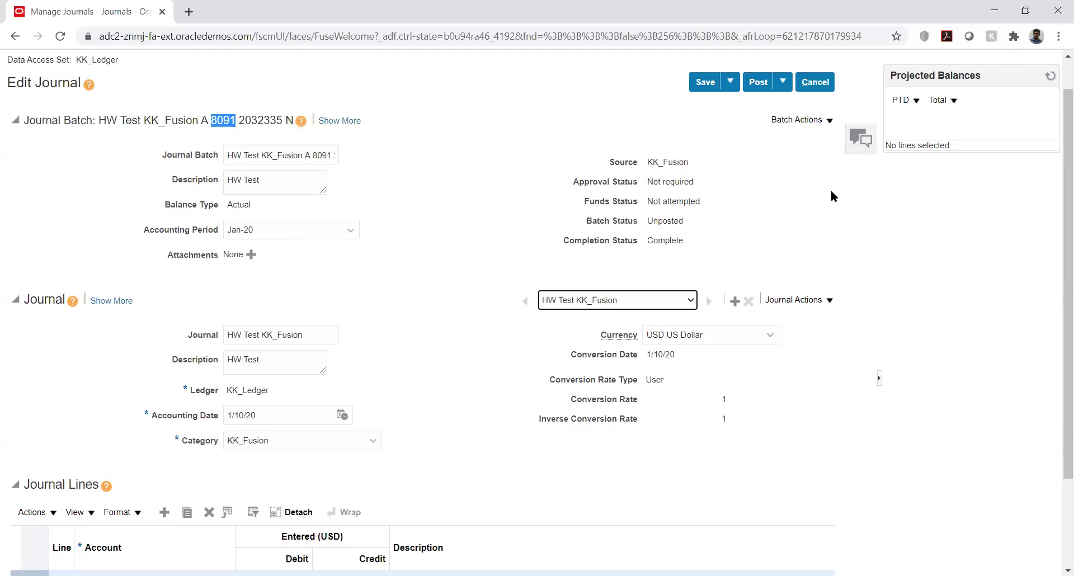
pyautogui.click(983, 219)
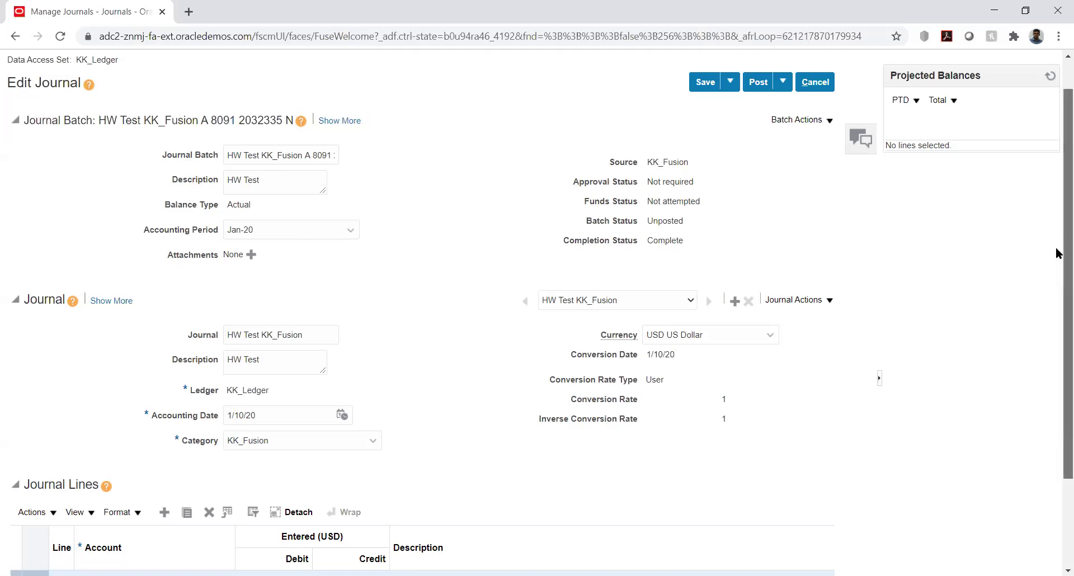
pyautogui.scroll(-3, 1057, 285)
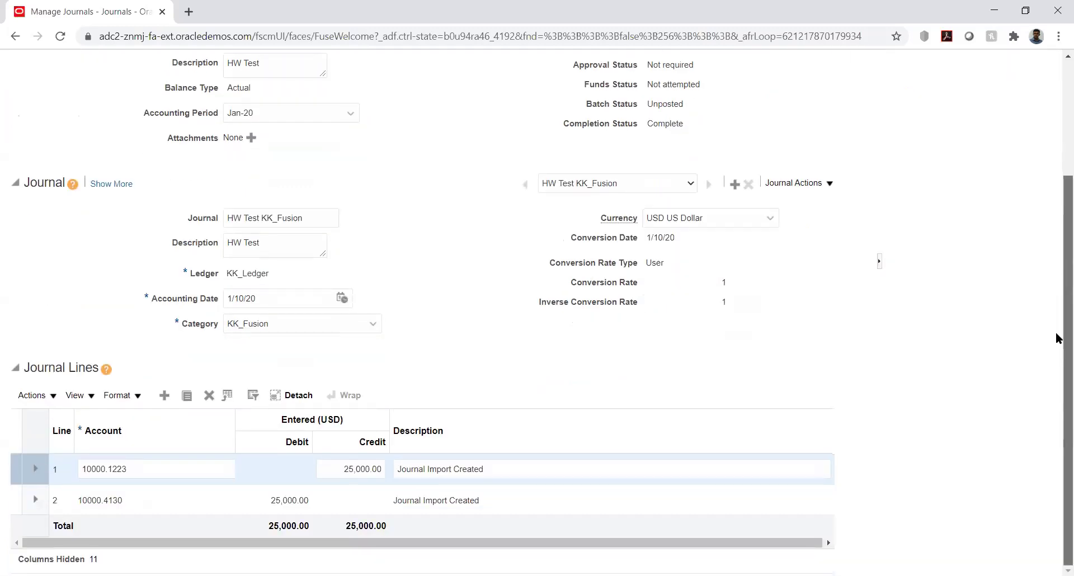
pyautogui.scroll(3, 1056, 336)
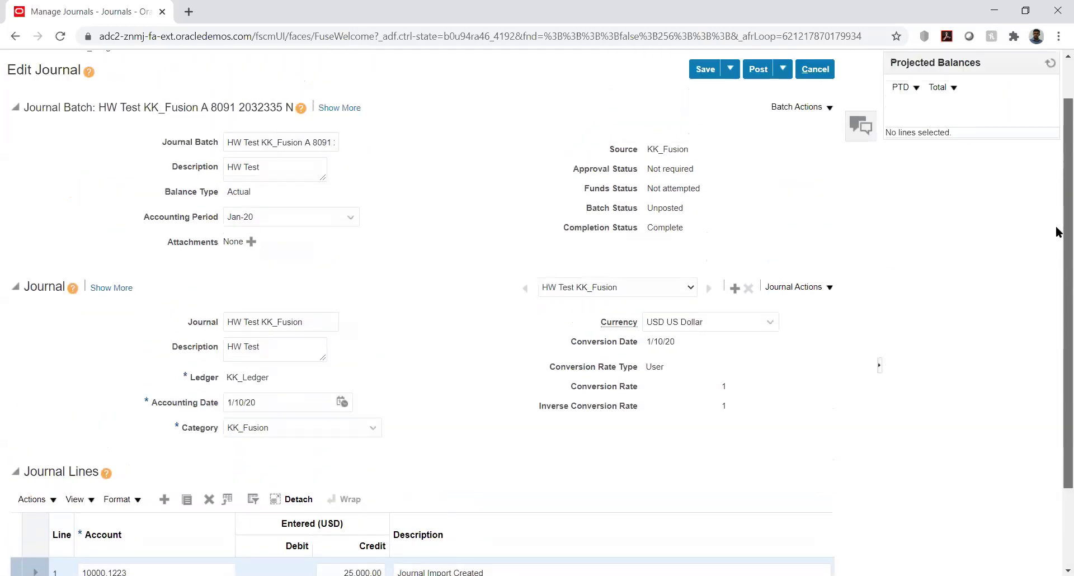
pyautogui.scroll(2, 1056, 228)
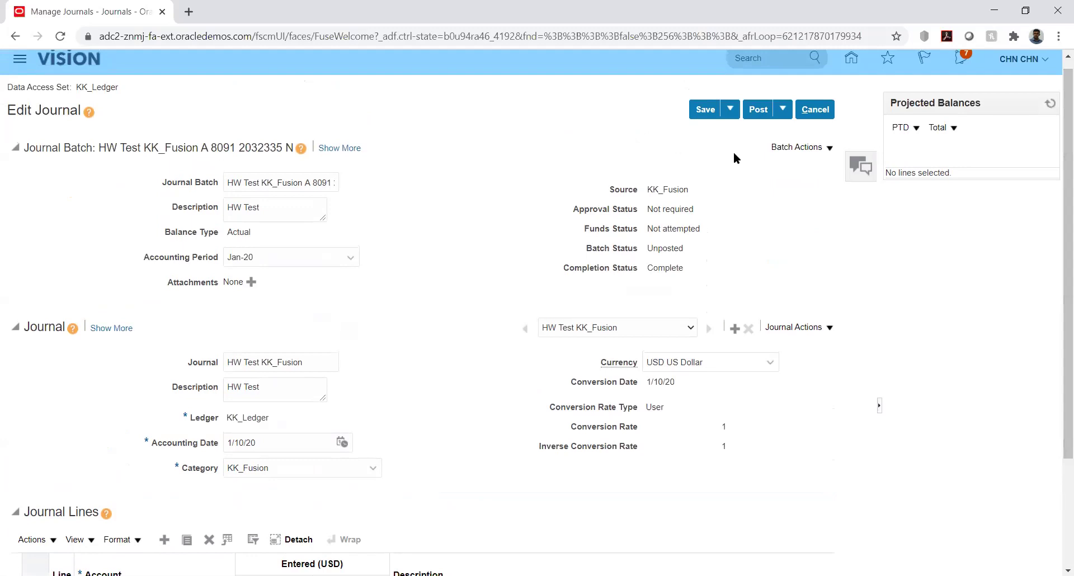
pyautogui.click(756, 108)
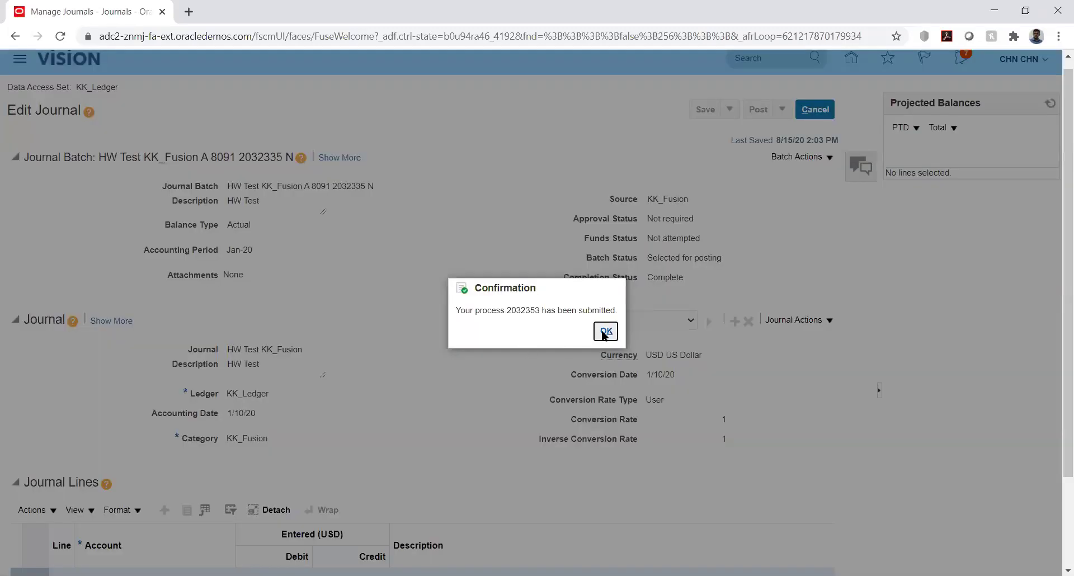
pyautogui.click(605, 332)
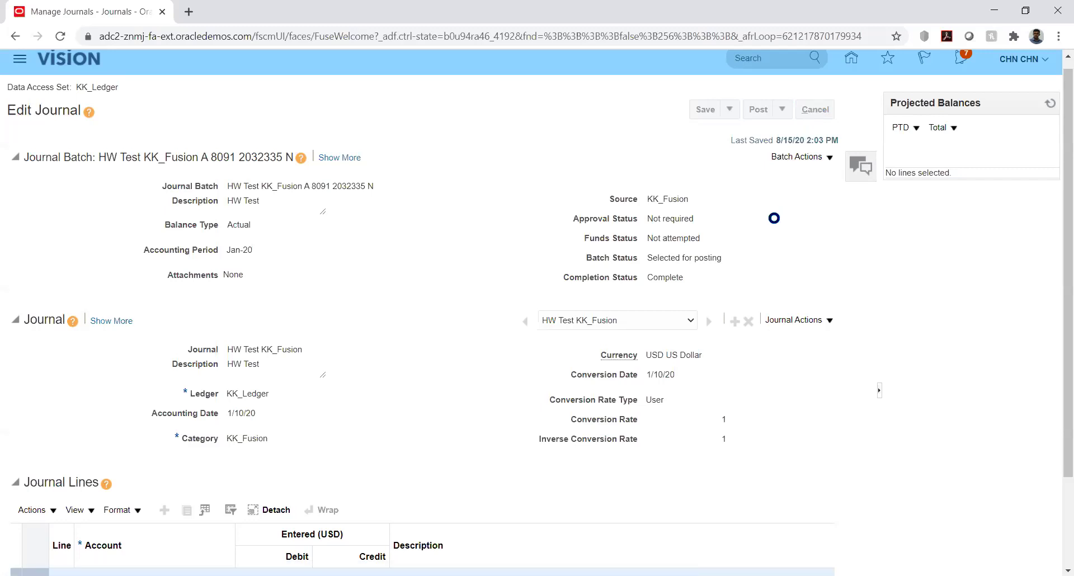
# Close the journal editor and return to the Manage Journals search page.
pyautogui.click(1032, 115)
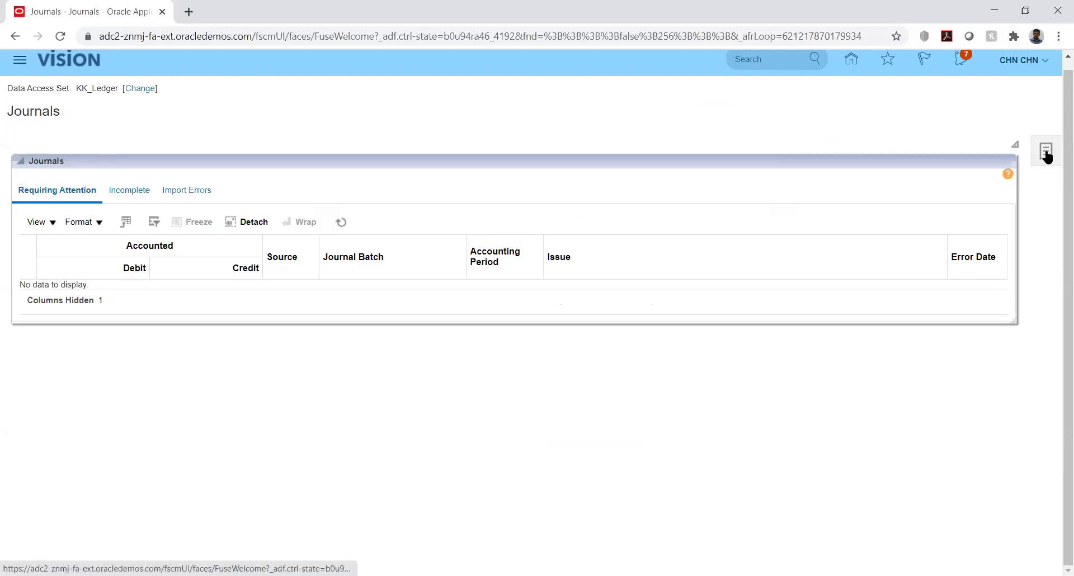
pyautogui.click(1045, 154)
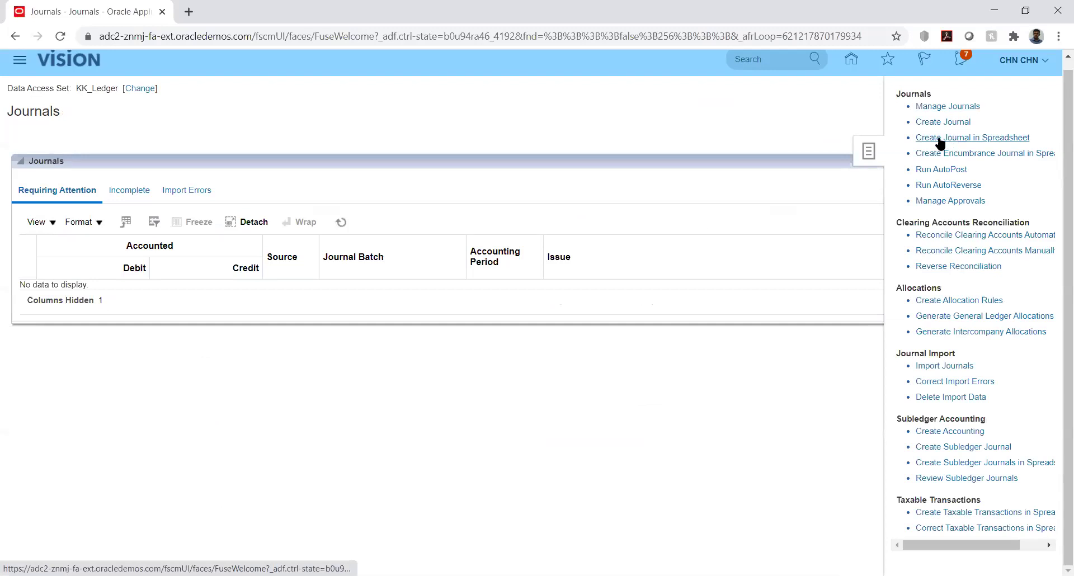
pyautogui.click(973, 140)
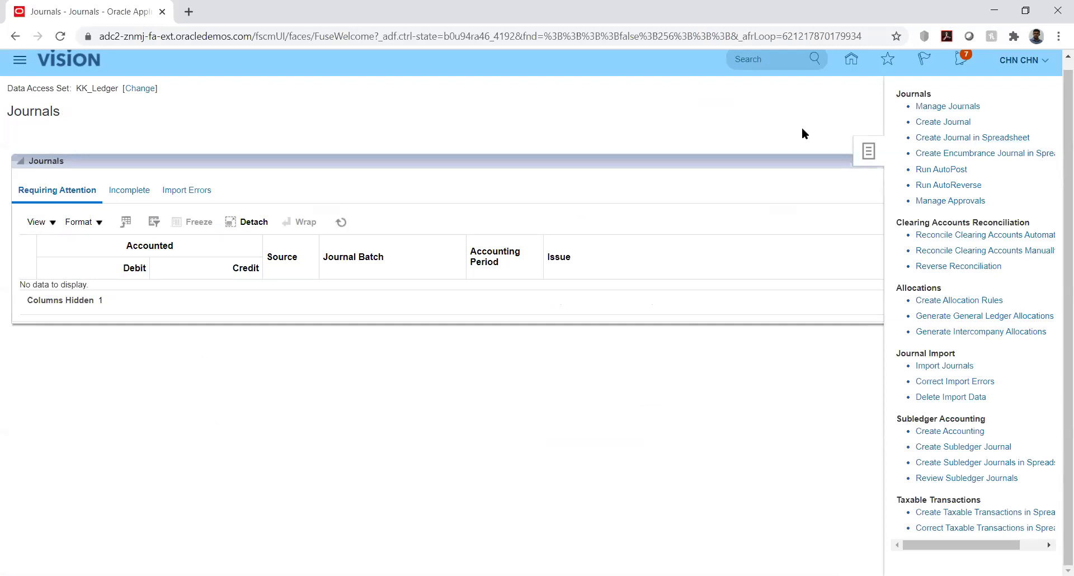
pyautogui.click(917, 123)
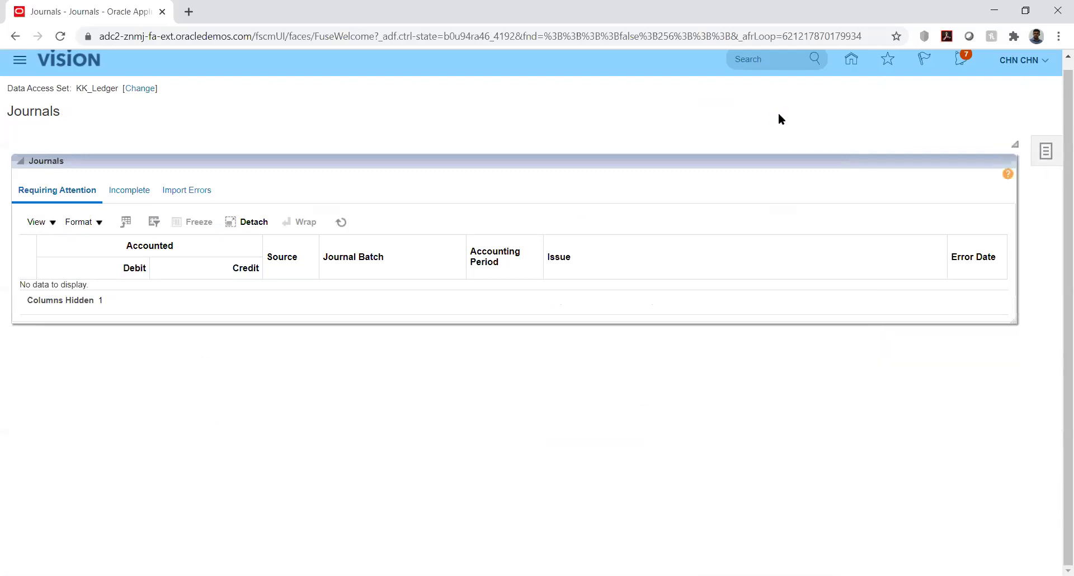
pyautogui.click(1042, 154)
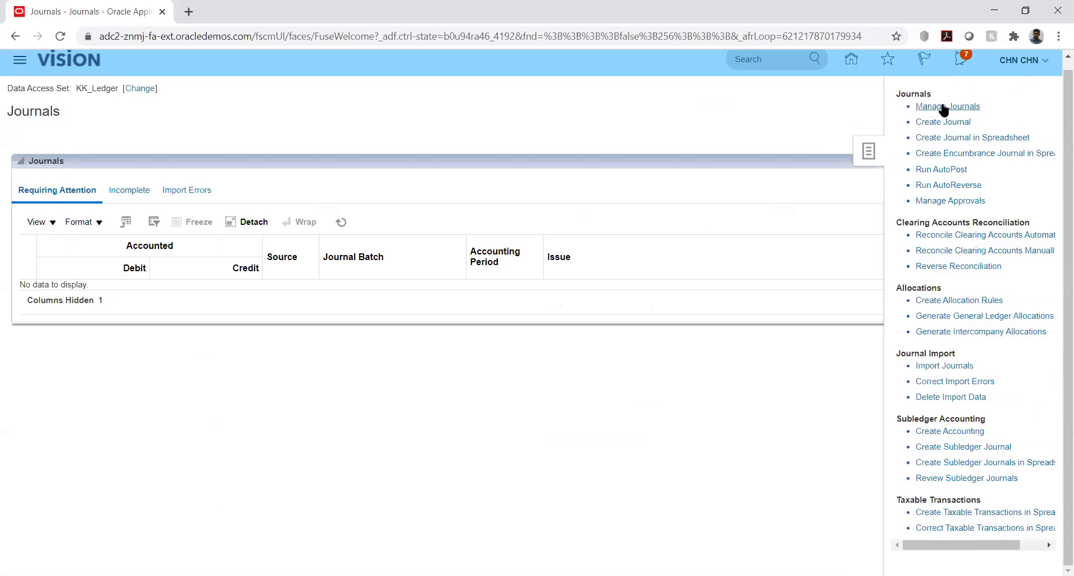
pyautogui.click(944, 108)
# Search Jan-20 journals and reopen the HW Test KK_Fusion batch, now Posted.
pyautogui.click(568, 248)
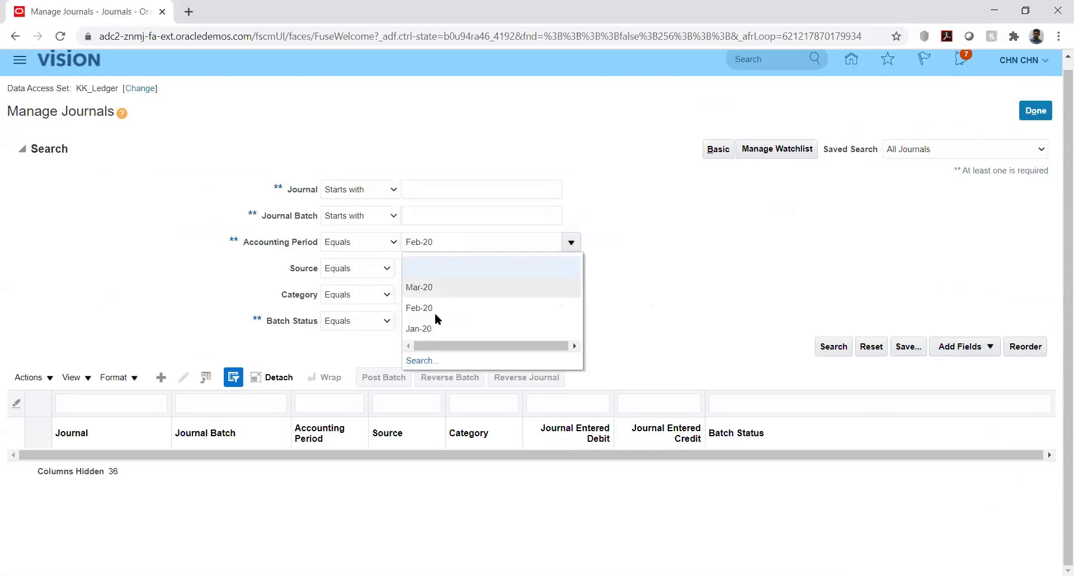
pyautogui.click(427, 328)
pyautogui.click(823, 346)
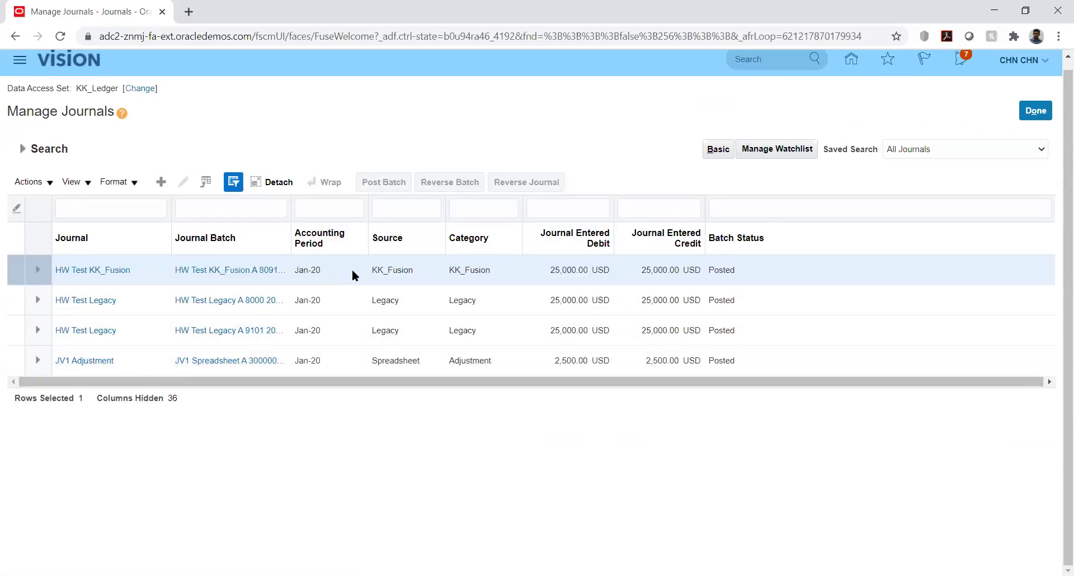
pyautogui.click(354, 270)
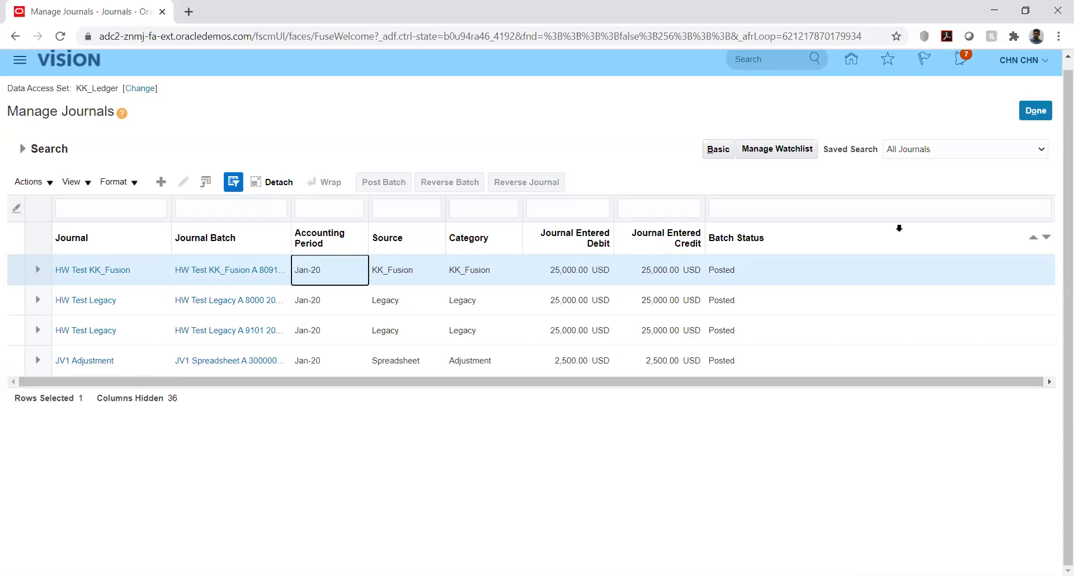
pyautogui.click(102, 270)
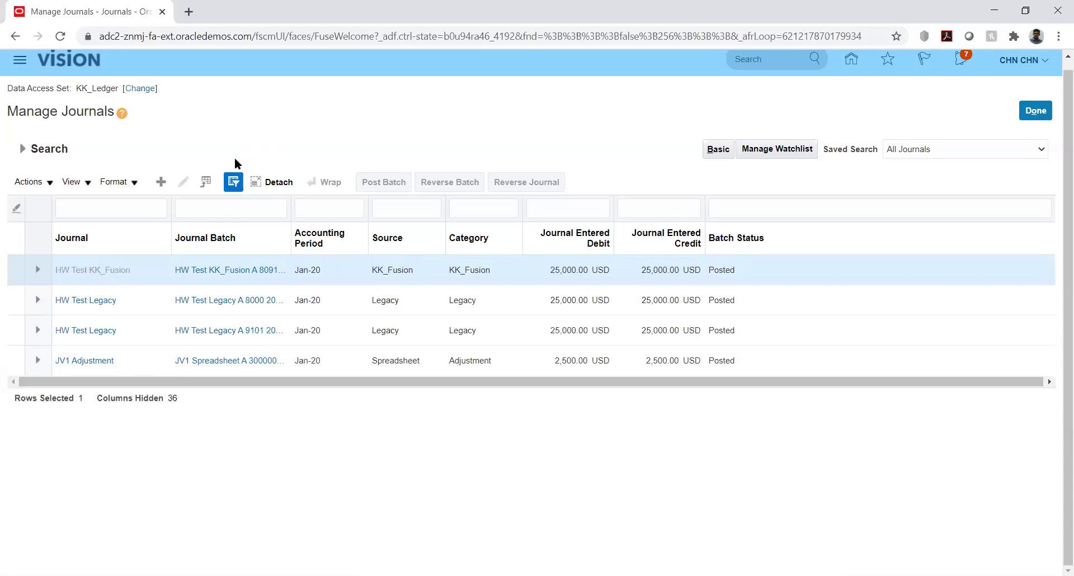
# Reverse the batch into period Jan-20 with reversal method Switch DR or CR.
pyautogui.click(827, 148)
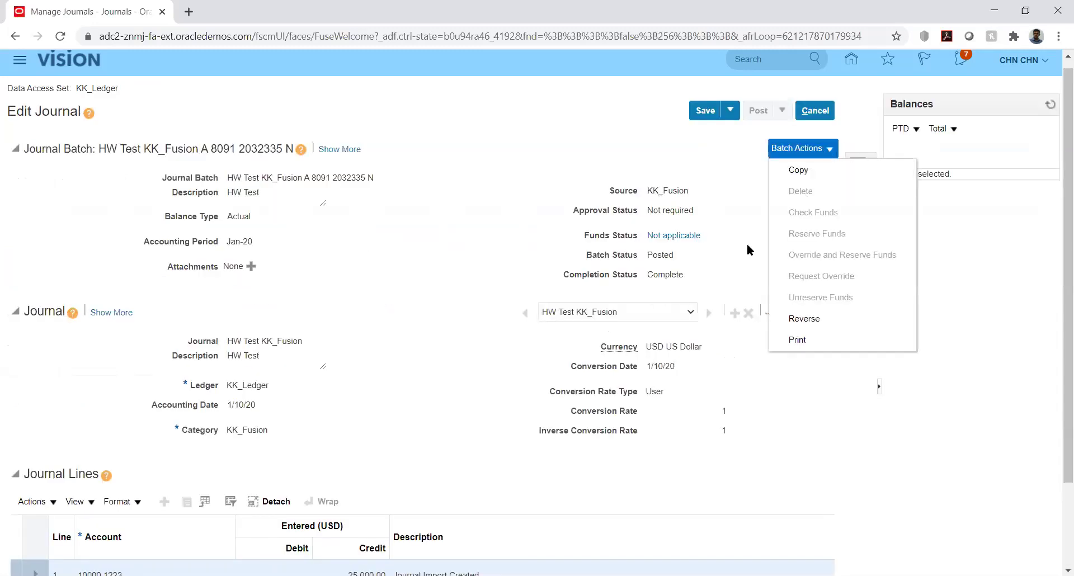
pyautogui.click(805, 319)
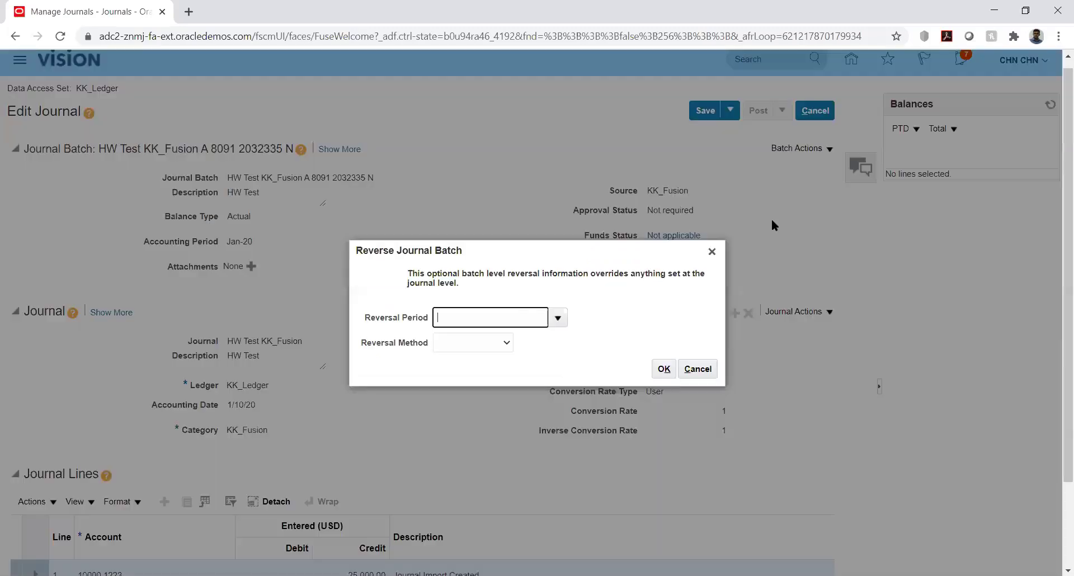
pyautogui.click(558, 319)
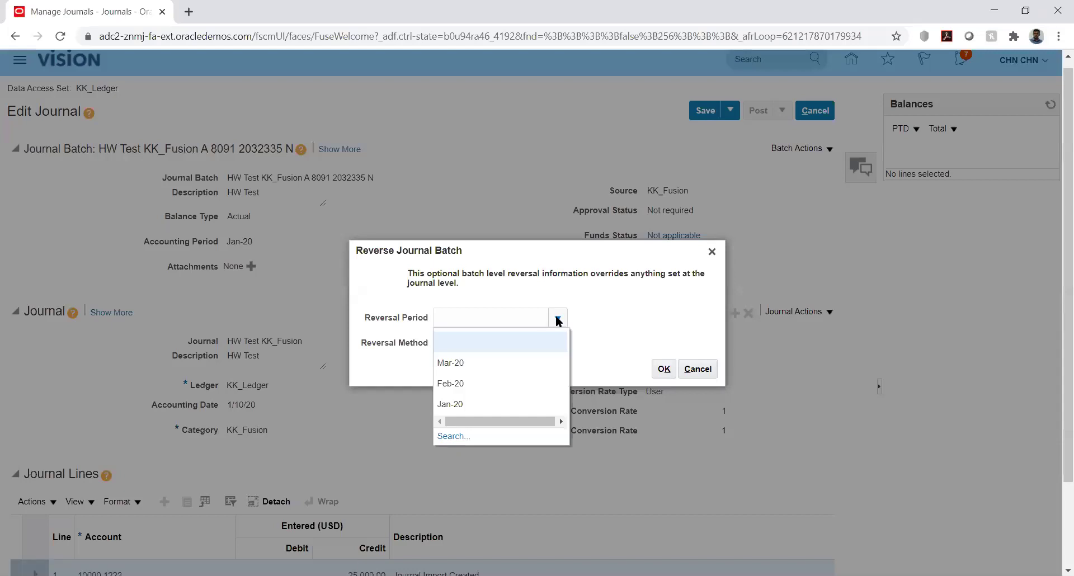
pyautogui.click(585, 307)
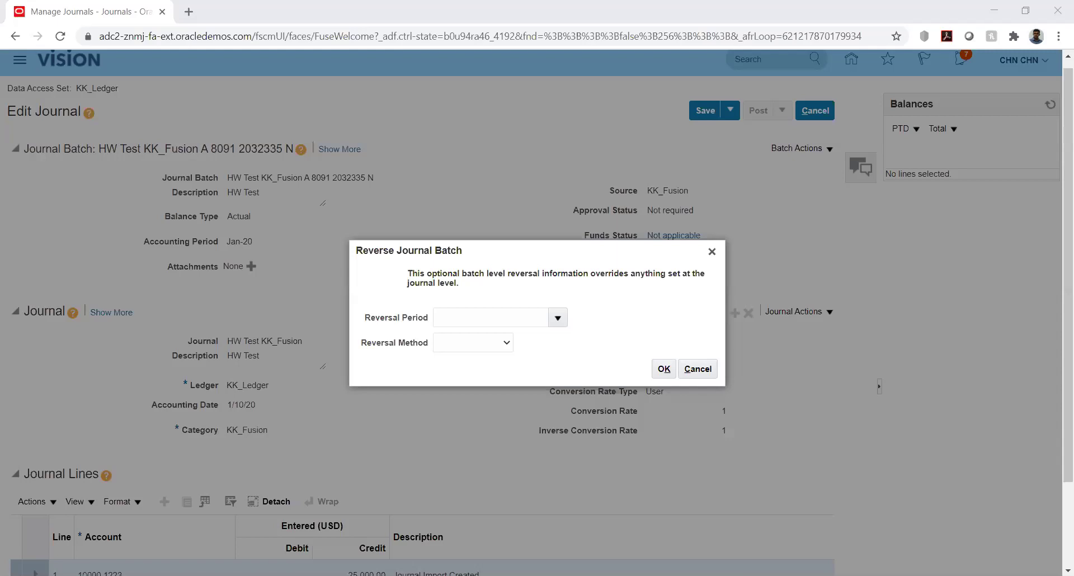
pyautogui.click(557, 321)
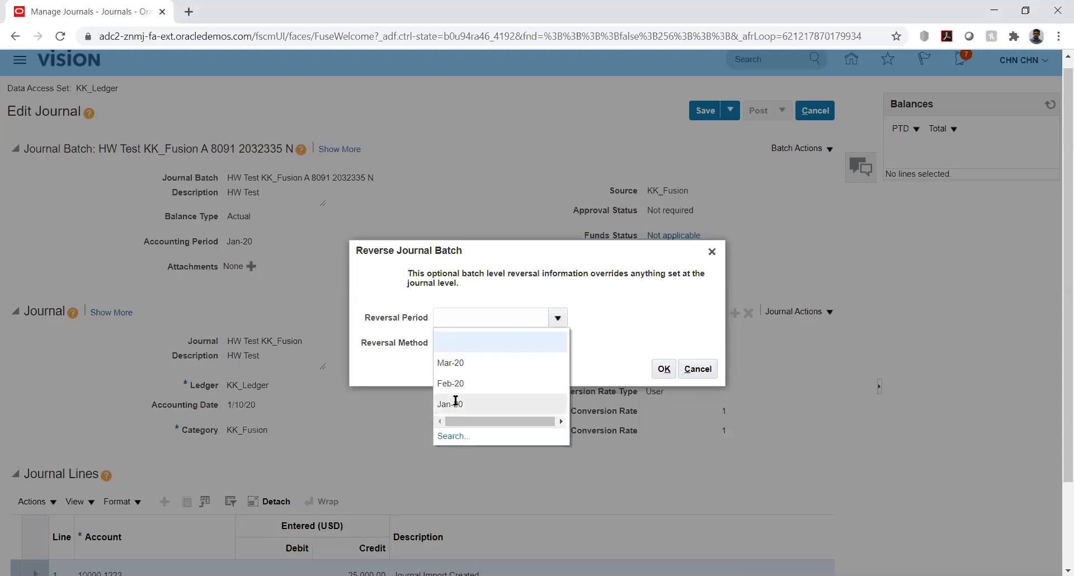
pyautogui.click(515, 403)
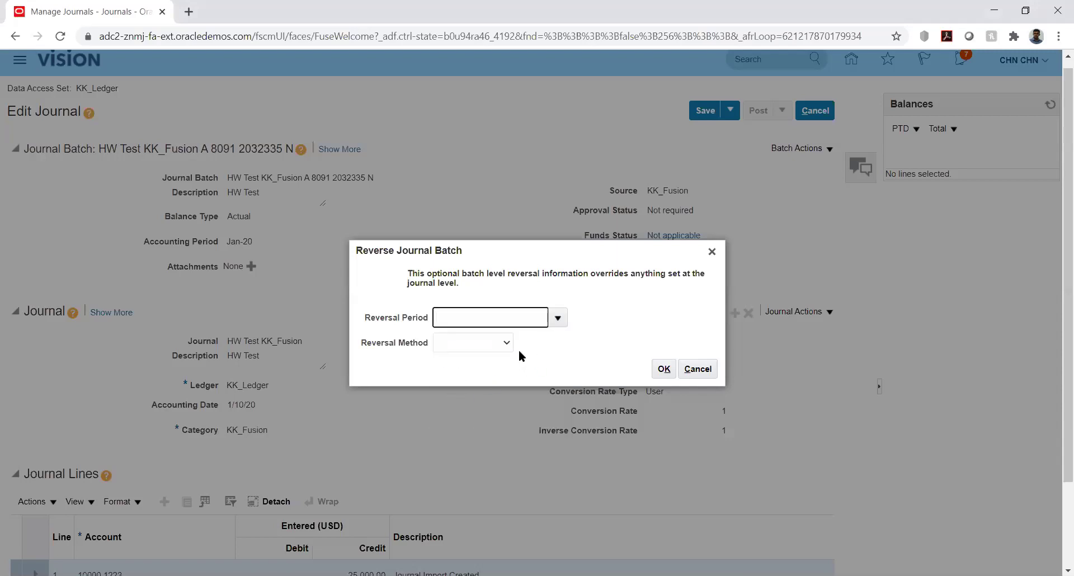
pyautogui.click(498, 338)
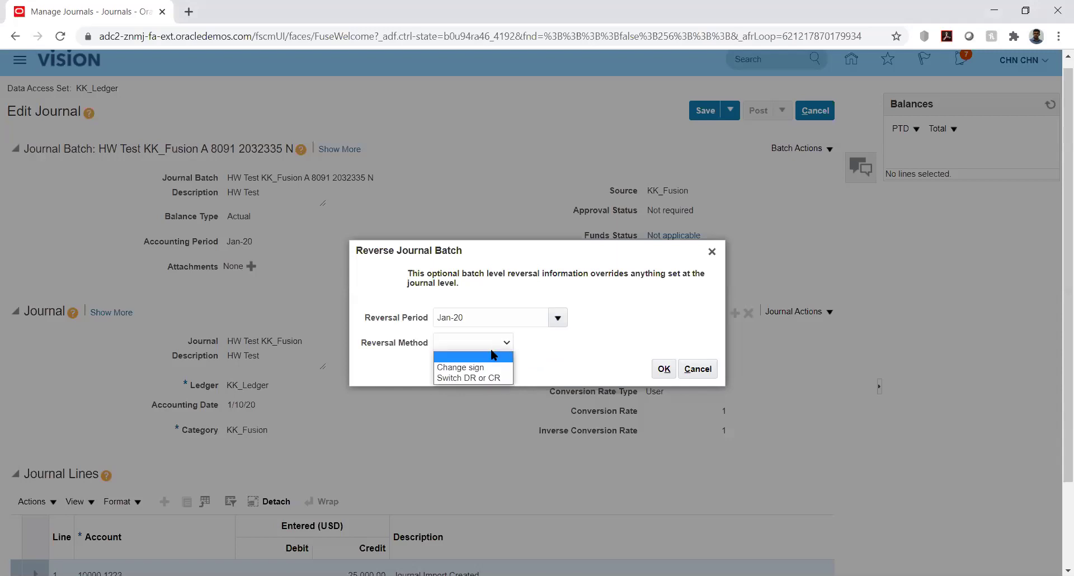
pyautogui.click(465, 379)
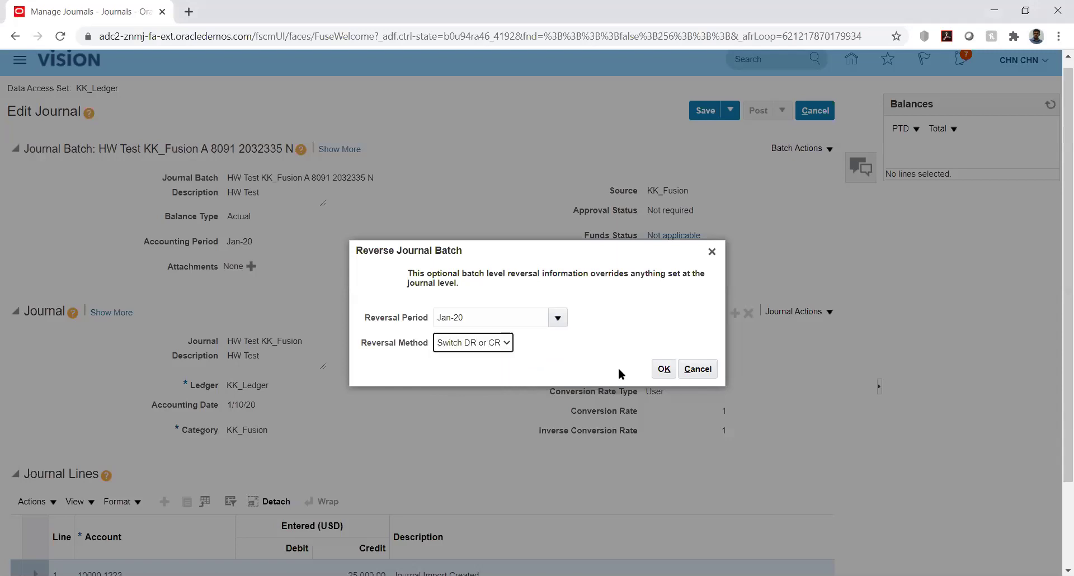
pyautogui.click(664, 368)
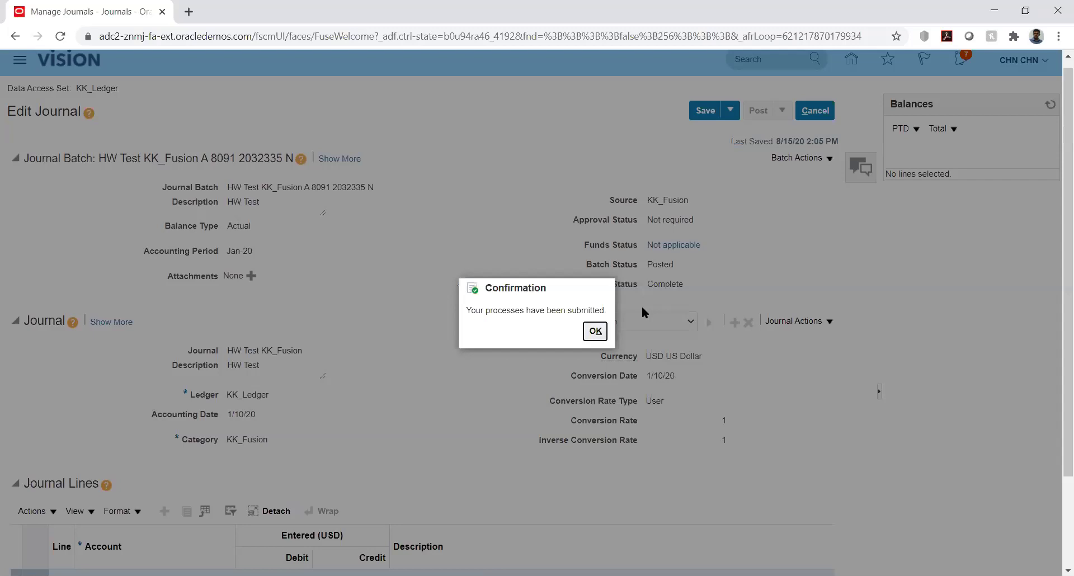
pyautogui.click(594, 332)
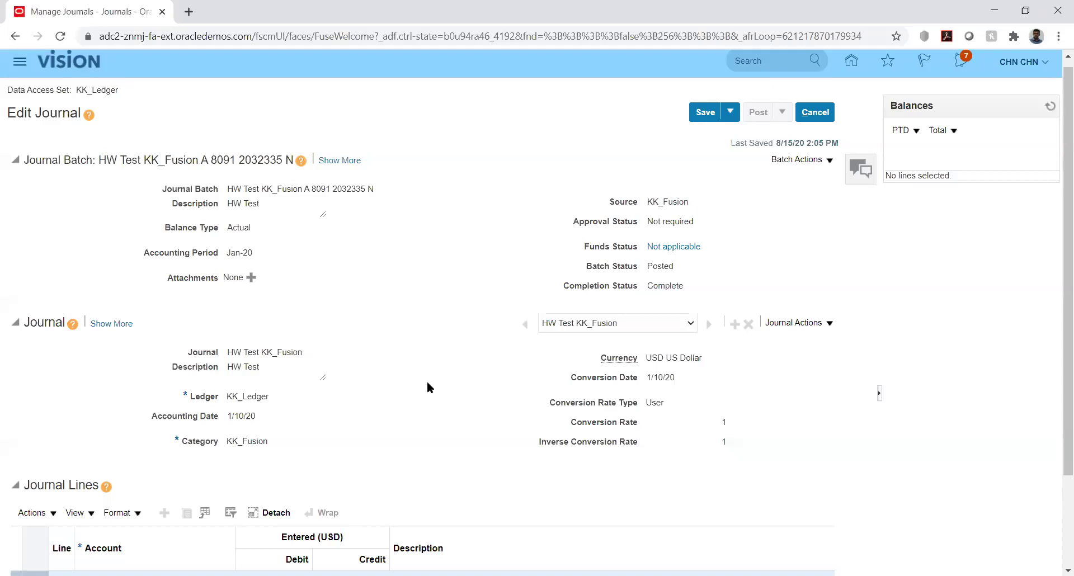
# Save and close the journal, finish with Manage Journals, then go to Setup and Maintenance.
pyautogui.click(731, 113)
pyautogui.click(726, 130)
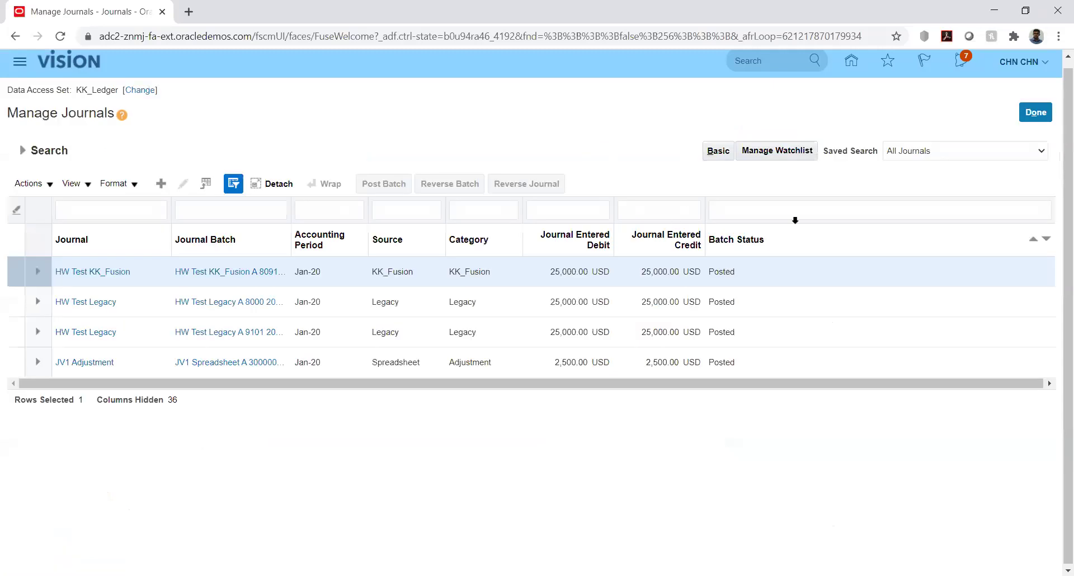
pyautogui.click(1034, 113)
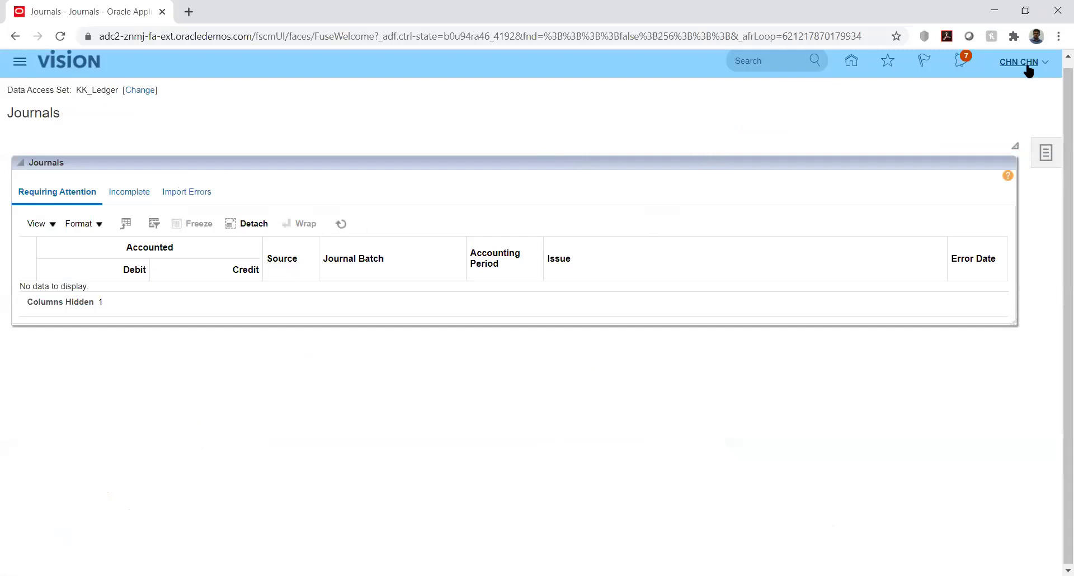
pyautogui.click(1046, 66)
pyautogui.click(800, 265)
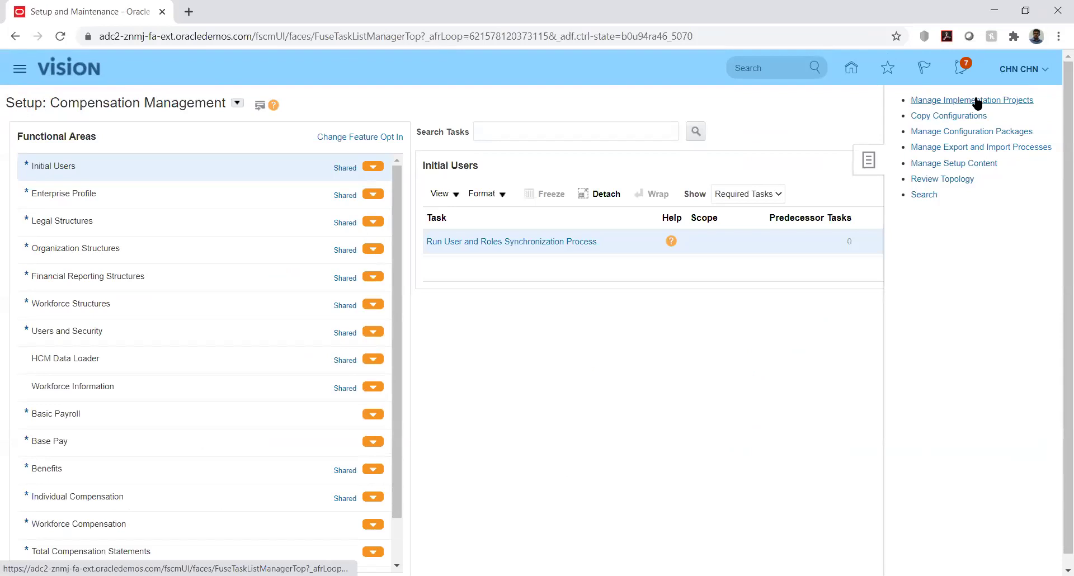
# Search the implementation projects for 'kk' and open the KK Implementation project.
pyautogui.click(977, 101)
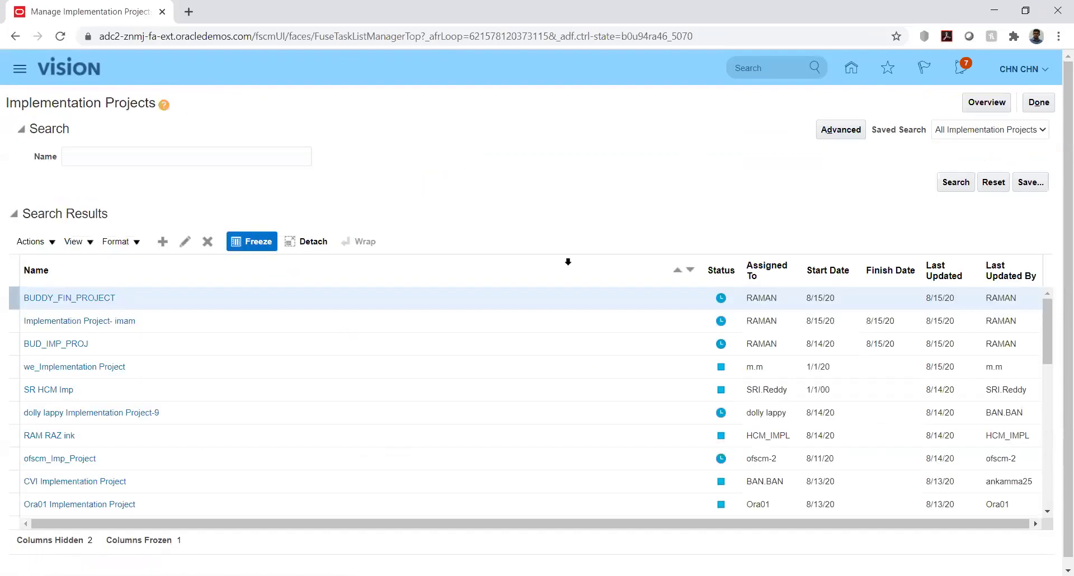
pyautogui.click(137, 159)
pyautogui.write('kk')
pyautogui.press('Return')
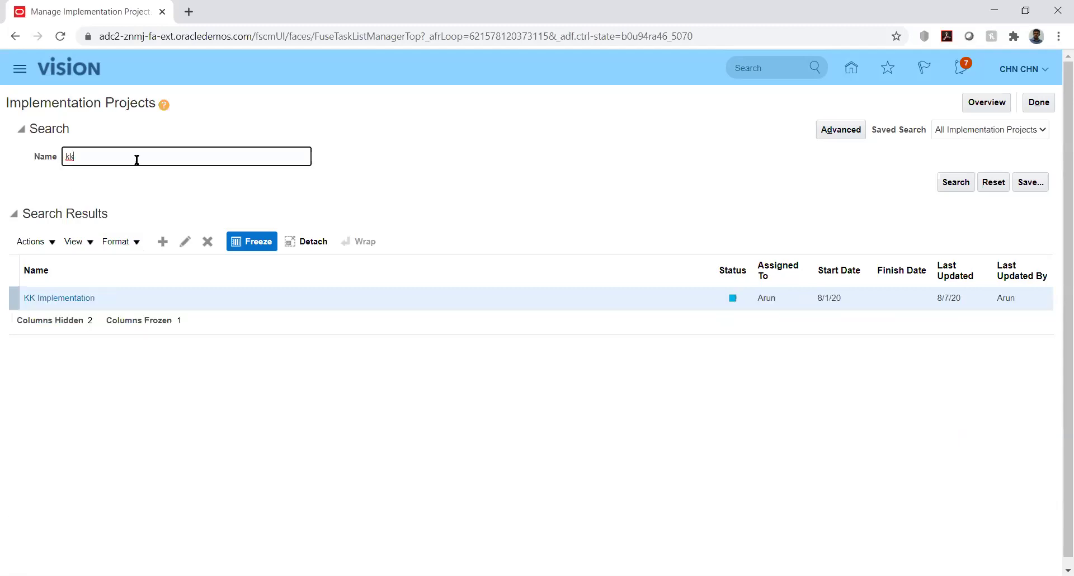
pyautogui.click(57, 301)
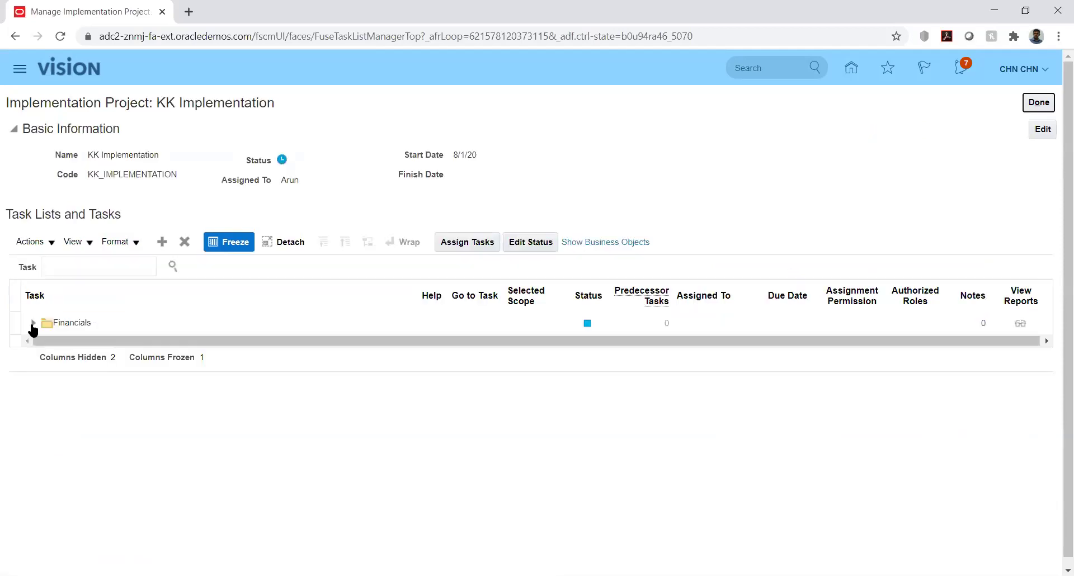
# Expand Financials down to Define General Ledger Options and open Manage Journal Reversal Criteria Sets.
pyautogui.click(32, 325)
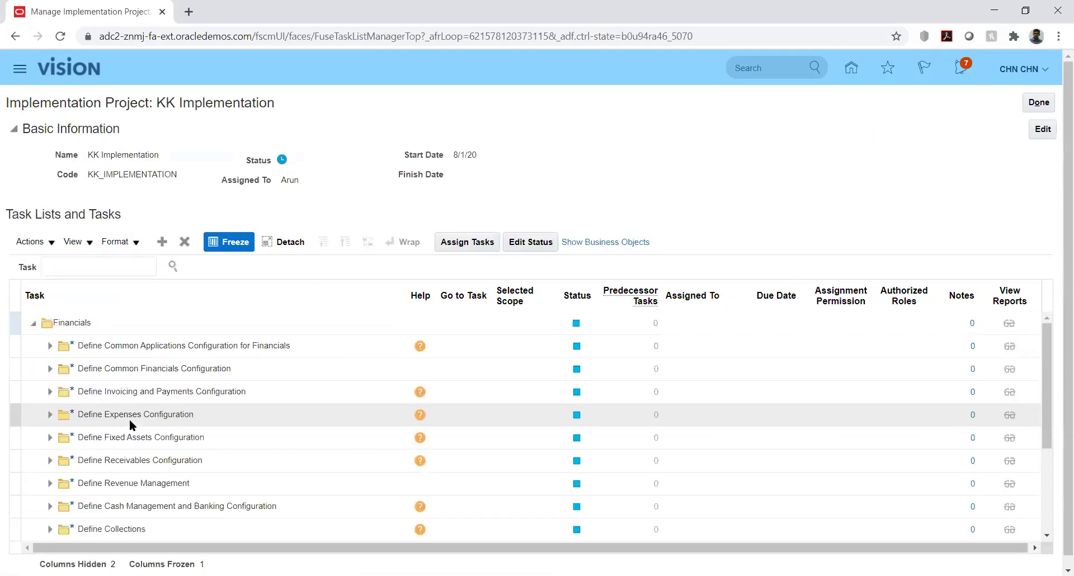
pyautogui.click(48, 346)
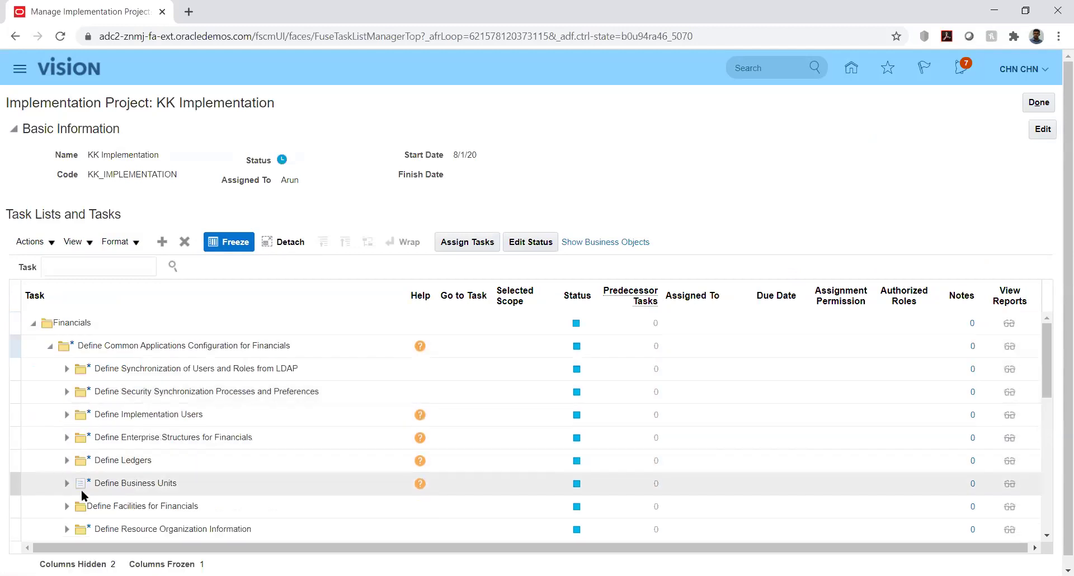
pyautogui.click(67, 461)
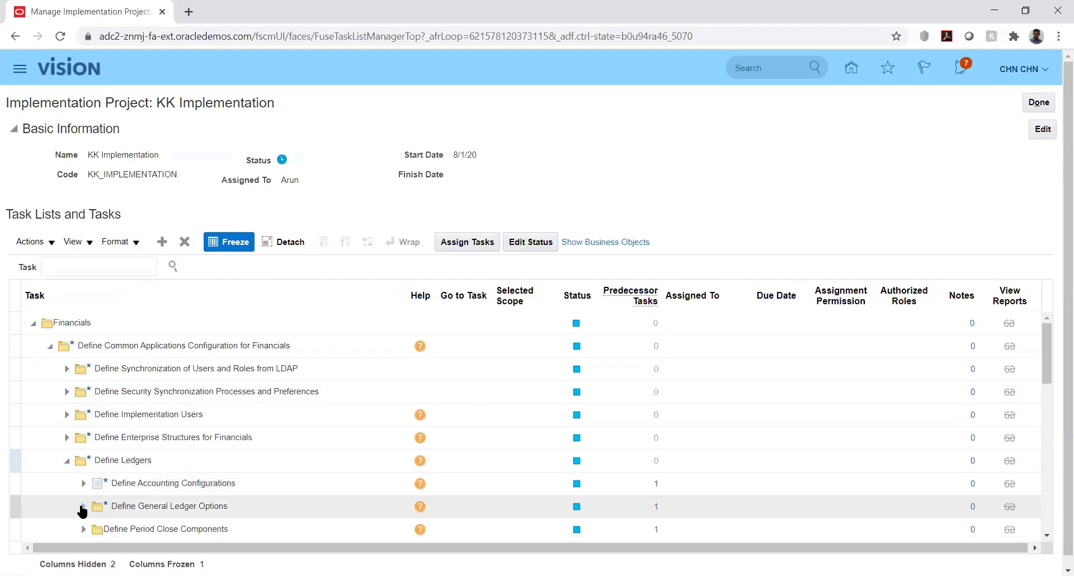
pyautogui.click(83, 507)
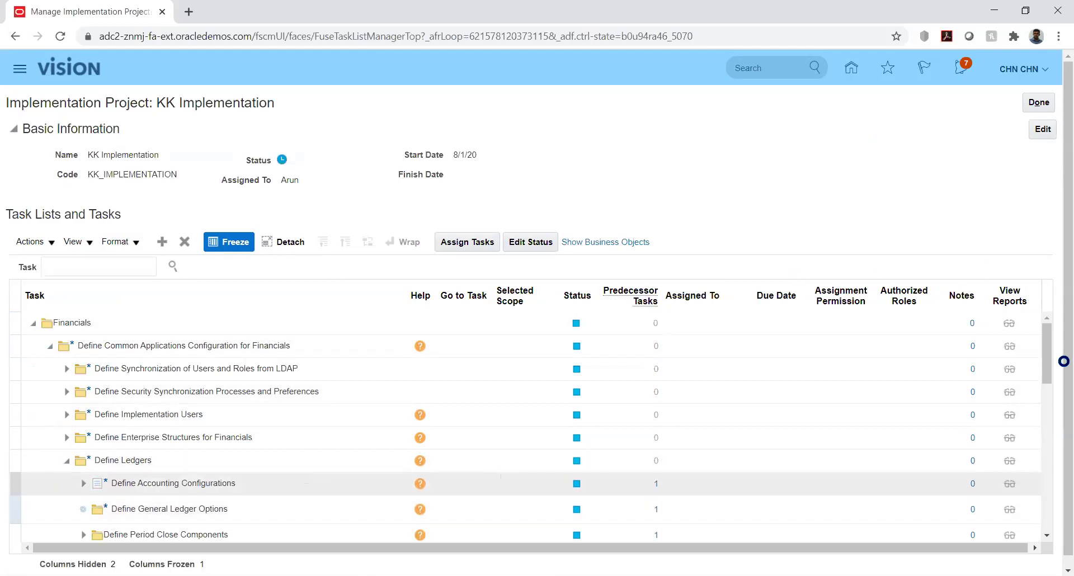
pyautogui.moveTo(1049, 358); pyautogui.dragTo(1055, 388)
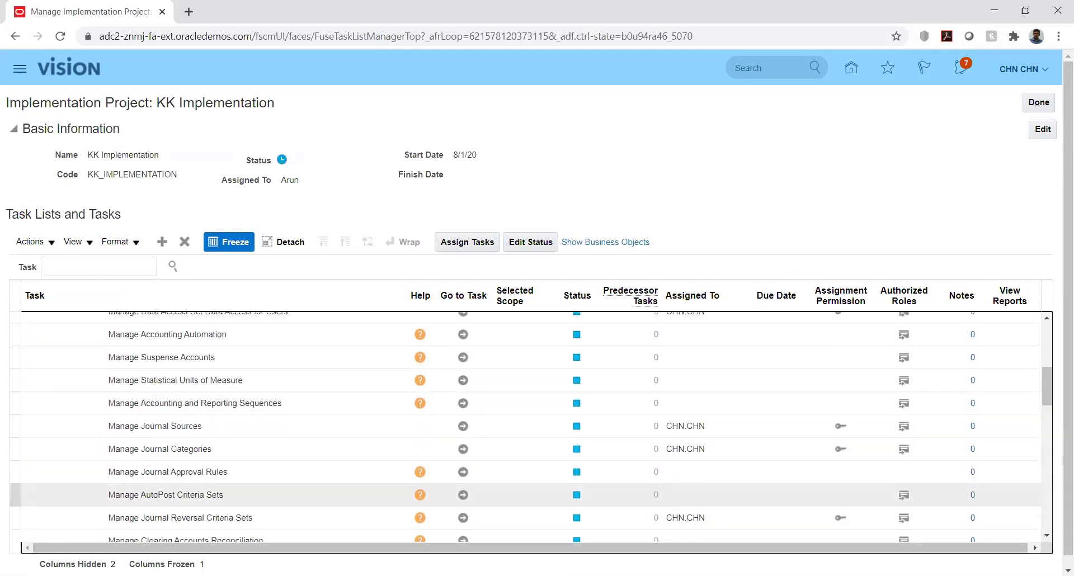
pyautogui.click(462, 518)
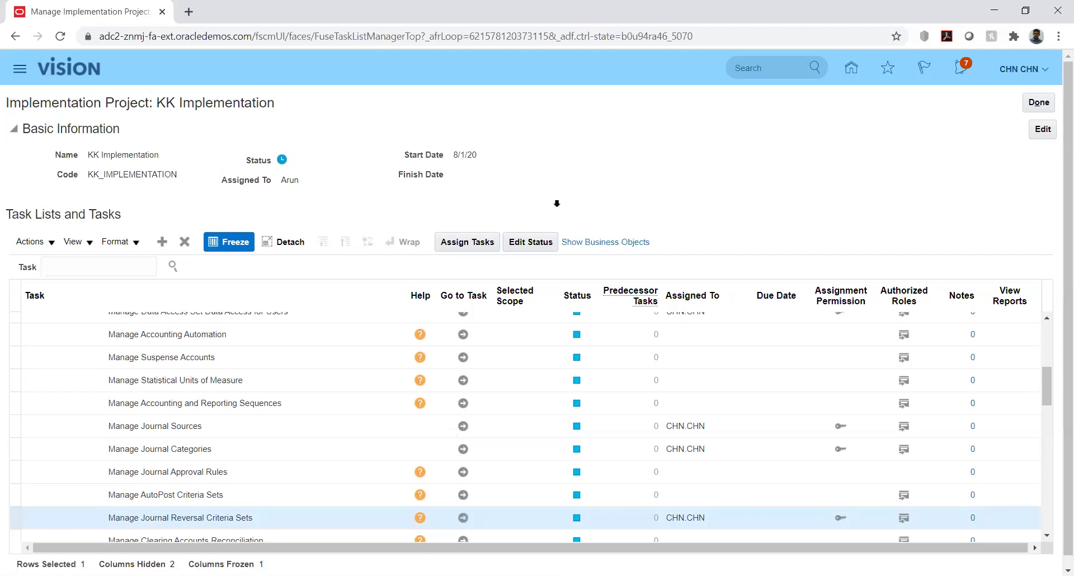
# Filter the criteria sets to 'kk', open the KK set, and show only category KK_Fusion.
pyautogui.click(175, 171)
pyautogui.write('kk')
pyautogui.press('Return')
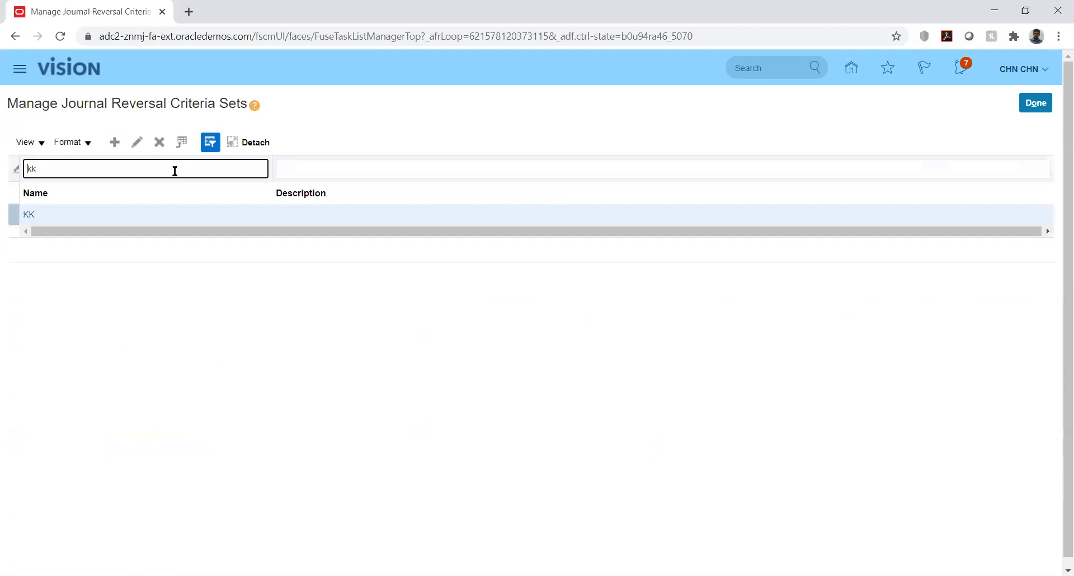
pyautogui.click(29, 216)
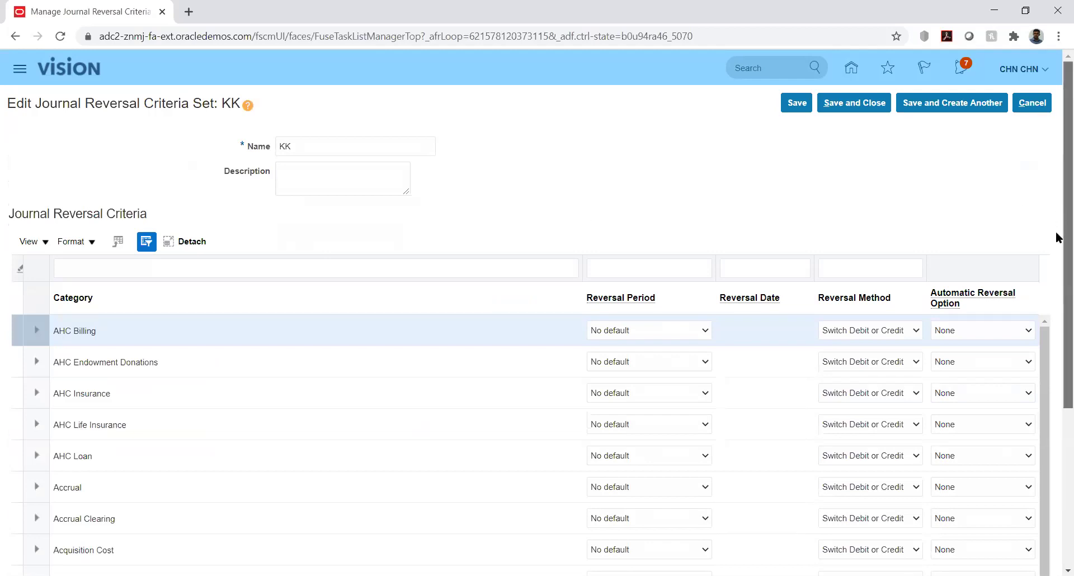
pyautogui.scroll(-1, 1055, 241)
pyautogui.scroll(2, 1055, 249)
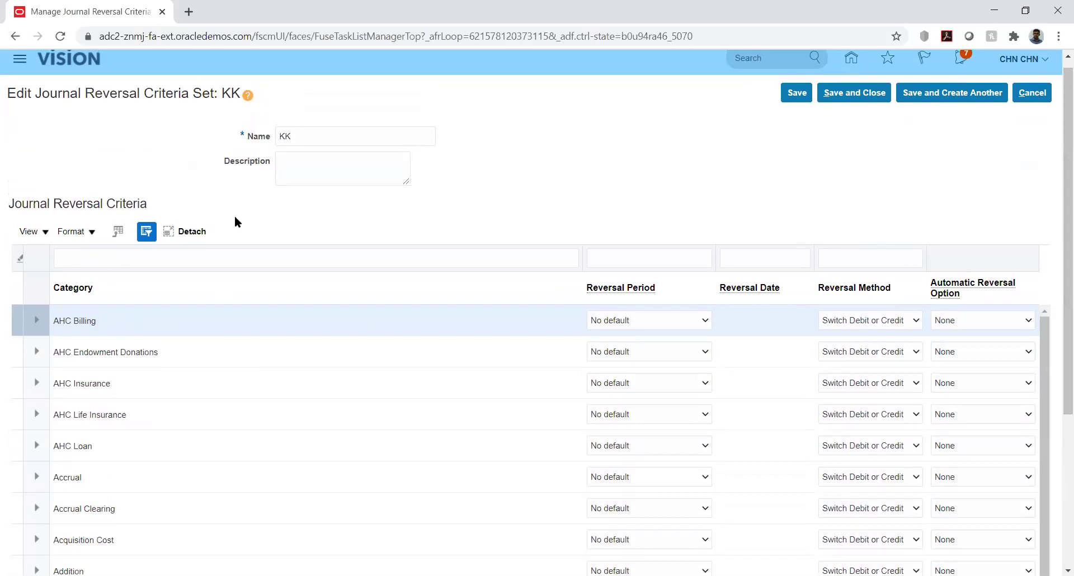
pyautogui.click(118, 255)
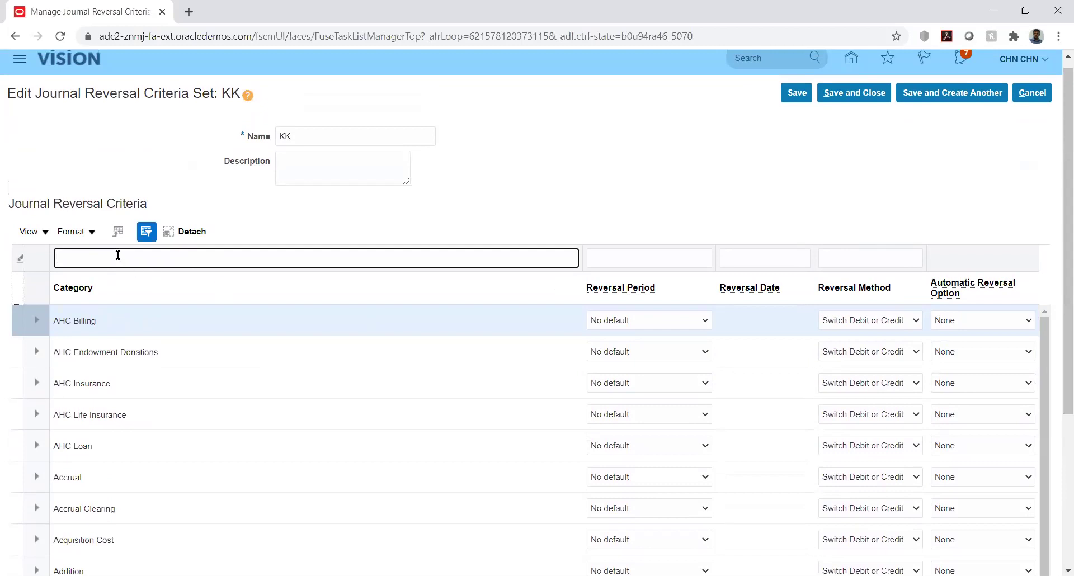
pyautogui.write('KK_Fusion')
pyautogui.press('Return')
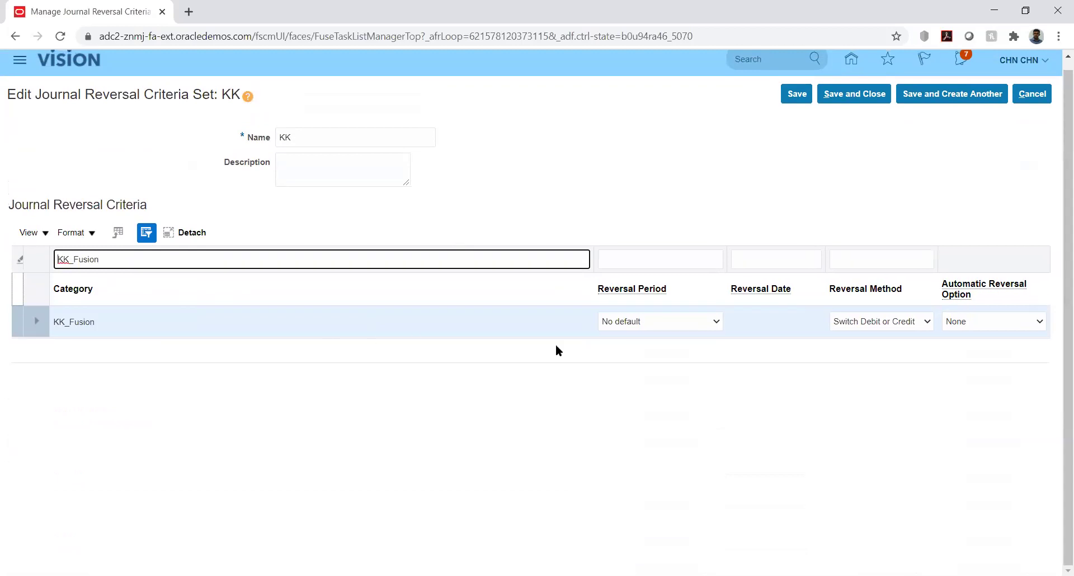
# Check KK_Fusion's Next period, Switch Debit or Credit and None settings, then cancel.
pyautogui.click(716, 322)
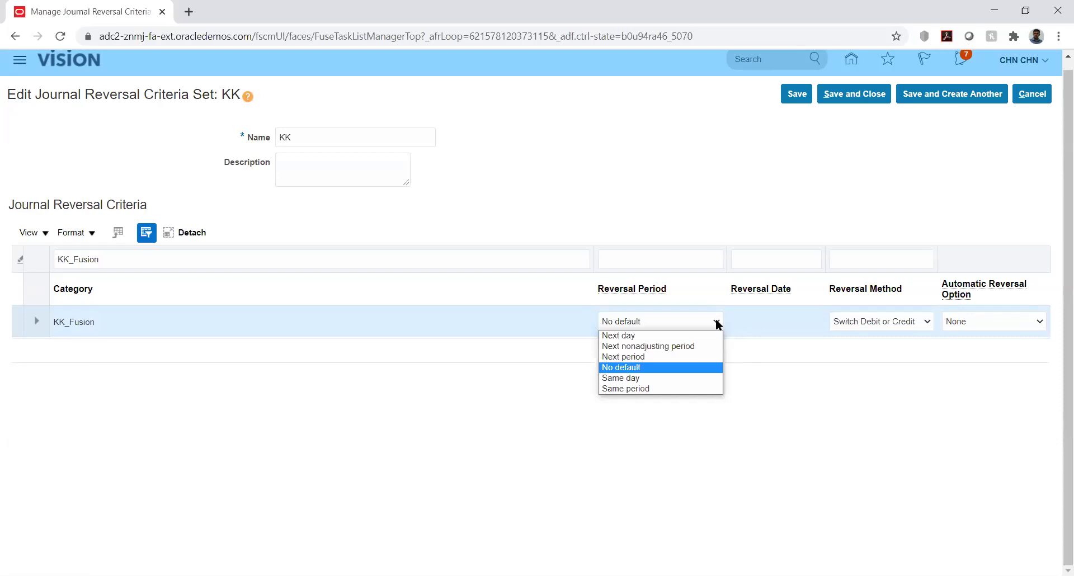
pyautogui.click(781, 370)
pyautogui.click(713, 319)
pyautogui.click(643, 357)
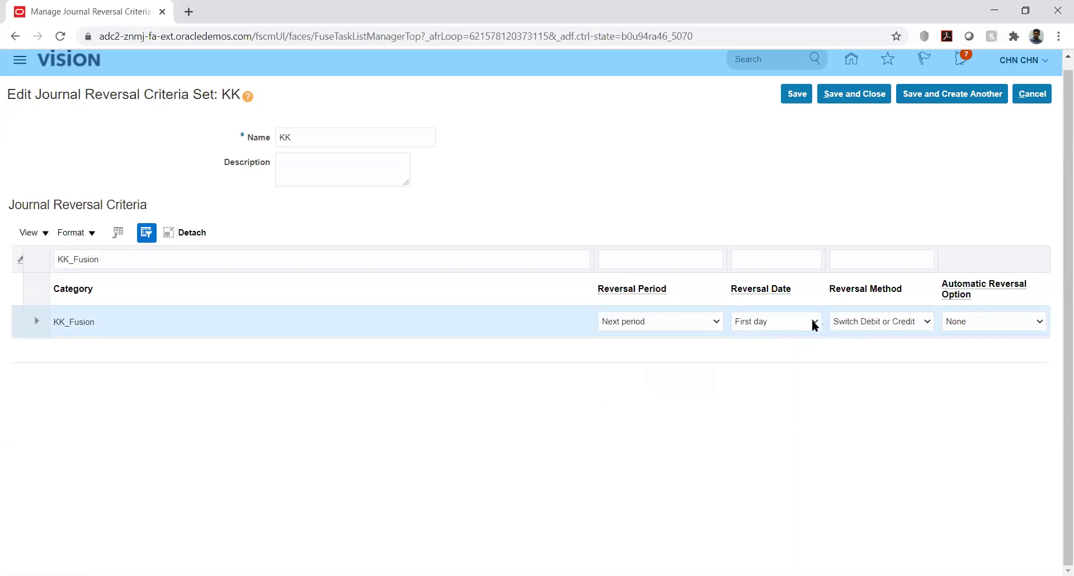
pyautogui.click(909, 322)
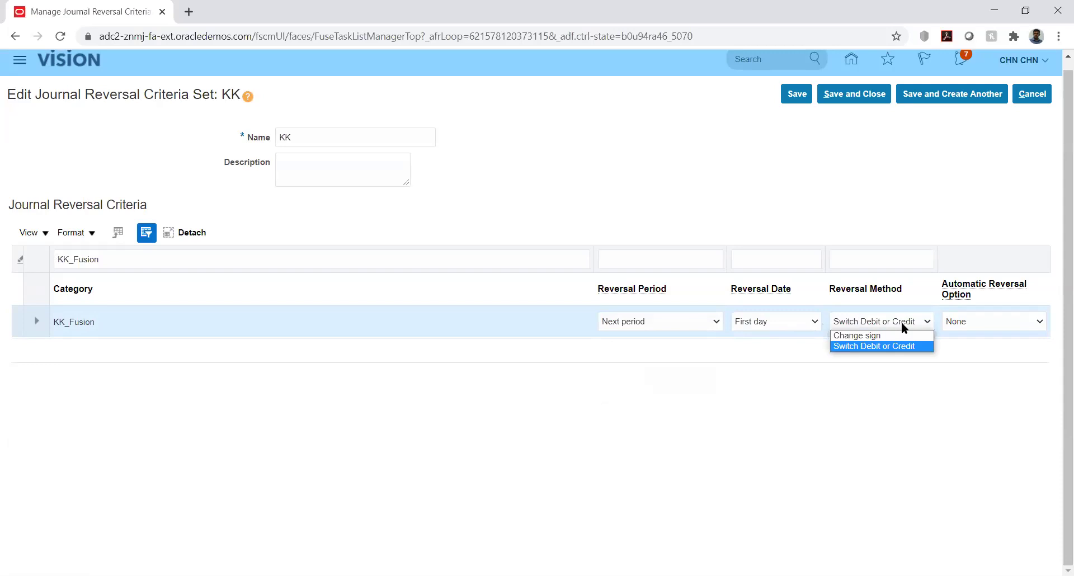
pyautogui.click(901, 321)
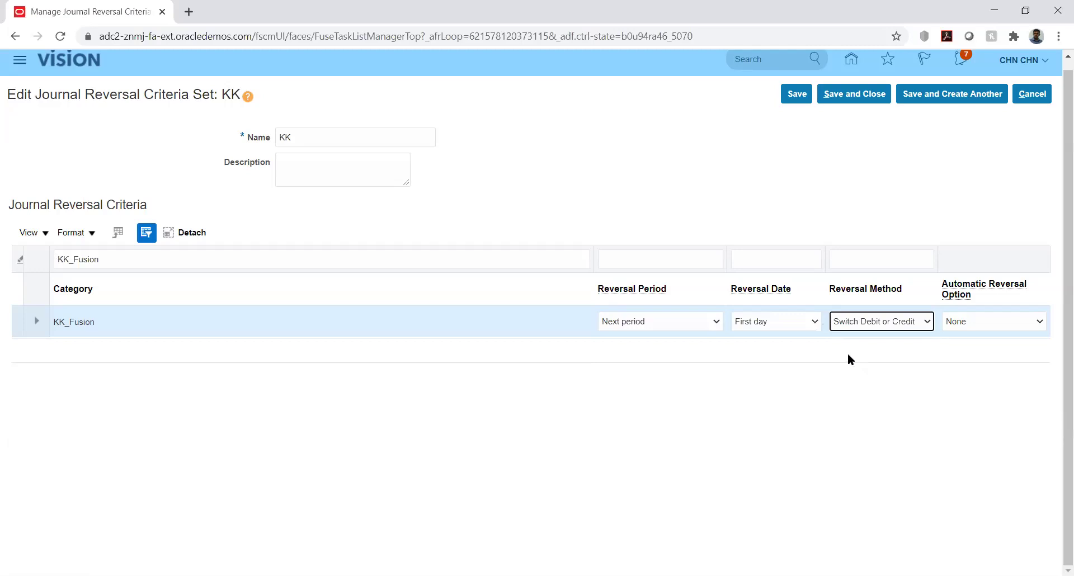
pyautogui.click(1027, 326)
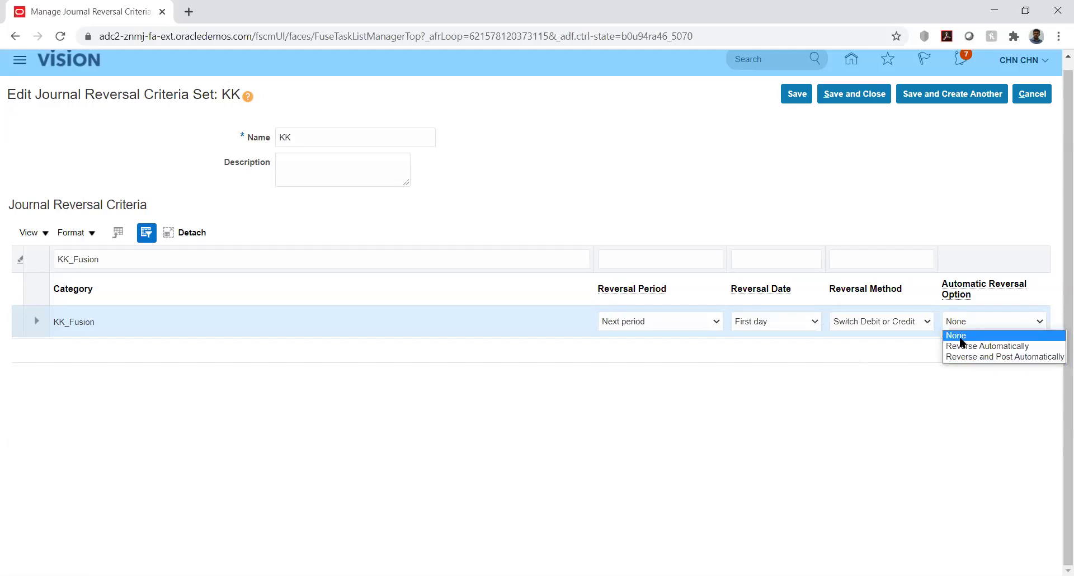
pyautogui.click(838, 378)
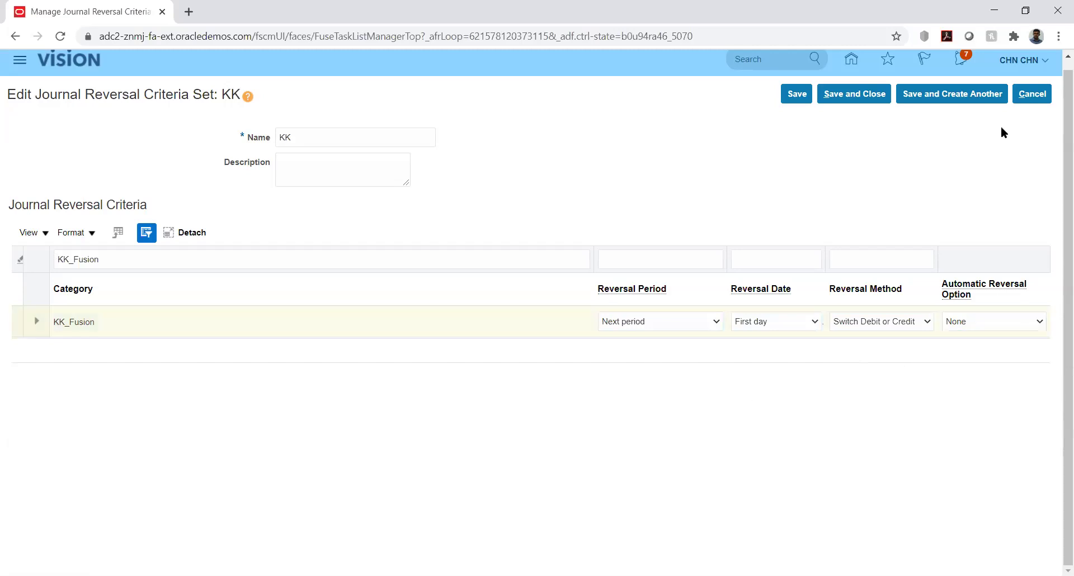
pyautogui.click(1032, 94)
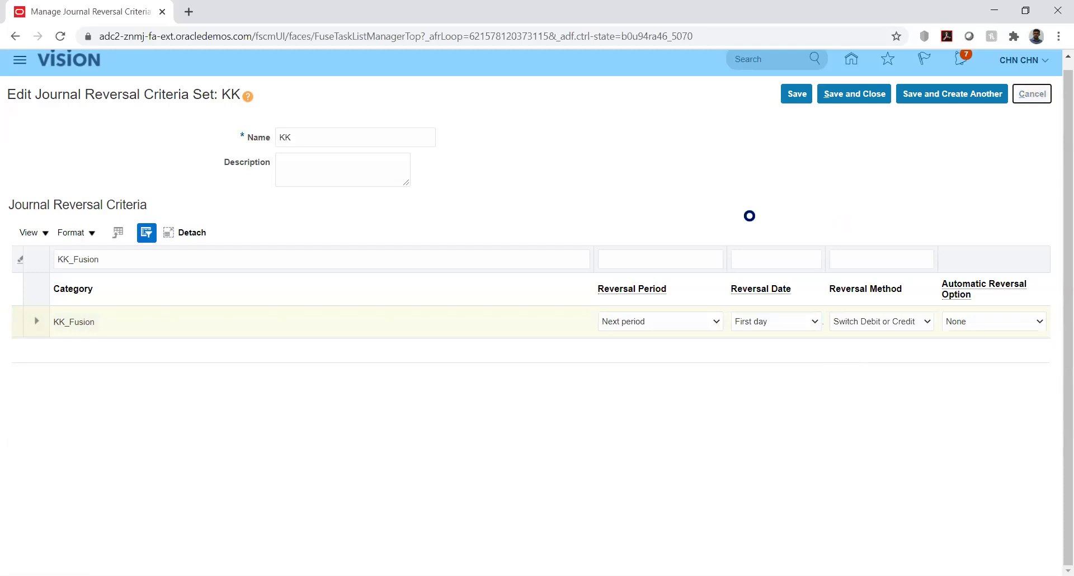
pyautogui.click(1038, 96)
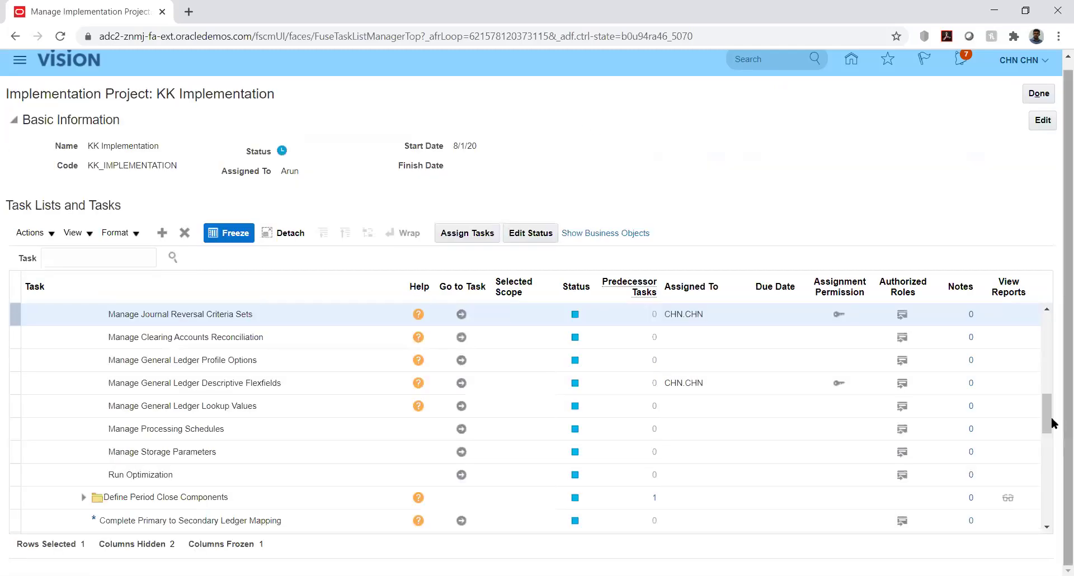
# Expand Define Accounting Configurations and open Specify Ledger Options for KK_Ledger.
pyautogui.moveTo(1048, 422); pyautogui.dragTo(1047, 402)
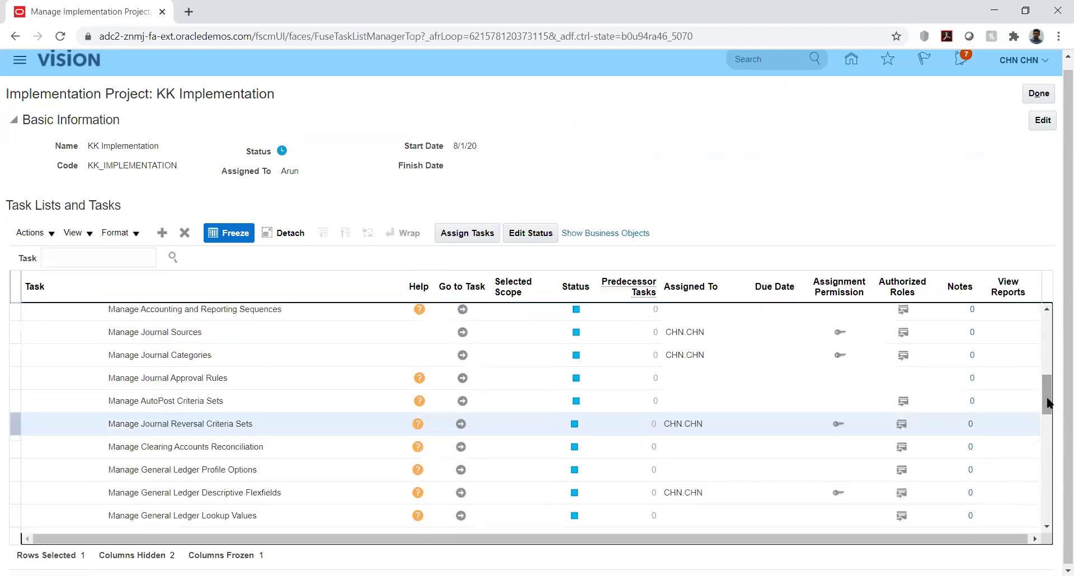
pyautogui.moveTo(1047, 403); pyautogui.dragTo(1048, 360)
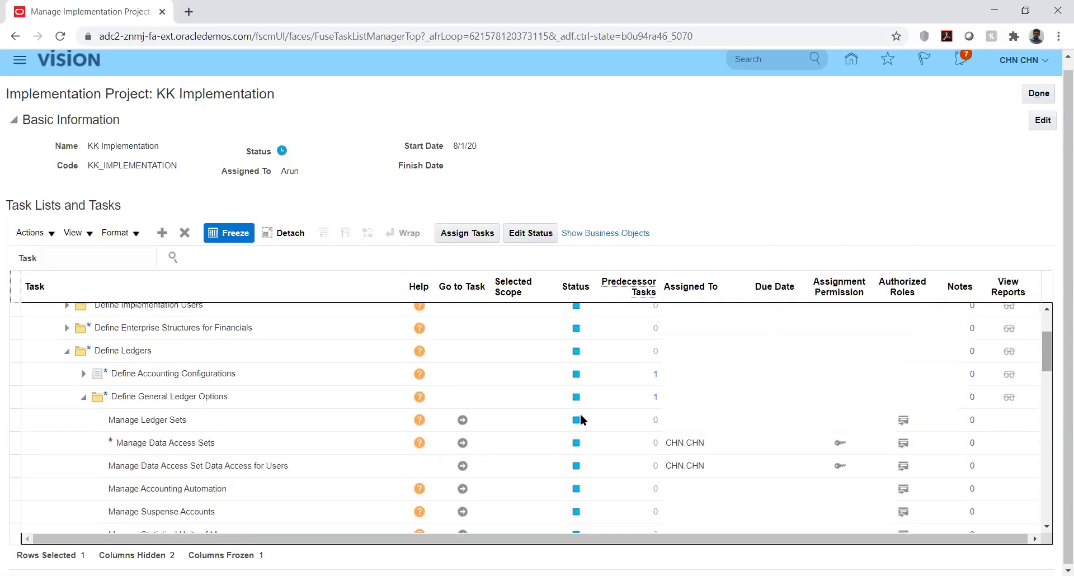
pyautogui.click(110, 373)
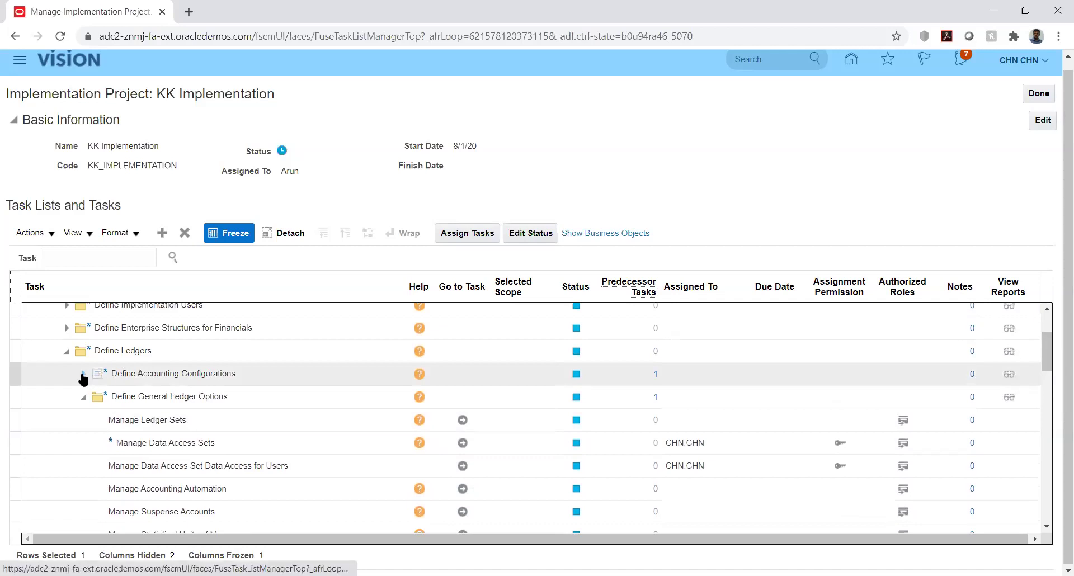
pyautogui.click(83, 379)
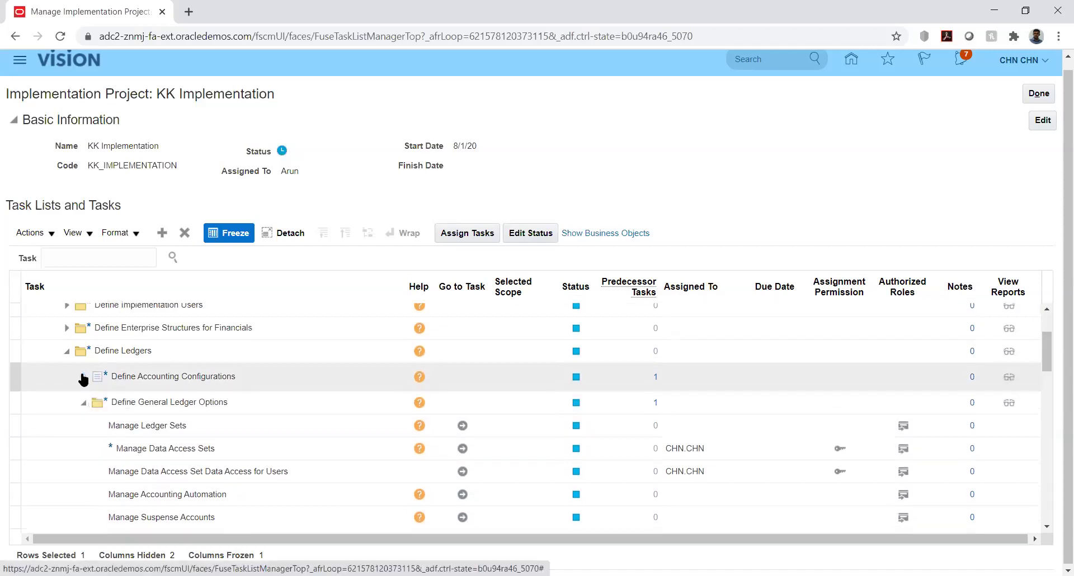
pyautogui.click(139, 431)
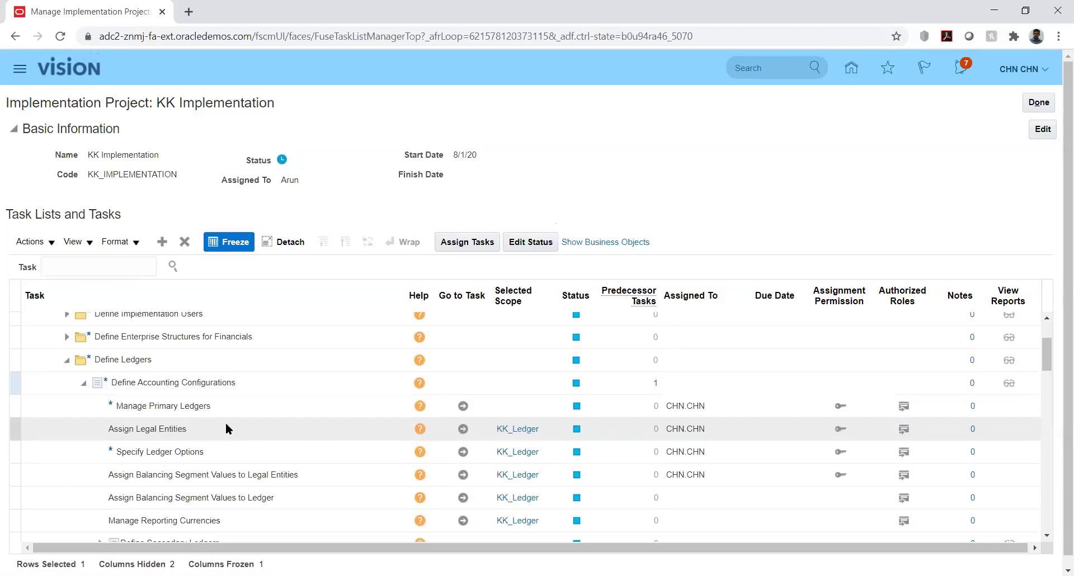
pyautogui.click(267, 458)
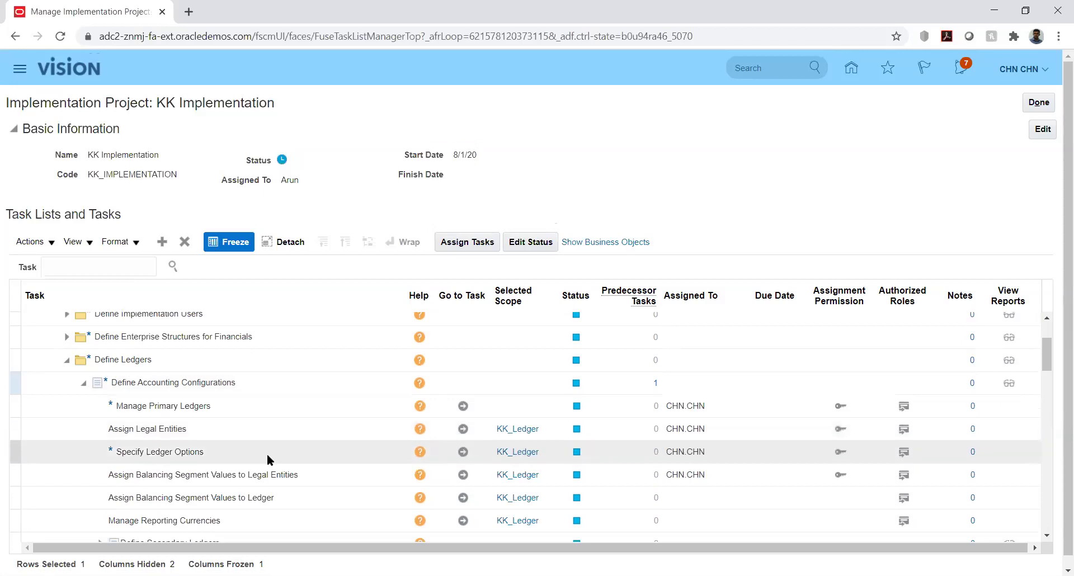
pyautogui.click(463, 451)
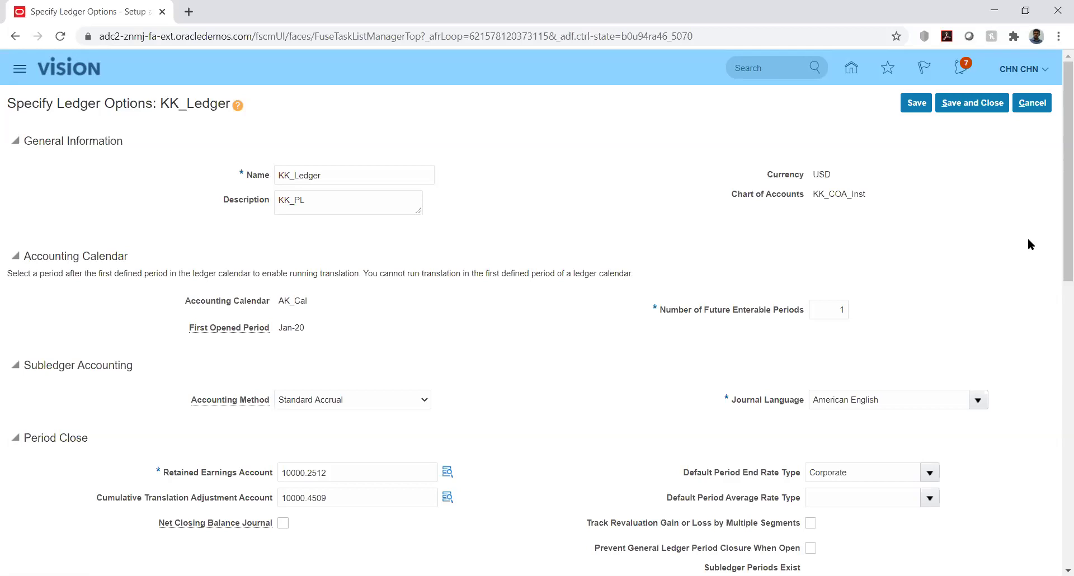
# Review KK_Ledger's options, including Journal Reversal Criteria Set KK, then save and close.
pyautogui.moveTo(1059, 236); pyautogui.dragTo(1058, 469)
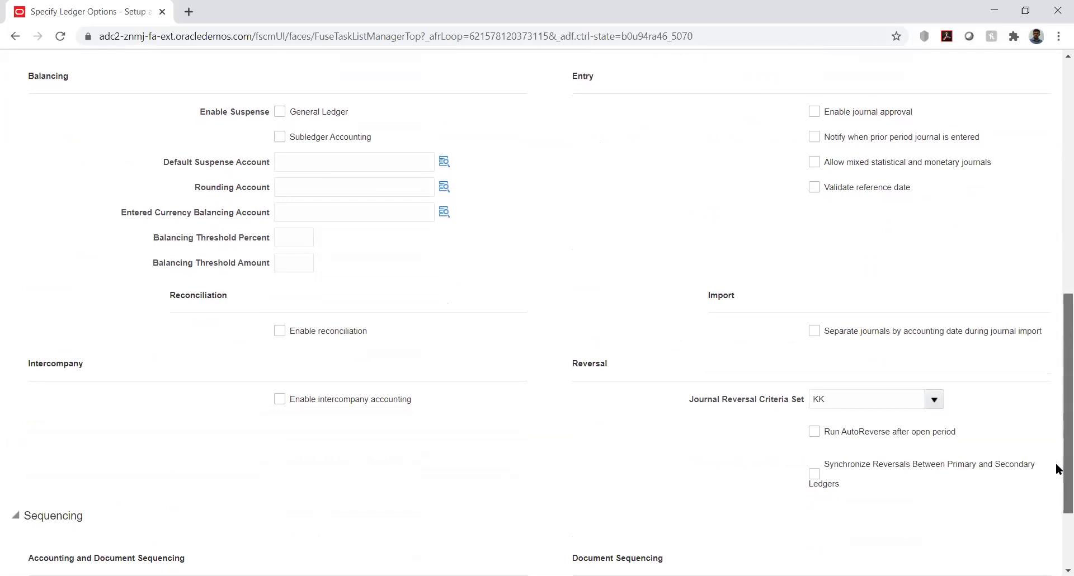
pyautogui.scroll(-3, 1056, 472)
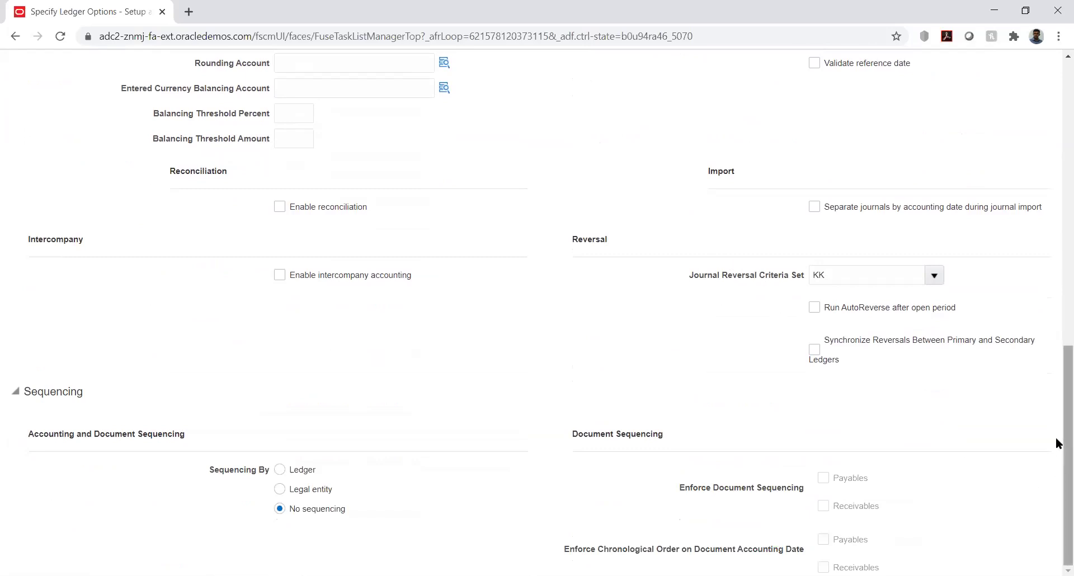
pyautogui.moveTo(1056, 438); pyautogui.dragTo(1056, 159)
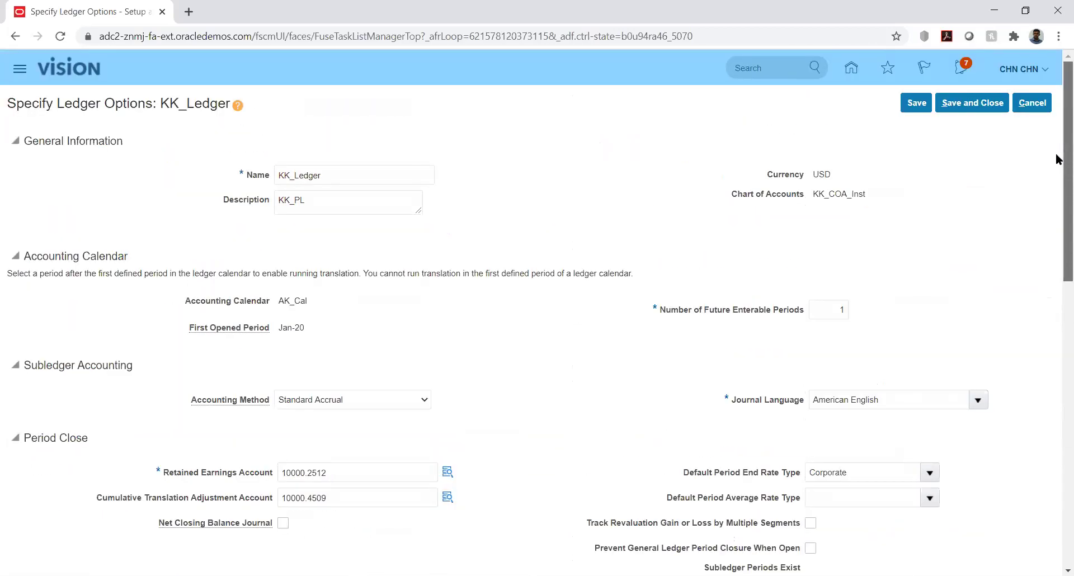
pyautogui.click(971, 102)
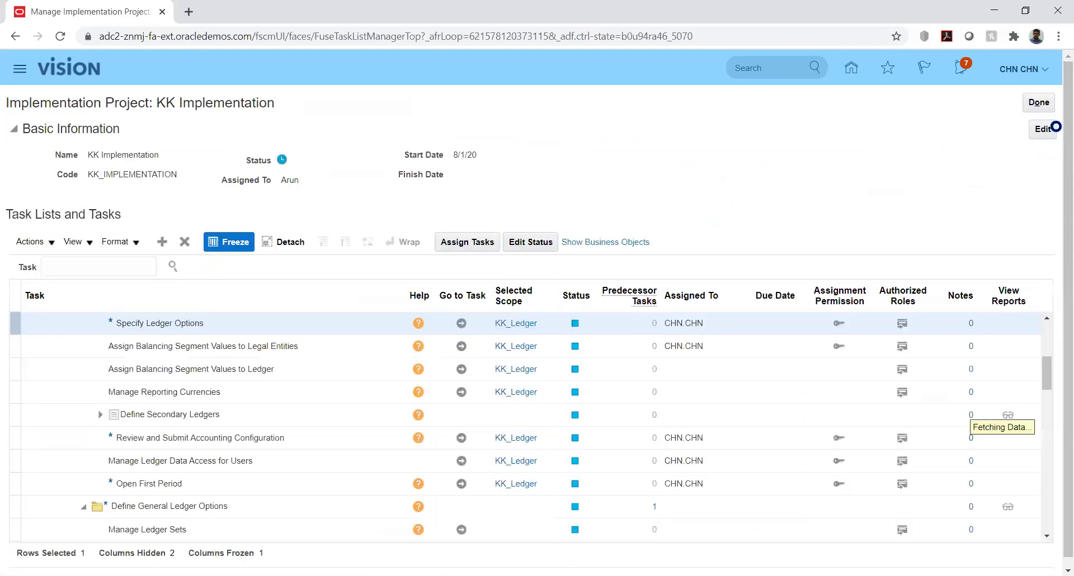
# Reopen KK_Ledger's ledger options, confirm Journal Reversal Criteria Set KK, and save and close.
pyautogui.click(460, 324)
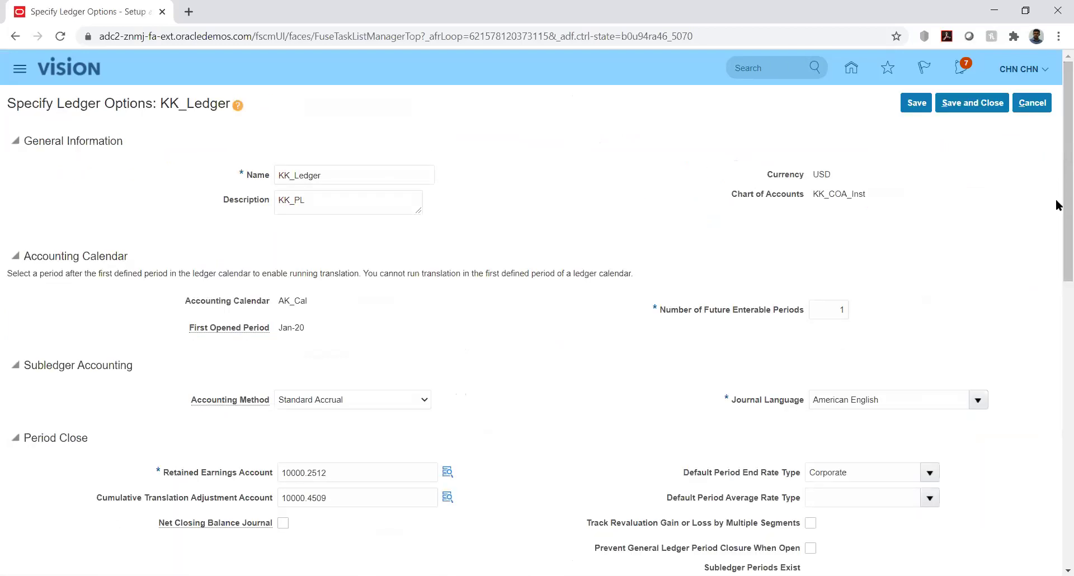
pyautogui.scroll(-10, 1058, 249)
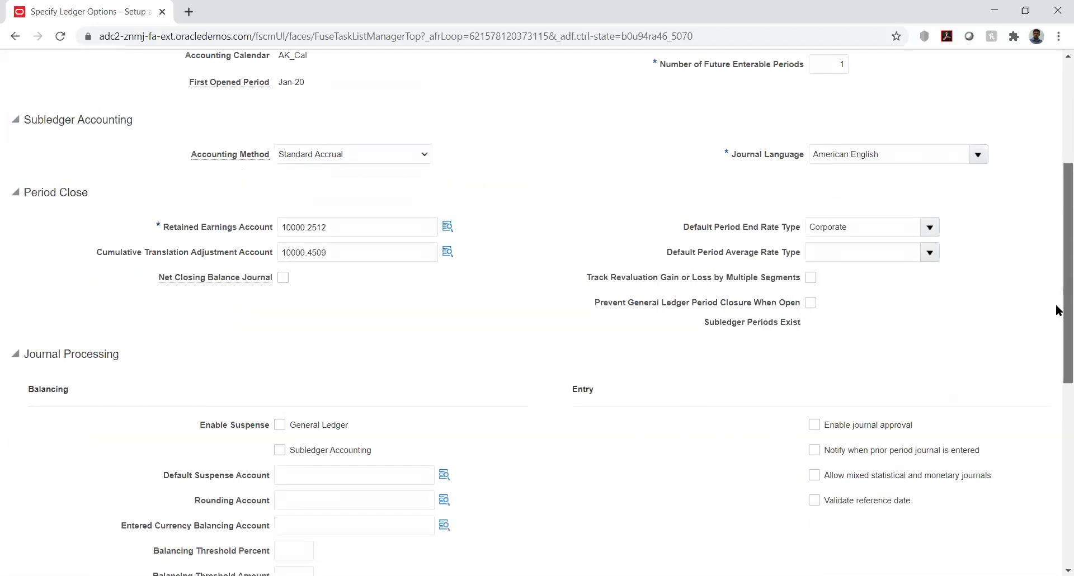
pyautogui.scroll(-2, 1057, 439)
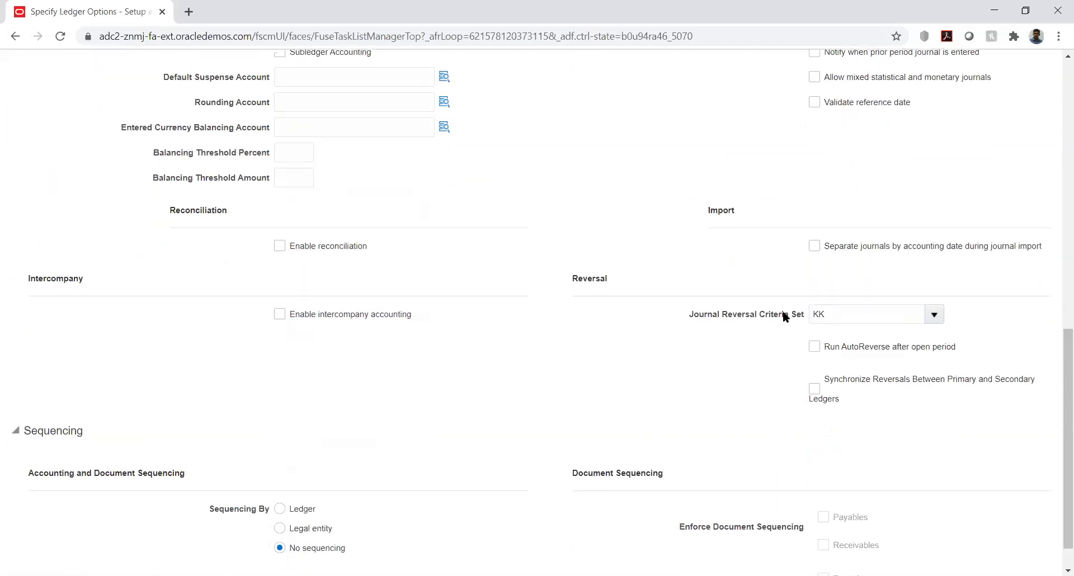
pyautogui.doubleClick(841, 313)
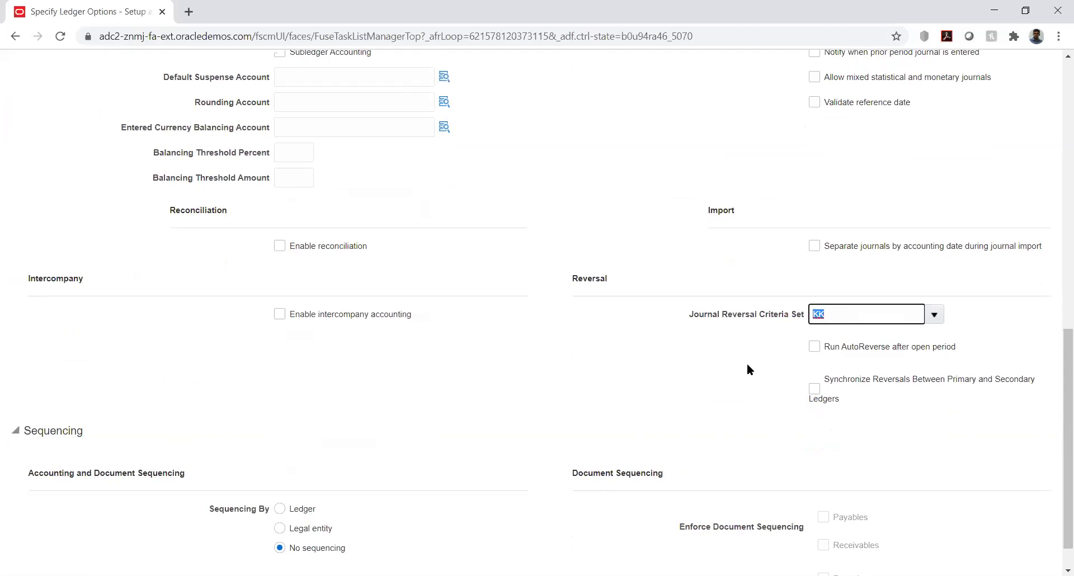
pyautogui.click(747, 364)
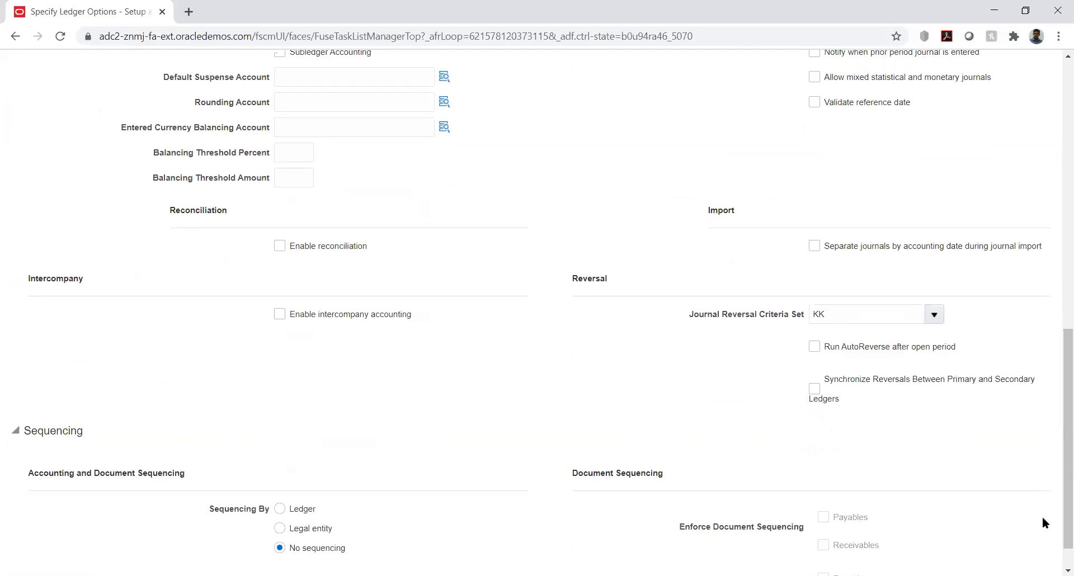
pyautogui.moveTo(1056, 467); pyautogui.dragTo(1057, 61)
pyautogui.click(969, 103)
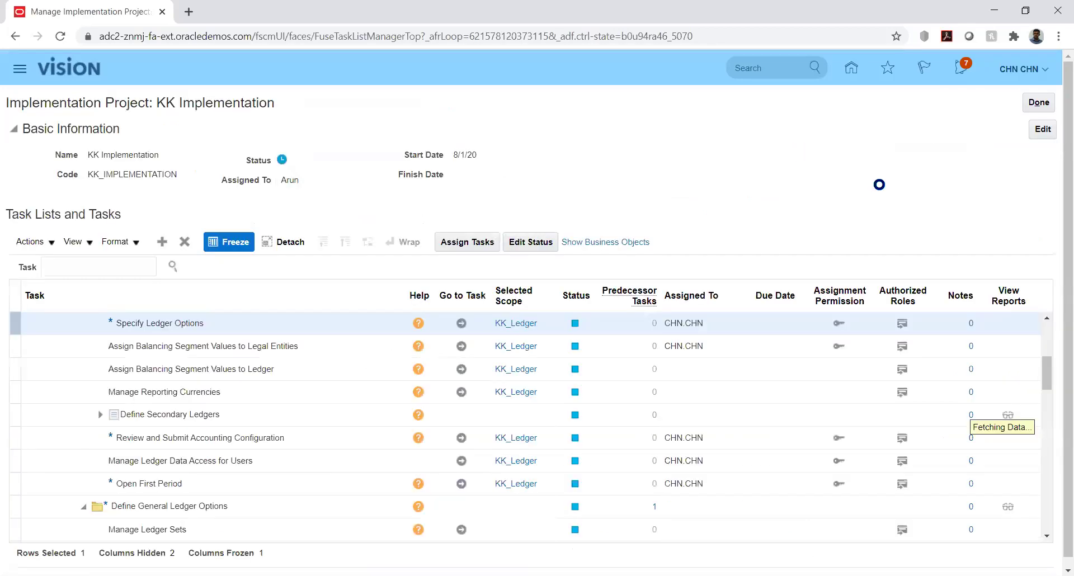
# Exit the KK Implementation project, go Home, and open General Accounting > Journals with its Tasks panel.
pyautogui.click(1034, 101)
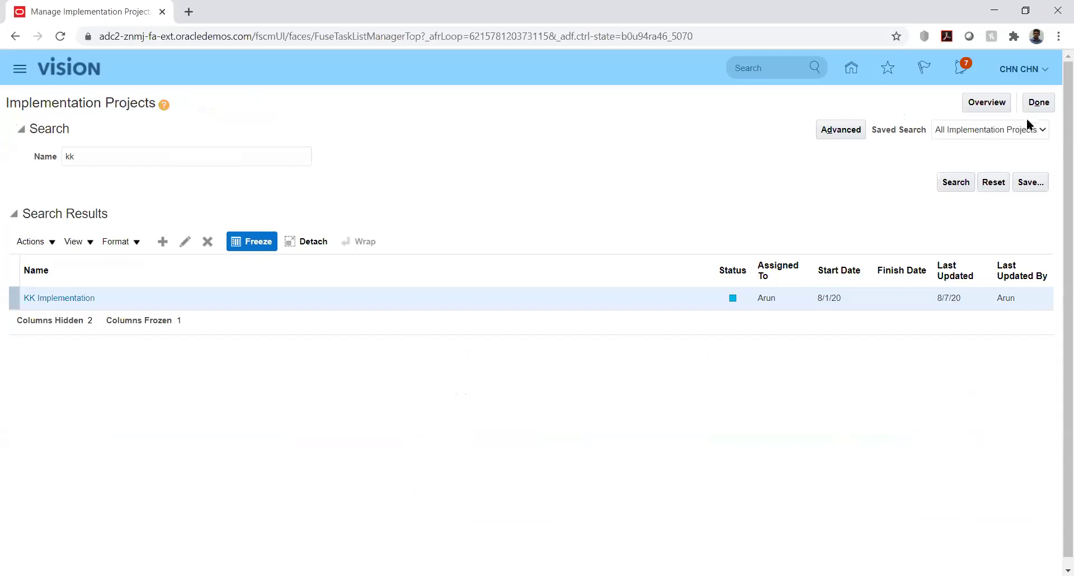
pyautogui.click(1035, 104)
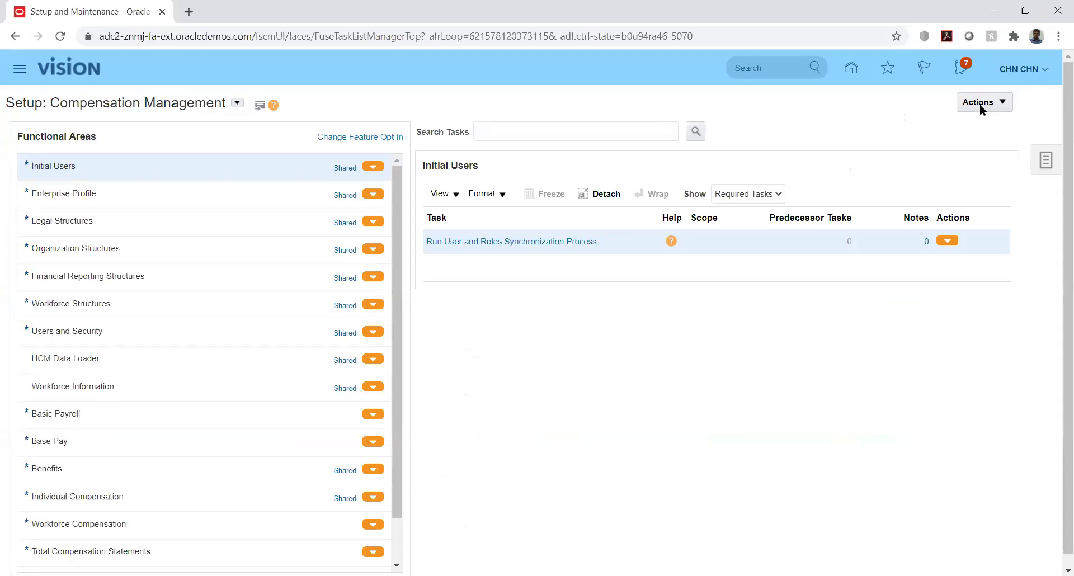
pyautogui.click(850, 68)
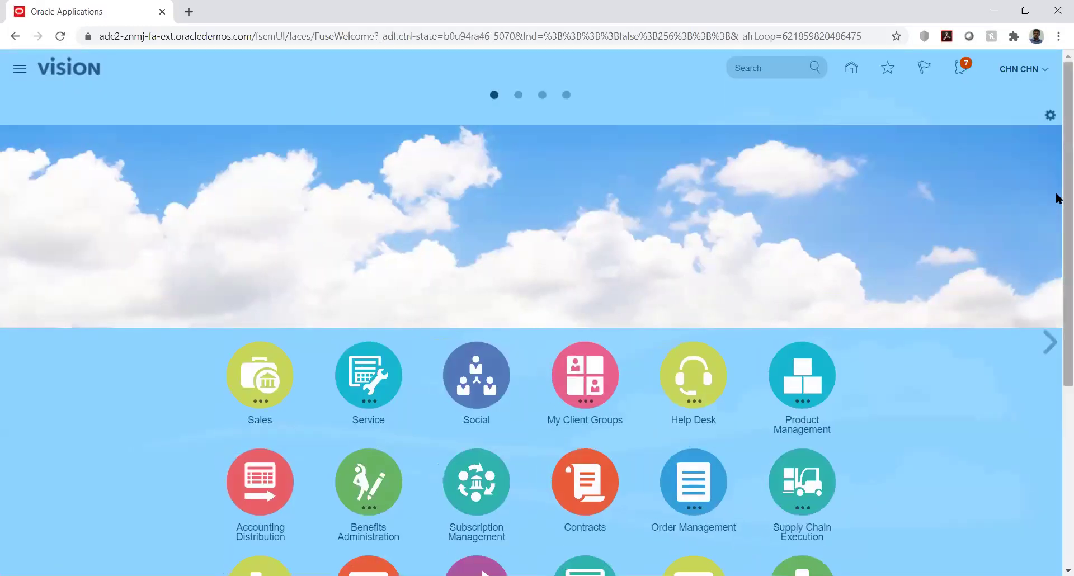
pyautogui.moveTo(1058, 196); pyautogui.dragTo(1057, 400)
pyautogui.click(373, 299)
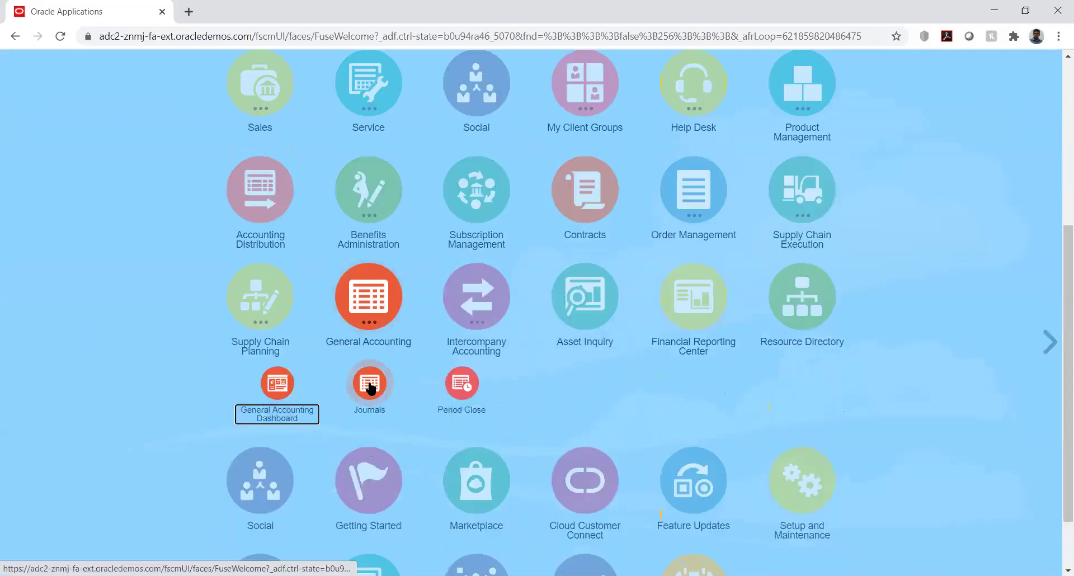
pyautogui.click(369, 383)
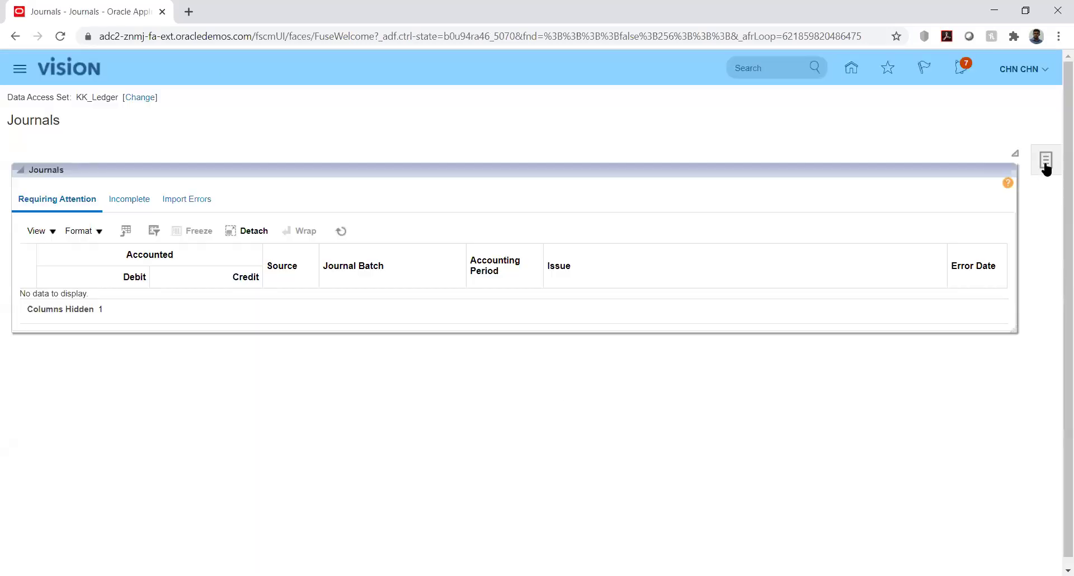
pyautogui.click(1045, 164)
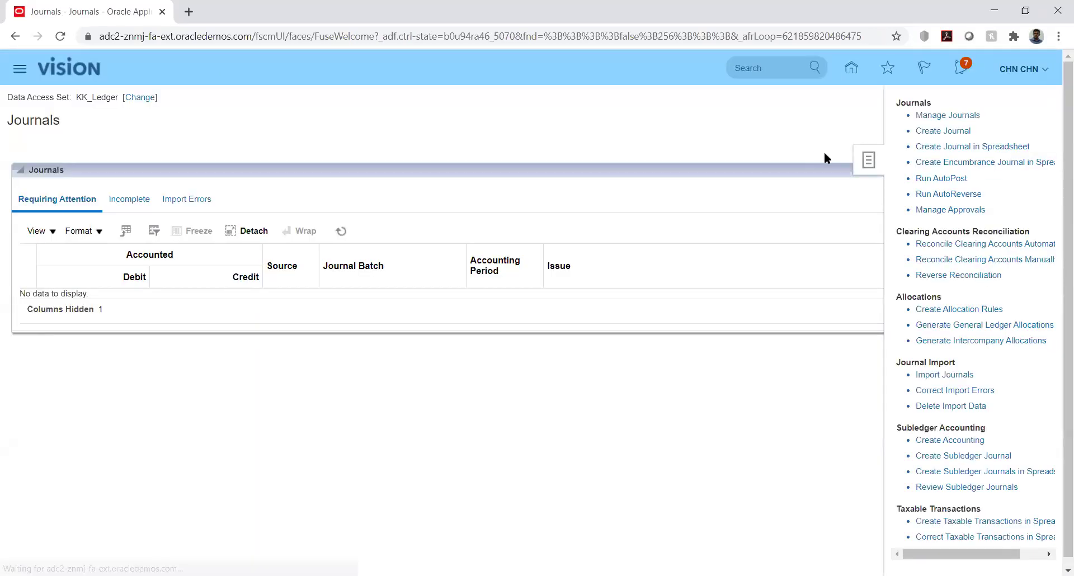
# Start a new journal and enter 6090 as the batch and journal names.
pyautogui.click(945, 132)
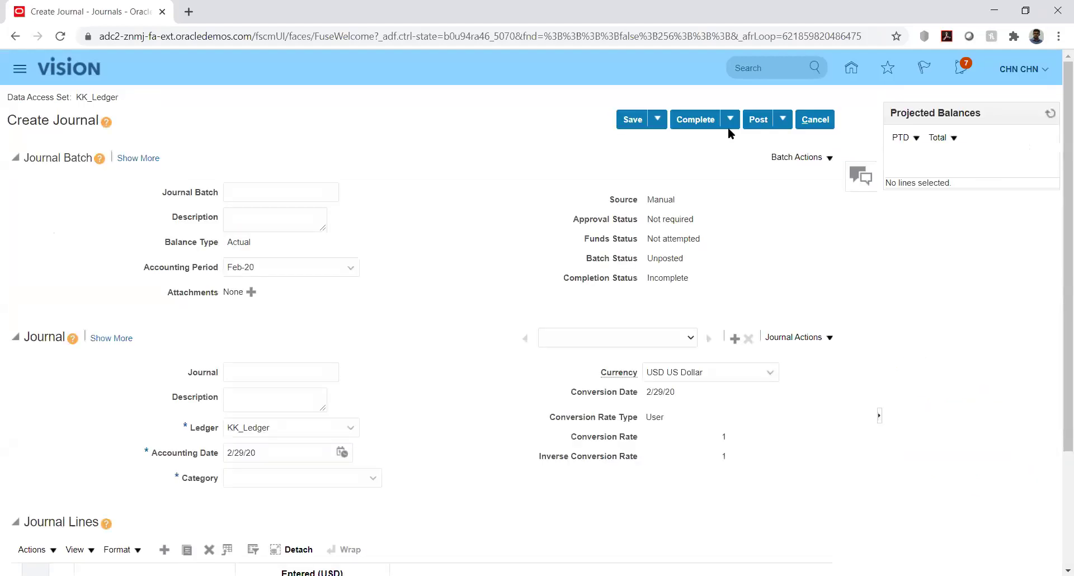
pyautogui.click(289, 194)
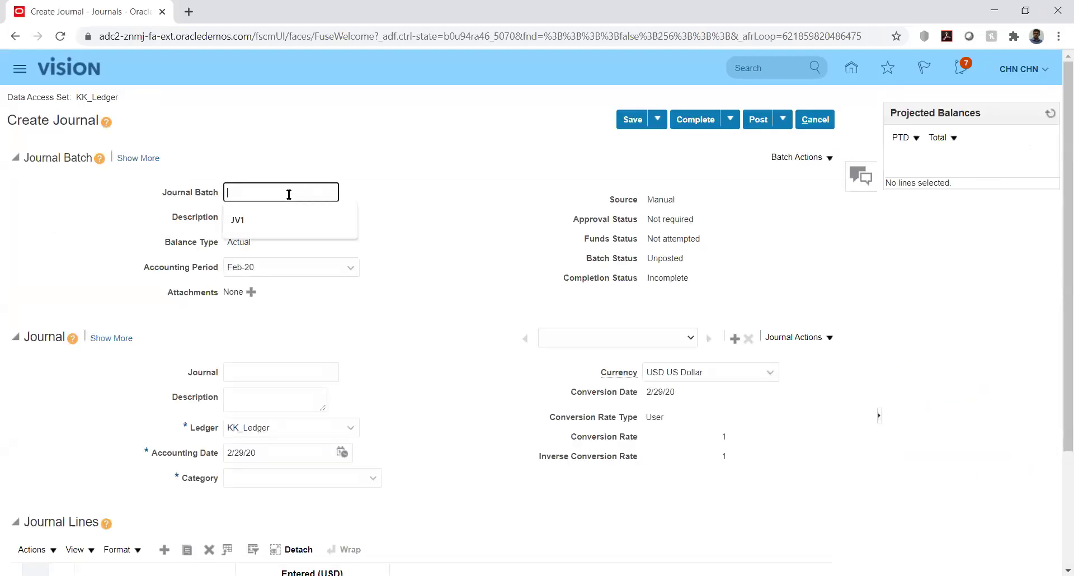
pyautogui.write('6090')
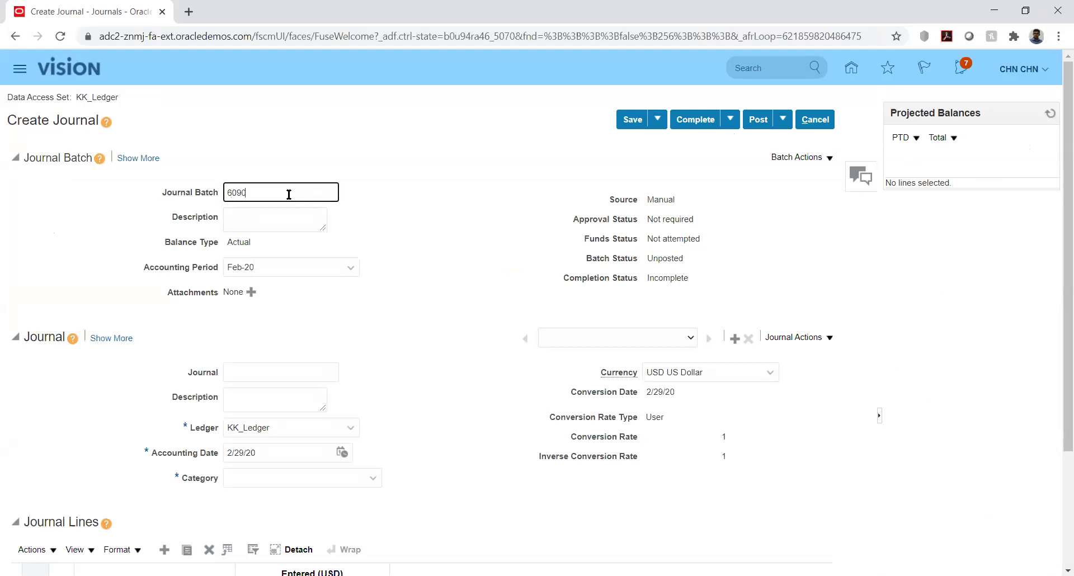
pyautogui.click(278, 370)
pyautogui.write('6090')
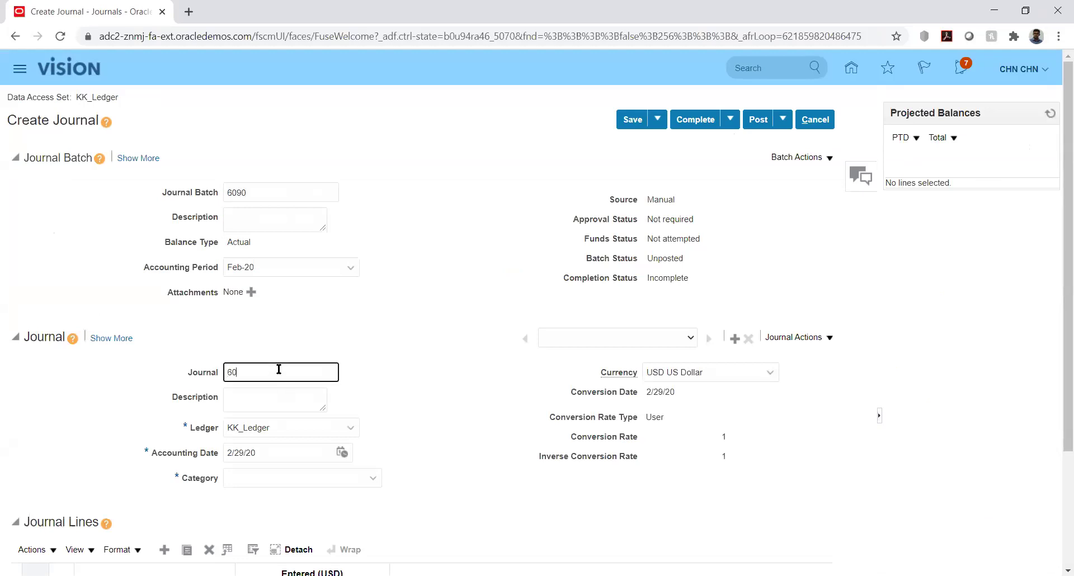
pyautogui.click(428, 370)
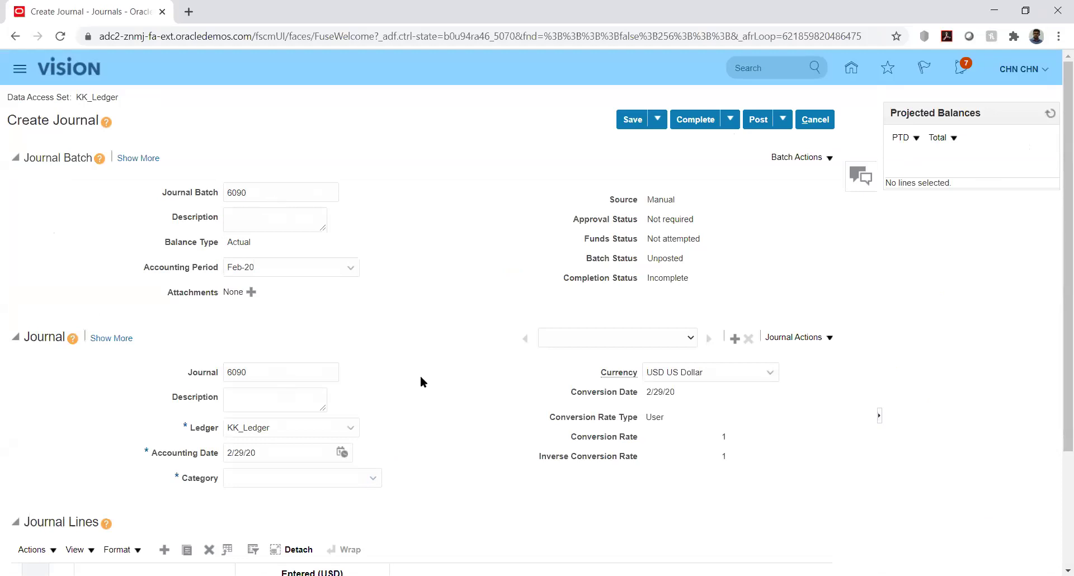
# Delete 6090 from the Journal Batch and Journal name fields.
pyautogui.doubleClick(256, 191)
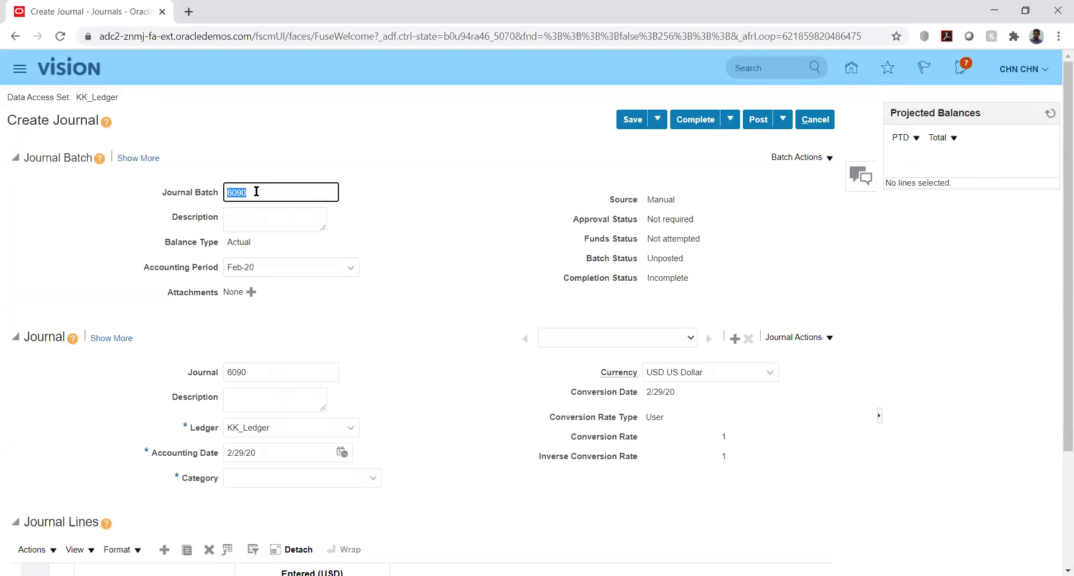
pyautogui.press('BackSpace')
pyautogui.press('Tab')
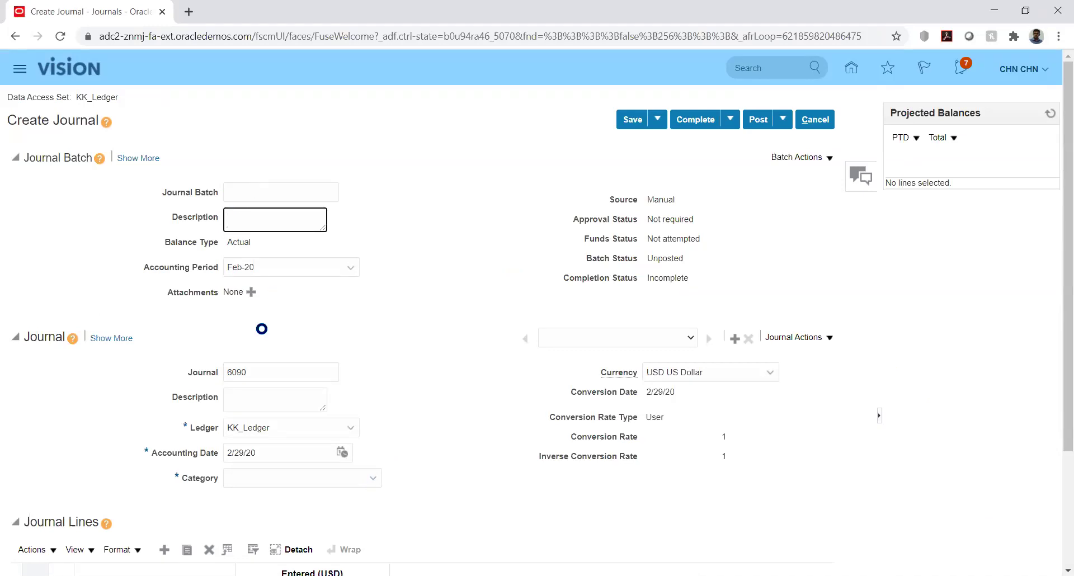
pyautogui.doubleClick(263, 370)
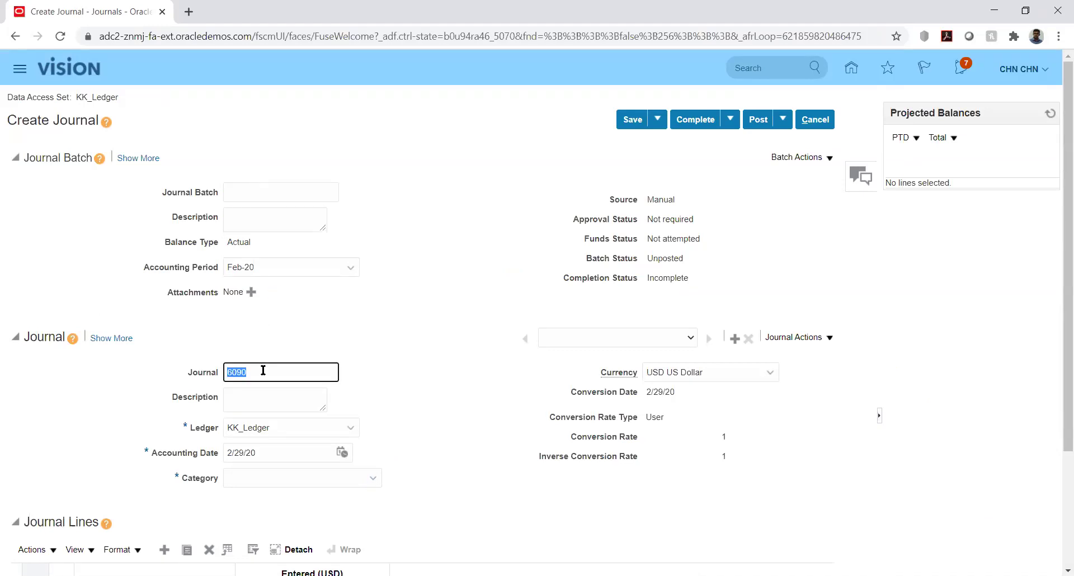
pyautogui.press('BackSpace')
pyautogui.press('Tab')
pyautogui.click(464, 375)
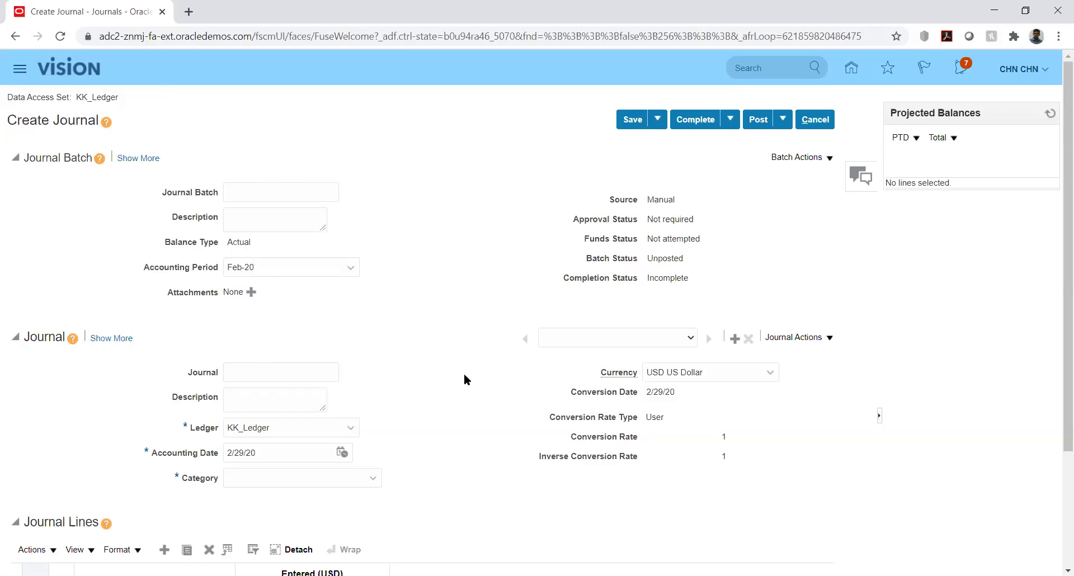
# Enter line 1 with account 10000.1223 and a debit of 1250.
pyautogui.scroll(-3, 1059, 218)
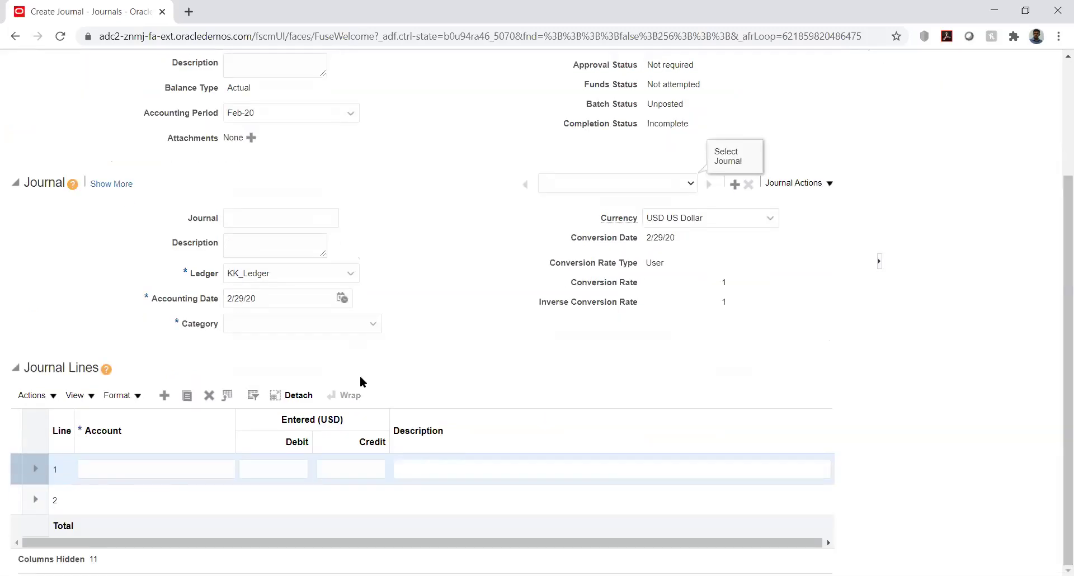
pyautogui.click(113, 460)
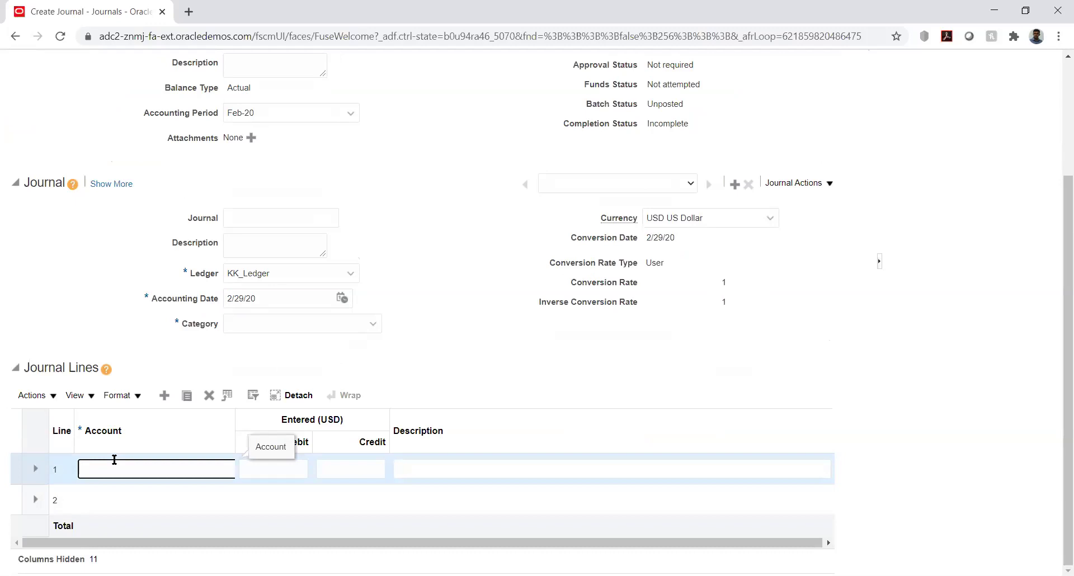
pyautogui.write('100')
pyautogui.write('00')
pyautogui.write('.1')
pyautogui.write('22')
pyautogui.write('3')
pyautogui.press('Tab')
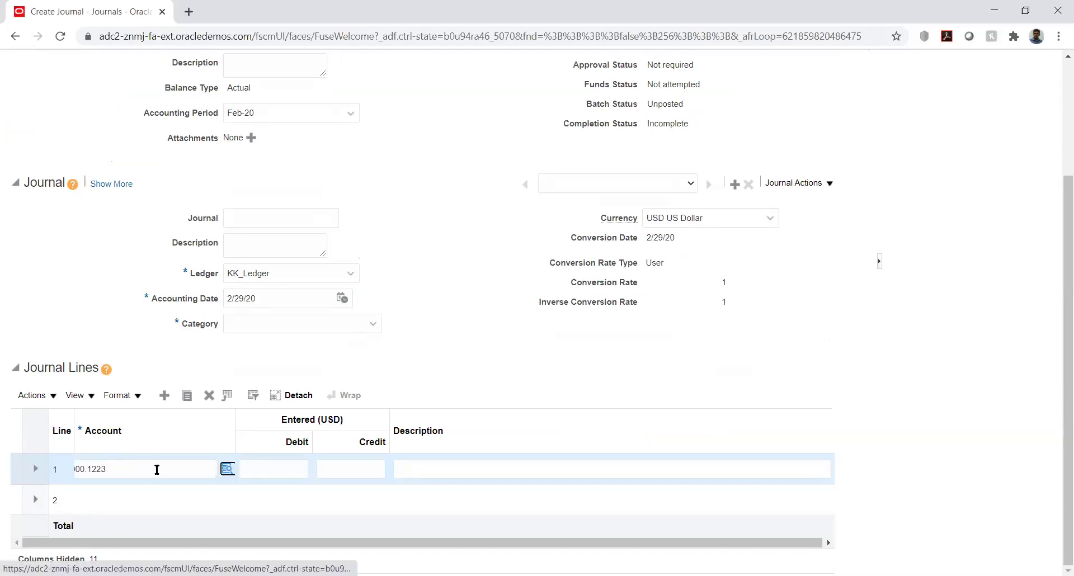
pyautogui.press('Tab')
pyautogui.write('12')
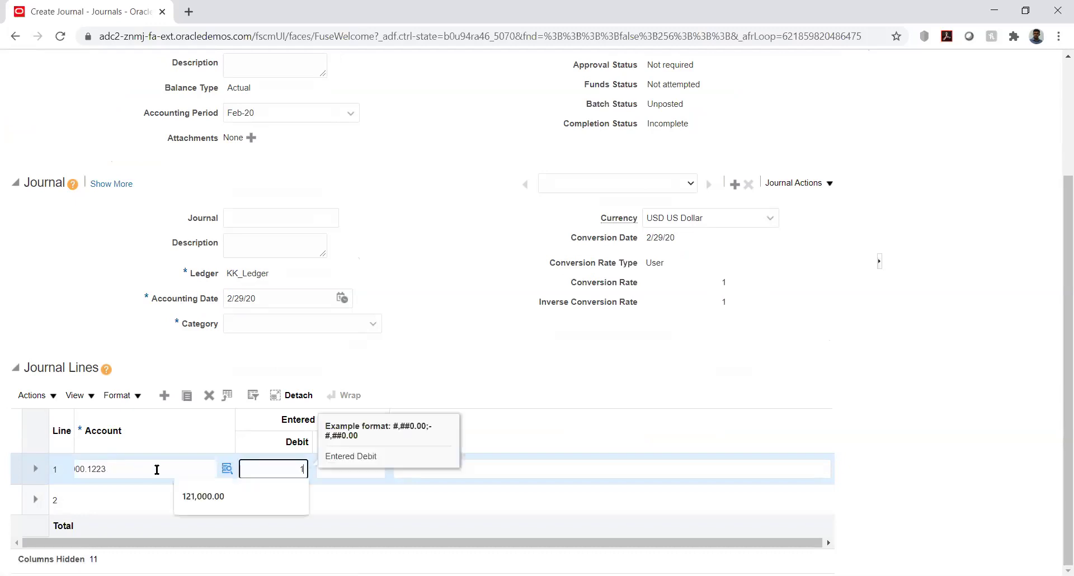
pyautogui.press('Tab')
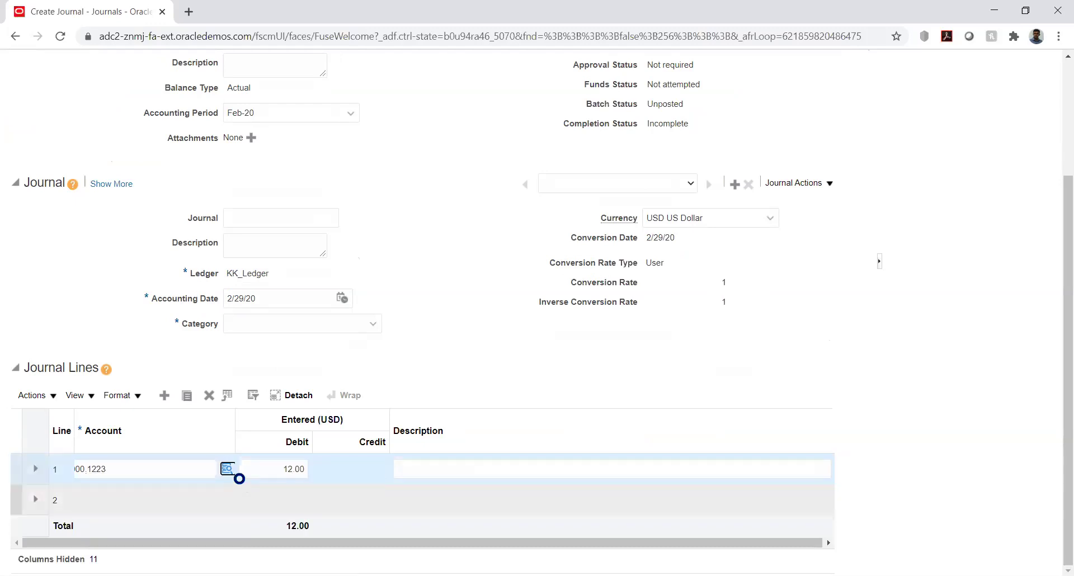
pyautogui.click(292, 469)
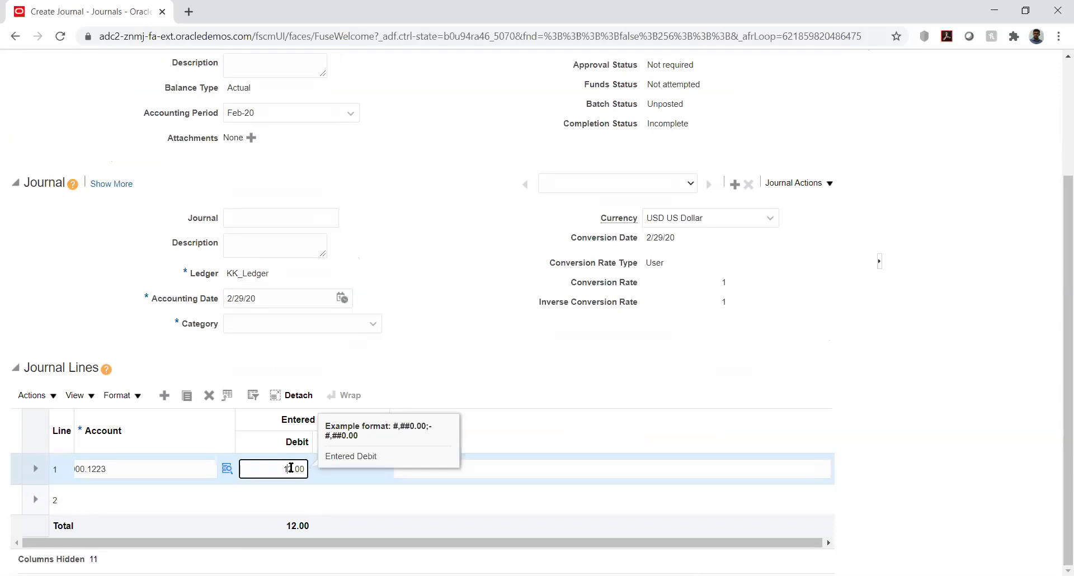
pyautogui.write('50')
pyautogui.press('Tab')
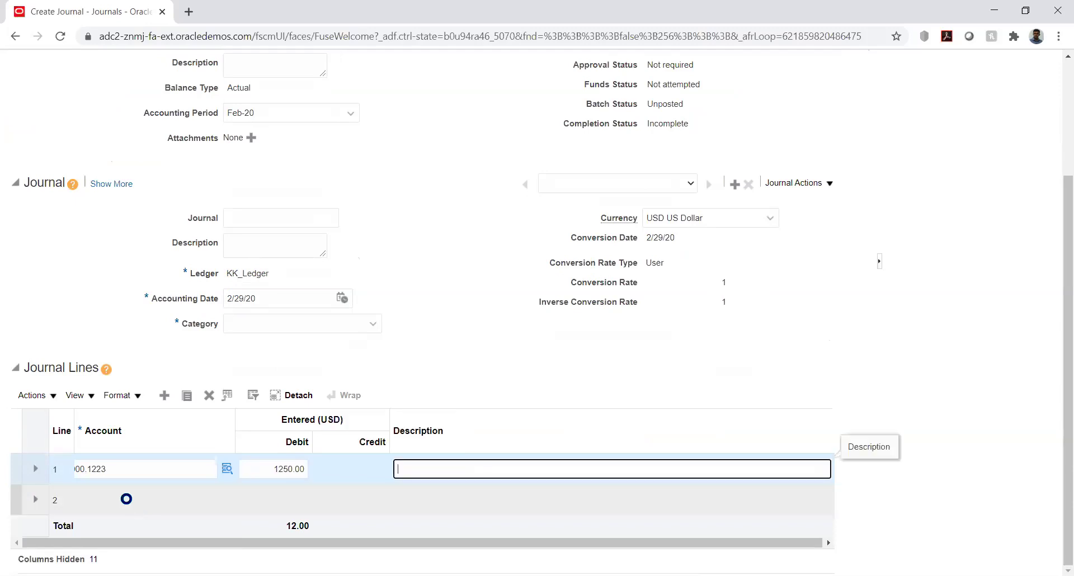
pyautogui.click(126, 499)
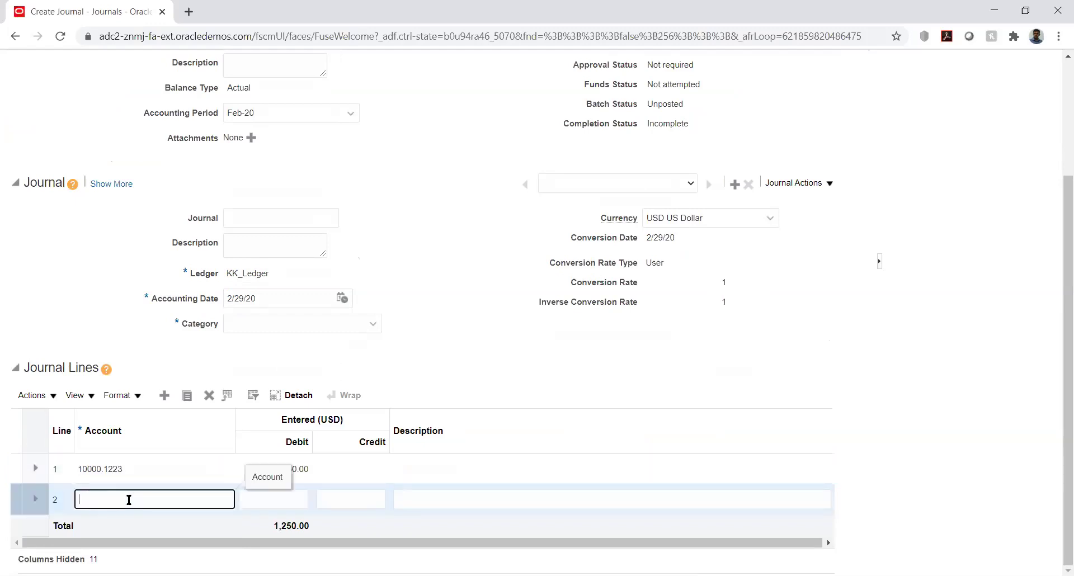
# Give line 2 account 10000.2000 from the KK_ACC segment lookup and a 1250 credit.
pyautogui.write('10000')
pyautogui.write('.')
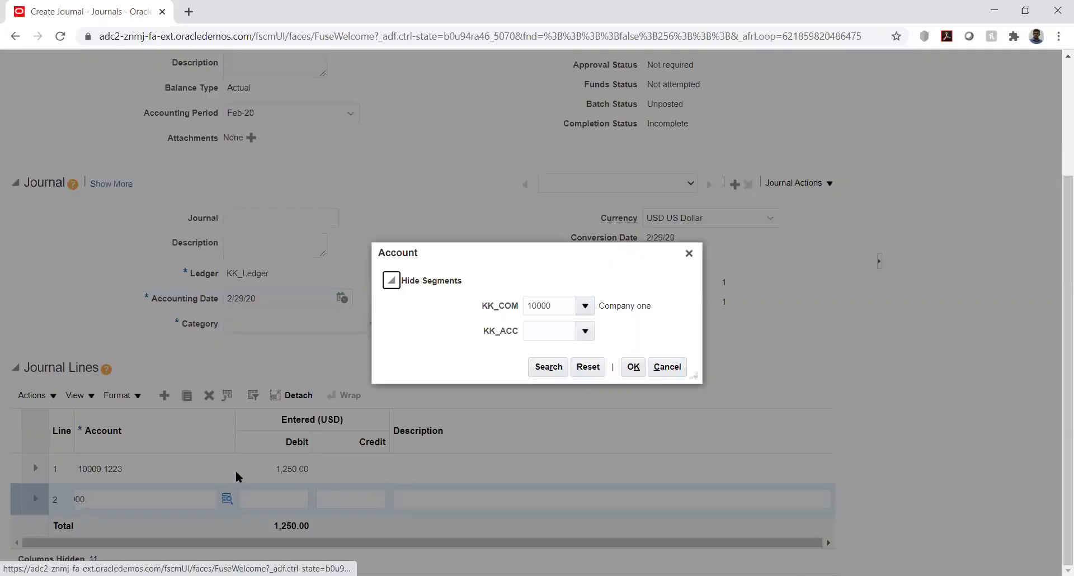
pyautogui.click(552, 334)
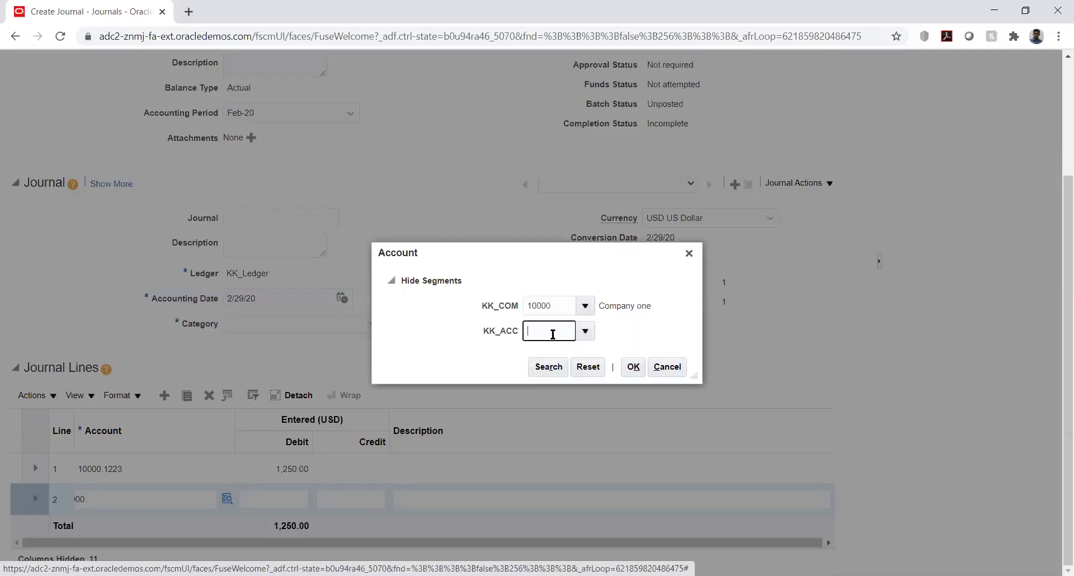
pyautogui.write('2')
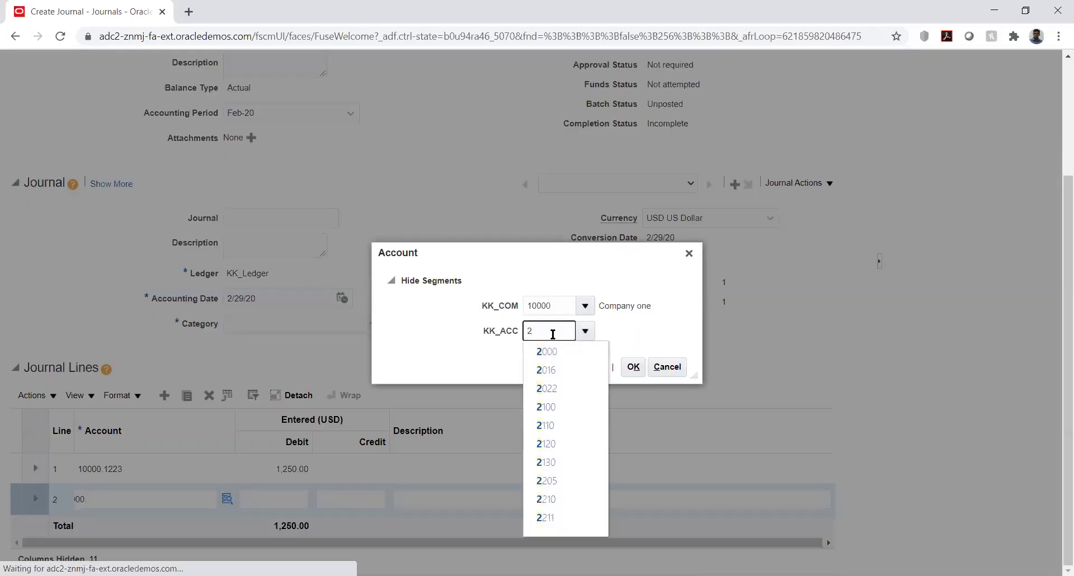
pyautogui.click(552, 352)
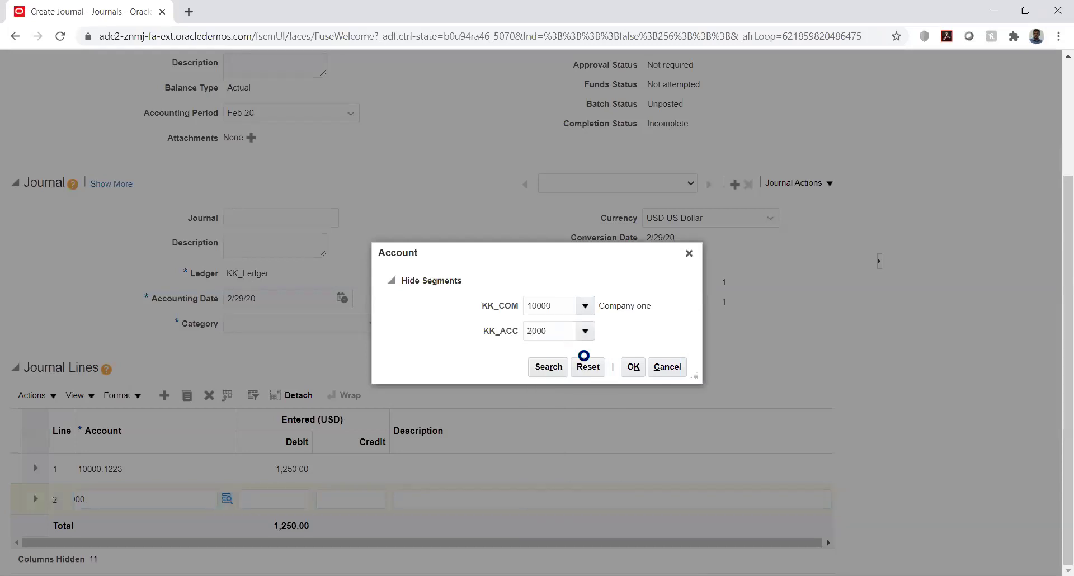
pyautogui.click(634, 370)
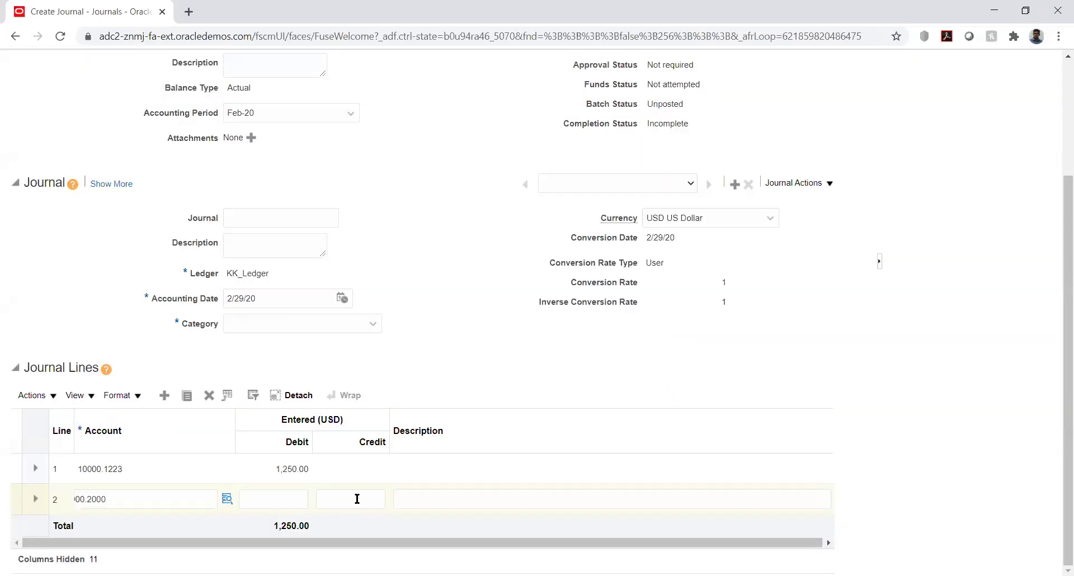
pyautogui.click(357, 499)
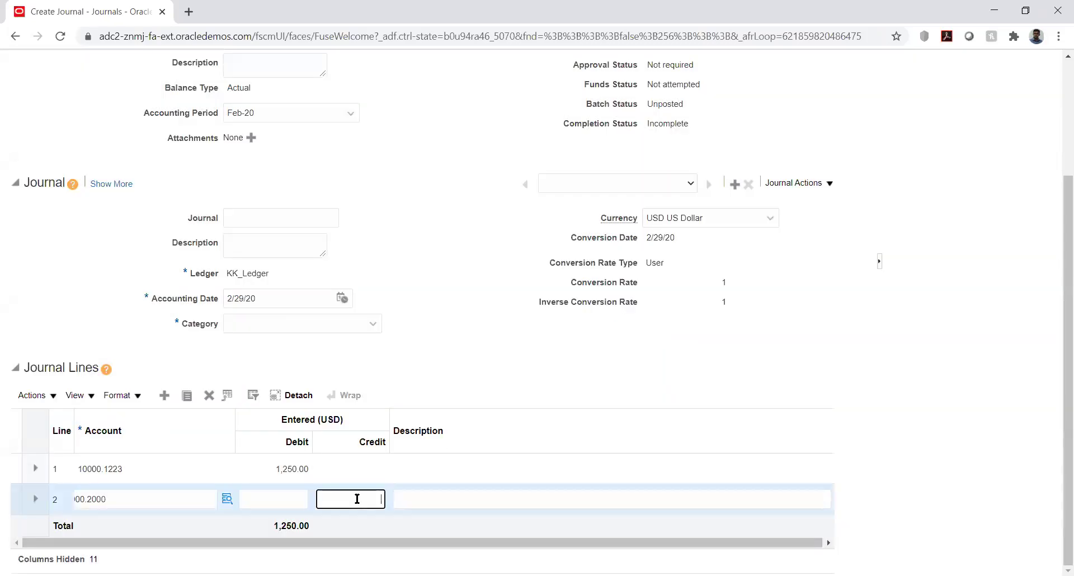
pyautogui.write('1250')
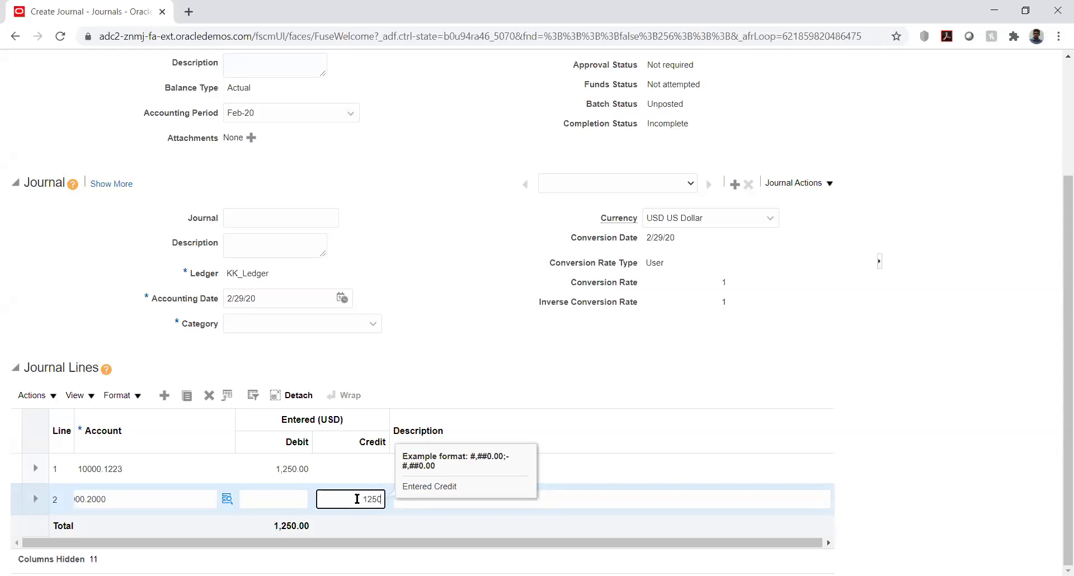
pyautogui.press('Tab')
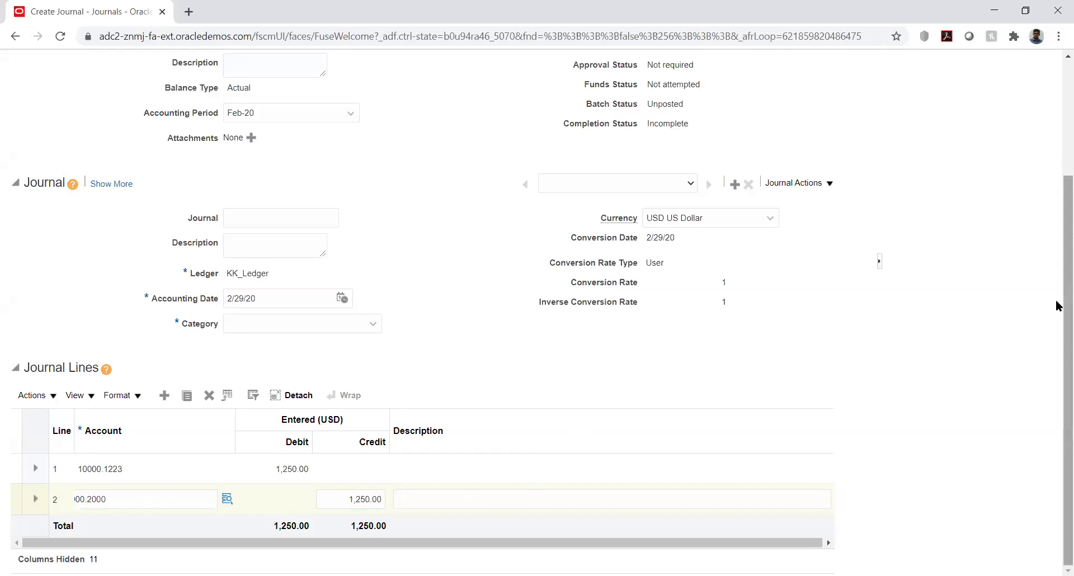
# Set the journal category to KK_Fusion, post the journal, acknowledge the confirmation, and close it.
pyautogui.moveTo(1055, 276); pyautogui.dragTo(1056, 162)
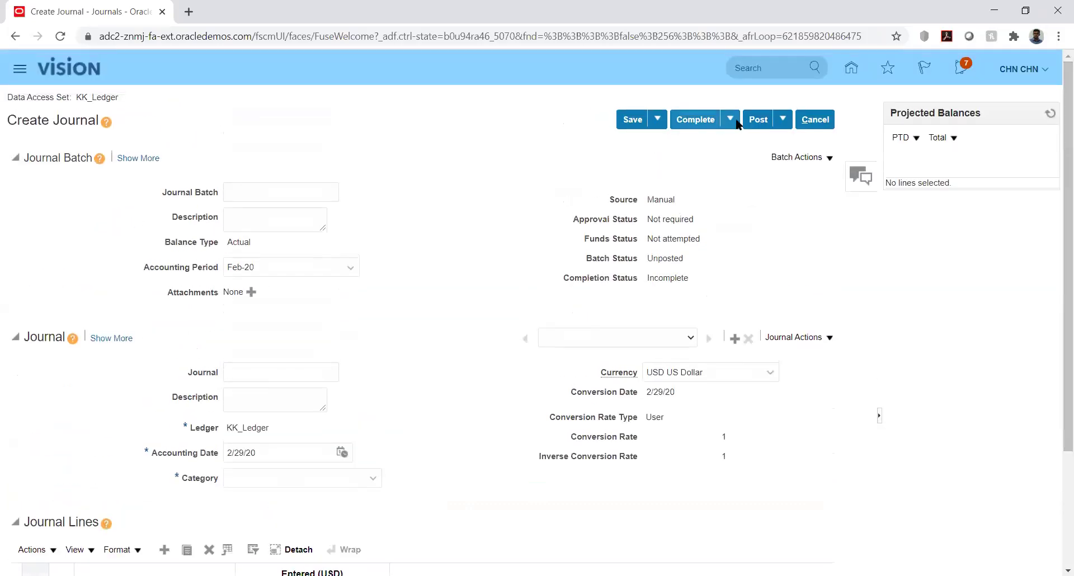
pyautogui.click(759, 122)
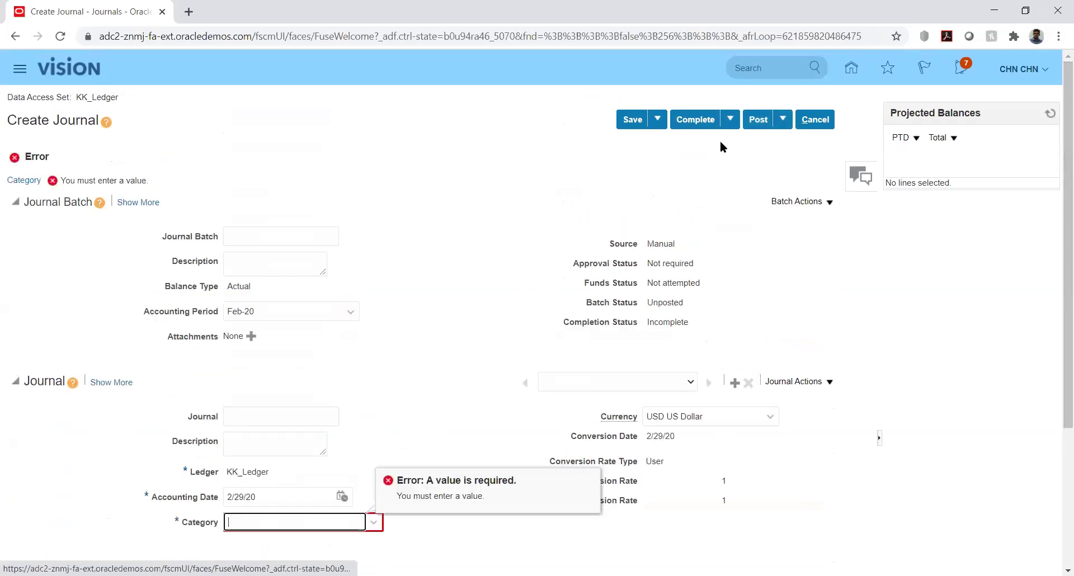
pyautogui.write('K')
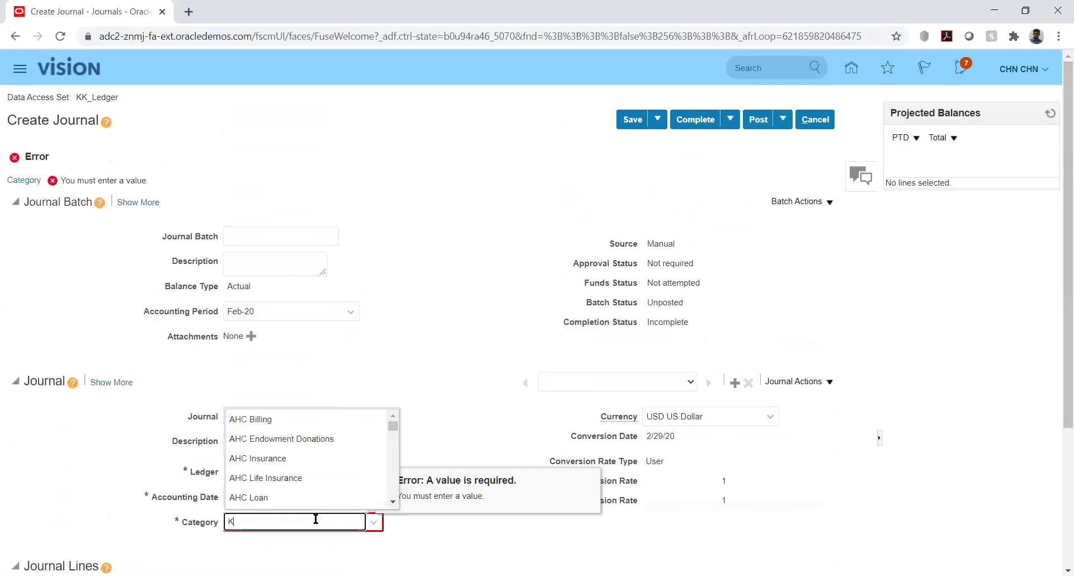
pyautogui.write('K')
pyautogui.click(306, 538)
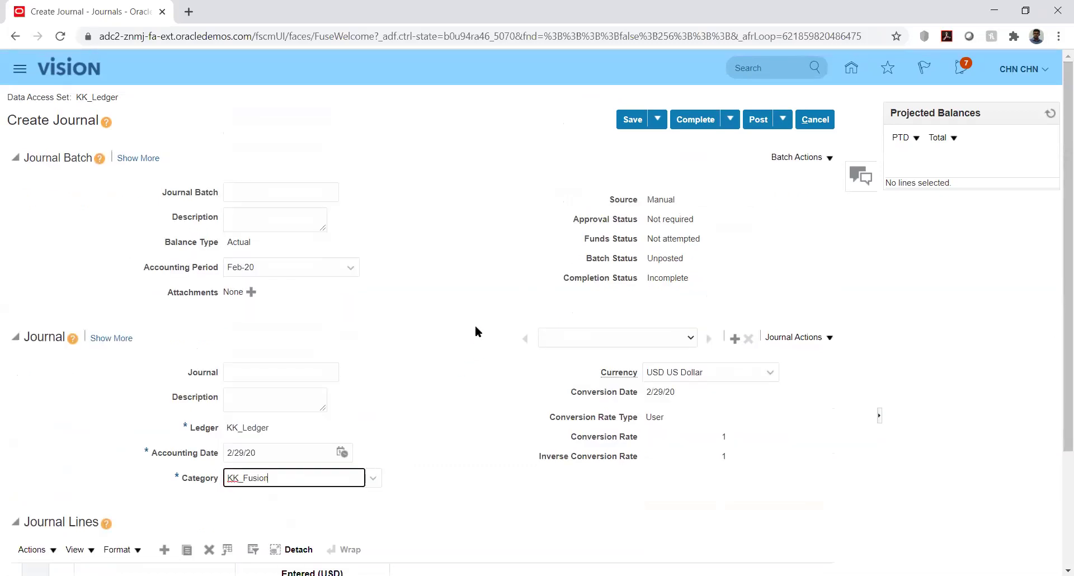
pyautogui.click(756, 119)
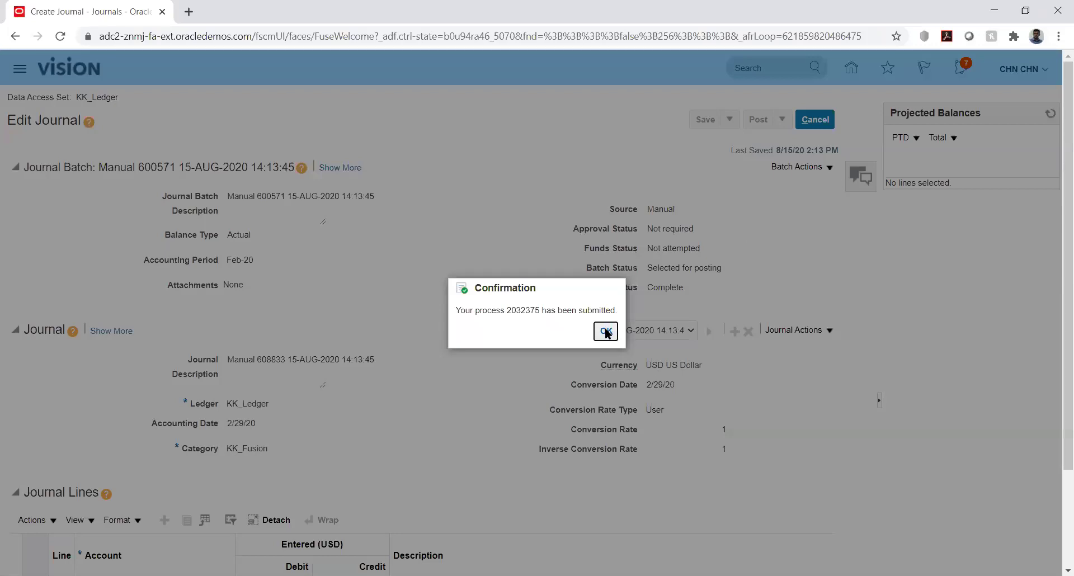
pyautogui.click(606, 331)
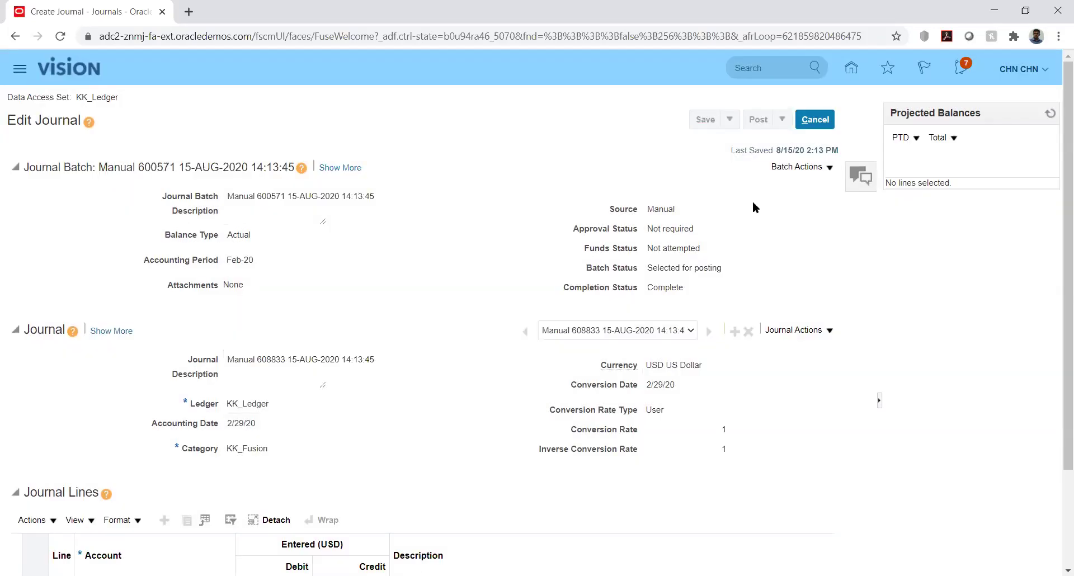
pyautogui.click(817, 123)
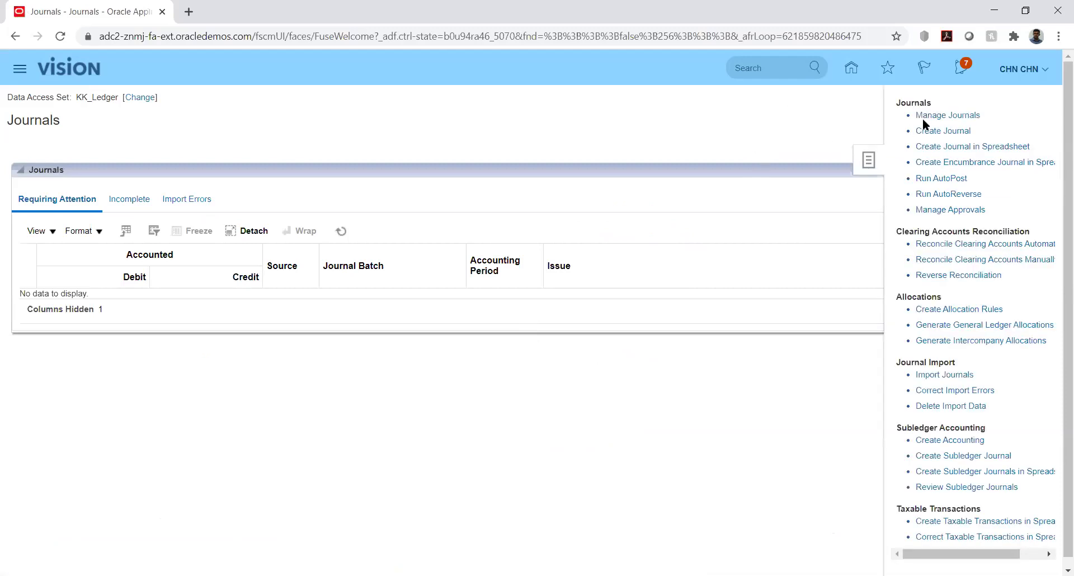
# Open and close the Manage Journals page, then go to the home page.
pyautogui.click(940, 117)
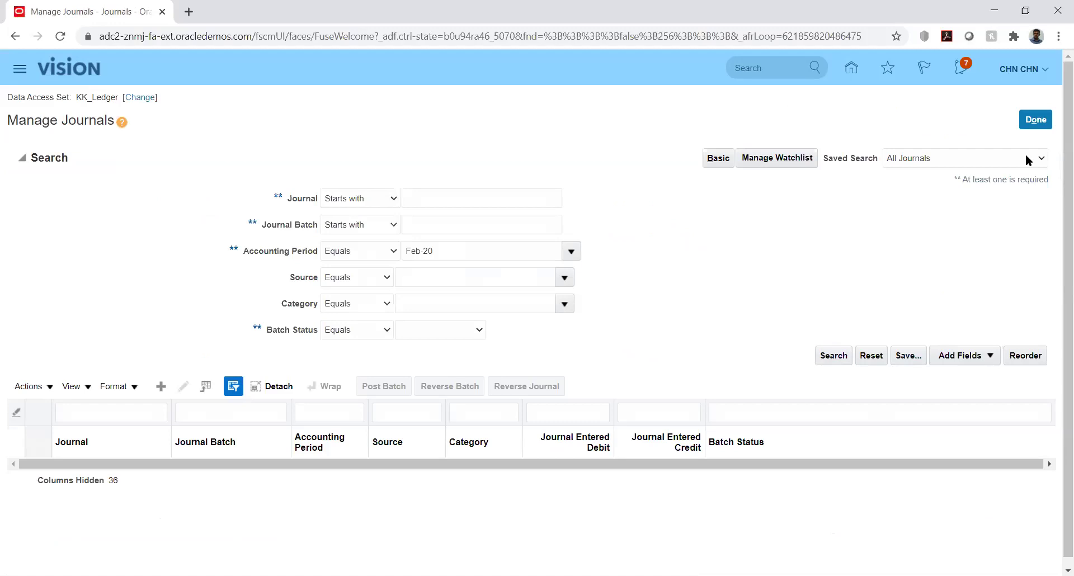
pyautogui.click(1036, 121)
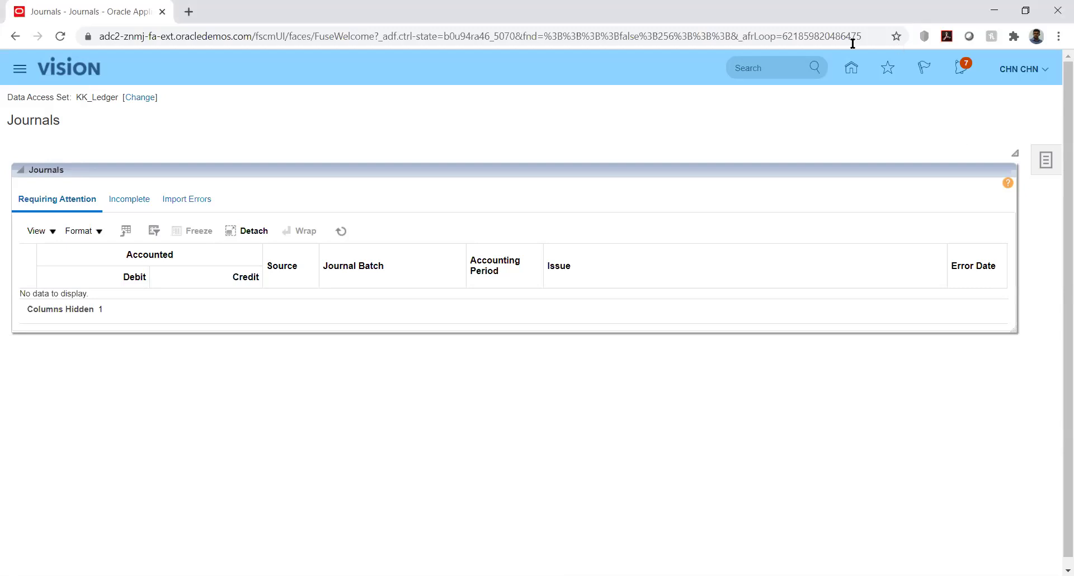
pyautogui.click(851, 68)
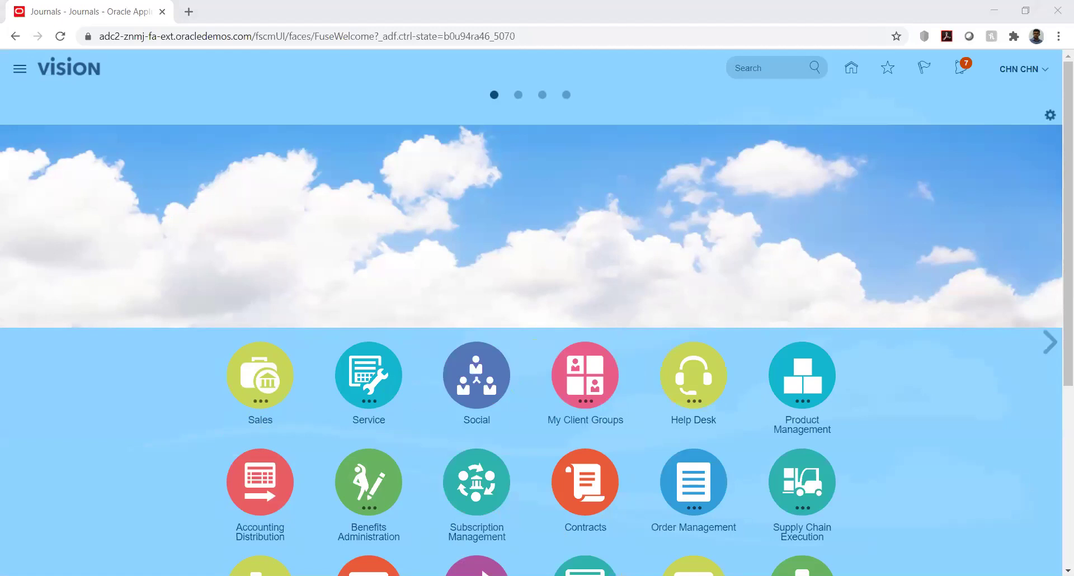
# Go to Setup and Maintenance and open Manage Implementation Projects from the Tasks panel.
pyautogui.click(790, 207)
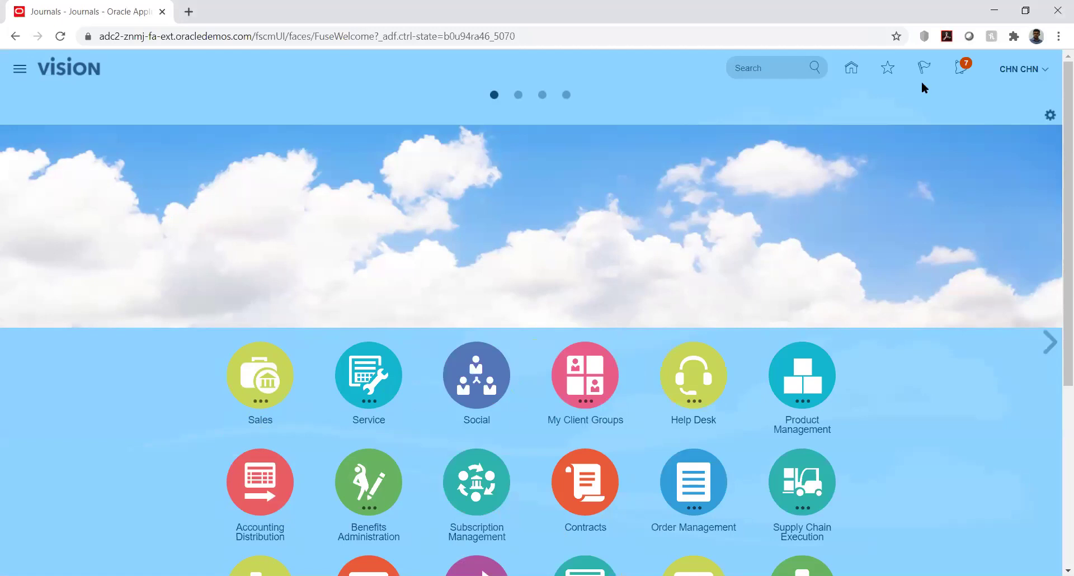
pyautogui.click(1044, 71)
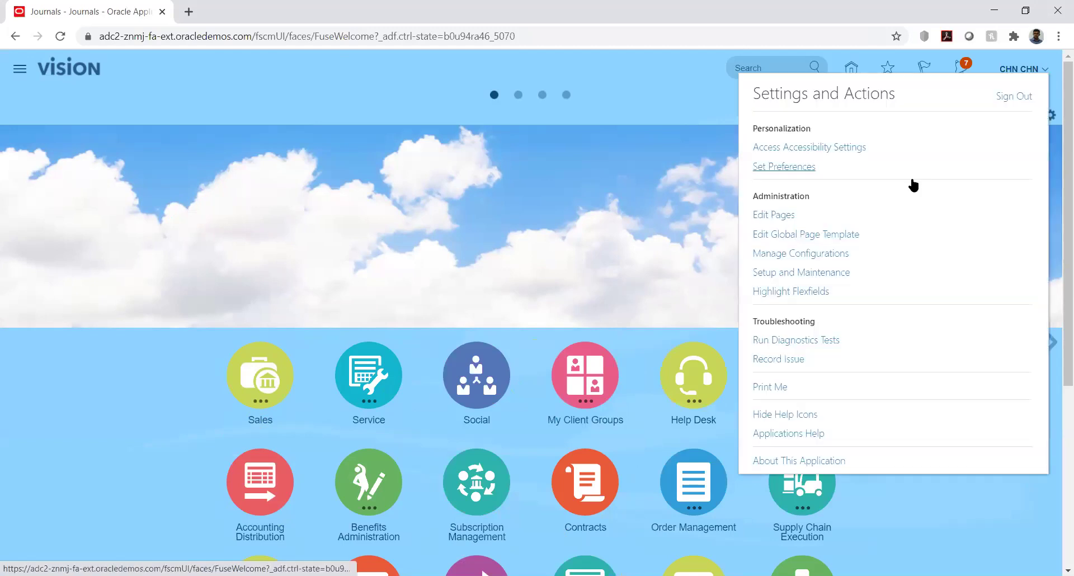
pyautogui.click(801, 274)
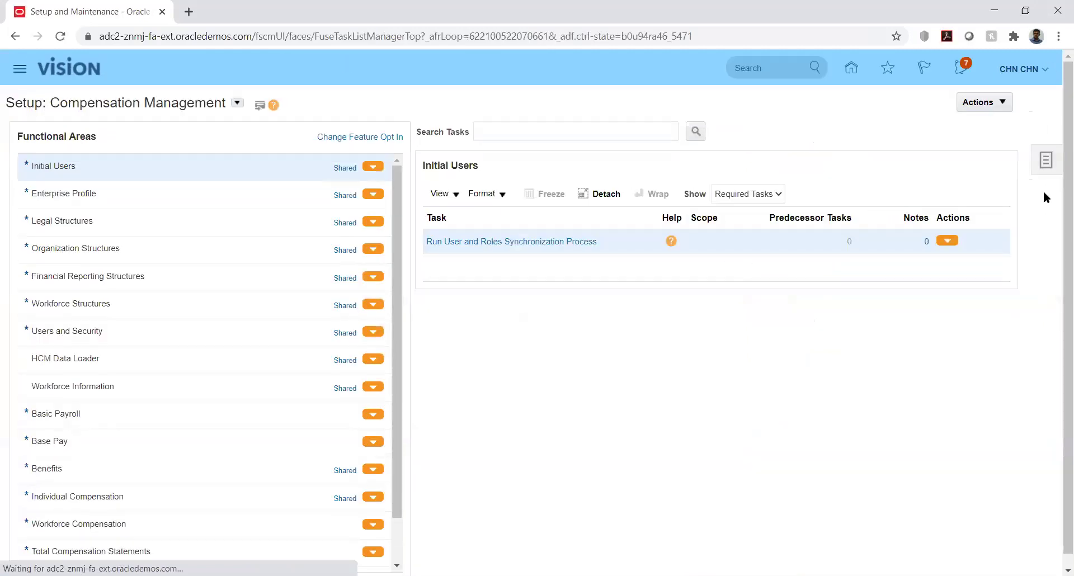
pyautogui.click(1047, 161)
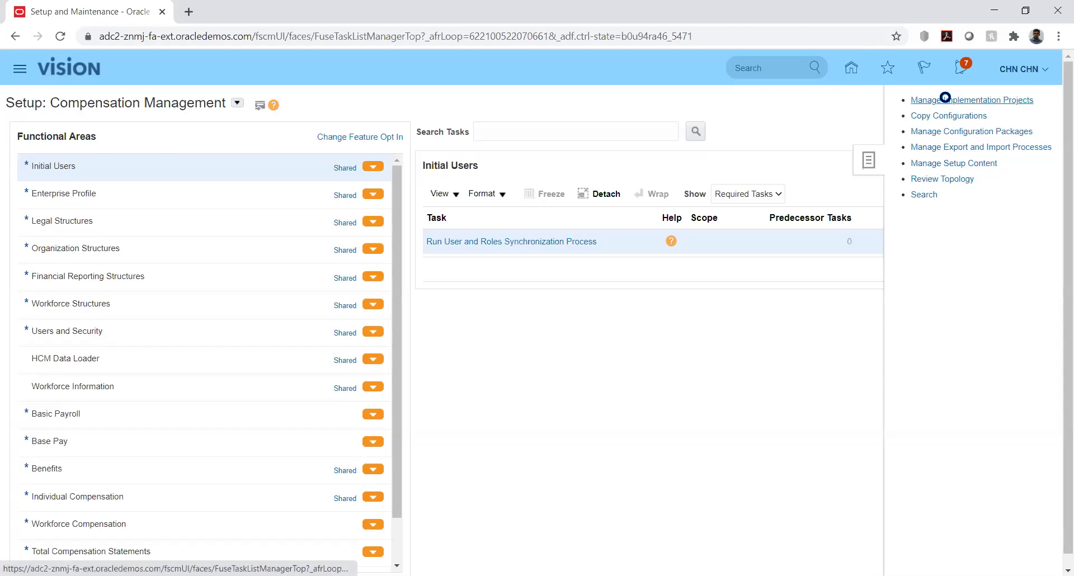
pyautogui.click(971, 100)
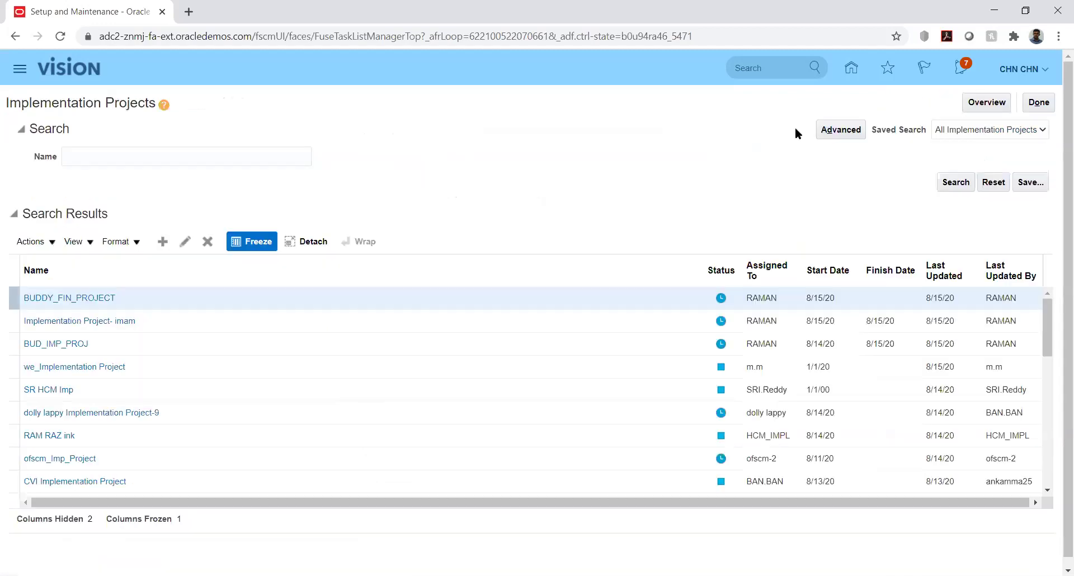
# Search implementation projects by name for 'kk' and open KK Implementation.
pyautogui.click(156, 153)
pyautogui.write('kk')
pyautogui.press('Return')
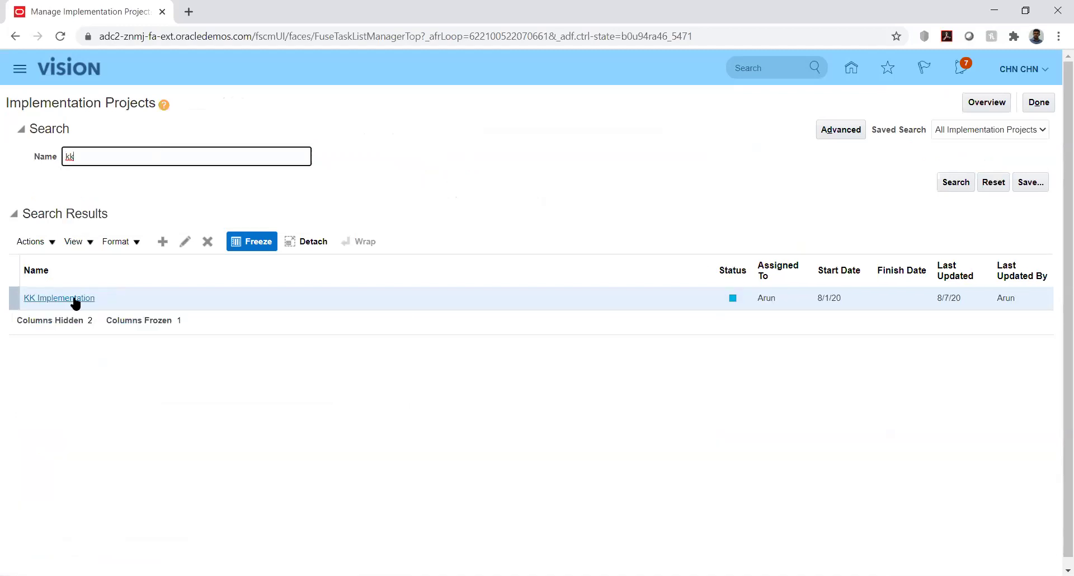
pyautogui.click(74, 299)
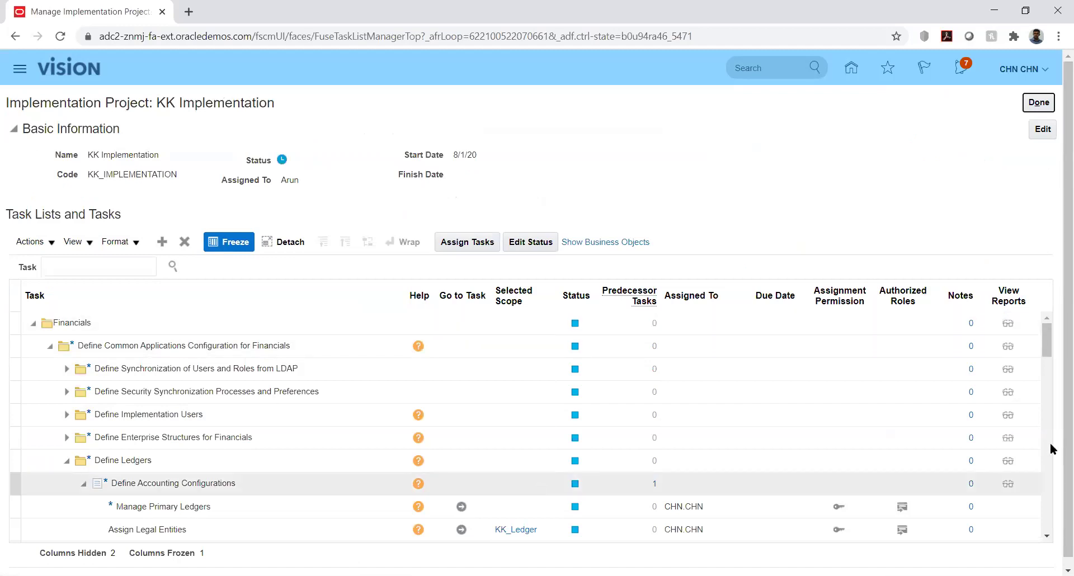
# Expand Define Enterprise Structures for Financials and Define Currencies to reveal Manage Daily Rates.
pyautogui.click(1048, 353)
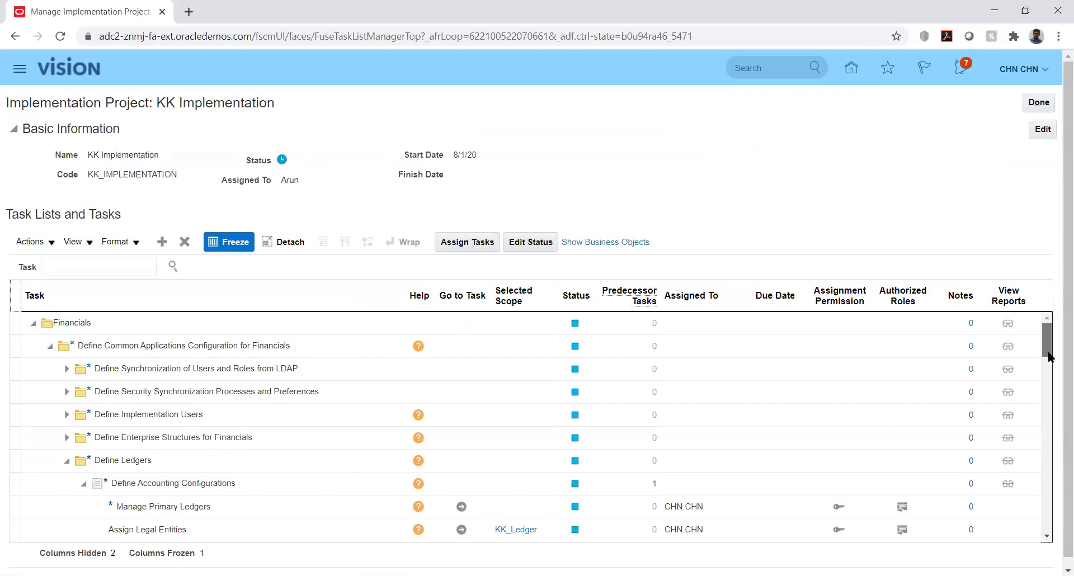
pyautogui.click(65, 438)
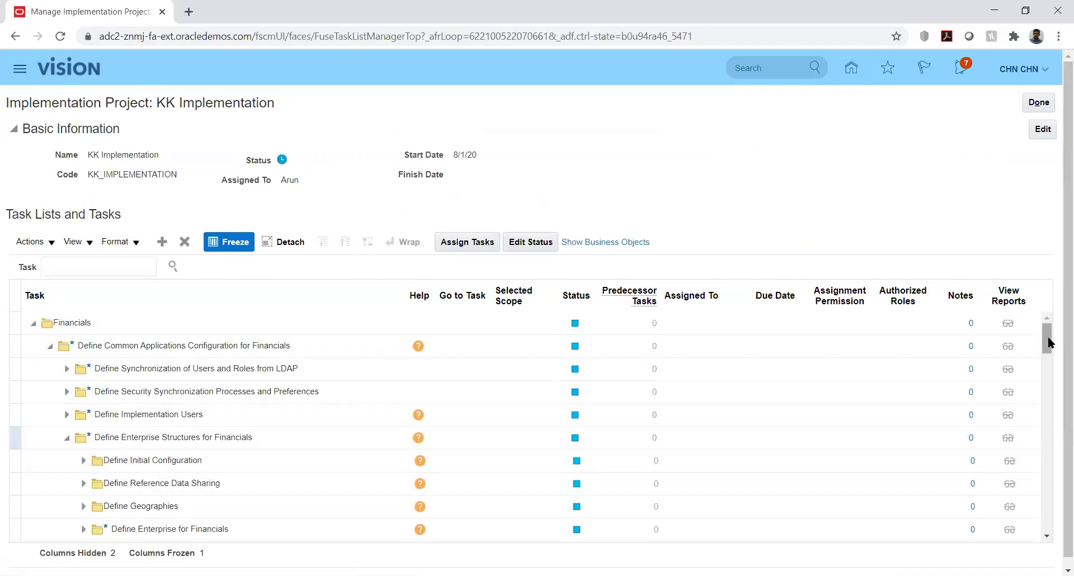
pyautogui.scroll(-2, 1053, 354)
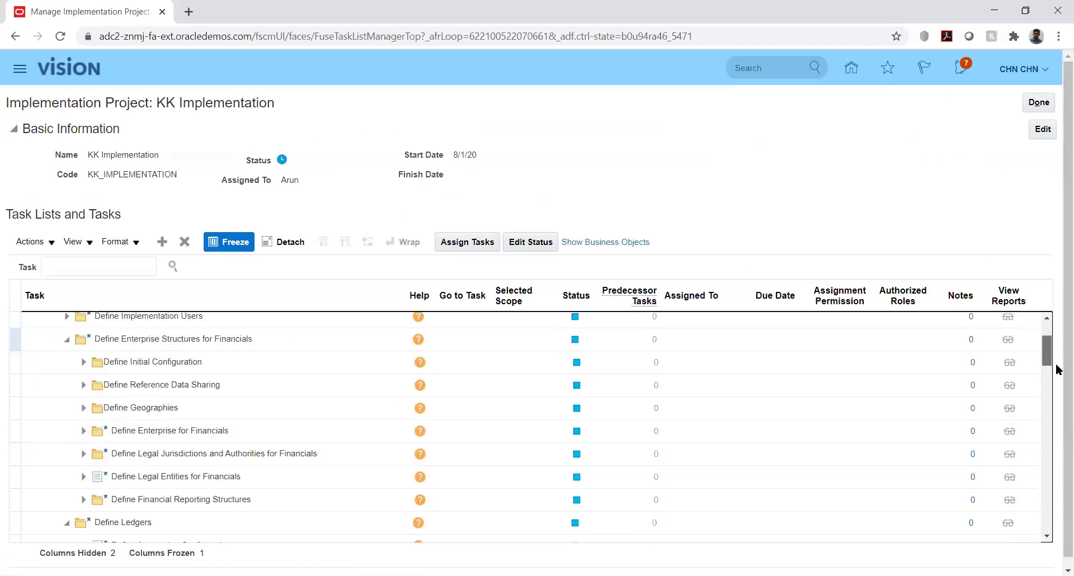
pyautogui.scroll(-3, 1055, 364)
pyautogui.scroll(1, 732, 371)
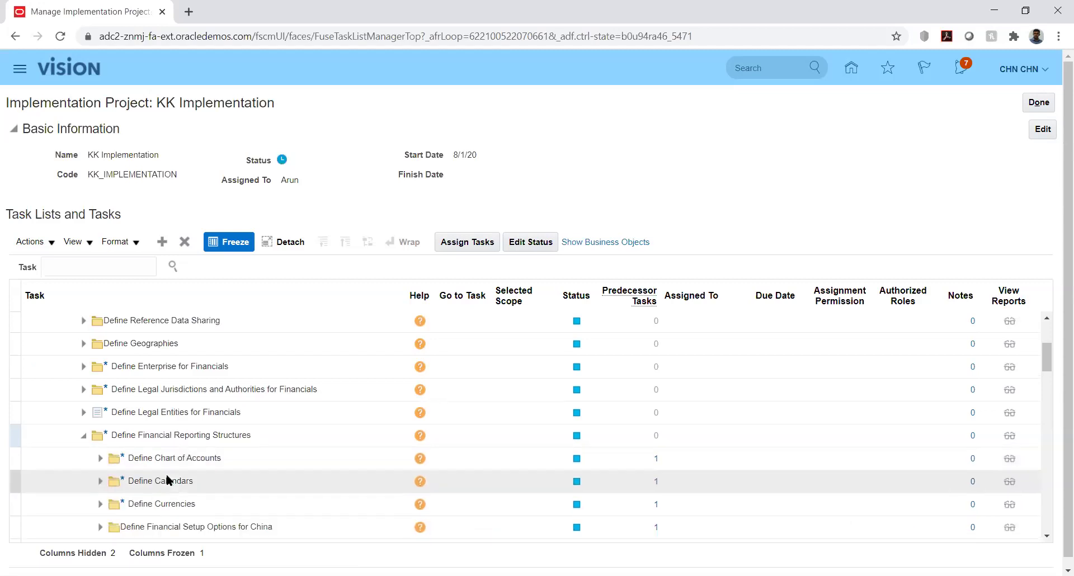
pyautogui.click(100, 505)
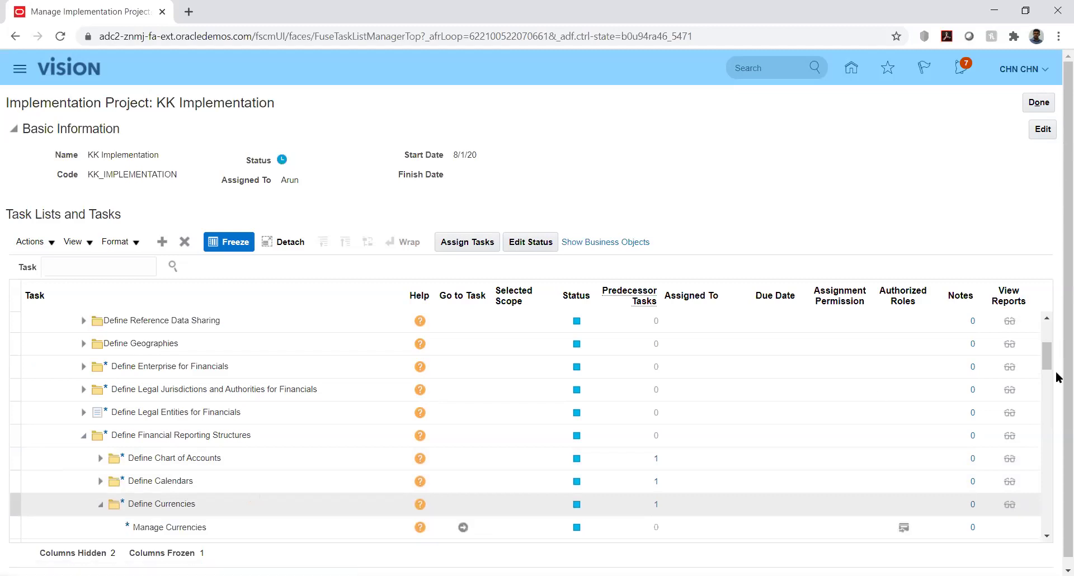
pyautogui.click(1045, 346)
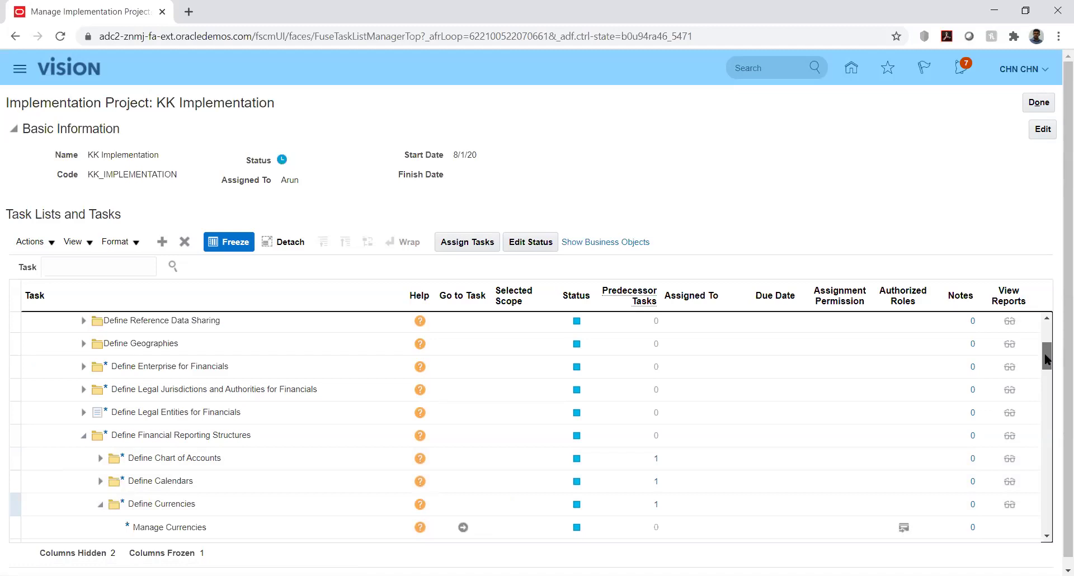
pyautogui.moveTo(1048, 368); pyautogui.dragTo(1050, 380)
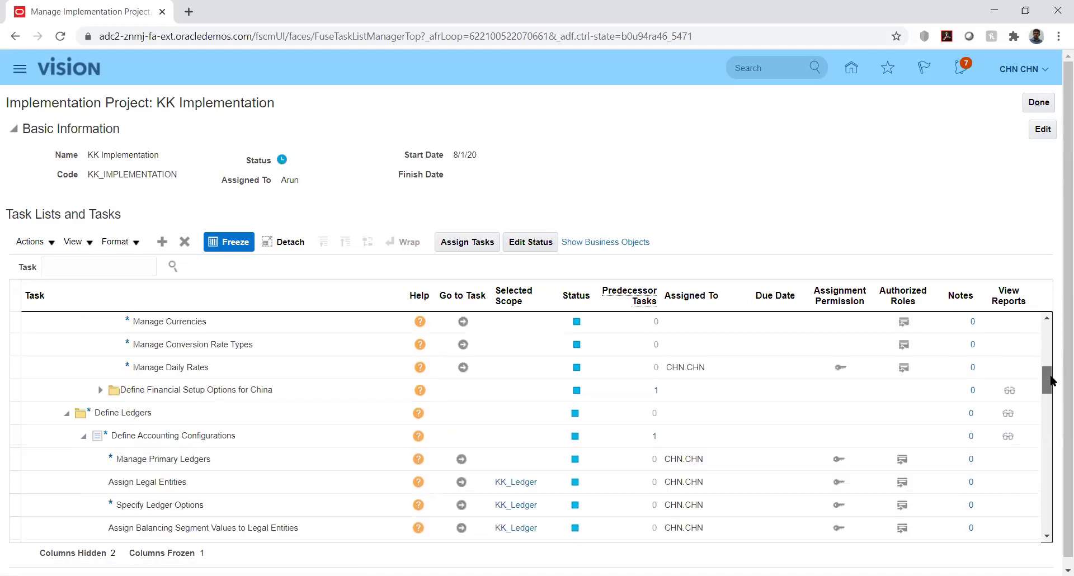
# Launch the Manage Conversion Rate Types task and switch the Currency Rates Manager to Daily Rates.
pyautogui.click(1046, 318)
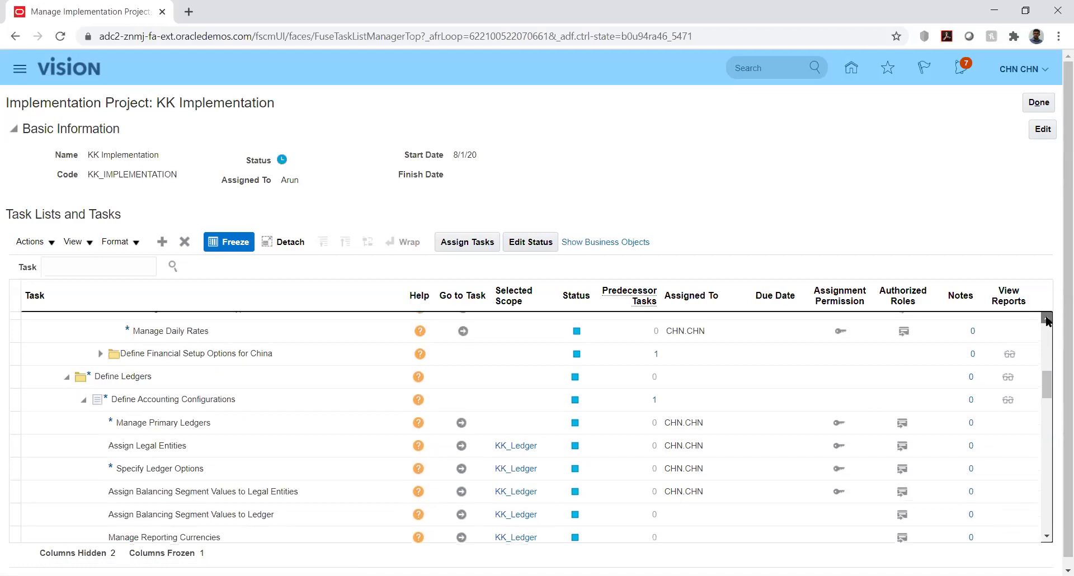
pyautogui.click(1046, 319)
pyautogui.scroll(1, 377, 531)
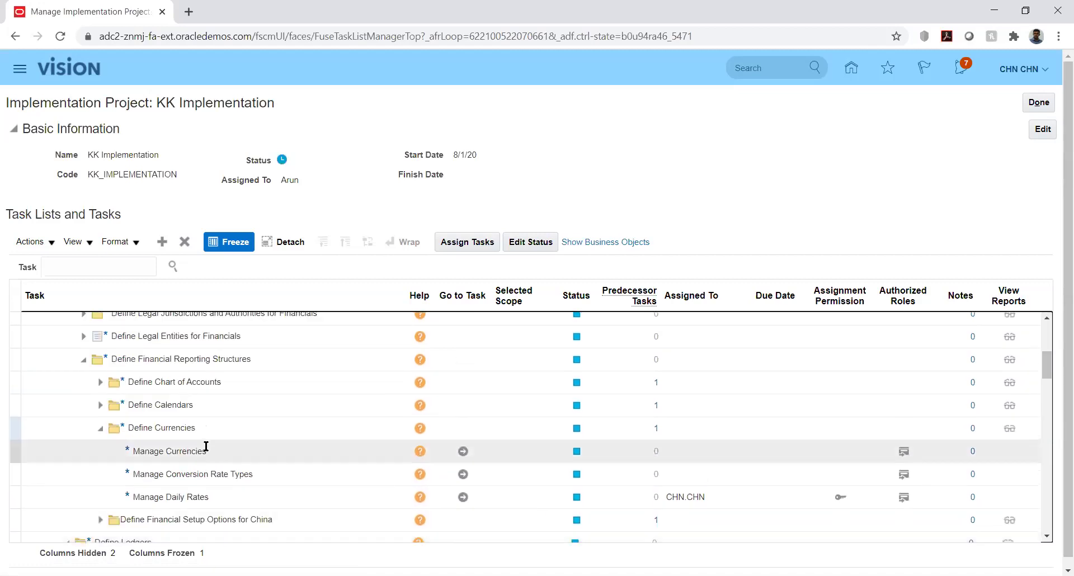
pyautogui.click(463, 475)
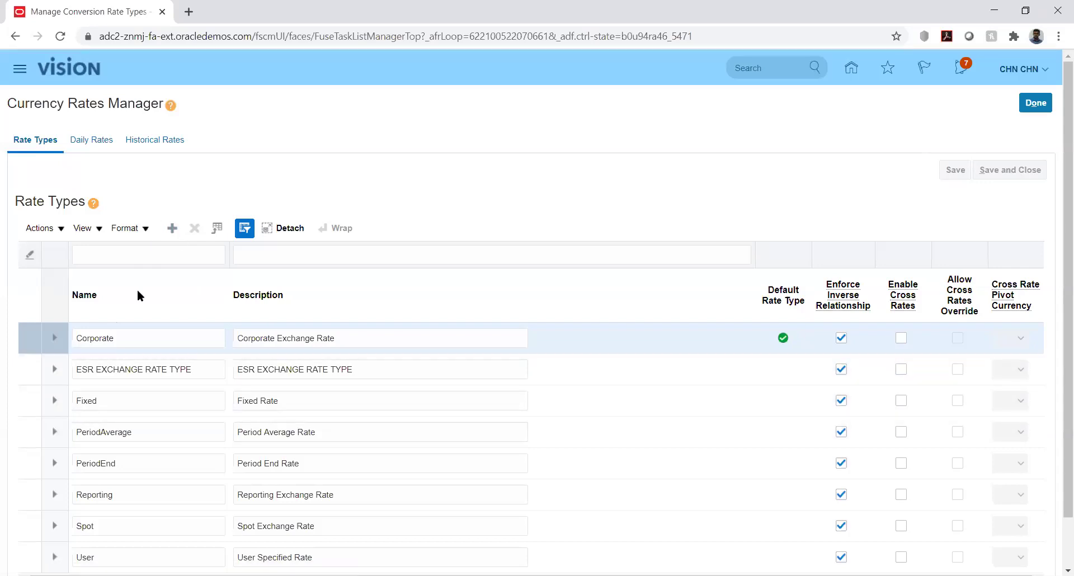
pyautogui.click(89, 139)
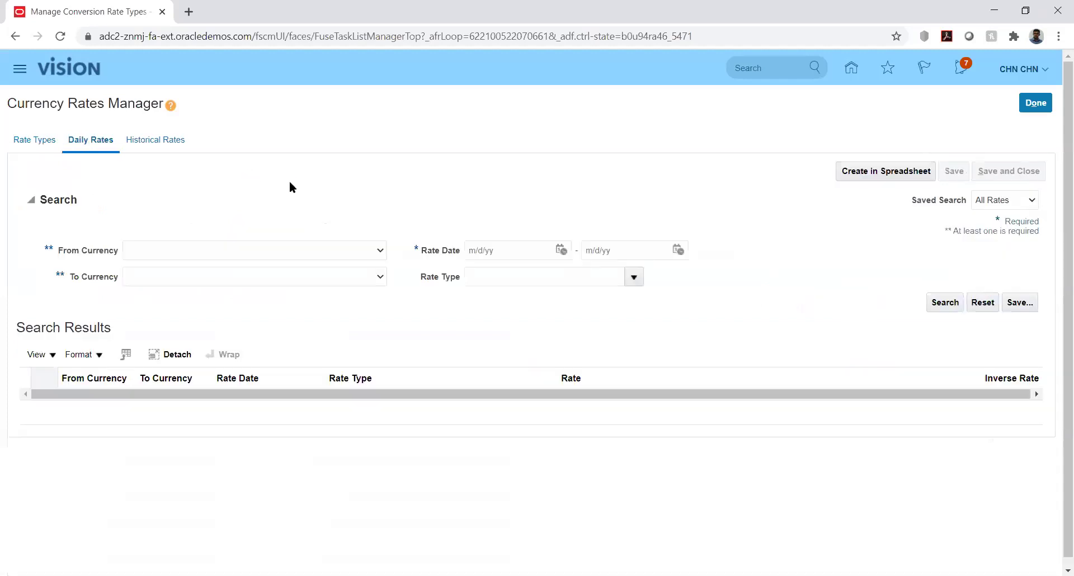
# Set From Currency to USD US Dollar and To Currency to INR Indian Rupee.
pyautogui.click(336, 250)
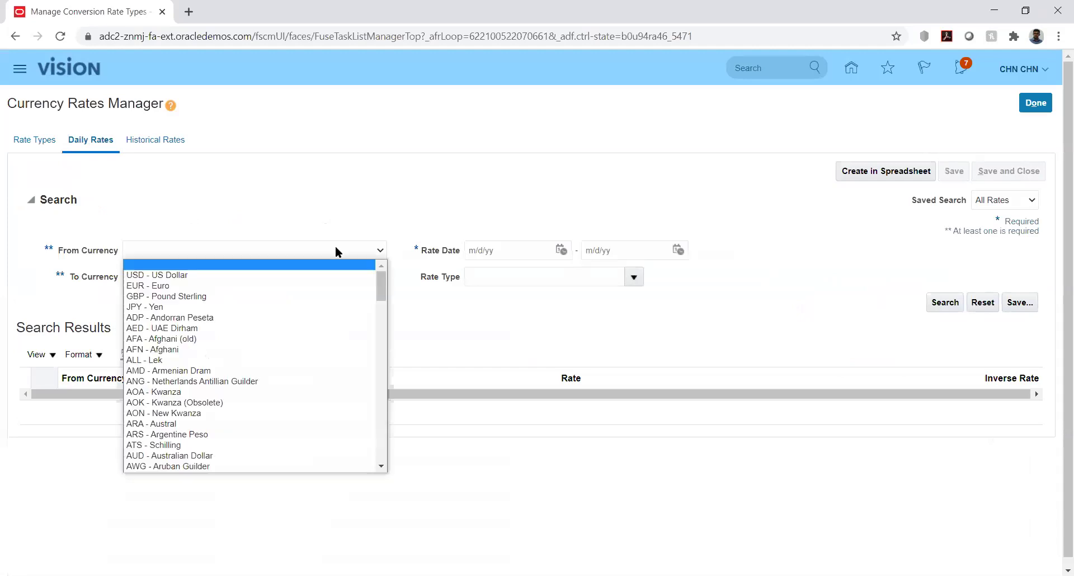
pyautogui.click(300, 281)
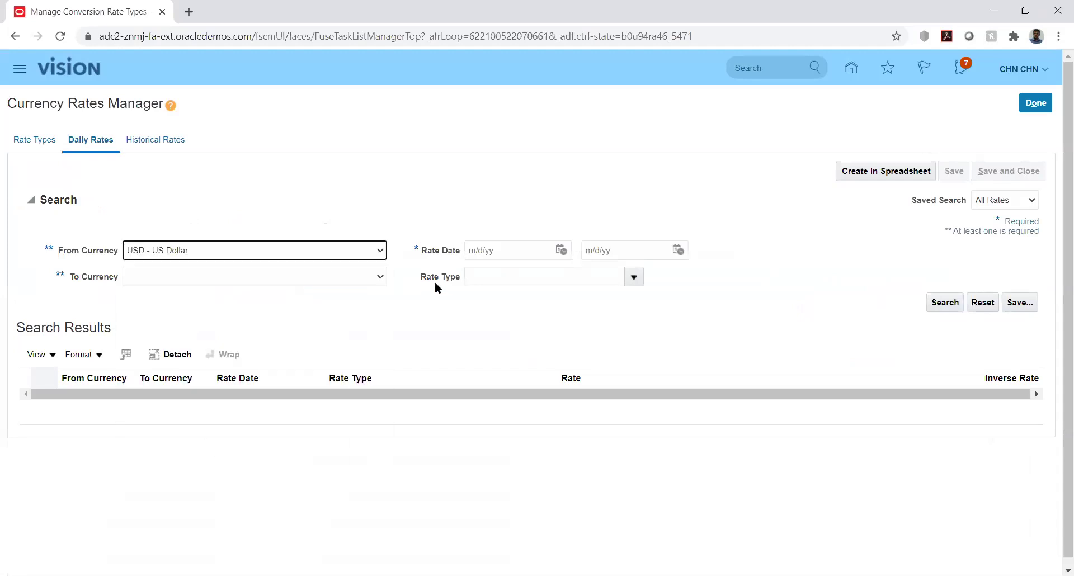
pyautogui.click(343, 278)
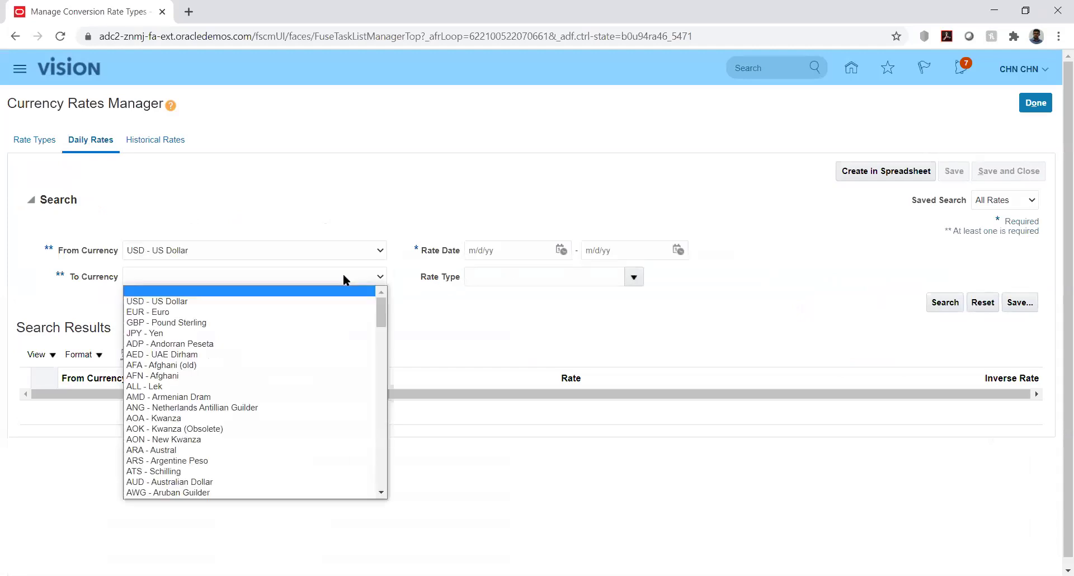
pyautogui.press('i')
pyautogui.press('Down')
pyautogui.press('Down')
pyautogui.press('Down')
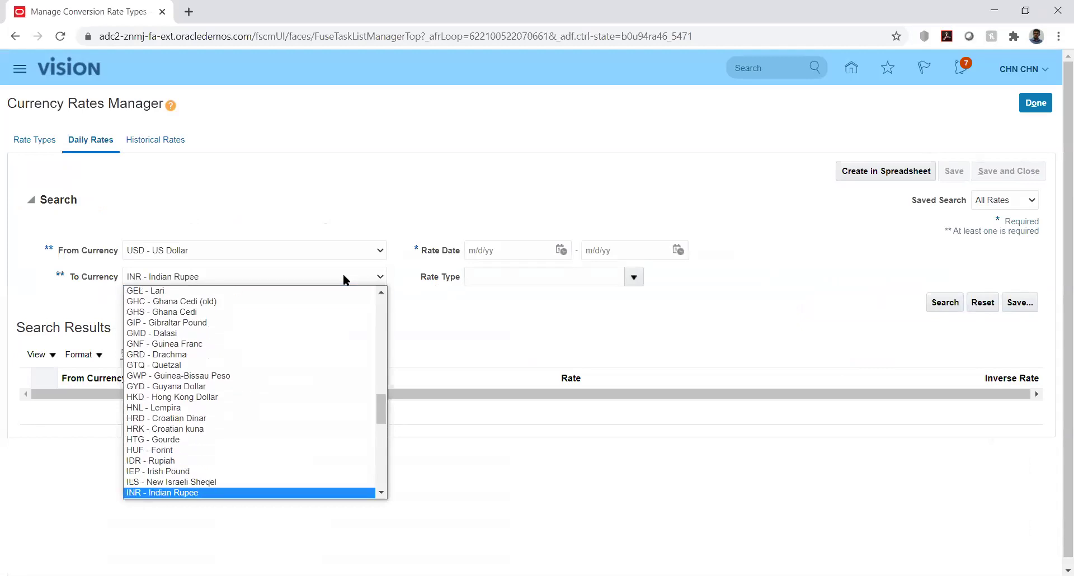
pyautogui.press('Return')
# Set the Rate Date range from 1/1/20 to 2/29/20 using the calendar pickers.
pyautogui.click(559, 249)
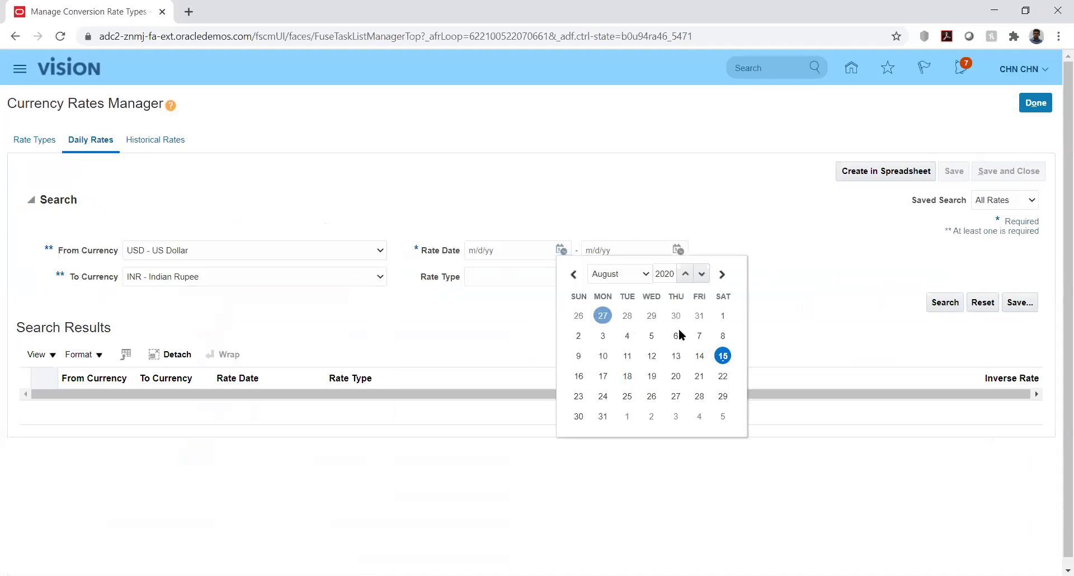
pyautogui.click(629, 274)
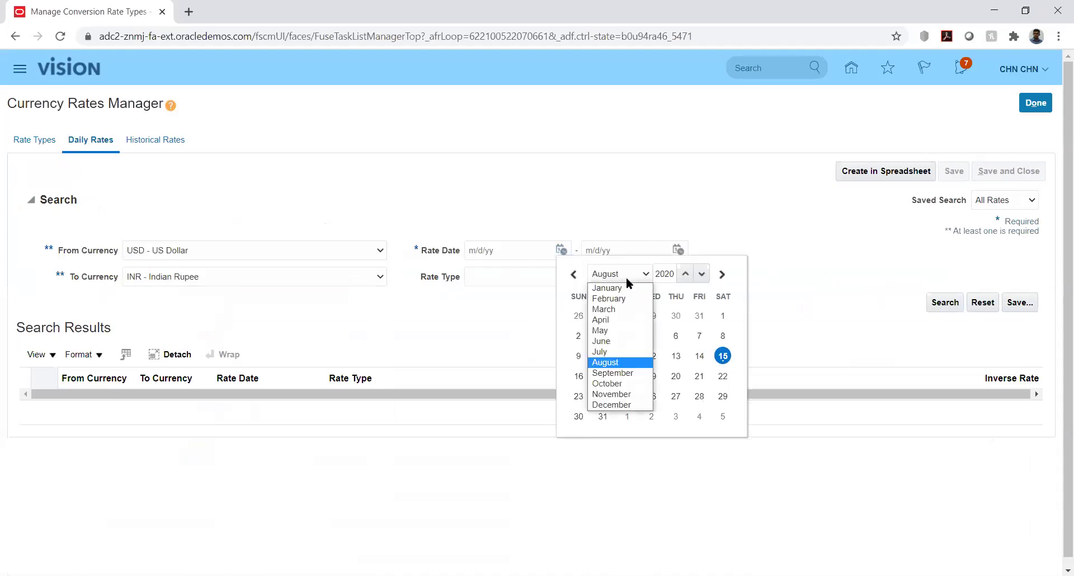
pyautogui.click(622, 287)
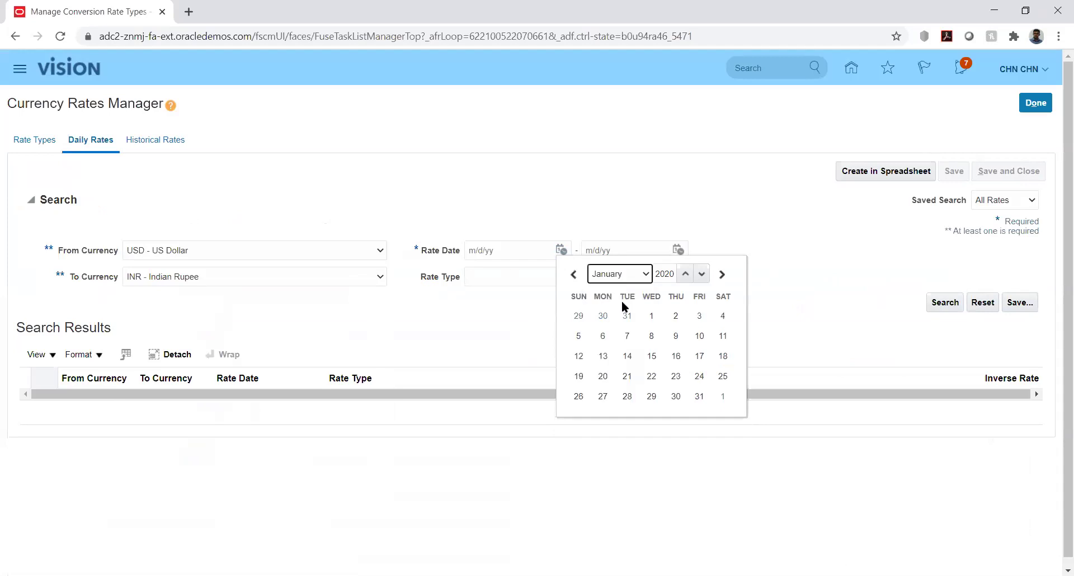
pyautogui.click(651, 316)
pyautogui.click(676, 250)
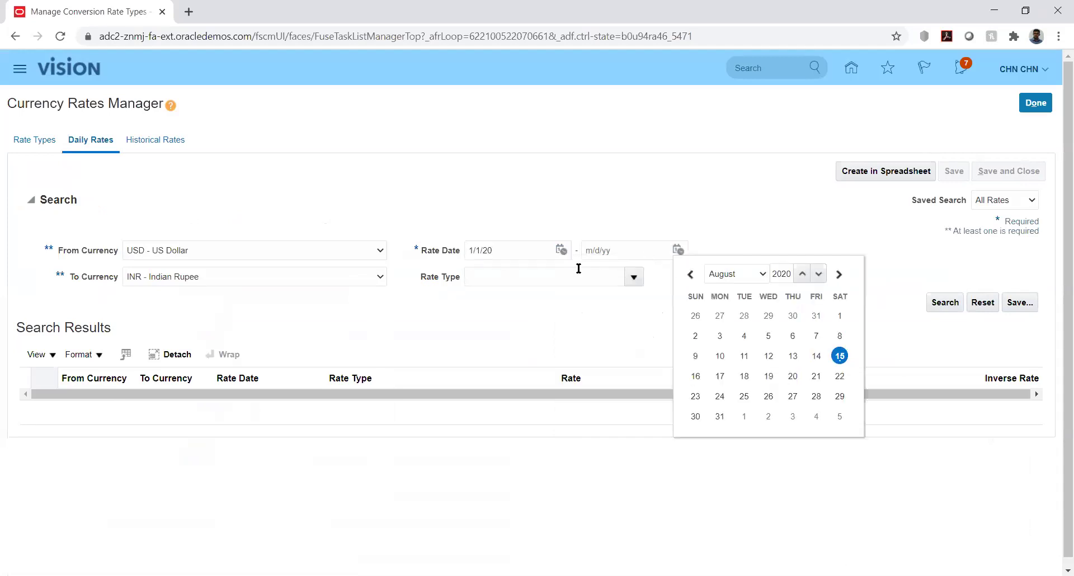
pyautogui.click(735, 274)
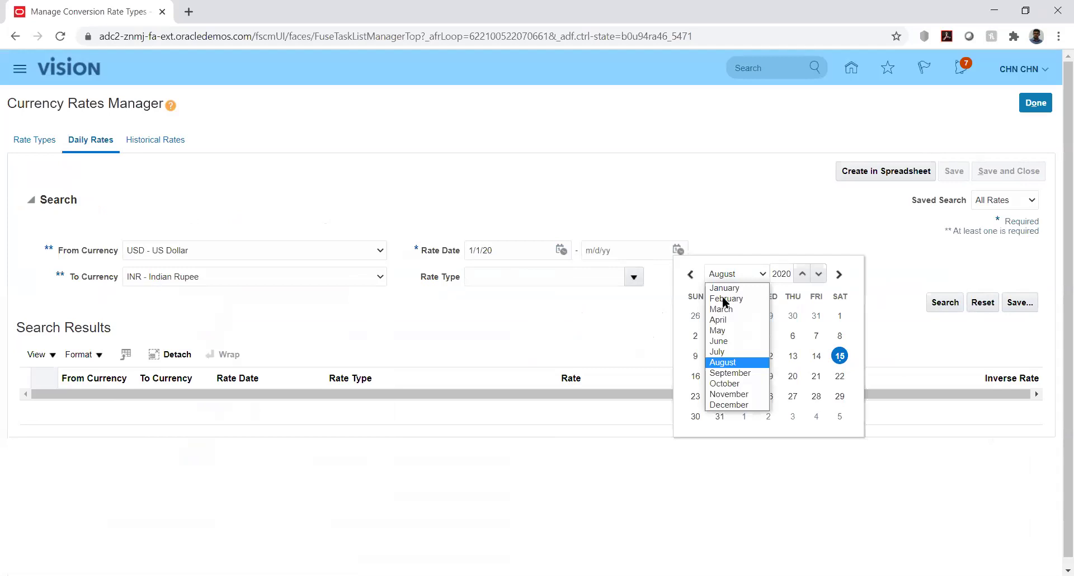
pyautogui.click(726, 298)
pyautogui.click(839, 396)
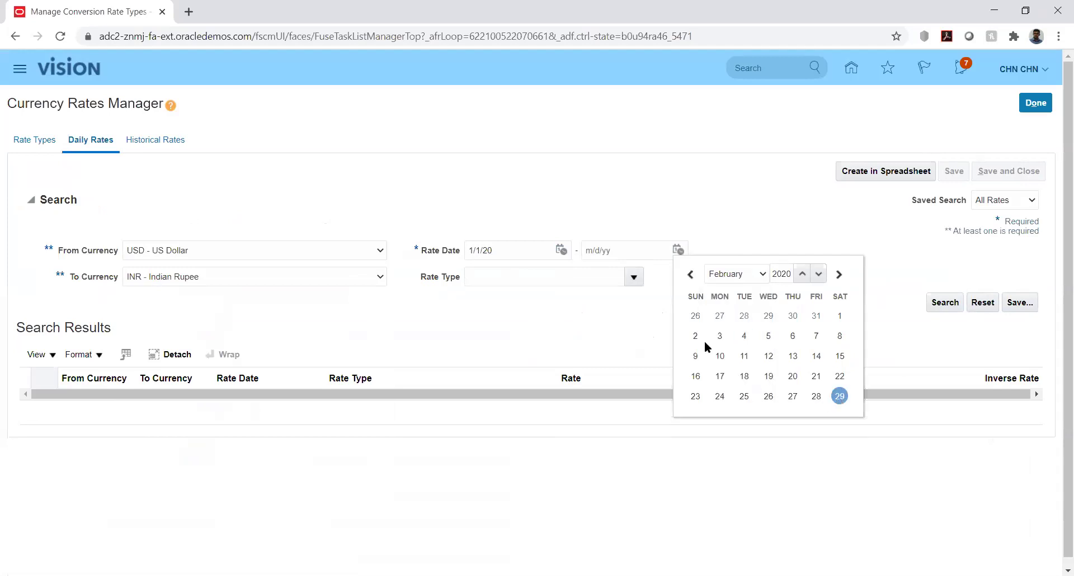
# Search the USD-to-INR daily rates and download CreateDailyRates.xlsx via Create in Spreadsheet.
pyautogui.click(942, 302)
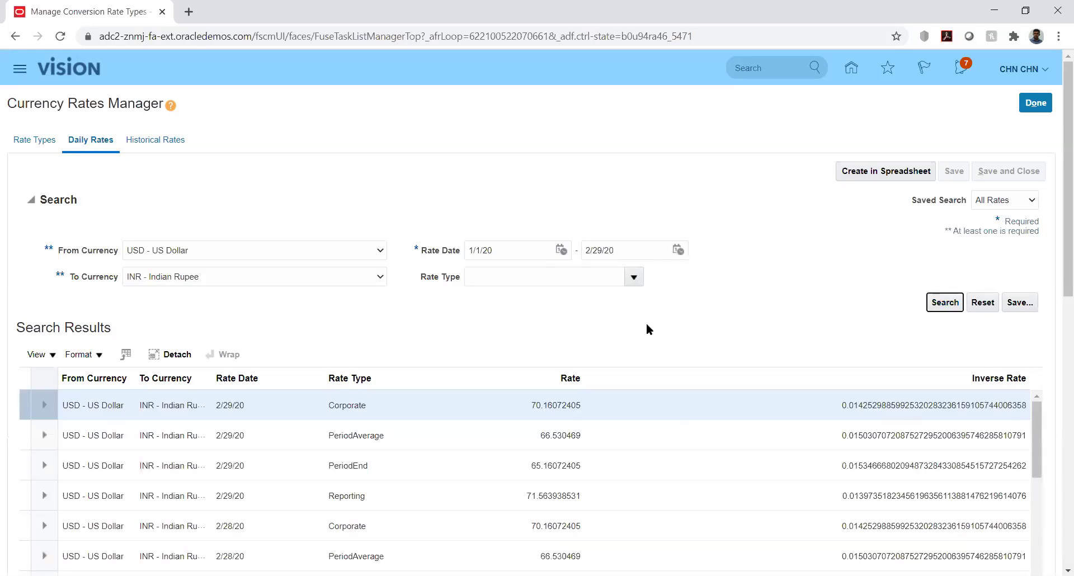
pyautogui.moveTo(1056, 276); pyautogui.dragTo(1056, 344)
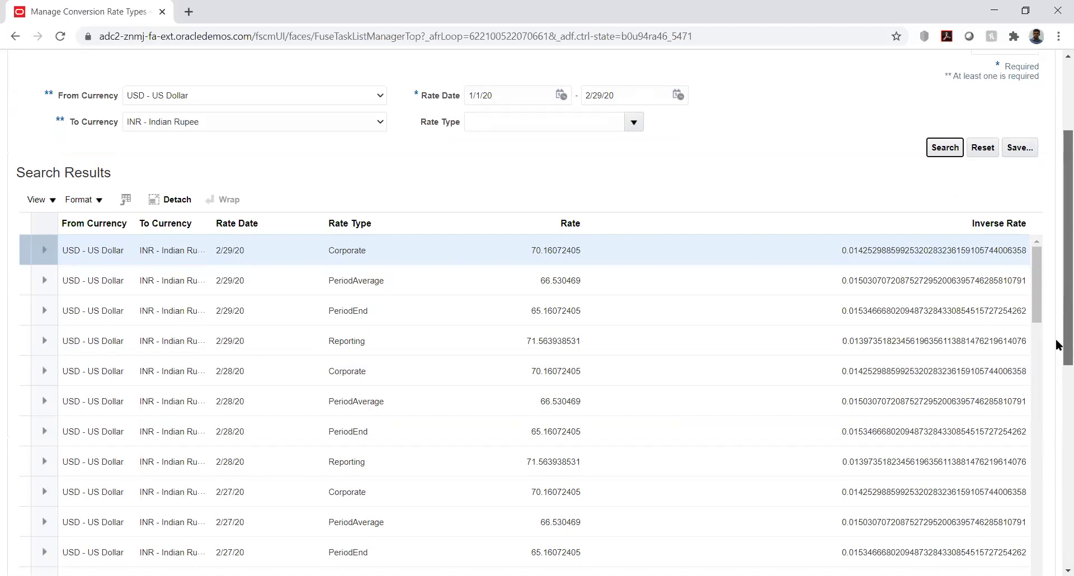
pyautogui.moveTo(1056, 344); pyautogui.dragTo(1060, 251)
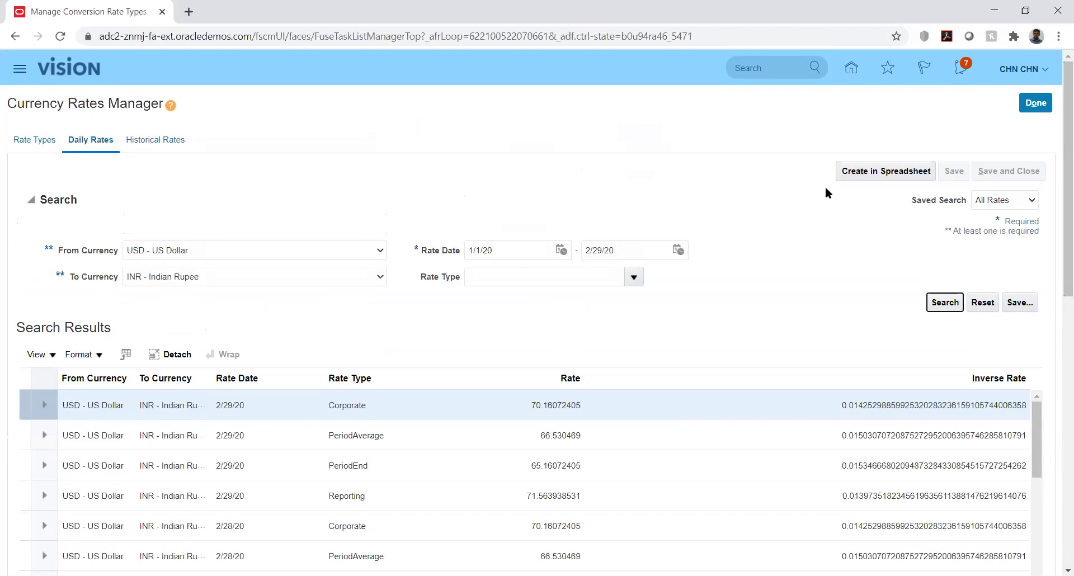
pyautogui.click(861, 172)
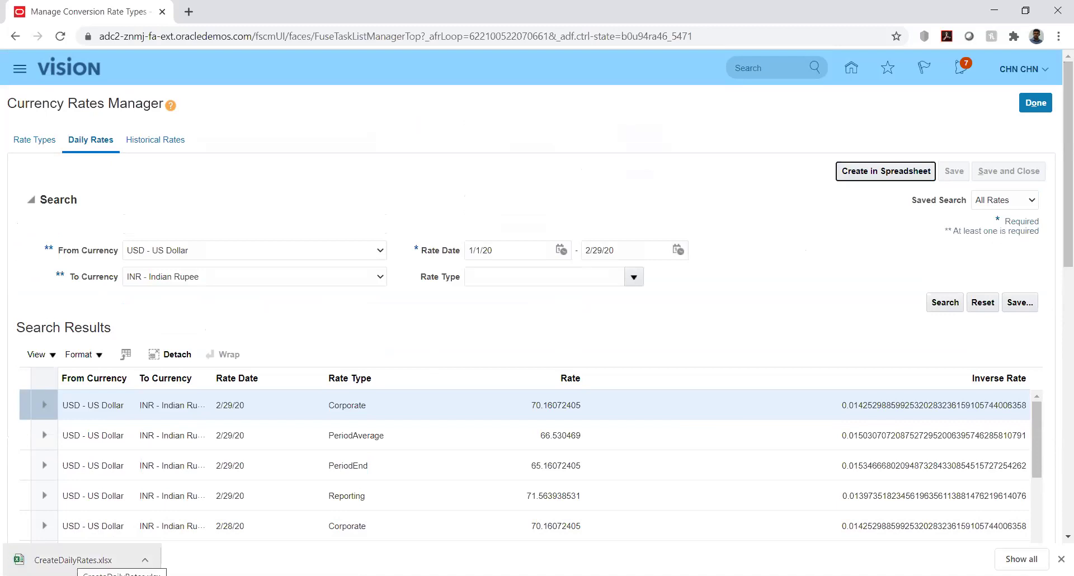
# Open CreateDailyRates.xlsx from the download bar, then return to the Daily Rates results.
pyautogui.click(78, 559)
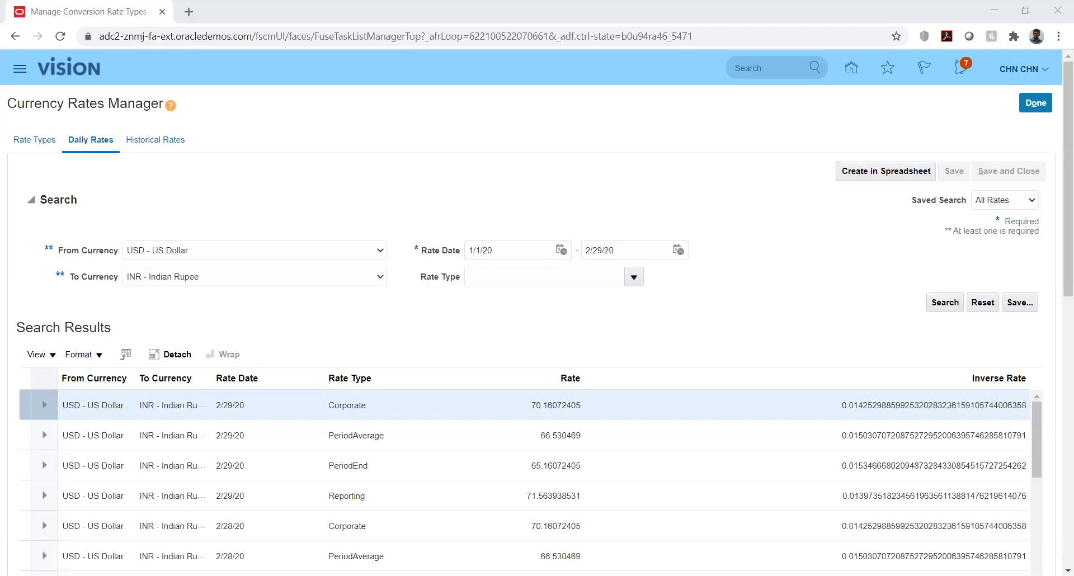
pyautogui.hotkey('alt', 'Tab')
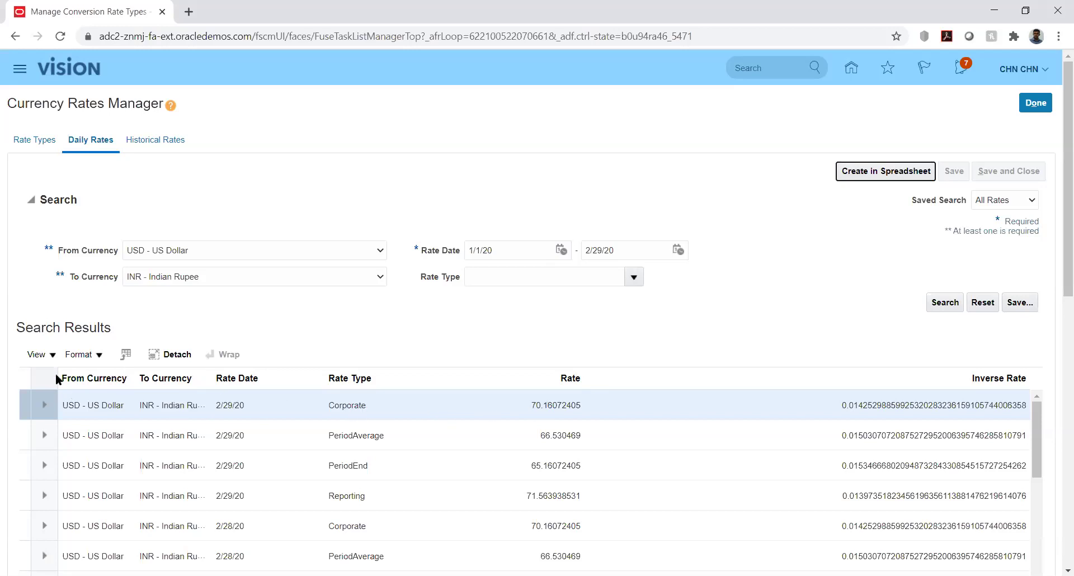
pyautogui.click(50, 356)
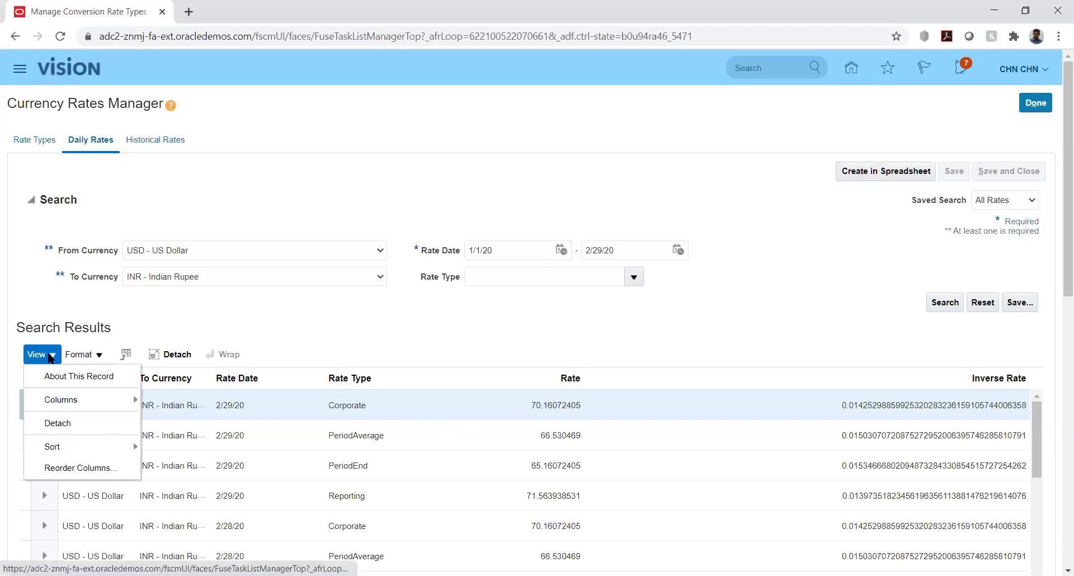
pyautogui.click(307, 307)
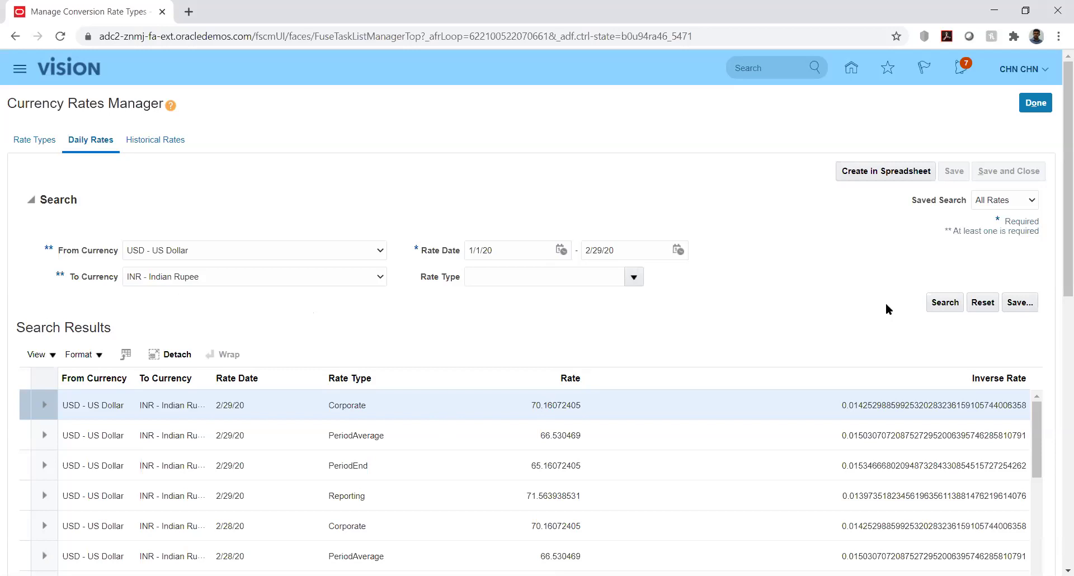
pyautogui.click(50, 358)
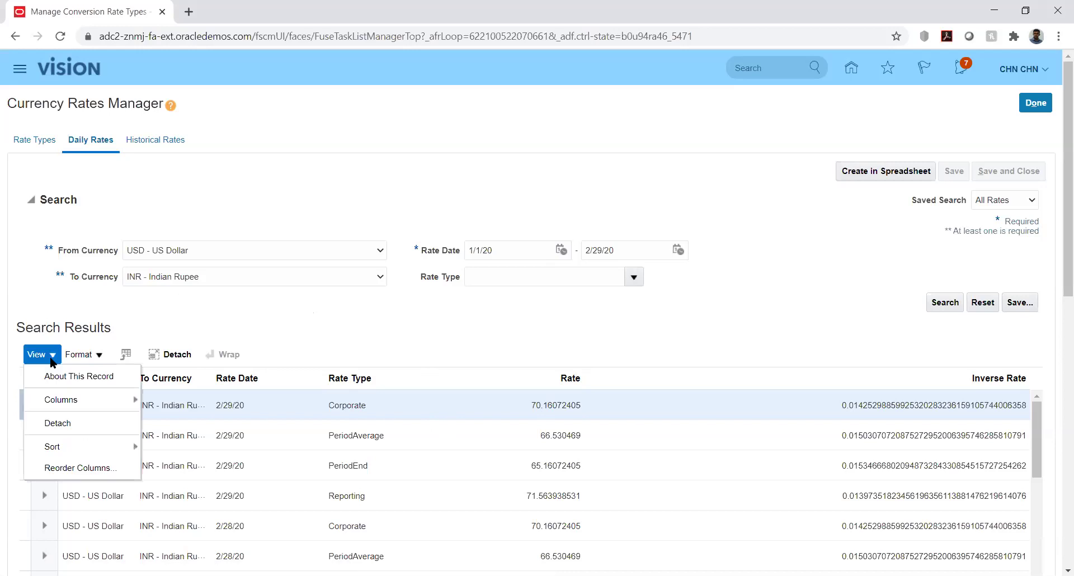
pyautogui.click(96, 358)
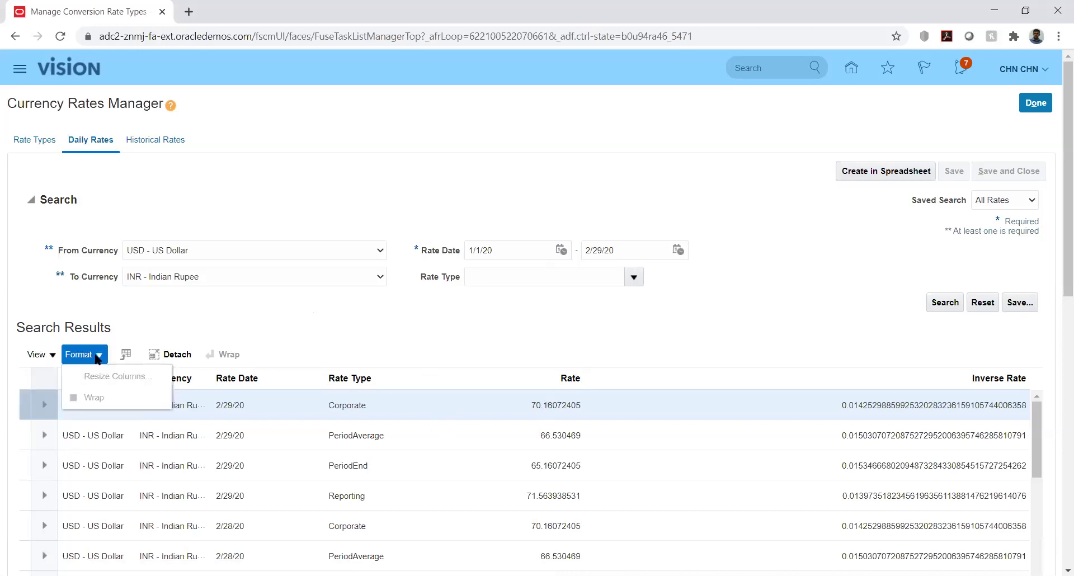
pyautogui.click(49, 355)
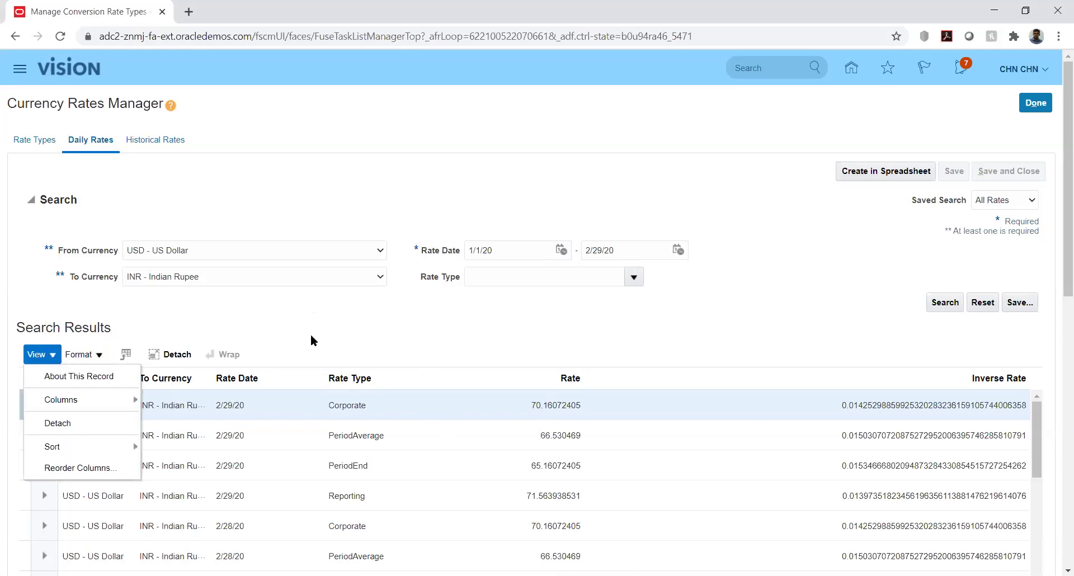
pyautogui.click(484, 334)
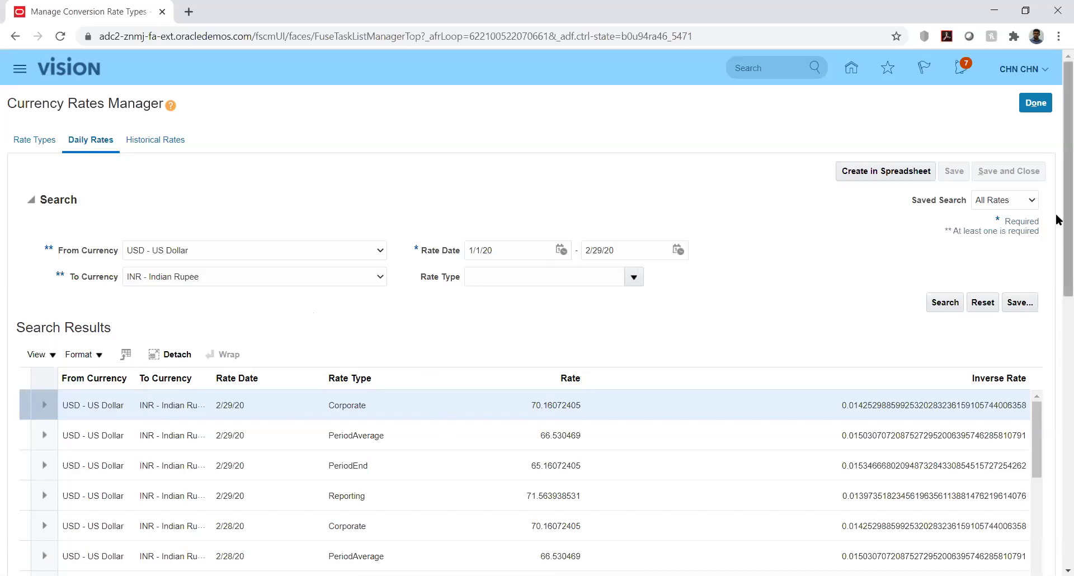
pyautogui.moveTo(1056, 221); pyautogui.dragTo(1057, 272)
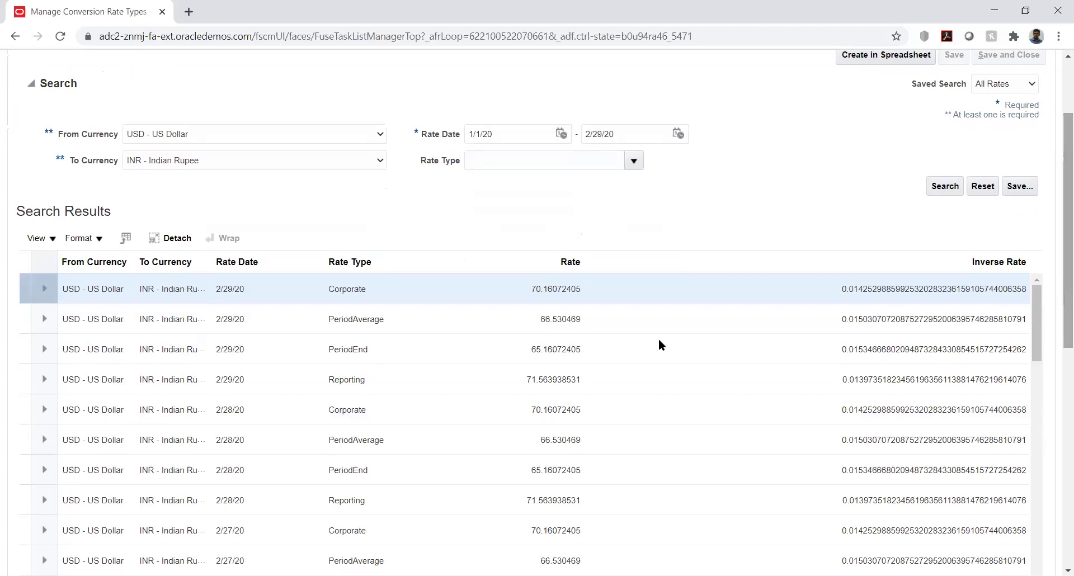
# Inspect the 2/29/20 Corporate rate 70.16072405 and its Inverse Rate cell without changing them.
pyautogui.click(595, 289)
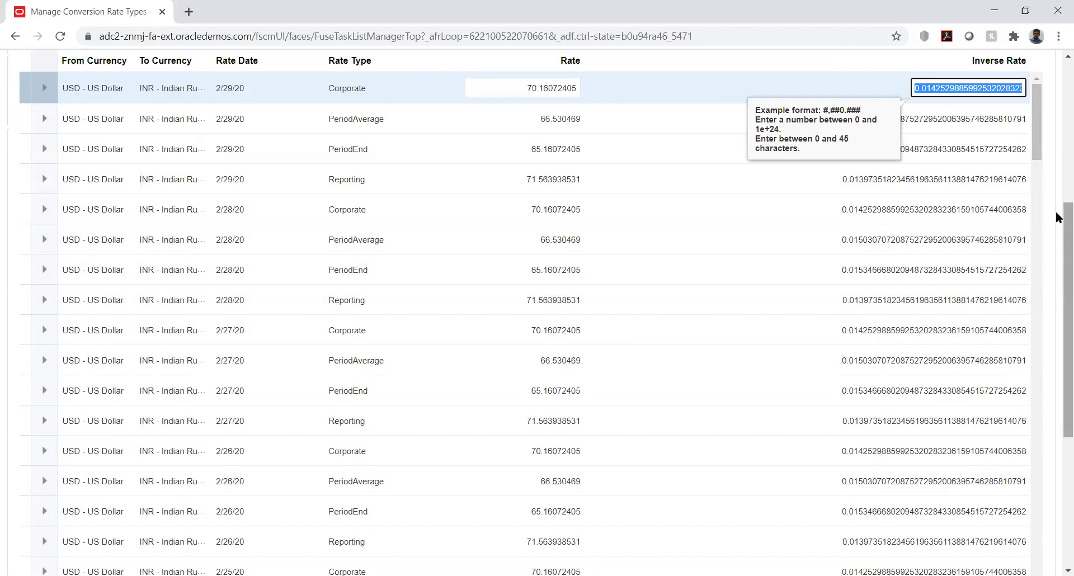
pyautogui.moveTo(1056, 210); pyautogui.dragTo(1057, 148)
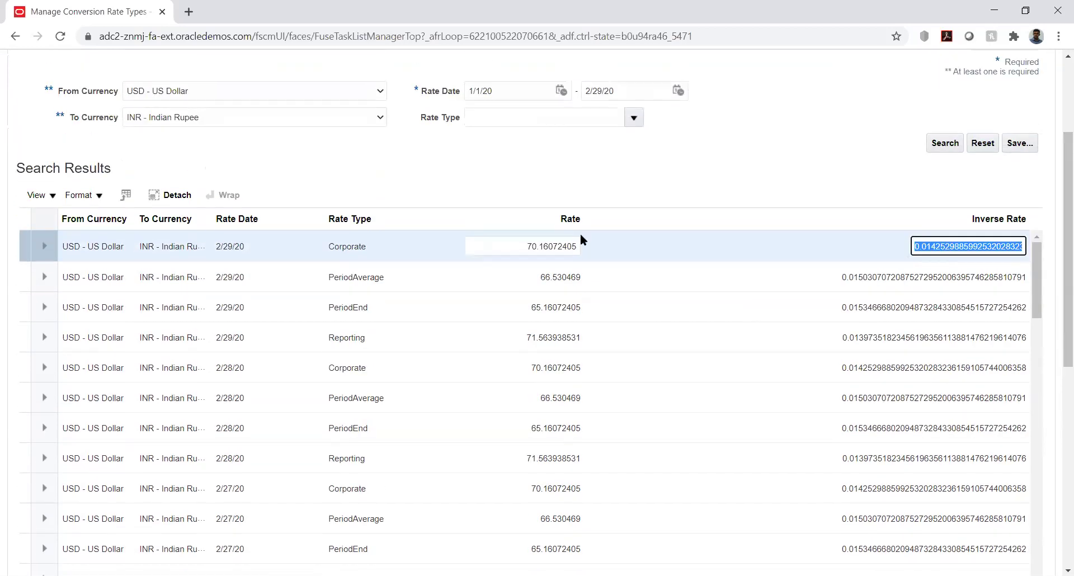
pyautogui.click(363, 245)
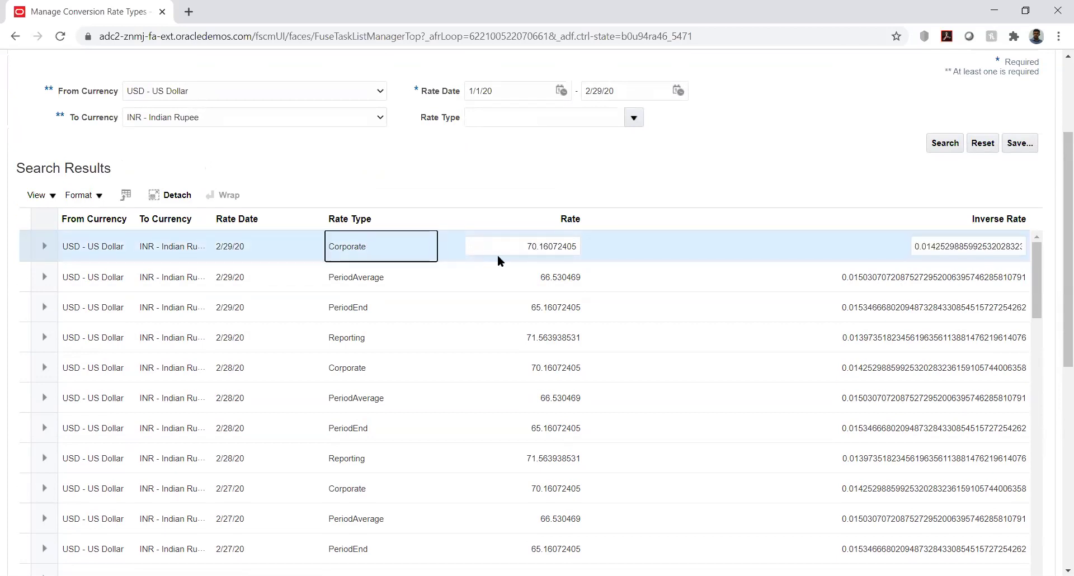
pyautogui.click(524, 244)
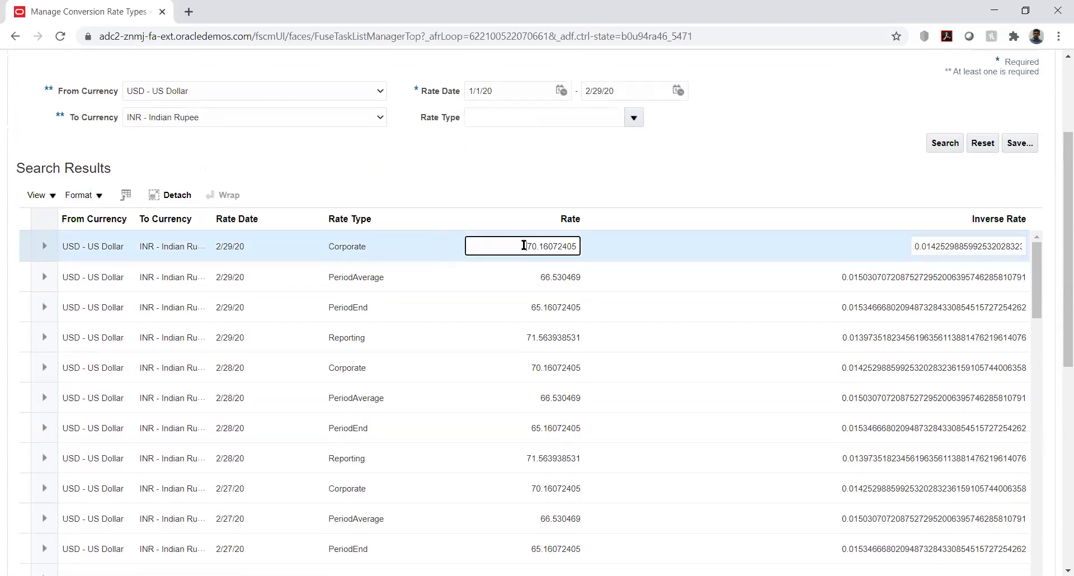
pyautogui.doubleClick(523, 245)
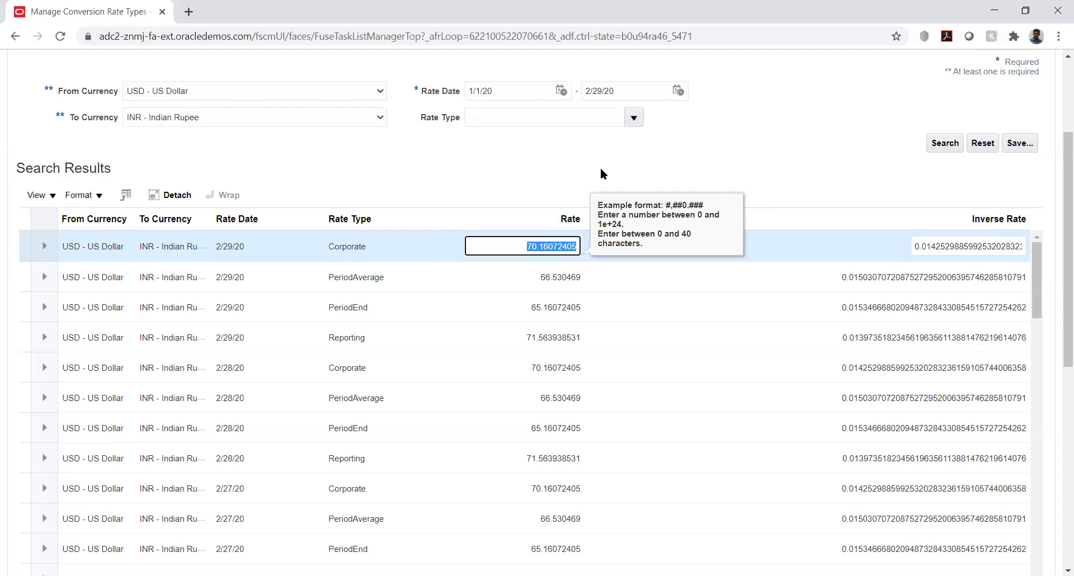
pyautogui.click(601, 170)
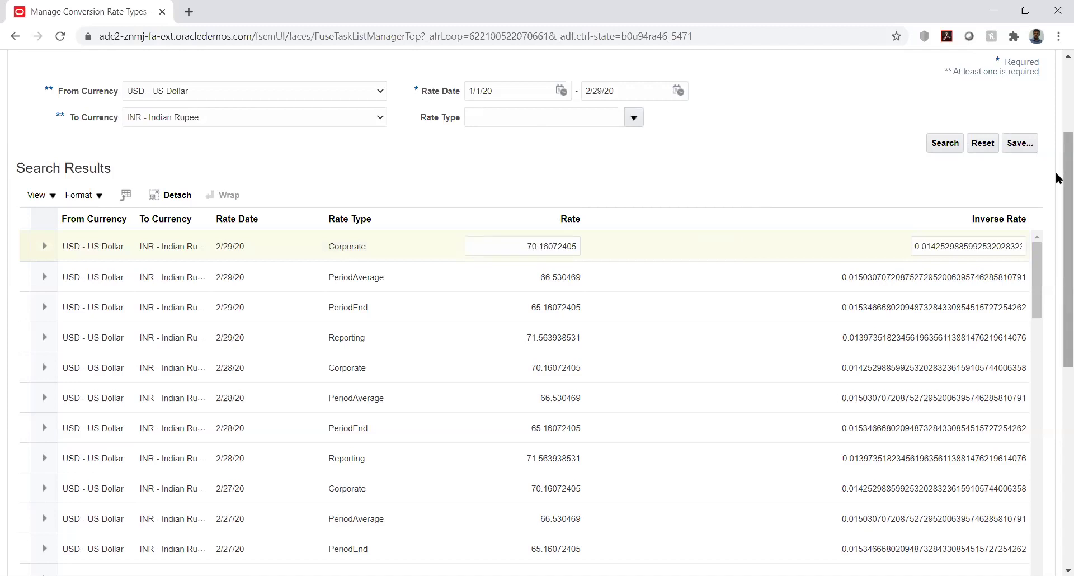
pyautogui.moveTo(1056, 178)
pyautogui.mouseDown()
pyautogui.moveTo(1056, 108)
pyautogui.moveTo(1057, 168)
pyautogui.mouseUp()
pyautogui.scroll(1, 1057, 108)
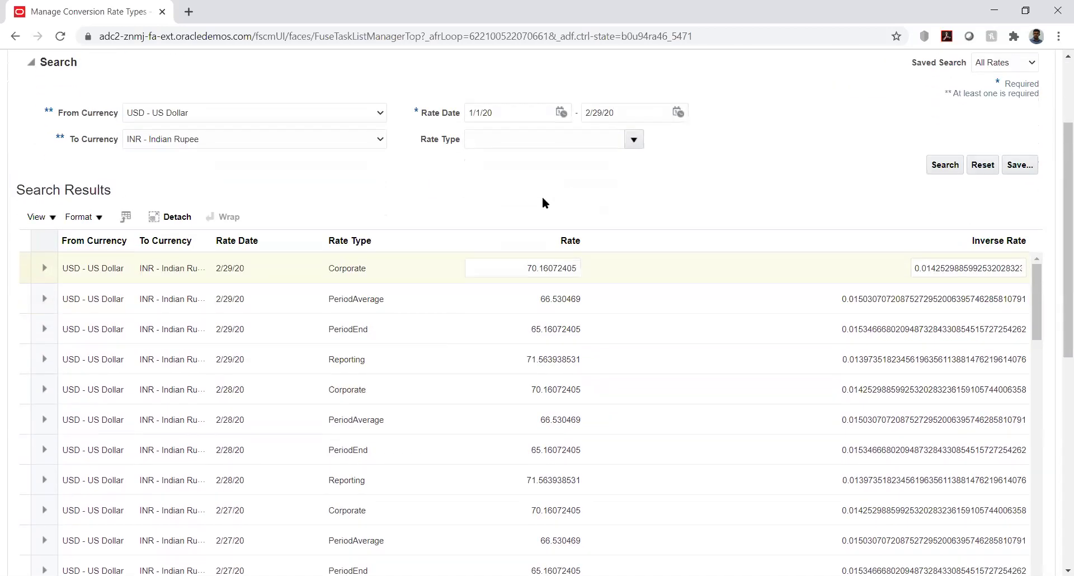
pyautogui.click(548, 263)
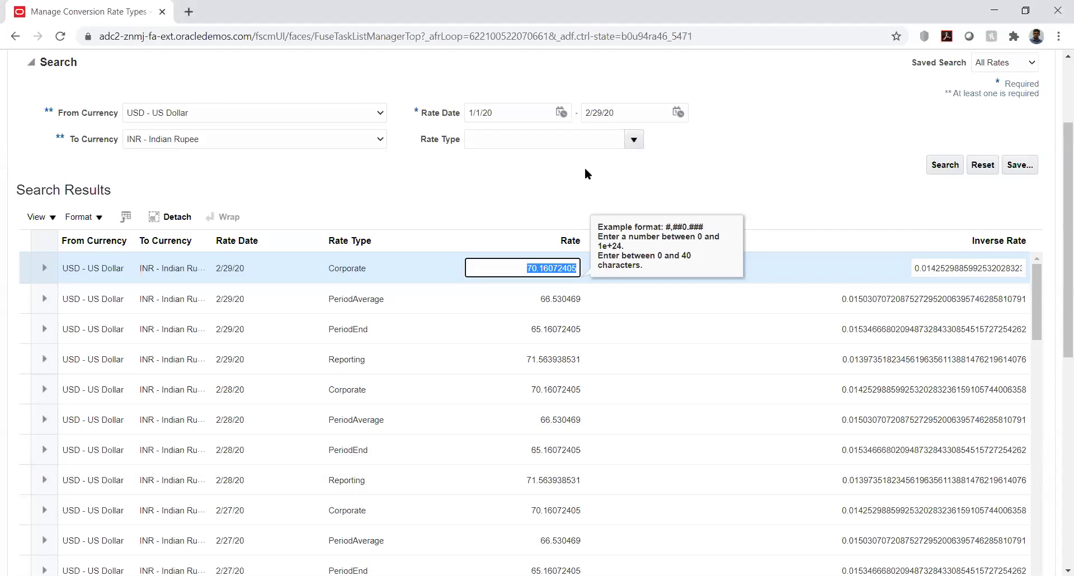
pyautogui.click(539, 180)
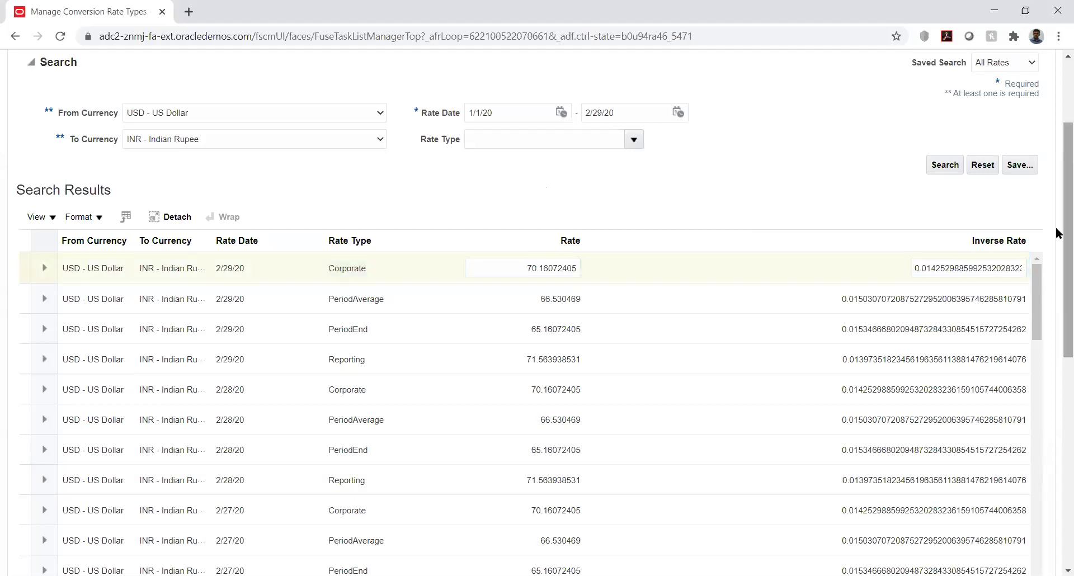
pyautogui.scroll(3, 1057, 232)
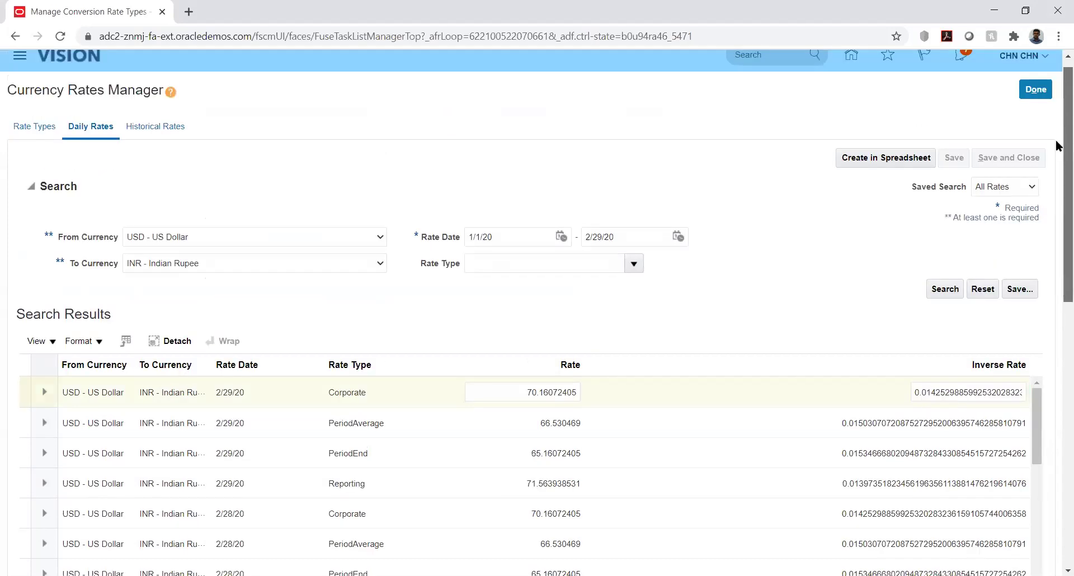
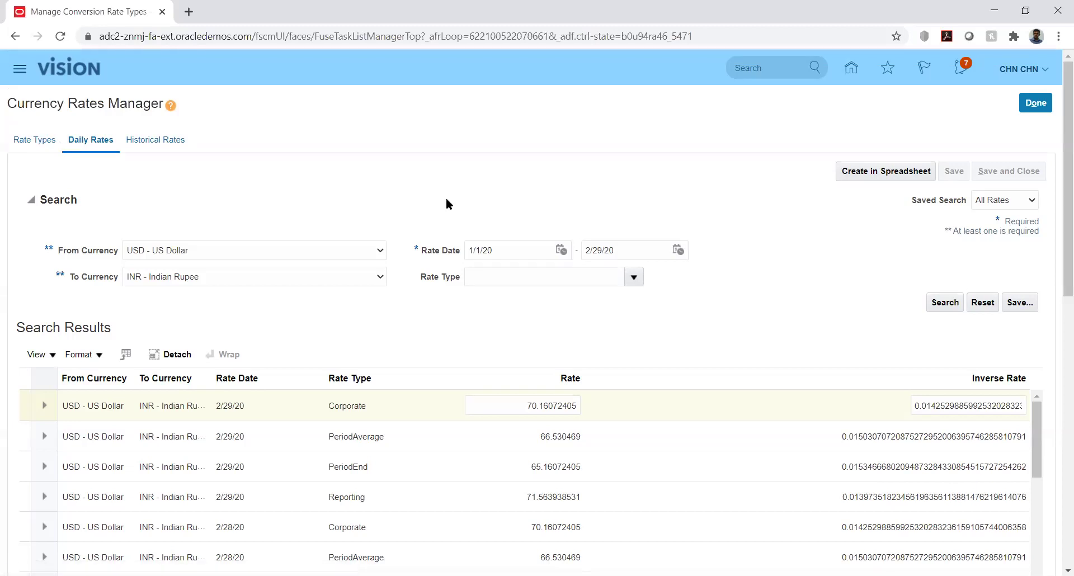
# Set the Daily Rates target currency to KES - Kenyan Shilling and exit the Currency Rates Manager.
pyautogui.click(35, 140)
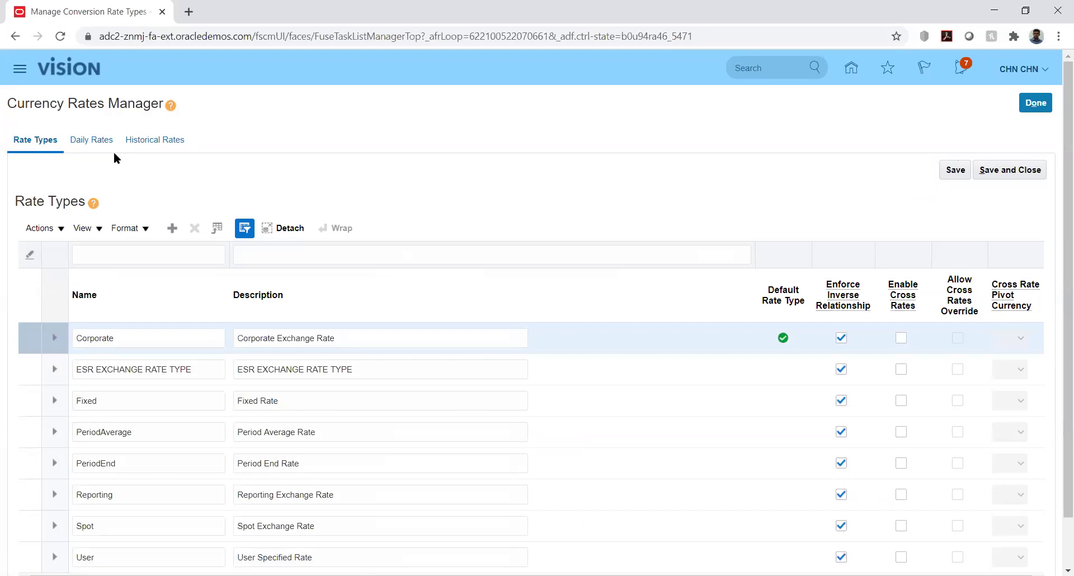
pyautogui.click(78, 140)
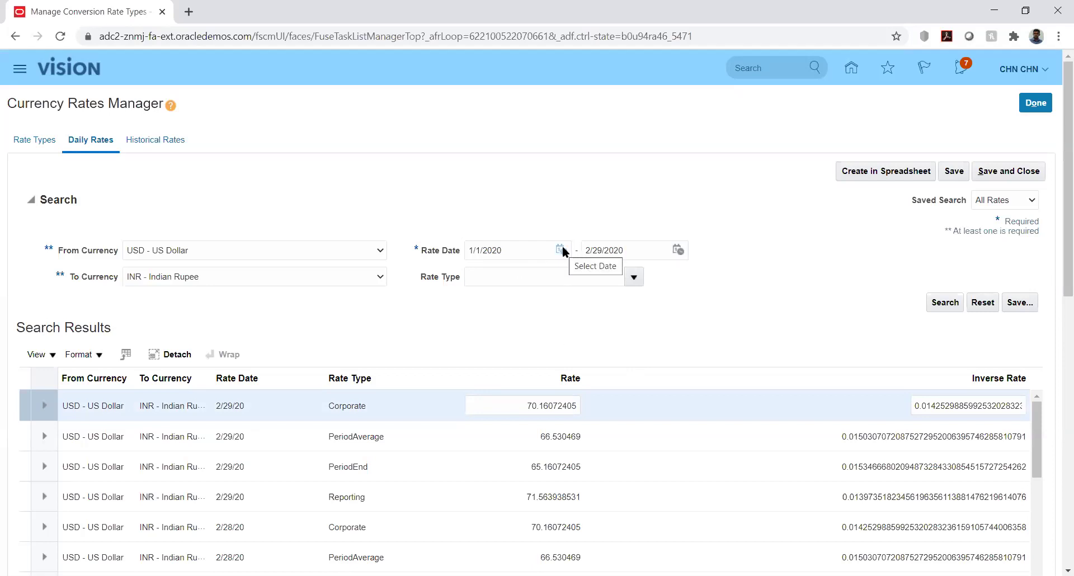
pyautogui.click(344, 276)
pyautogui.press('k')
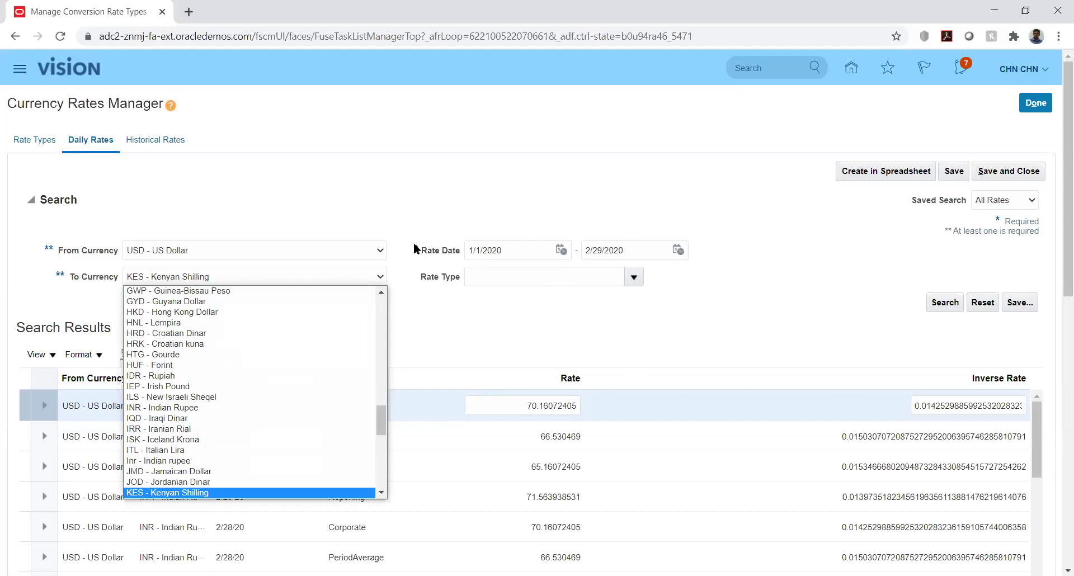
pyautogui.click(394, 199)
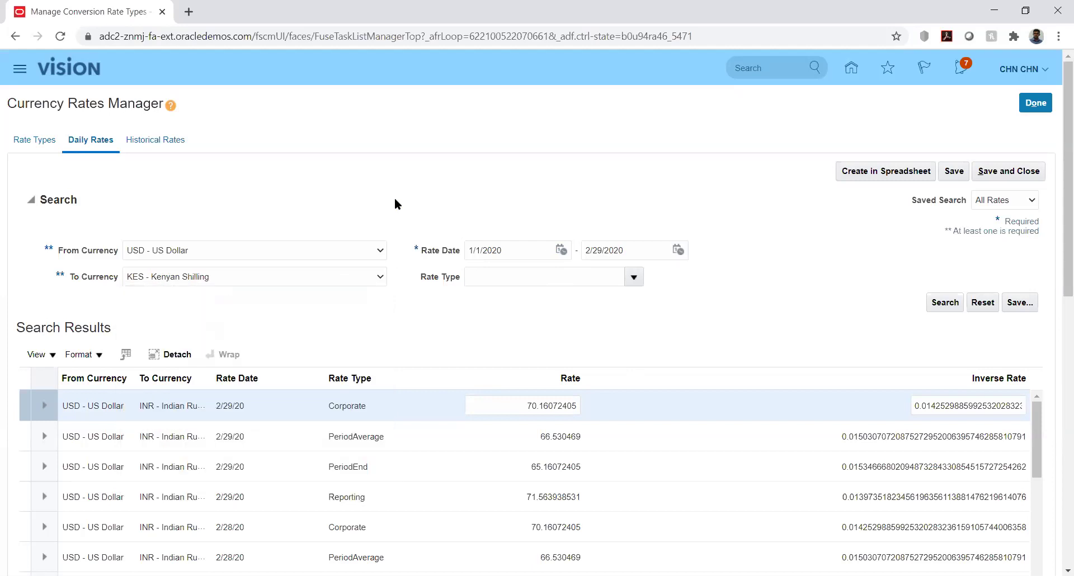
pyautogui.click(1033, 104)
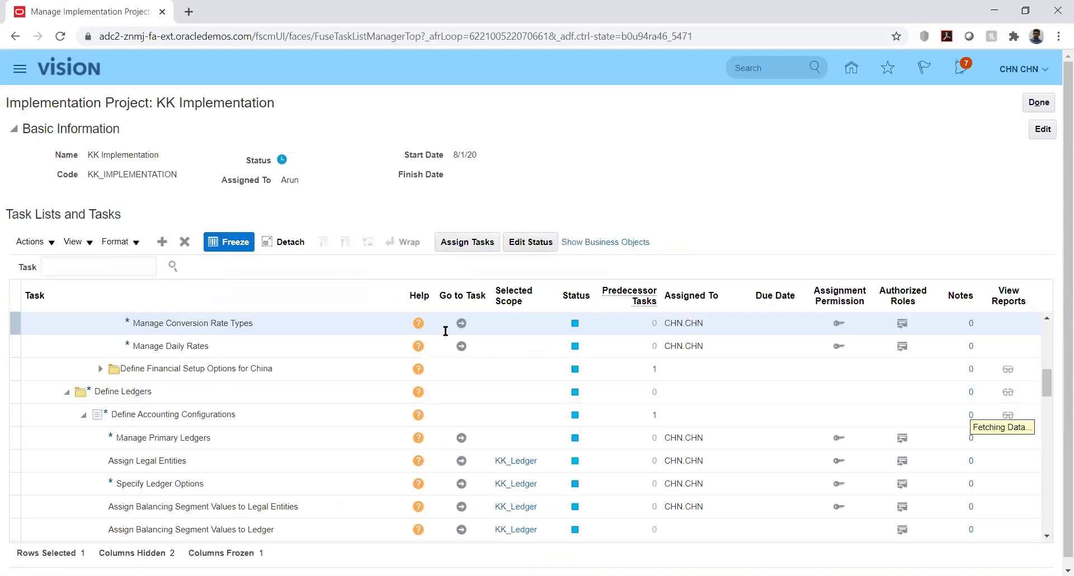
# Reopen Manage Conversion Rate Types on Daily Rates with USD - US Dollar as the source currency.
pyautogui.click(460, 325)
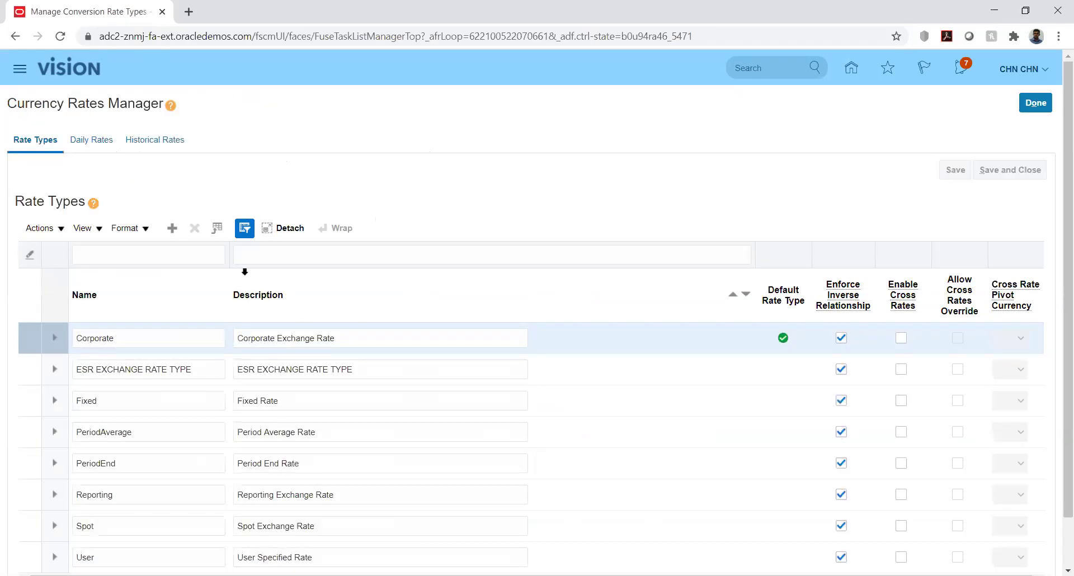
pyautogui.click(93, 140)
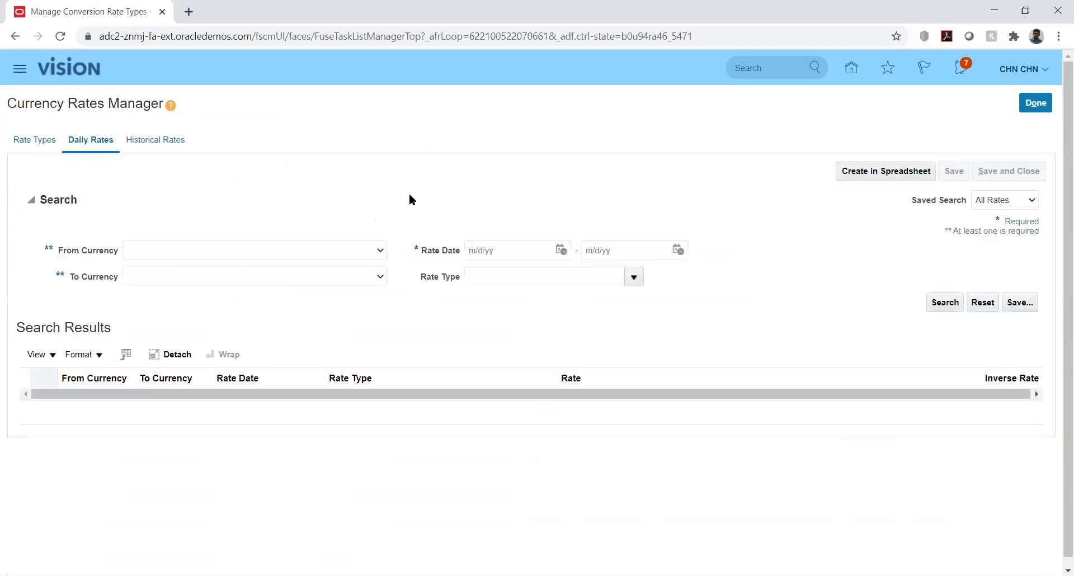
pyautogui.click(377, 254)
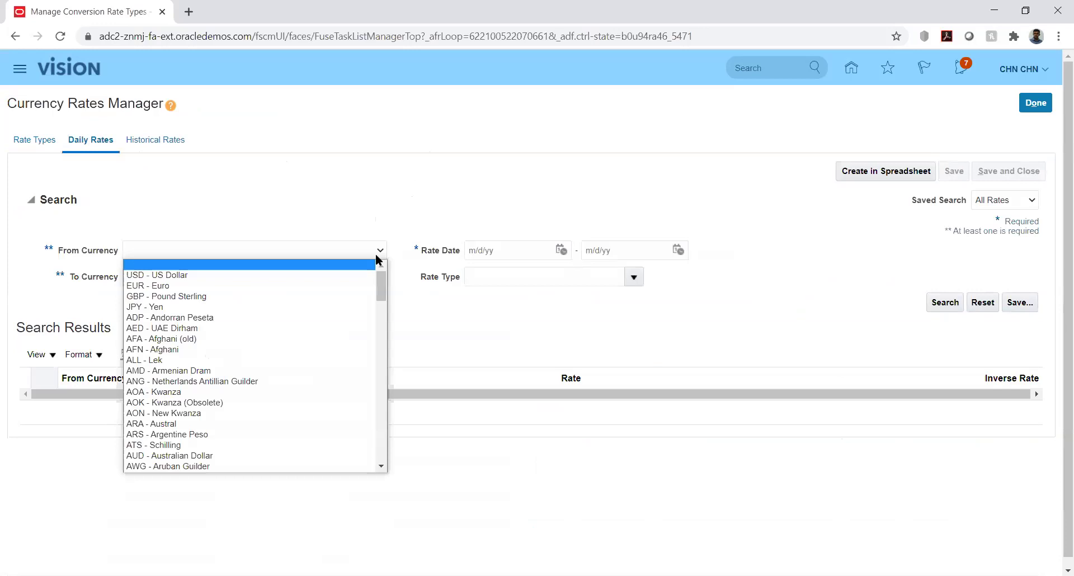
pyautogui.press('Down')
pyautogui.press('Return')
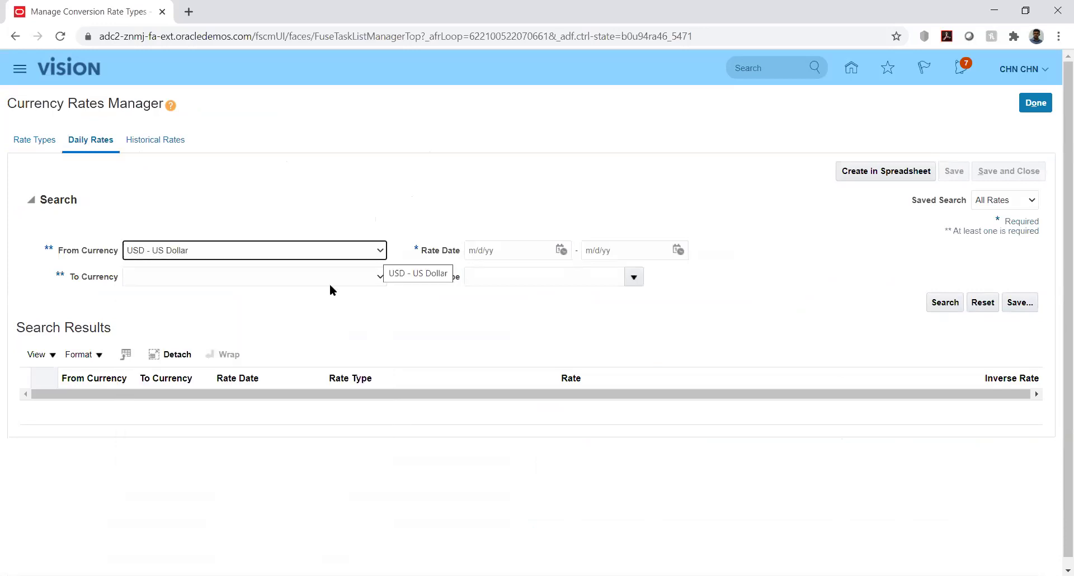
# Choose AED - UAE Dirham as the target currency for the daily rates search.
pyautogui.click(381, 278)
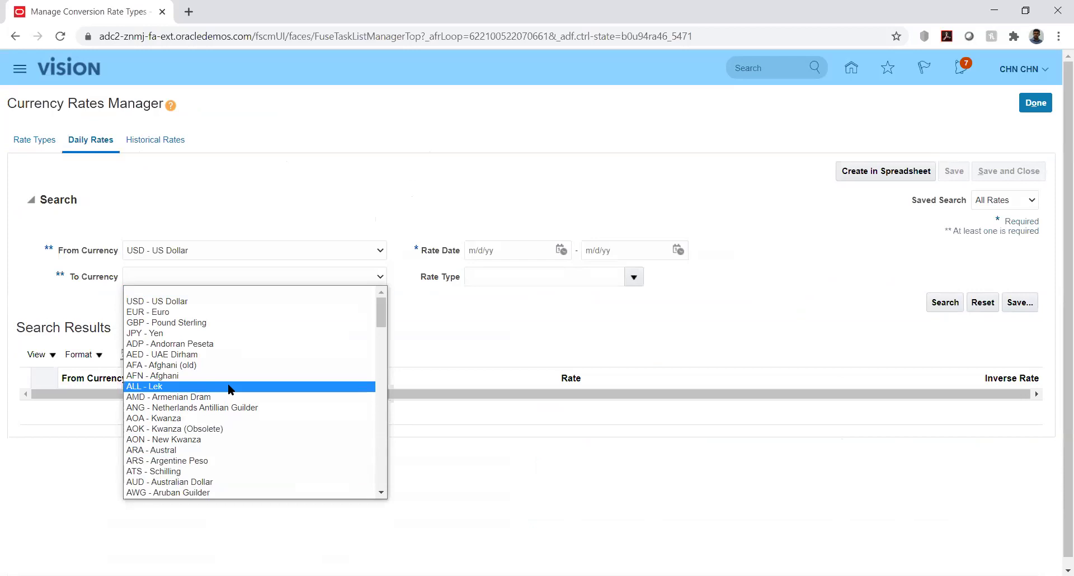
pyautogui.press('Down')
pyautogui.press('Down')
pyautogui.press('Down')
pyautogui.press('Down')
pyautogui.press('Down')
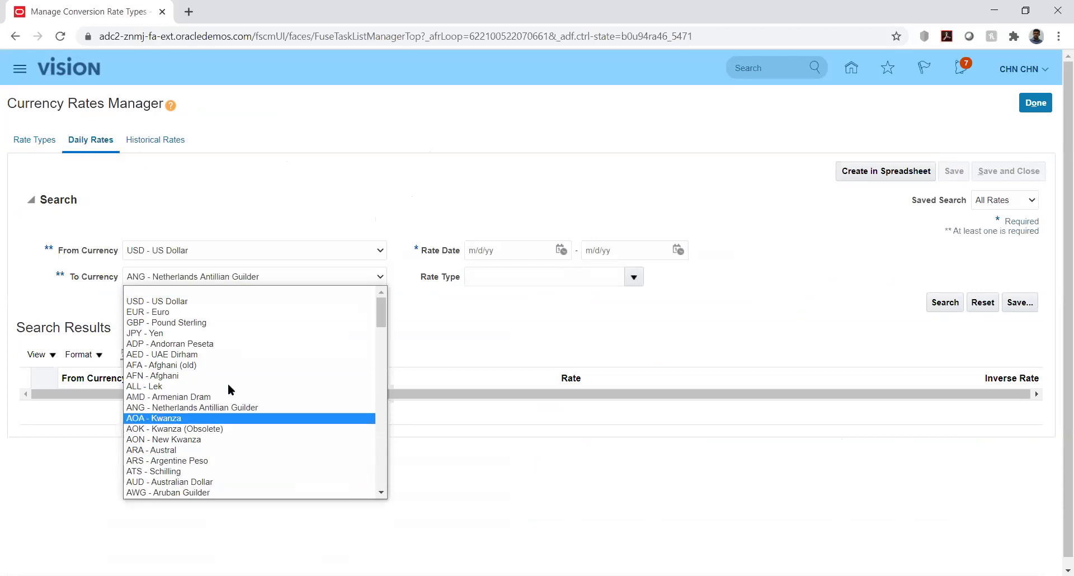
pyautogui.press('Down')
pyautogui.press('Down')
pyautogui.press('Down')
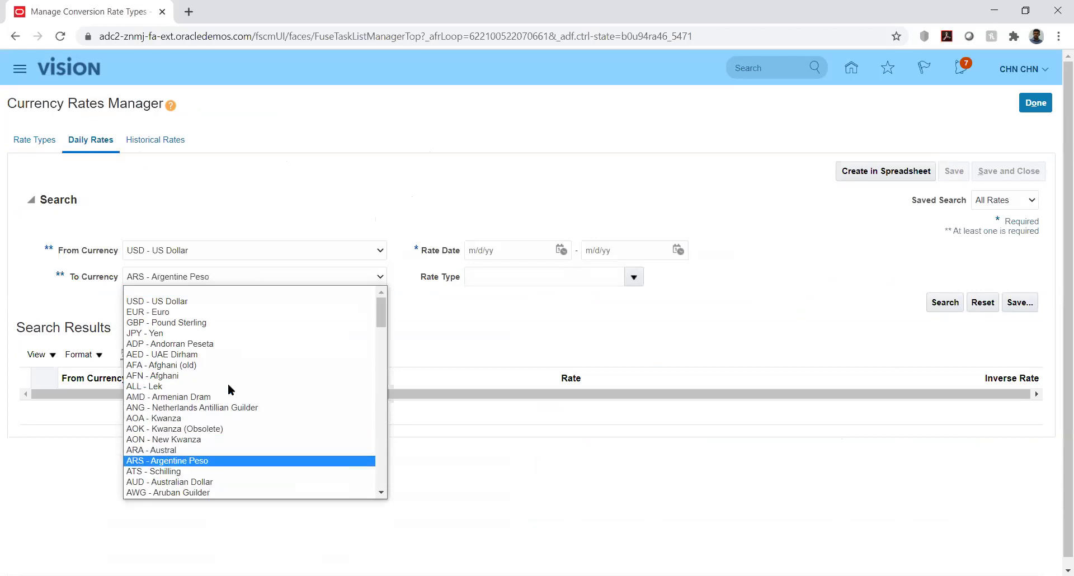
pyautogui.press('Down')
pyautogui.press('Down')
pyautogui.press('Down')
pyautogui.write('ad')
pyautogui.press('Down')
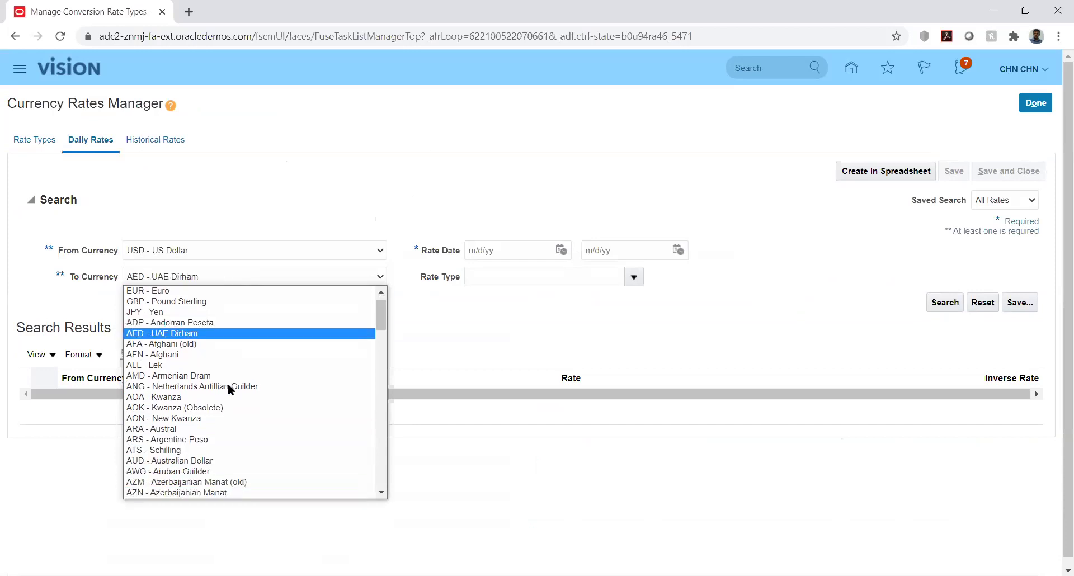
pyautogui.press('Return')
pyautogui.click(511, 308)
pyautogui.click(561, 250)
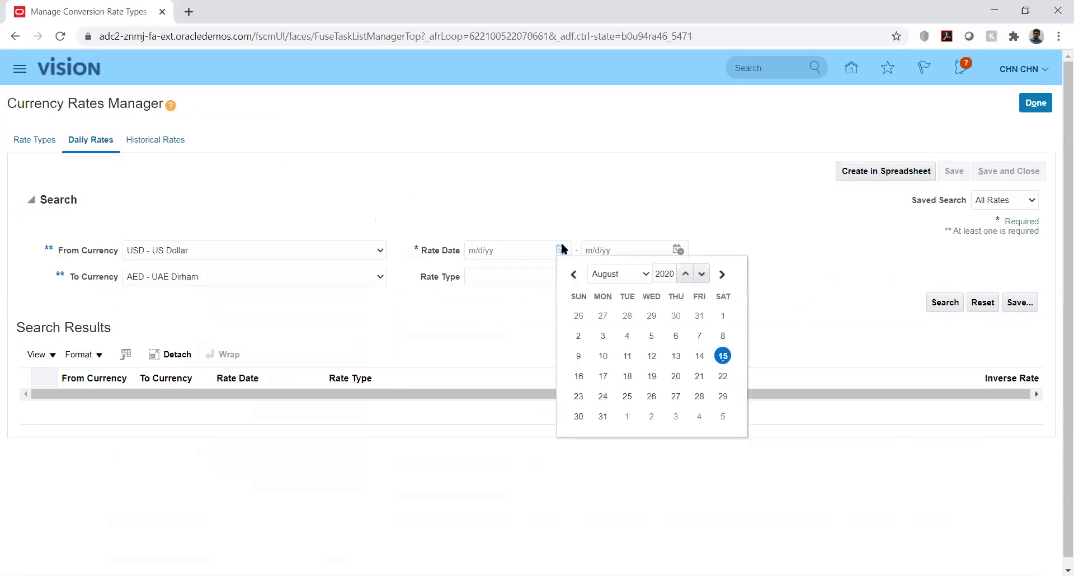
# Search daily rates for 8/1/20 to 8/31/20 and scroll through the 3.67 Corporate results.
pyautogui.click(723, 315)
pyautogui.click(677, 249)
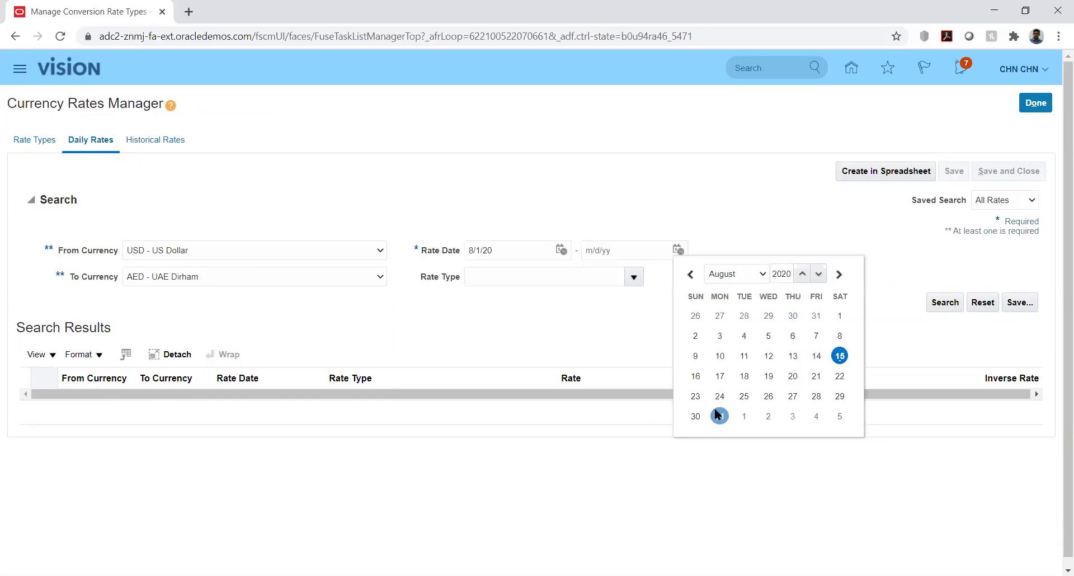
pyautogui.click(719, 416)
pyautogui.click(944, 302)
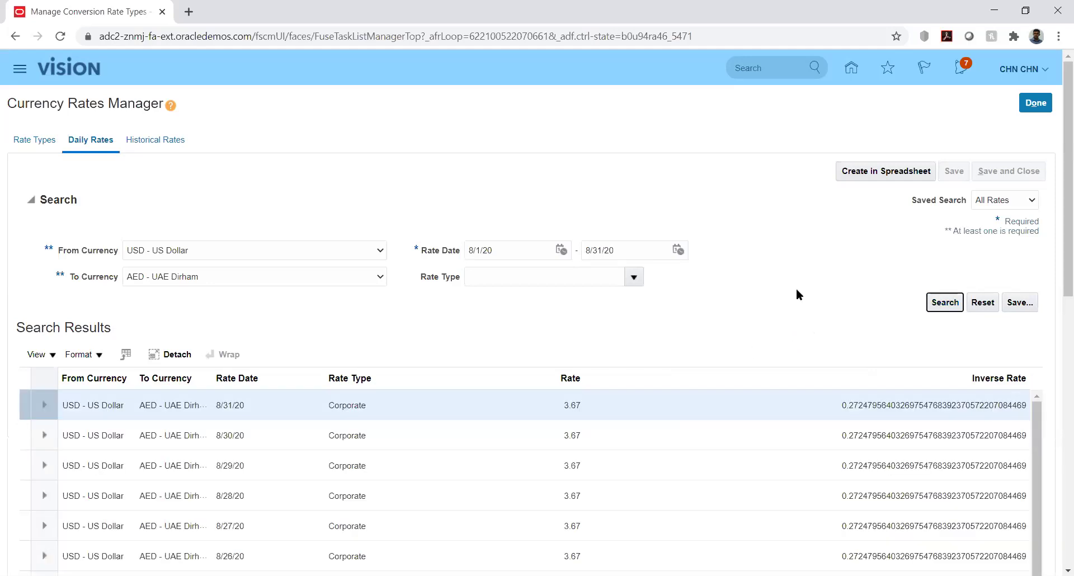
pyautogui.moveTo(1059, 277); pyautogui.dragTo(1057, 325)
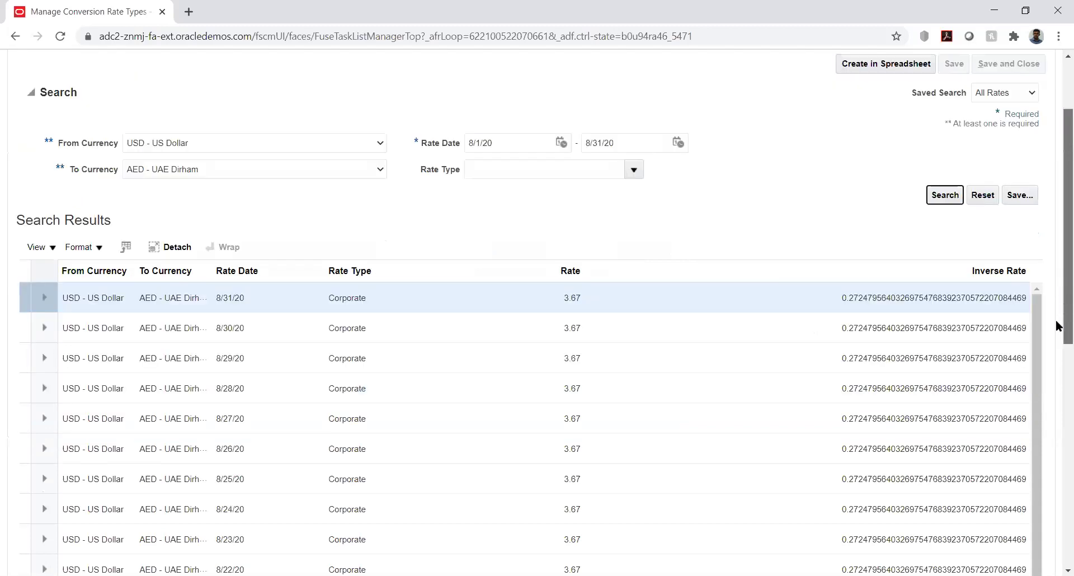
pyautogui.scroll(-3, 1056, 330)
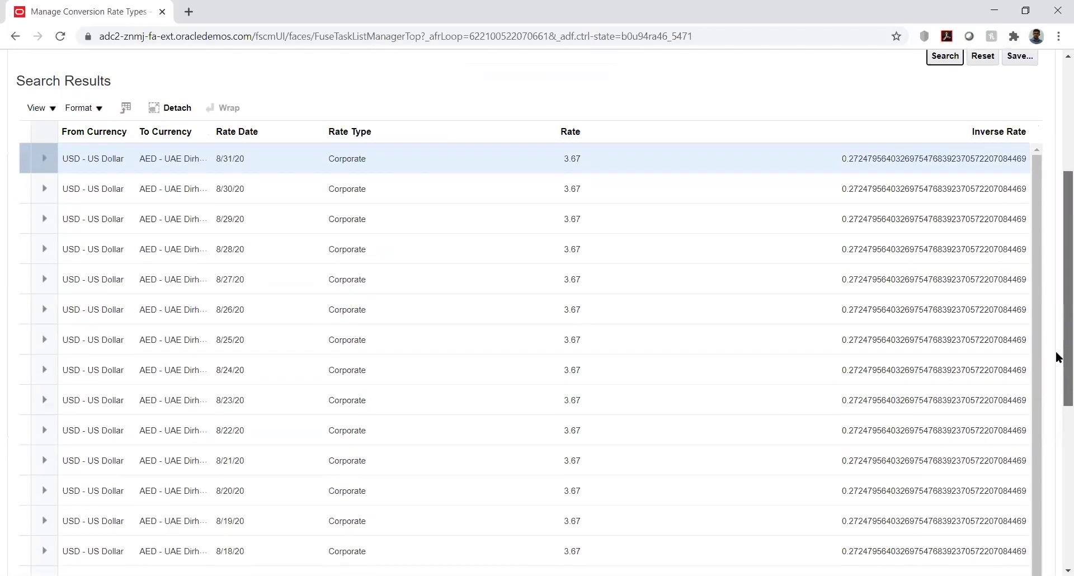
pyautogui.scroll(-5, 1056, 356)
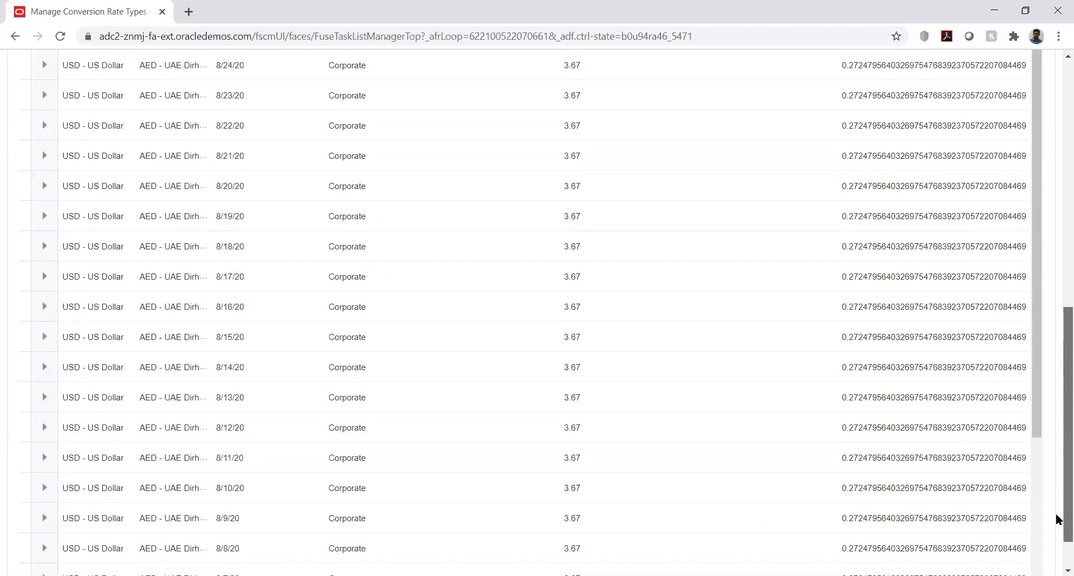
pyautogui.scroll(5, 1057, 392)
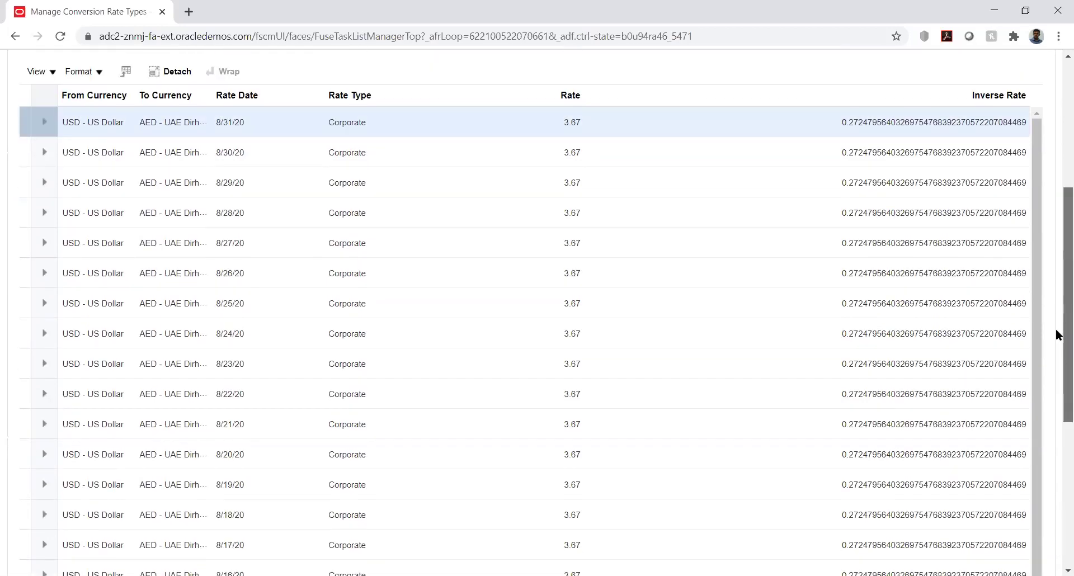
pyautogui.scroll(3, 1056, 334)
pyautogui.scroll(-3, 1044, 223)
pyautogui.scroll(5, 1043, 212)
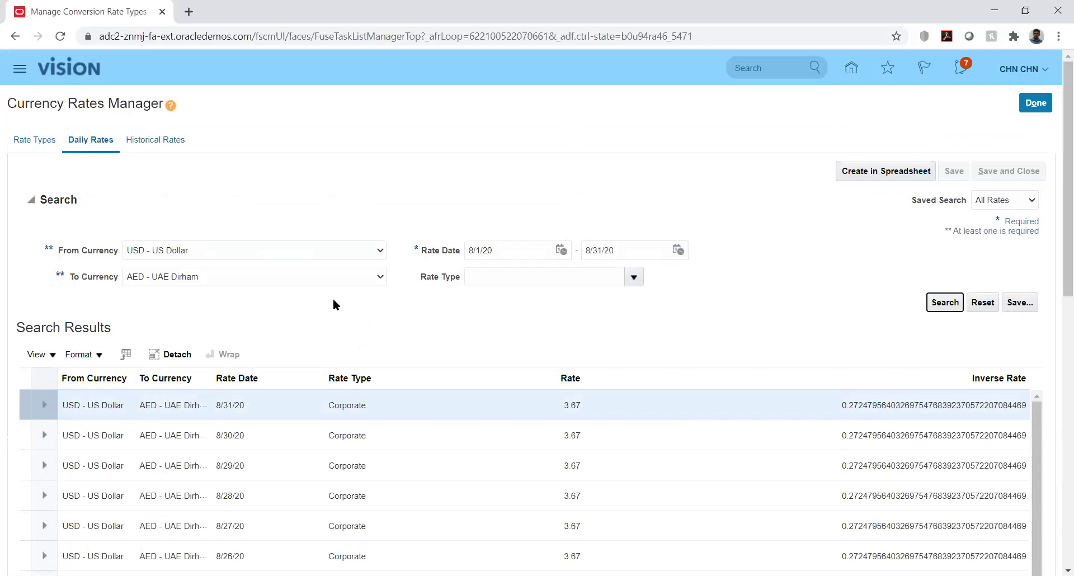
# On Rate Types, open the Fixed rate type's description for editing and select its text.
pyautogui.click(34, 140)
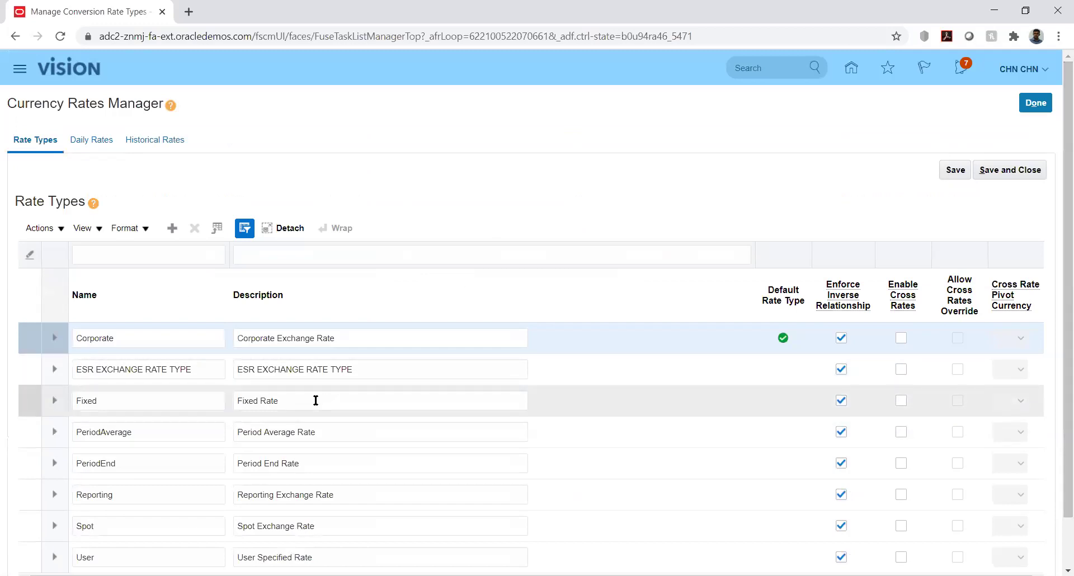
pyautogui.doubleClick(316, 400)
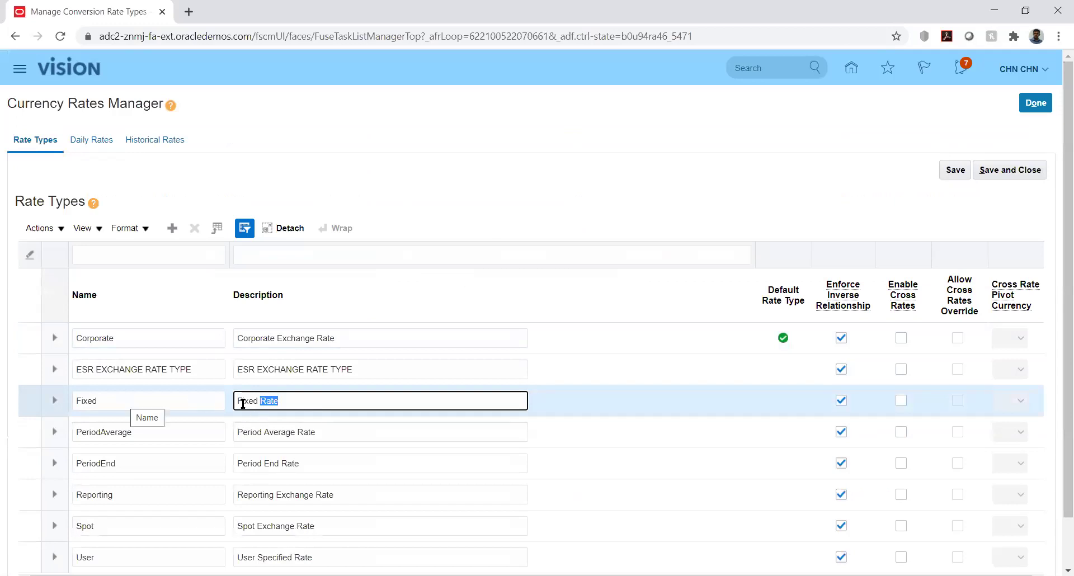
pyautogui.moveTo(240, 400); pyautogui.dragTo(295, 404)
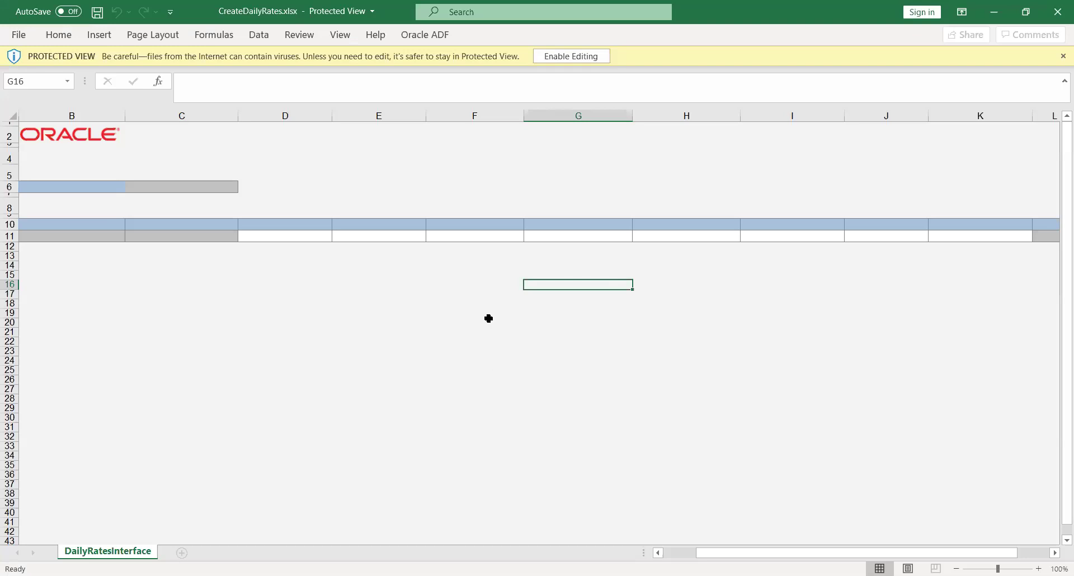
# Enable editing of CreateDailyRates.xlsx and sign in to Oracle Applications Cloud with the account username and password.
pyautogui.click(554, 55)
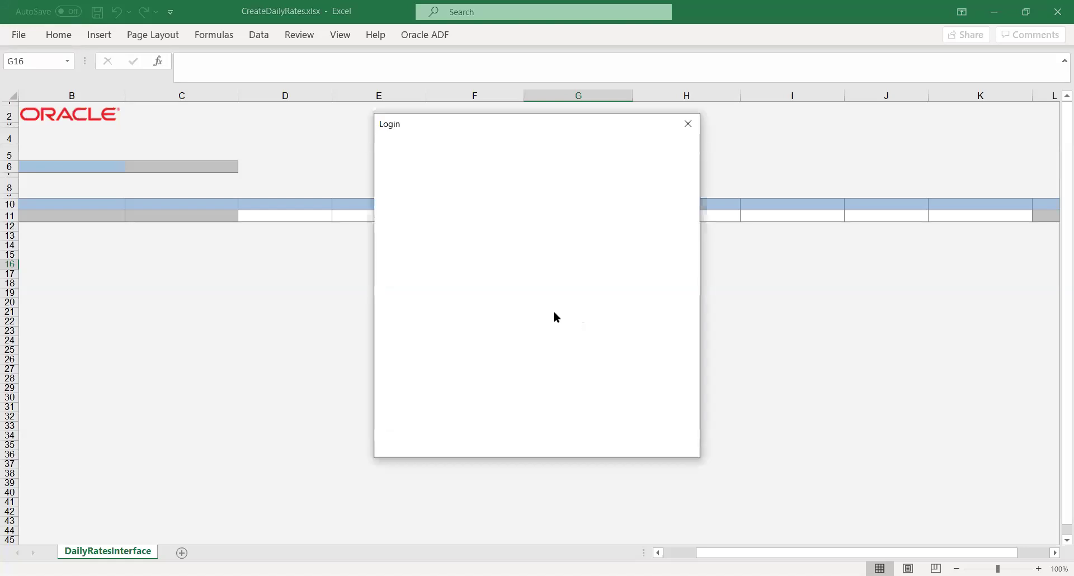
pyautogui.write('CHN.CHN')
pyautogui.press('Tab')
pyautogui.write('•••••••••')
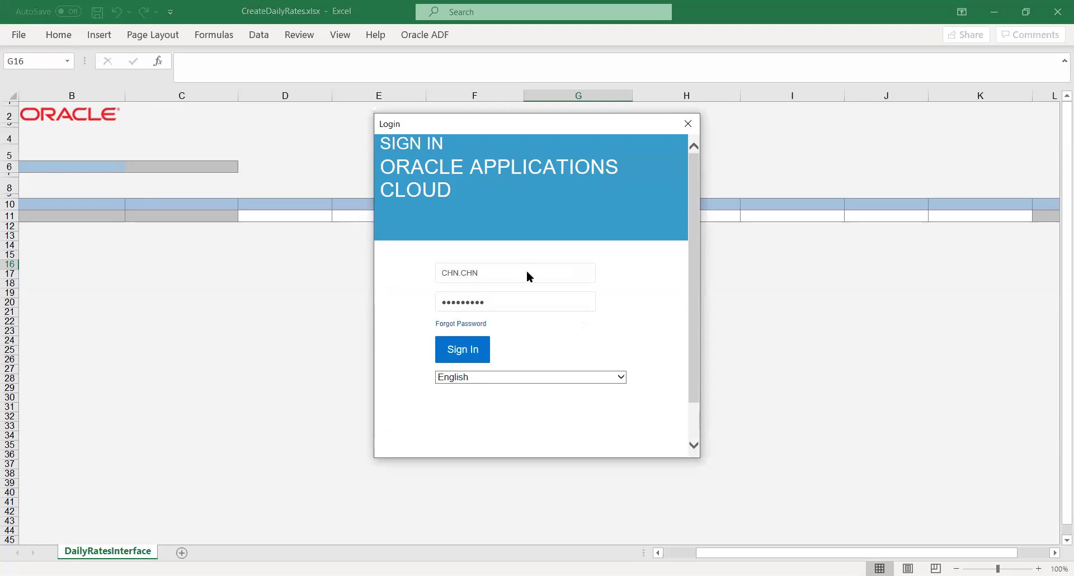
pyautogui.press('Return')
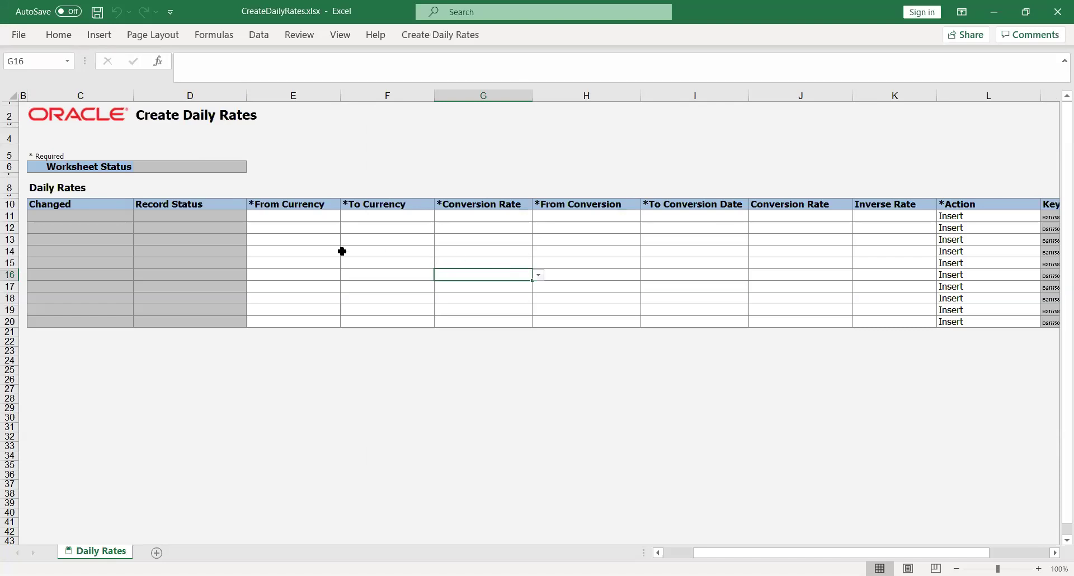
# In row 11, pick USD as from currency, AED as to currency and Reporting rate type.
pyautogui.click(291, 220)
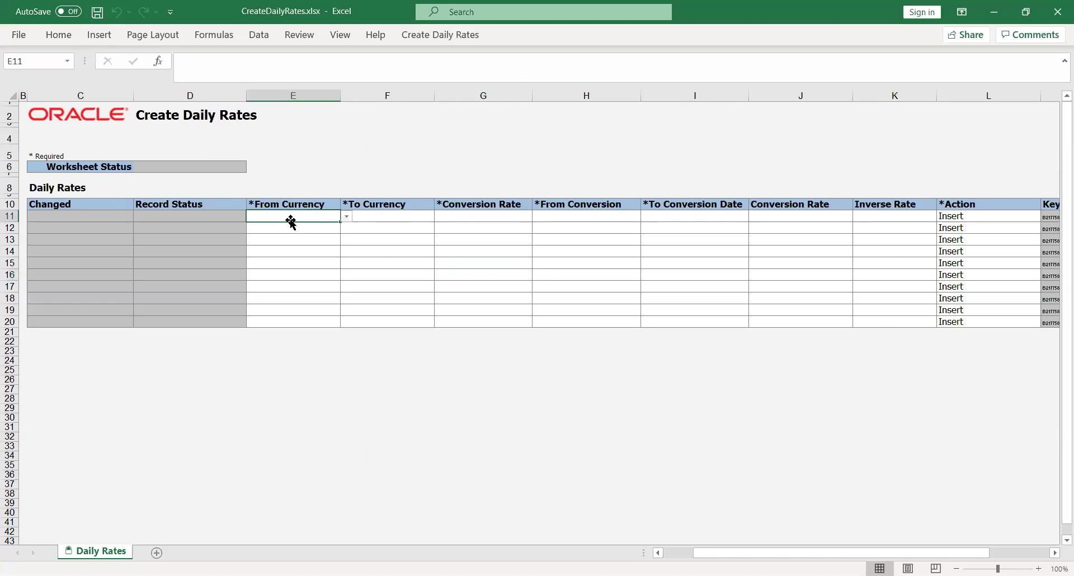
pyautogui.click(347, 215)
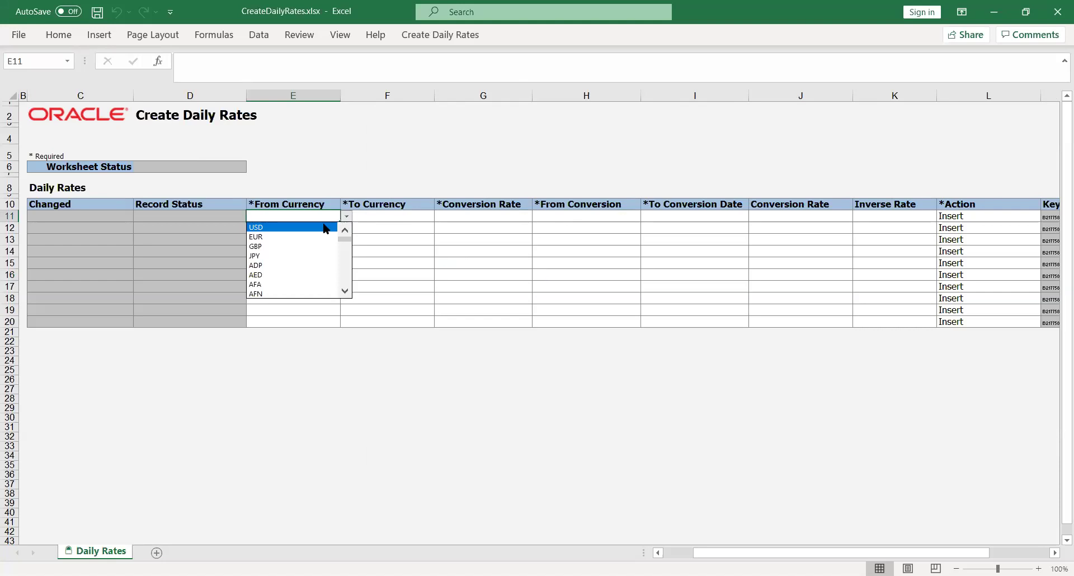
pyautogui.press('Return')
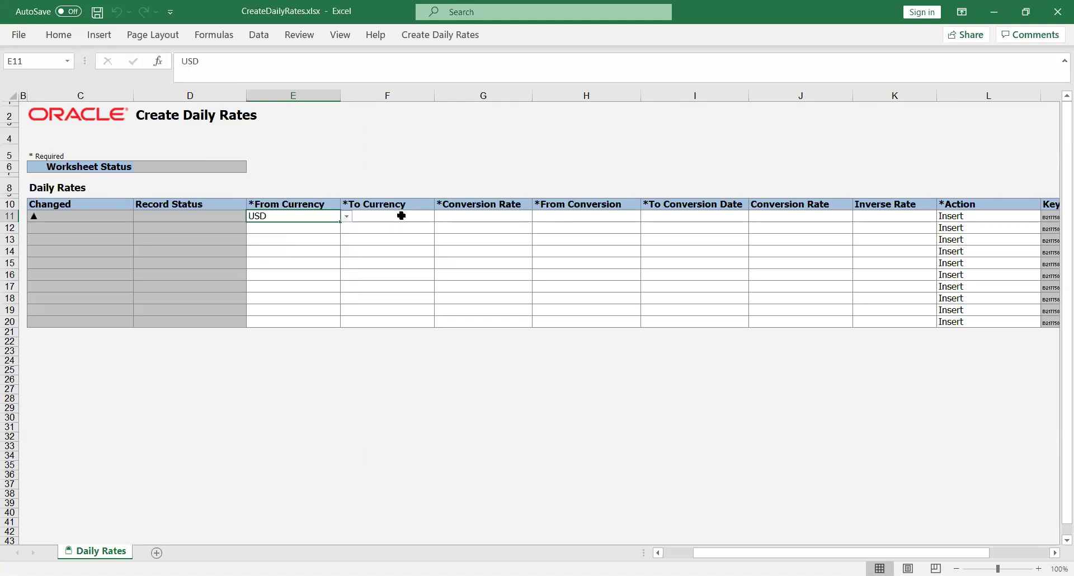
pyautogui.click(398, 216)
pyautogui.click(440, 219)
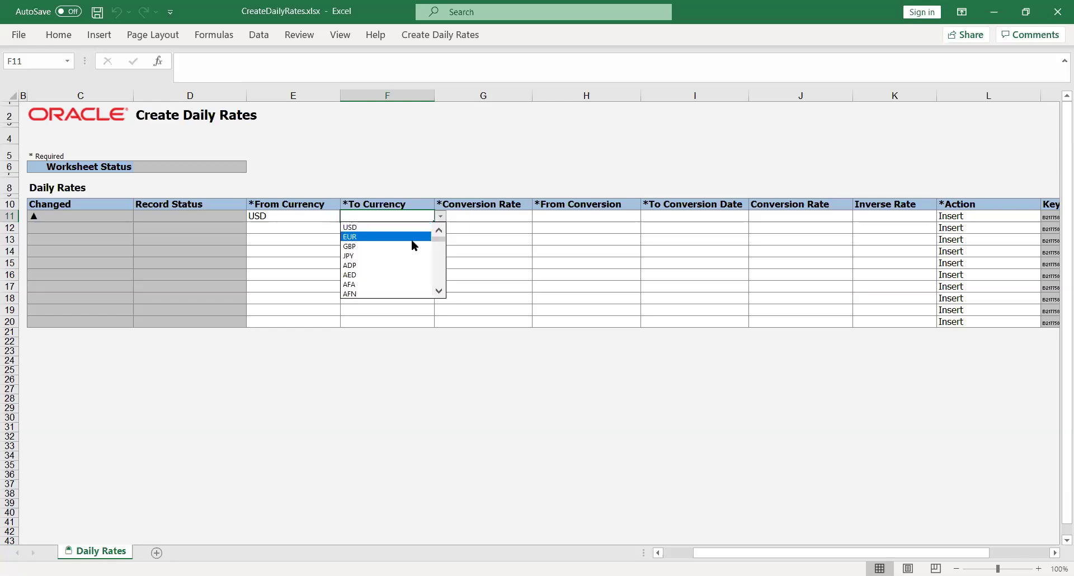
pyautogui.click(420, 274)
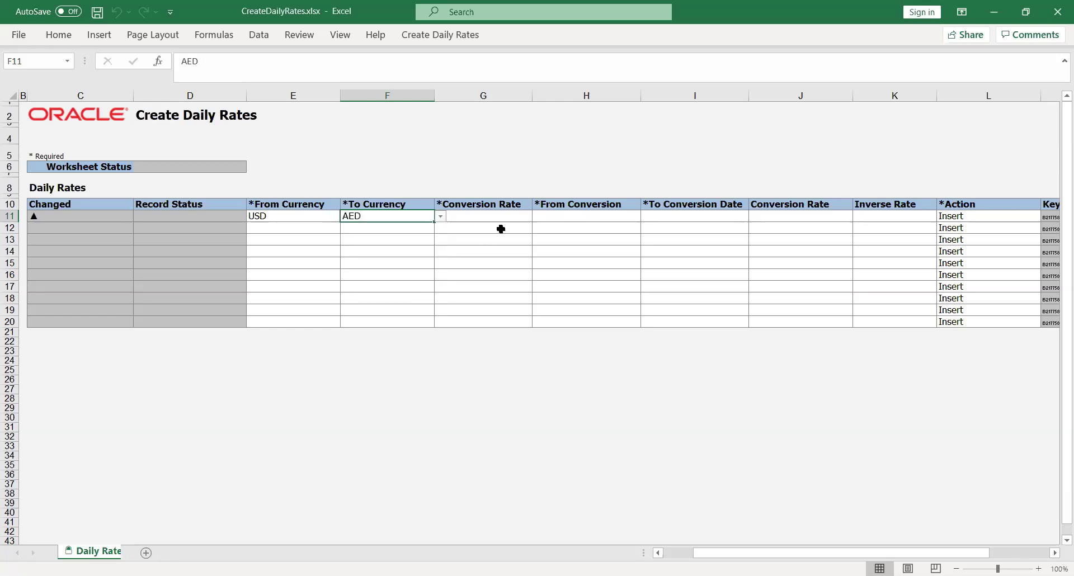
pyautogui.click(521, 216)
pyautogui.click(537, 216)
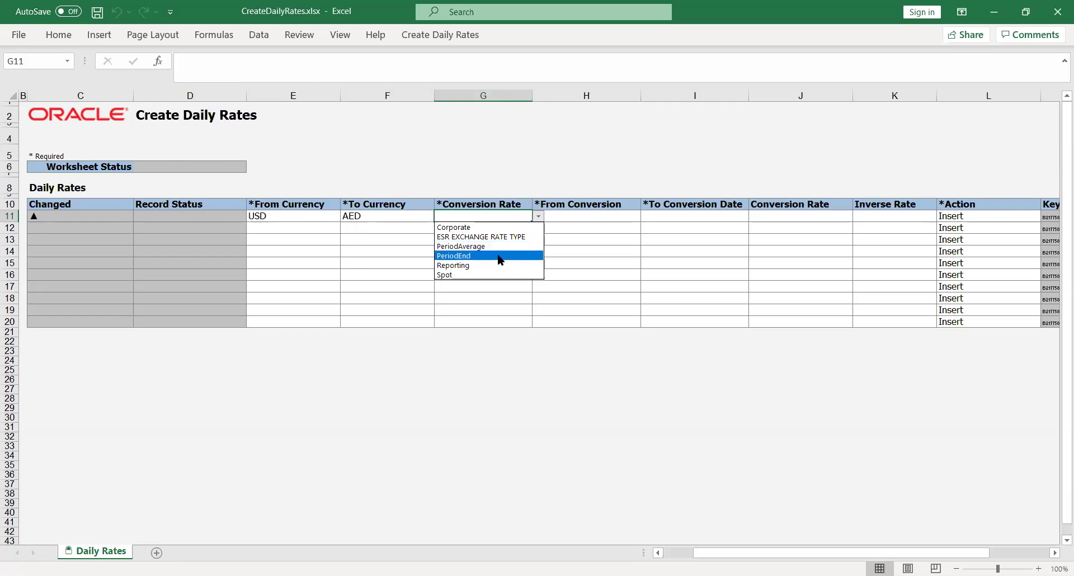
pyautogui.click(488, 267)
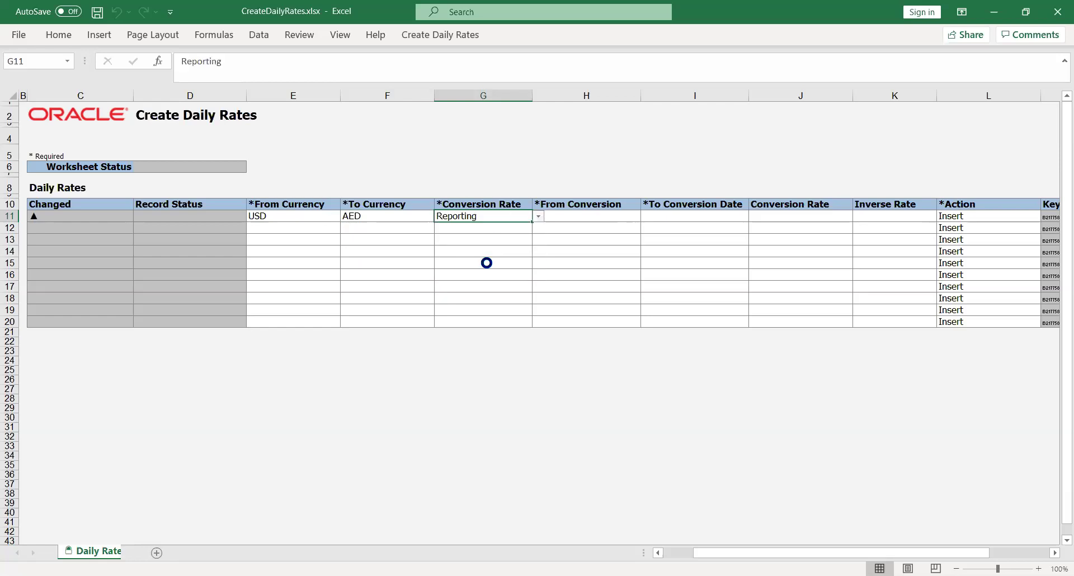
# Fill the remaining row 11 cells, entering a conversion rate of 25.
pyautogui.click(598, 214)
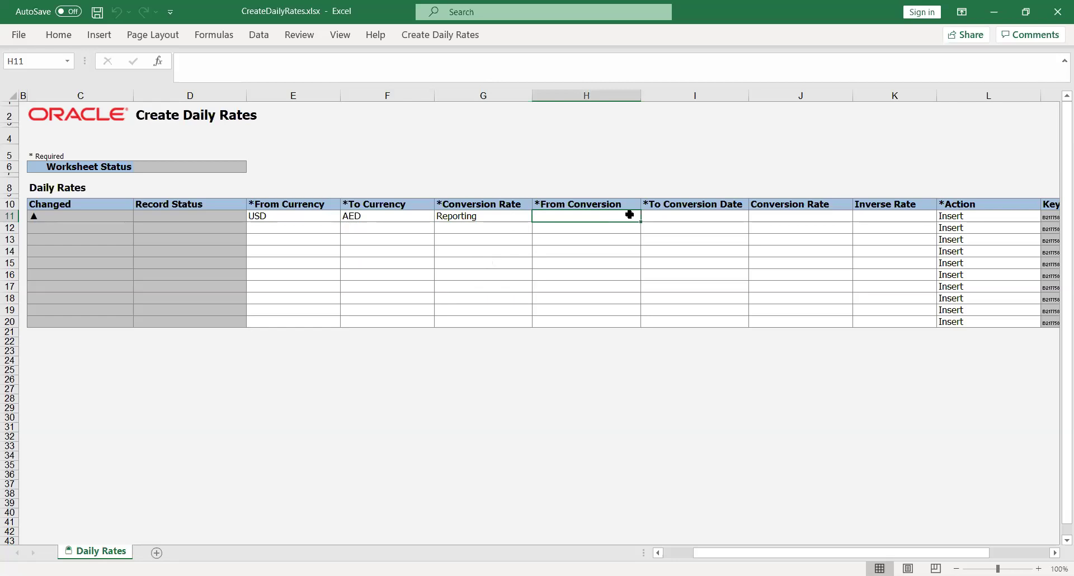
pyautogui.write('USD')
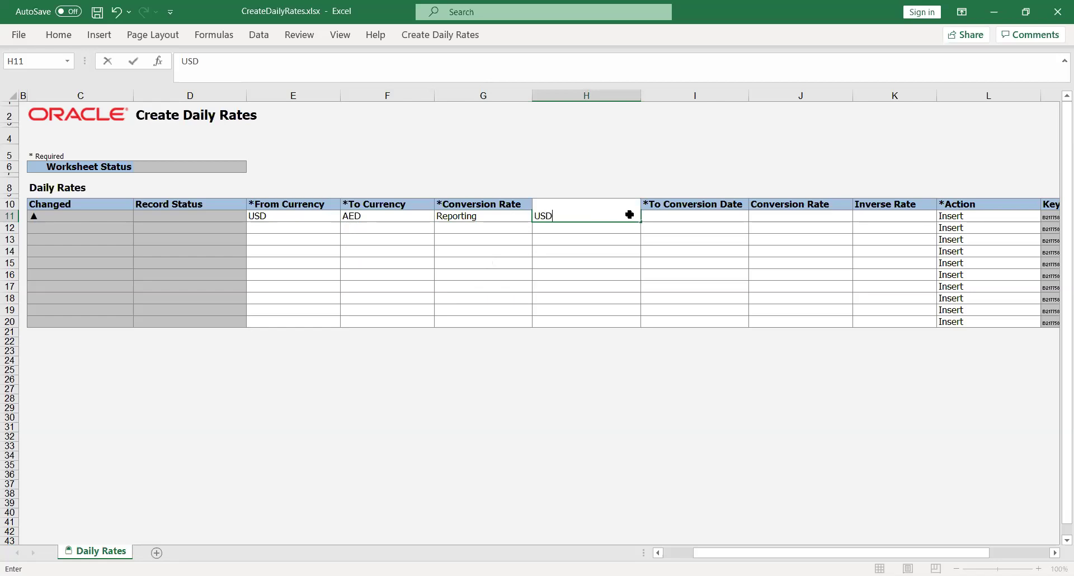
pyautogui.press('Tab')
pyautogui.write('AED')
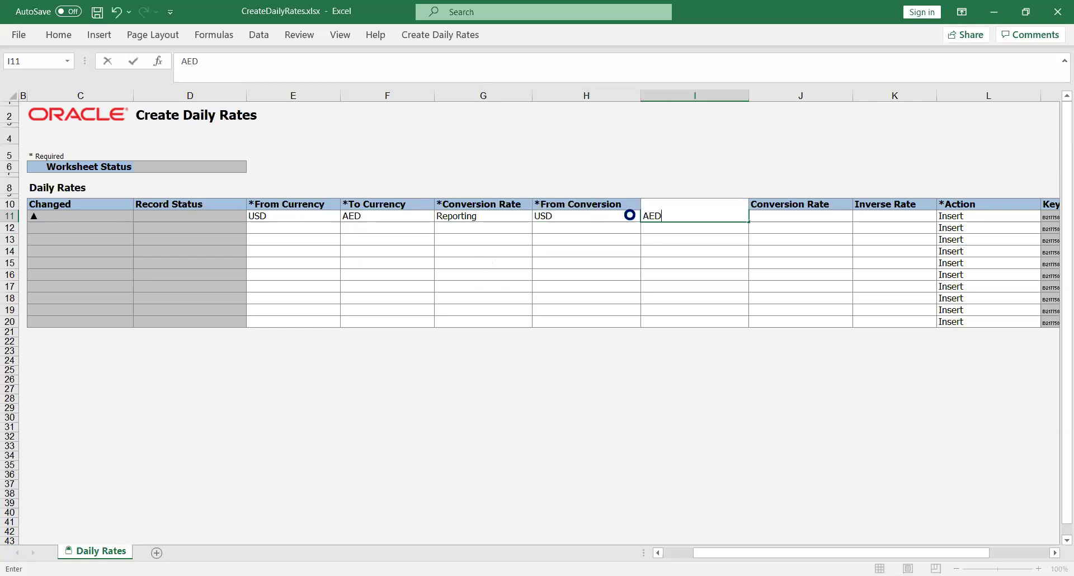
pyautogui.press('Tab')
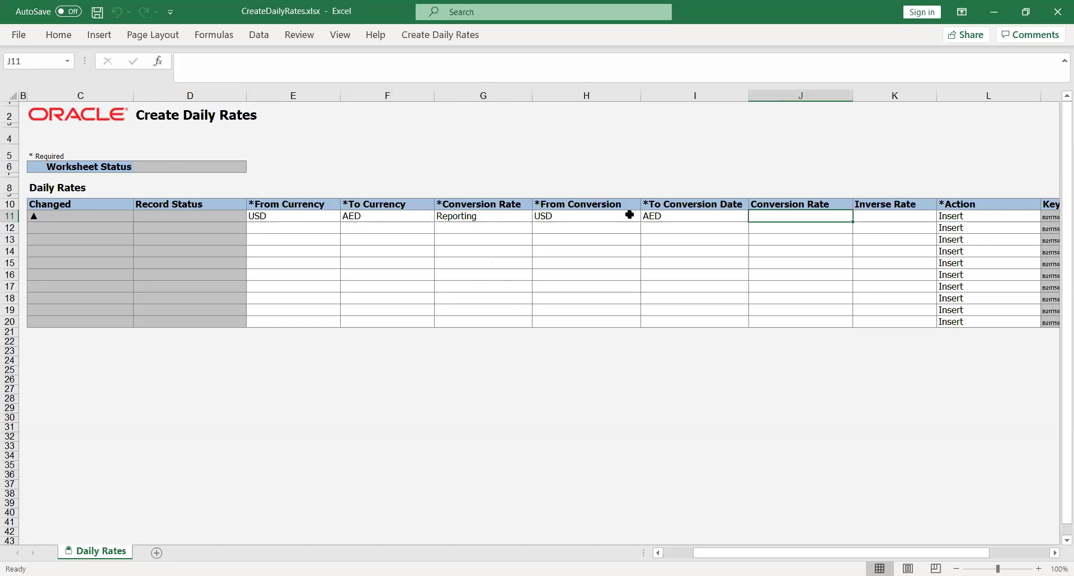
pyautogui.write('25')
pyautogui.press('Tab')
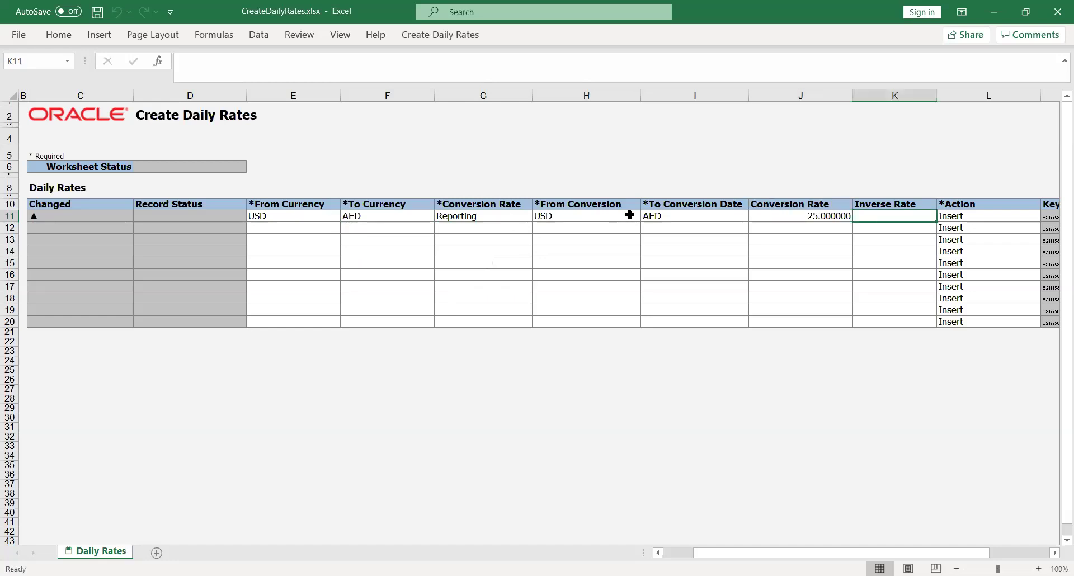
pyautogui.press('Tab')
pyautogui.press('Return')
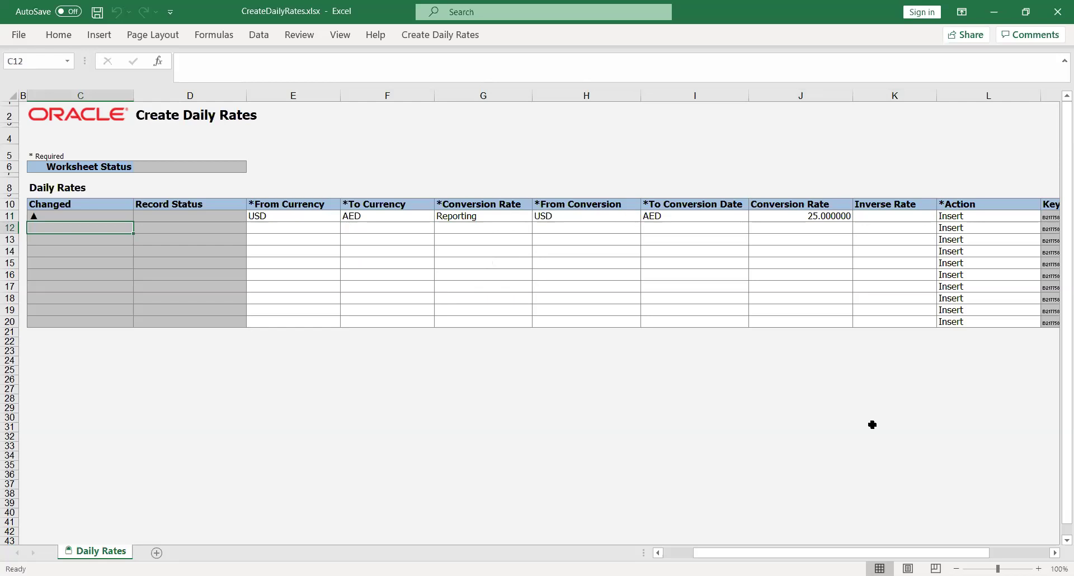
pyautogui.moveTo(798, 556)
pyautogui.mouseDown()
pyautogui.moveTo(752, 554)
pyautogui.moveTo(797, 555)
pyautogui.mouseUp()
pyautogui.click(448, 456)
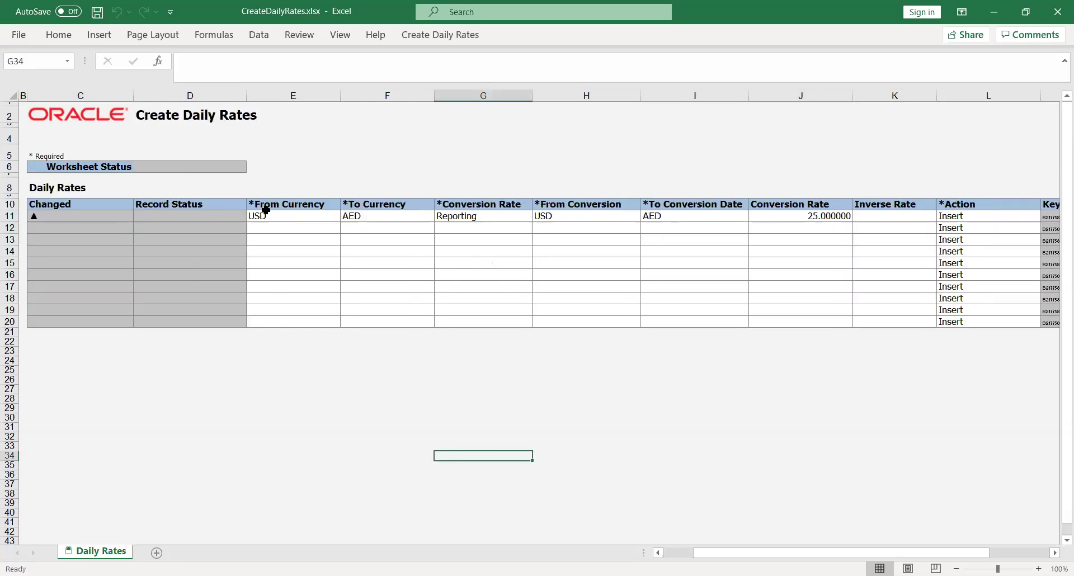
# Set the from and to conversion dates to 01-Aug-2020 and 31-Aug-2020.
pyautogui.click(443, 35)
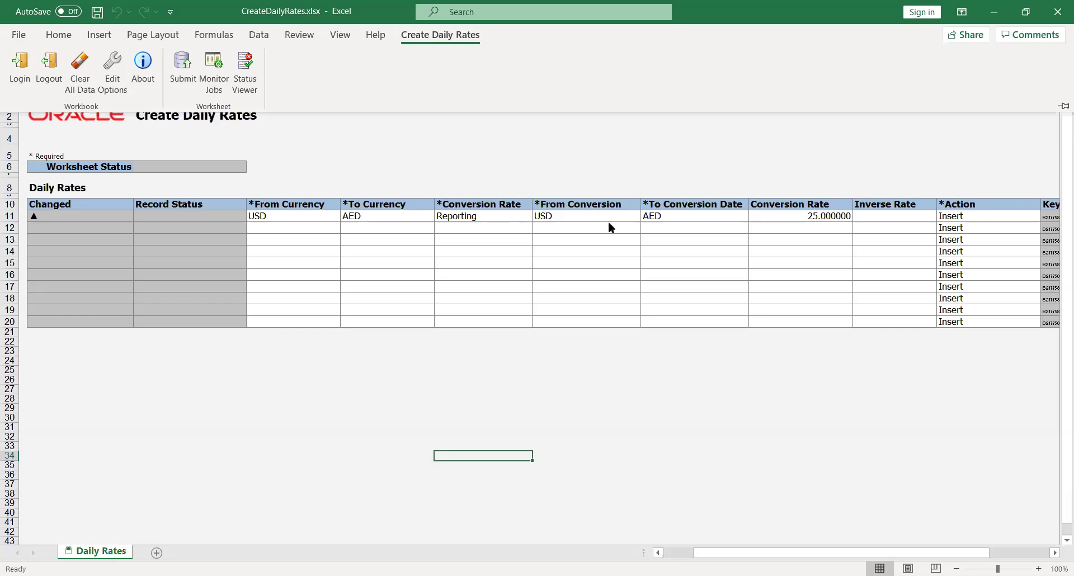
pyautogui.click(556, 214)
pyautogui.click(555, 213)
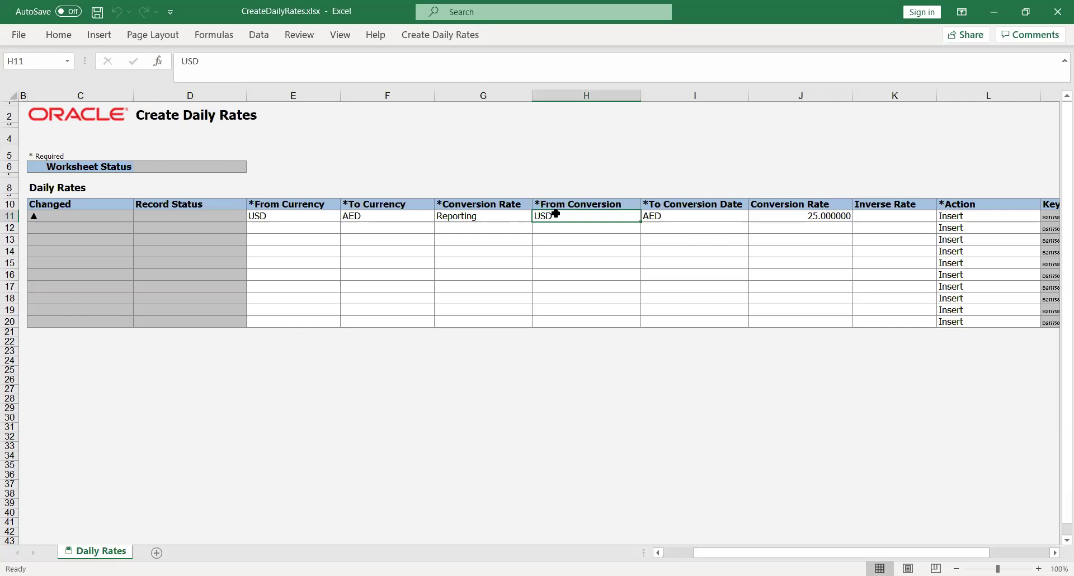
pyautogui.write('01')
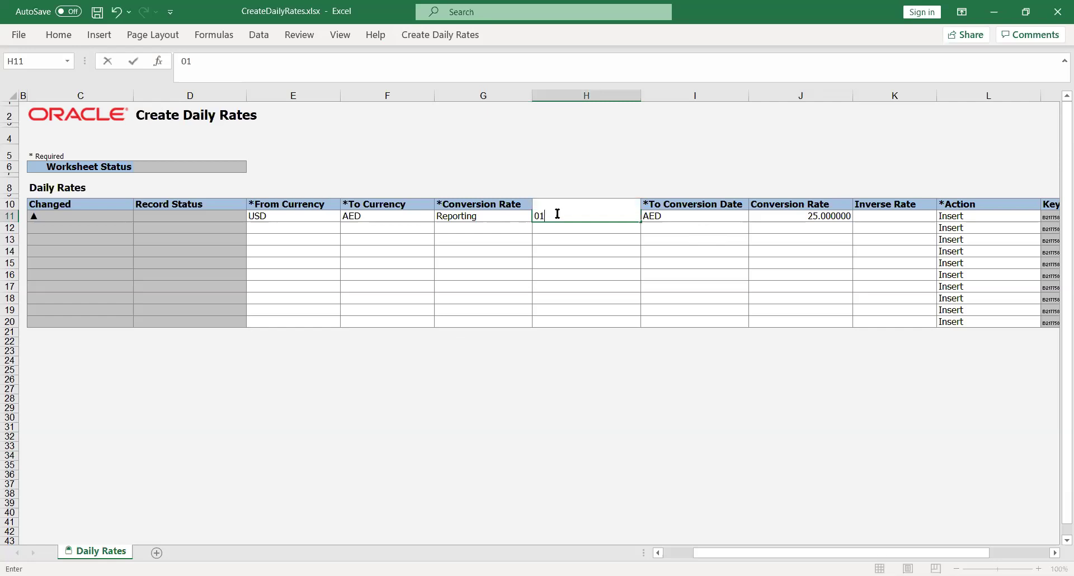
pyautogui.write('-Aug-2020')
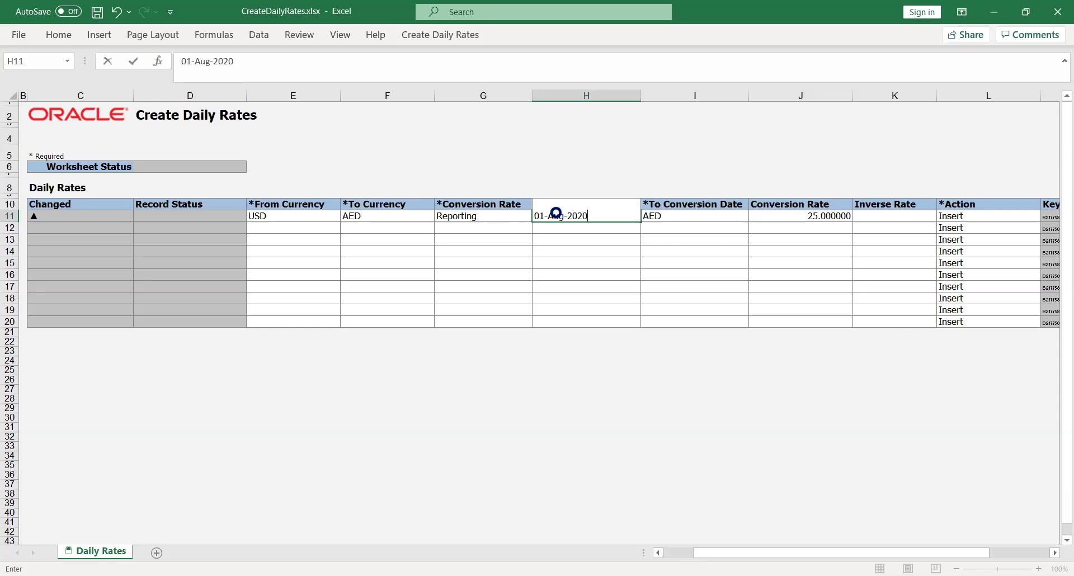
pyautogui.press('Tab')
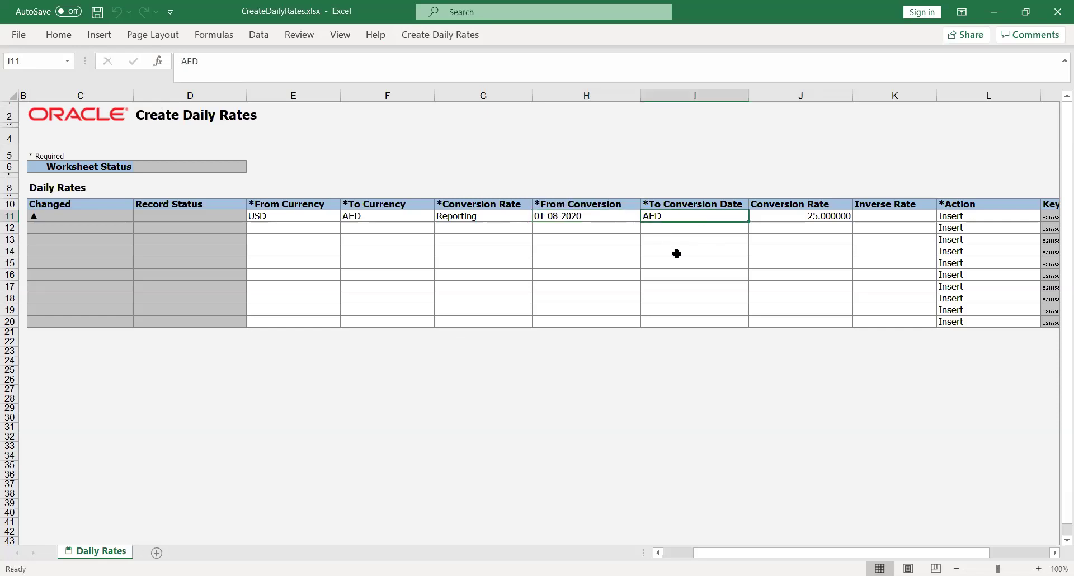
pyautogui.write('31-')
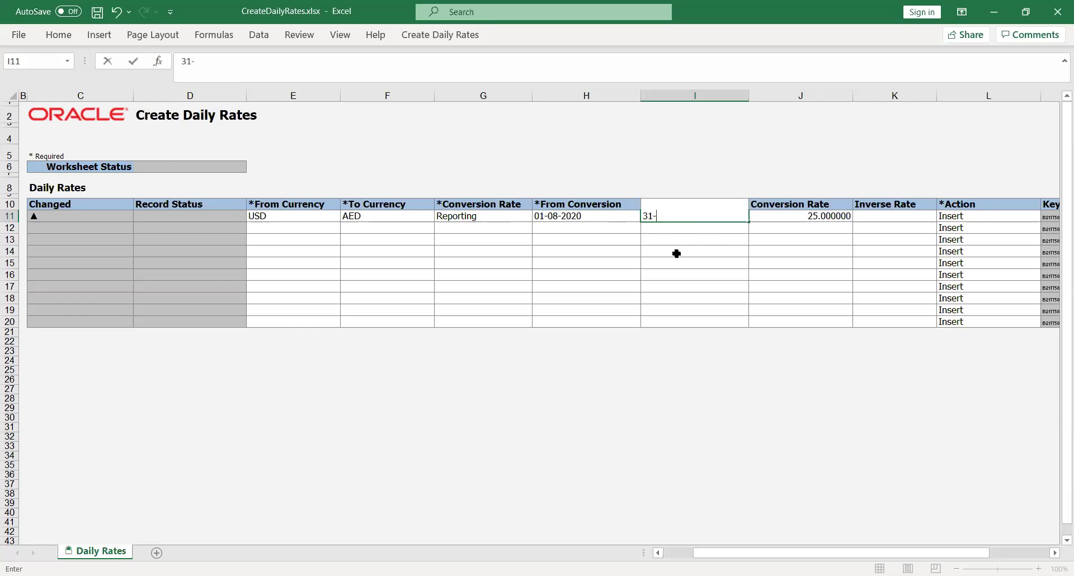
pyautogui.write('Aug-2020')
pyautogui.press('Tab')
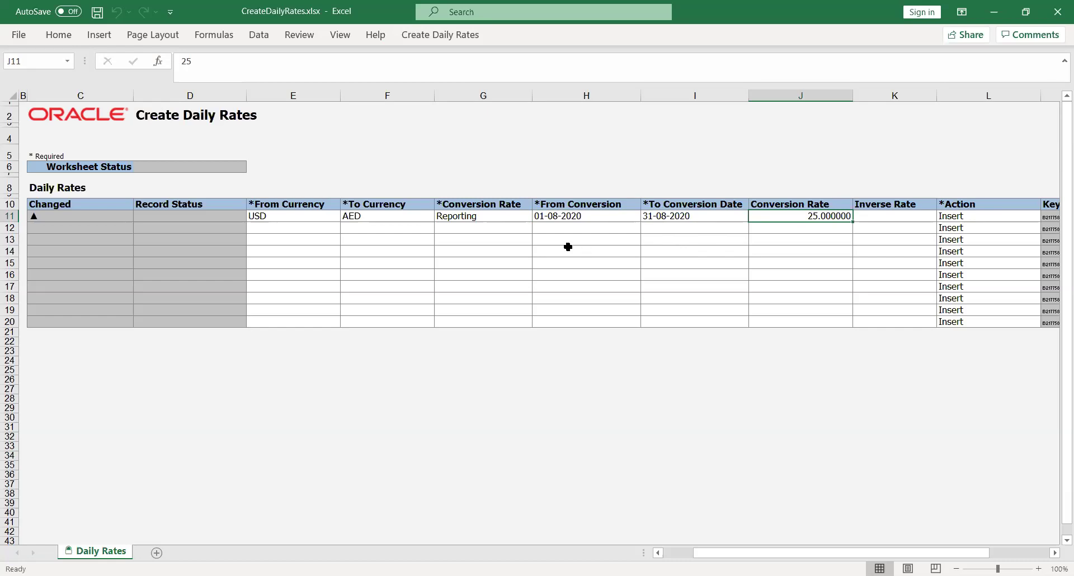
pyautogui.click(431, 35)
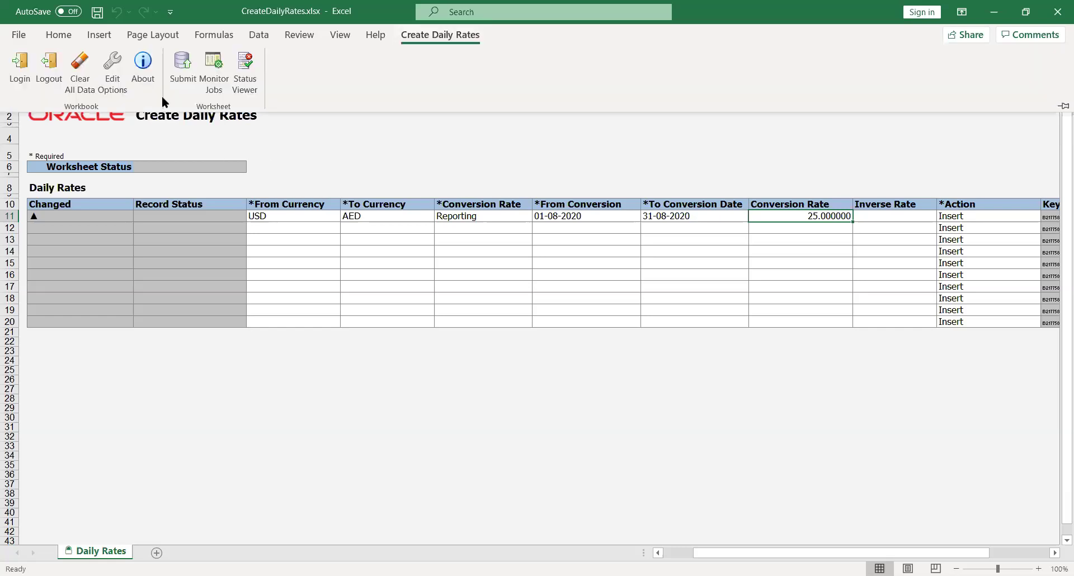
# Submit the USD-to-AED Reporting row to Oracle and acknowledge the successful insertion.
pyautogui.click(183, 63)
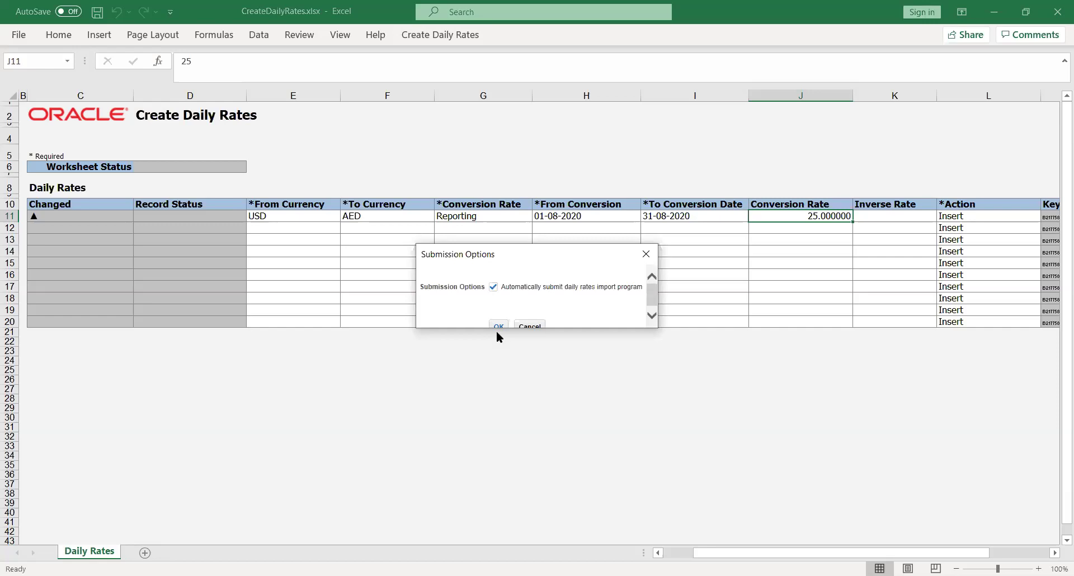
pyautogui.click(496, 324)
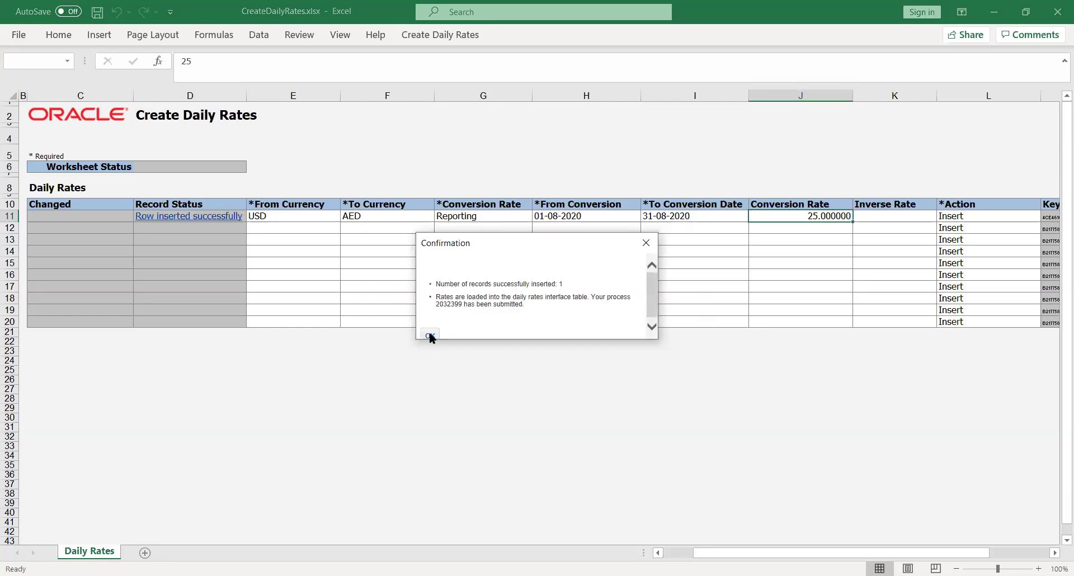
pyautogui.click(430, 335)
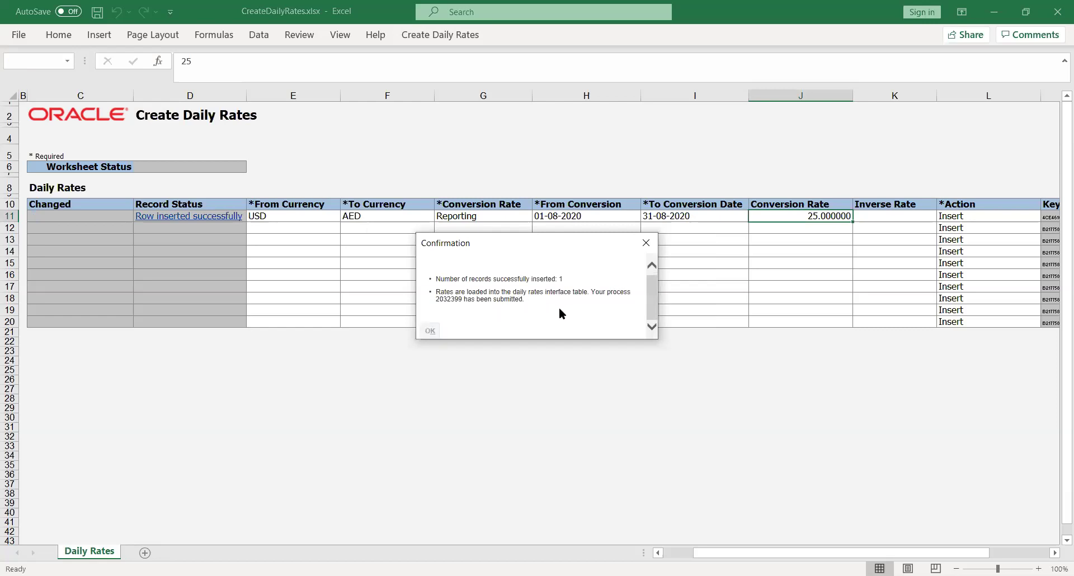
pyautogui.click(485, 397)
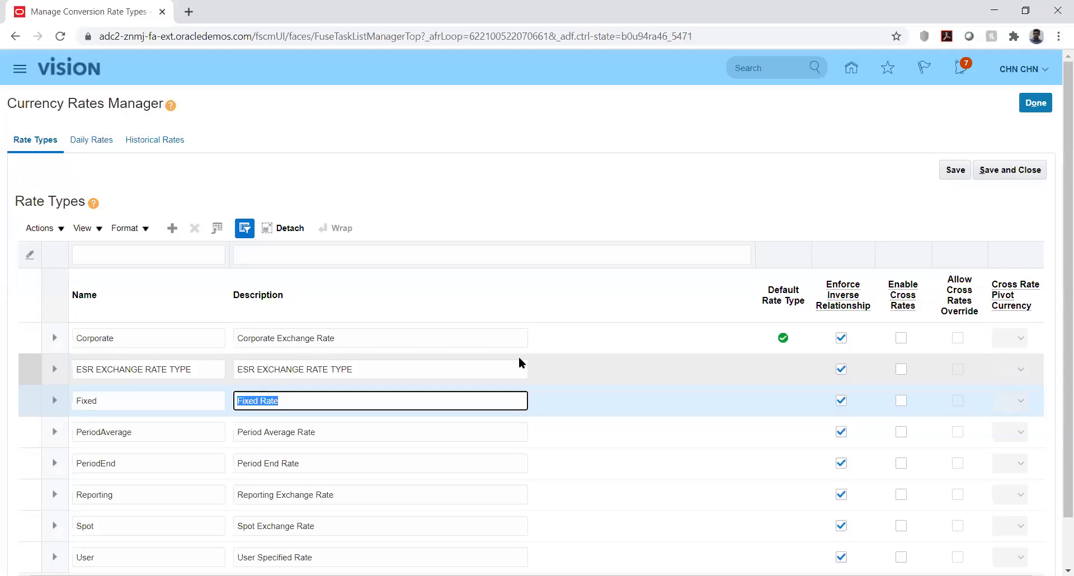
# Refresh Scheduled Processes to check Import and Calculate Daily Rates, then go to Setup and Maintenance.
pyautogui.click(502, 169)
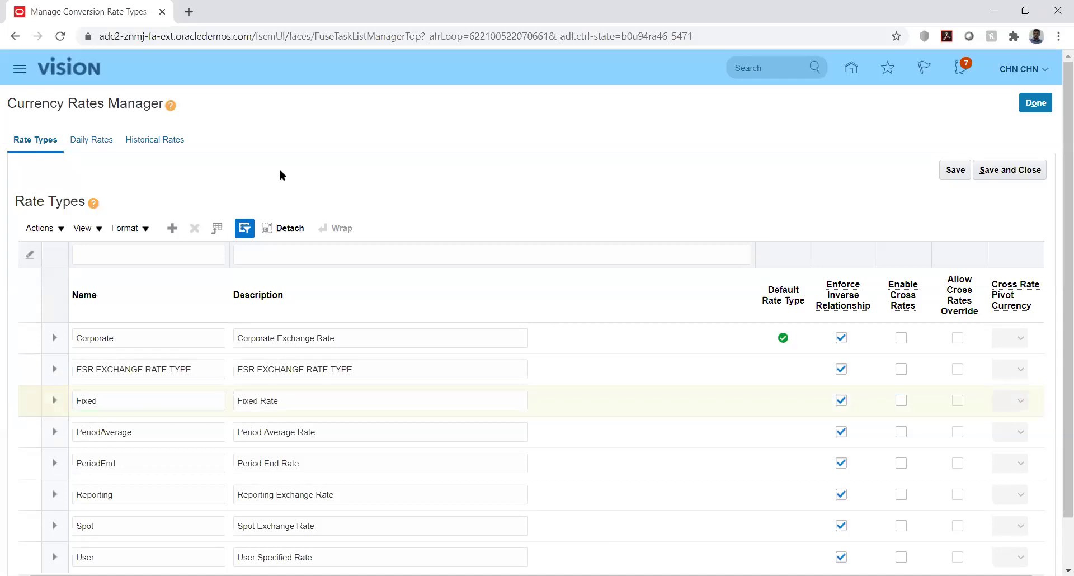
pyautogui.click(20, 68)
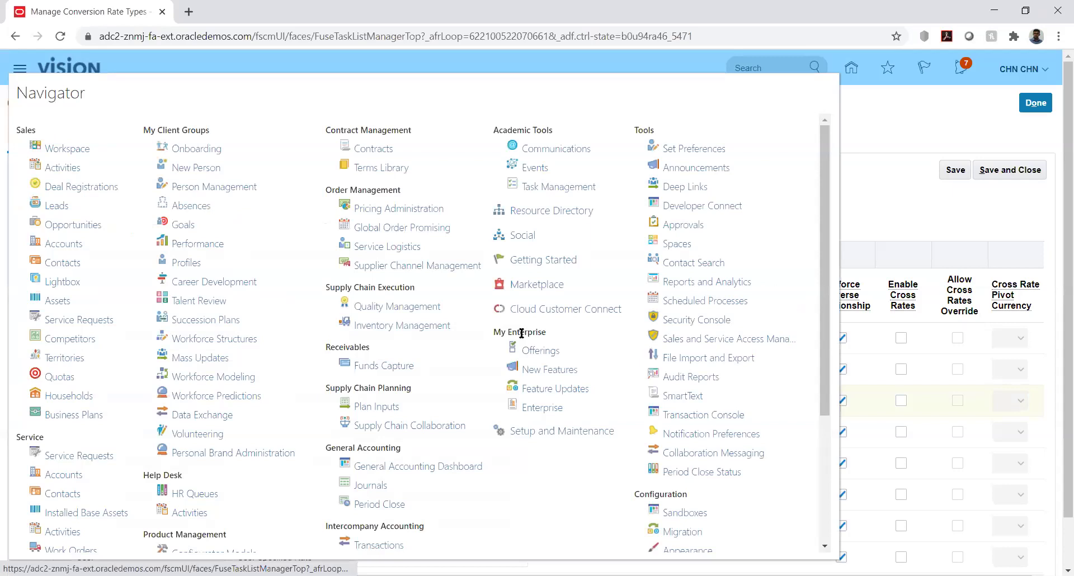
pyautogui.click(700, 302)
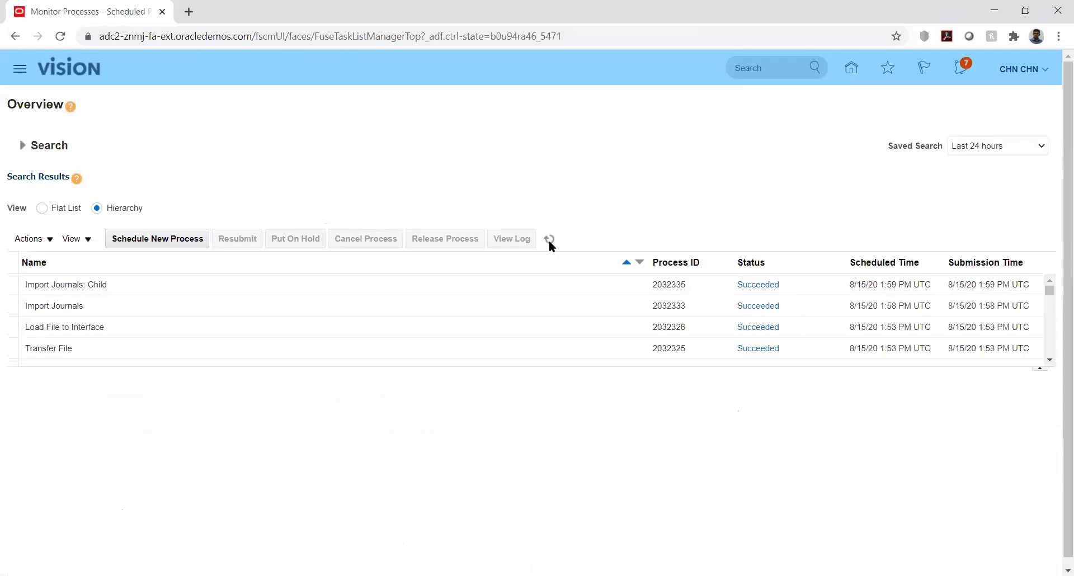
pyautogui.click(549, 239)
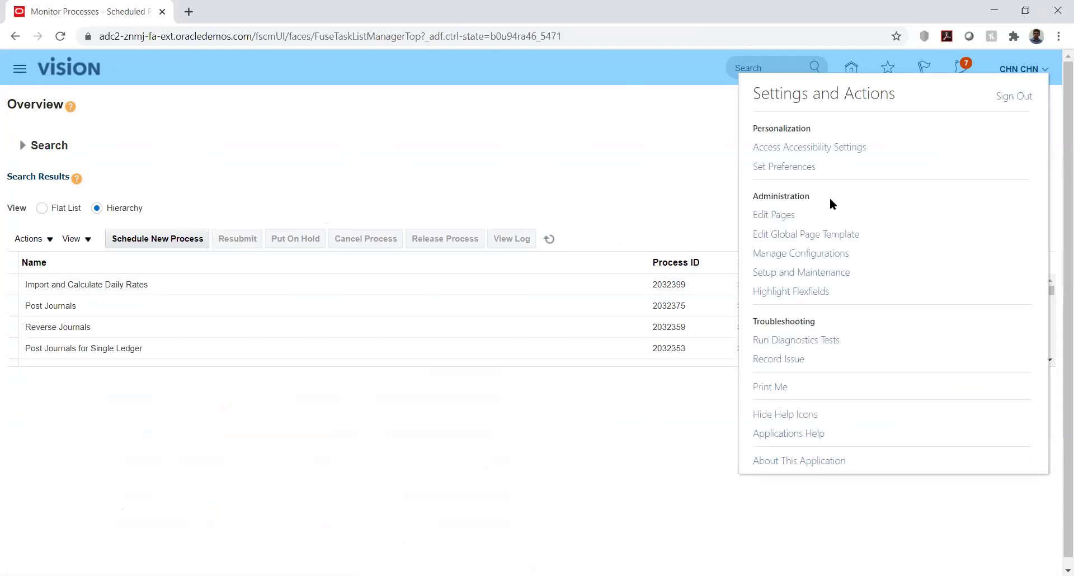
pyautogui.click(814, 274)
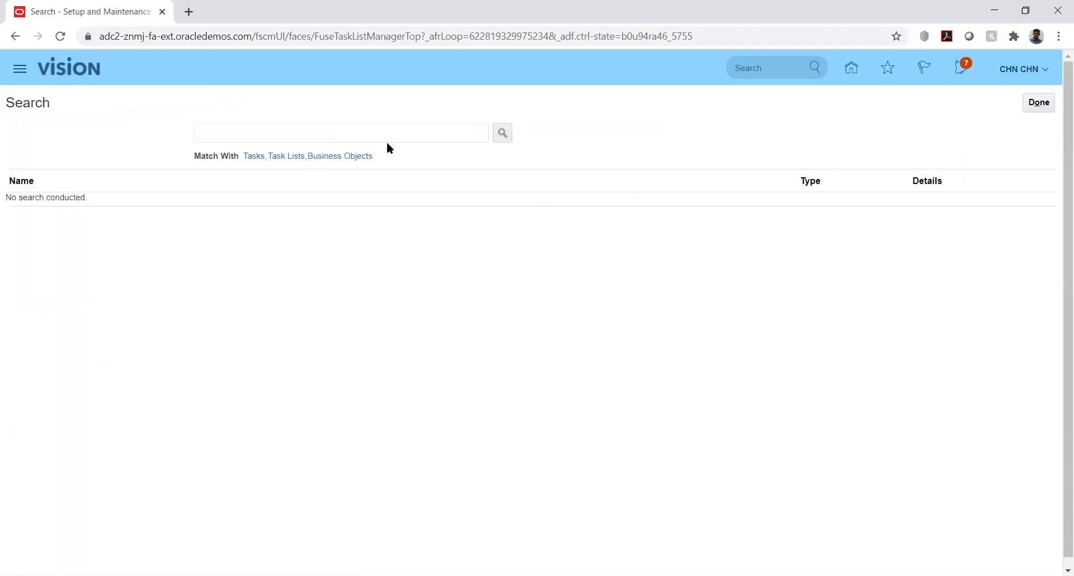
# Search setup tasks for %mana%curr%, then open and cancel Manage Currencies.
pyautogui.click(385, 138)
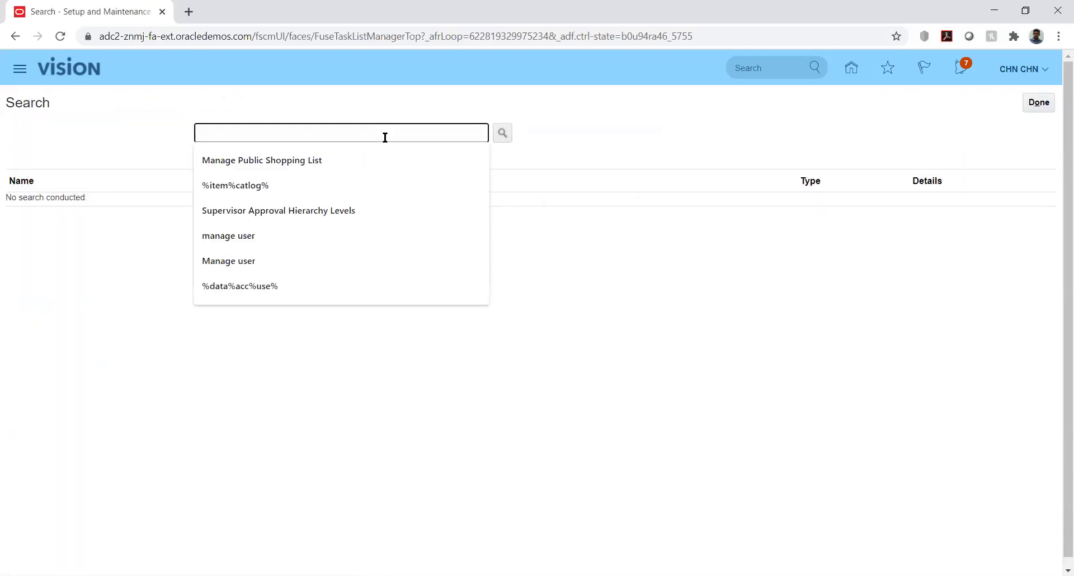
pyautogui.write('%mana%')
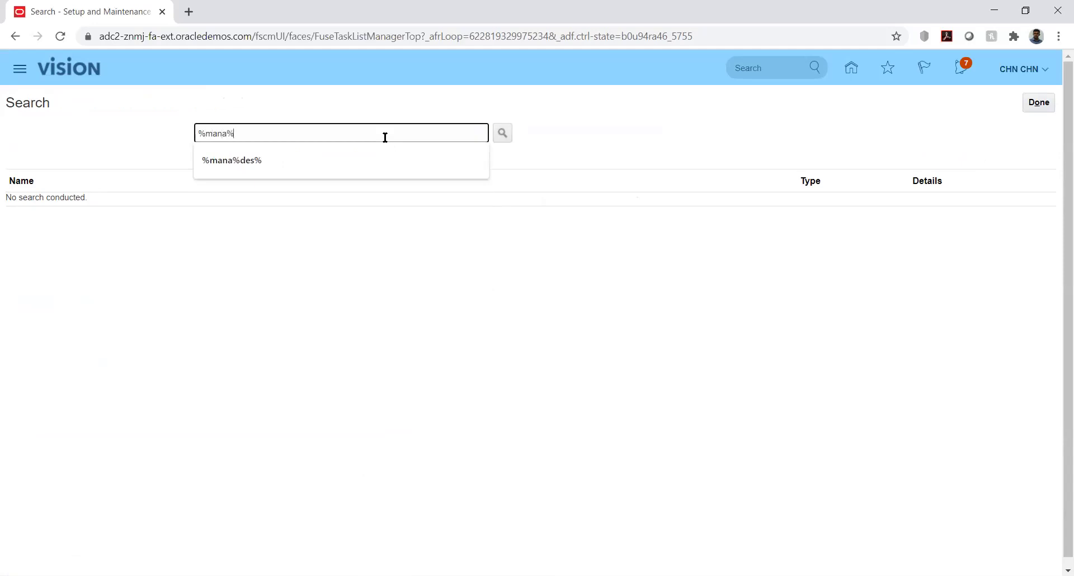
pyautogui.write('curr%')
pyautogui.press('Return')
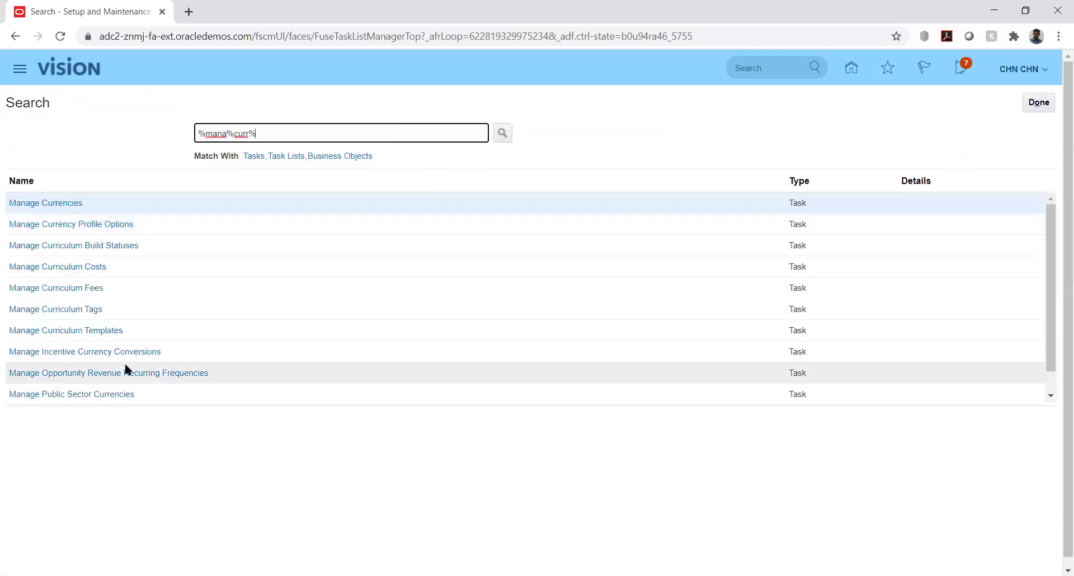
pyautogui.click(58, 203)
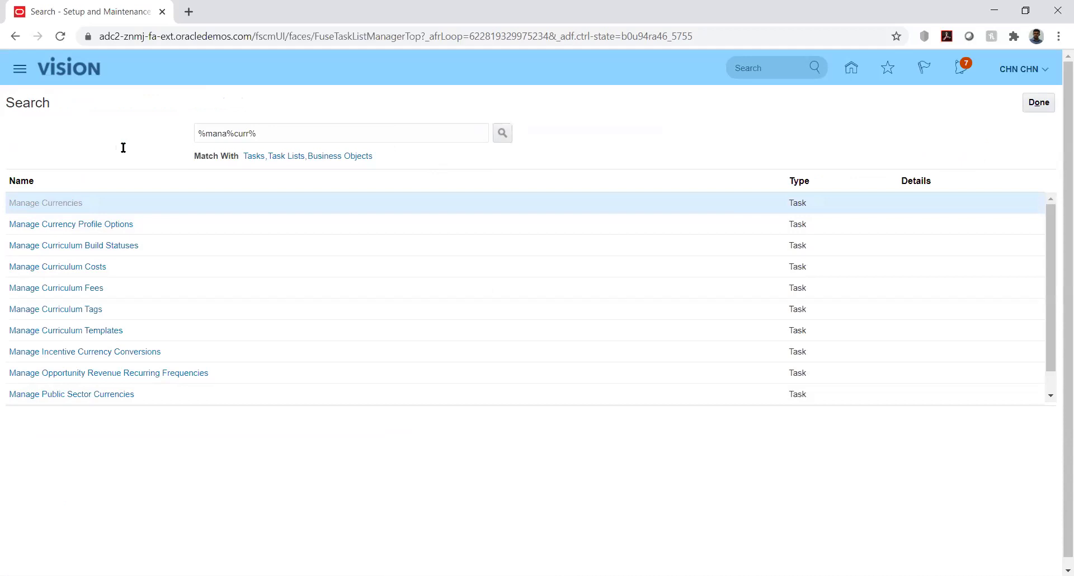
pyautogui.click(1038, 100)
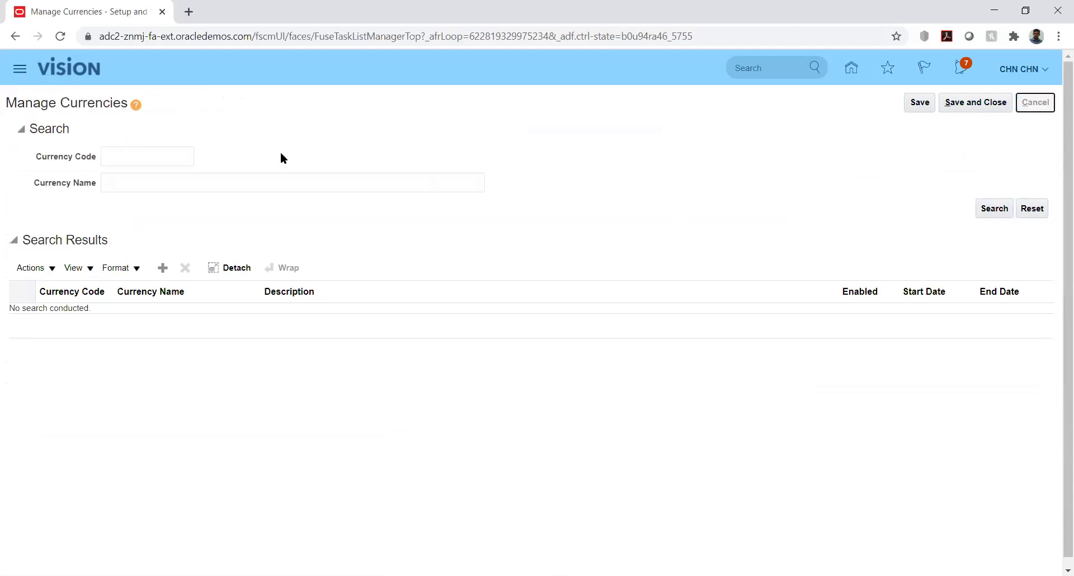
# Search setup tasks for %mana%rat% and leave the results.
pyautogui.click(248, 134)
pyautogui.press('BackSpace')
pyautogui.press('BackSpace')
pyautogui.press('BackSpace')
pyautogui.write('at')
pyautogui.press('Return')
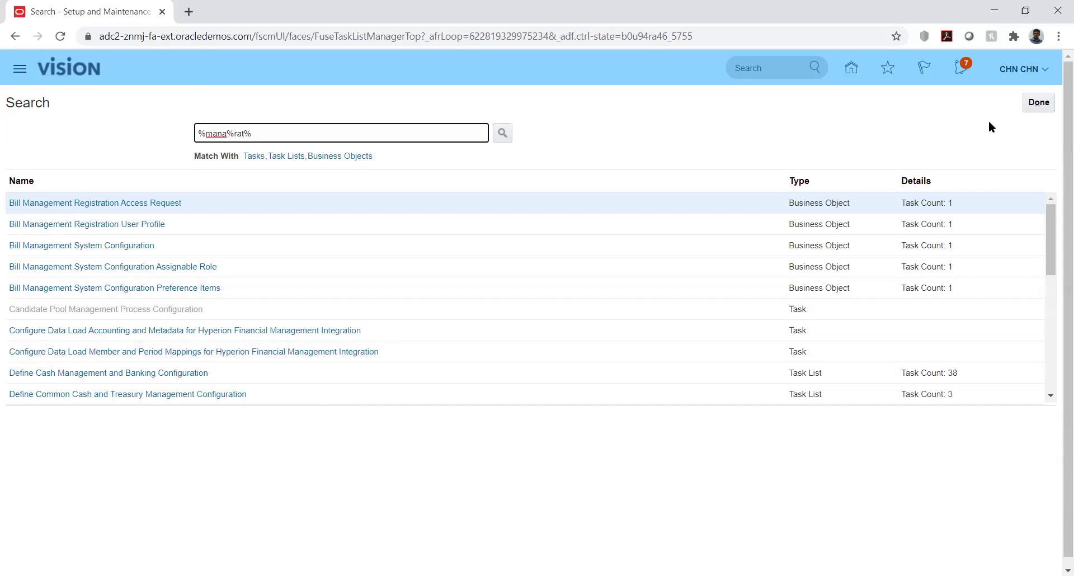
pyautogui.click(1038, 102)
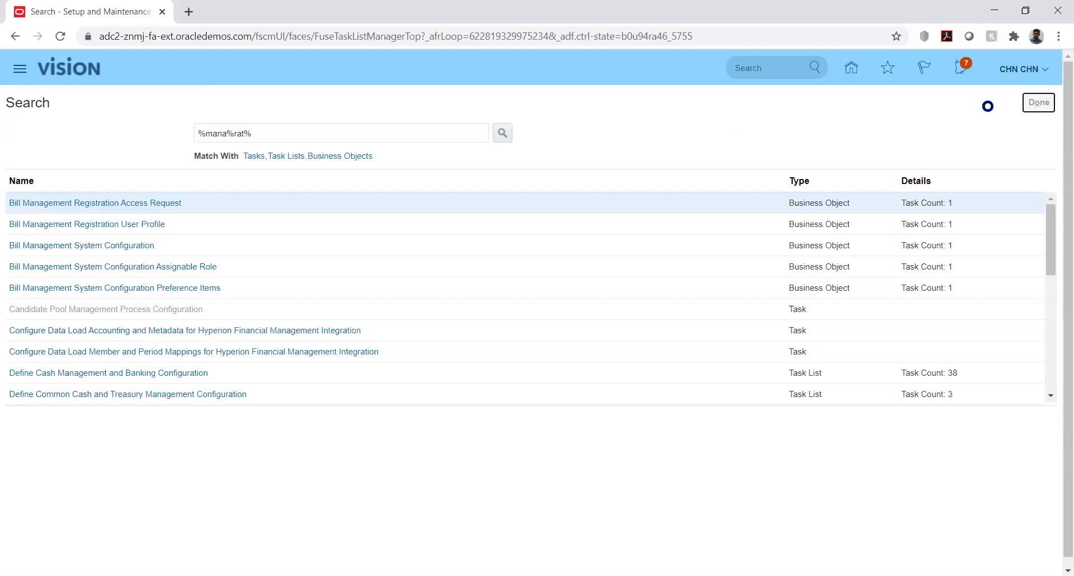
# Find the KK Implementation project by searching 'kk' in Manage Implementation Projects and open it.
pyautogui.click(1041, 104)
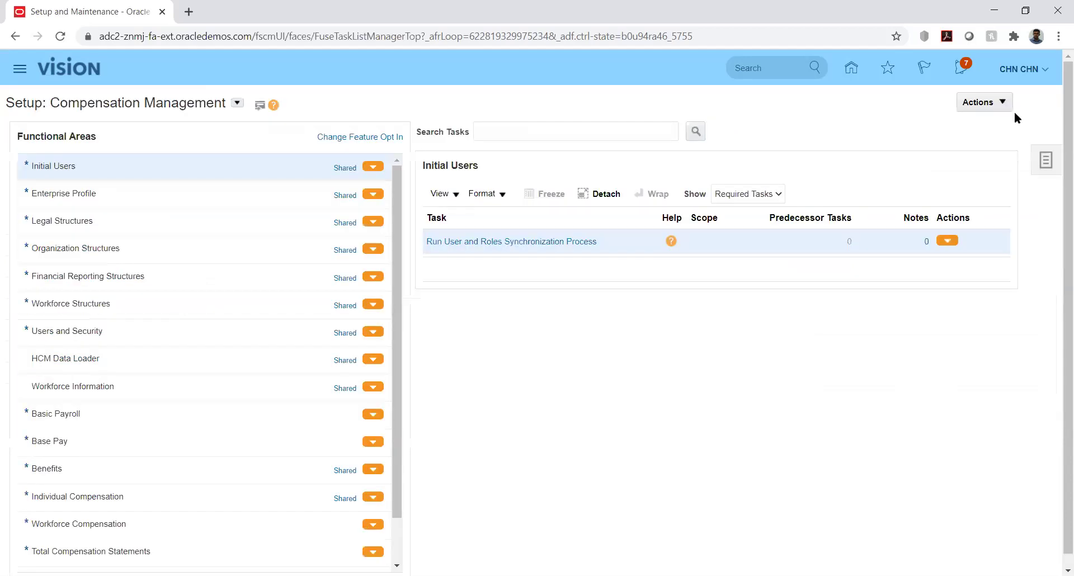
pyautogui.click(1043, 161)
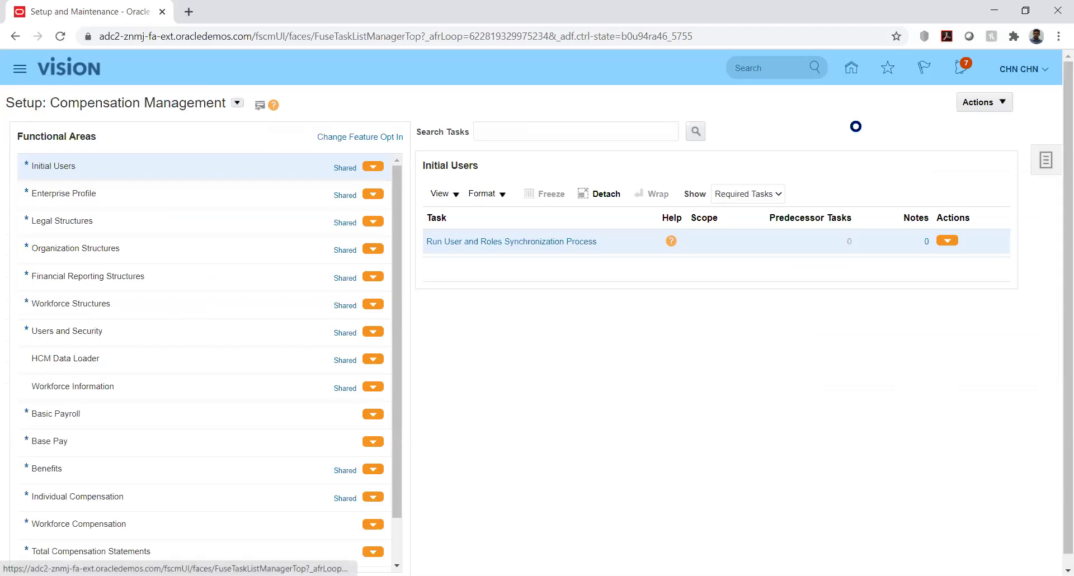
pyautogui.click(939, 100)
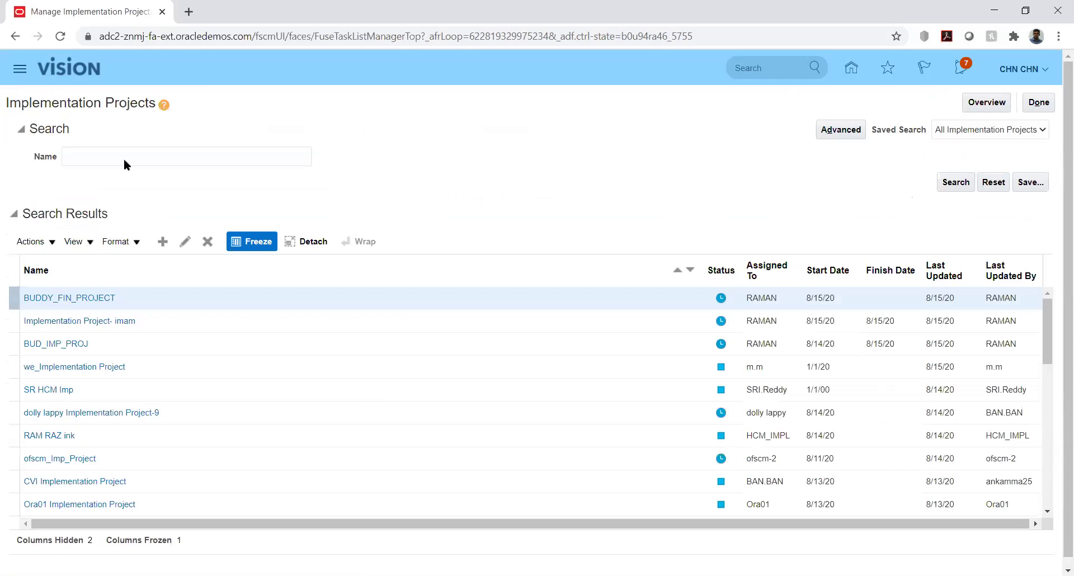
pyautogui.click(137, 157)
pyautogui.write('kk')
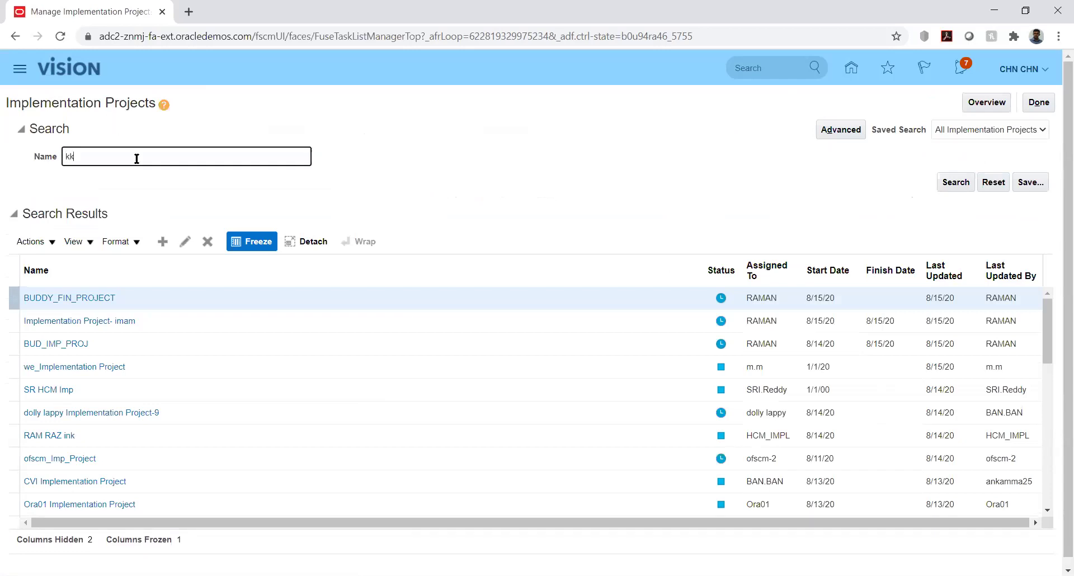
pyautogui.press('Return')
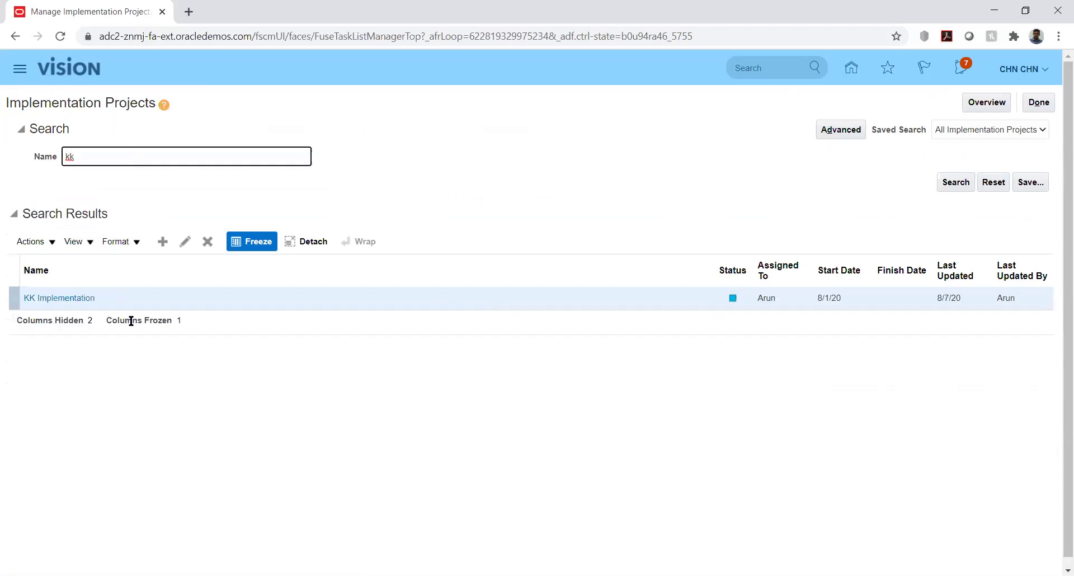
pyautogui.click(63, 299)
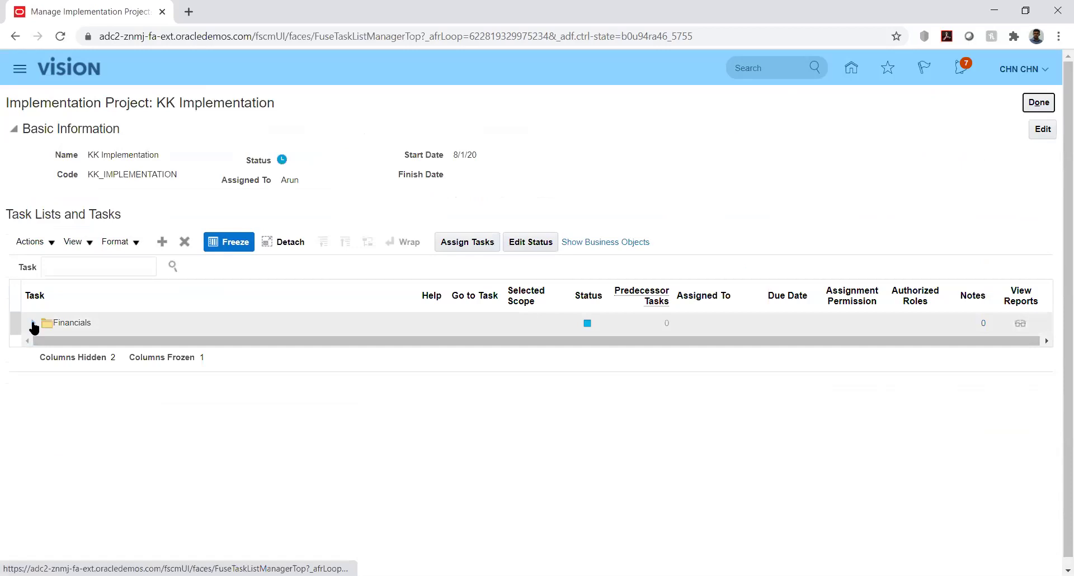
# Expand Financials down to Define Currencies and open Manage Conversion Rate Types.
pyautogui.click(35, 323)
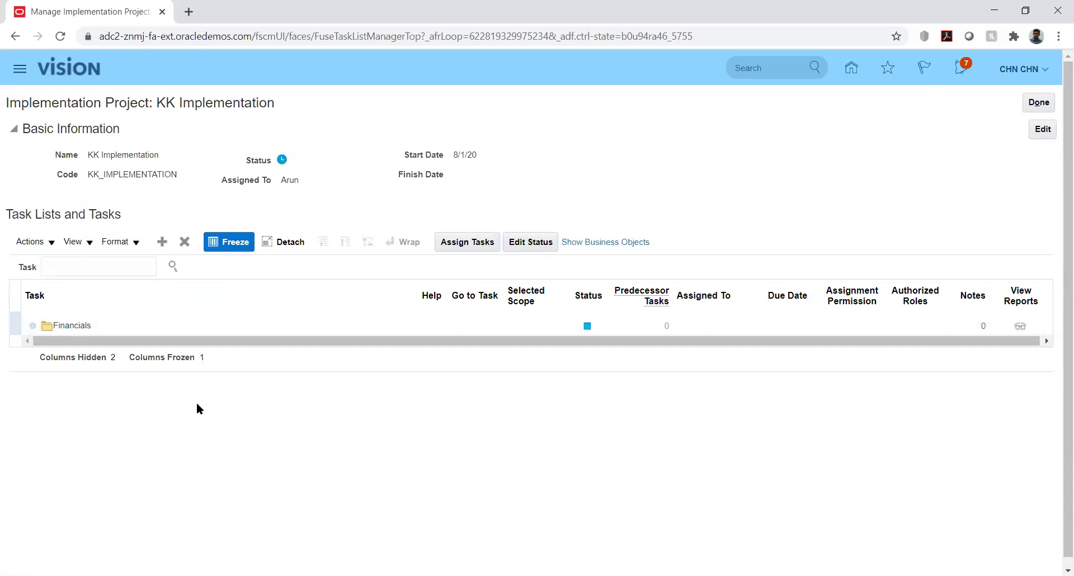
pyautogui.click(49, 347)
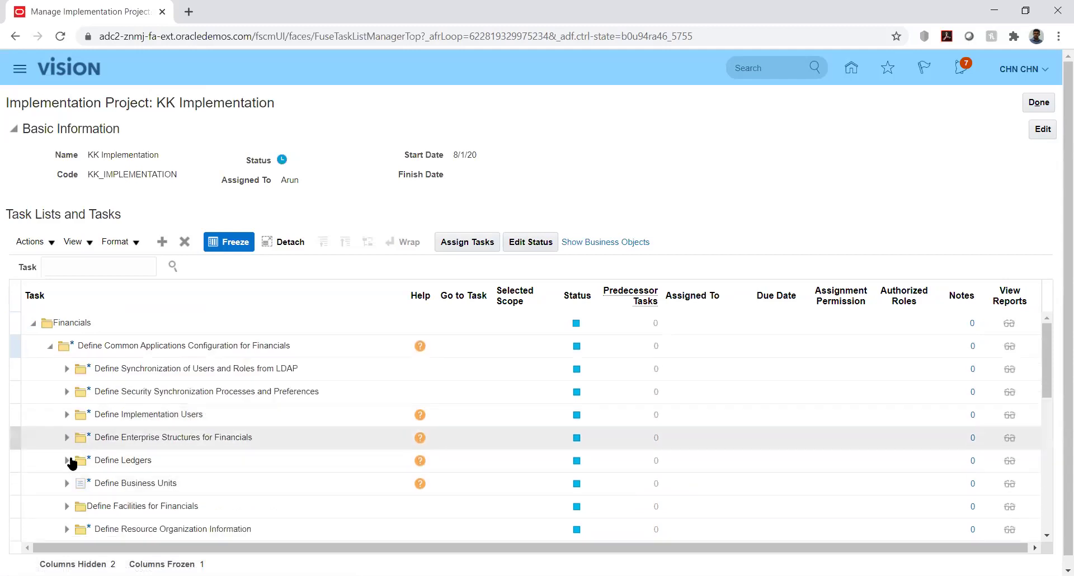
pyautogui.click(67, 438)
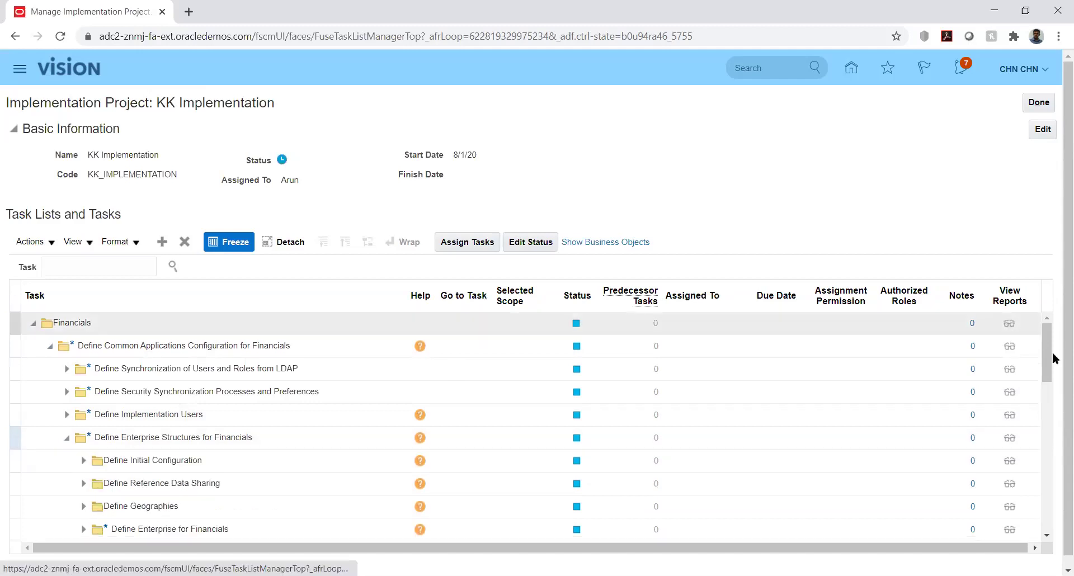
pyautogui.click(1053, 370)
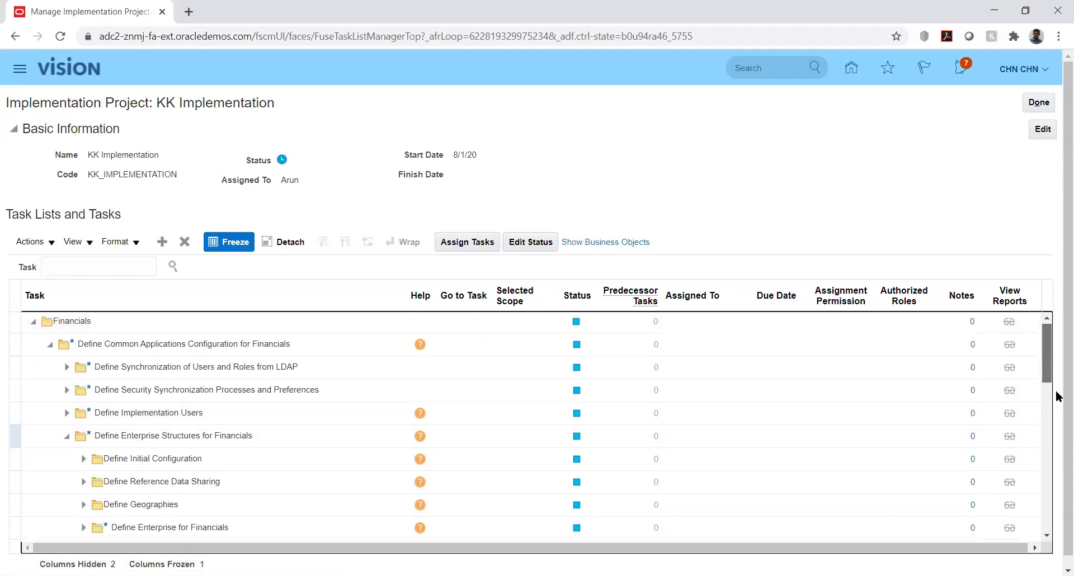
pyautogui.scroll(-3, 1052, 386)
pyautogui.scroll(-1, 1051, 382)
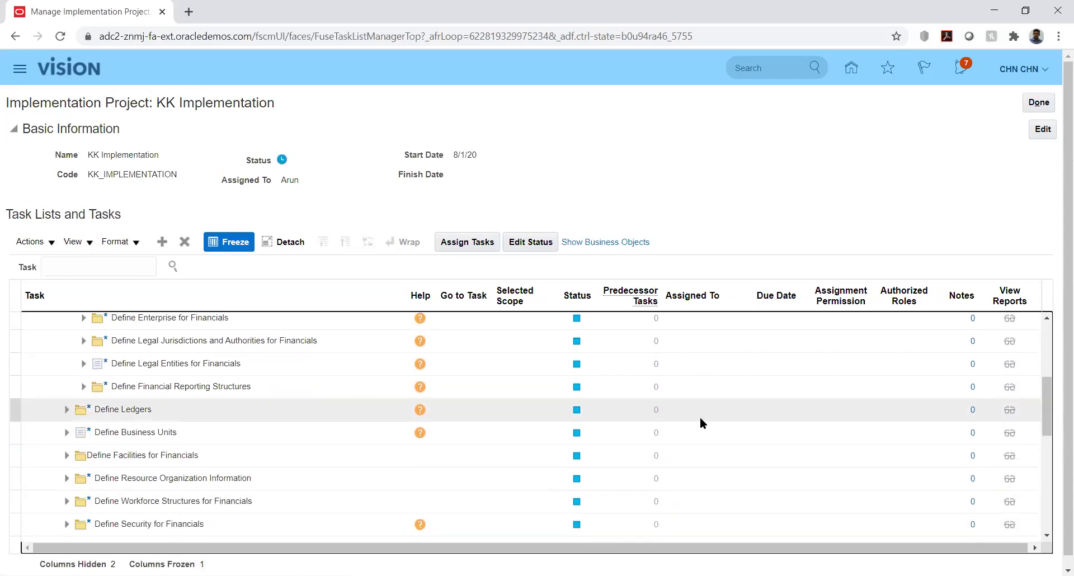
pyautogui.click(82, 387)
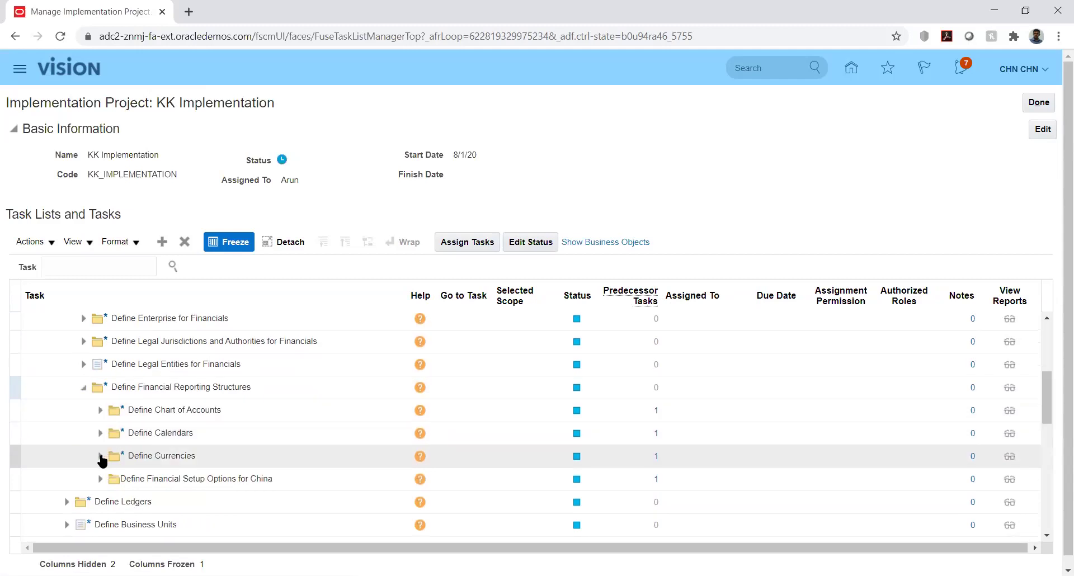
pyautogui.click(100, 456)
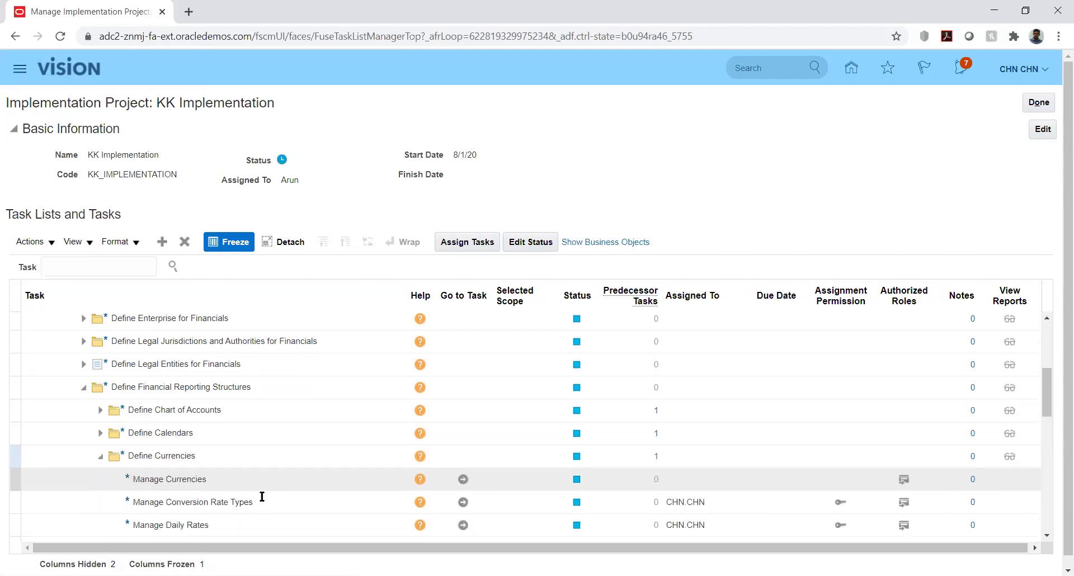
pyautogui.click(463, 504)
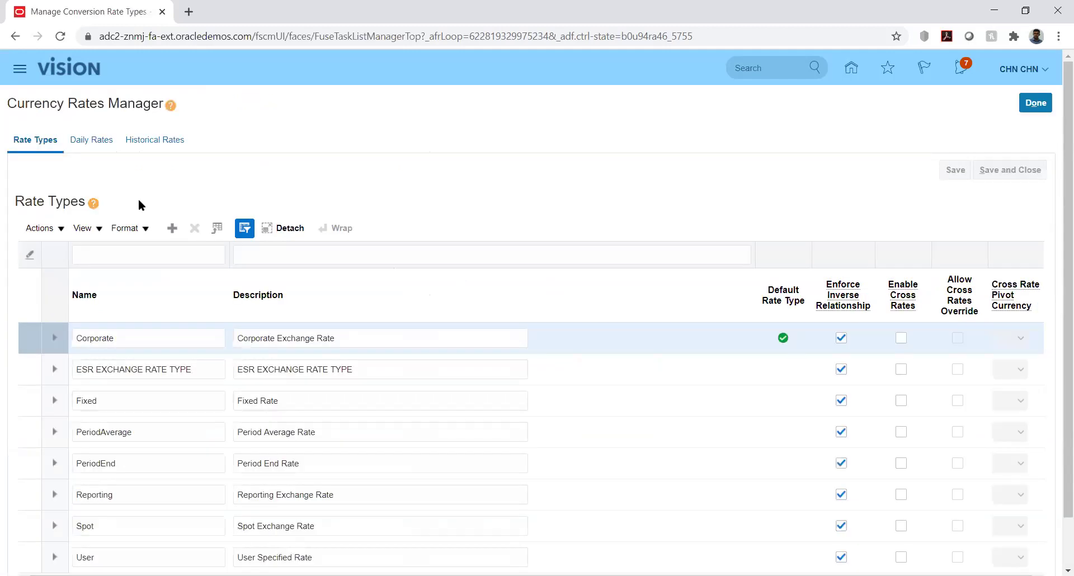
# In Daily Rates, set the from currency to USD - US Dollar and the to currency to AED - UAE Dirham.
pyautogui.click(92, 141)
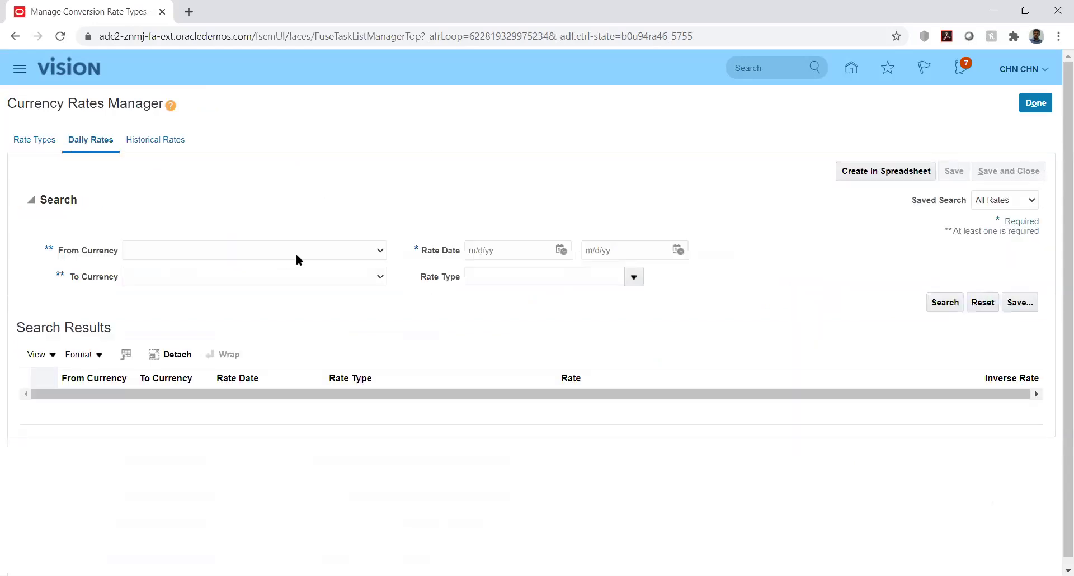
pyautogui.click(346, 249)
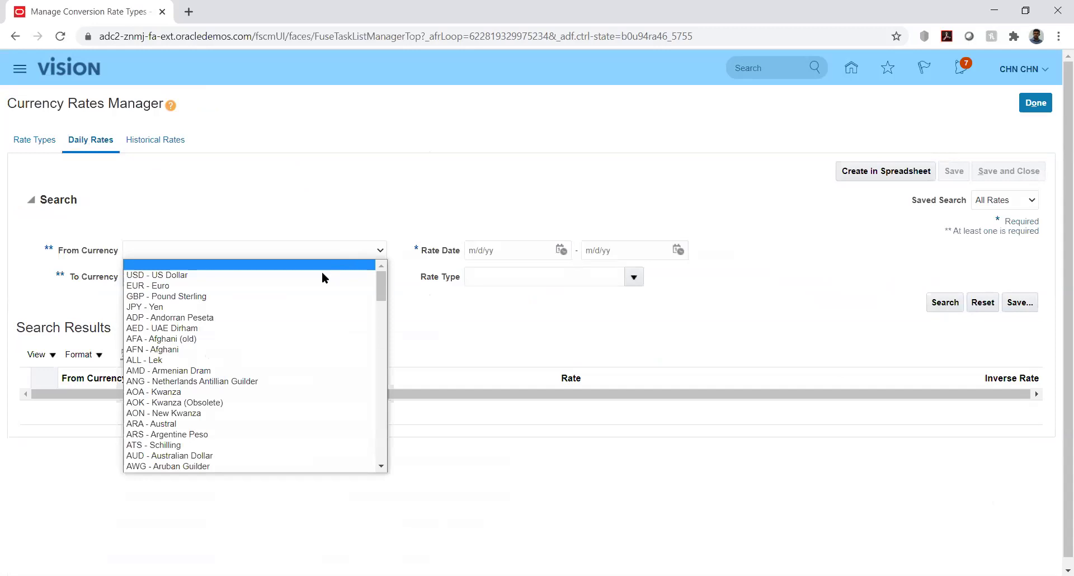
pyautogui.click(324, 274)
pyautogui.click(338, 274)
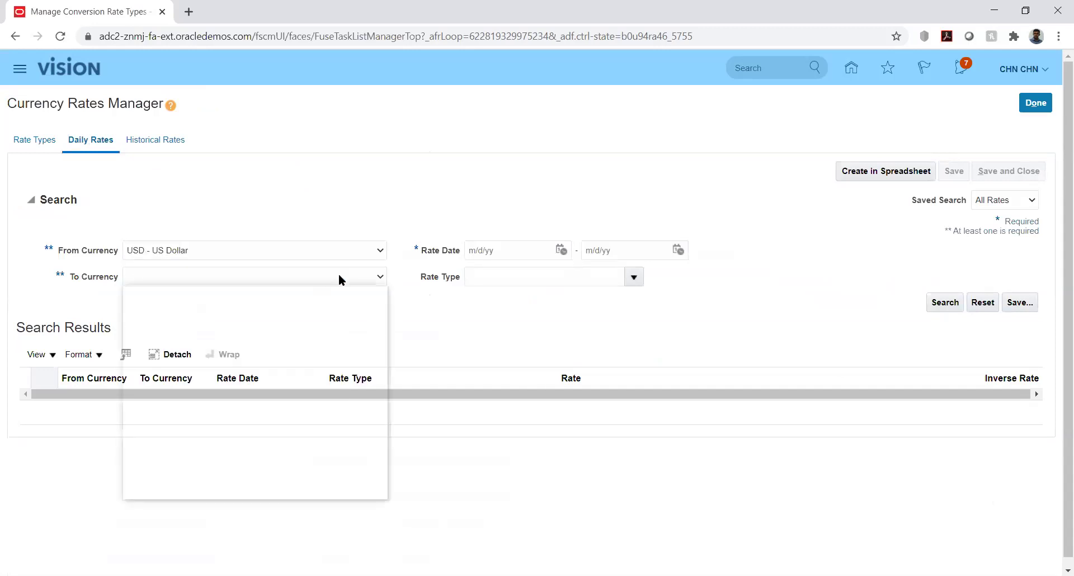
pyautogui.press('a')
pyautogui.press('Down')
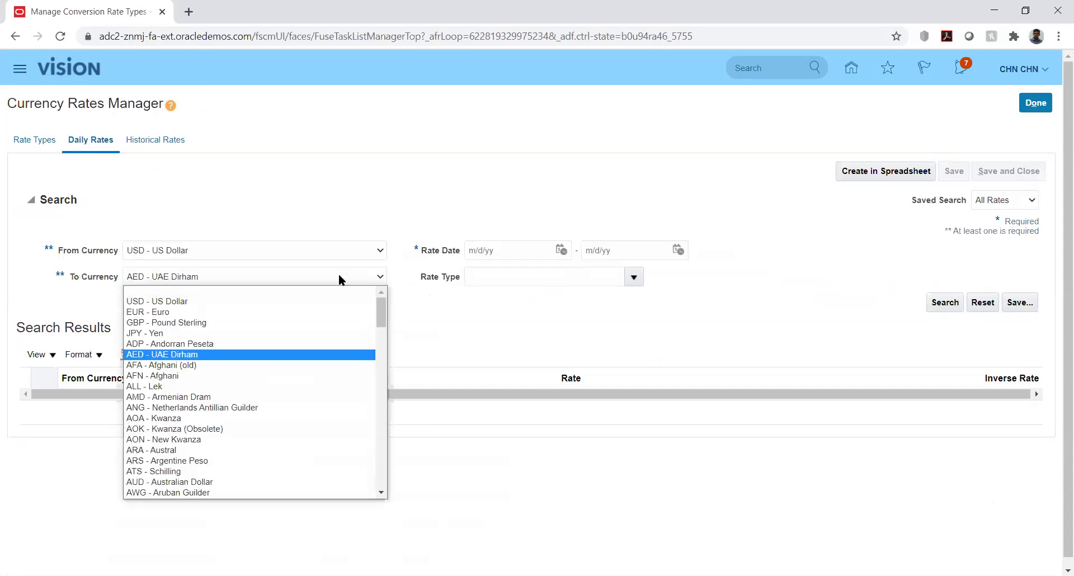
pyautogui.press('Return')
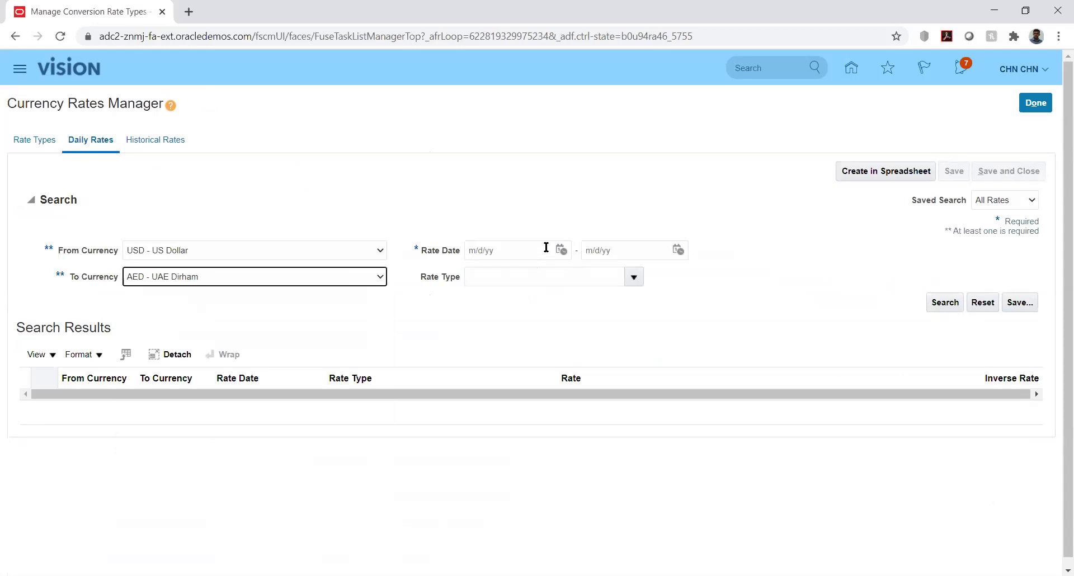
# Search Reporting rates dated 8/1/20 through 8/31/20 and scroll through the results.
pyautogui.click(561, 251)
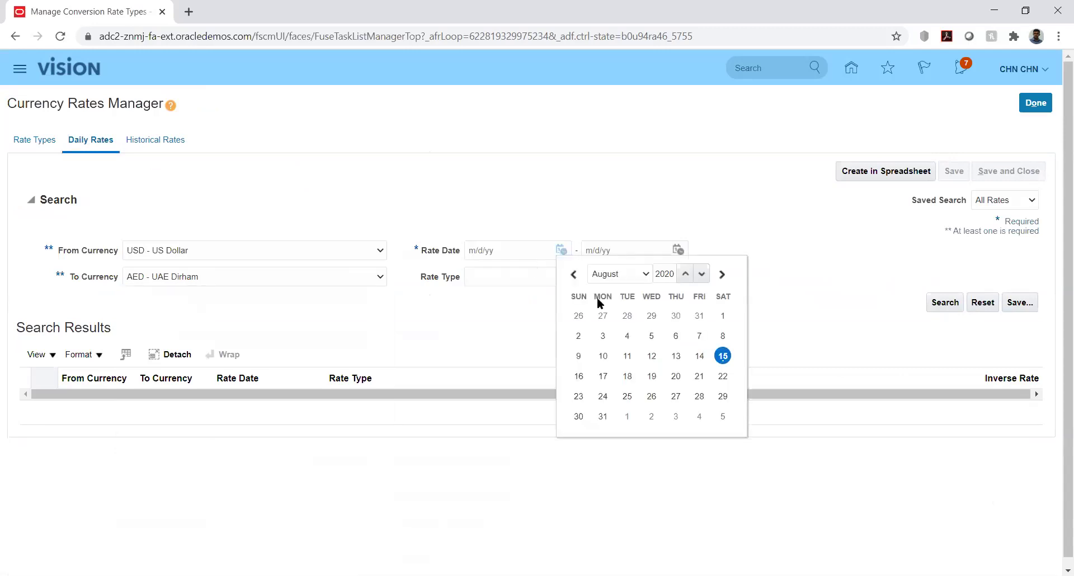
pyautogui.click(721, 317)
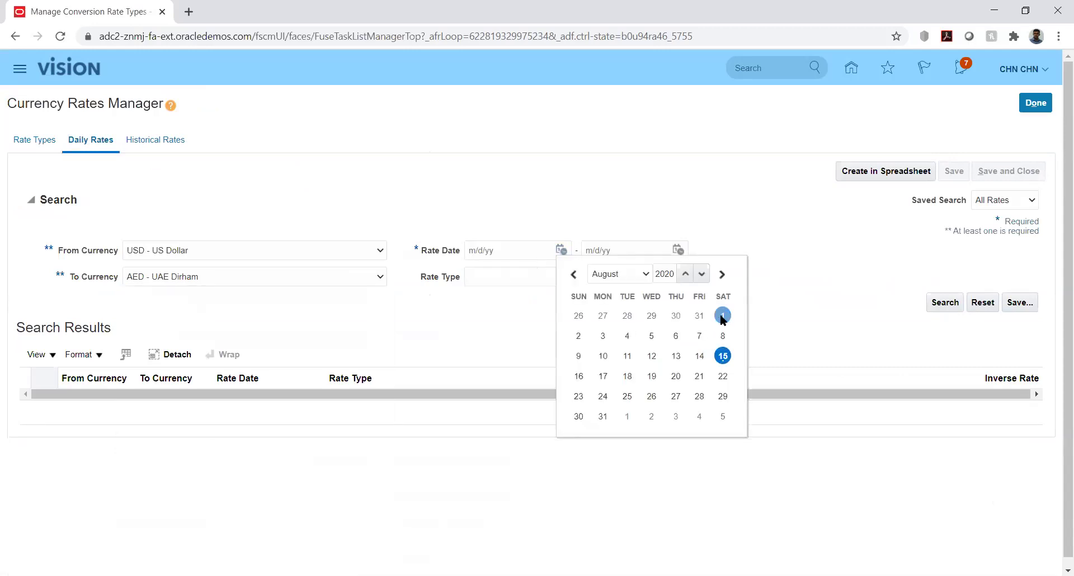
pyautogui.click(679, 247)
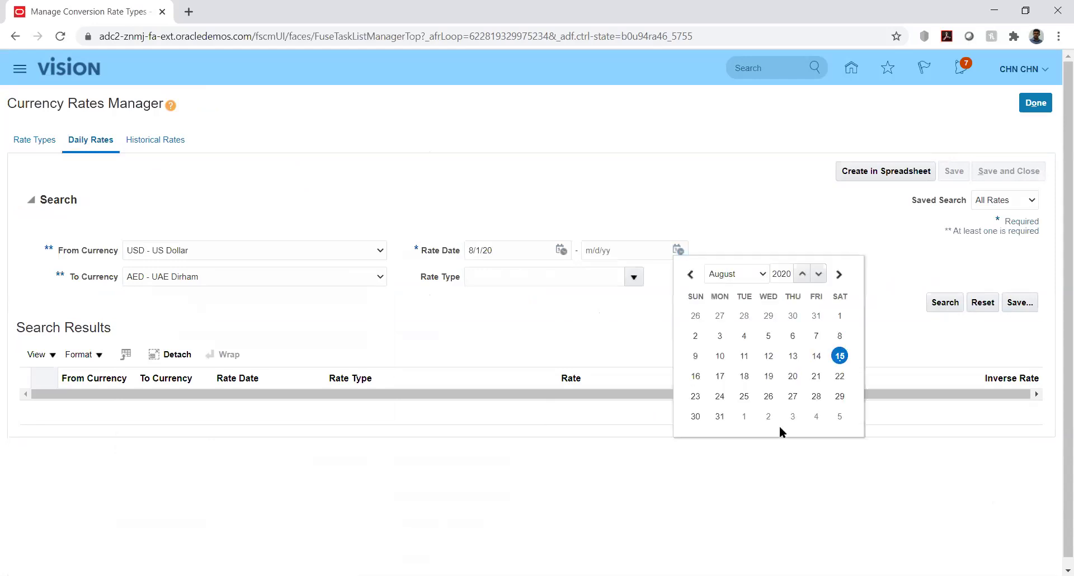
pyautogui.click(720, 417)
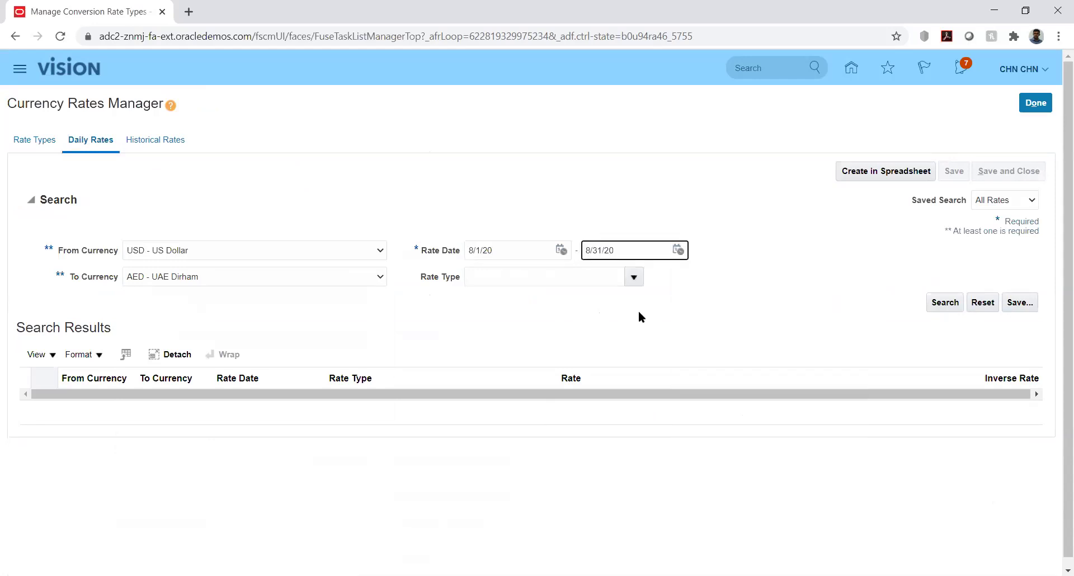
pyautogui.click(631, 276)
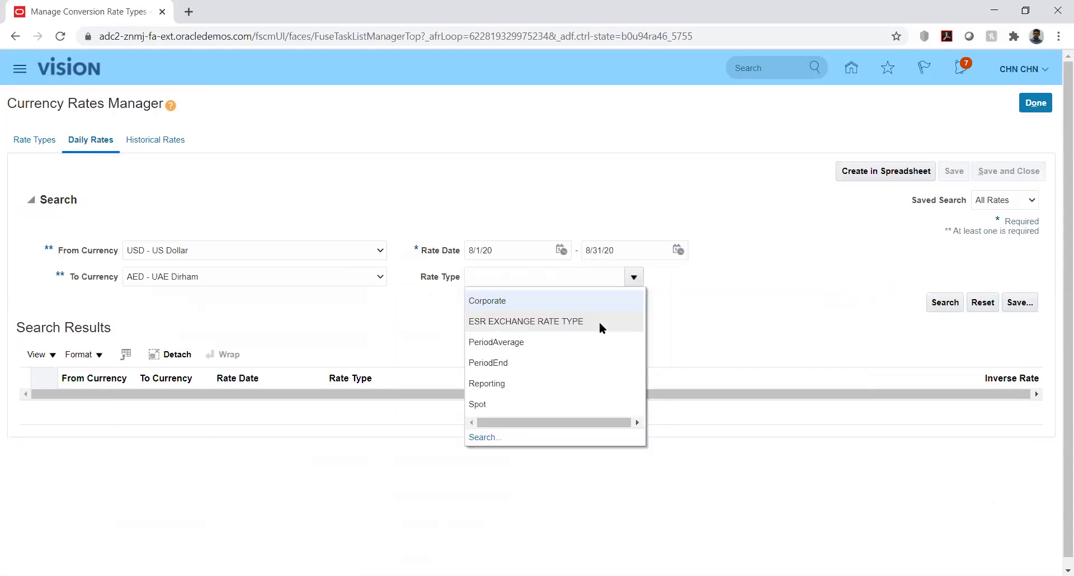
pyautogui.click(508, 386)
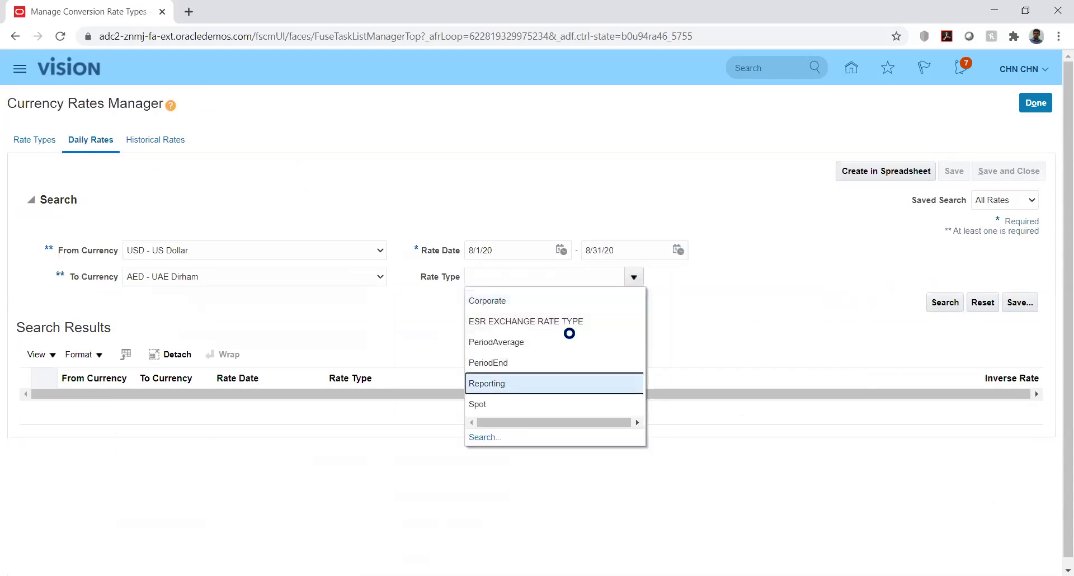
pyautogui.click(944, 302)
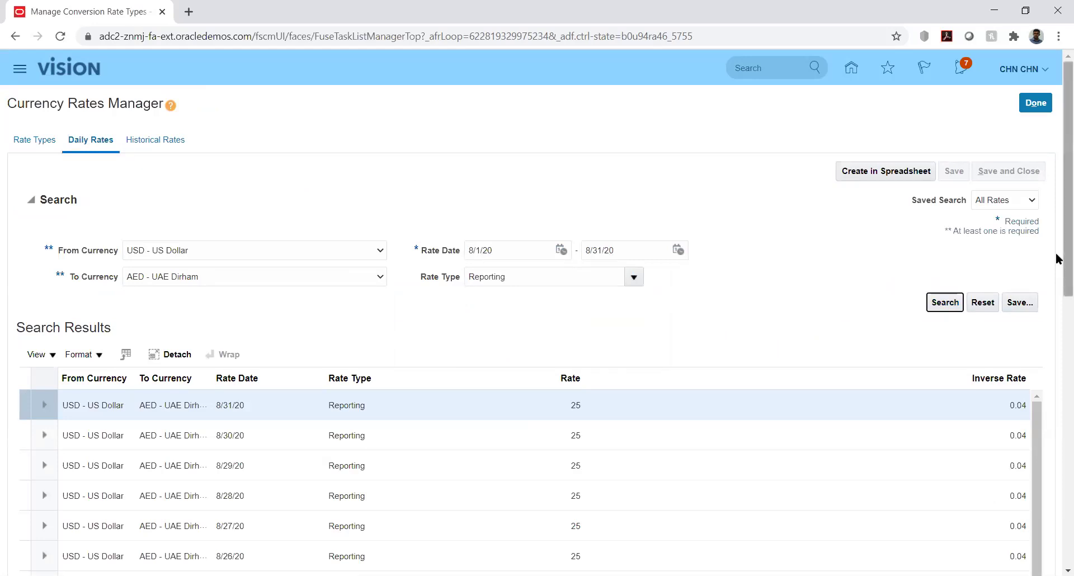
pyautogui.scroll(-1, 1057, 302)
pyautogui.scroll(-2, 1057, 314)
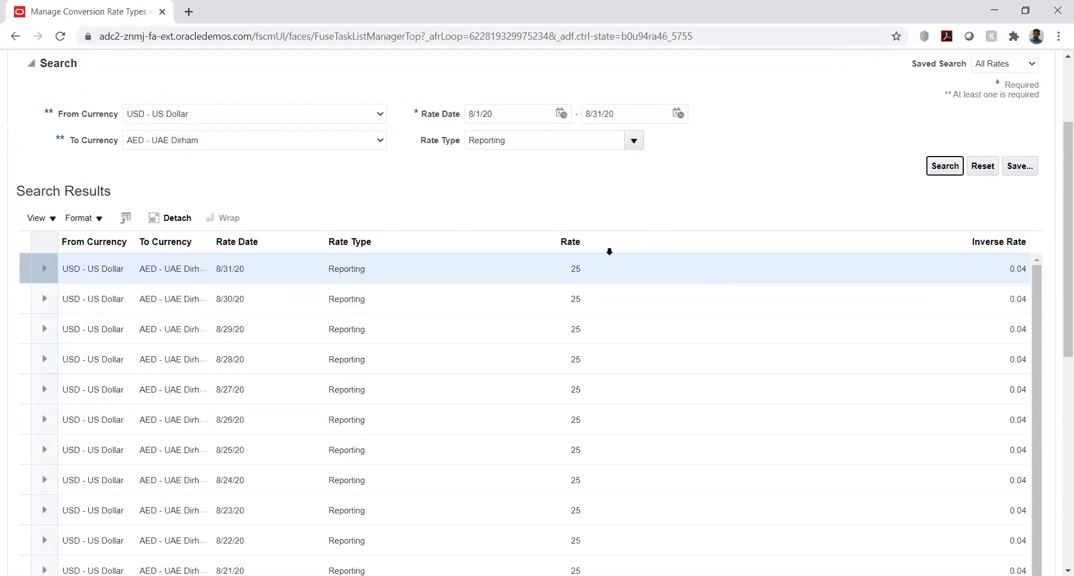
# Change the 8/31/20 rate from 25 to 20 and save it, giving inverse 0.05.
pyautogui.click(577, 267)
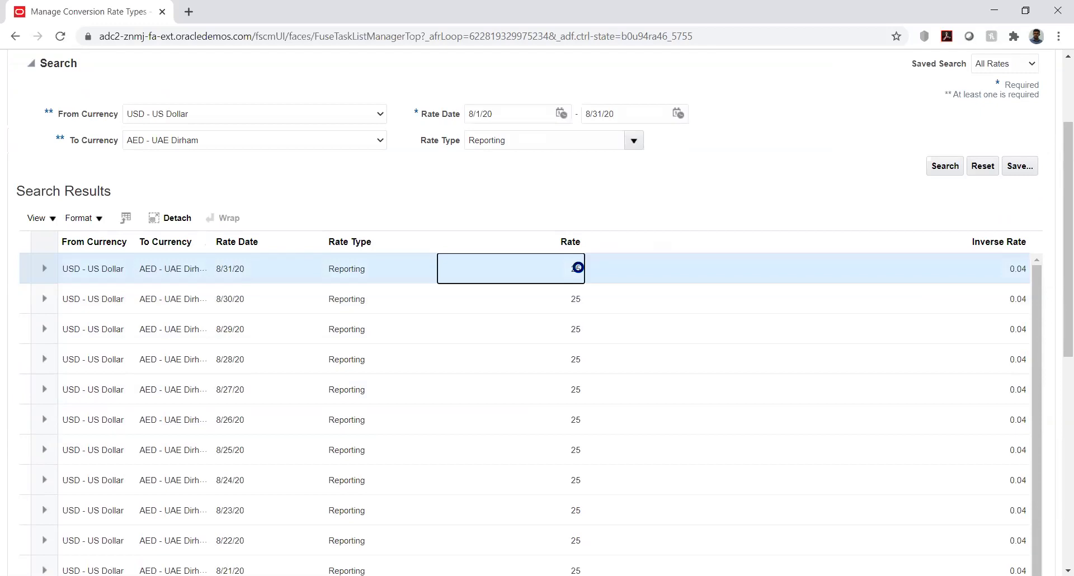
pyautogui.scroll(-3, 578, 267)
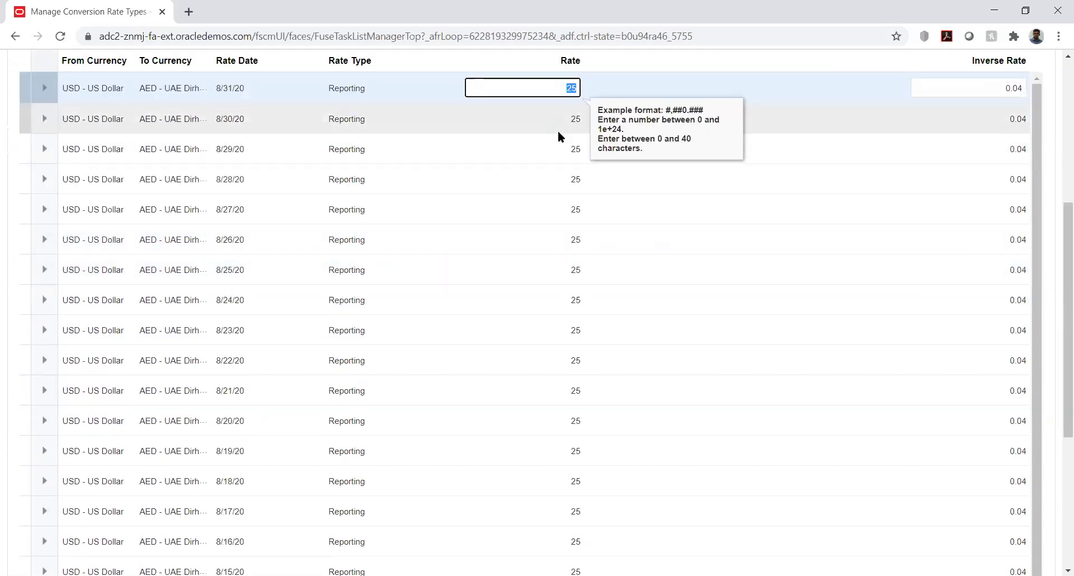
pyautogui.write('20')
pyautogui.press('Tab')
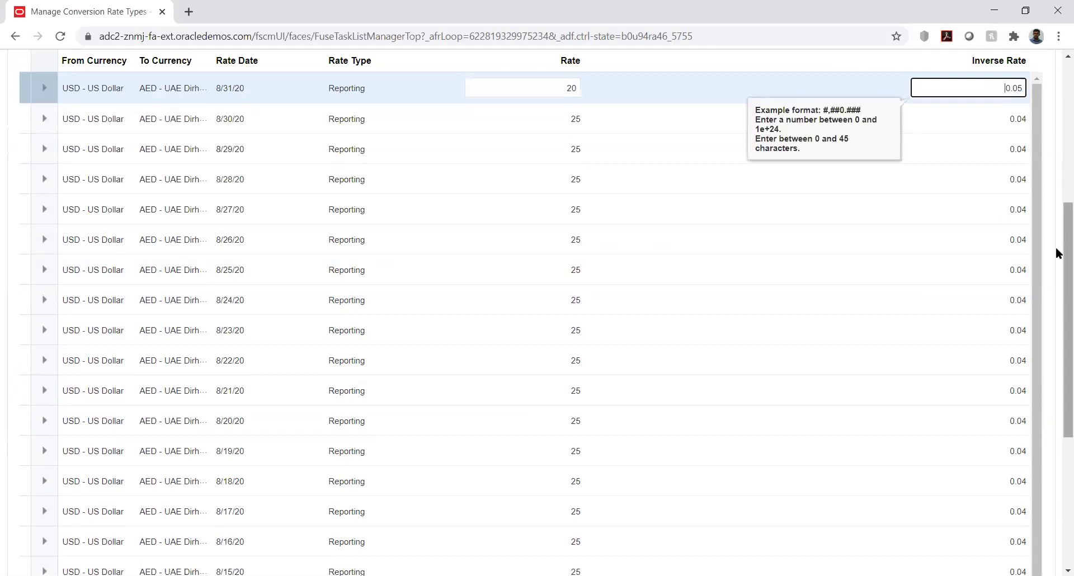
pyautogui.scroll(6, 1059, 256)
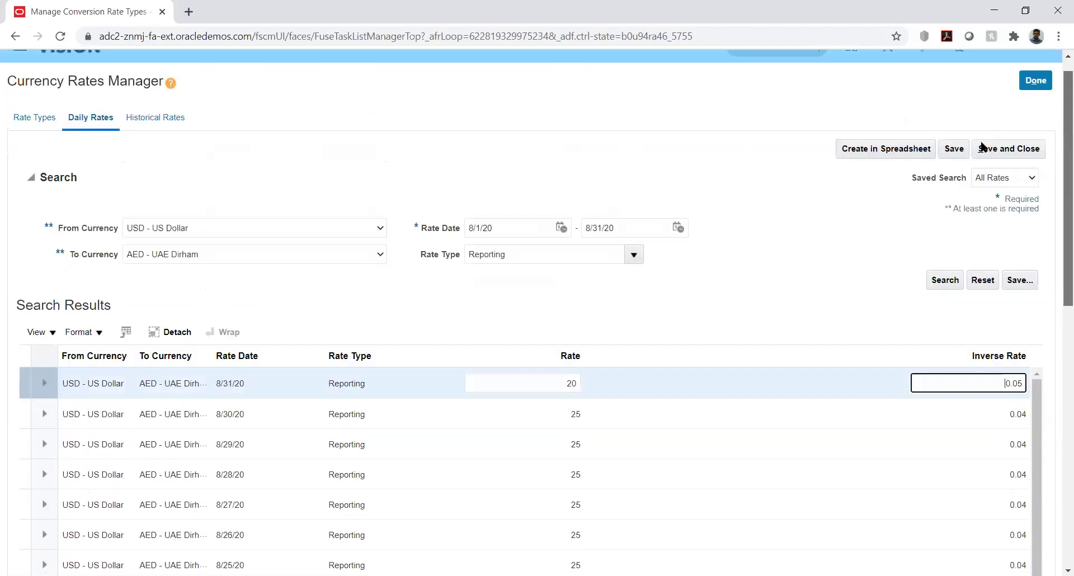
pyautogui.click(955, 168)
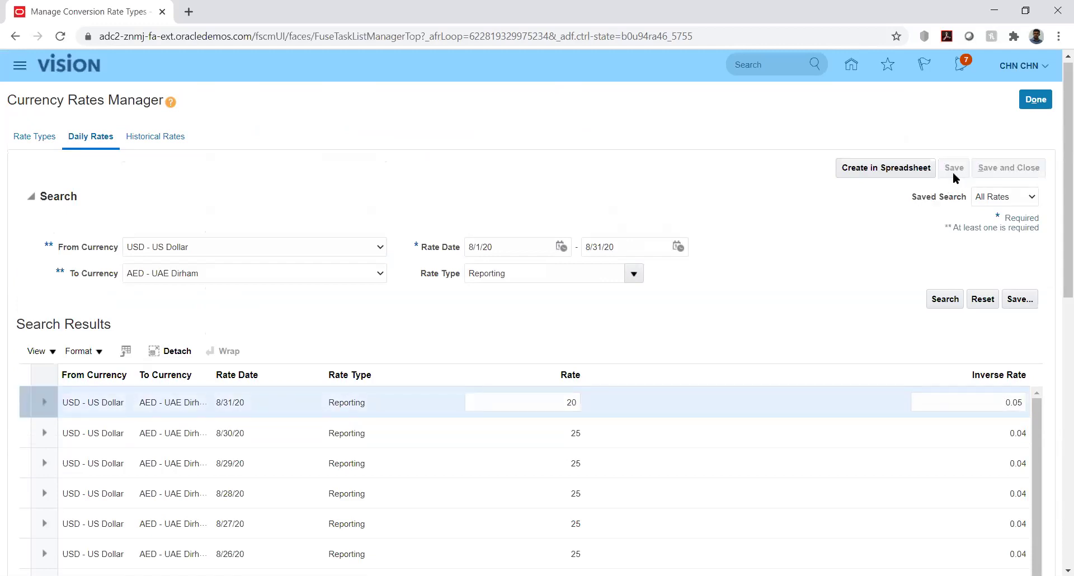
# Close the Currency Rates Manager and reopen Manage Conversion Rate Types on a fresh Daily Rates search.
pyautogui.click(1037, 104)
pyautogui.click(1036, 101)
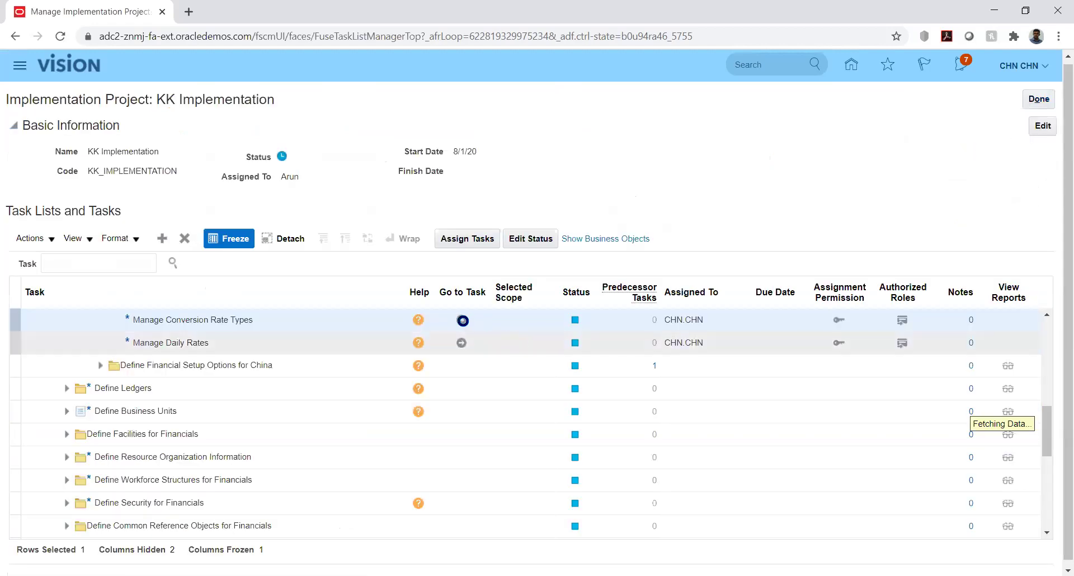
pyautogui.click(460, 319)
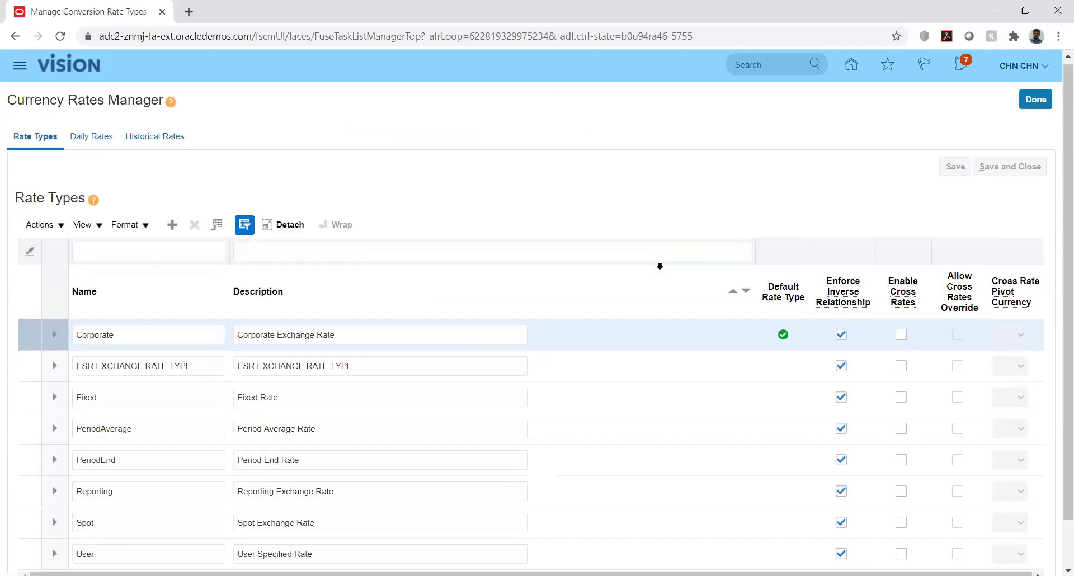
pyautogui.click(90, 137)
pyautogui.click(291, 250)
# Set the from currency to USD - US Dollar and the to currency to AED - UAE Dirham.
pyautogui.click(263, 274)
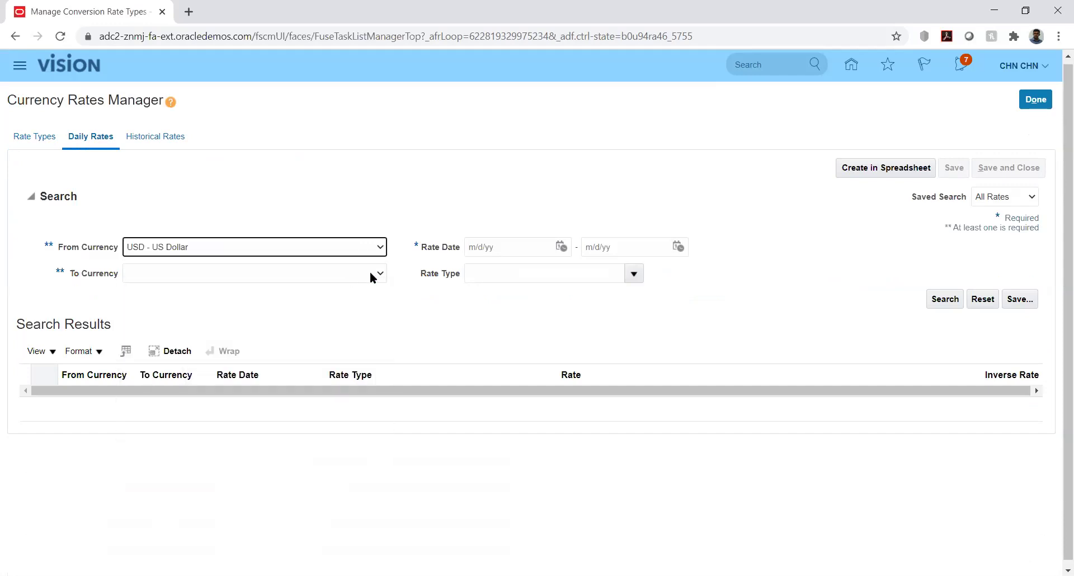
pyautogui.click(378, 276)
pyautogui.press('a')
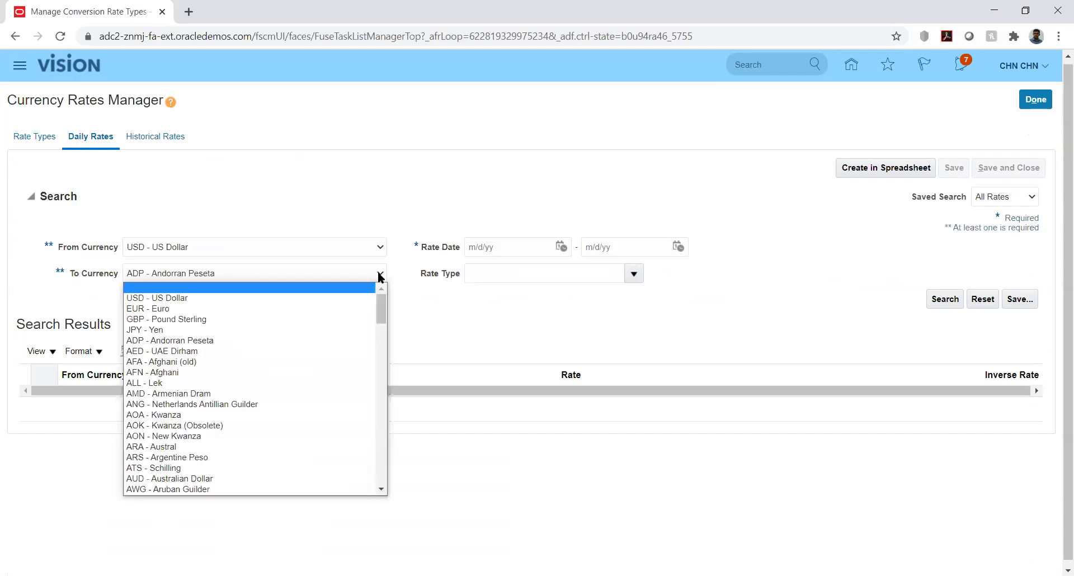
pyautogui.press('a')
pyautogui.click(377, 273)
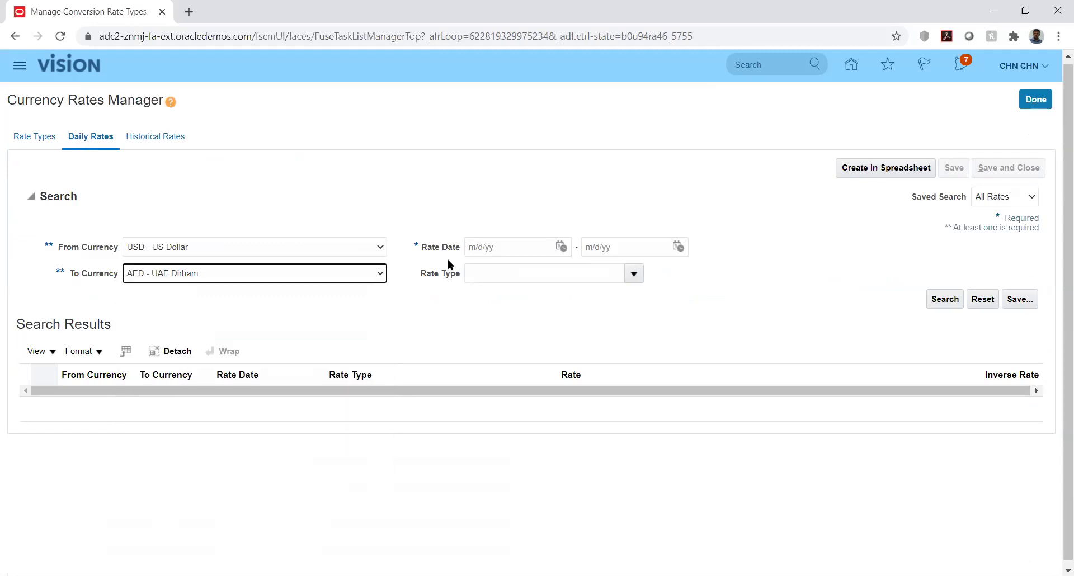
# Search Reporting rates for 8/1/20 through 8/31/20 and check that the 8/31/20 rate is 20.
pyautogui.click(561, 246)
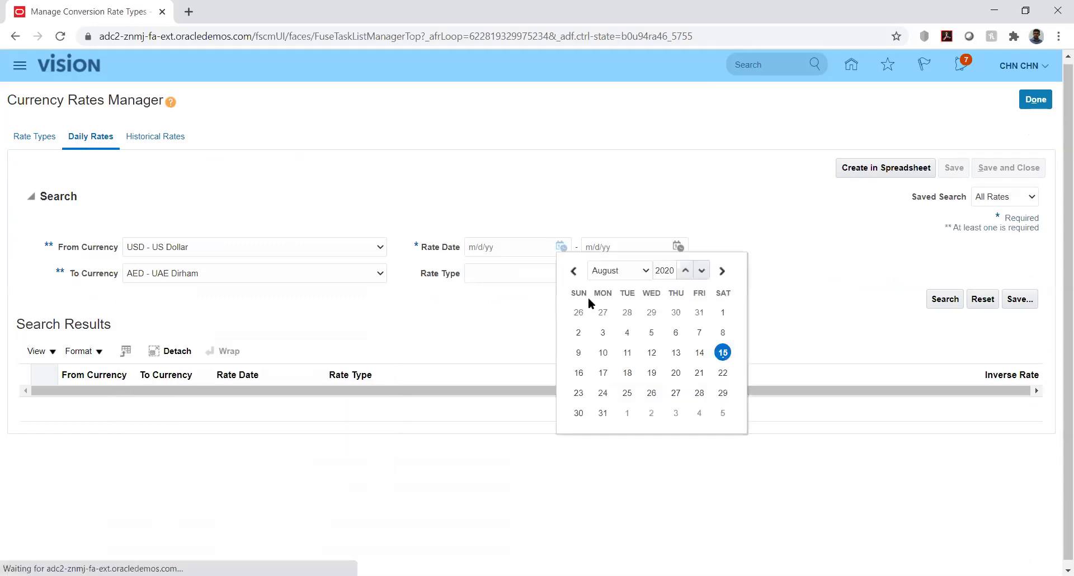
pyautogui.click(723, 313)
pyautogui.click(678, 247)
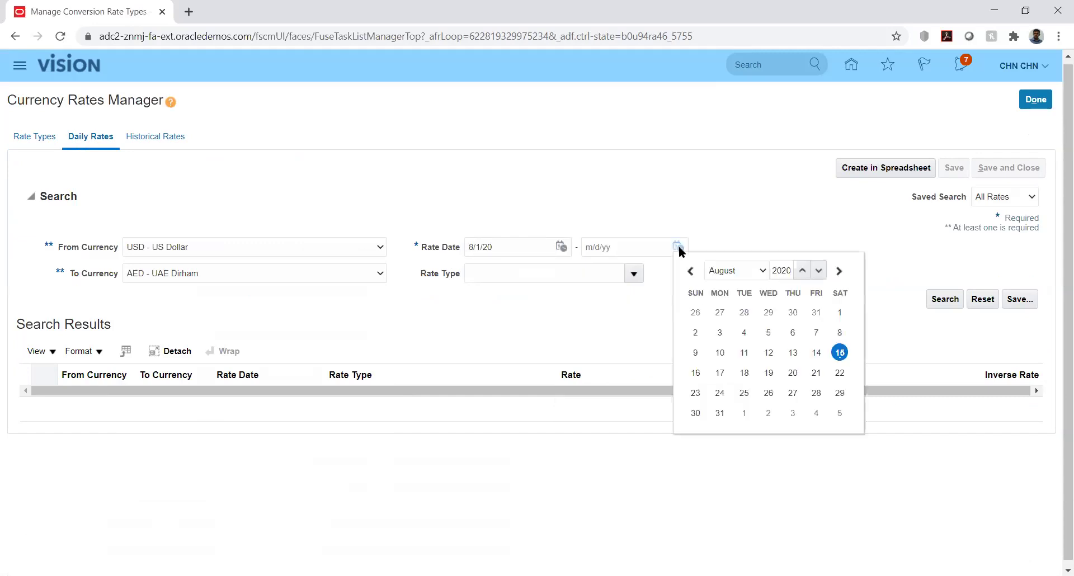
pyautogui.click(719, 413)
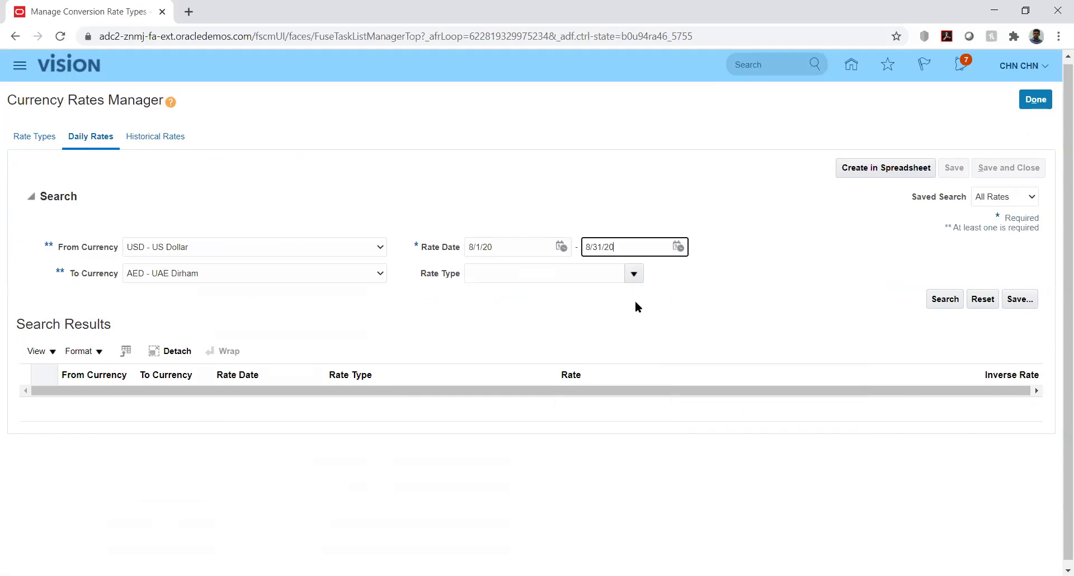
pyautogui.click(633, 273)
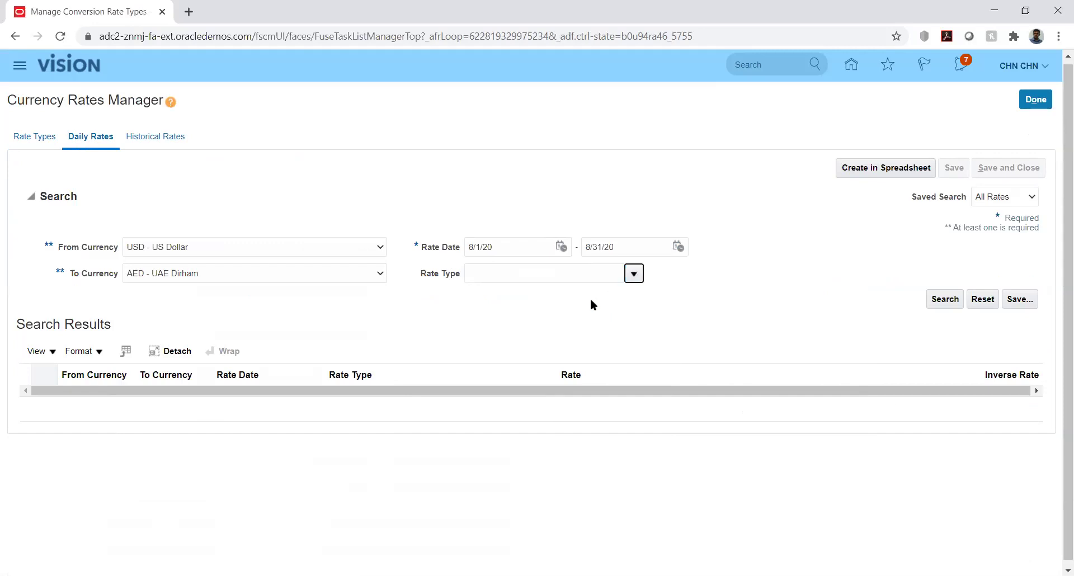
pyautogui.click(634, 273)
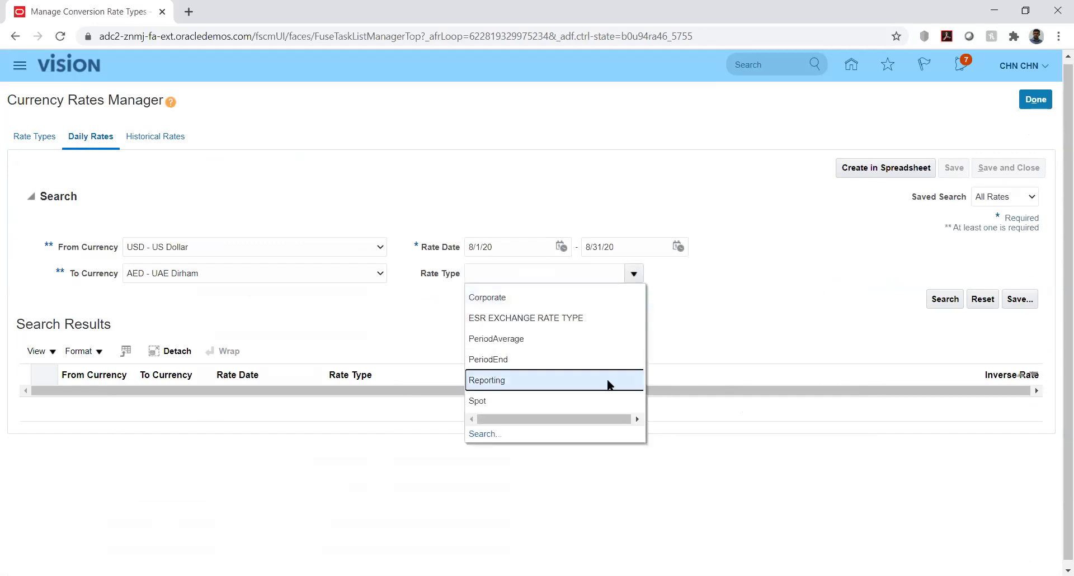
pyautogui.click(718, 354)
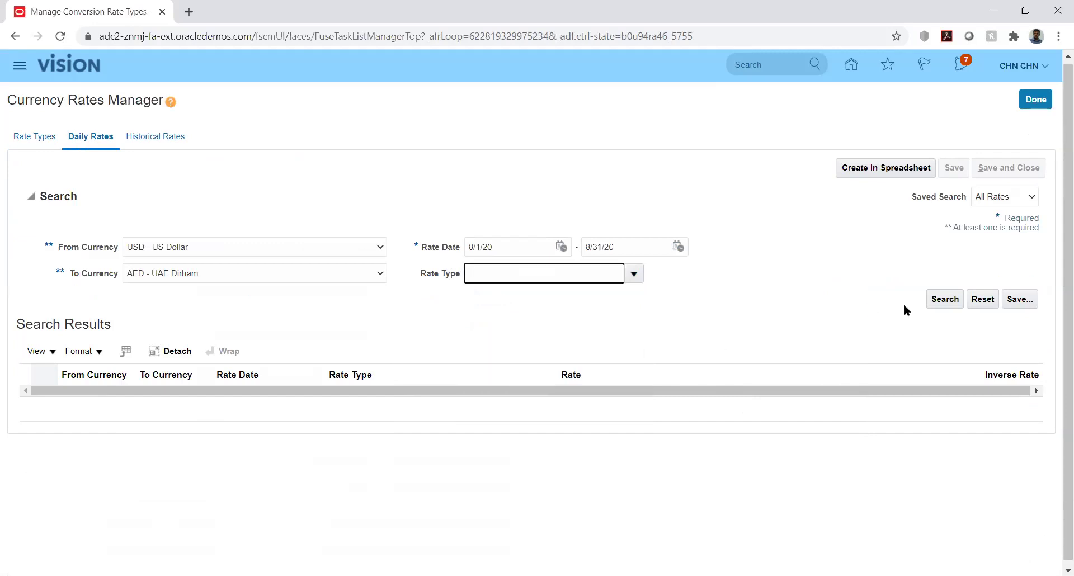
pyautogui.click(945, 299)
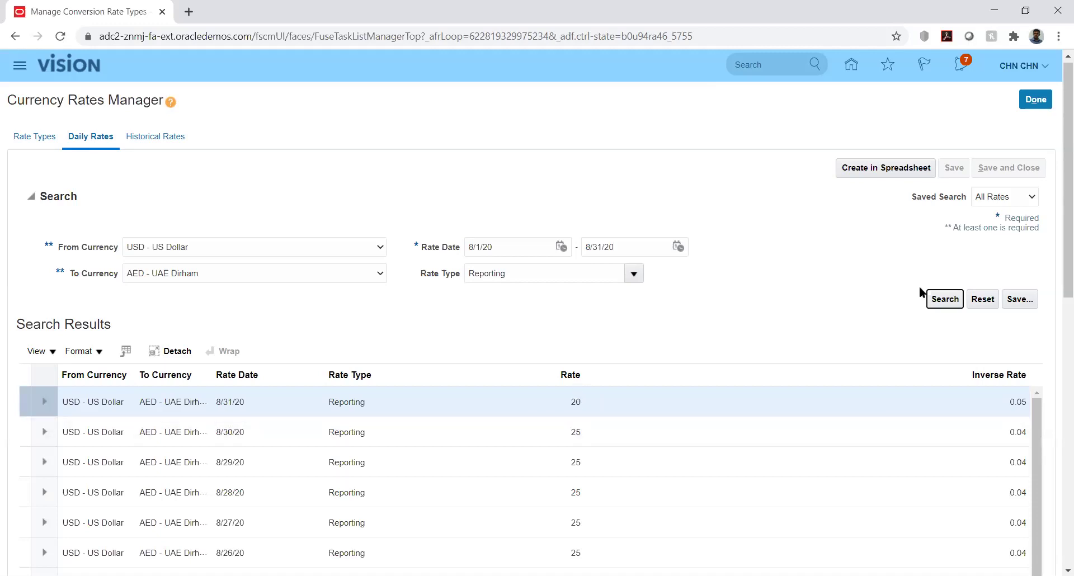
pyautogui.moveTo(1056, 241); pyautogui.dragTo(1056, 329)
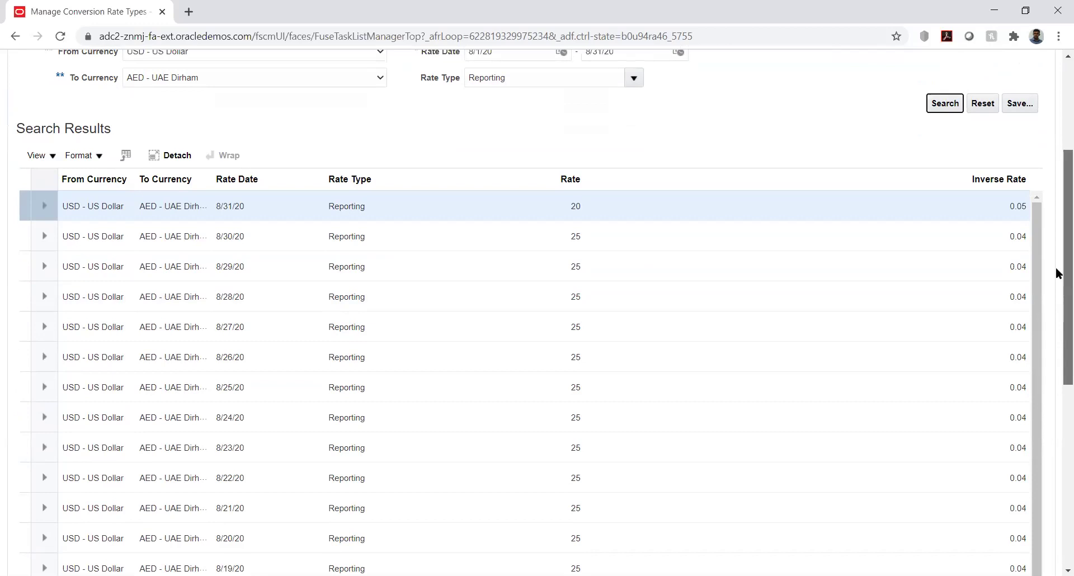
pyautogui.scroll(4, 1051, 184)
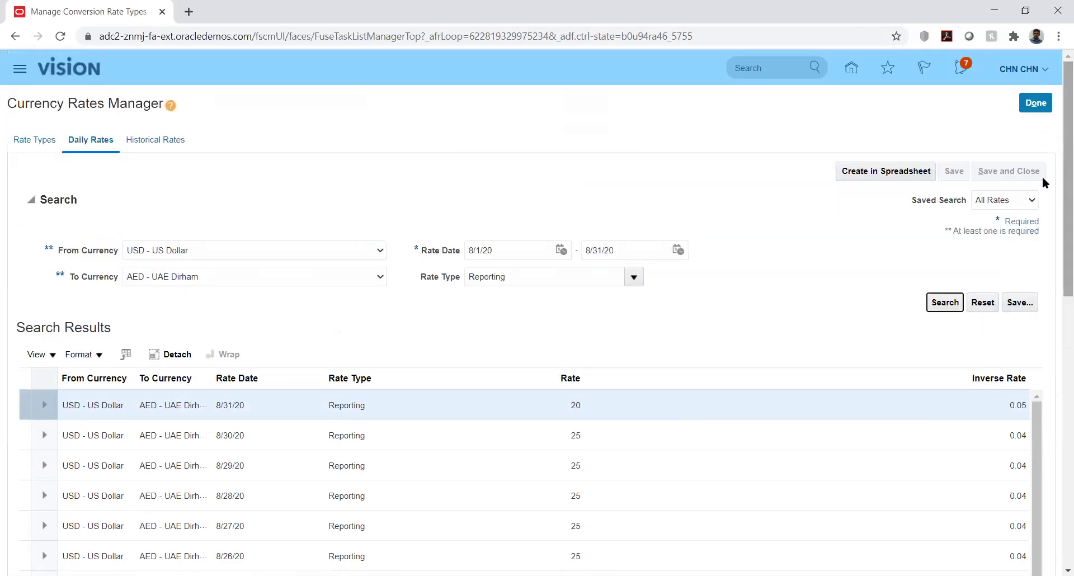
# Close the Currency Rates Manager, return to the Vision home page and decline saving the Excel changes.
pyautogui.click(1038, 105)
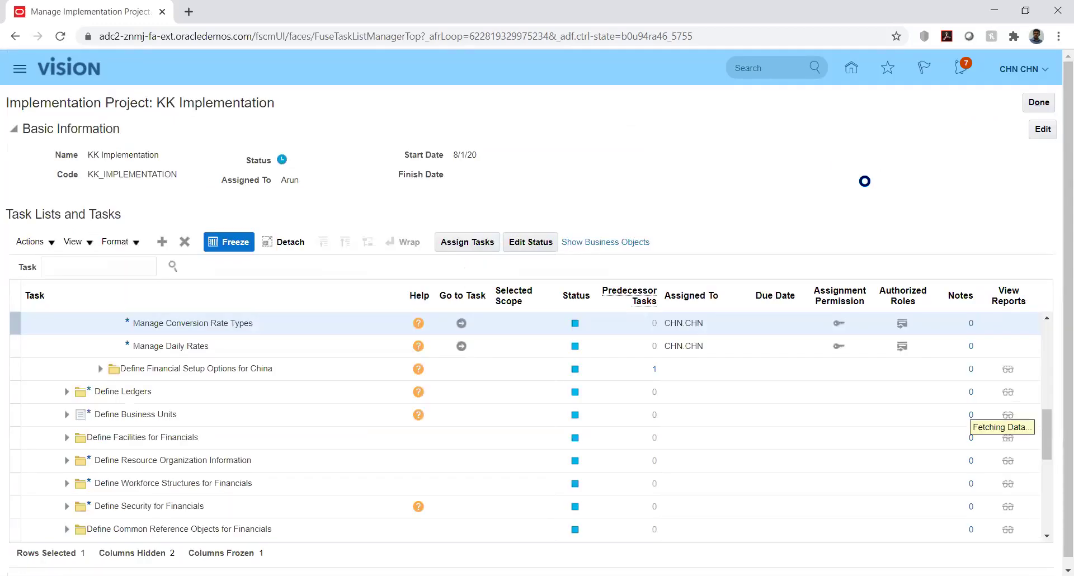
pyautogui.click(851, 70)
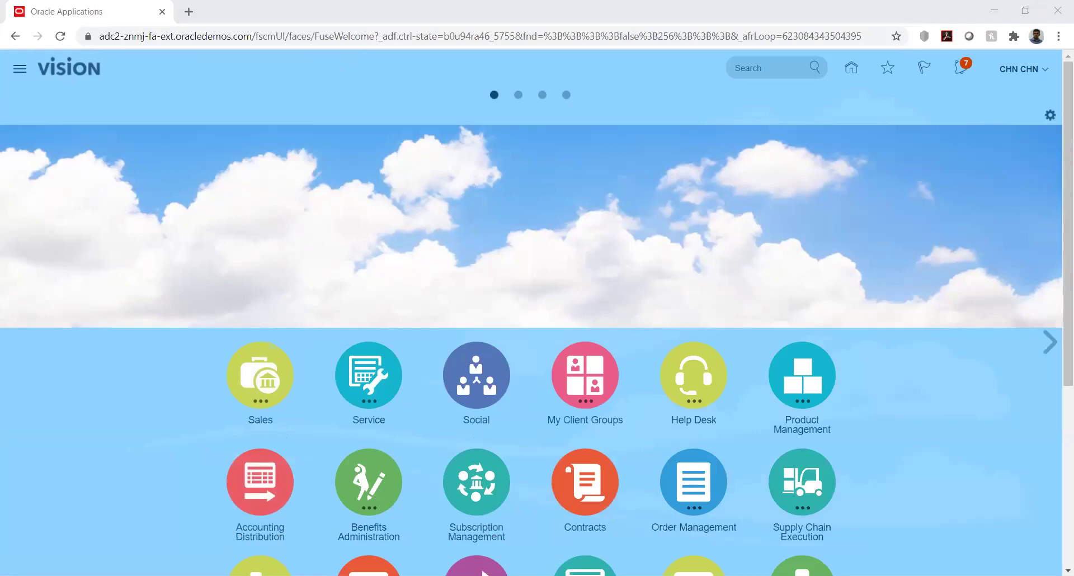
pyautogui.press('n')
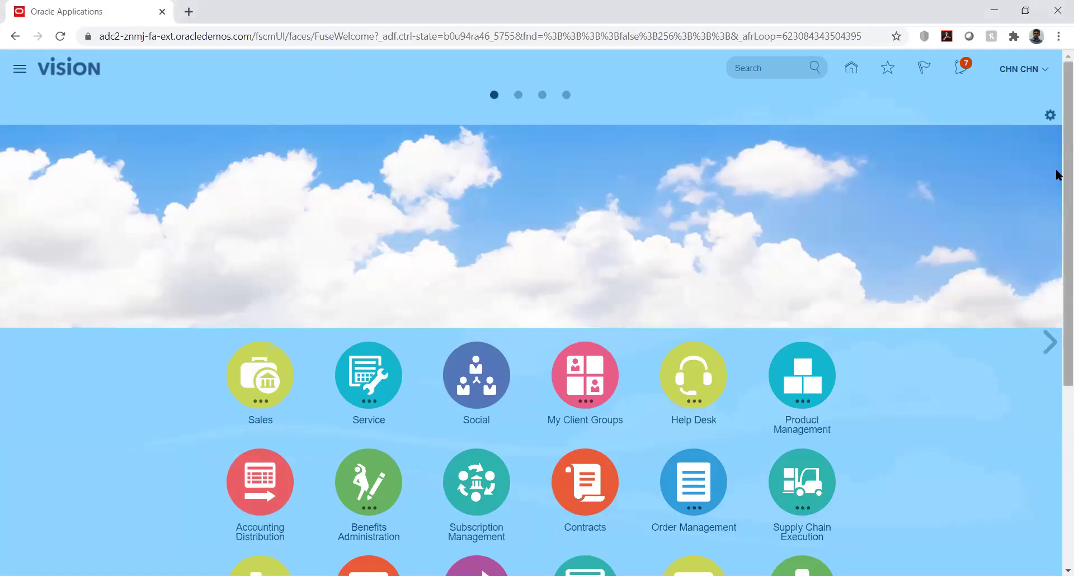
# Go to Setup and Maintenance and open Manage Implementation Projects from the Tasks panel.
pyautogui.click(1043, 76)
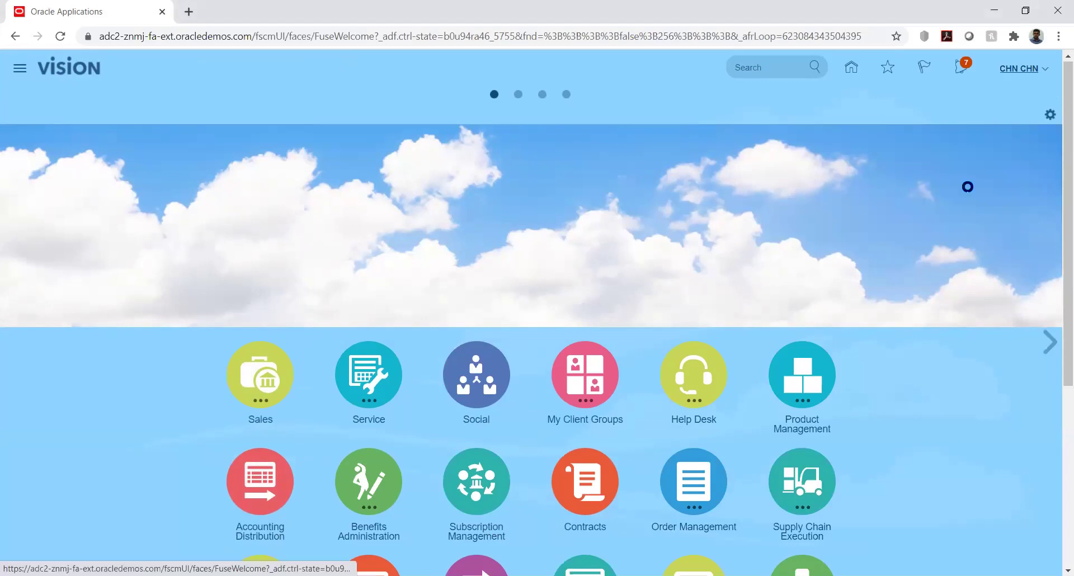
pyautogui.click(807, 273)
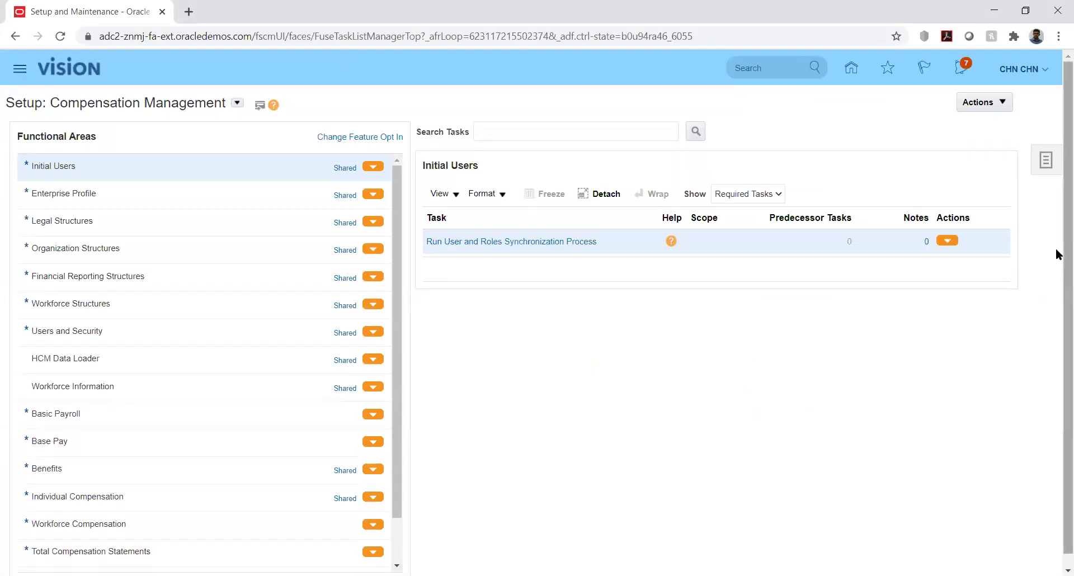
pyautogui.scroll(-1, 1055, 291)
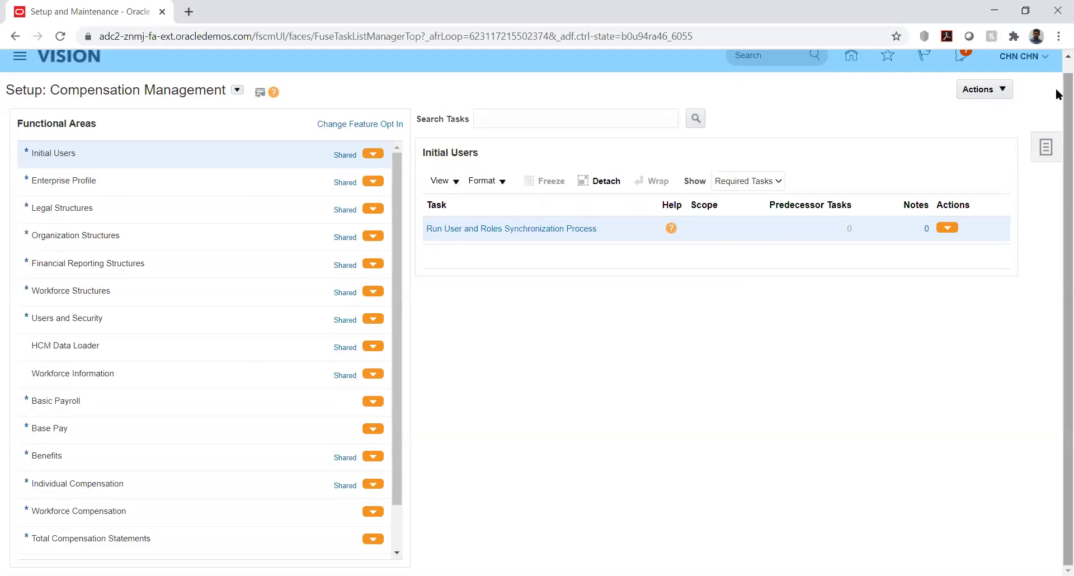
pyautogui.rightClick(1058, 69)
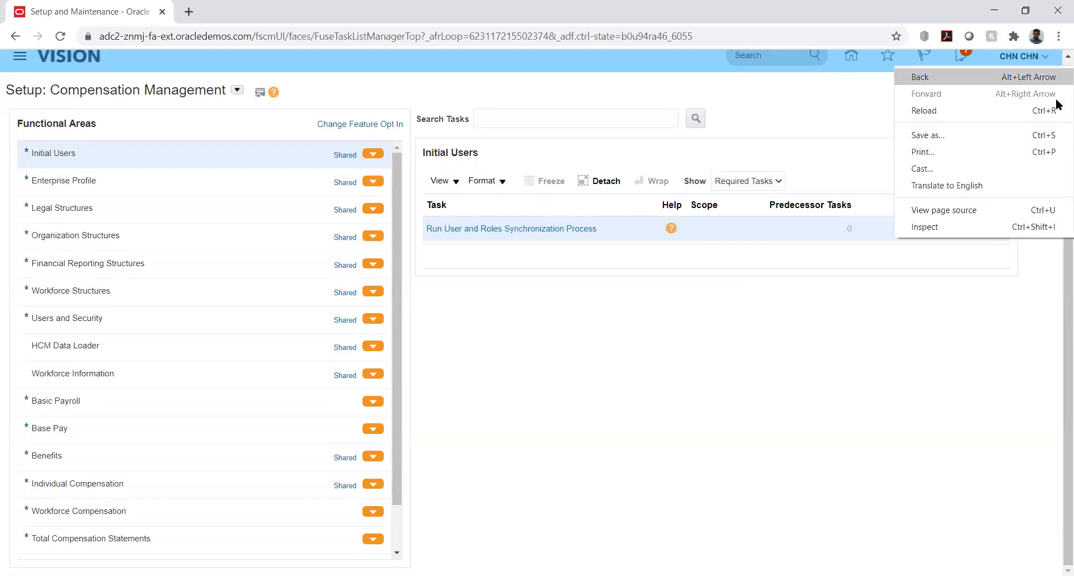
pyautogui.click(899, 346)
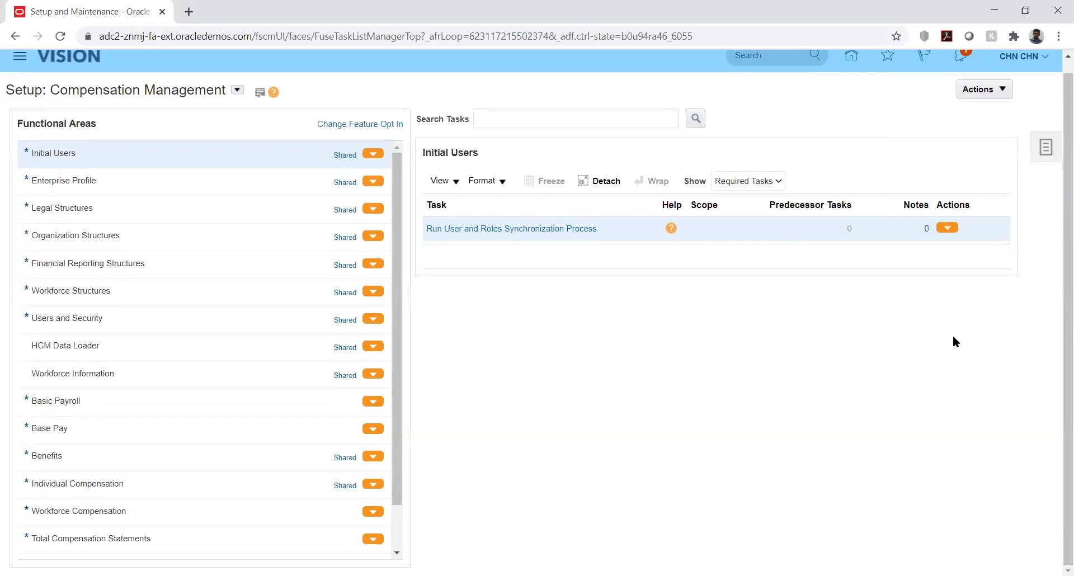
pyautogui.click(1045, 147)
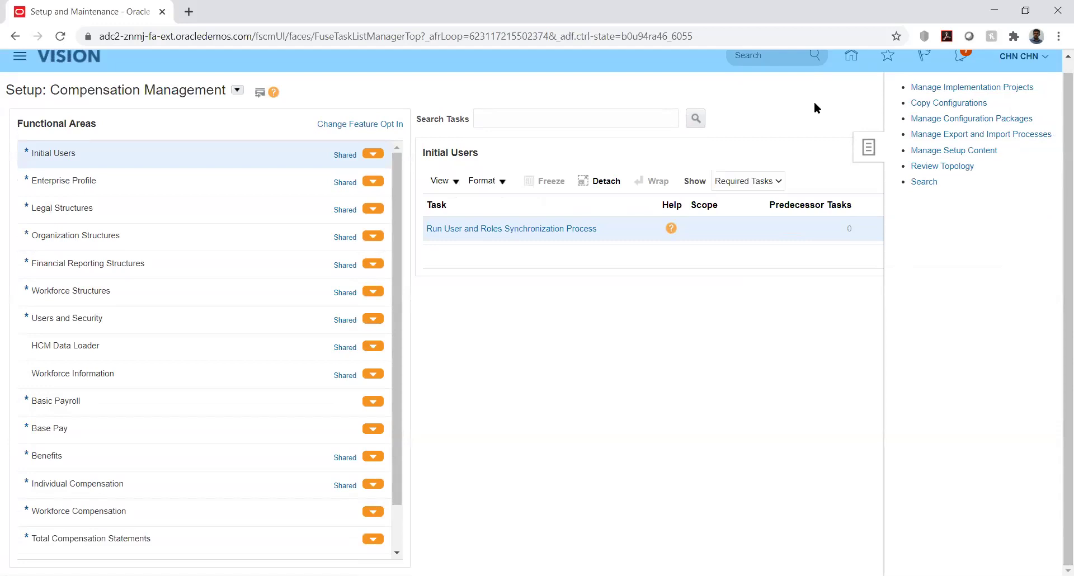
pyautogui.click(925, 87)
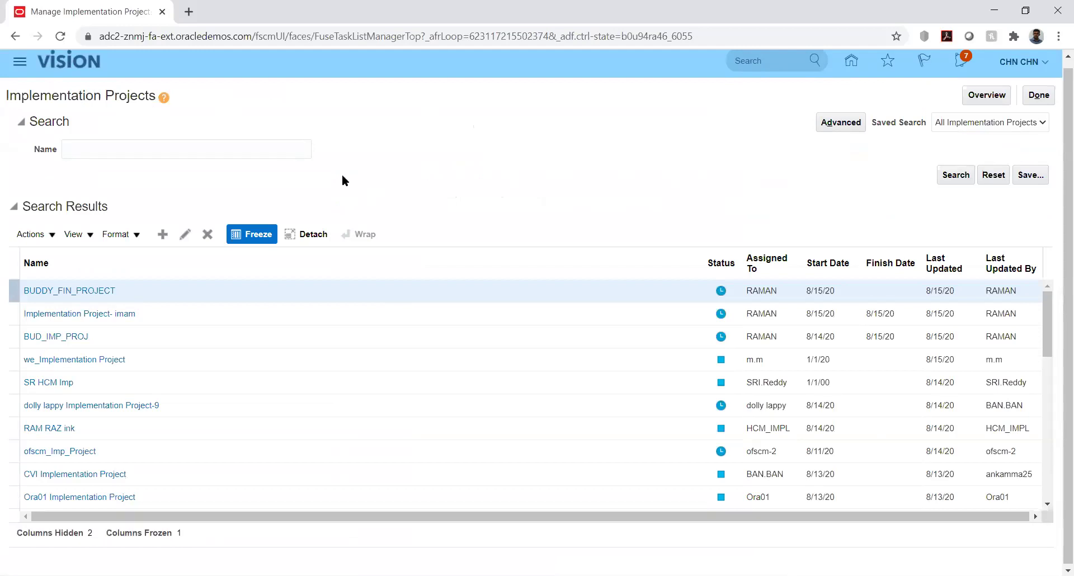
# Search the projects by name 'kk' and open KK Implementation.
pyautogui.click(269, 148)
pyautogui.write('kk')
pyautogui.press('Return')
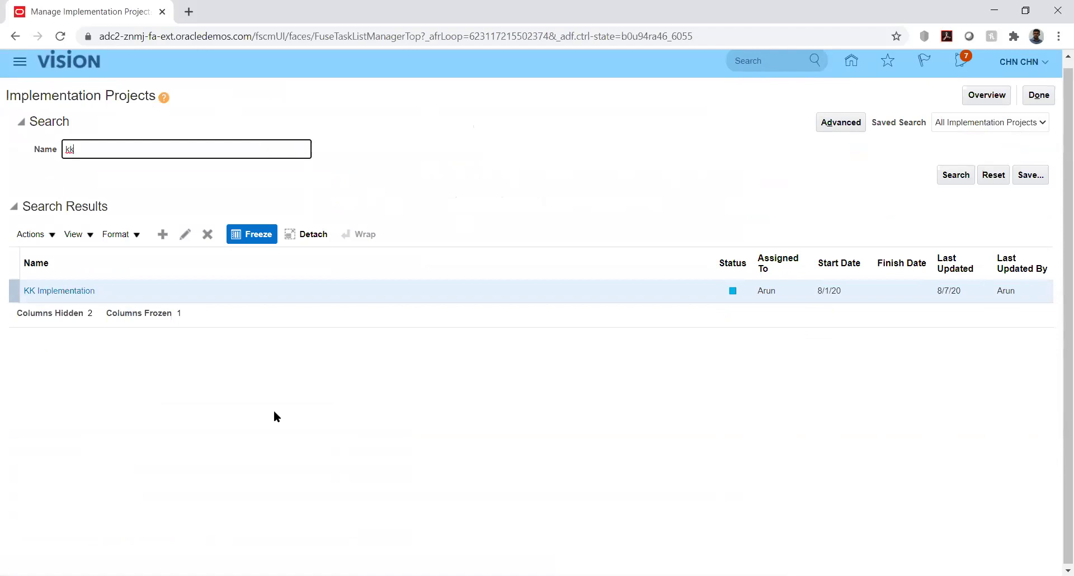
pyautogui.click(65, 291)
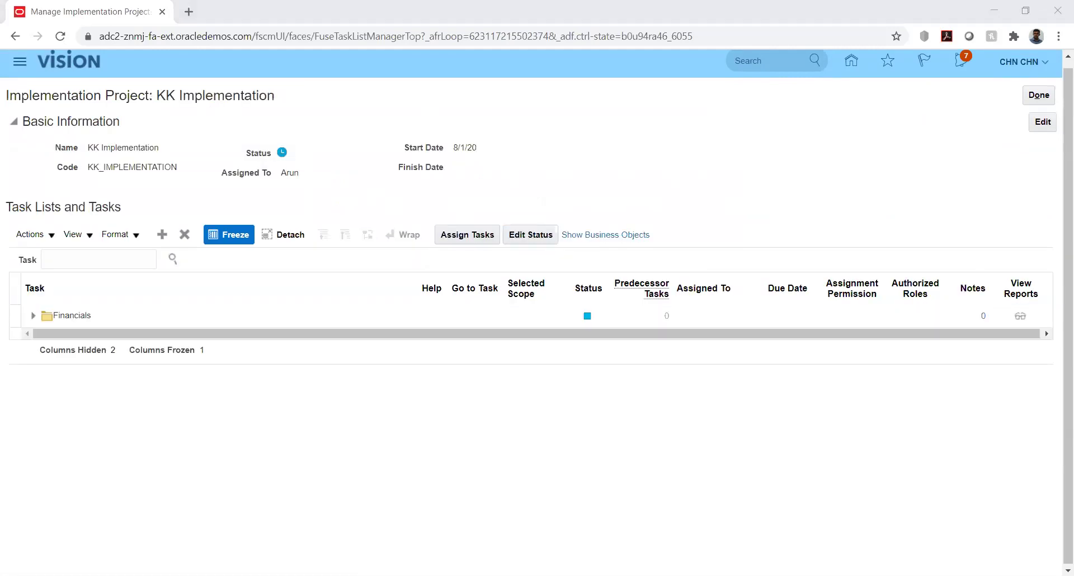
# Expand Financials, Define Common Applications Configuration, Define Budget Configuration and Define Budgetary Controls.
pyautogui.click(33, 316)
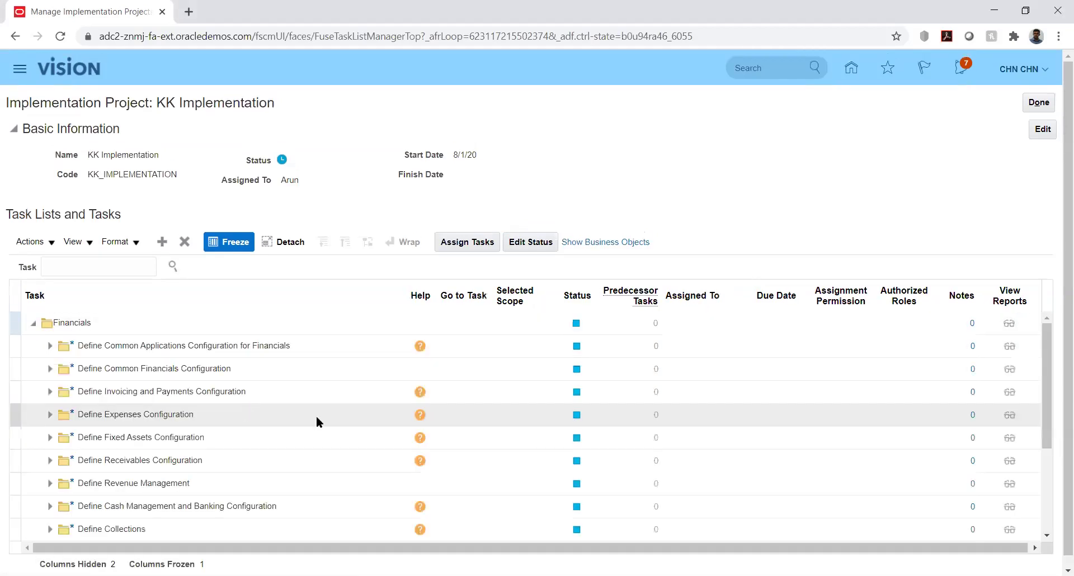
pyautogui.click(49, 346)
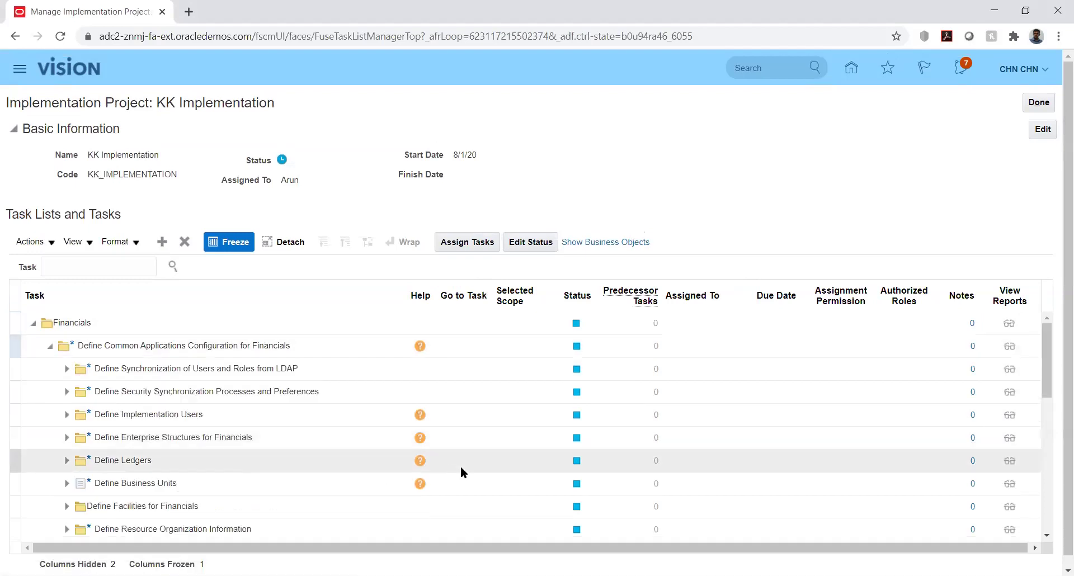
pyautogui.click(1045, 370)
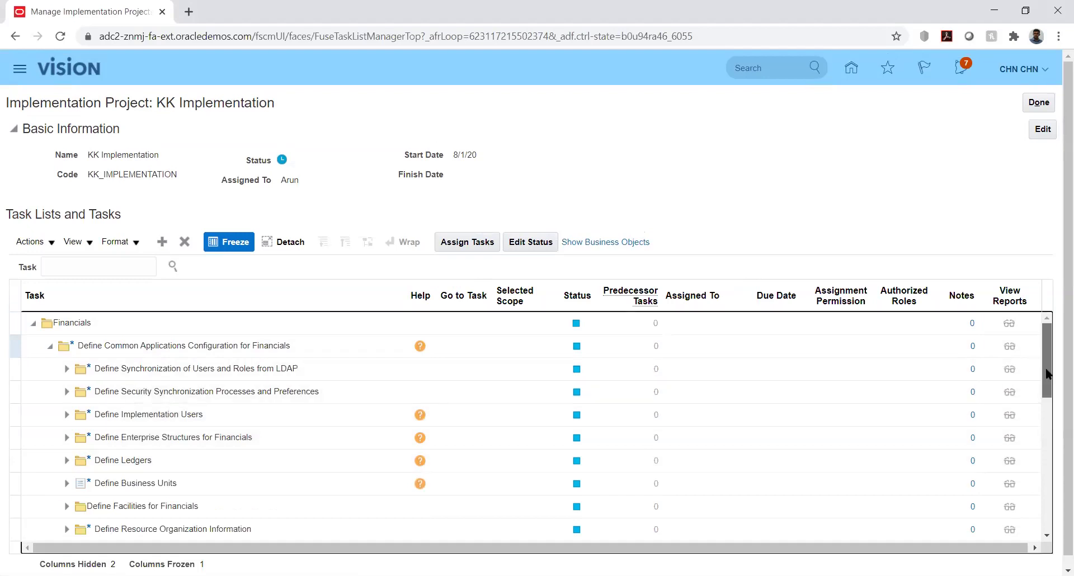
pyautogui.moveTo(1049, 387); pyautogui.dragTo(1049, 506)
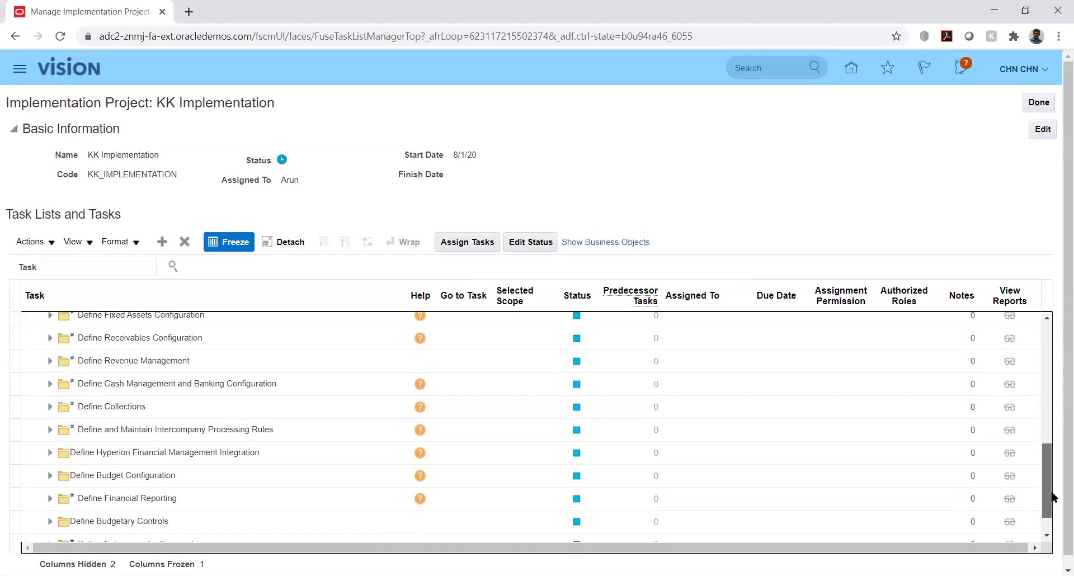
pyautogui.click(49, 477)
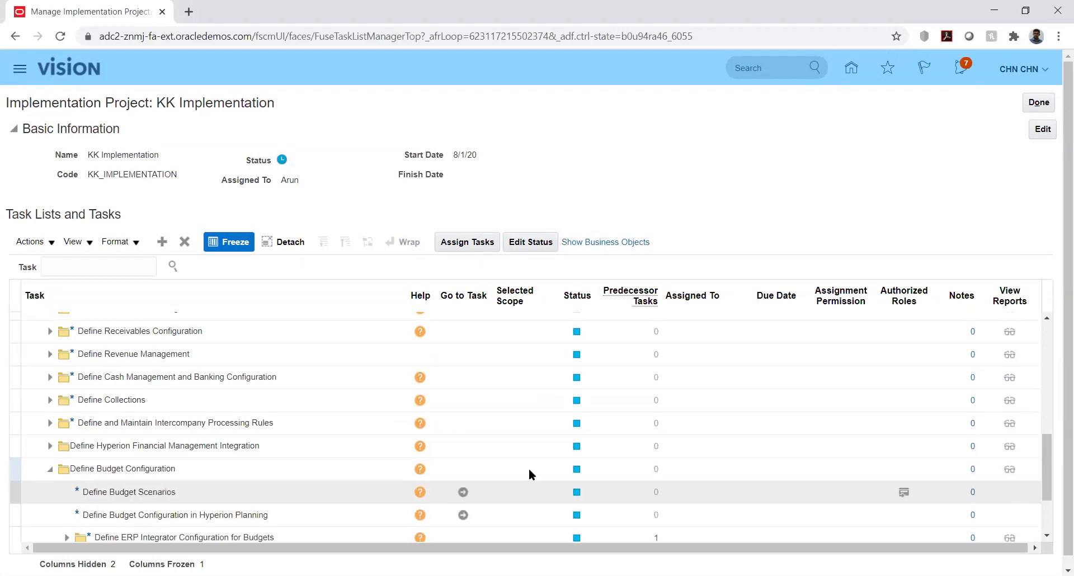
pyautogui.click(1048, 449)
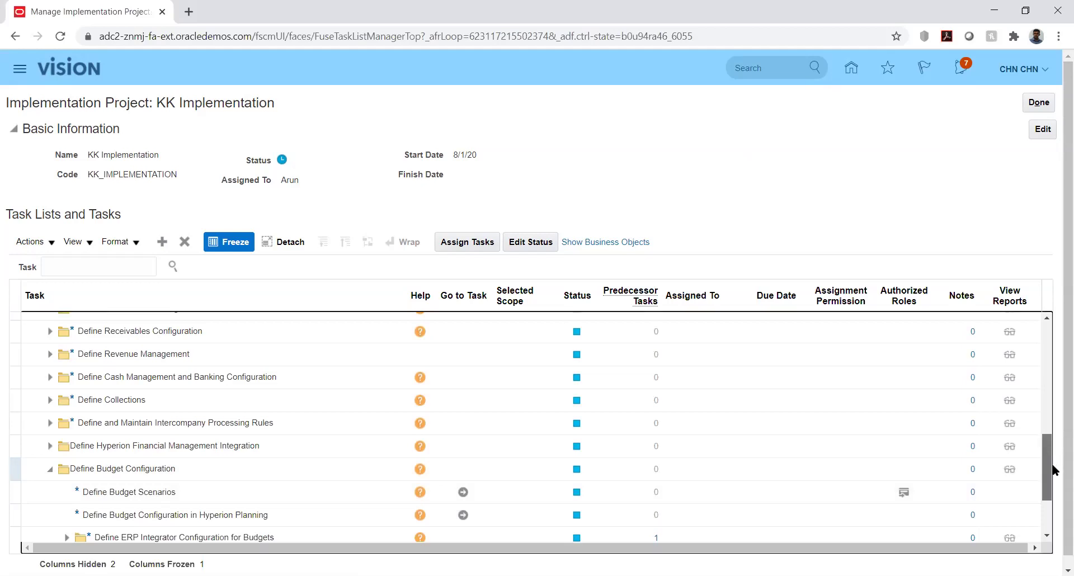
pyautogui.scroll(-2, 1052, 472)
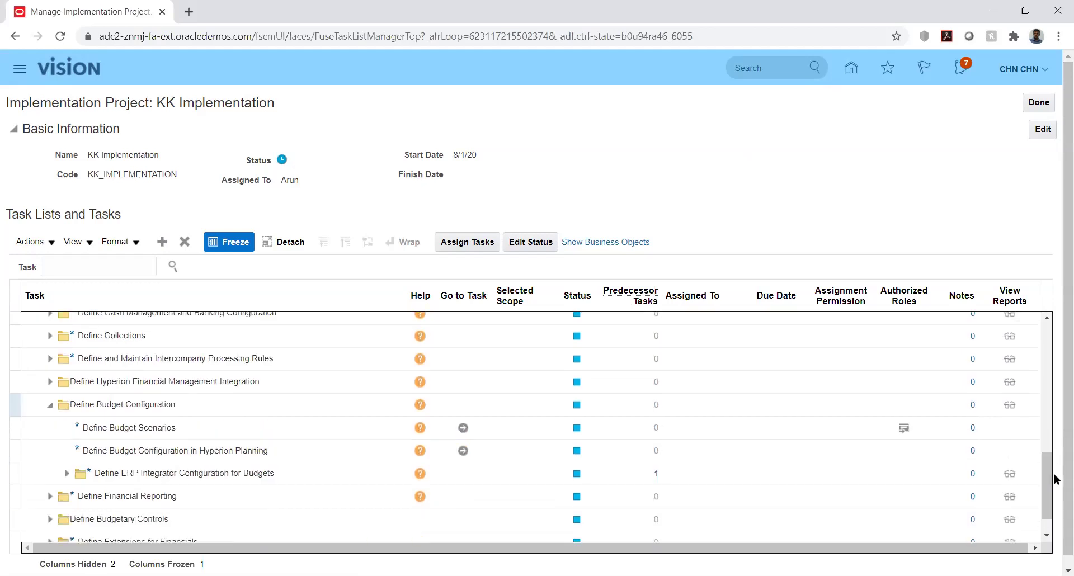
pyautogui.click(50, 522)
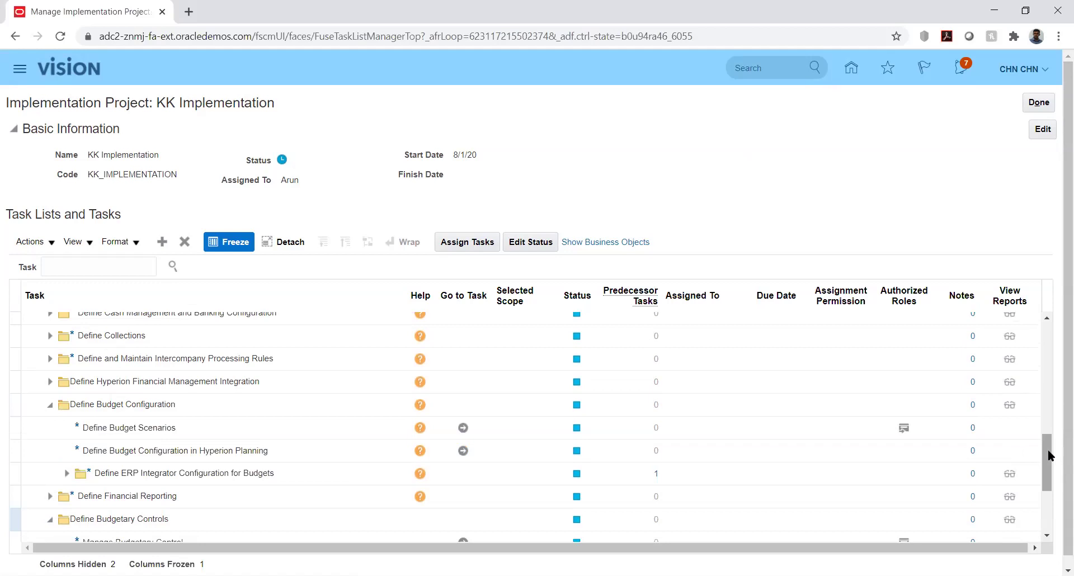
# Scroll the task list to reveal Manage Budgetary Control, Manage Budget Calendars and Manage Control Budgets.
pyautogui.click(1049, 456)
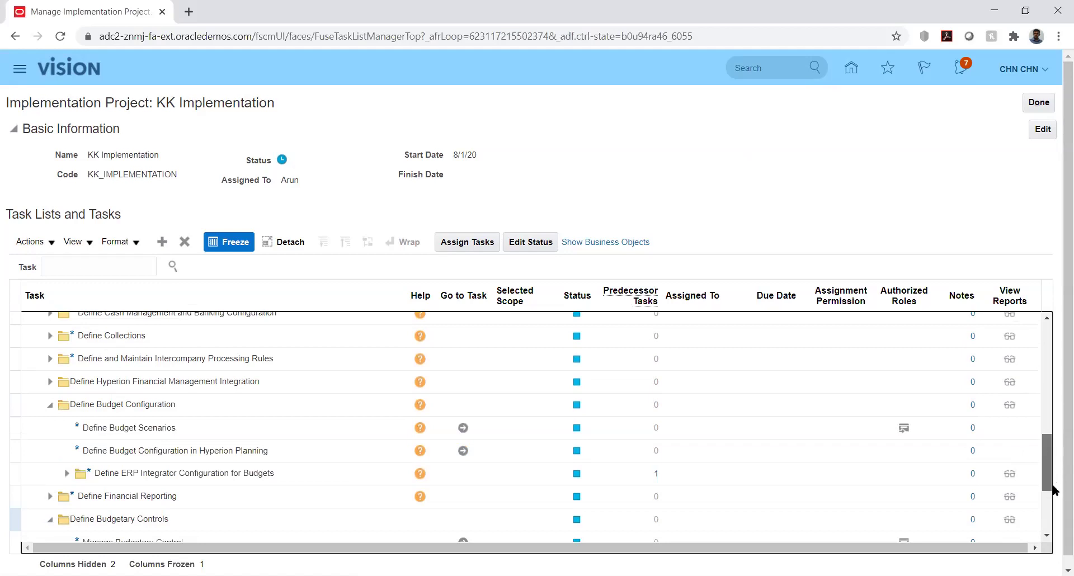
pyautogui.scroll(-2, 1048, 505)
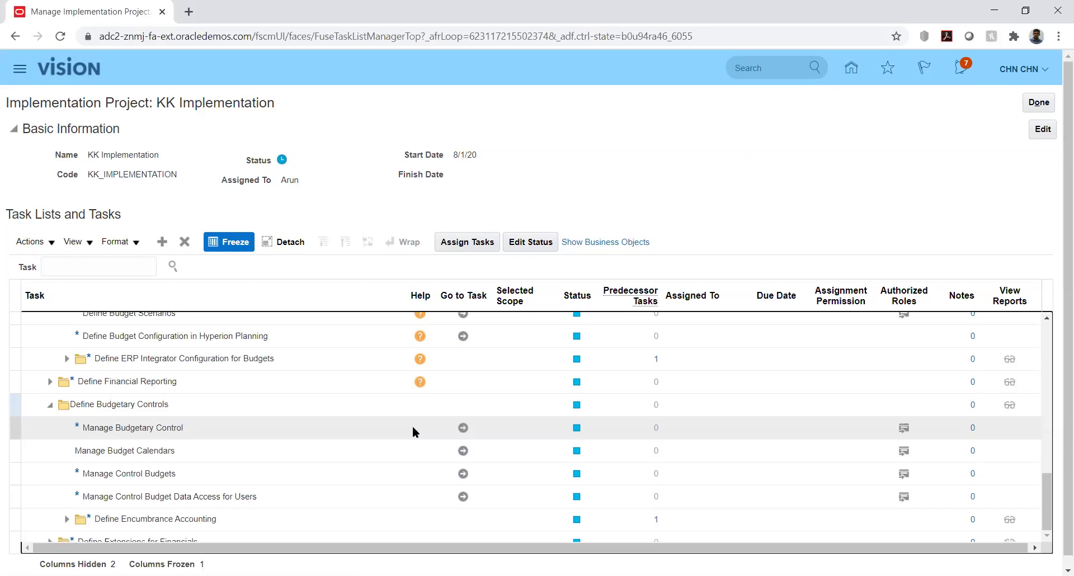
pyautogui.click(413, 427)
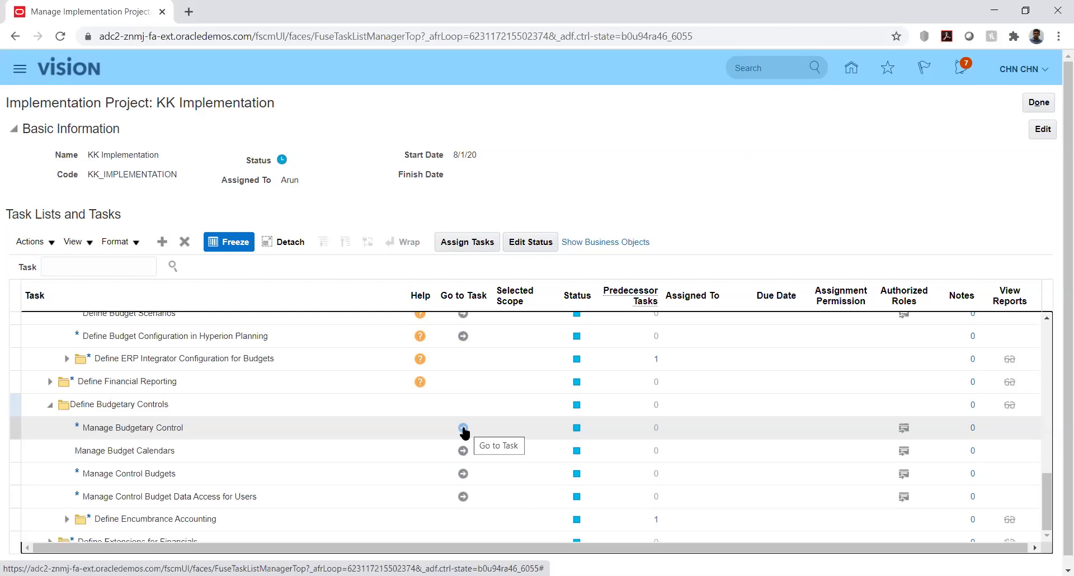
pyautogui.click(463, 428)
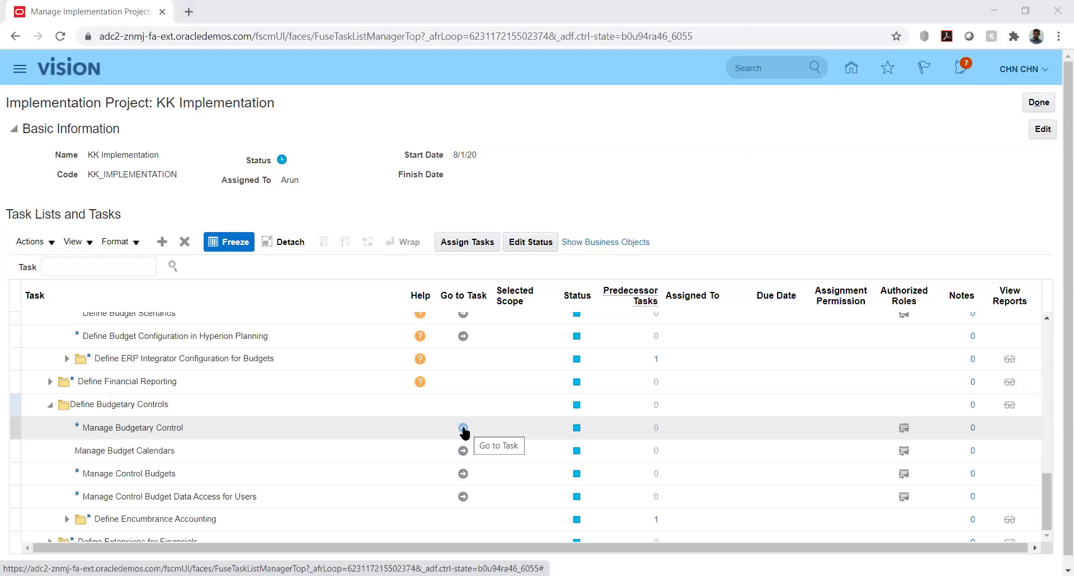
pyautogui.click(463, 428)
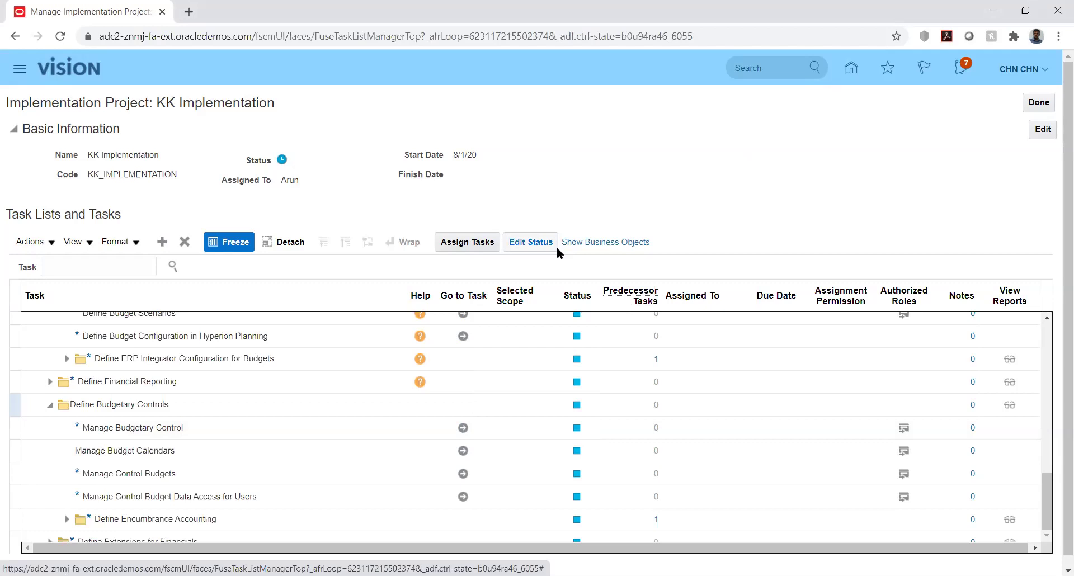
# Open Manage Budgetary Control and filter the ledgers by name 'kk' to show KK_Ledger.
pyautogui.click(463, 428)
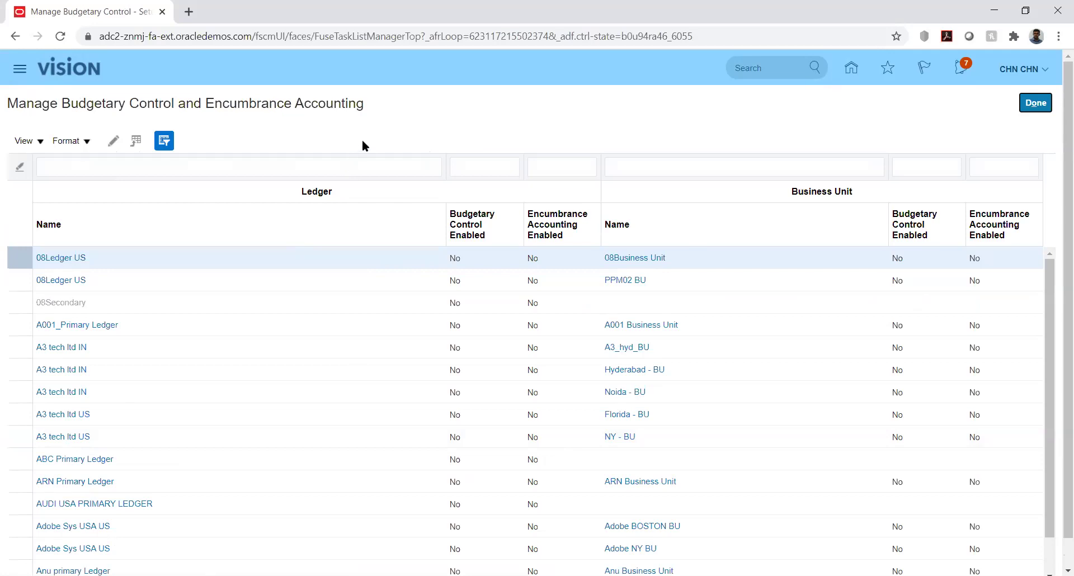
pyautogui.click(269, 163)
pyautogui.write('kk')
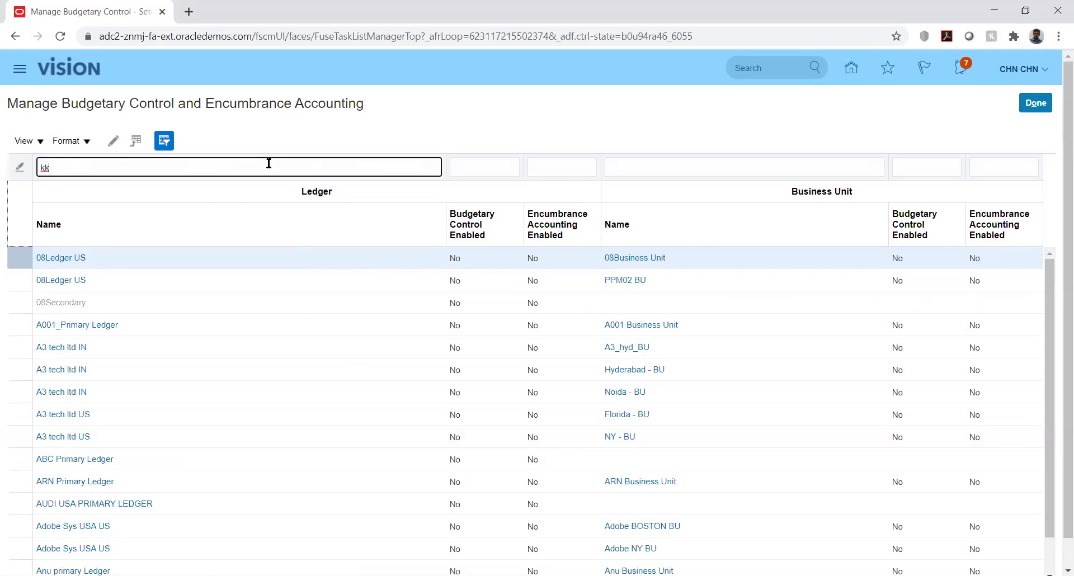
pyautogui.press('Return')
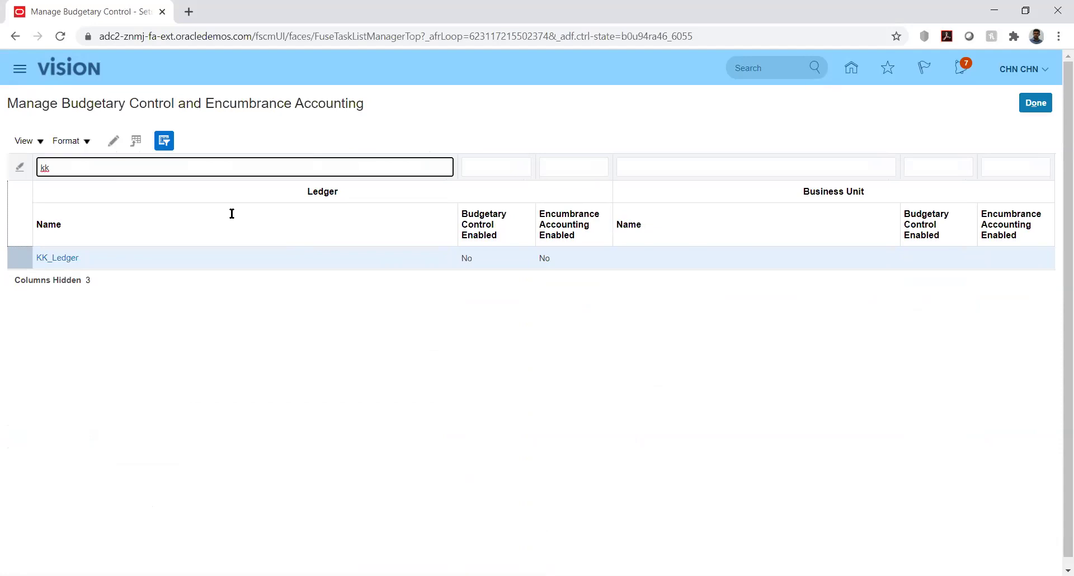
# Open KK_Ledger and check Enable budgetary control, keeping the Ledger only budget filter.
pyautogui.click(56, 258)
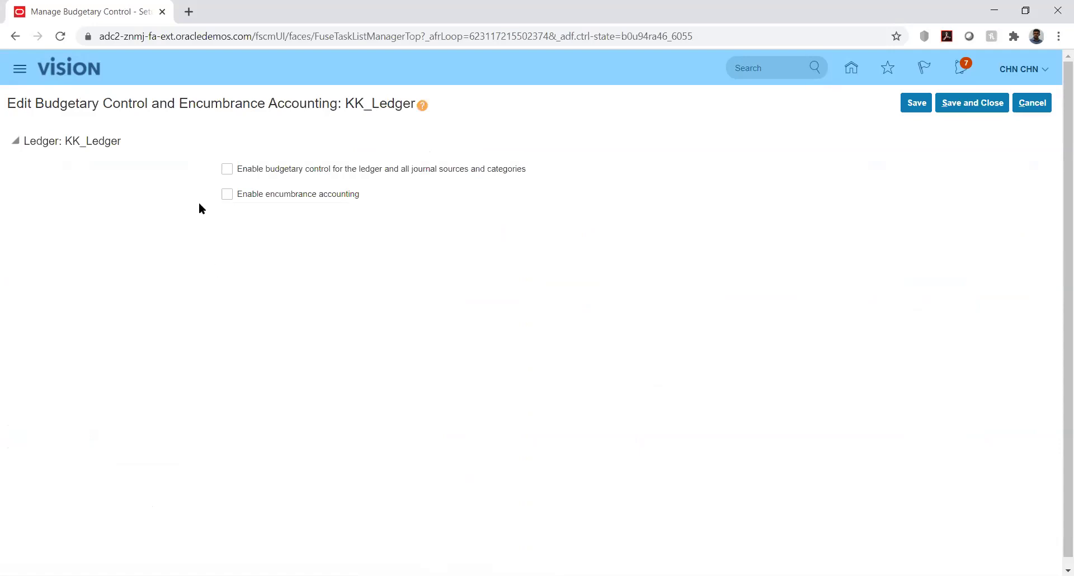
pyautogui.click(229, 169)
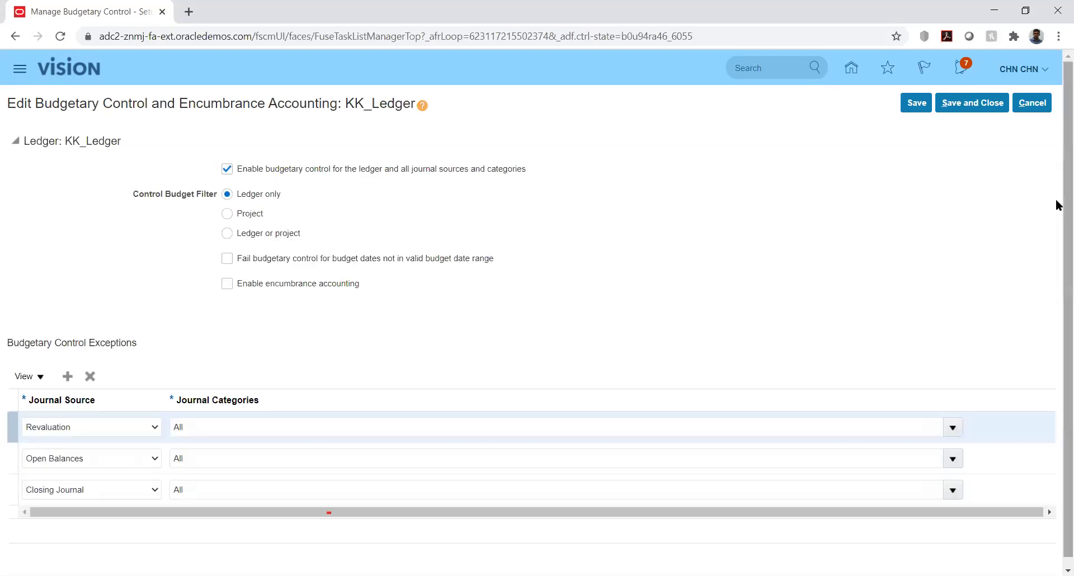
pyautogui.scroll(-1, 1055, 218)
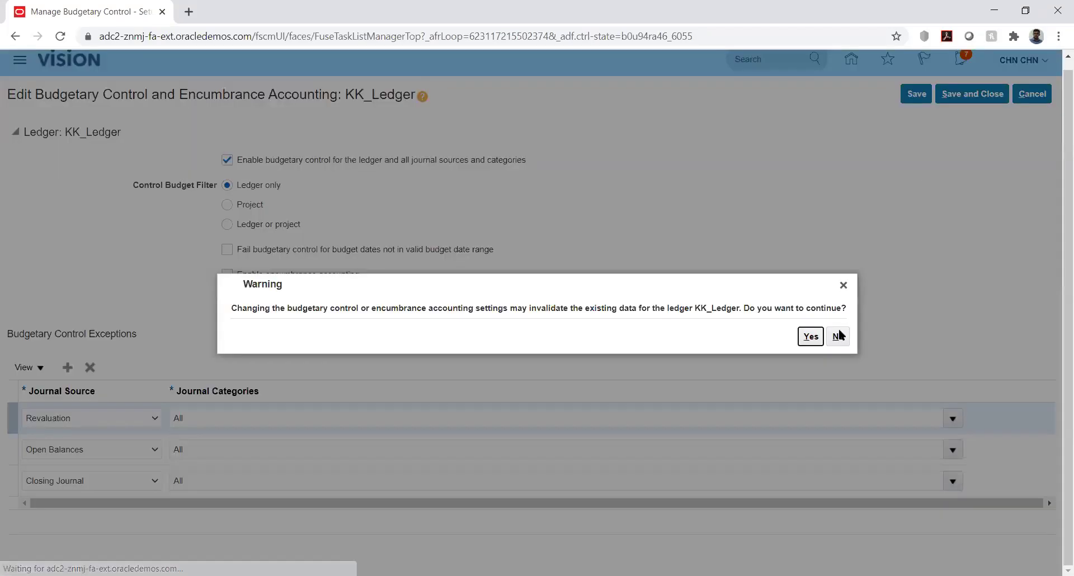
# Confirm and save budgetary control enabled for KK_Ledger, then go to Manage Budget Calendars.
pyautogui.click(806, 337)
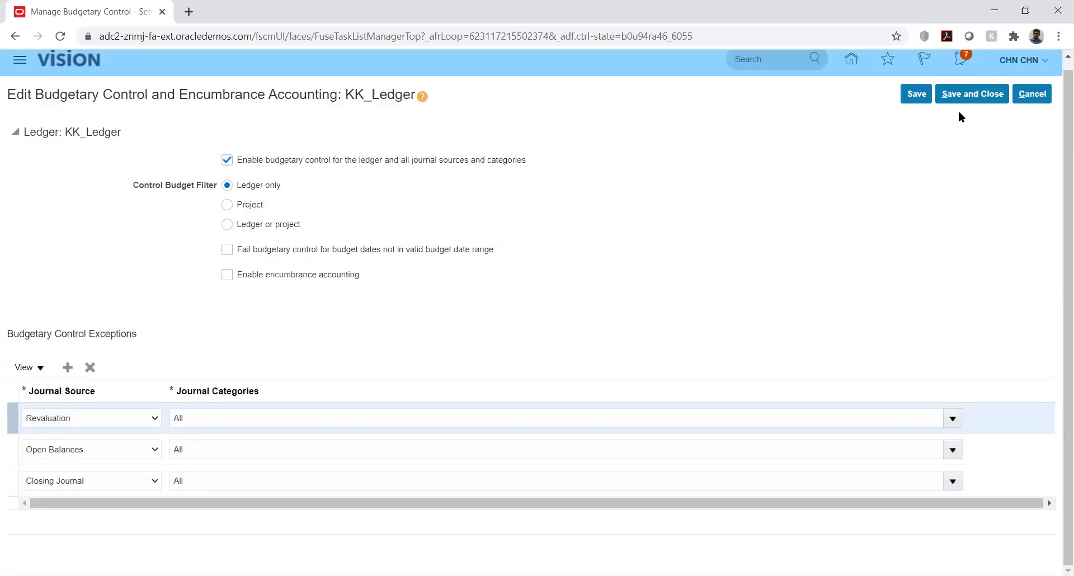
pyautogui.click(971, 96)
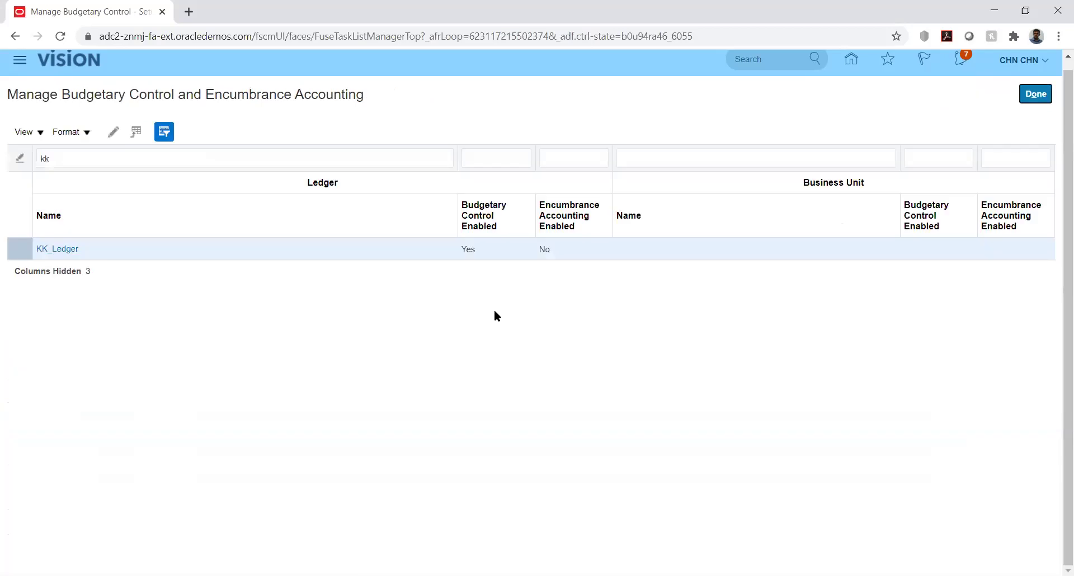
pyautogui.click(1033, 94)
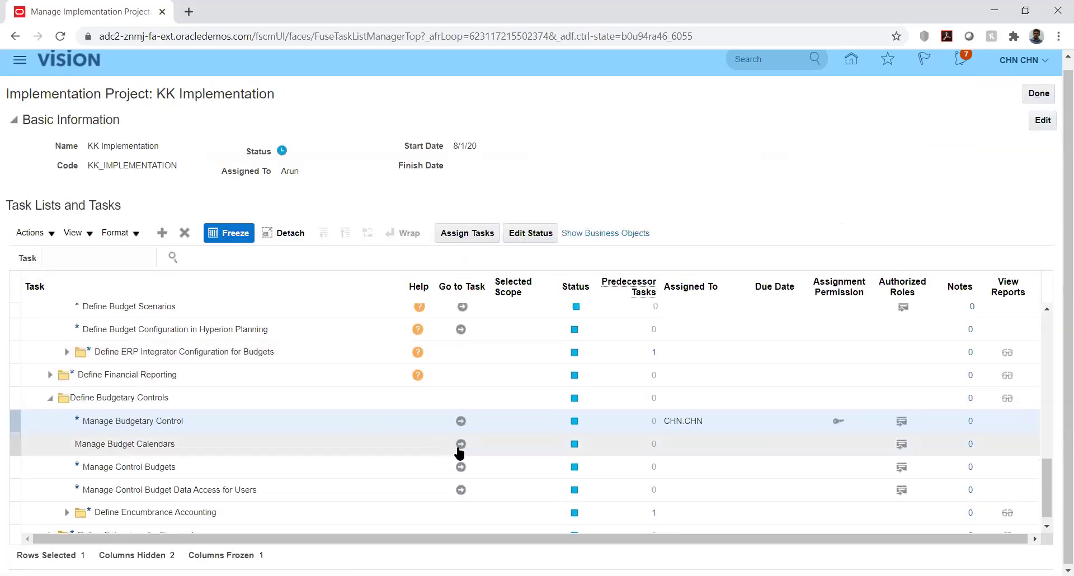
pyautogui.click(461, 444)
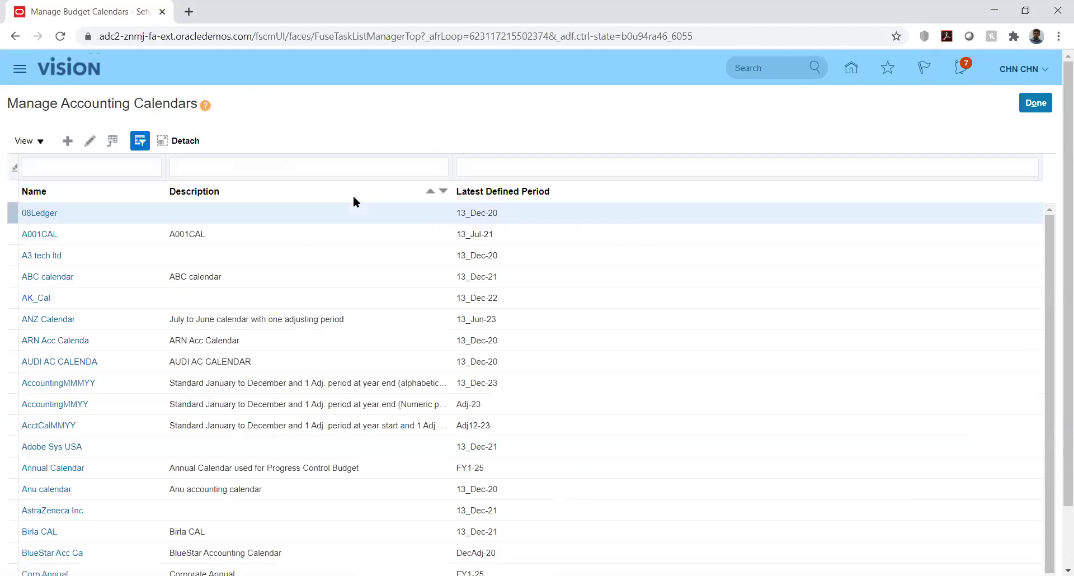
# Create a new calendar named KK_Bud_Cal with start date 1/1/20.
pyautogui.click(67, 142)
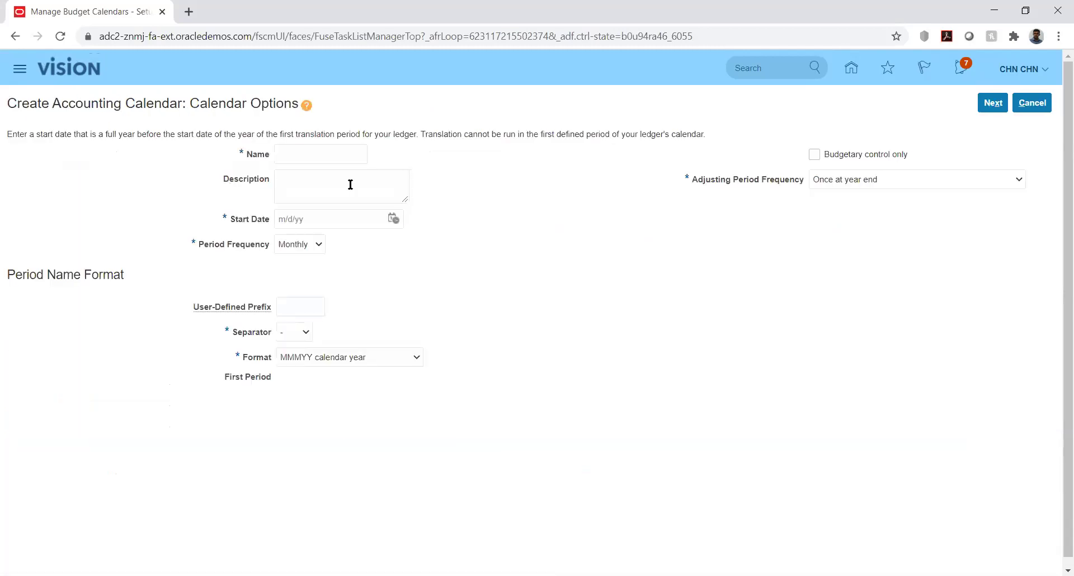
pyautogui.click(342, 154)
pyautogui.write('KK_Bud_Cal')
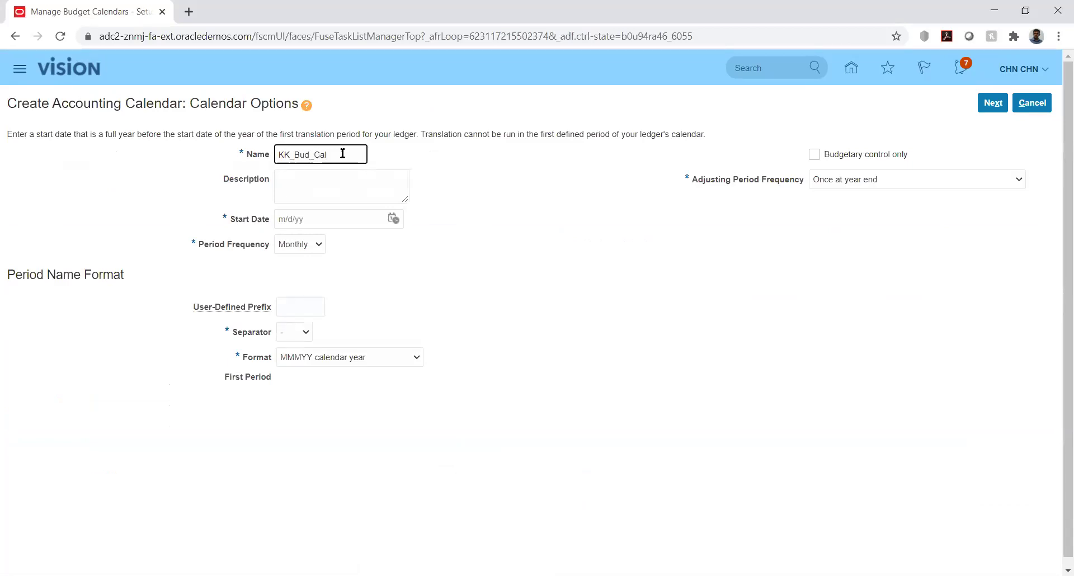
pyautogui.click(394, 216)
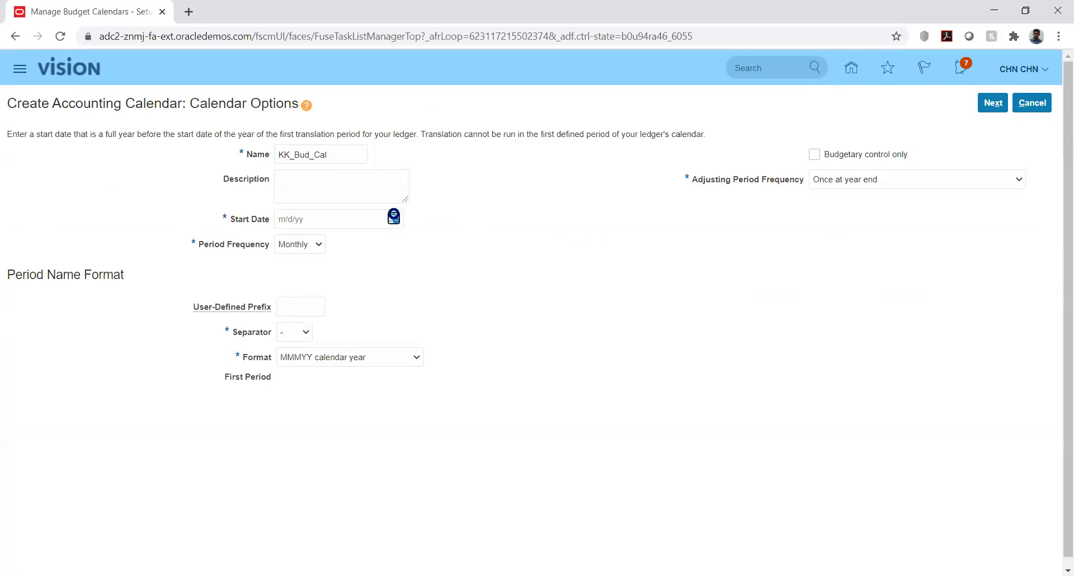
pyautogui.click(438, 243)
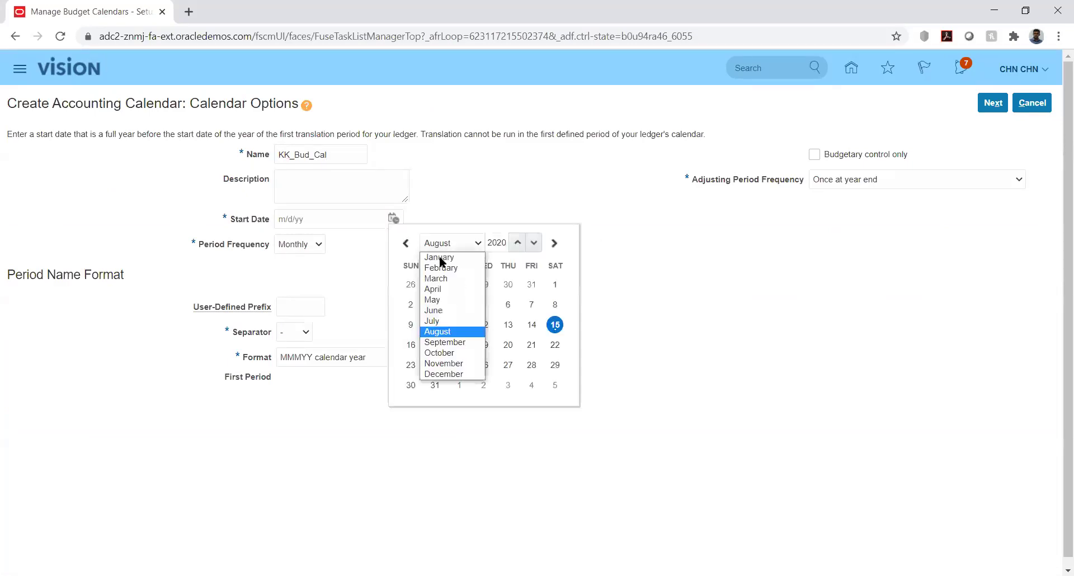
pyautogui.click(438, 255)
pyautogui.click(484, 284)
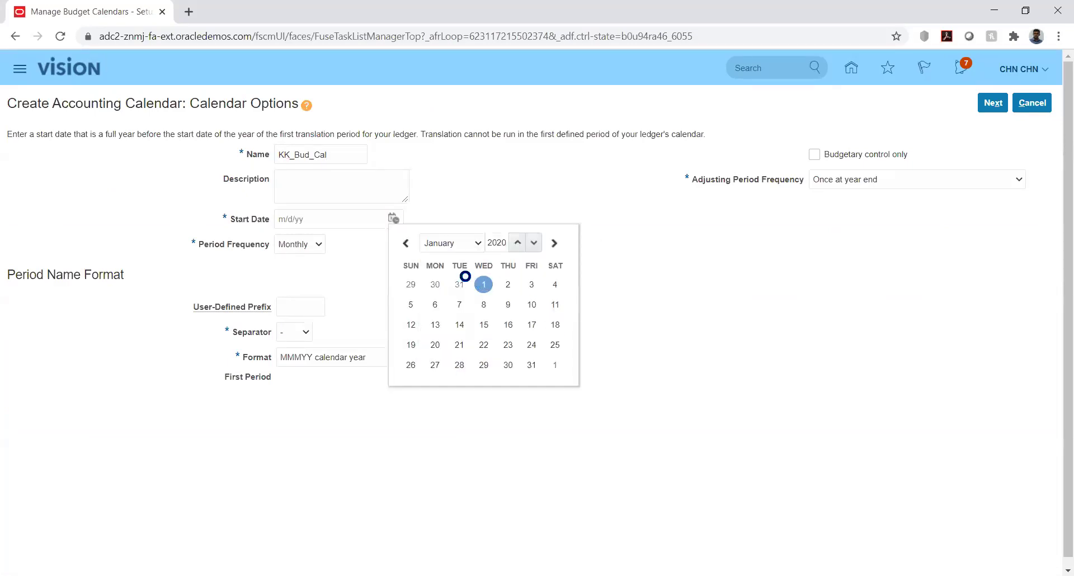
# Keep Monthly frequency, mark it budgetary control only, and set 12 periods.
pyautogui.click(311, 243)
pyautogui.click(743, 182)
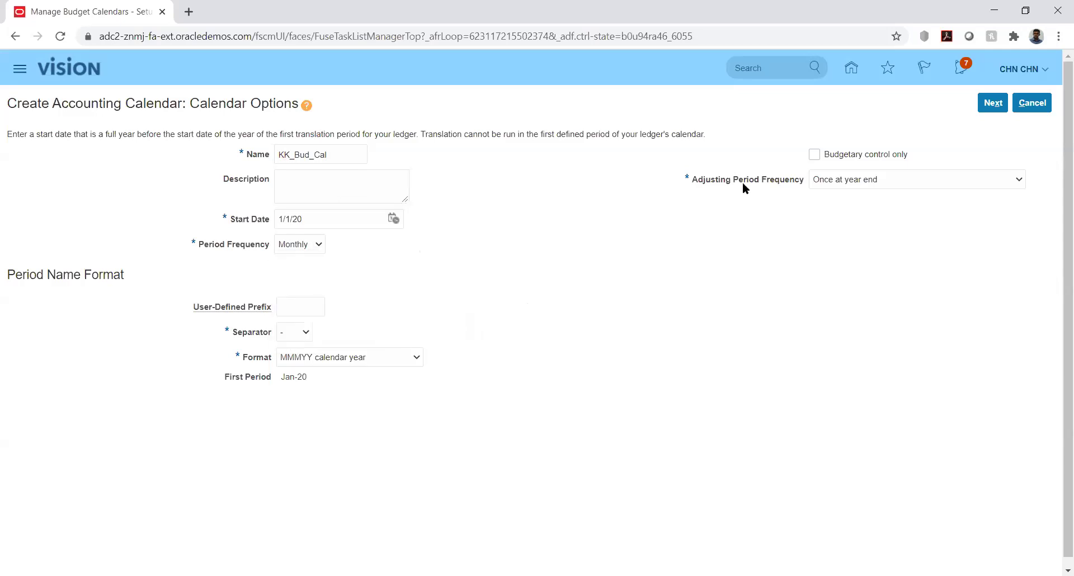
pyautogui.click(814, 154)
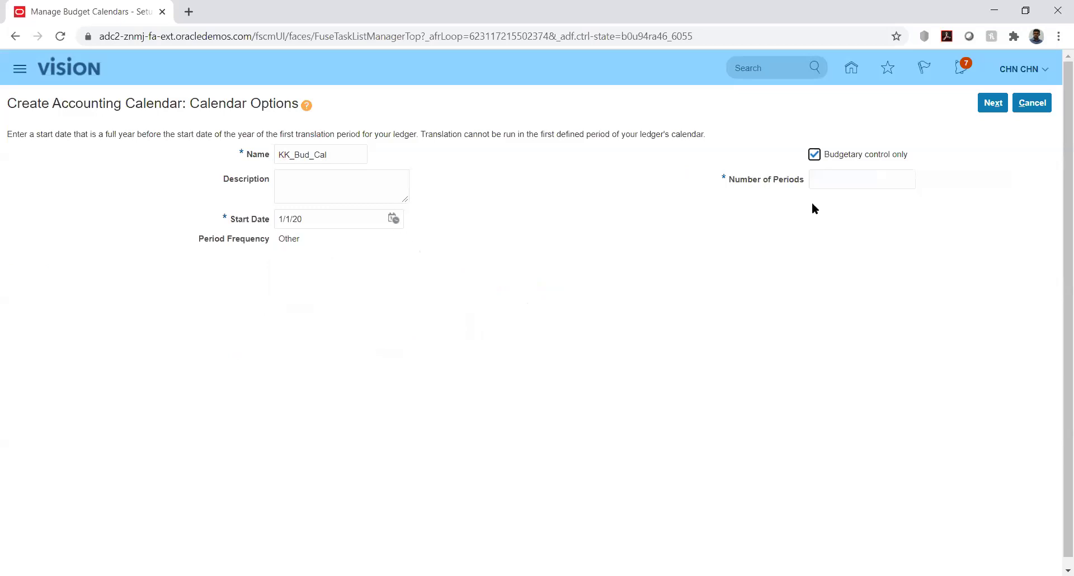
pyautogui.click(842, 179)
pyautogui.write('12')
pyautogui.click(797, 214)
# Move to Period Details and set PRD_01-01's end date to 1/31/20.
pyautogui.click(992, 103)
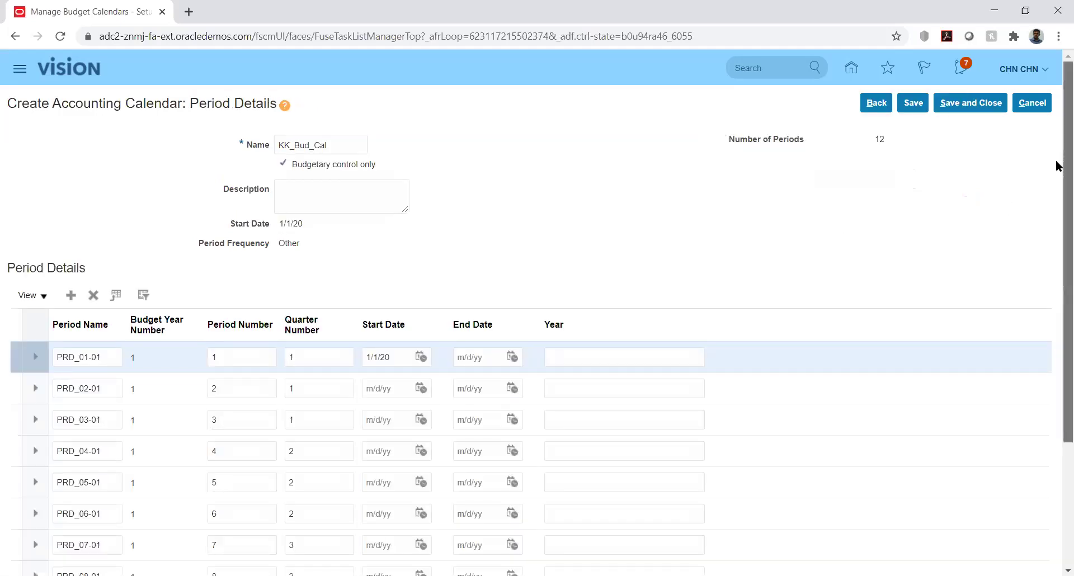
pyautogui.scroll(-3, 1055, 196)
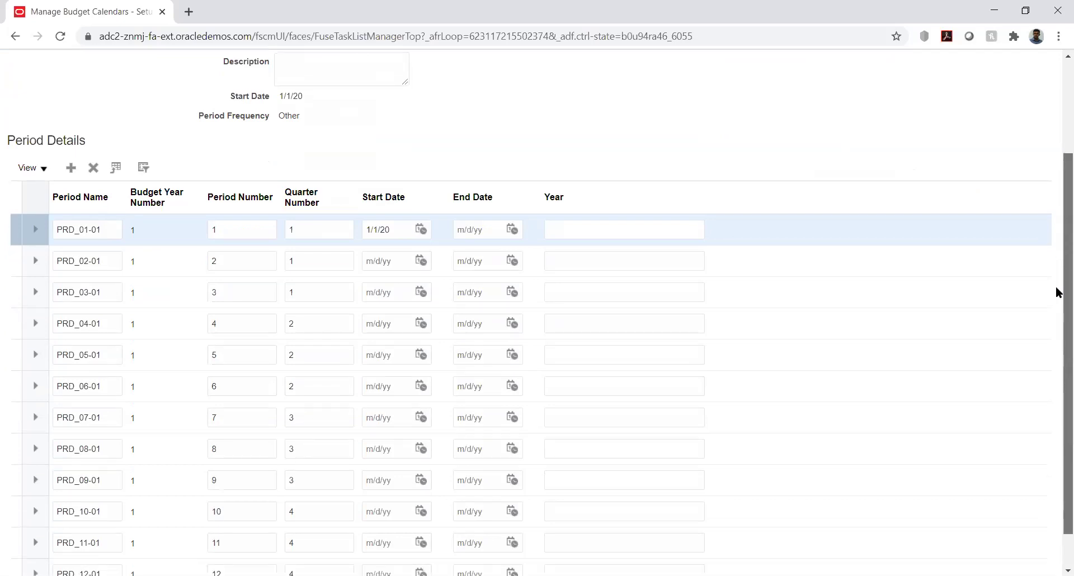
pyautogui.scroll(-1, 1057, 292)
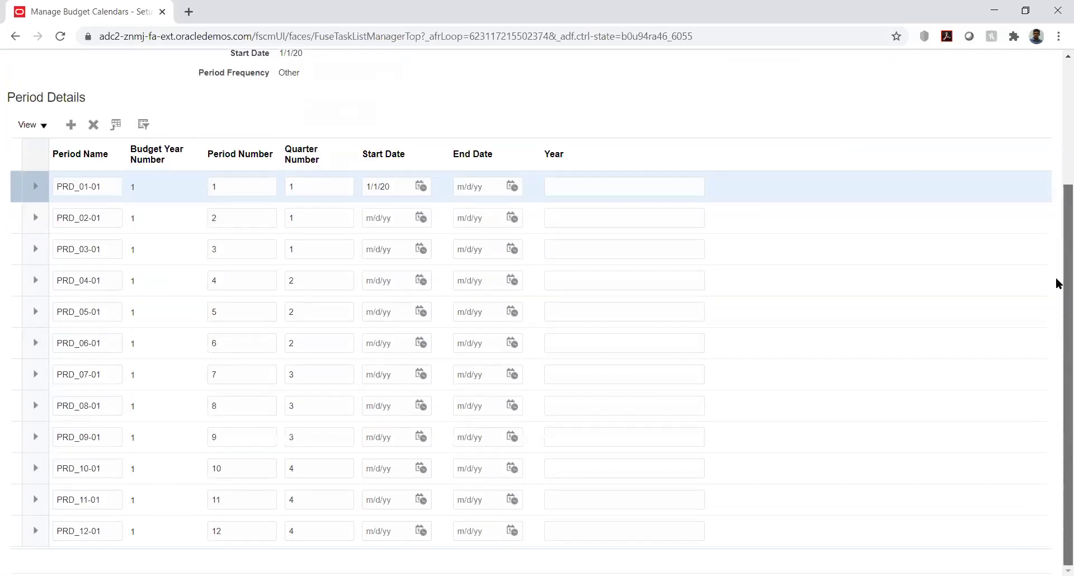
pyautogui.scroll(3, 1057, 269)
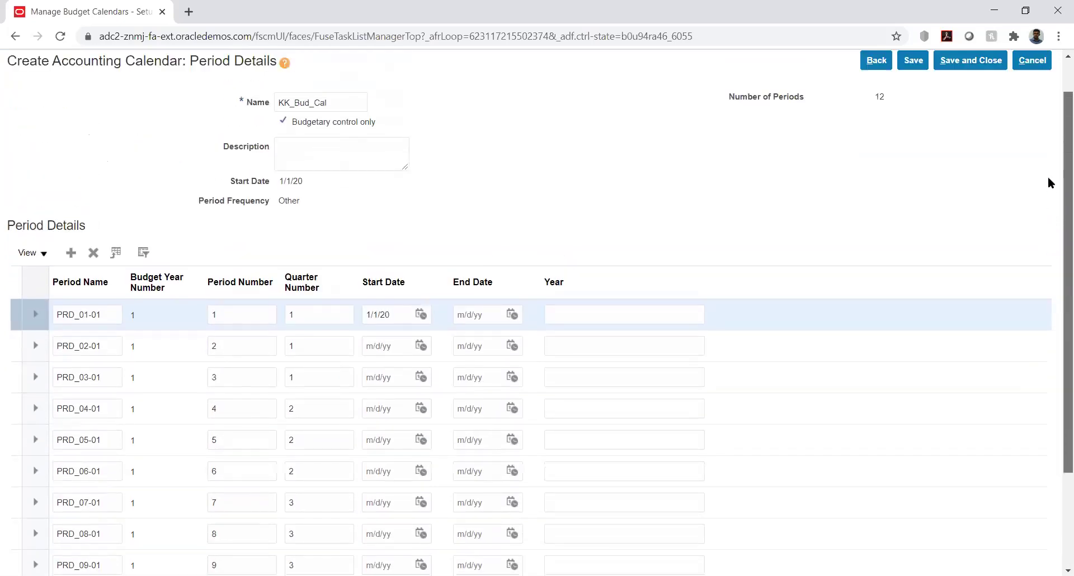
pyautogui.scroll(1, 1048, 177)
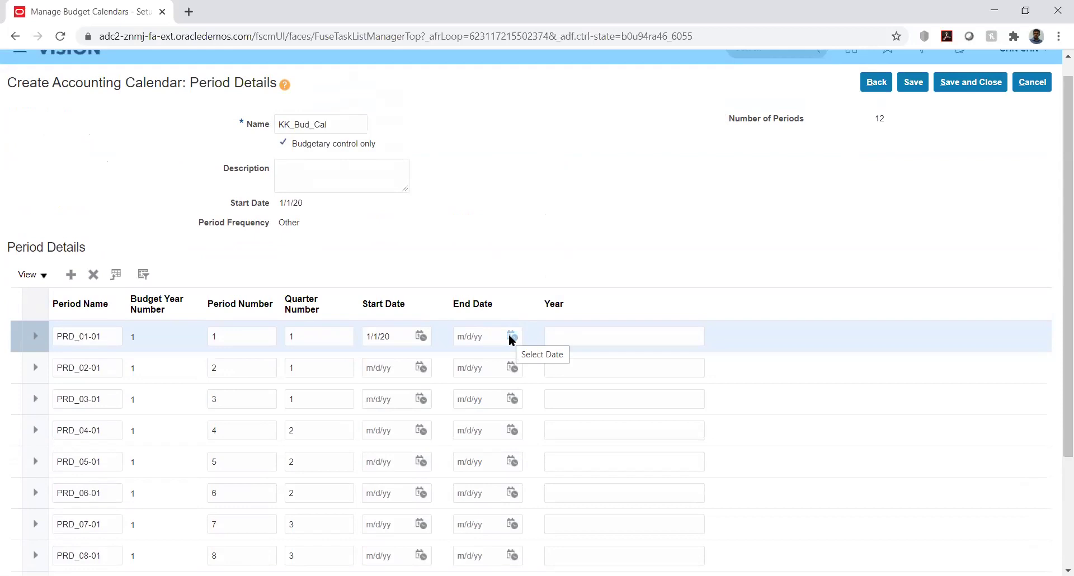
pyautogui.click(510, 337)
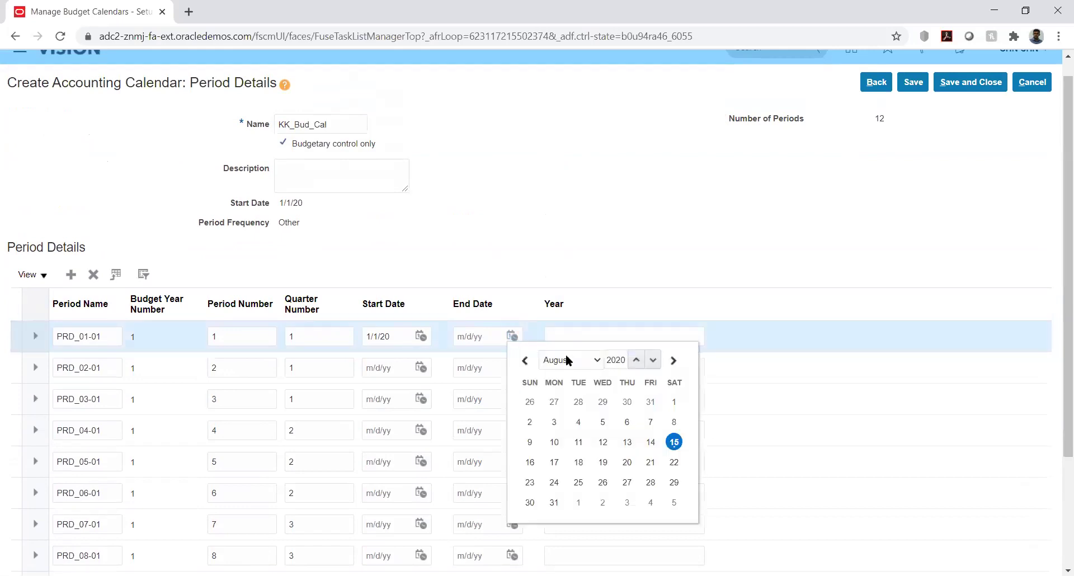
pyautogui.click(567, 360)
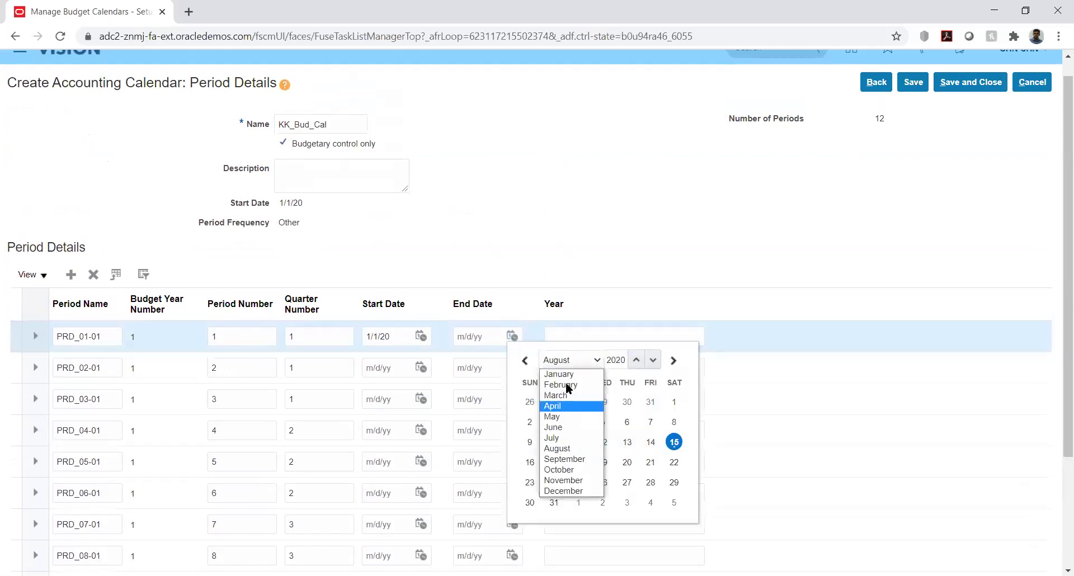
pyautogui.click(569, 374)
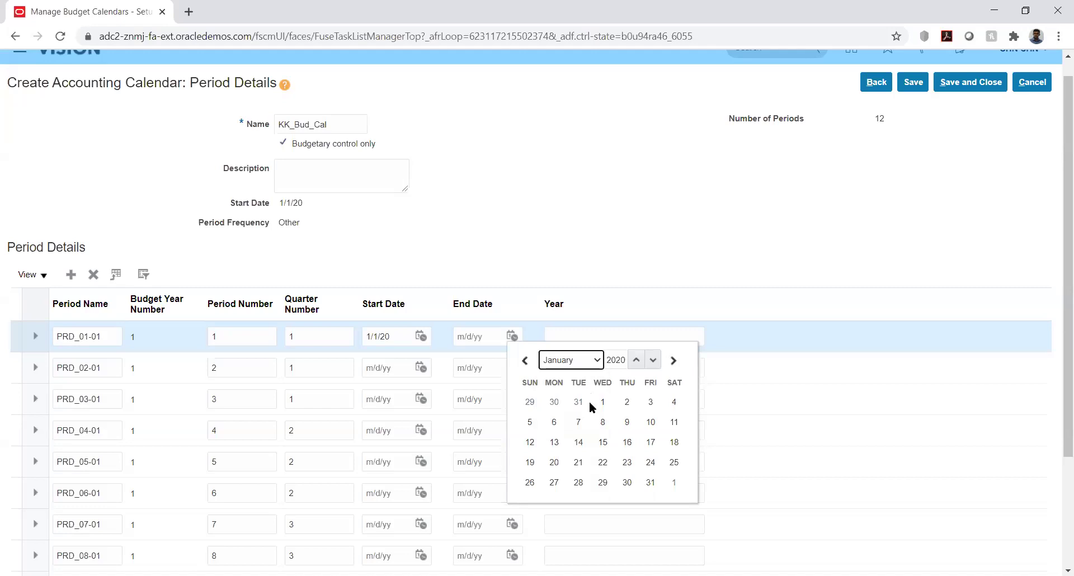
pyautogui.click(650, 483)
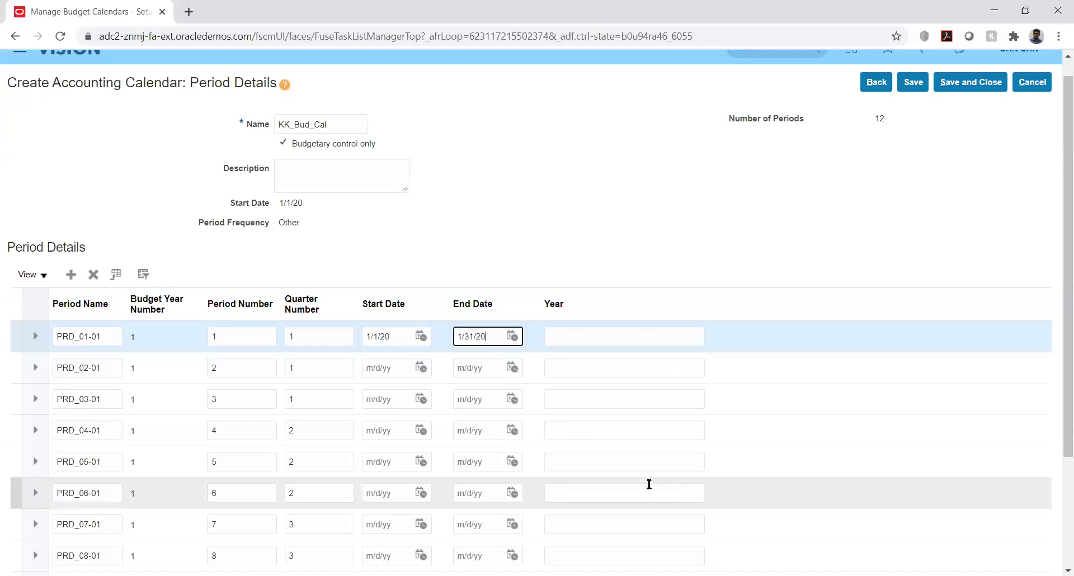
pyautogui.click(634, 255)
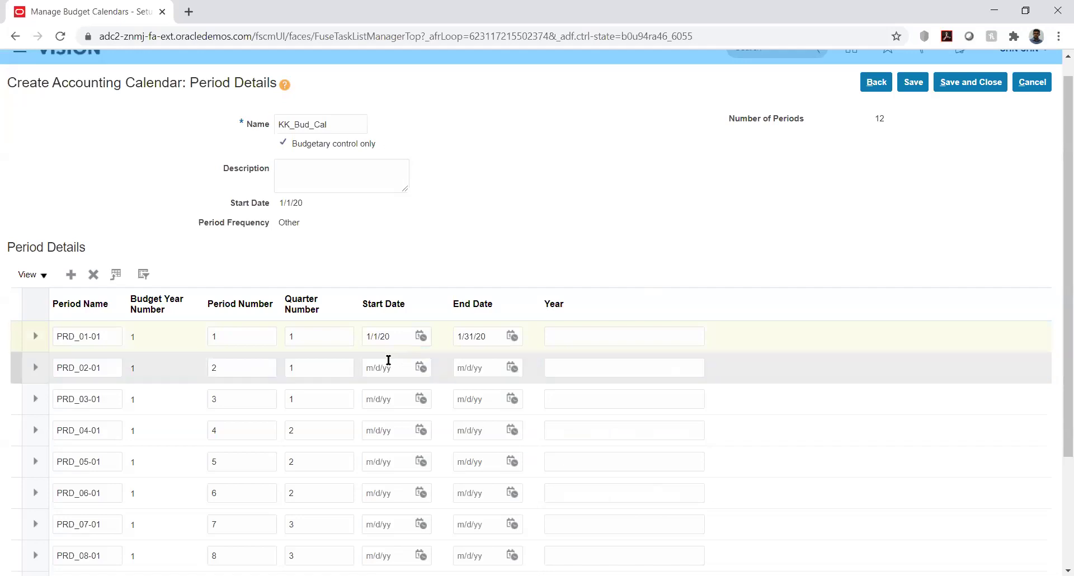
# Date PRD_02-01 2/1/20–2/29/20 and enter year 2020 for PRD_01-01 and PRD_02-01.
pyautogui.click(420, 367)
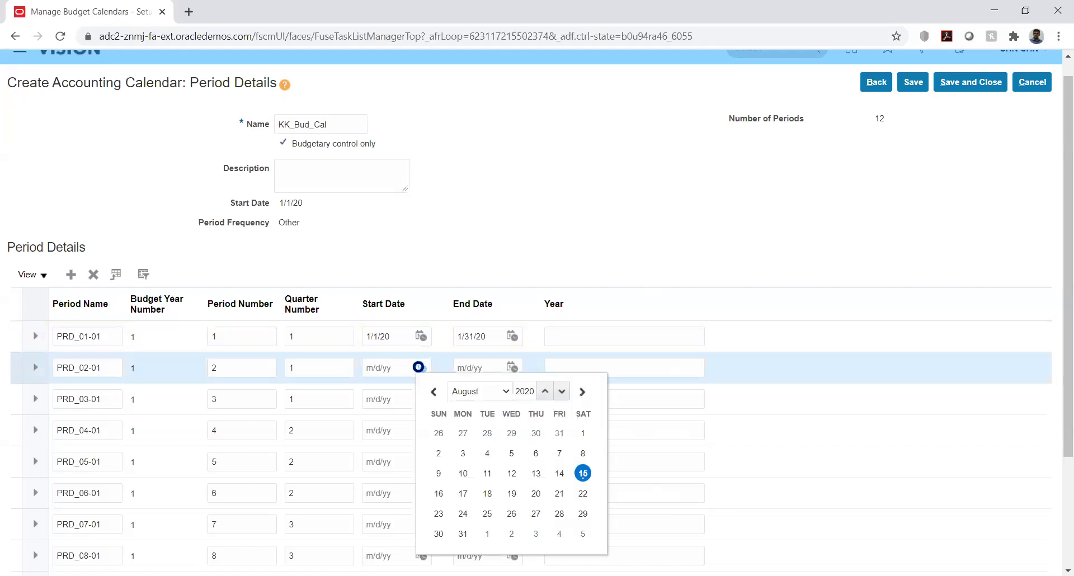
pyautogui.click(496, 393)
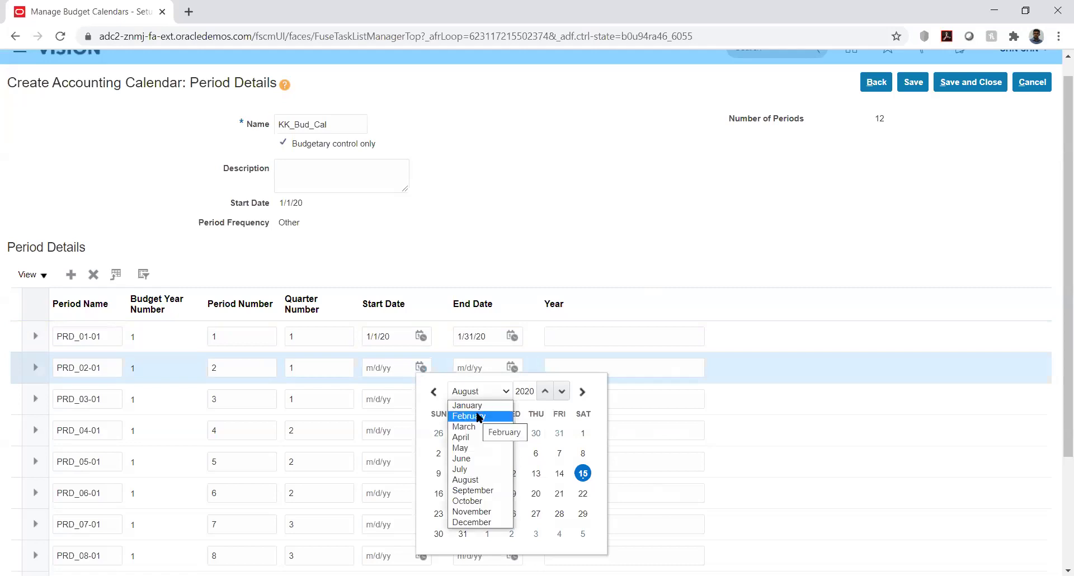
pyautogui.click(480, 416)
pyautogui.click(582, 433)
pyautogui.click(512, 367)
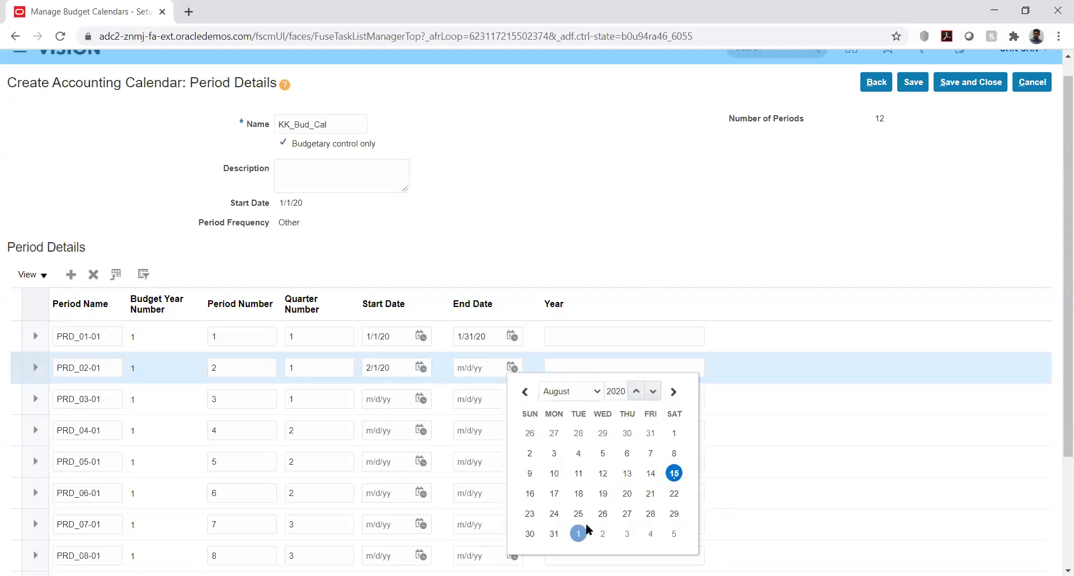
pyautogui.click(582, 390)
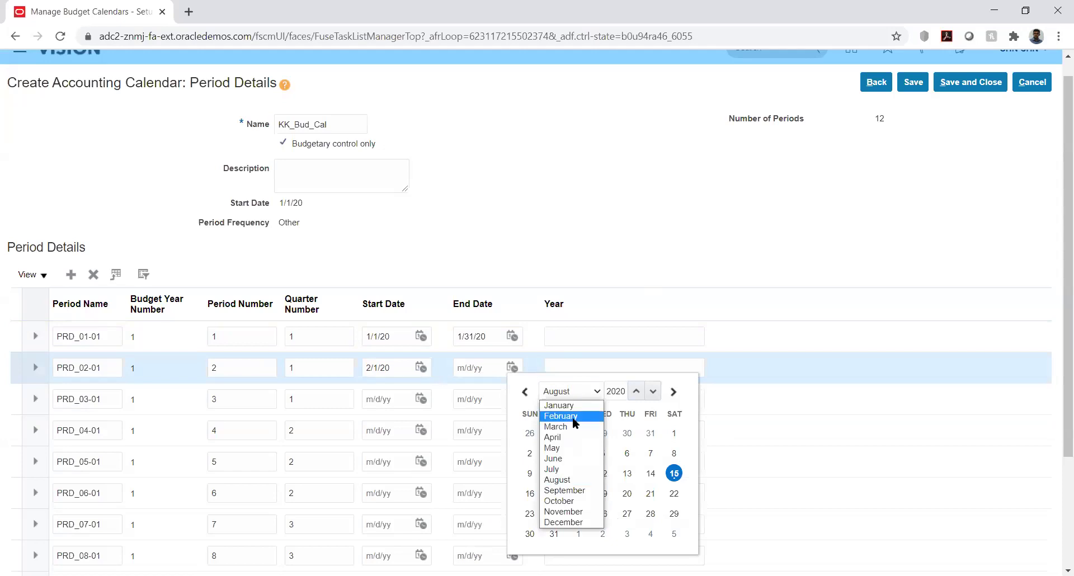
pyautogui.click(572, 417)
pyautogui.click(673, 513)
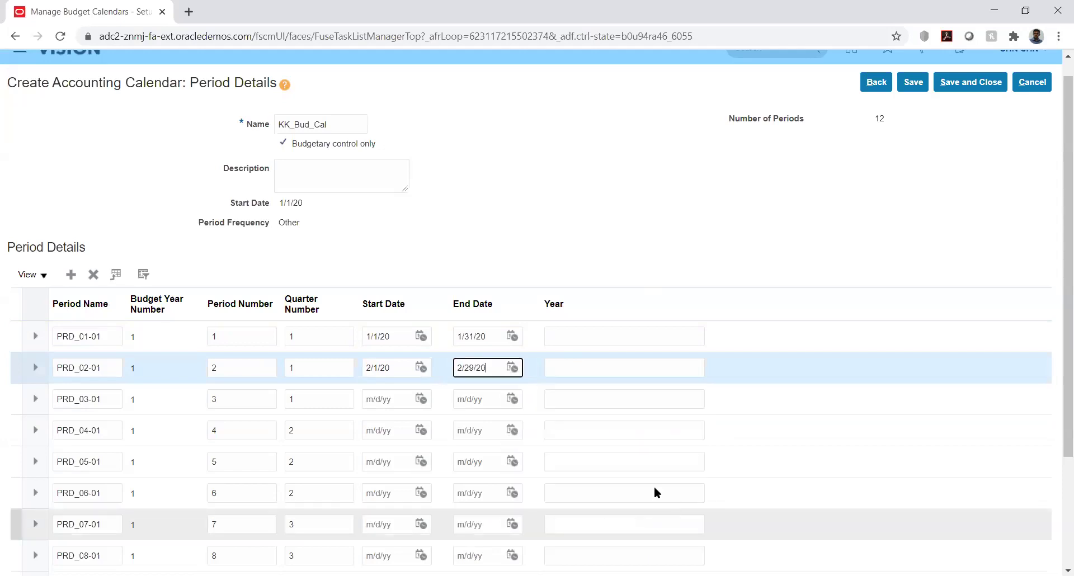
pyautogui.click(609, 335)
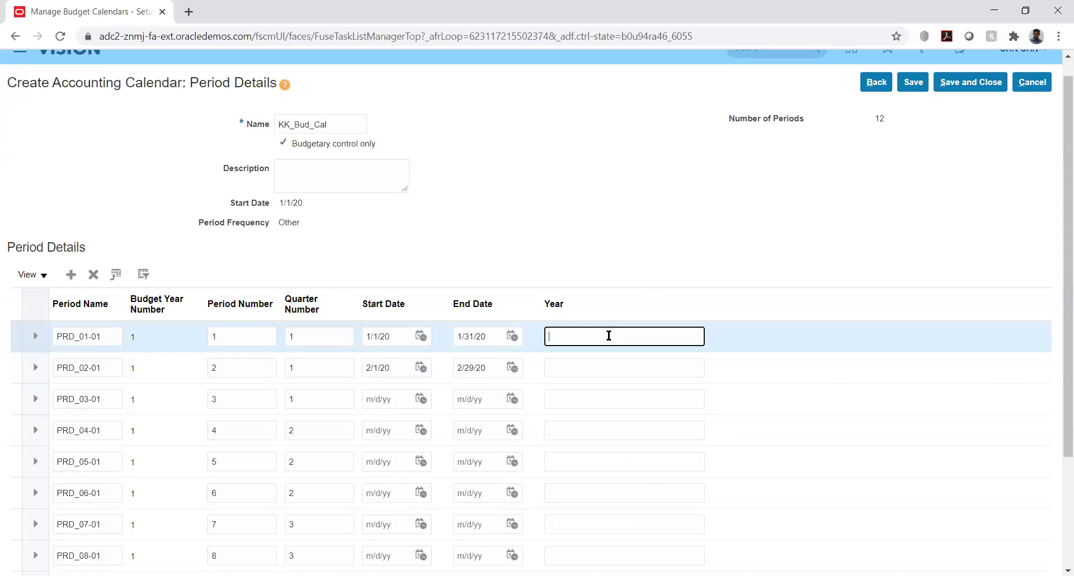
pyautogui.write('2020')
pyautogui.click(590, 364)
pyautogui.write('2020')
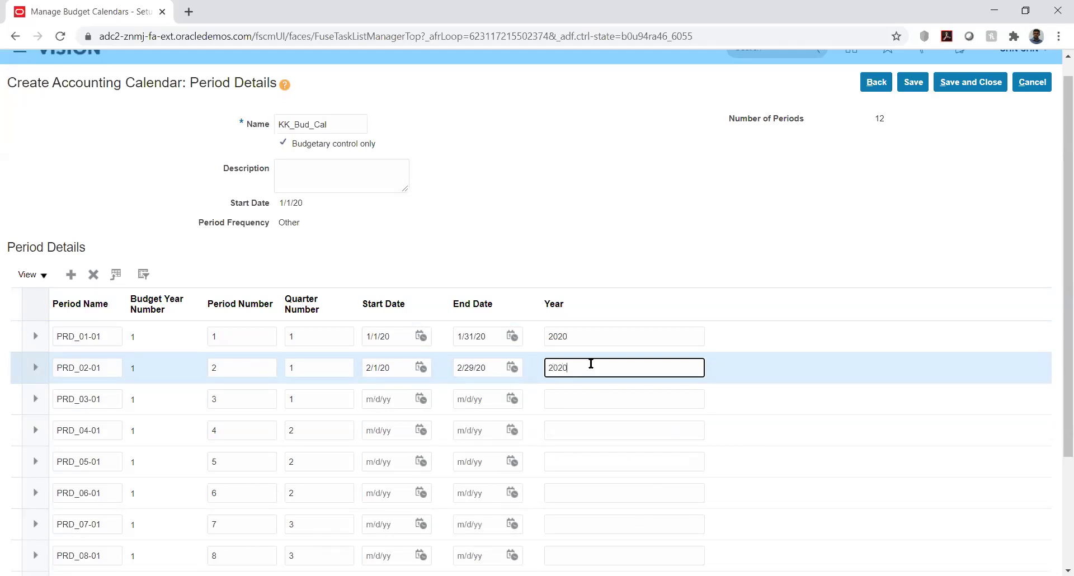
# Date PRD_03-01 3/1/20–3/31/20 with year 2020.
pyautogui.click(420, 397)
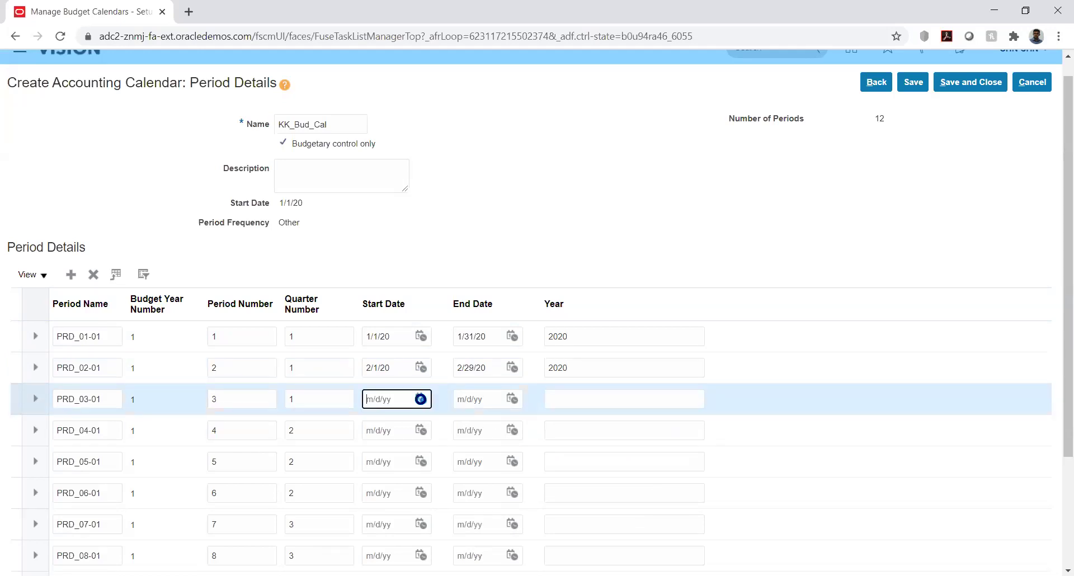
pyautogui.click(493, 223)
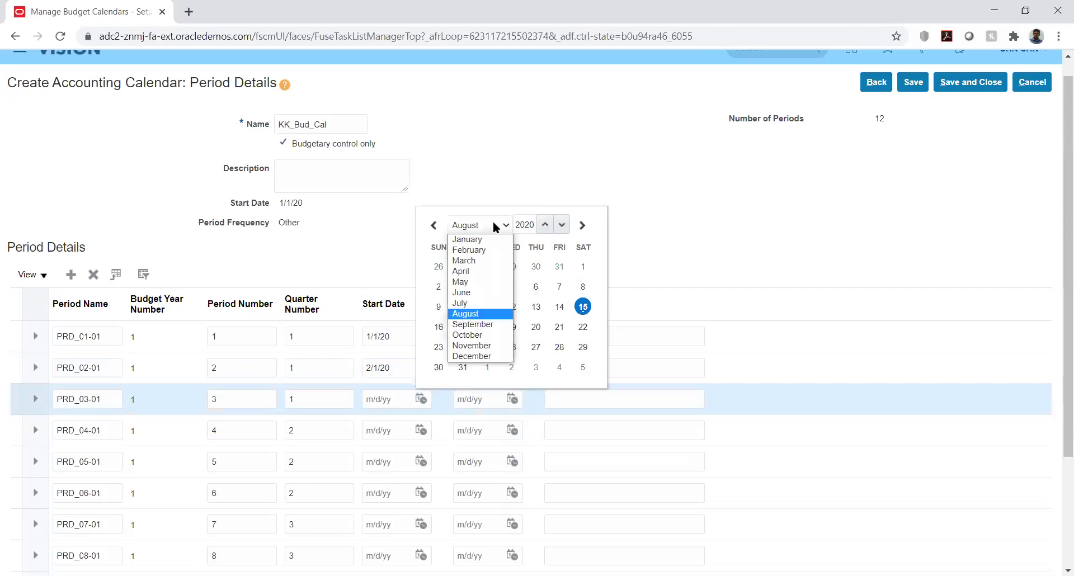
pyautogui.click(474, 260)
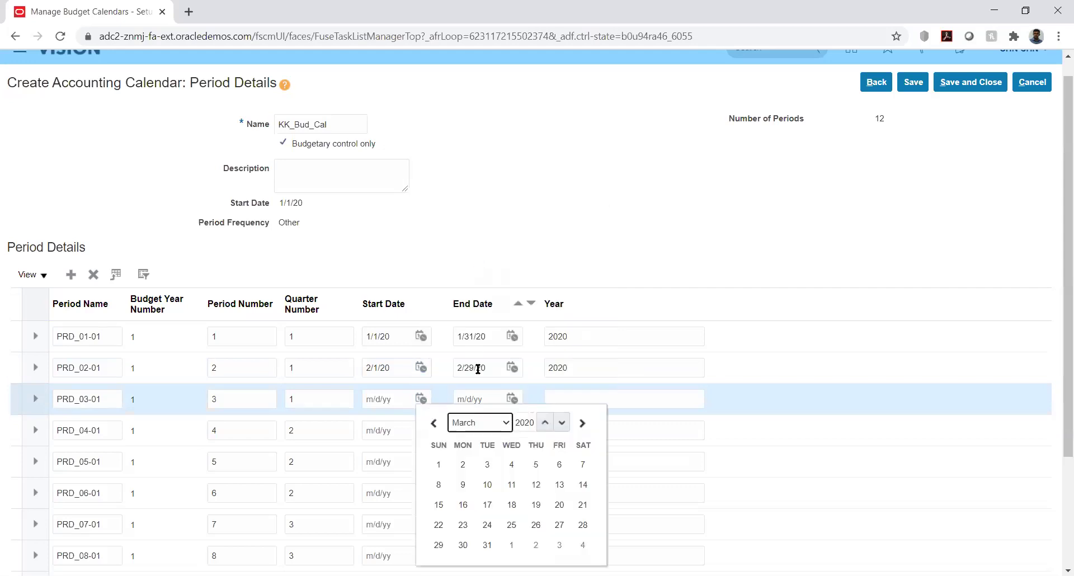
pyautogui.click(439, 465)
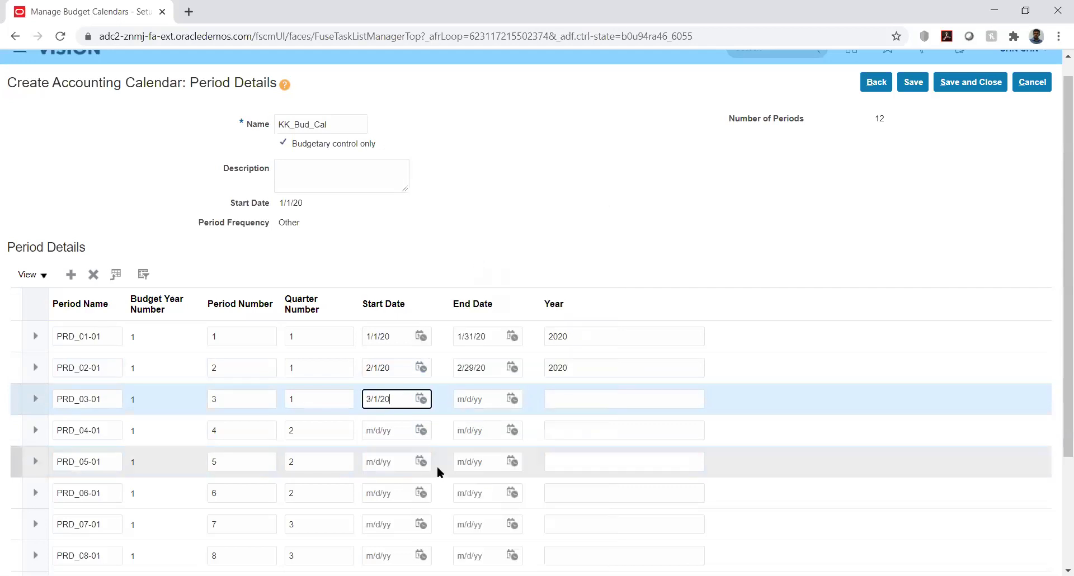
pyautogui.click(513, 399)
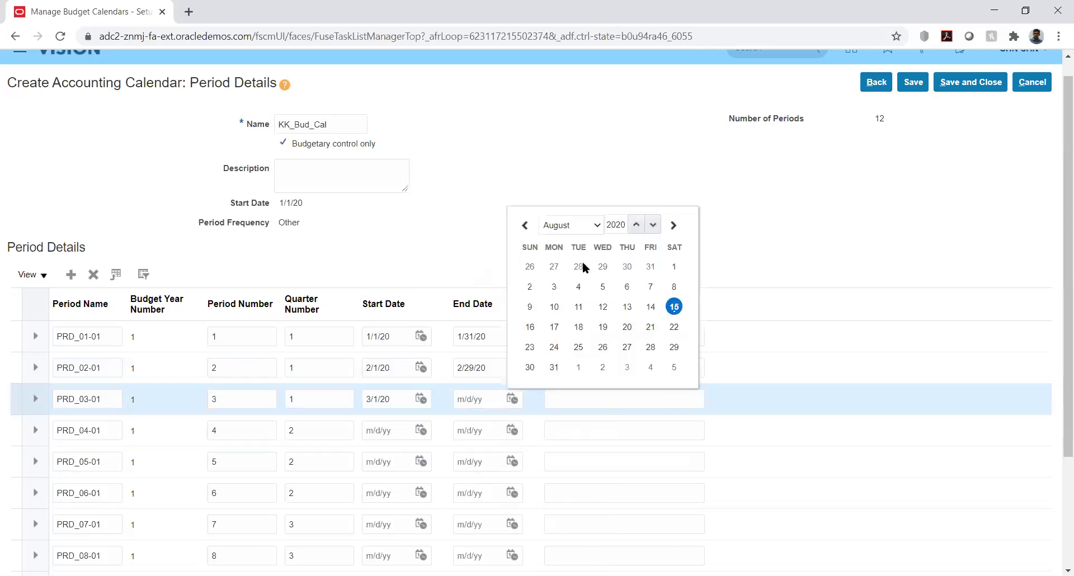
pyautogui.click(596, 226)
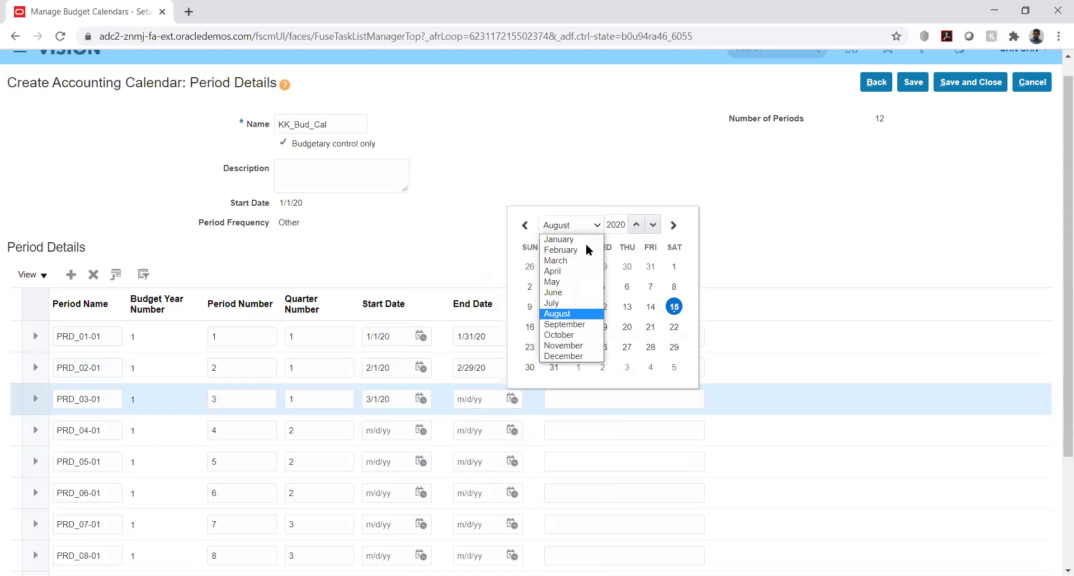
pyautogui.click(565, 261)
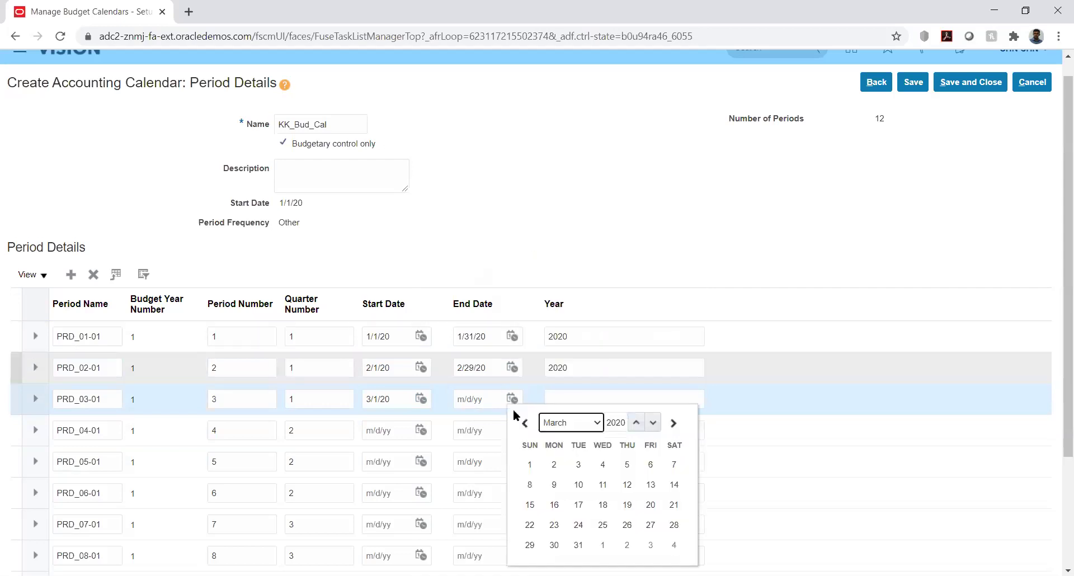
pyautogui.click(576, 547)
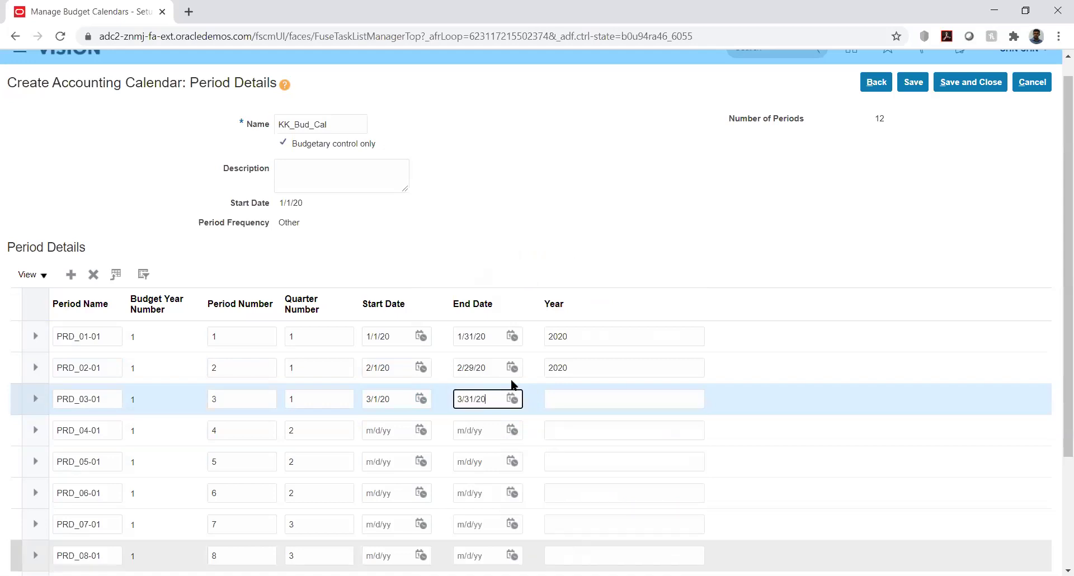
pyautogui.click(581, 397)
pyautogui.write('2020')
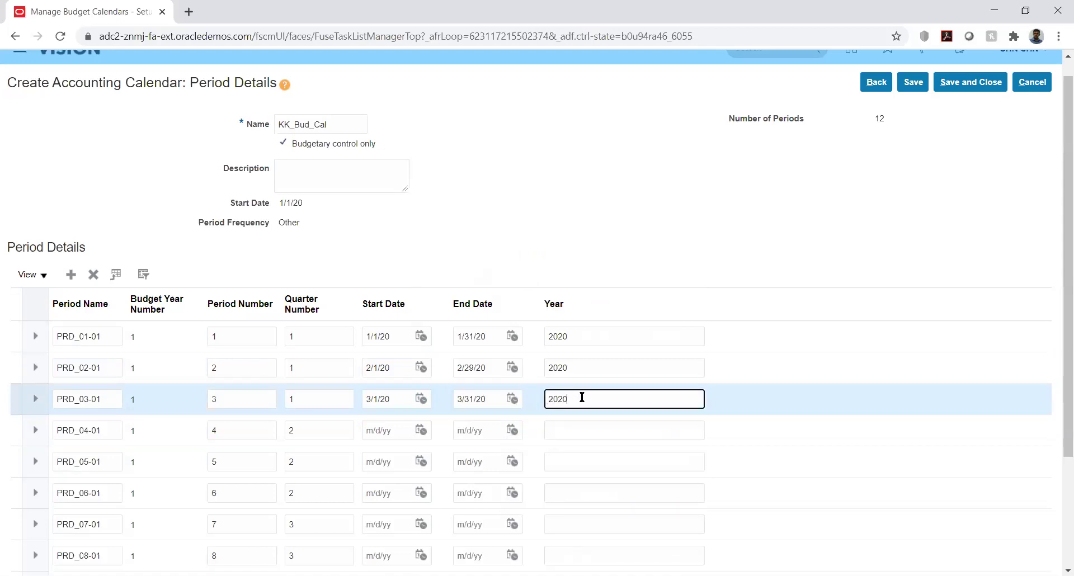
# Date PRD_04-01 4/1/20–4/30/20 with year 2020.
pyautogui.click(421, 430)
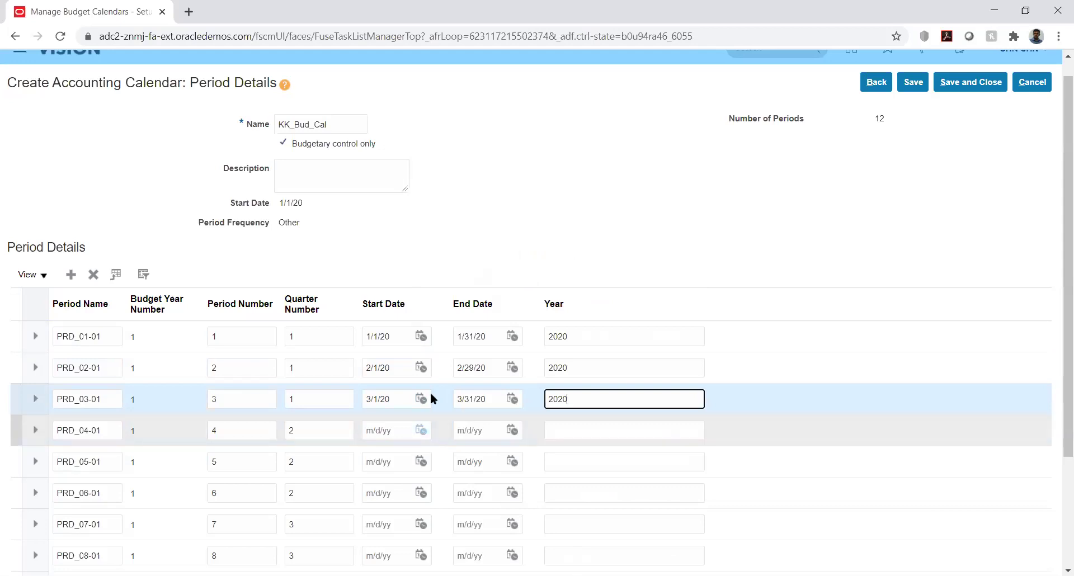
pyautogui.click(485, 257)
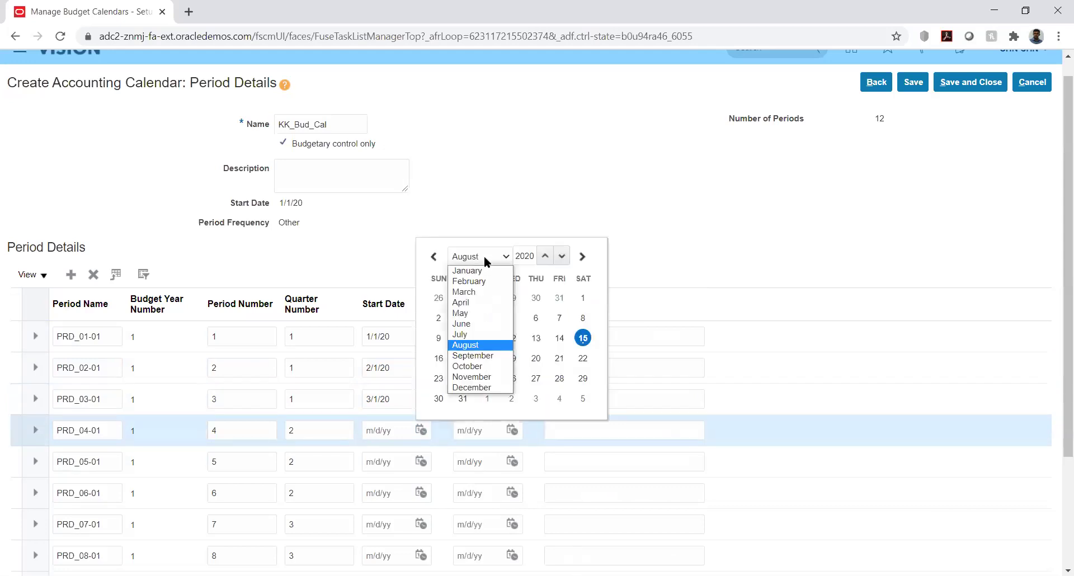
pyautogui.click(476, 306)
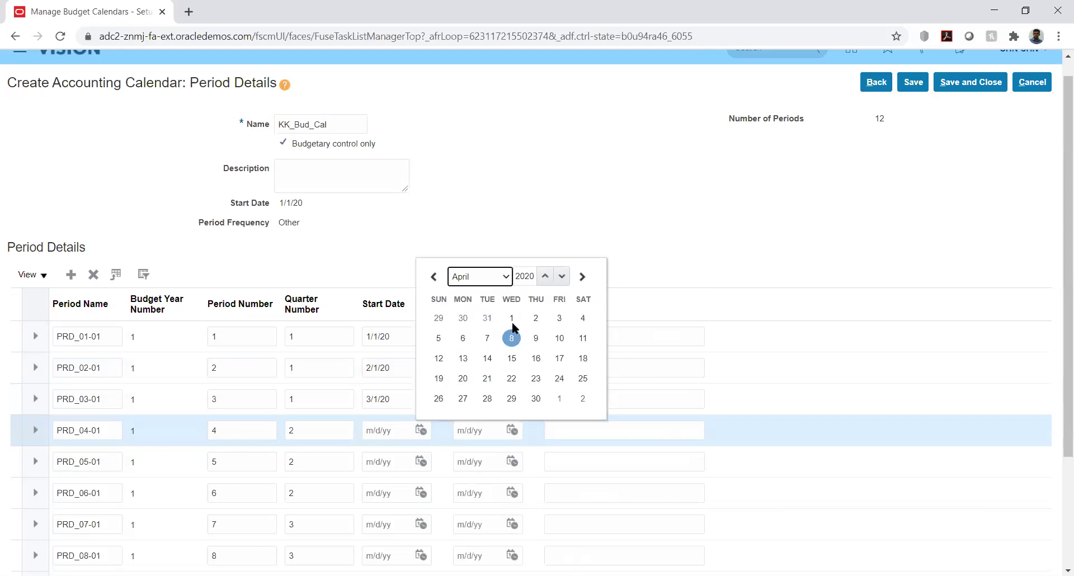
pyautogui.click(512, 318)
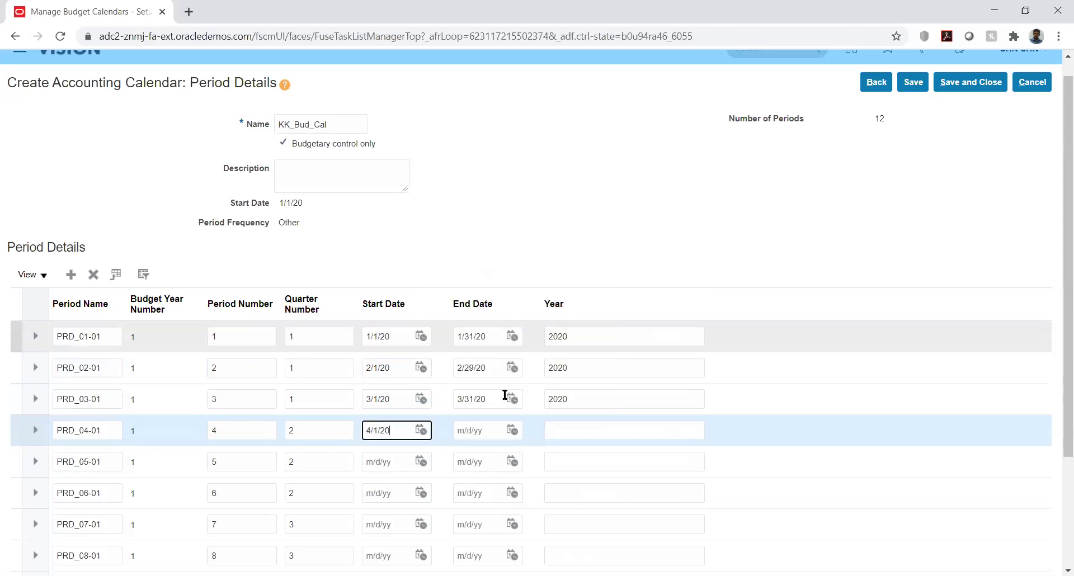
pyautogui.click(512, 430)
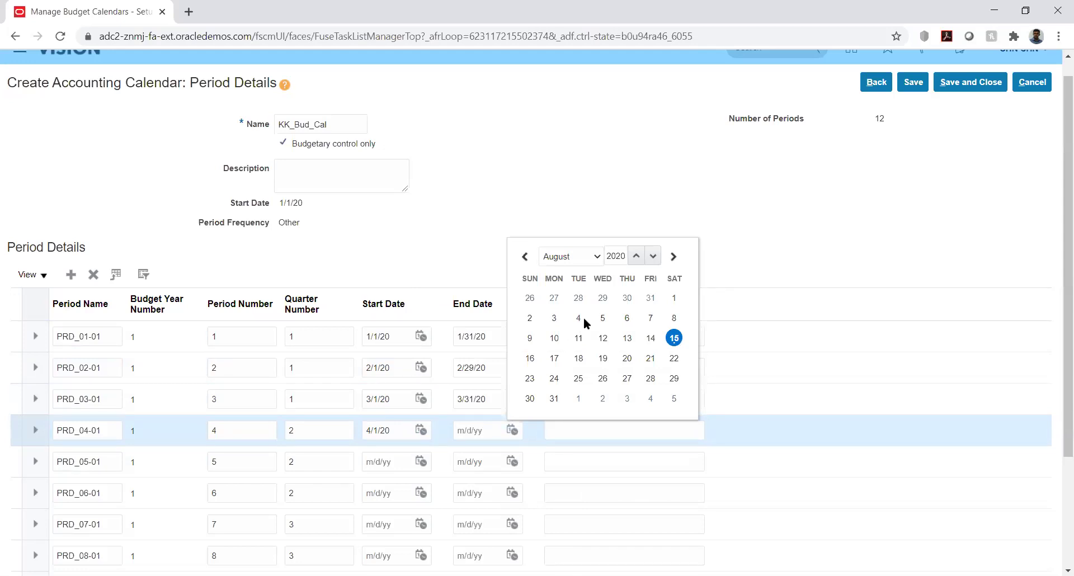
pyautogui.click(597, 254)
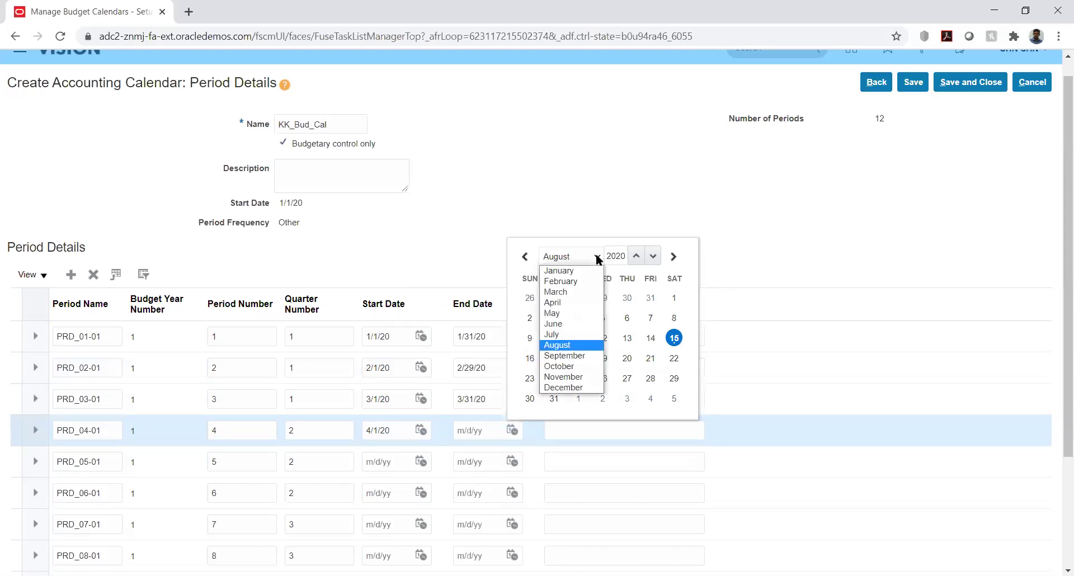
pyautogui.click(576, 303)
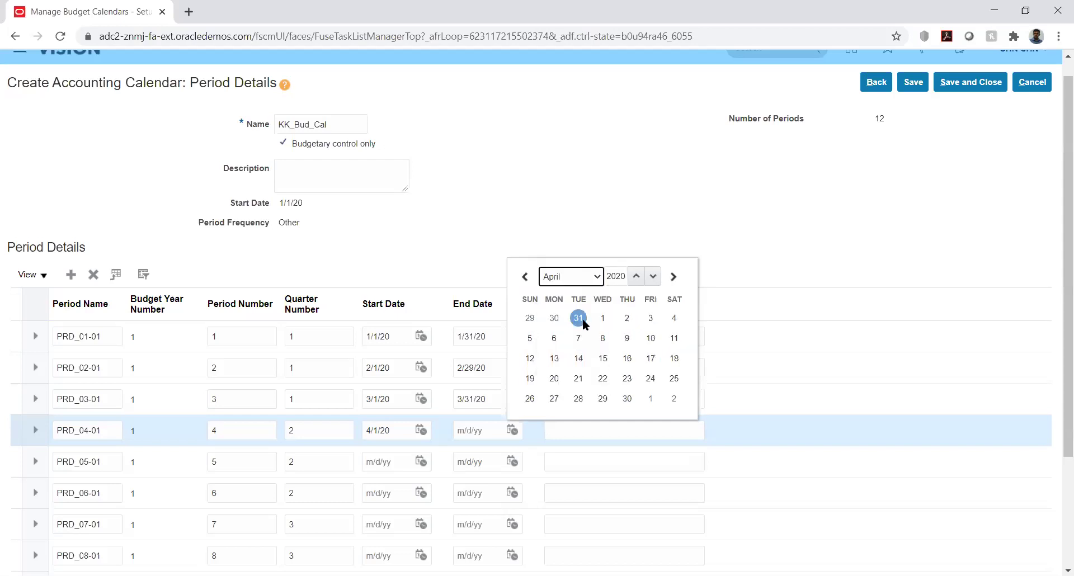
pyautogui.click(627, 399)
pyautogui.click(563, 429)
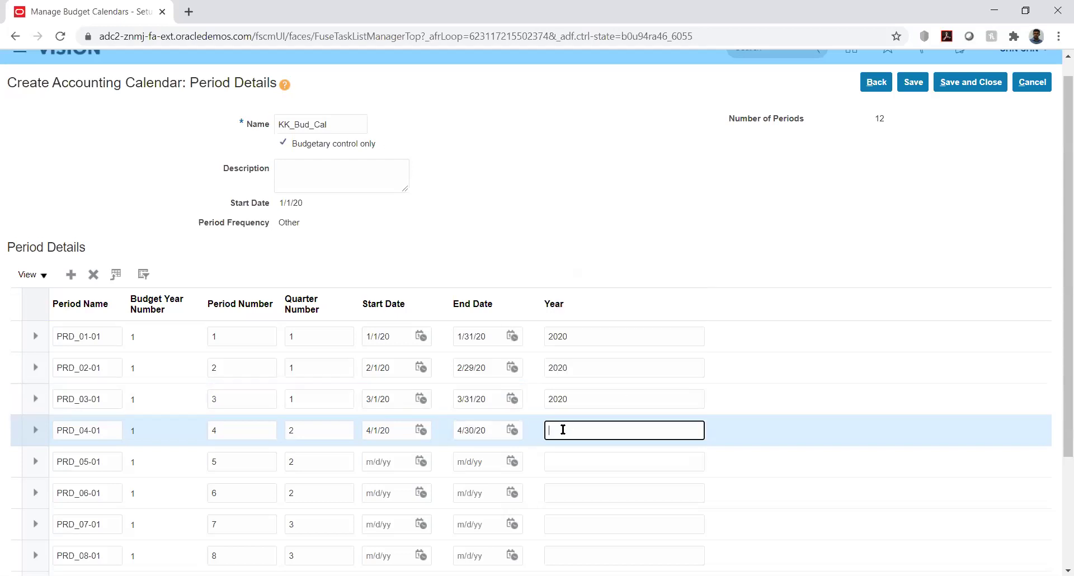
pyautogui.write('2020')
# Date PRD_05-01 5/1/20–5/31/20 and enter its year.
pyautogui.click(421, 461)
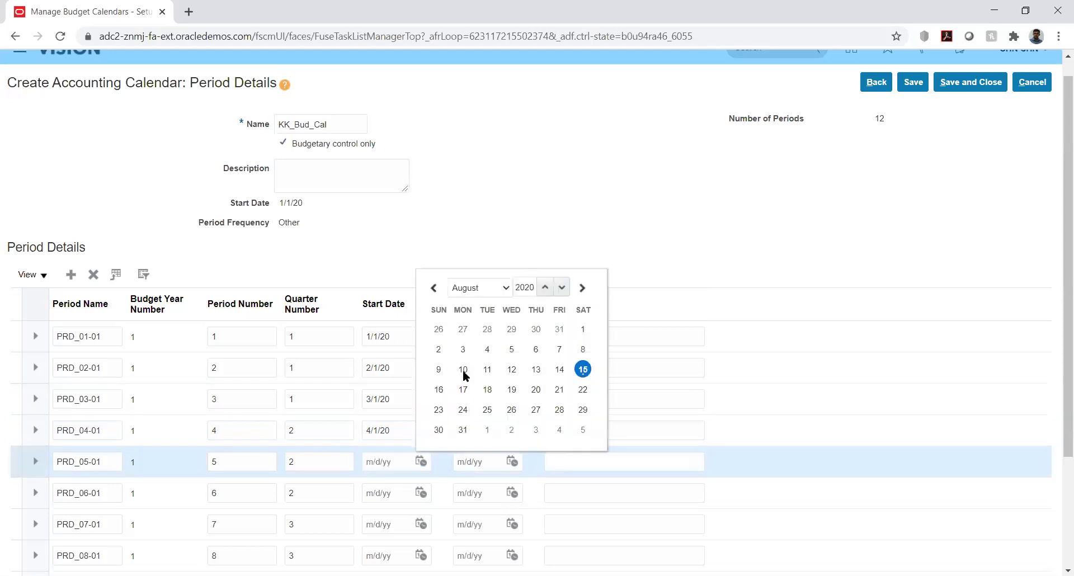
pyautogui.click(478, 287)
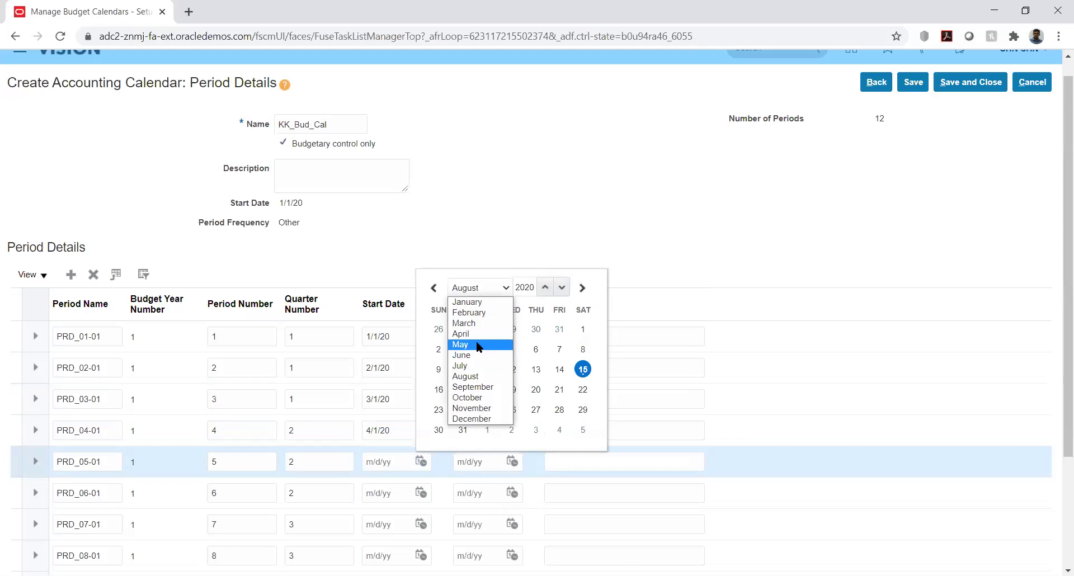
pyautogui.click(479, 345)
pyautogui.click(559, 328)
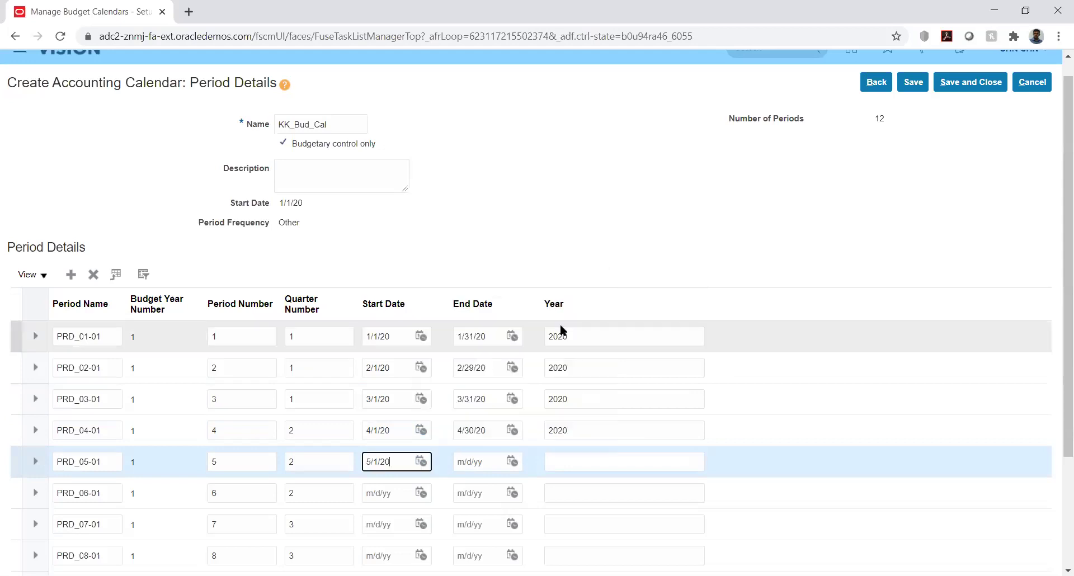
pyautogui.click(513, 462)
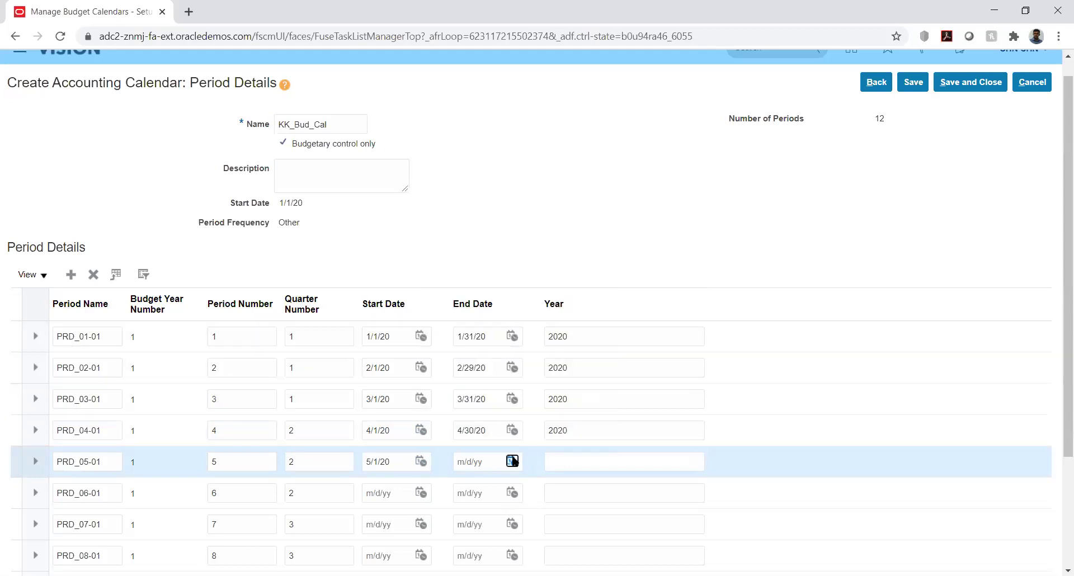
pyautogui.click(592, 286)
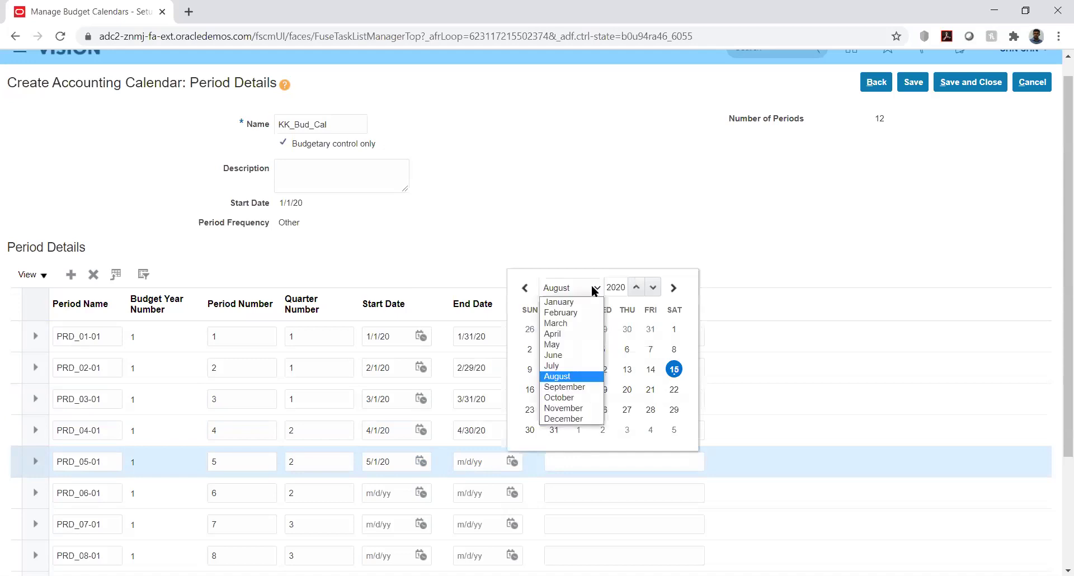
pyautogui.click(577, 346)
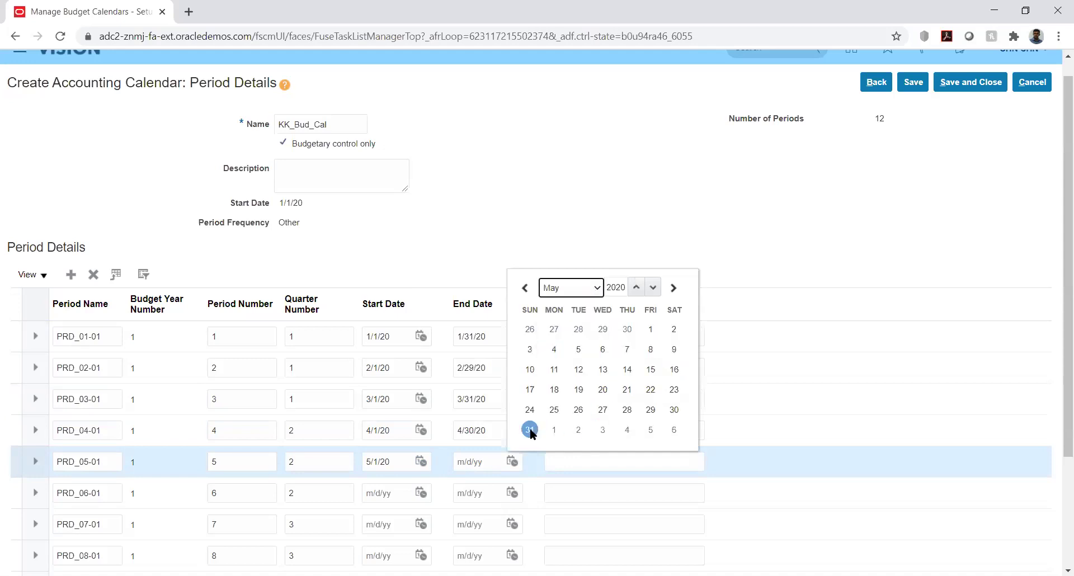
pyautogui.click(529, 430)
pyautogui.click(564, 467)
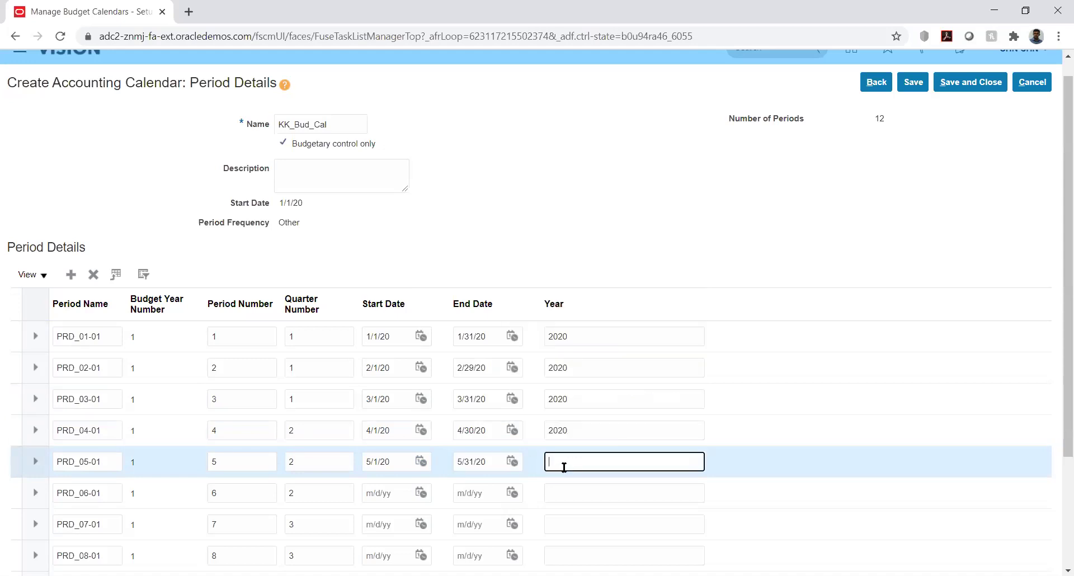
pyautogui.write('2020')
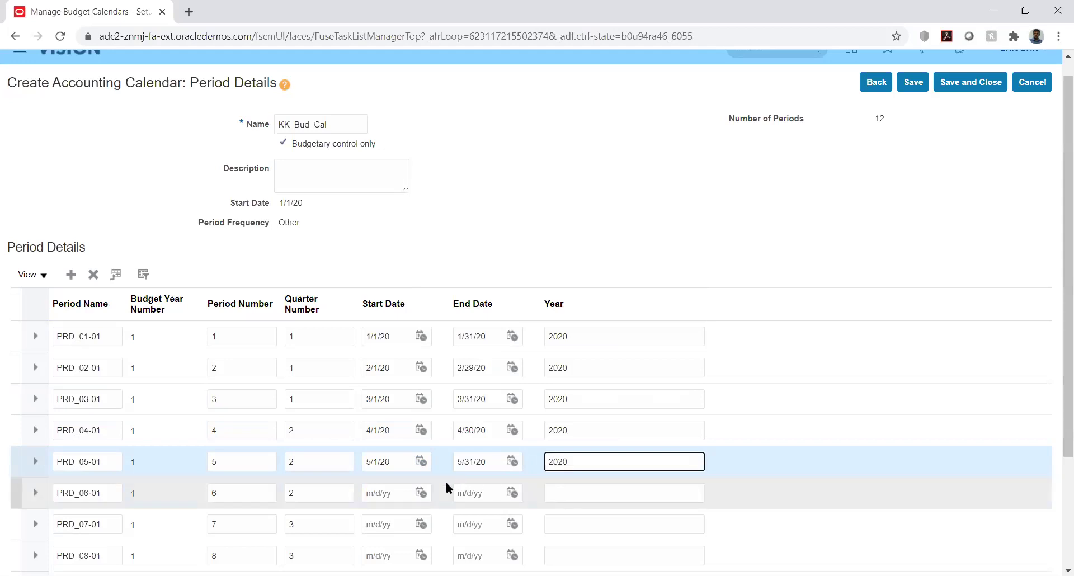
# Date PRD_06-01 6/1/20–6/30/20.
pyautogui.click(421, 490)
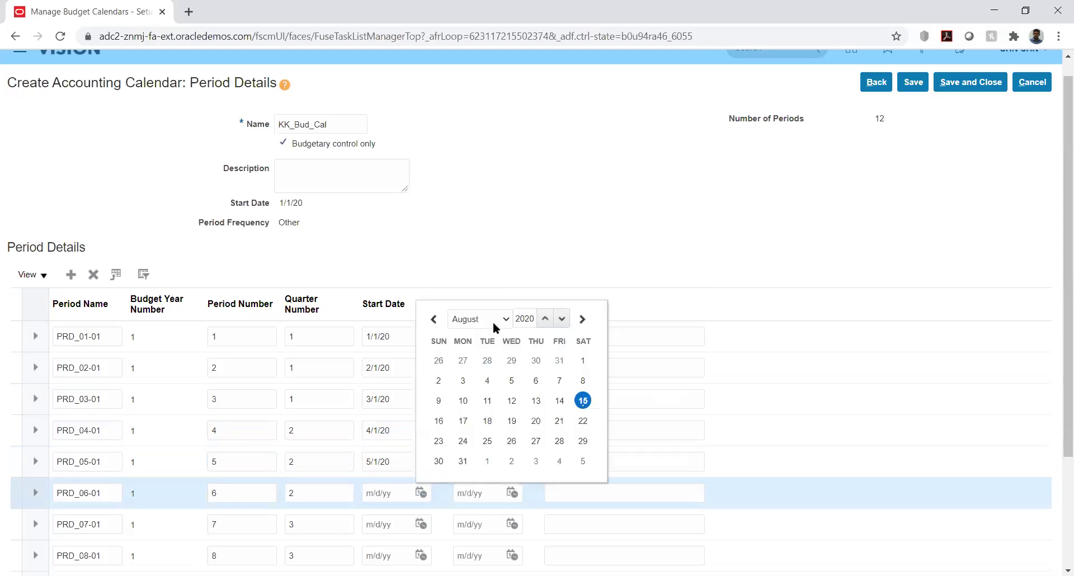
pyautogui.click(493, 316)
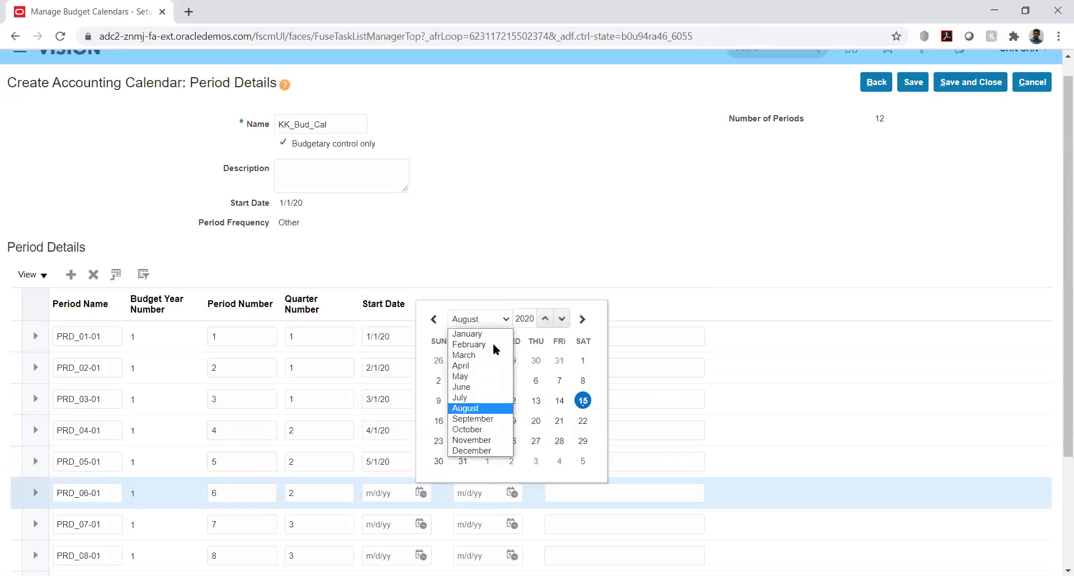
pyautogui.click(473, 388)
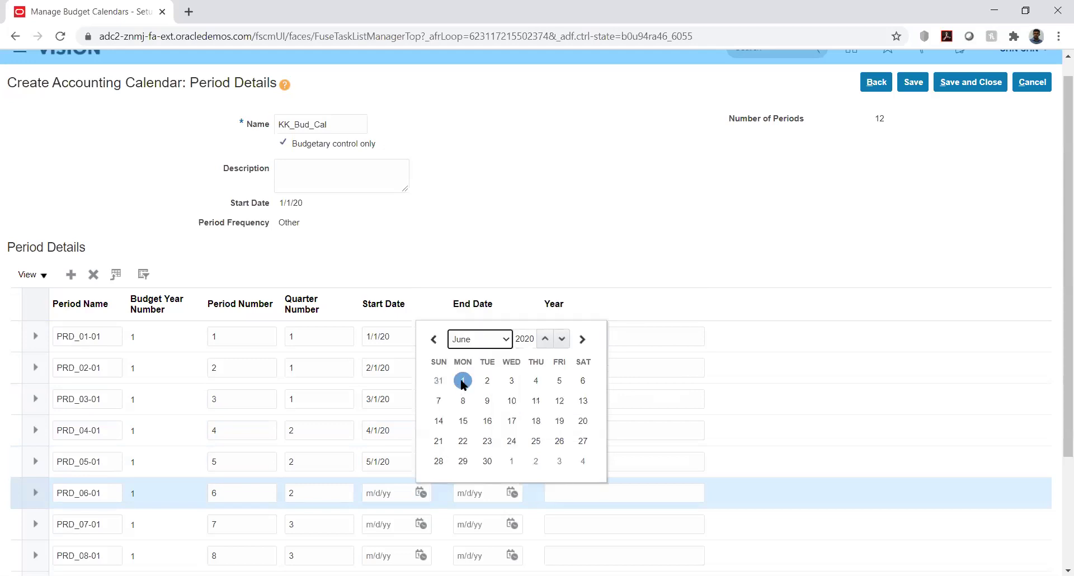
pyautogui.click(462, 382)
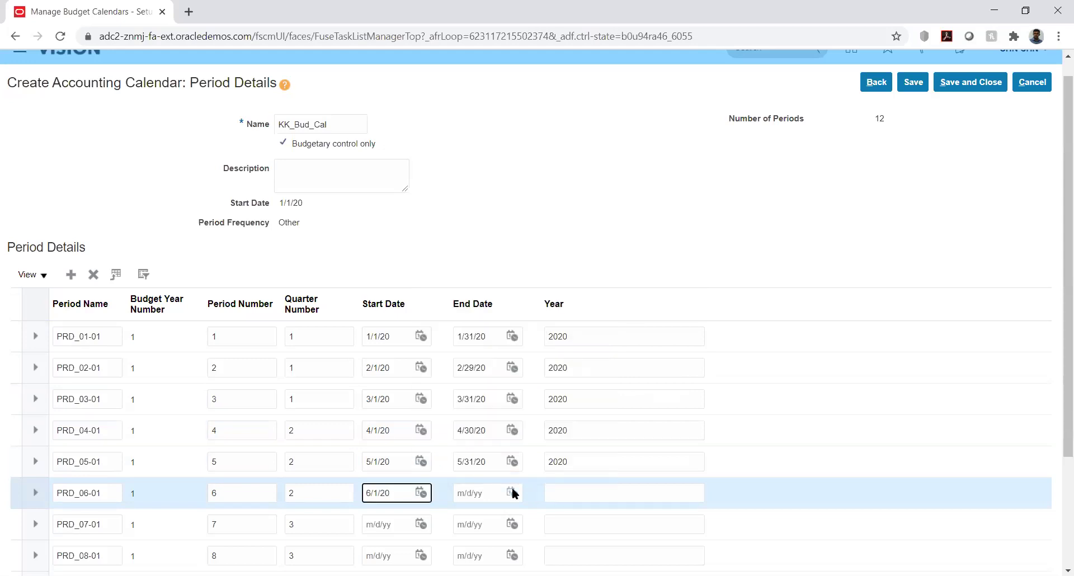
pyautogui.click(511, 493)
pyautogui.click(575, 319)
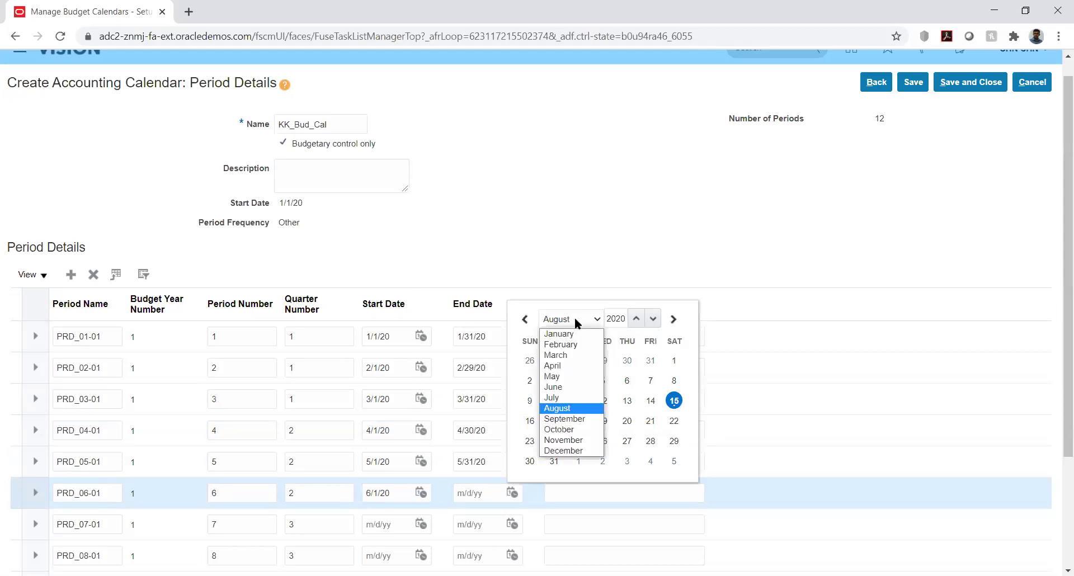
pyautogui.click(579, 387)
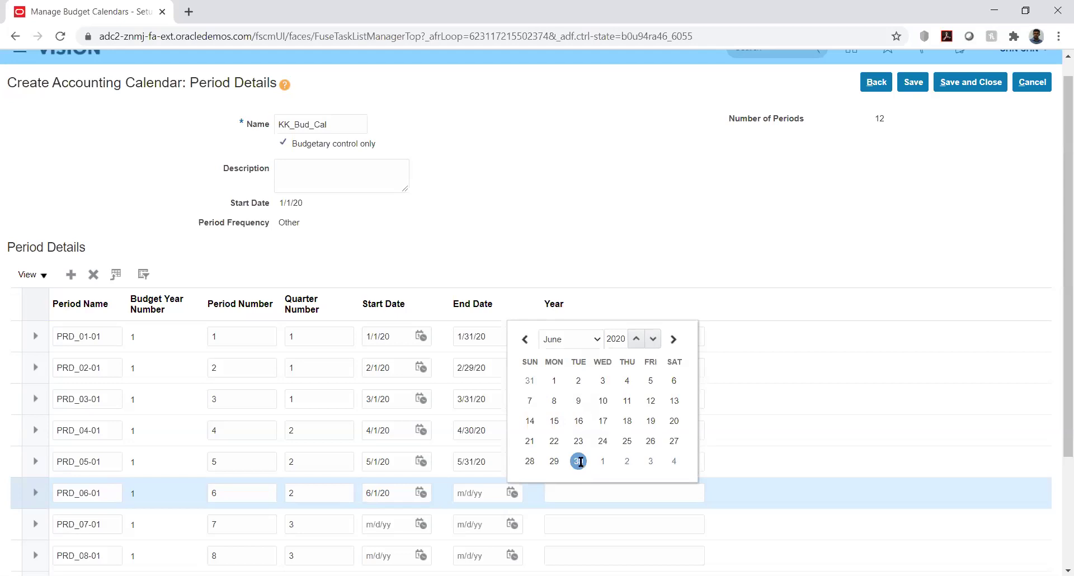
pyautogui.click(578, 461)
# Date PRD_07-01 7/1/20–8/31/20 and give PRD_08-01 start date 8/1/20.
pyautogui.scroll(-3, 1057, 251)
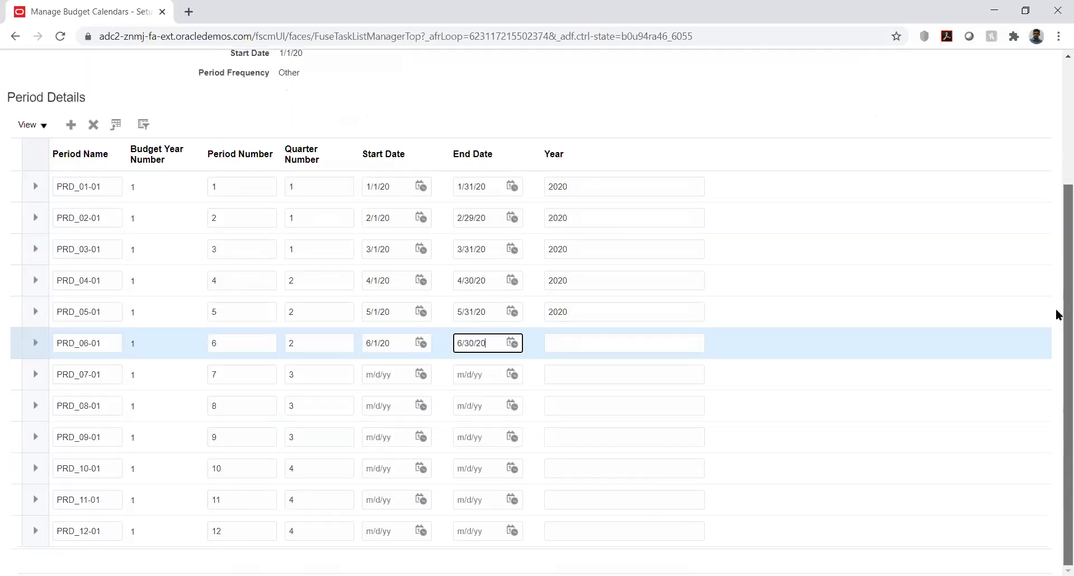
pyautogui.click(424, 374)
pyautogui.click(481, 398)
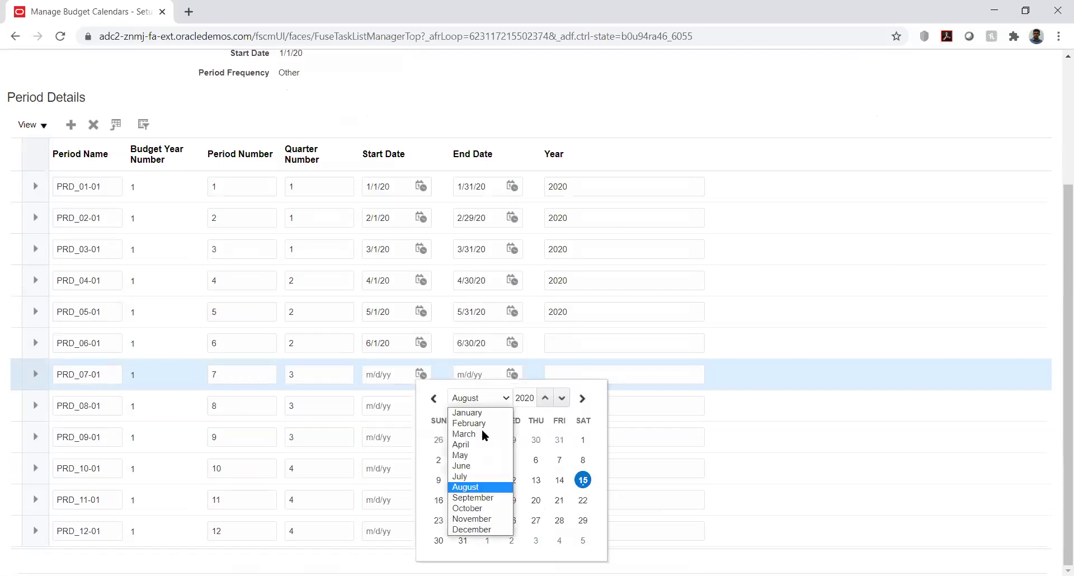
pyautogui.click(481, 476)
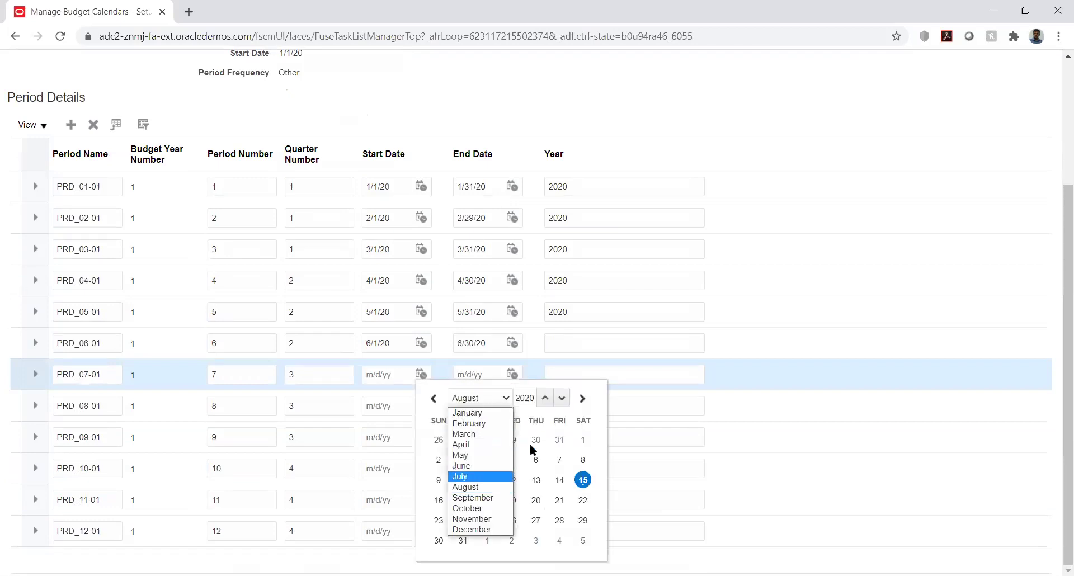
pyautogui.click(511, 439)
pyautogui.click(511, 374)
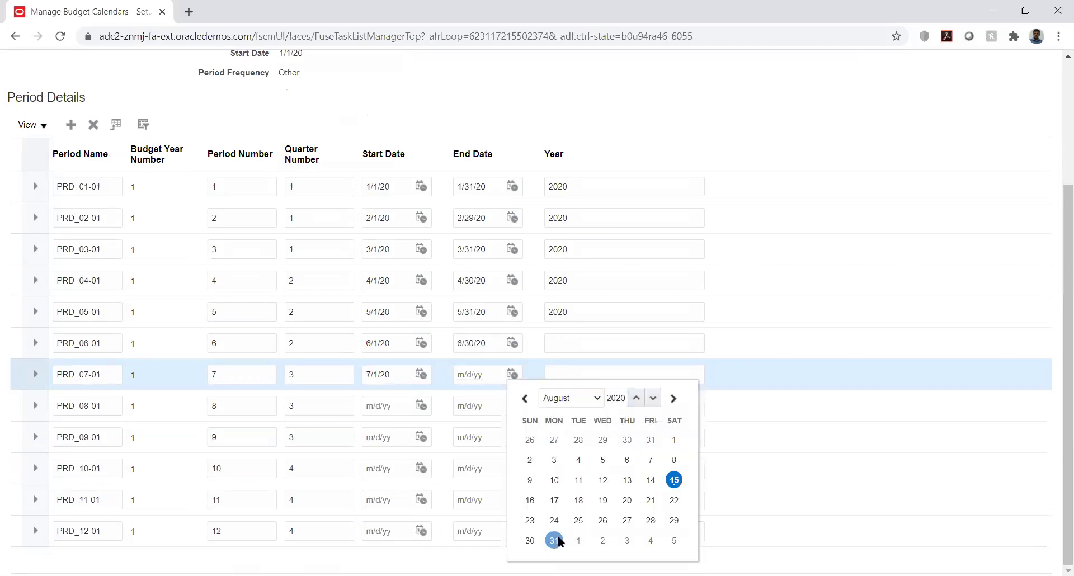
pyautogui.click(554, 540)
pyautogui.click(422, 404)
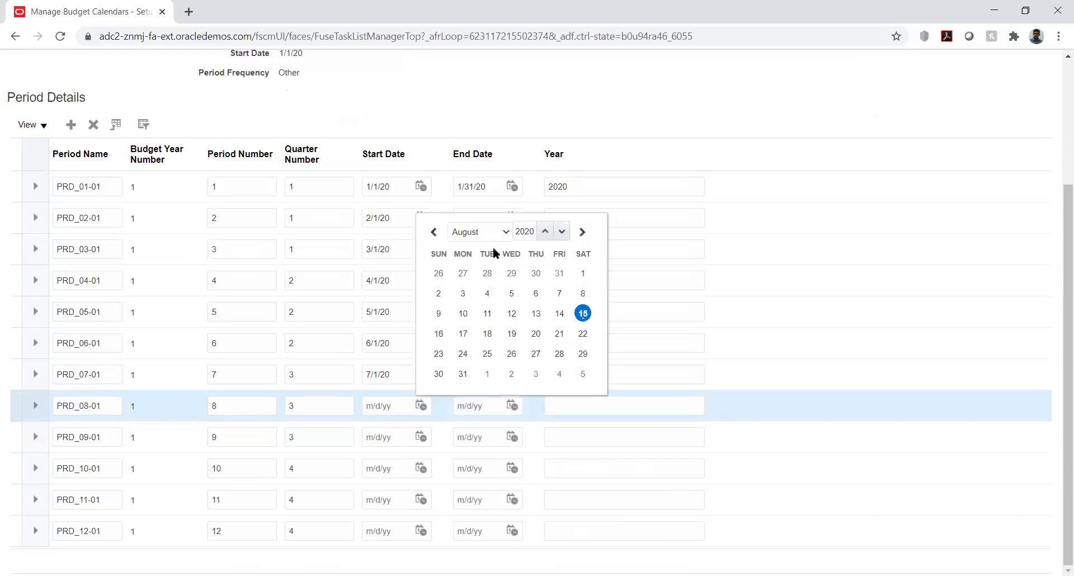
pyautogui.click(581, 273)
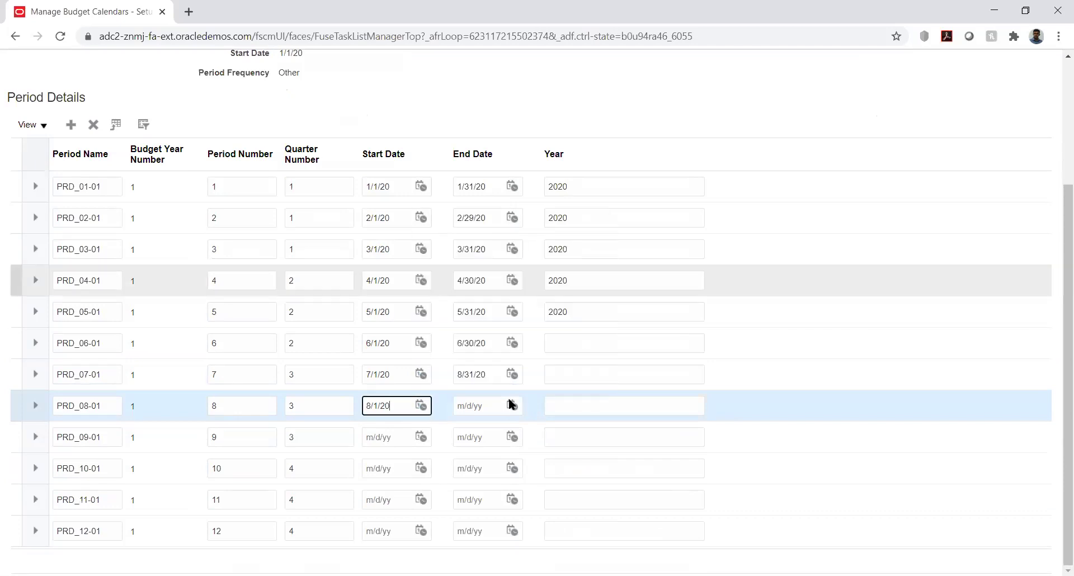
pyautogui.click(512, 406)
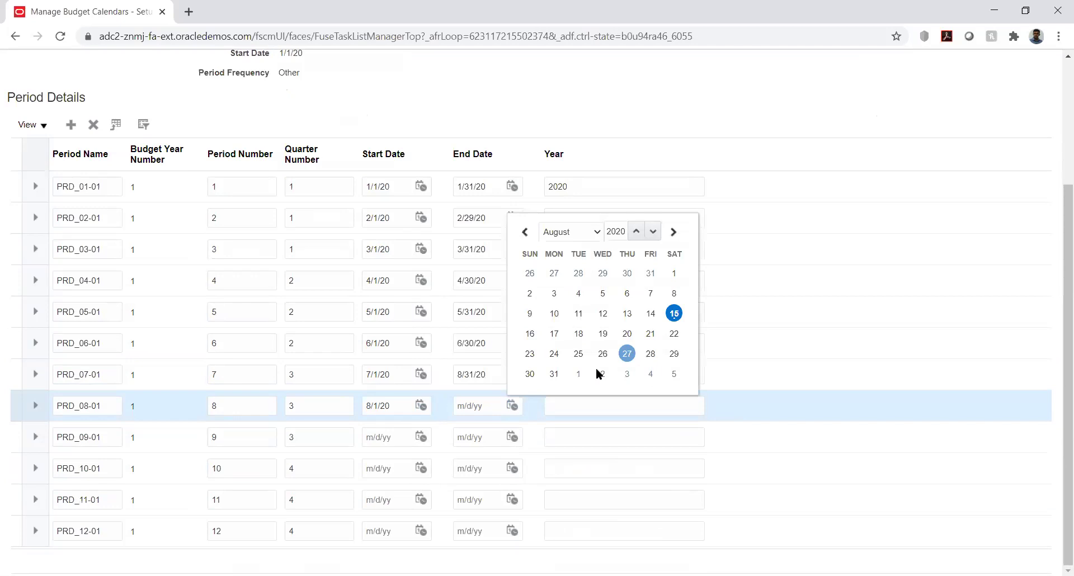
# Date PRD_09-01 9/1/20–8/31/20 and PRD_10-01 8/1/20–8/31/20.
pyautogui.click(420, 437)
pyautogui.click(485, 261)
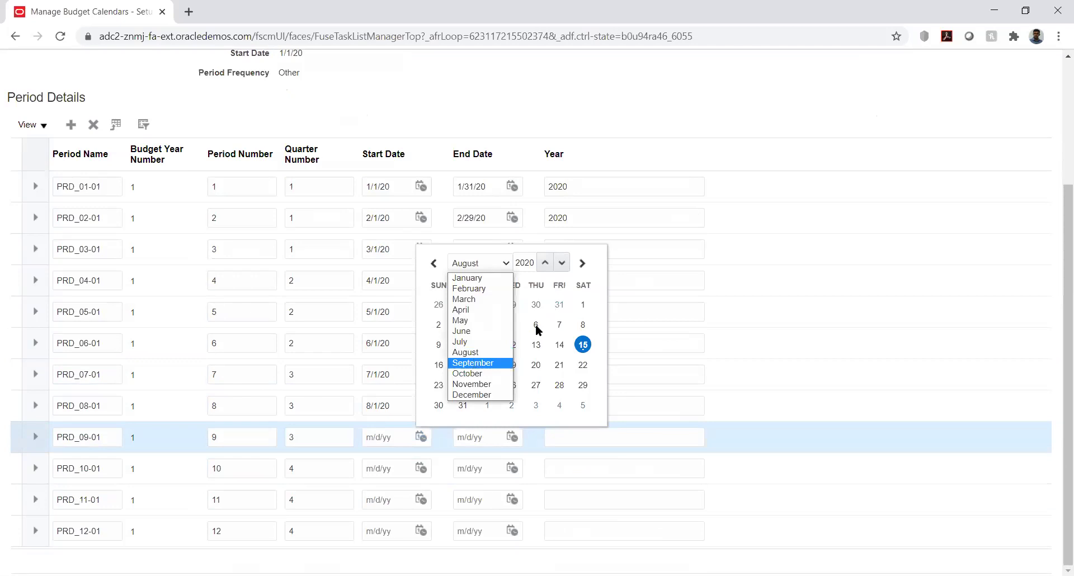
pyautogui.click(473, 363)
pyautogui.click(491, 324)
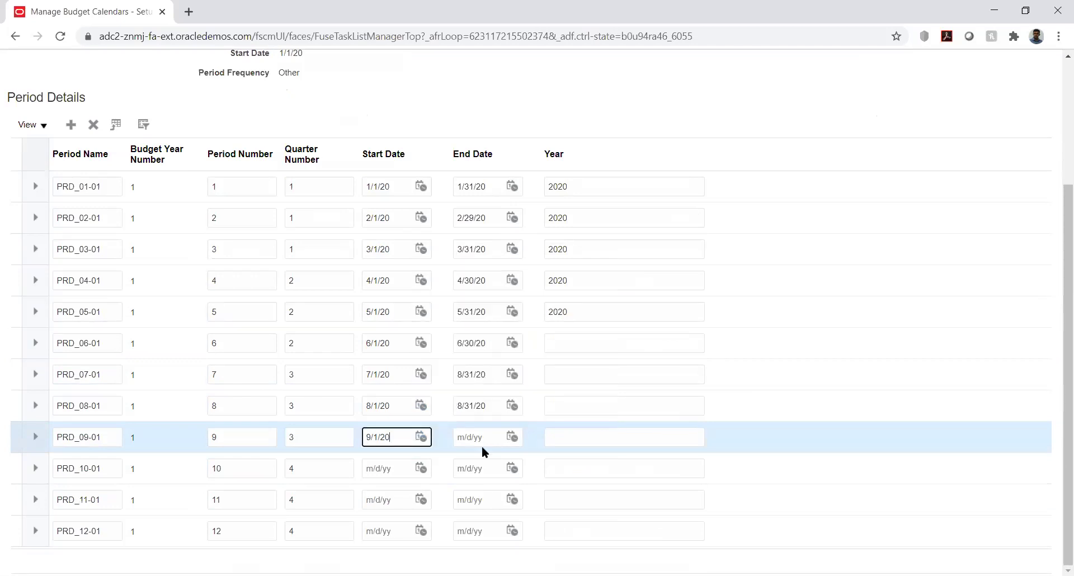
pyautogui.click(512, 437)
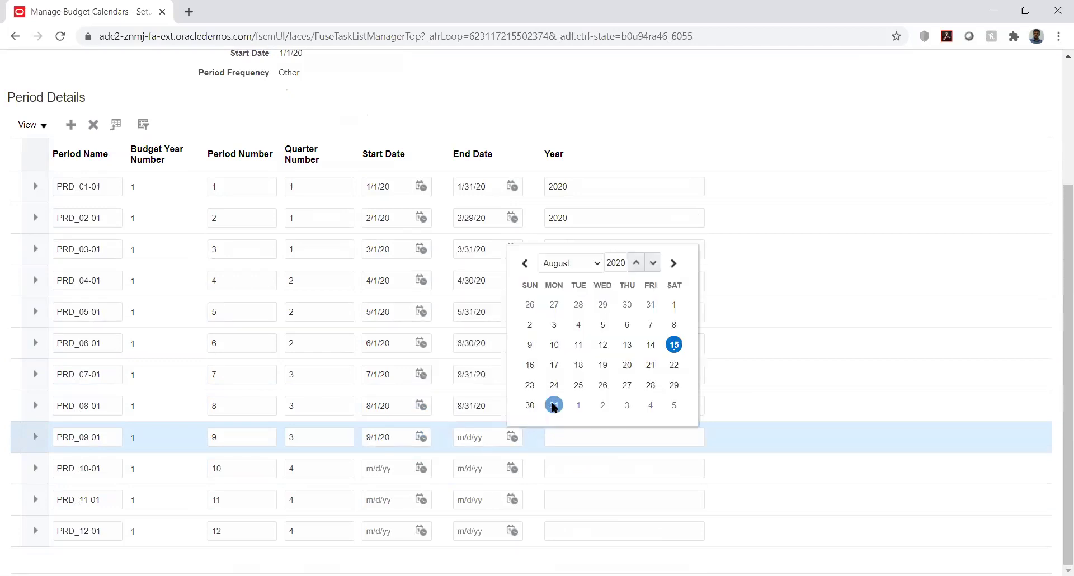
pyautogui.click(554, 403)
pyautogui.click(424, 466)
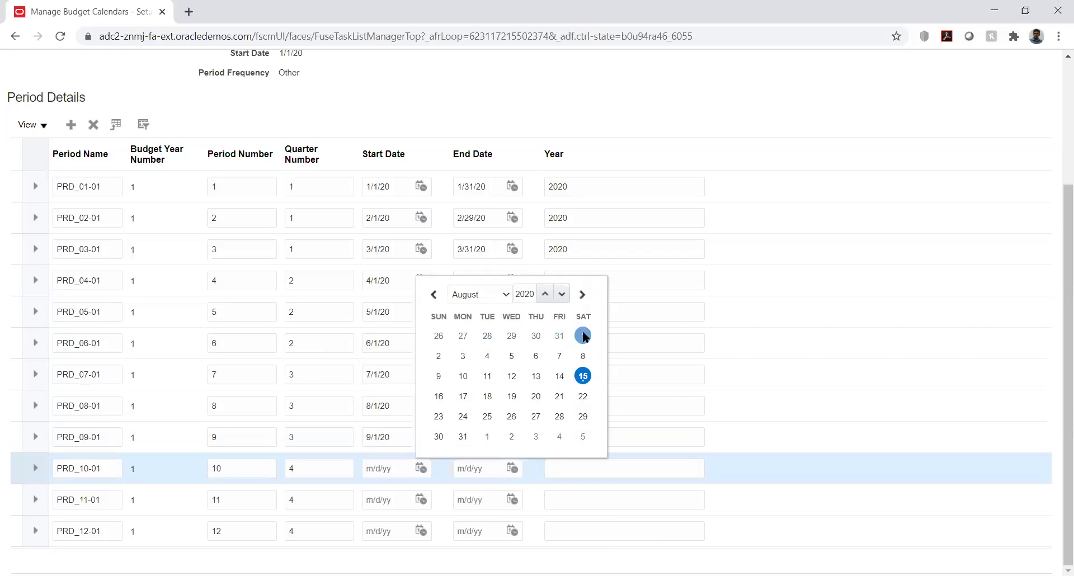
pyautogui.click(583, 335)
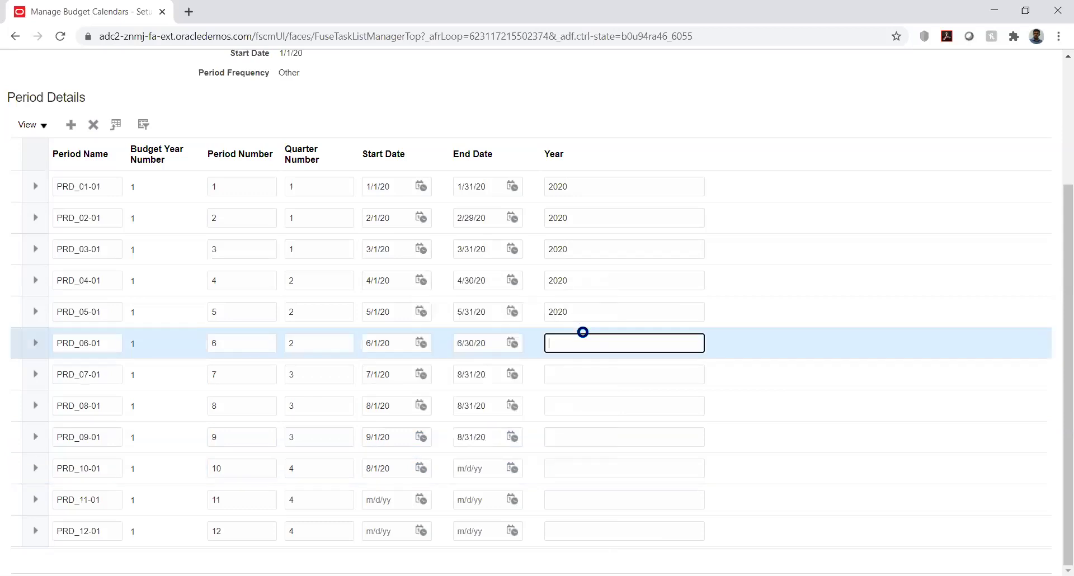
pyautogui.click(512, 468)
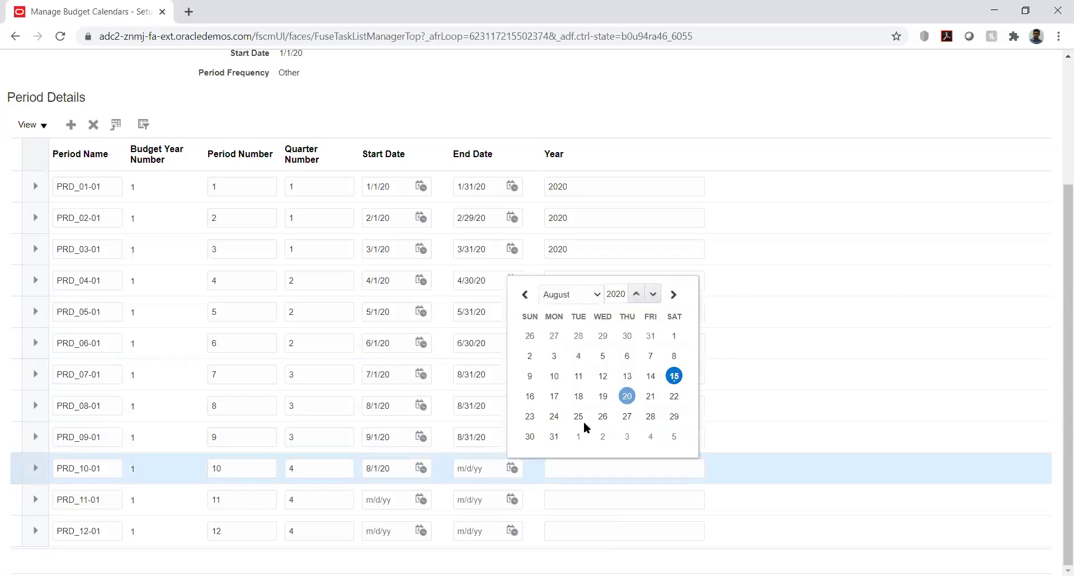
pyautogui.click(553, 436)
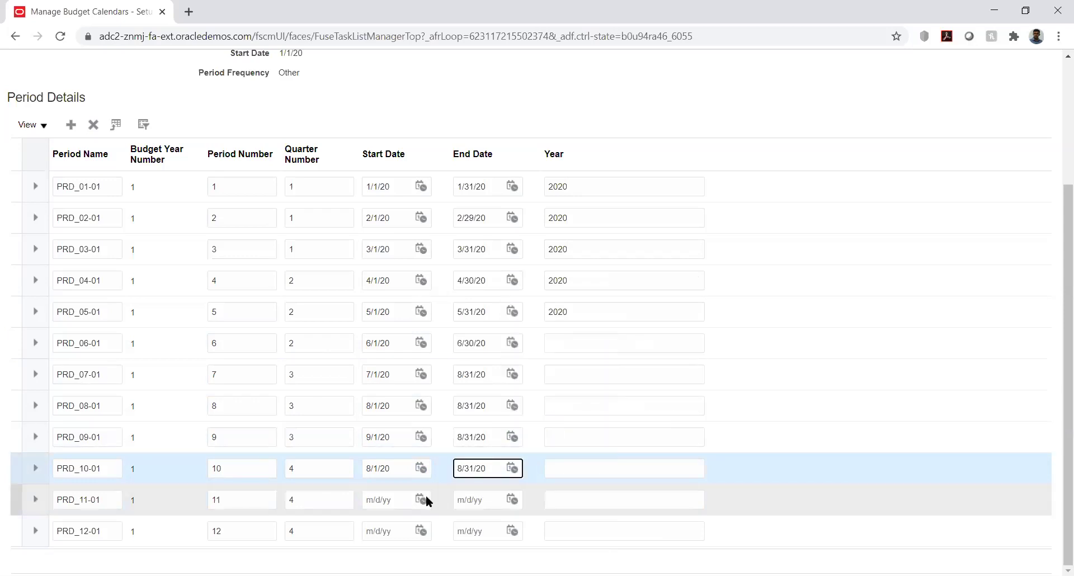
# Date PRD_11-01 8/1/20–8/31/20 and begin picking PRD_12-01's start month.
pyautogui.click(422, 498)
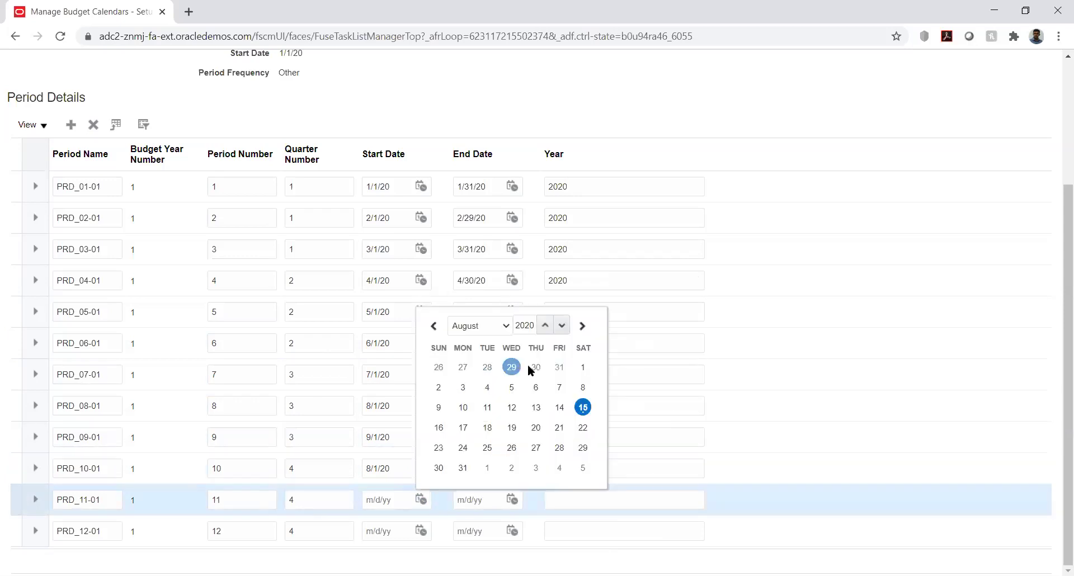
pyautogui.click(581, 365)
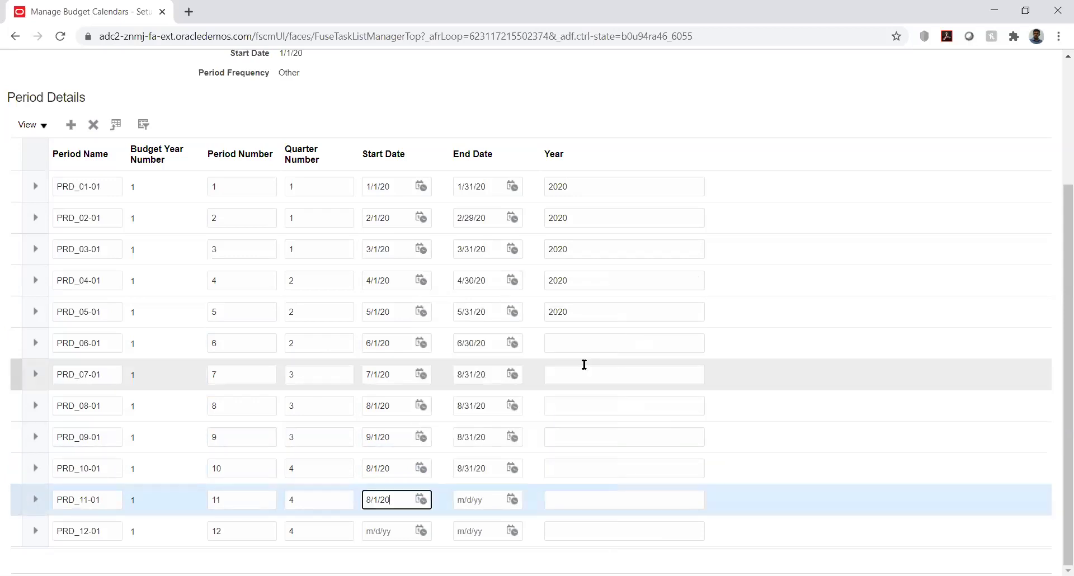
pyautogui.click(514, 500)
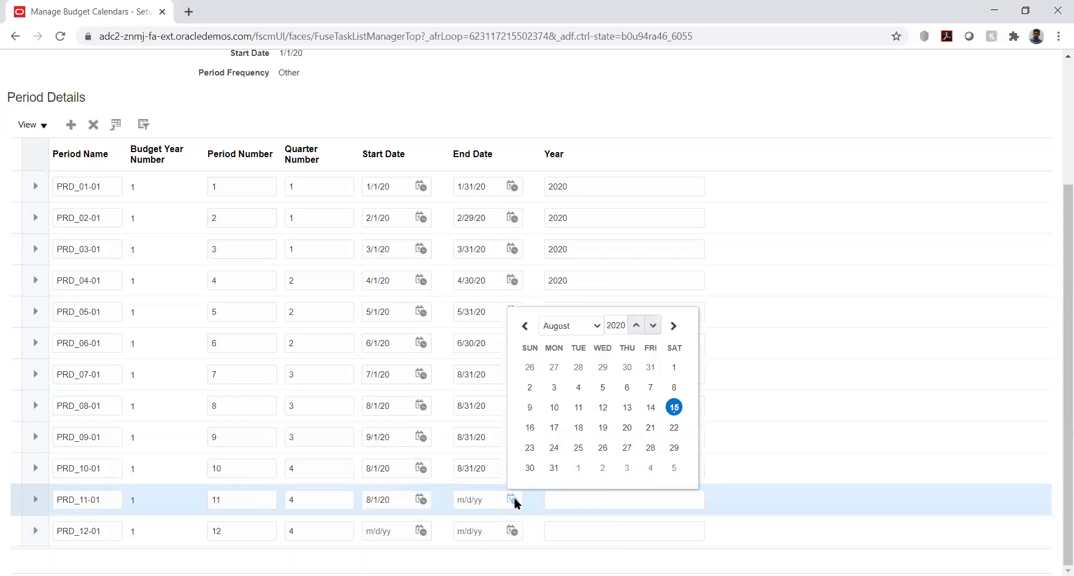
pyautogui.click(555, 466)
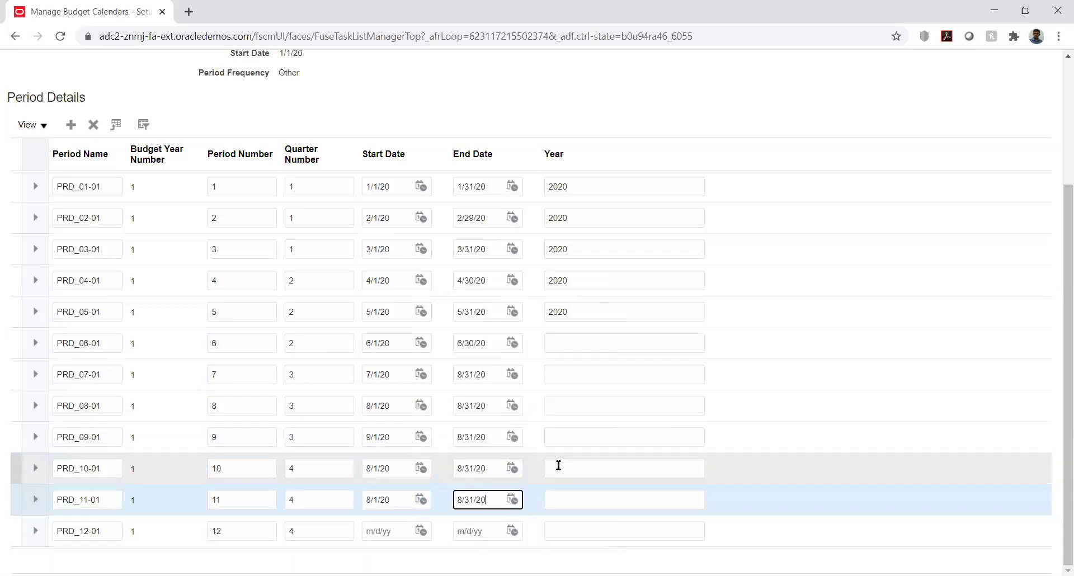
pyautogui.click(420, 531)
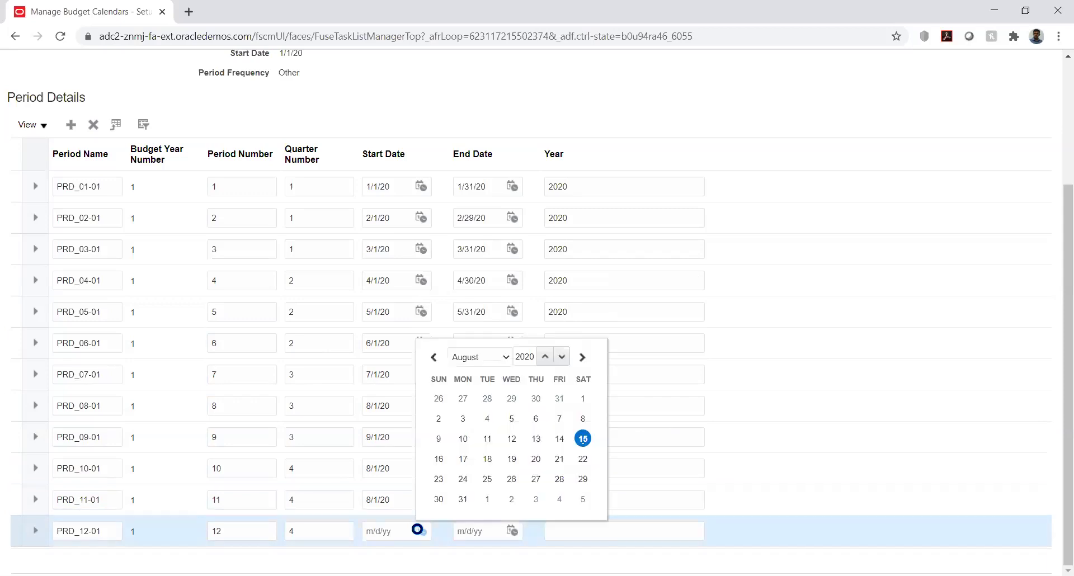
pyautogui.click(495, 360)
# Change PRD_10-01's start date to 10/1/20.
pyautogui.click(404, 462)
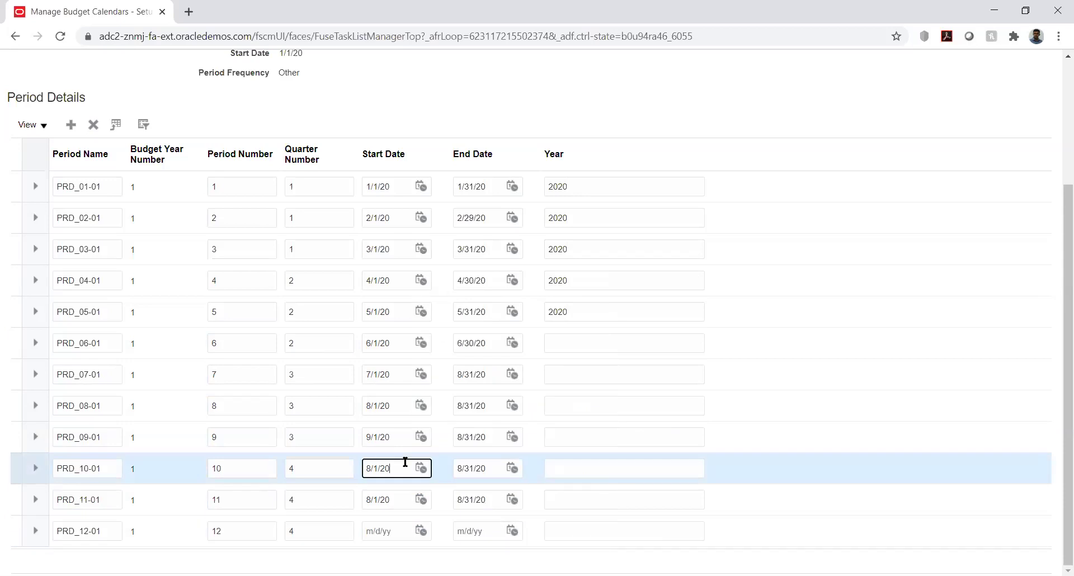
pyautogui.click(421, 468)
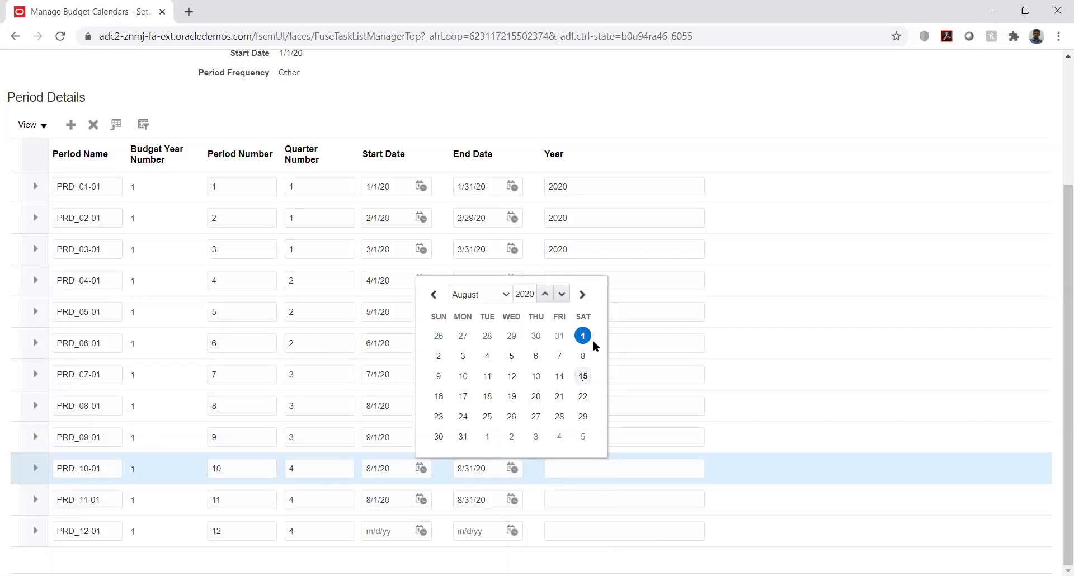
pyautogui.click(499, 297)
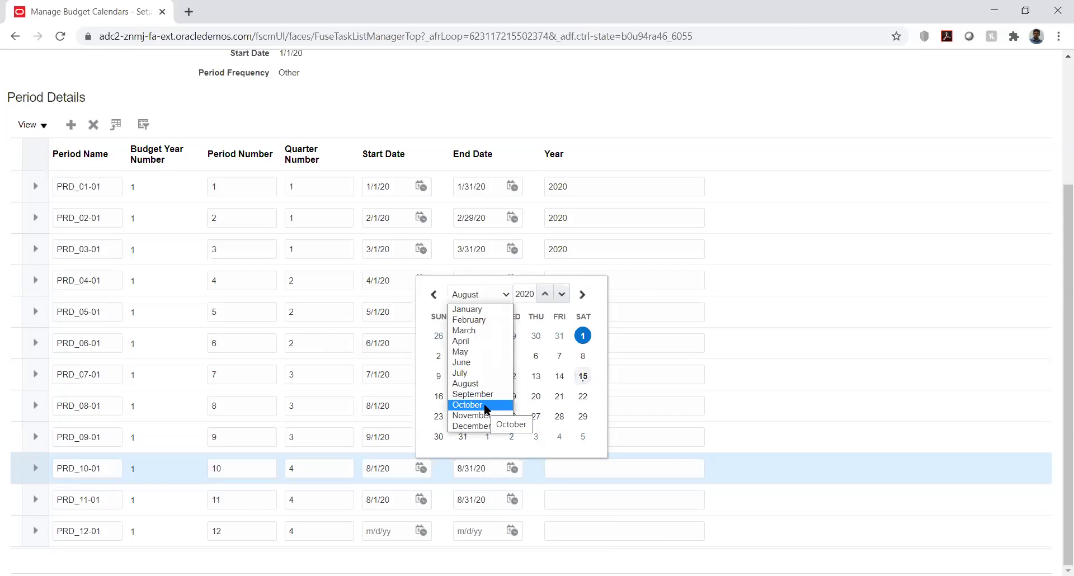
pyautogui.click(485, 406)
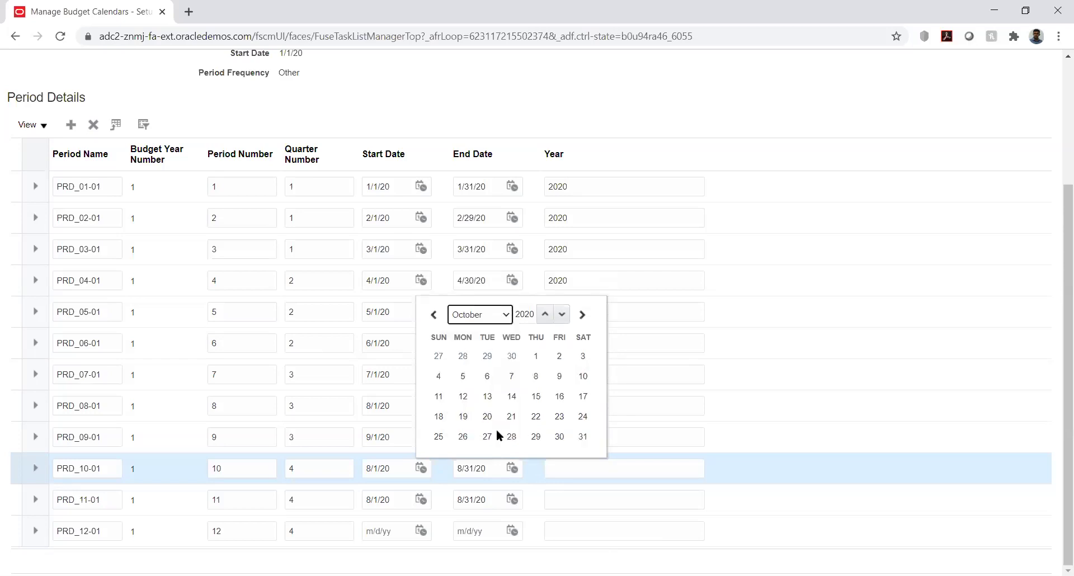
pyautogui.click(536, 356)
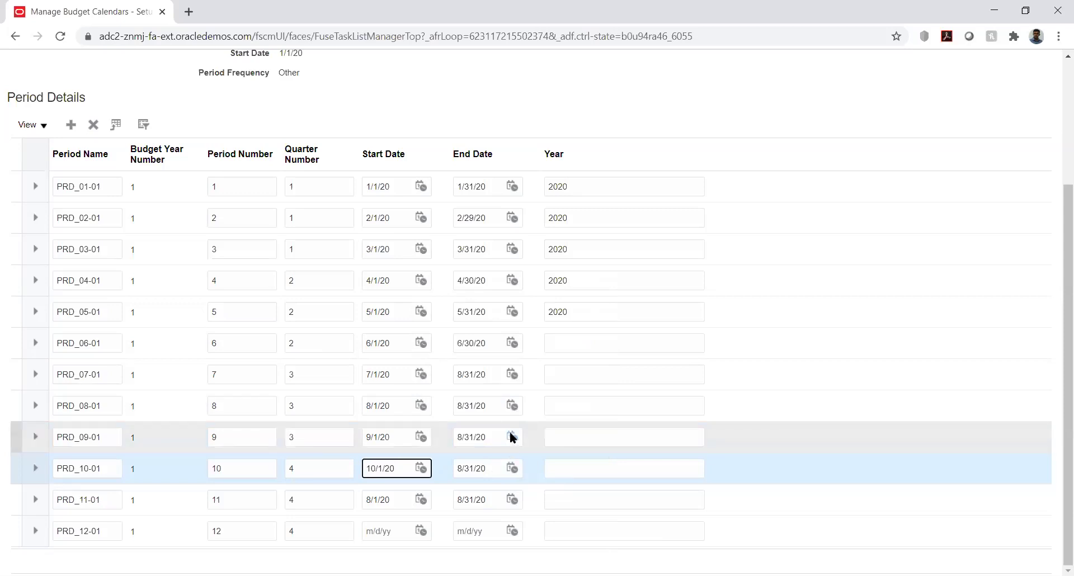
# Correct the end dates: PRD_09-01 to 9/30/20 and PRD_10-01 to 10/31/20.
pyautogui.click(512, 437)
pyautogui.click(587, 262)
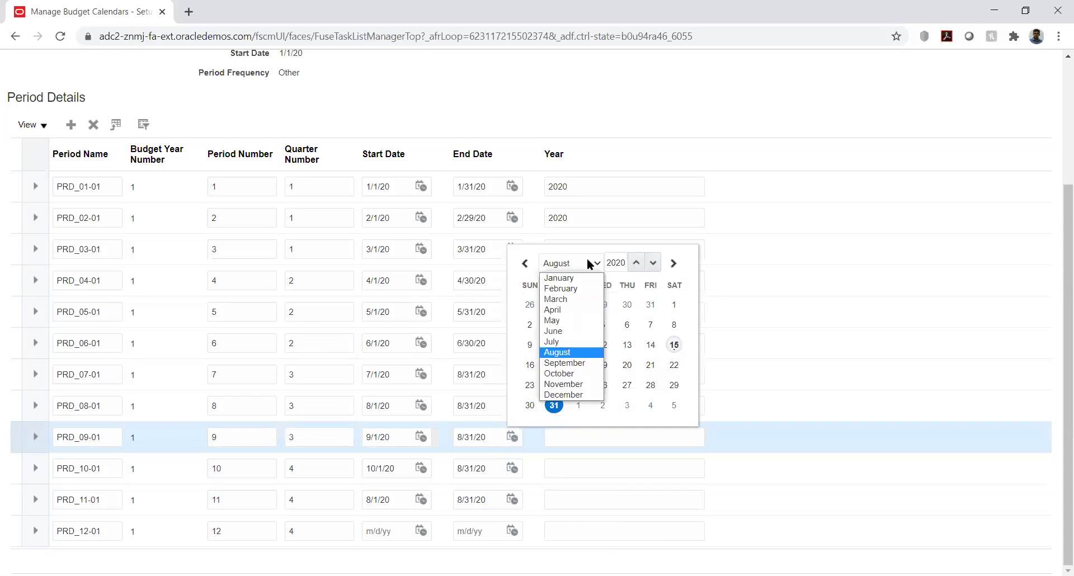
pyautogui.click(573, 364)
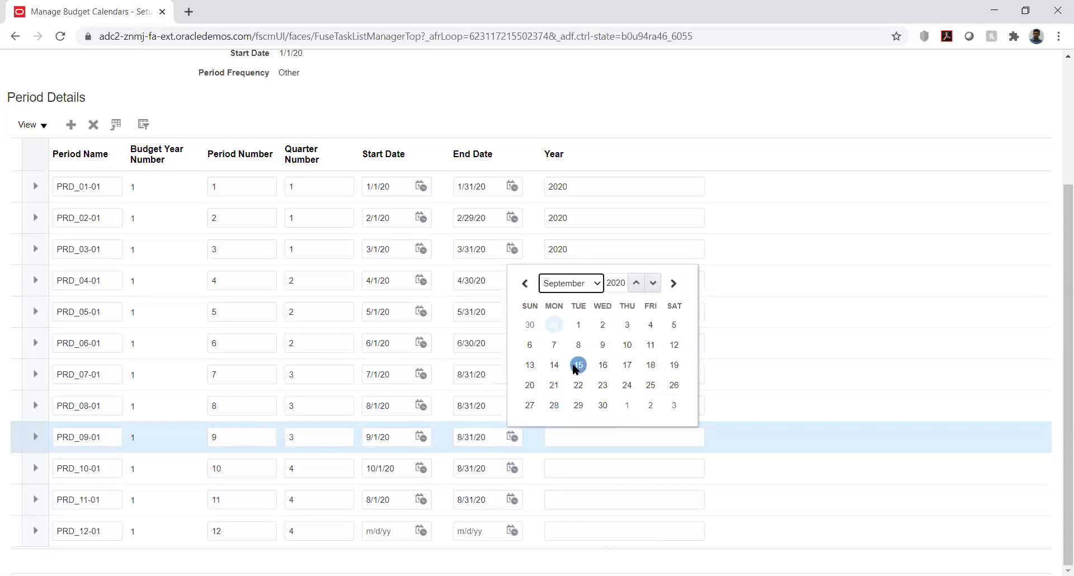
pyautogui.click(602, 405)
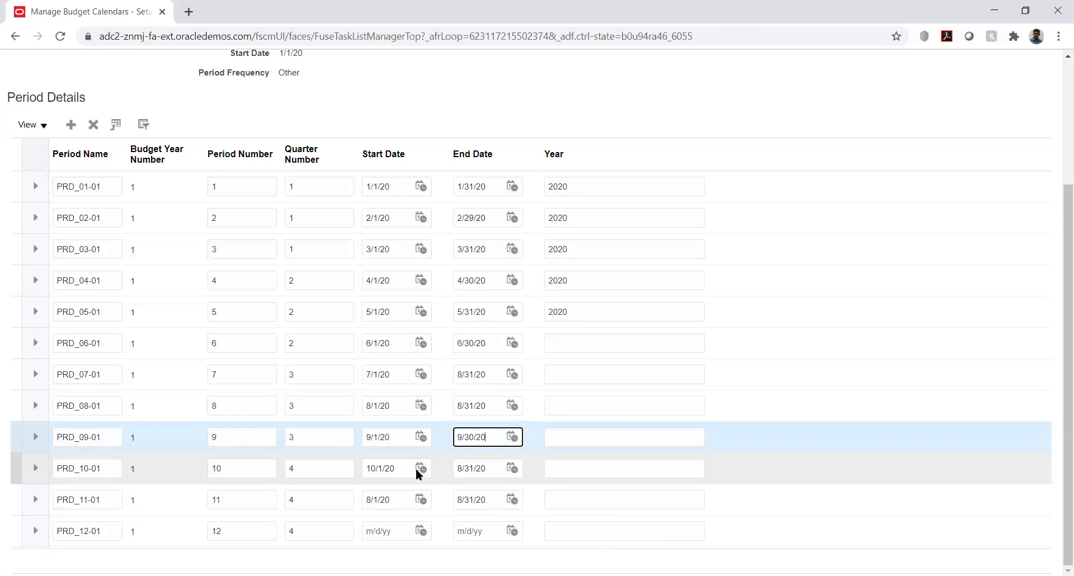
pyautogui.click(513, 468)
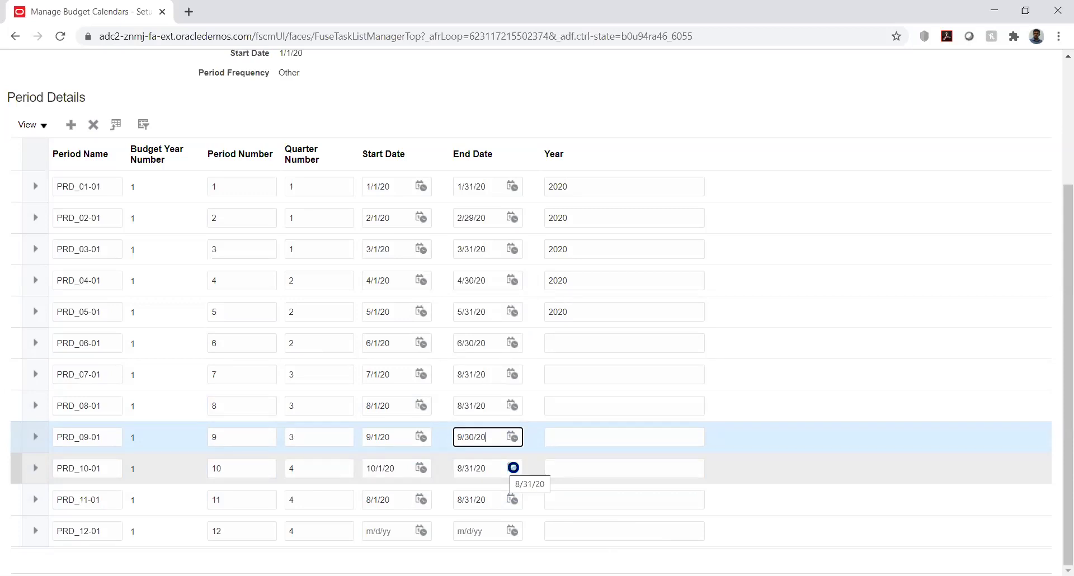
pyautogui.click(589, 293)
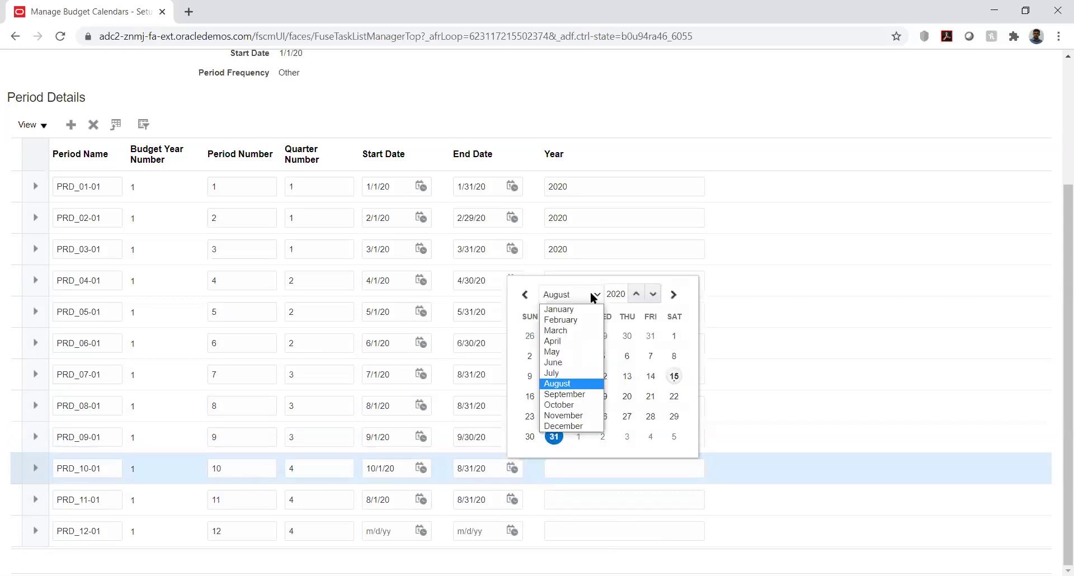
pyautogui.click(578, 410)
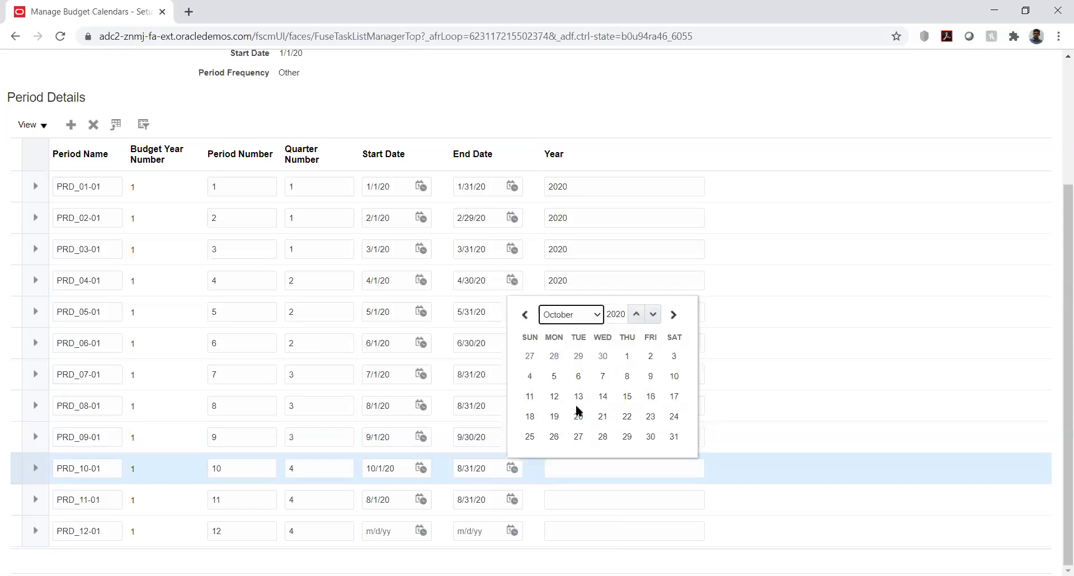
pyautogui.click(674, 437)
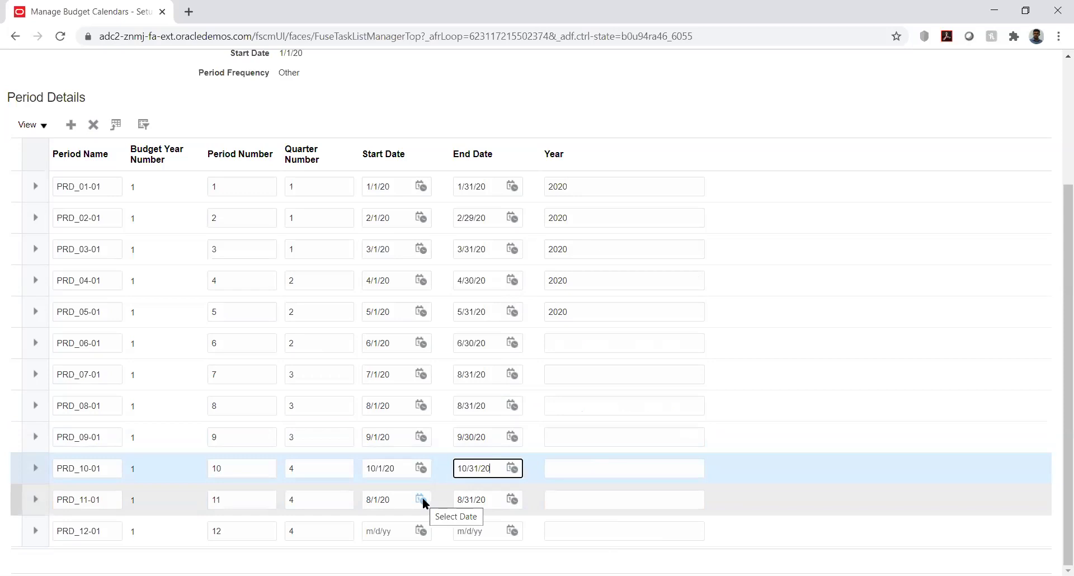
# Date PRD_11-01 from 11/1/20 to 11/30/20.
pyautogui.click(421, 499)
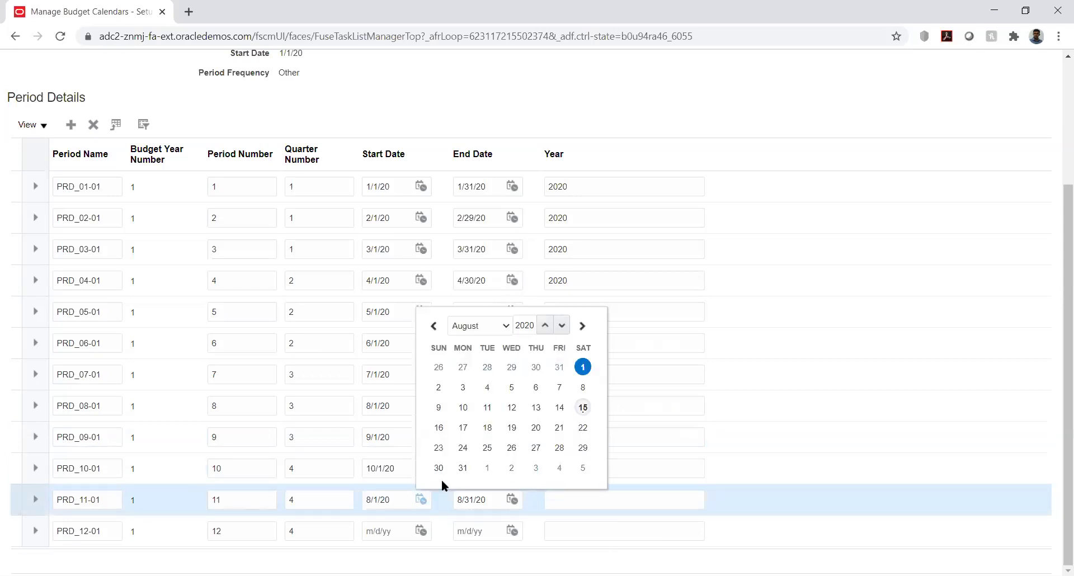
pyautogui.click(499, 325)
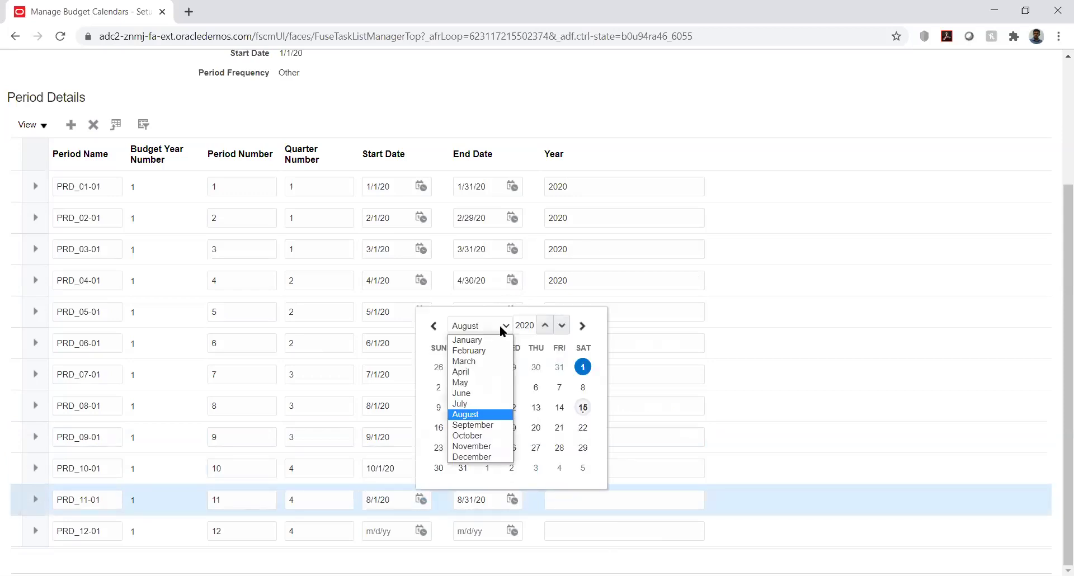
pyautogui.click(484, 448)
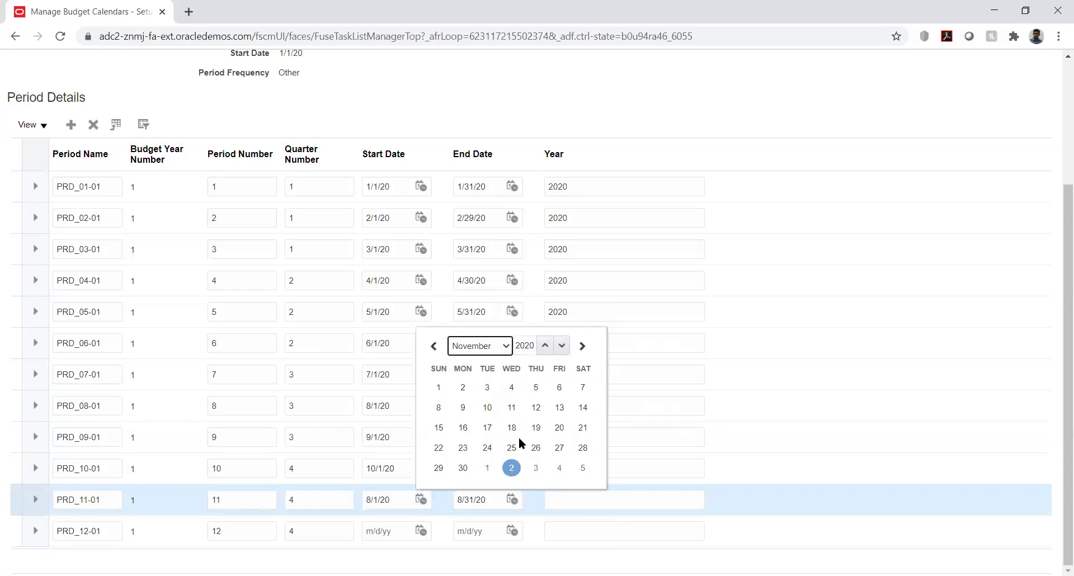
pyautogui.click(439, 386)
pyautogui.click(513, 500)
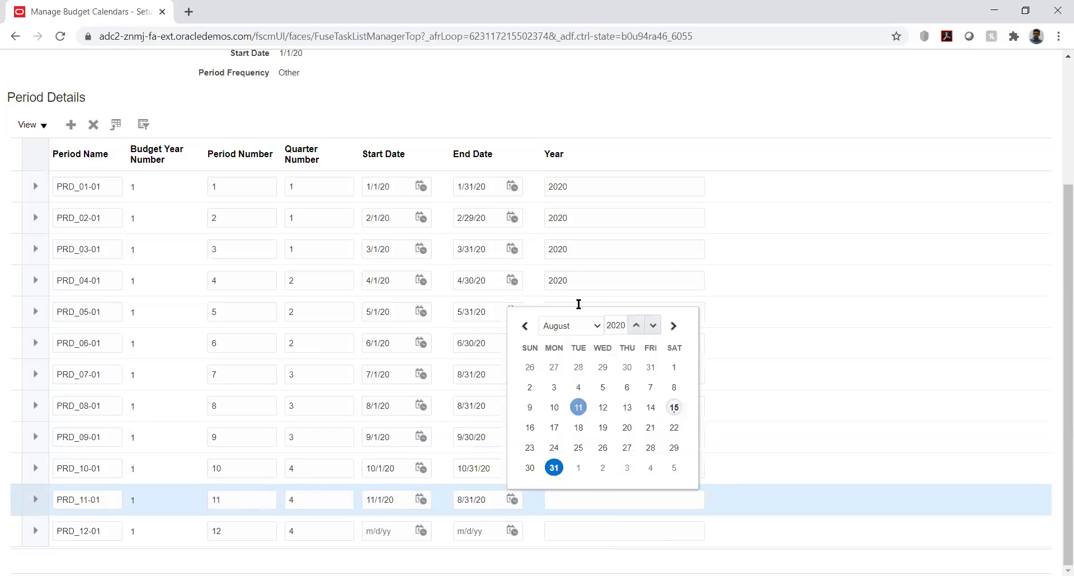
pyautogui.click(585, 328)
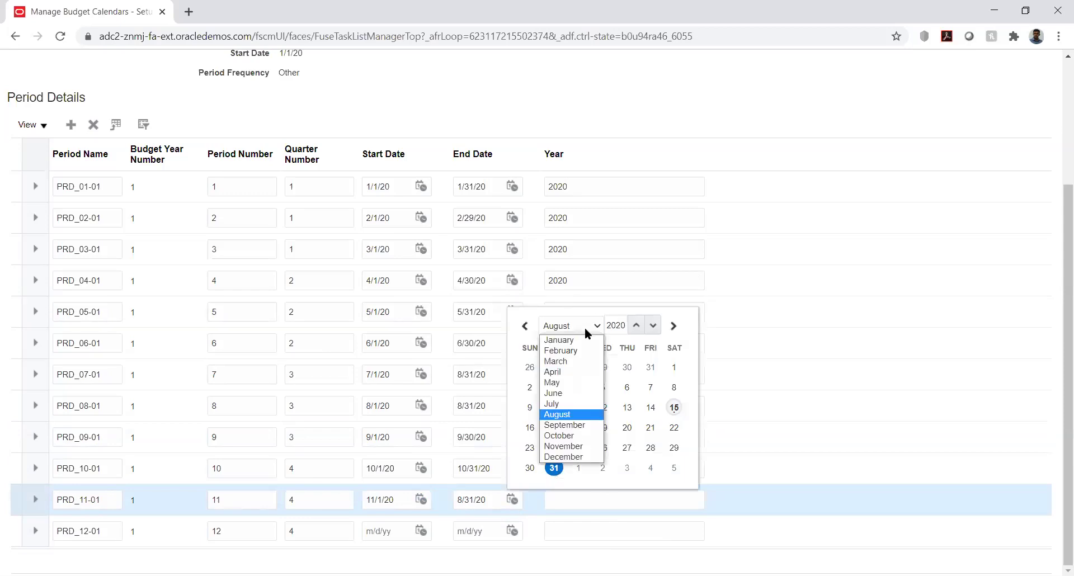
pyautogui.click(574, 446)
pyautogui.click(554, 467)
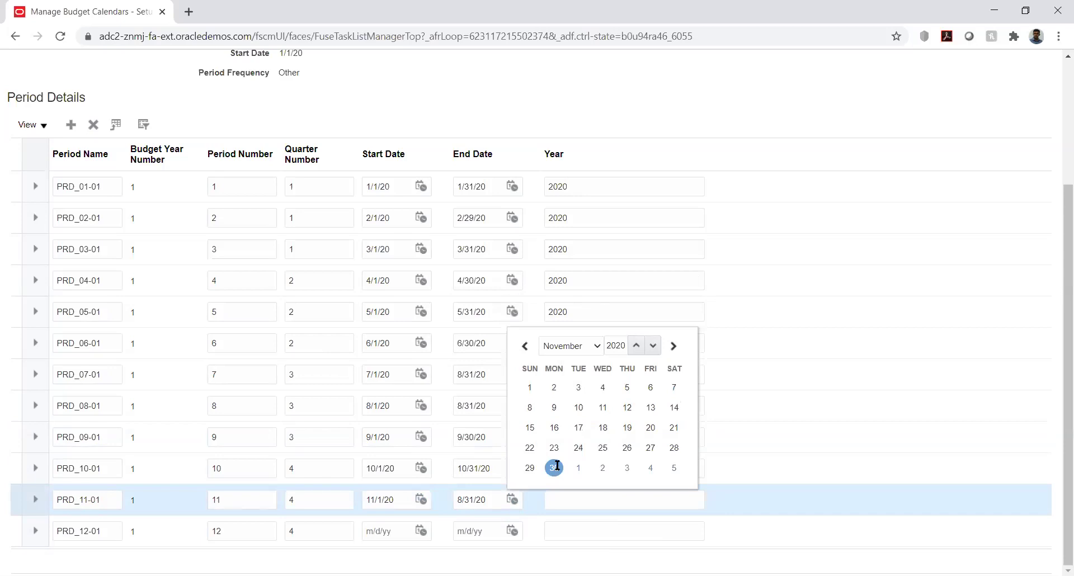
# Date PRD_12-01 from 12/1/20 to 12/31/20.
pyautogui.click(419, 529)
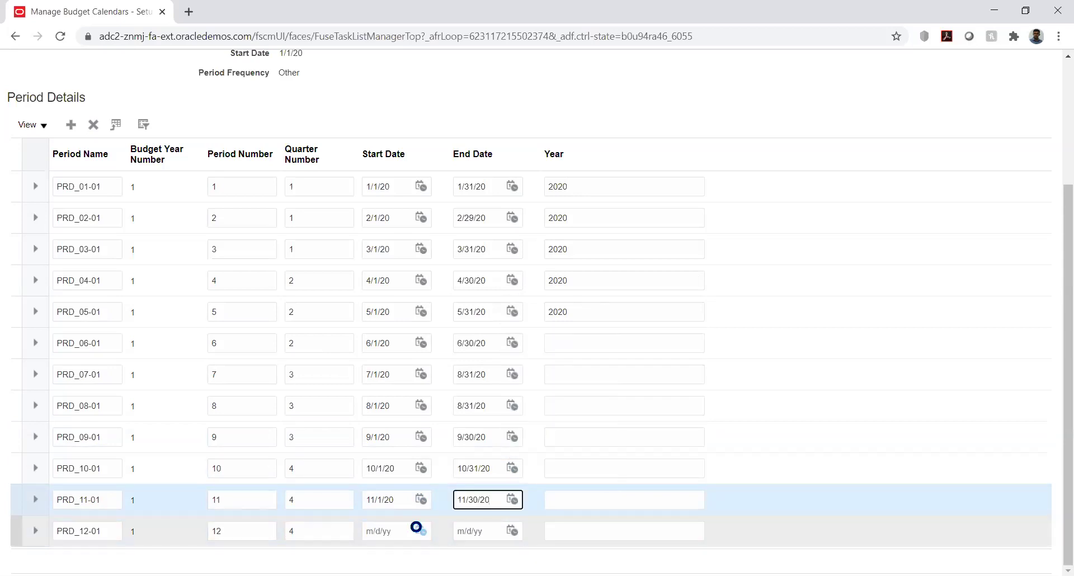
pyautogui.click(486, 359)
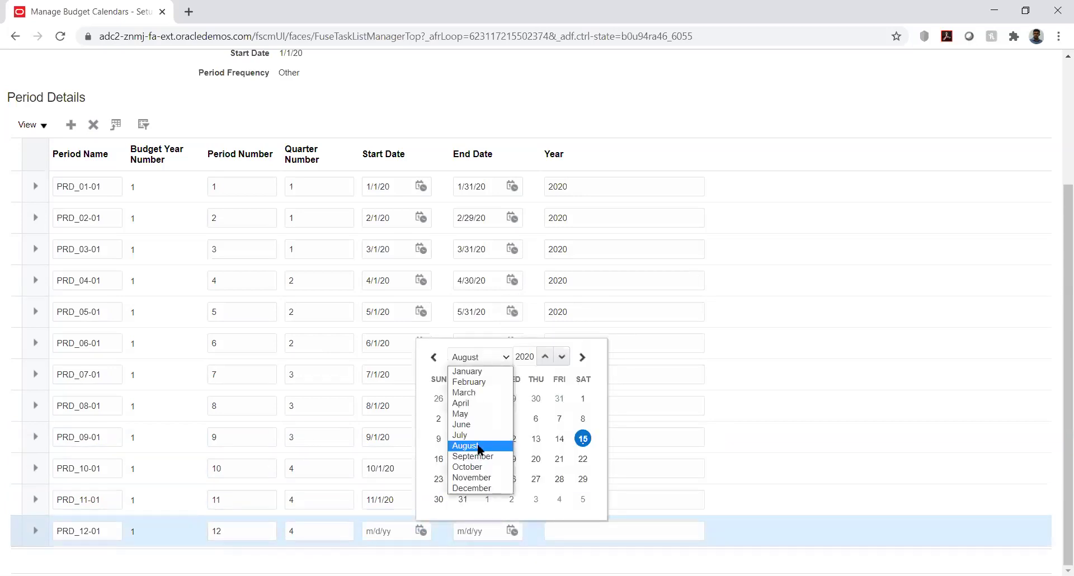
pyautogui.click(481, 487)
pyautogui.click(487, 399)
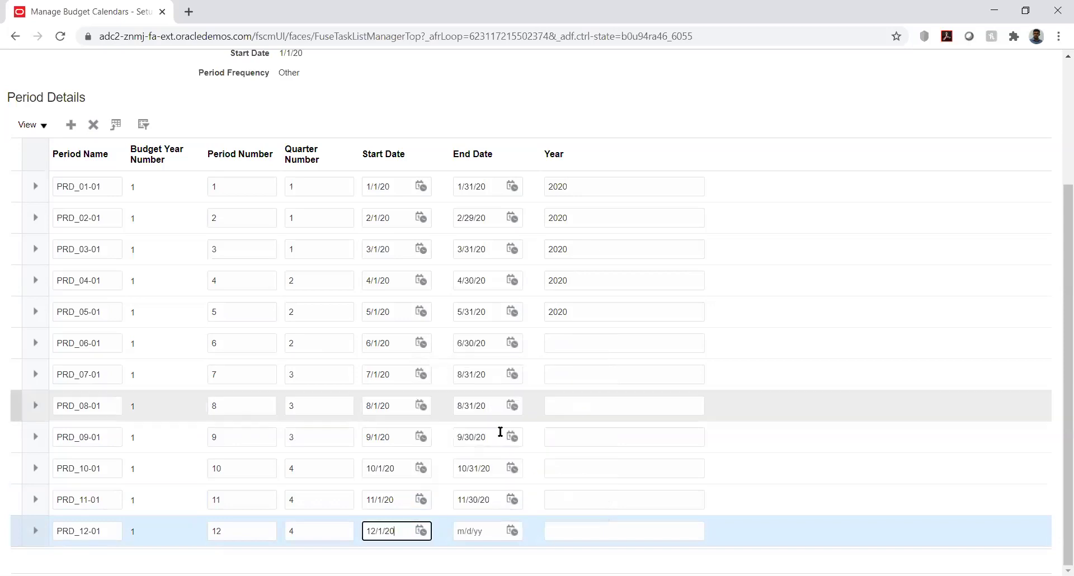
pyautogui.click(512, 531)
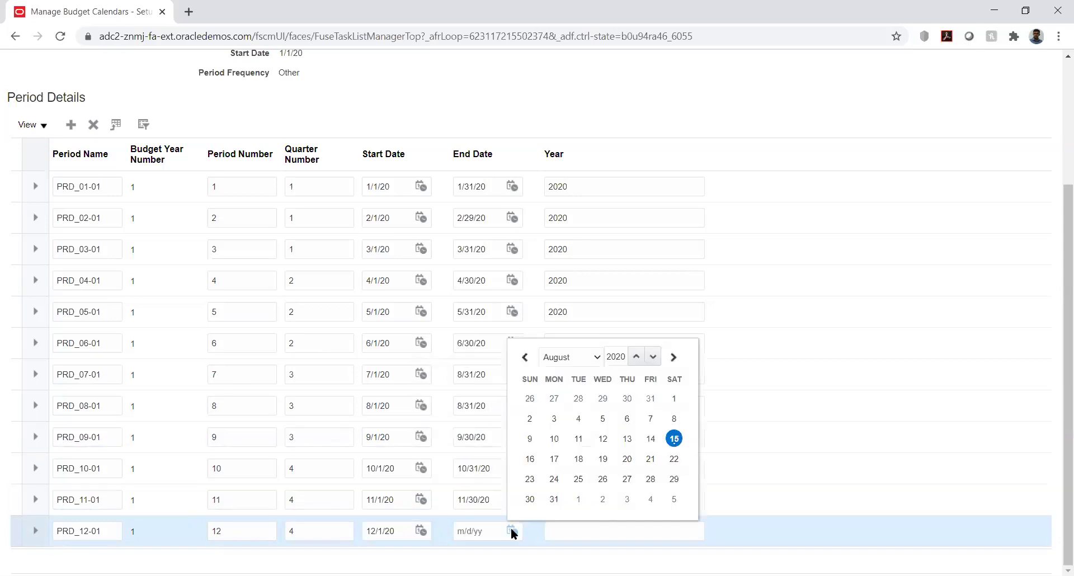
pyautogui.click(594, 356)
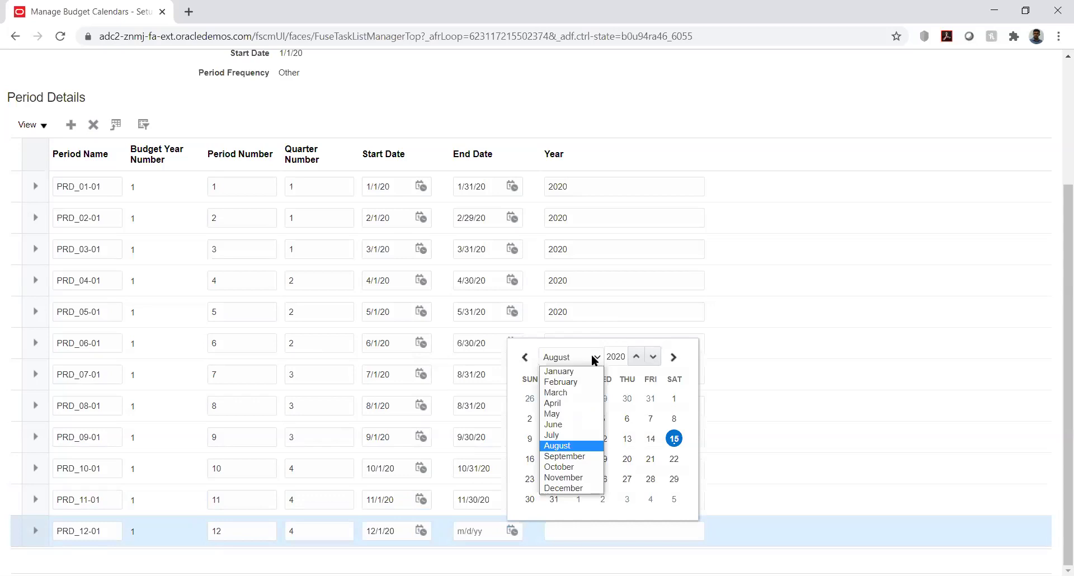
pyautogui.click(575, 489)
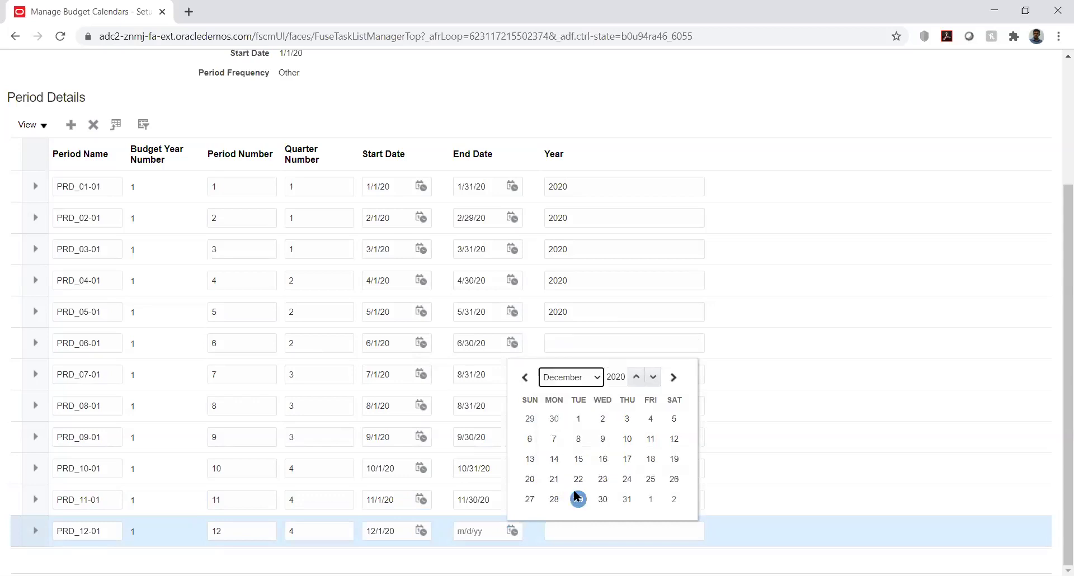
pyautogui.click(627, 498)
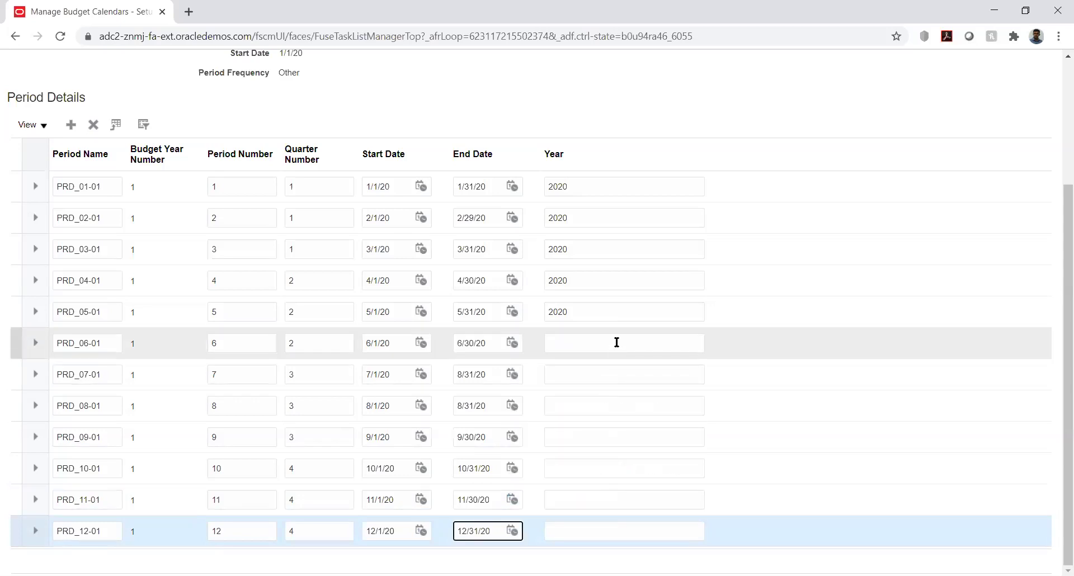
pyautogui.click(616, 342)
# Enter 2020 as the Year for periods PRD_06-01 through PRD_09-01.
pyautogui.write('2020')
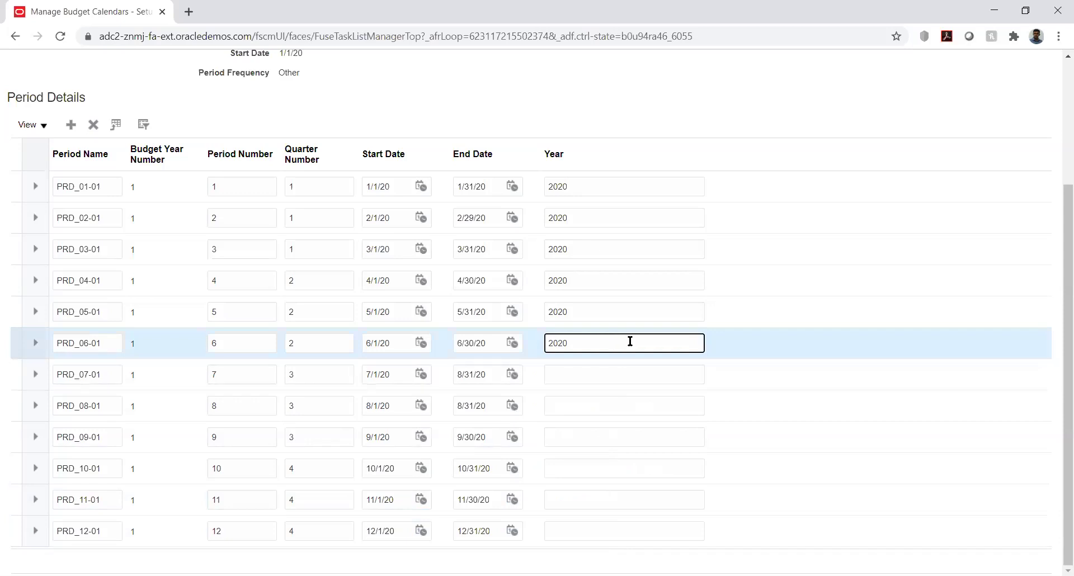
pyautogui.doubleClick(555, 342)
pyautogui.hotkey('ctrl', 'c')
pyautogui.click(571, 374)
pyautogui.hotkey('ctrl', 'v')
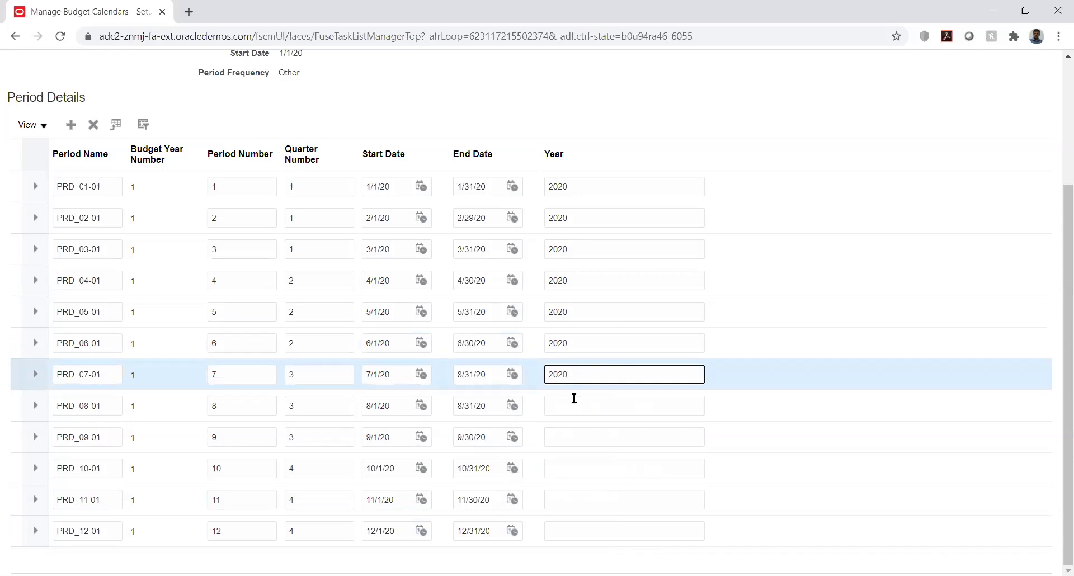
pyautogui.click(574, 400)
pyautogui.hotkey('ctrl', 'v')
pyautogui.click(582, 436)
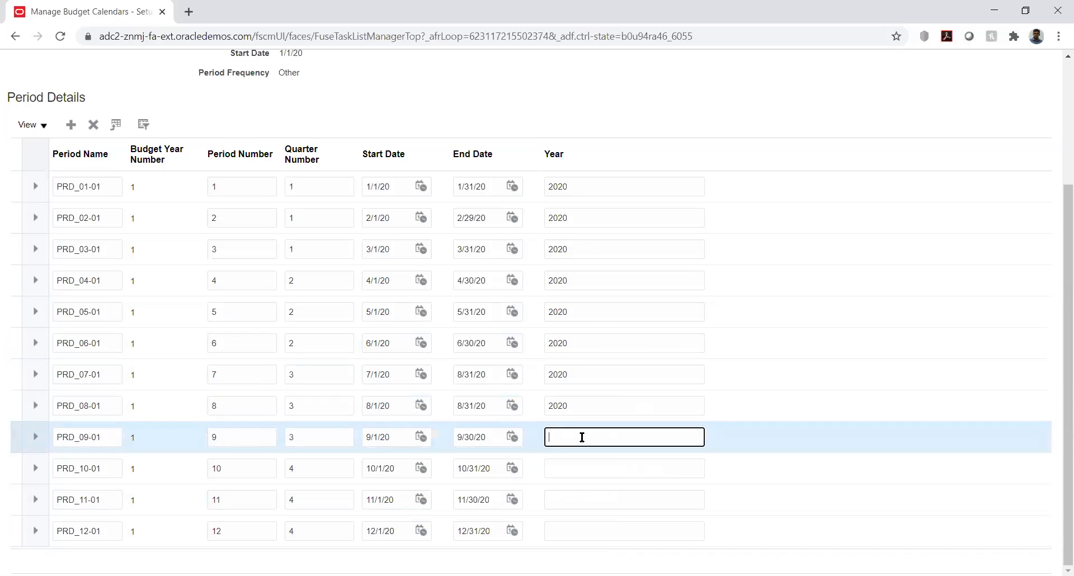
pyautogui.hotkey('ctrl', 'v')
# Fill 2020 into the Year fields for PRD_10-01 through PRD_12-01.
pyautogui.click(587, 465)
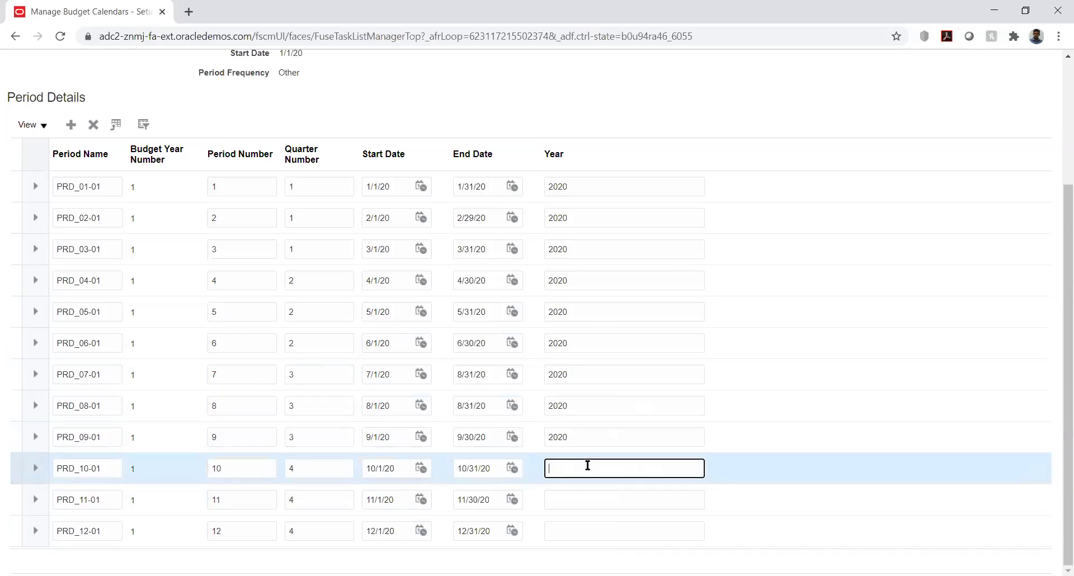
pyautogui.click(590, 497)
pyautogui.write('2020')
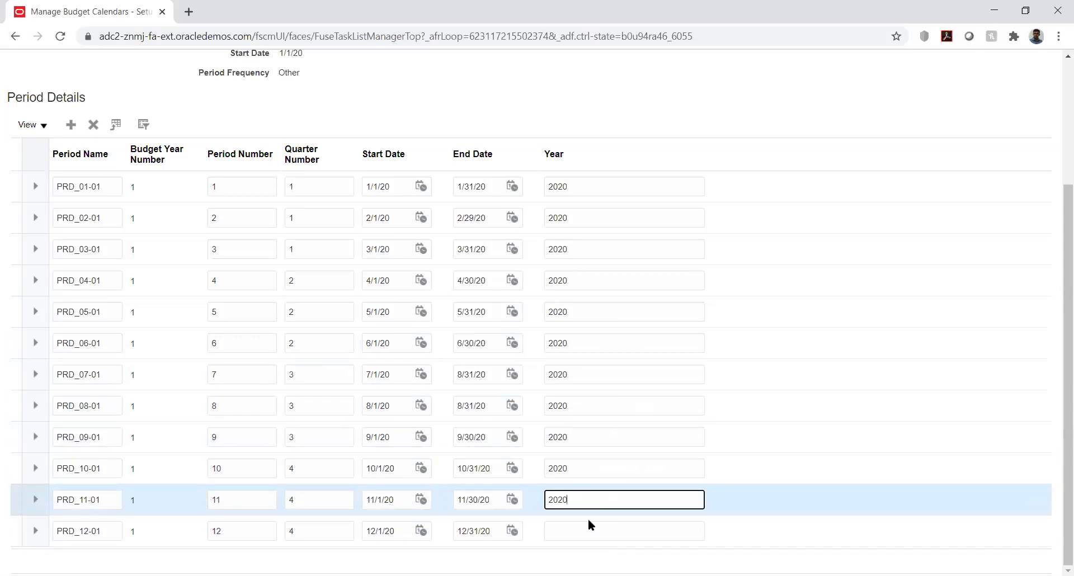
pyautogui.click(587, 528)
pyautogui.write('2020')
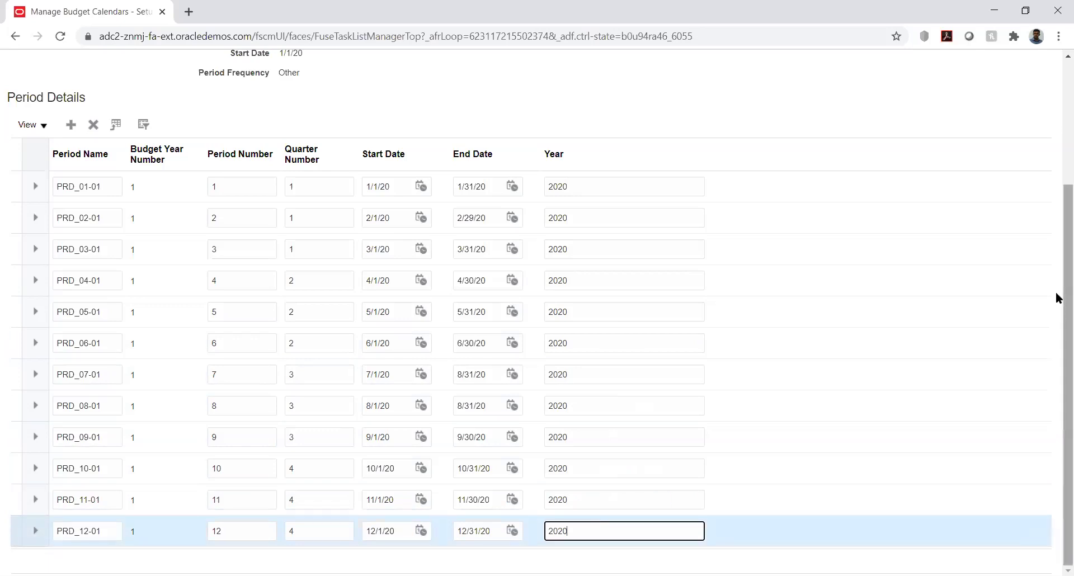
pyautogui.scroll(3, 1058, 302)
pyautogui.click(917, 106)
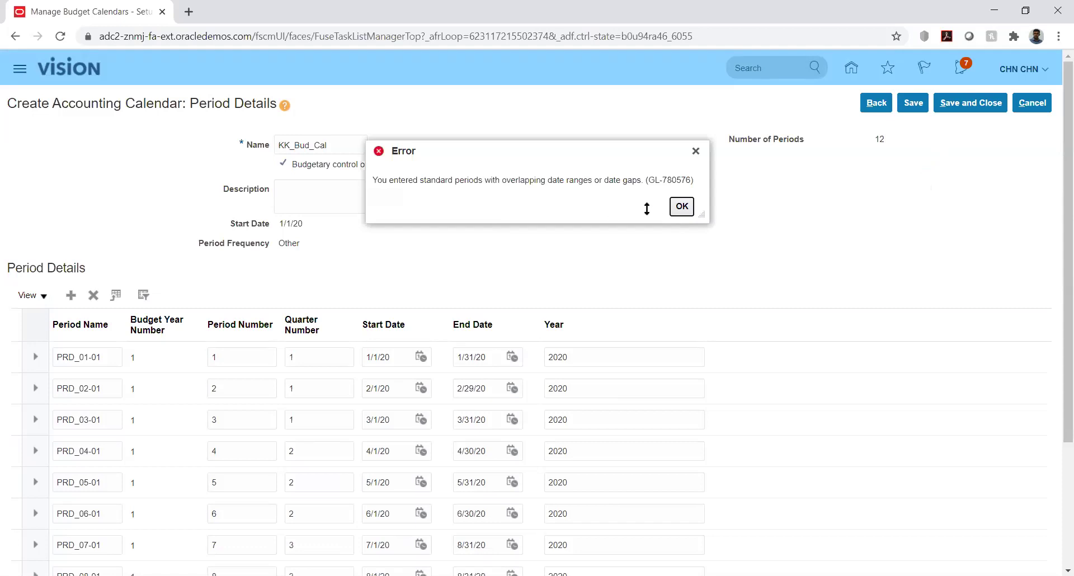
pyautogui.click(681, 206)
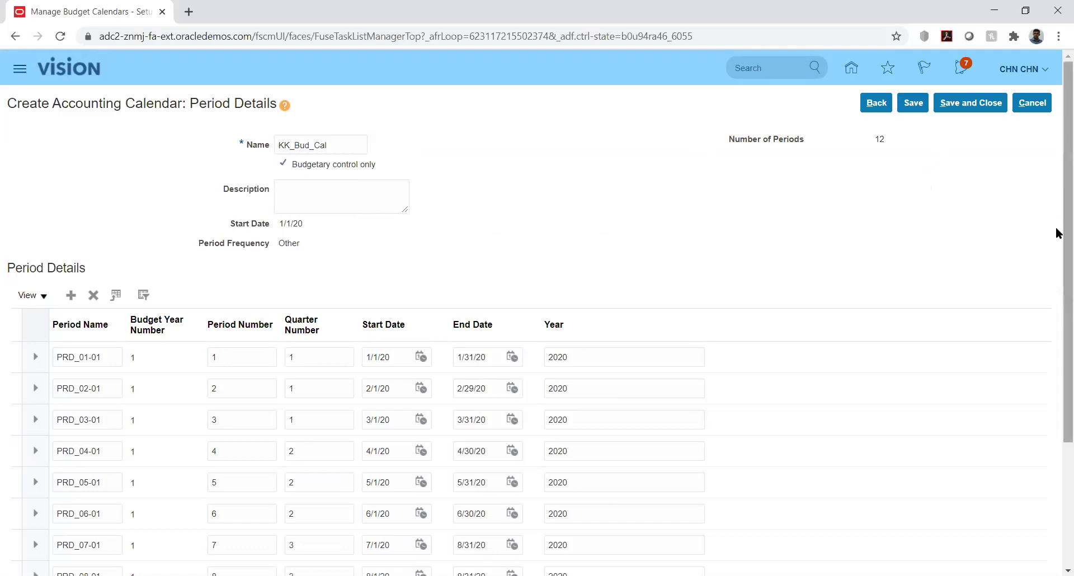
pyautogui.rightClick(1057, 284)
pyautogui.click(1016, 199)
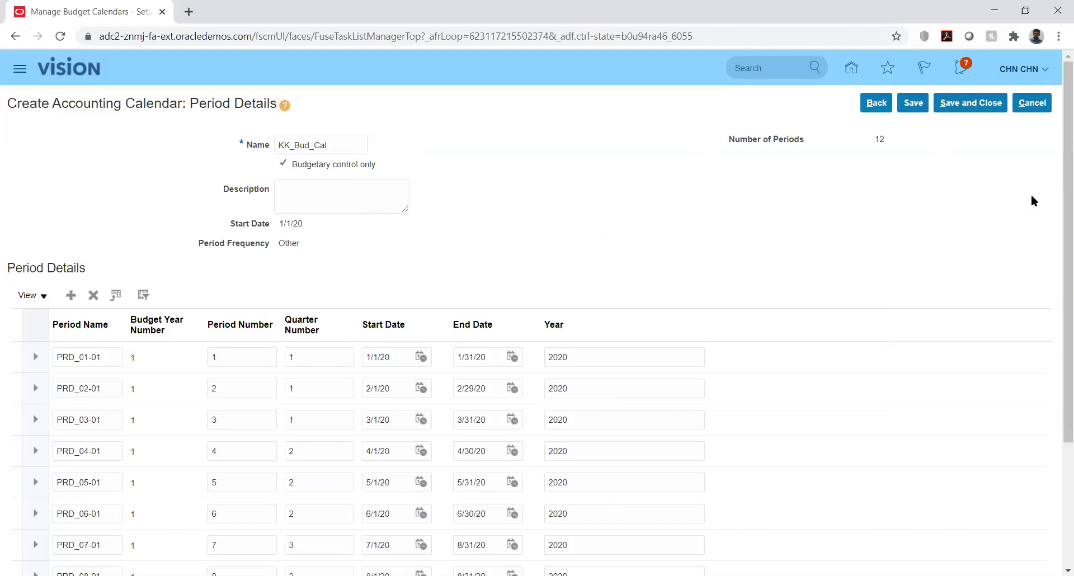
pyautogui.scroll(-3, 1056, 347)
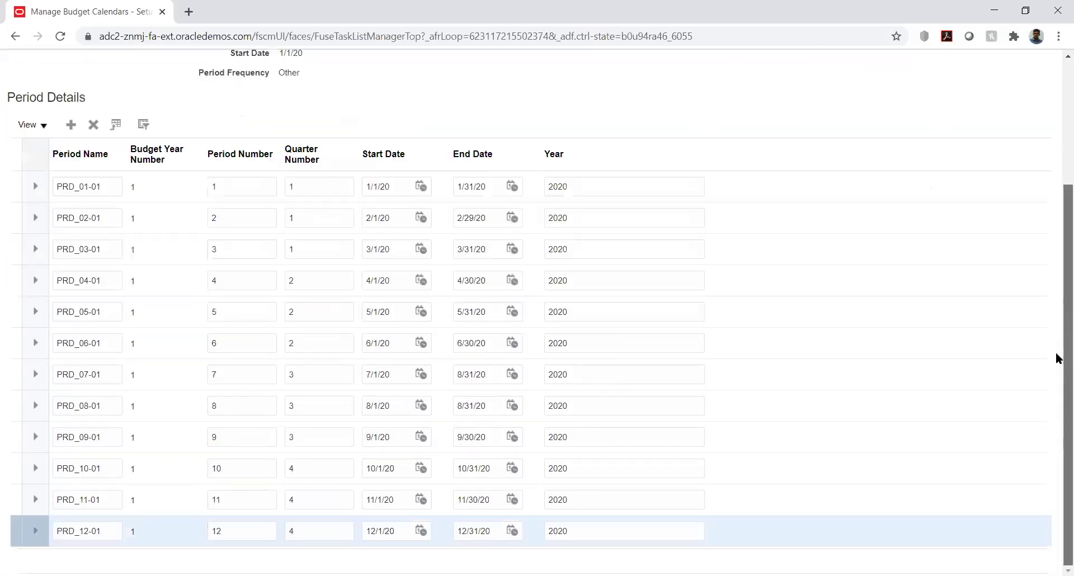
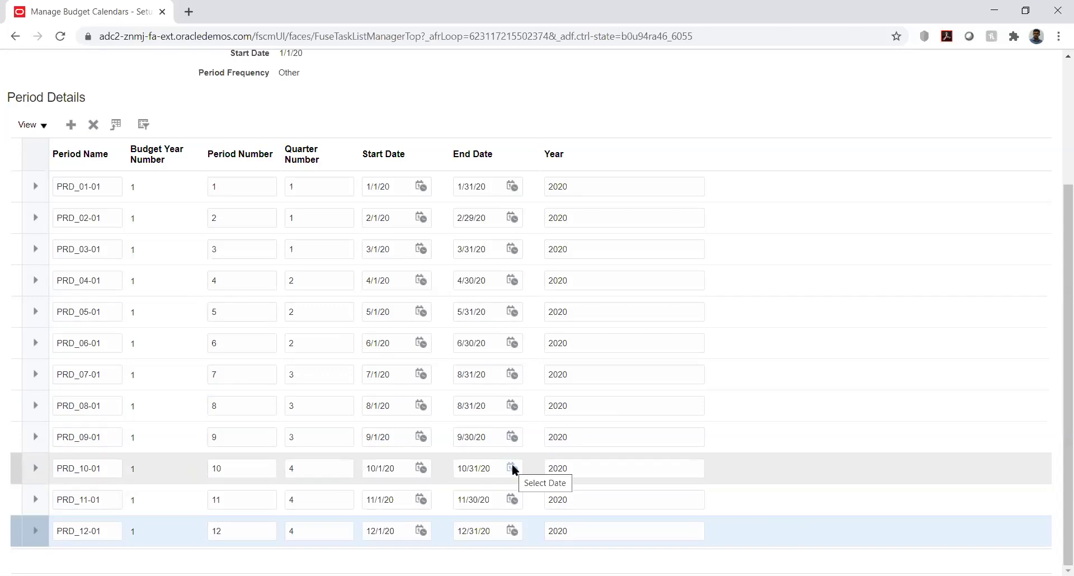
# Set PRD_07-01's end date to July 31, 2020, correcting an initial July 30 pick.
pyautogui.click(513, 371)
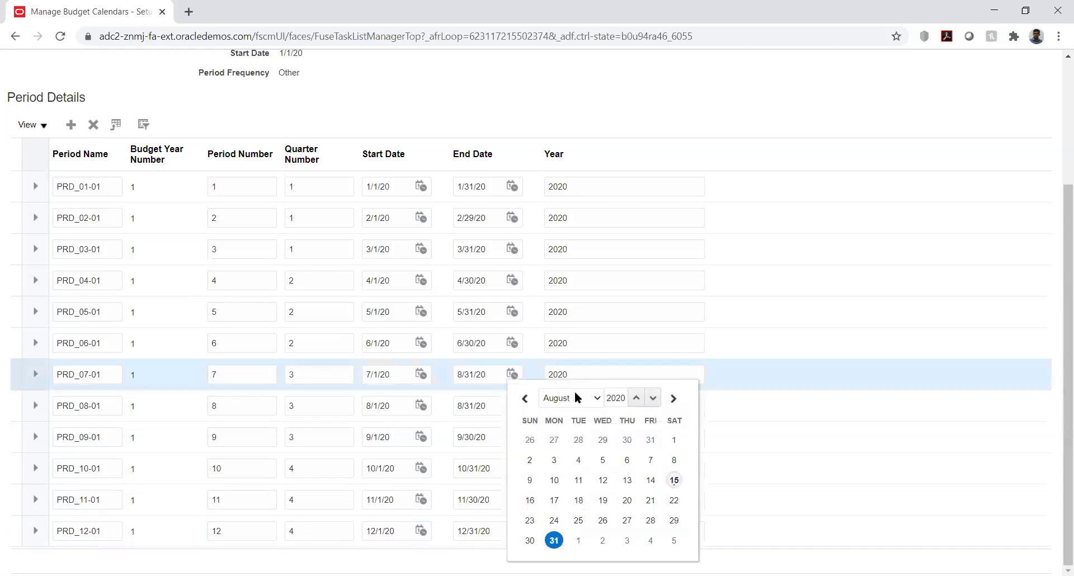
pyautogui.click(574, 397)
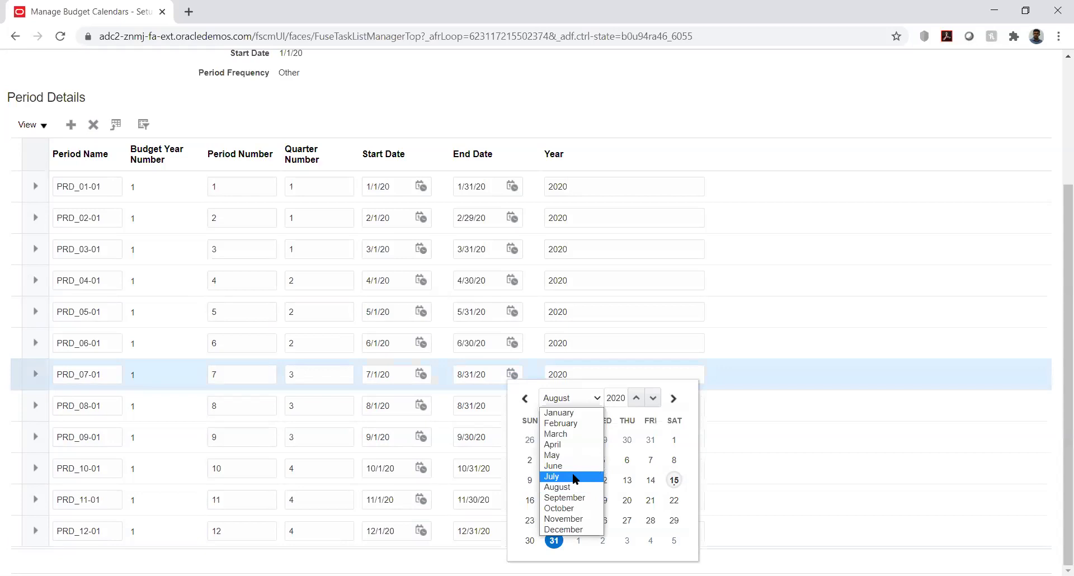
pyautogui.click(574, 477)
pyautogui.click(627, 520)
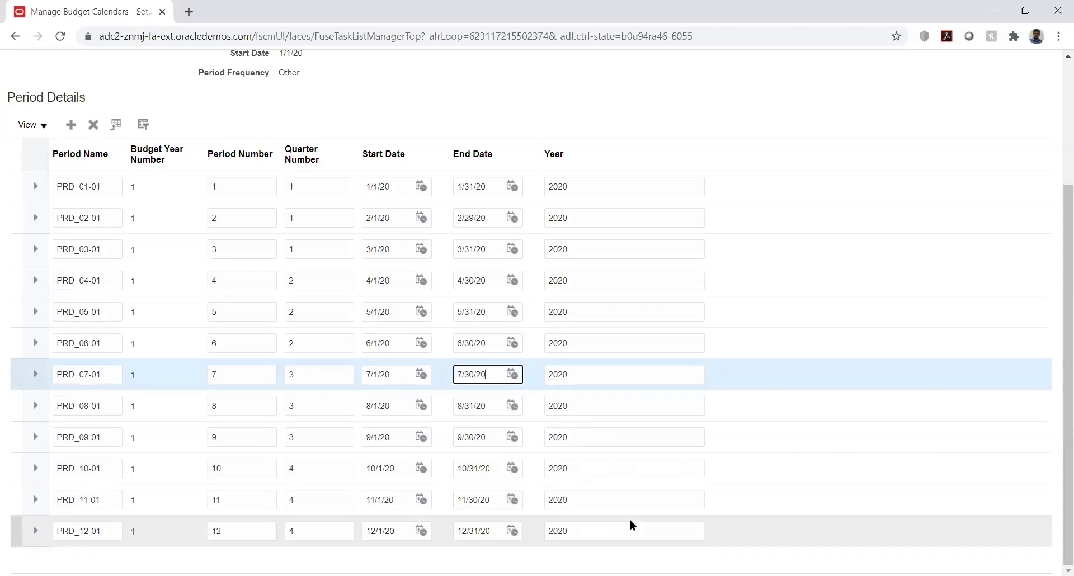
pyautogui.click(513, 374)
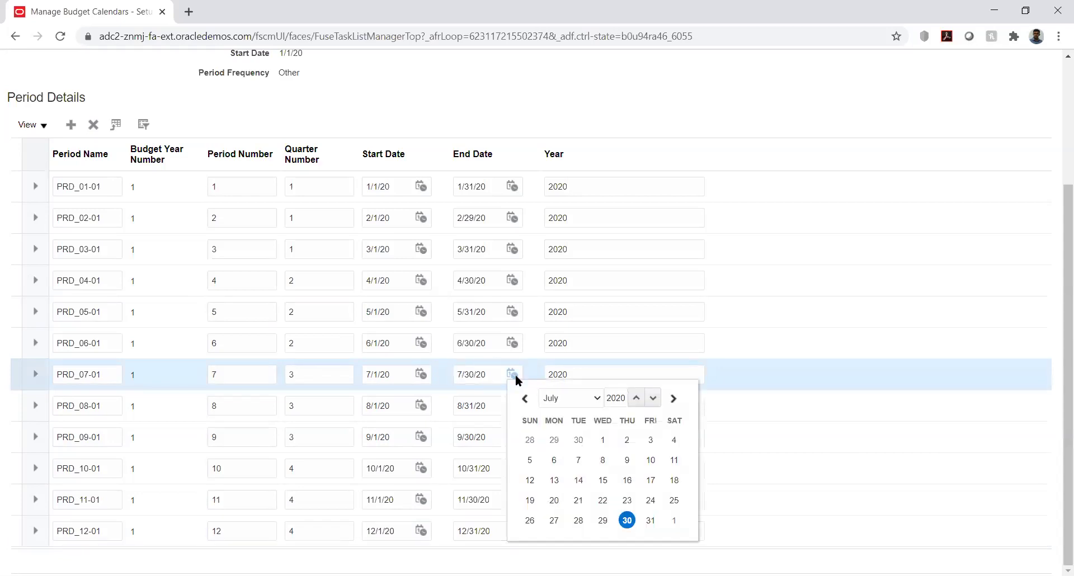
pyautogui.click(651, 522)
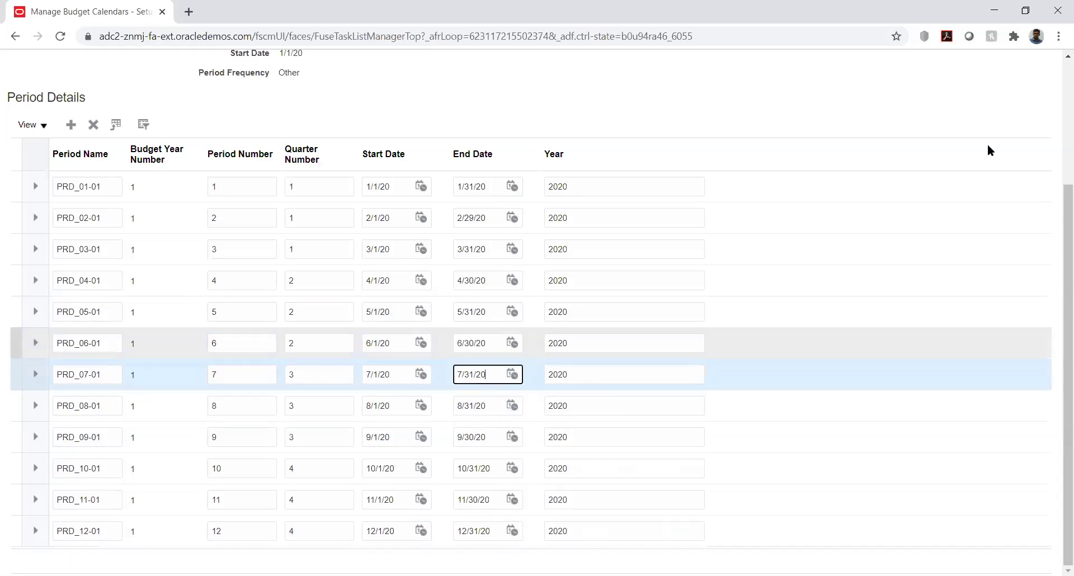
# Save the KK_Bud_Cal budget calendar with the corrected period.
pyautogui.click(1051, 111)
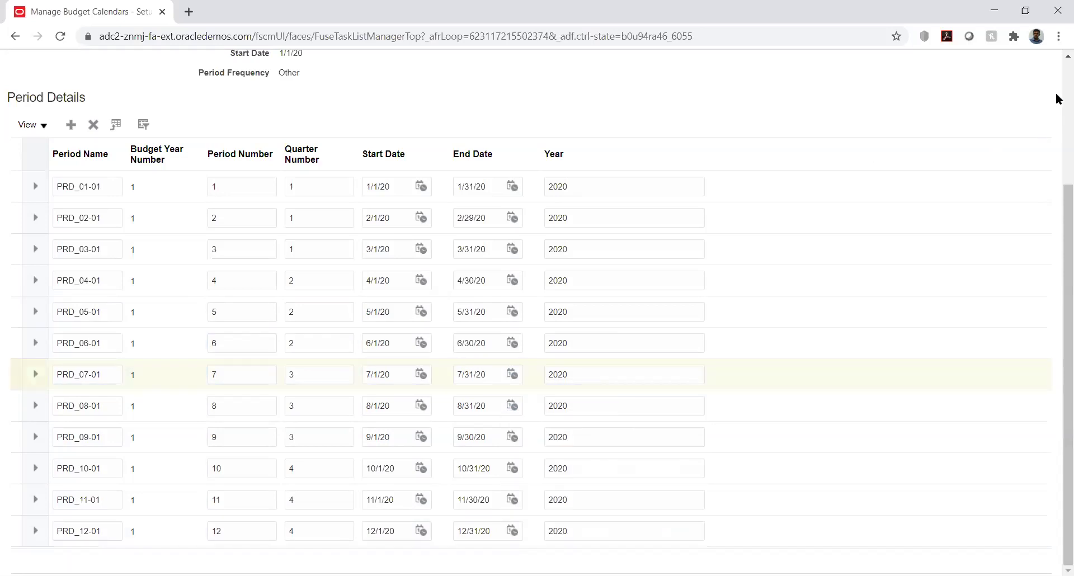
pyautogui.scroll(3, 1057, 99)
pyautogui.click(912, 103)
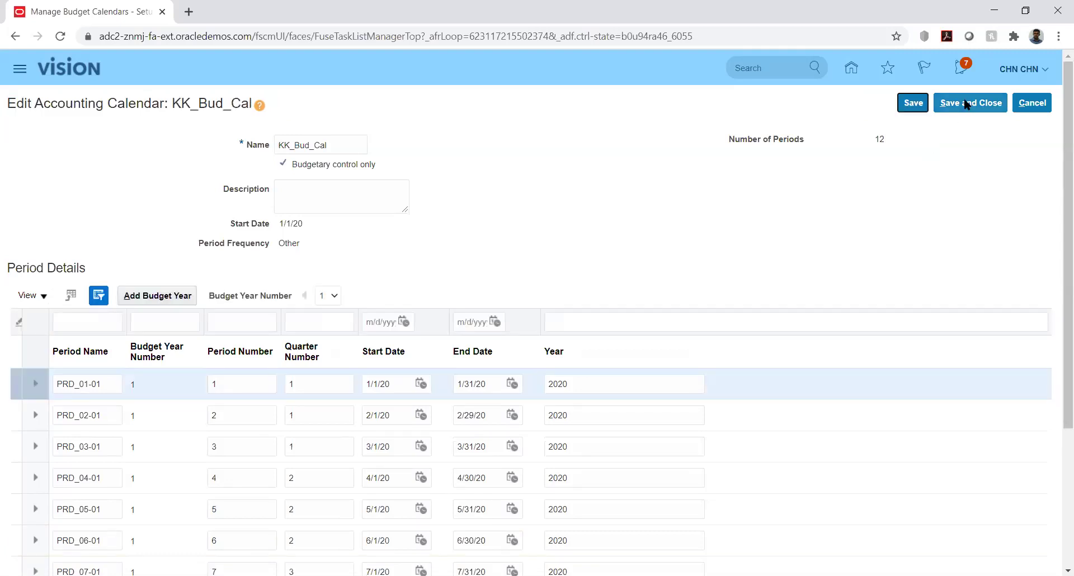
# Save and close KK_Bud_Cal, finish Manage Accounting Calendars, and go to Manage Control Budgets.
pyautogui.click(966, 105)
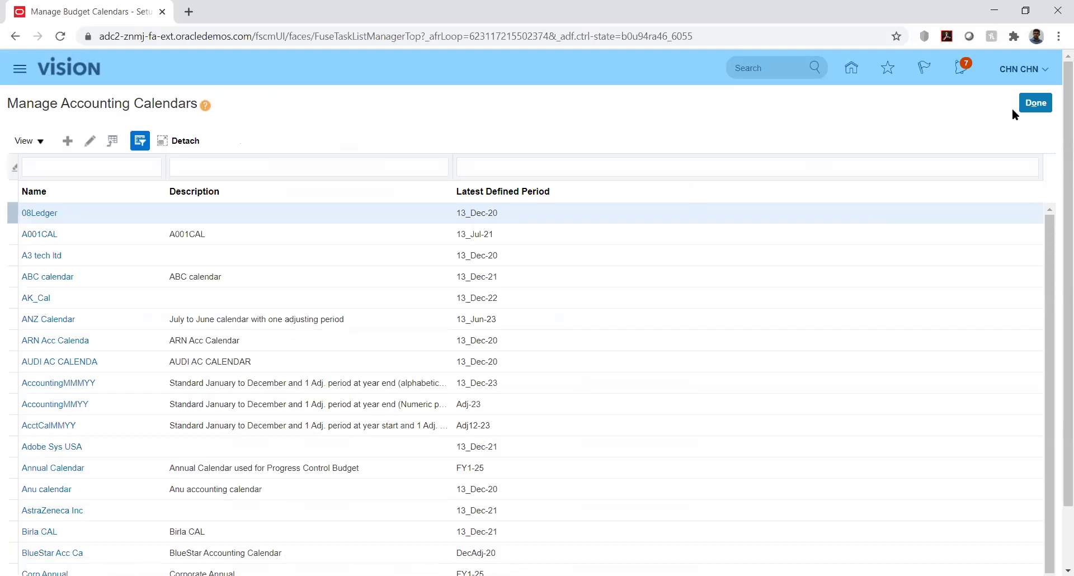
pyautogui.click(1028, 105)
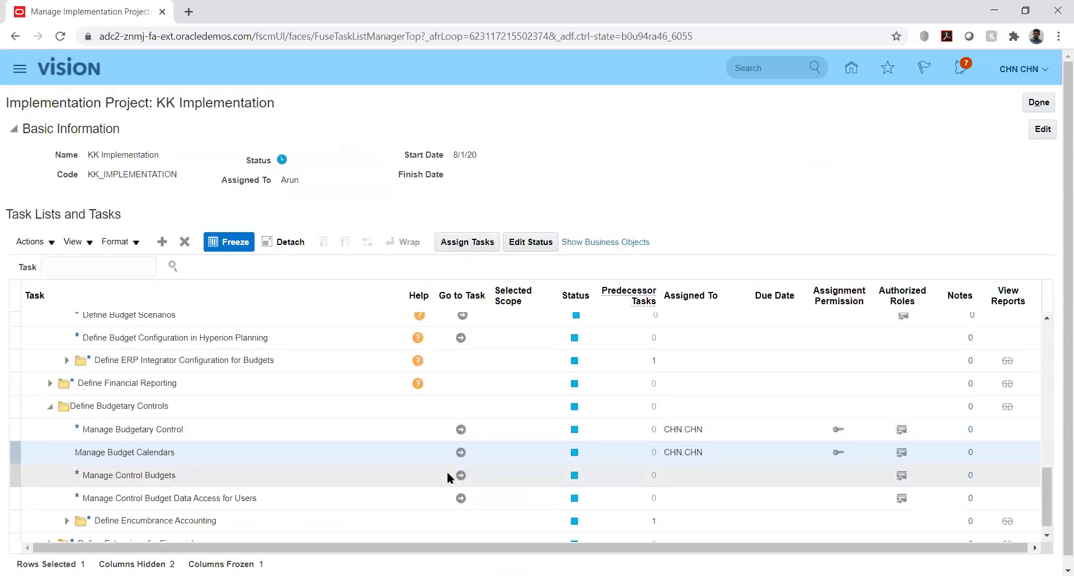
pyautogui.click(460, 475)
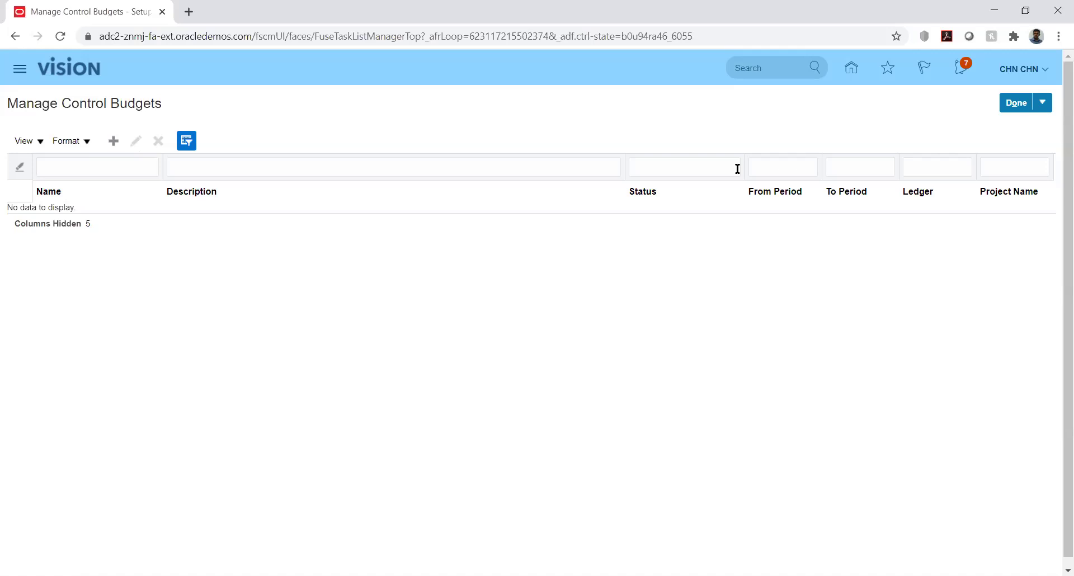
# Create a new control budget named KK_Budget.
pyautogui.click(114, 142)
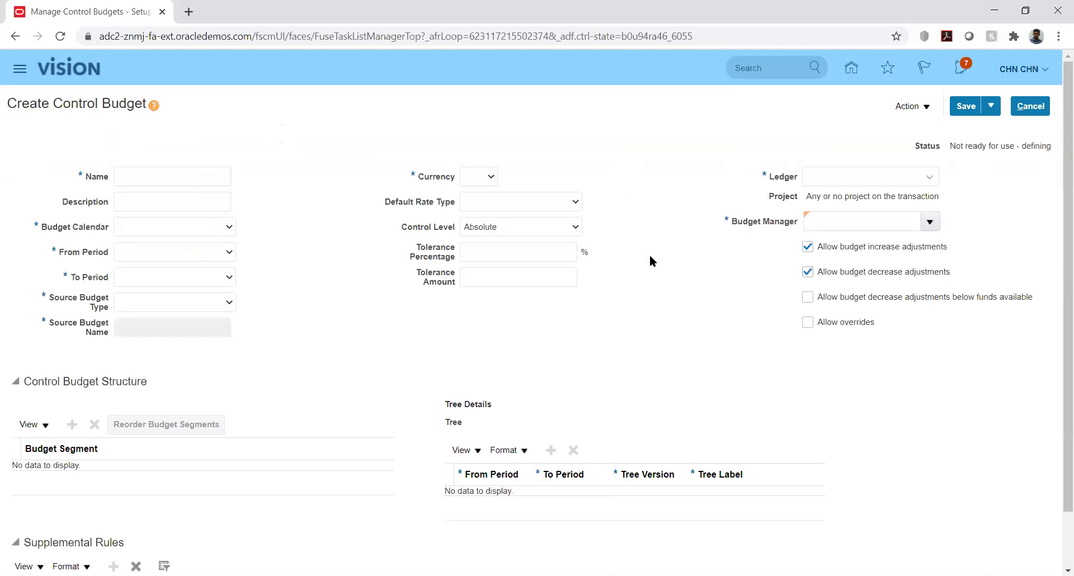
pyautogui.moveTo(1057, 243); pyautogui.dragTo(1056, 364)
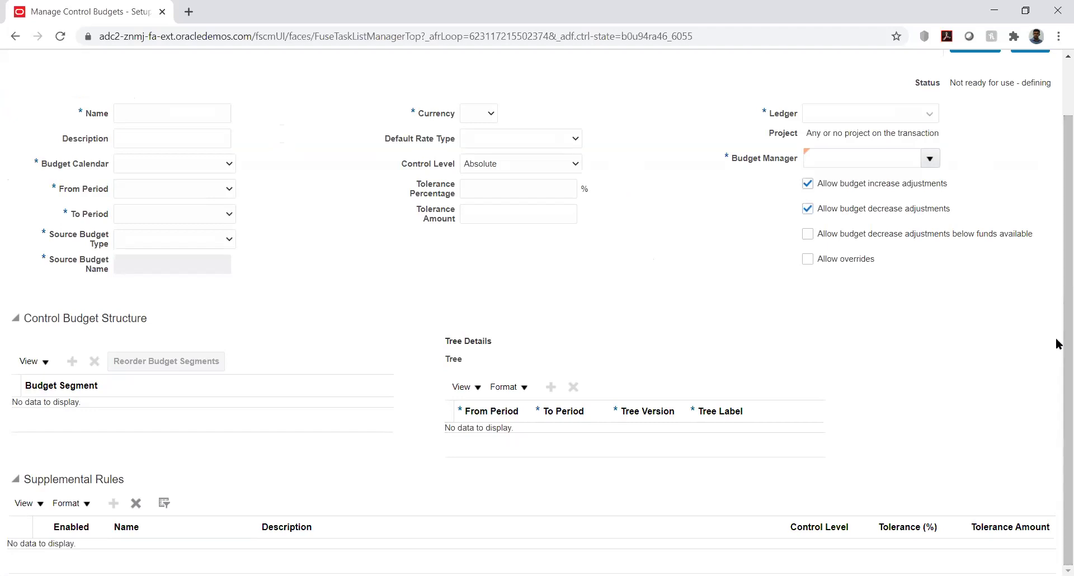
pyautogui.moveTo(1057, 335); pyautogui.dragTo(1057, 211)
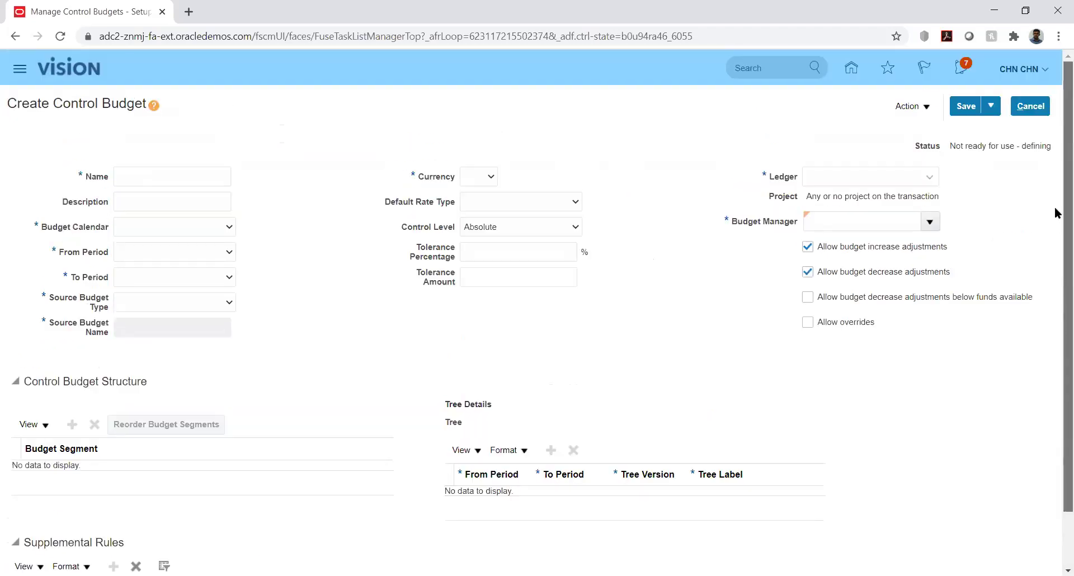
pyautogui.click(155, 177)
pyautogui.write('KK')
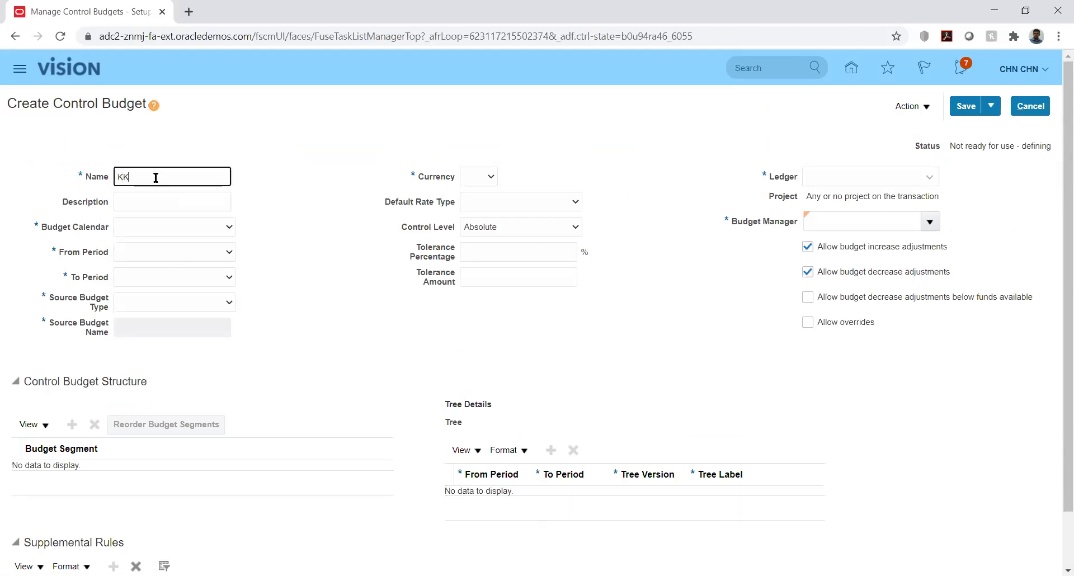
pyautogui.write('_Budget')
pyautogui.press('Tab')
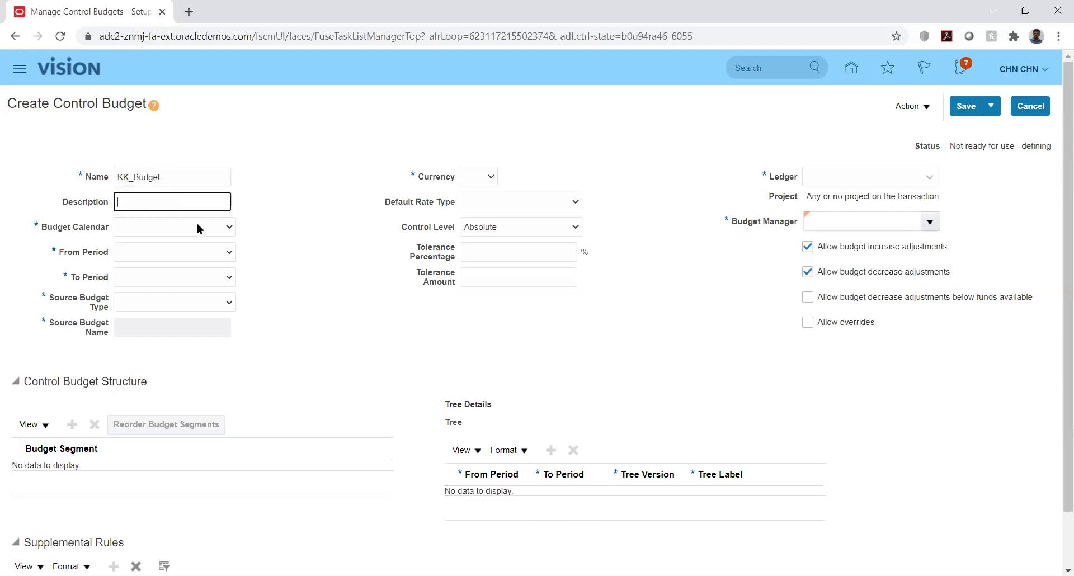
# Choose budget calendar KK_Bud_Cal with periods PRD_01-01 through PRD_12-01.
pyautogui.click(222, 228)
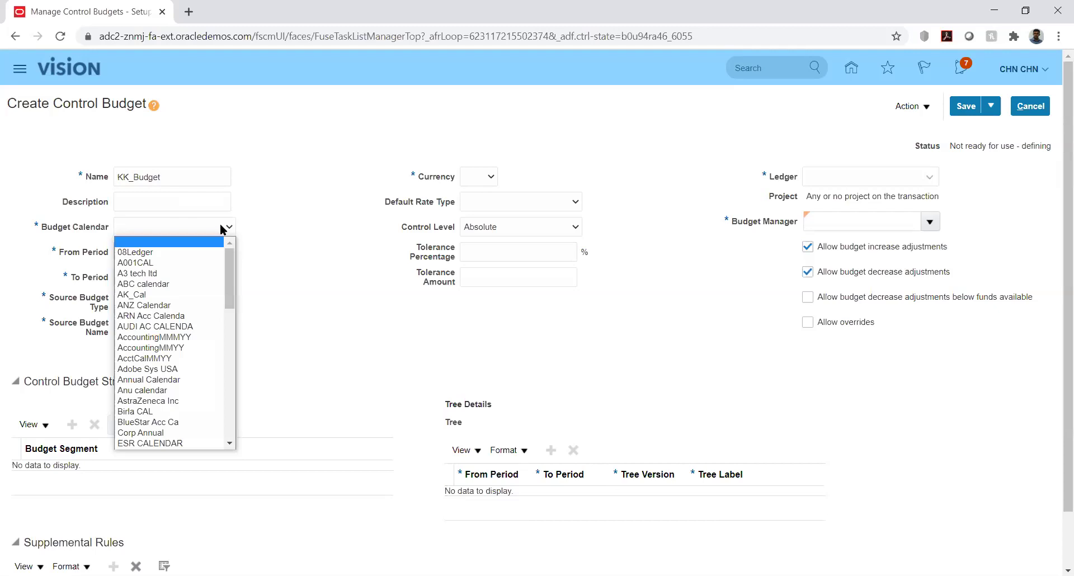
pyautogui.press('k')
pyautogui.press('k')
pyautogui.press('k')
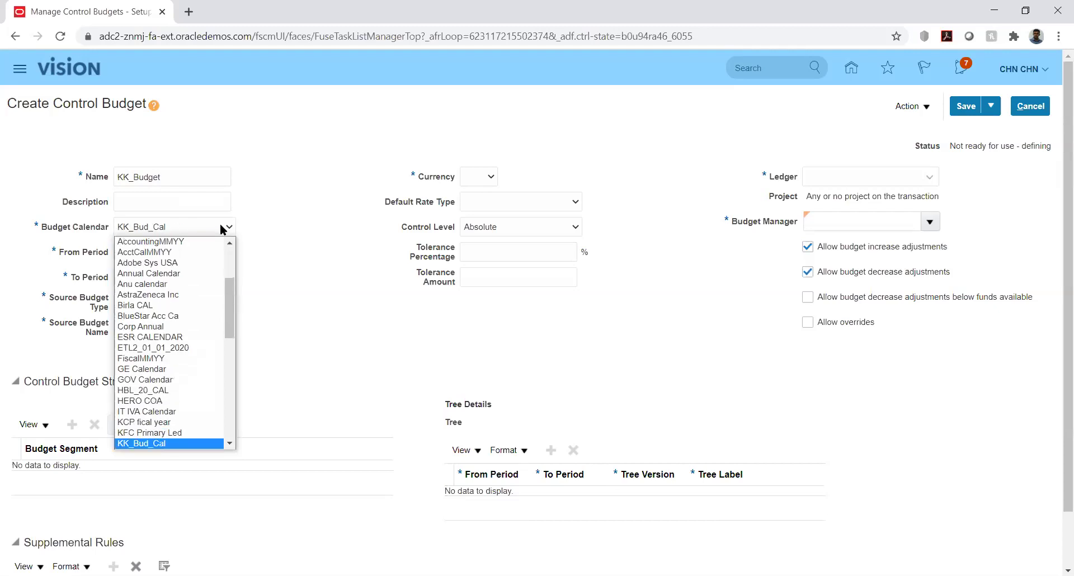
pyautogui.press('Return')
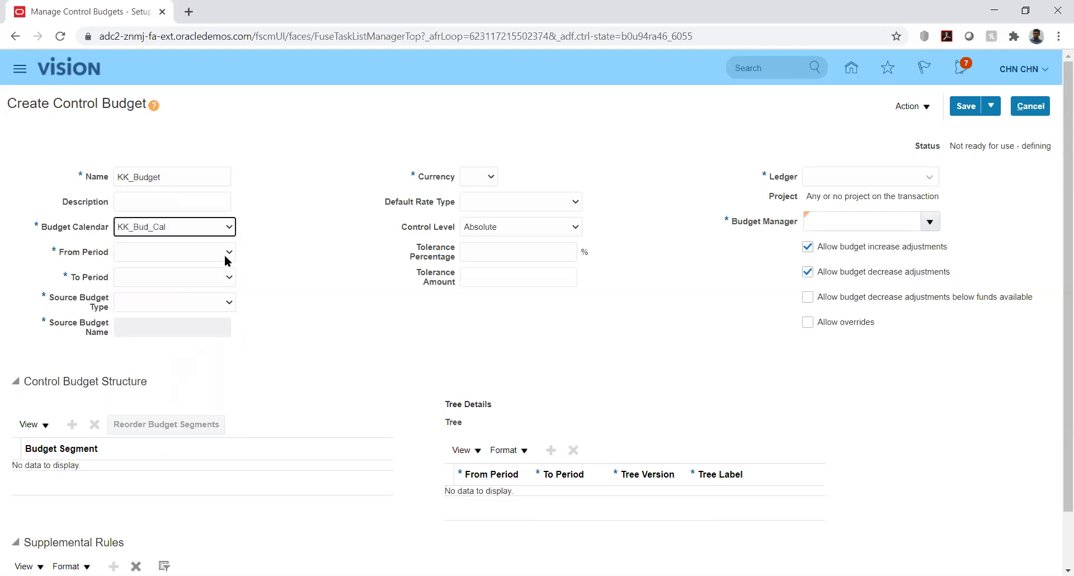
pyautogui.click(223, 252)
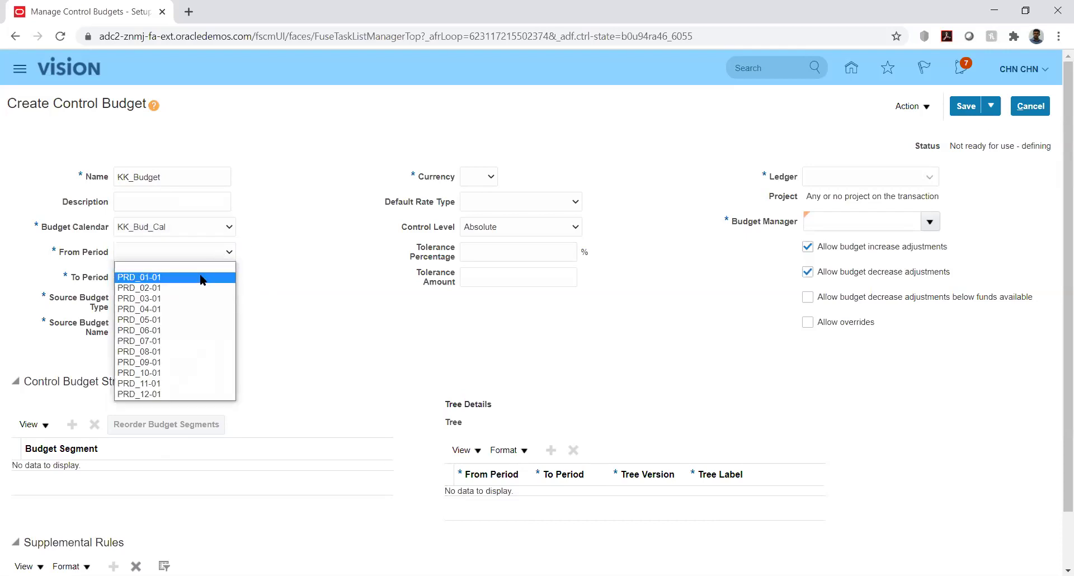
pyautogui.click(227, 277)
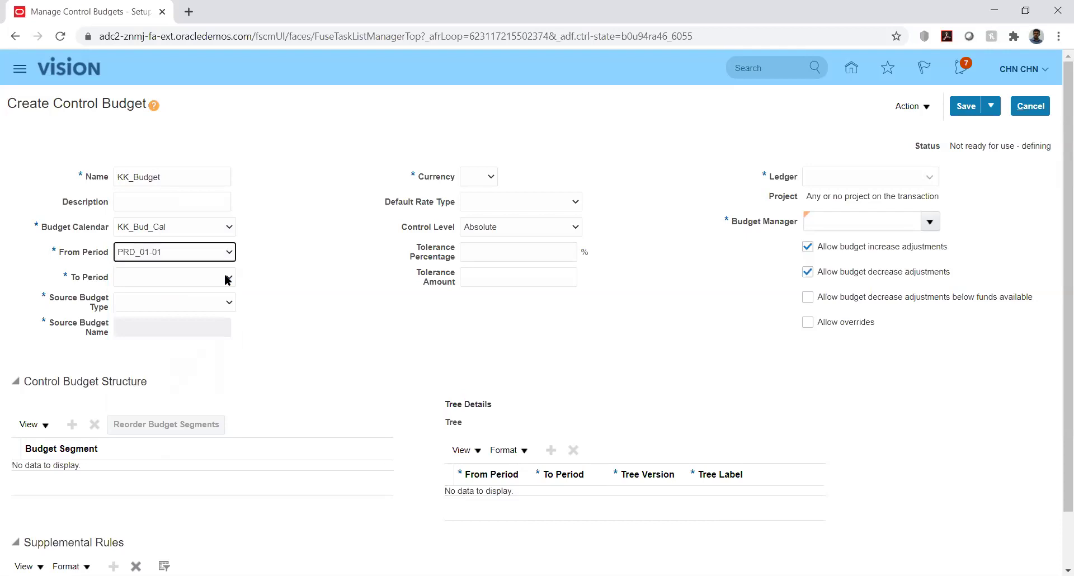
pyautogui.click(227, 278)
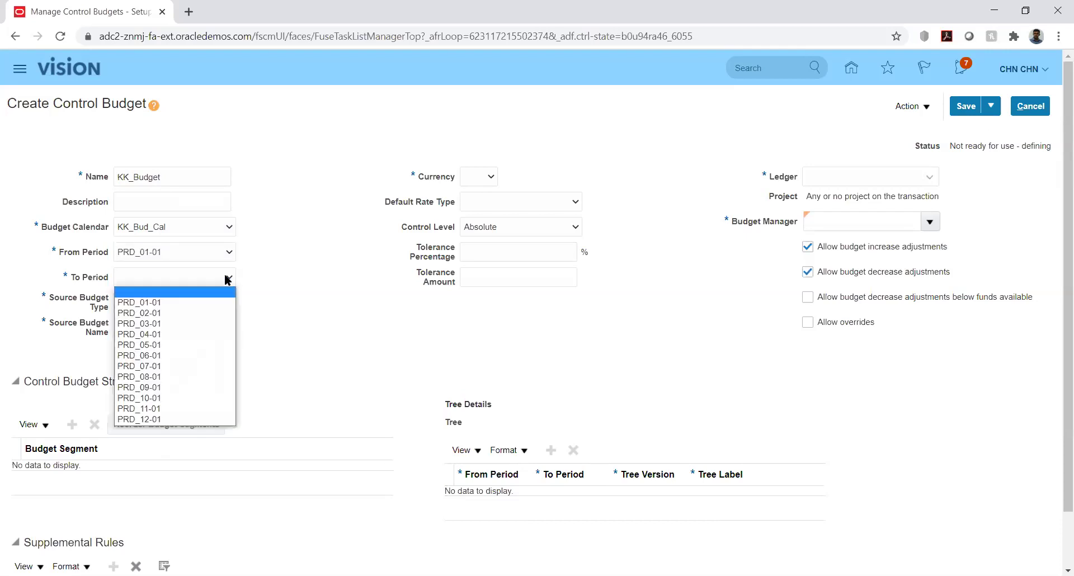
pyautogui.click(174, 419)
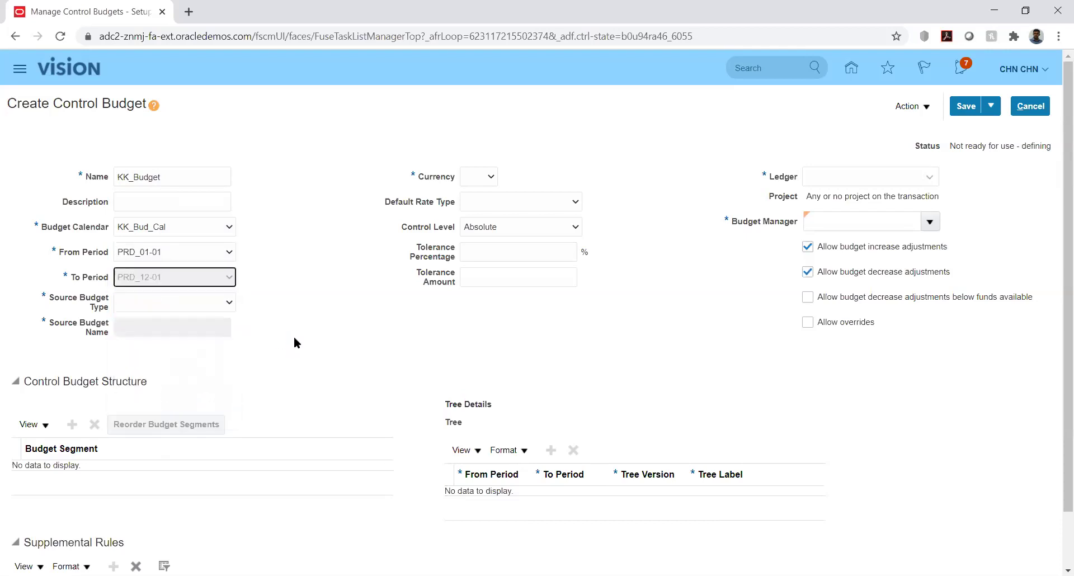
pyautogui.click(222, 304)
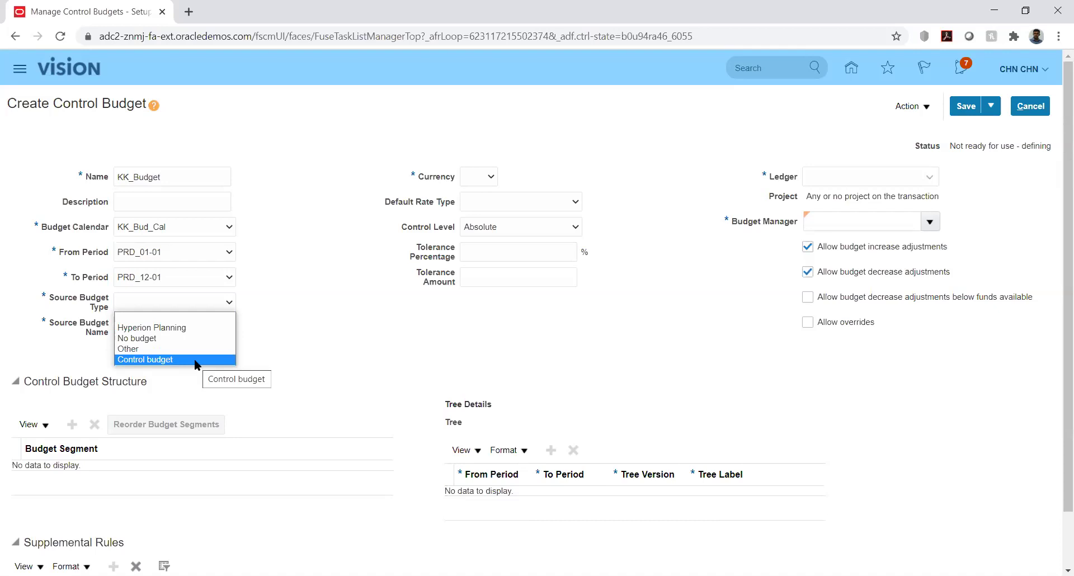
# Set KK_Budget's source budget type to Control budget, replacing the initial Hyperion Planning choice.
pyautogui.click(195, 330)
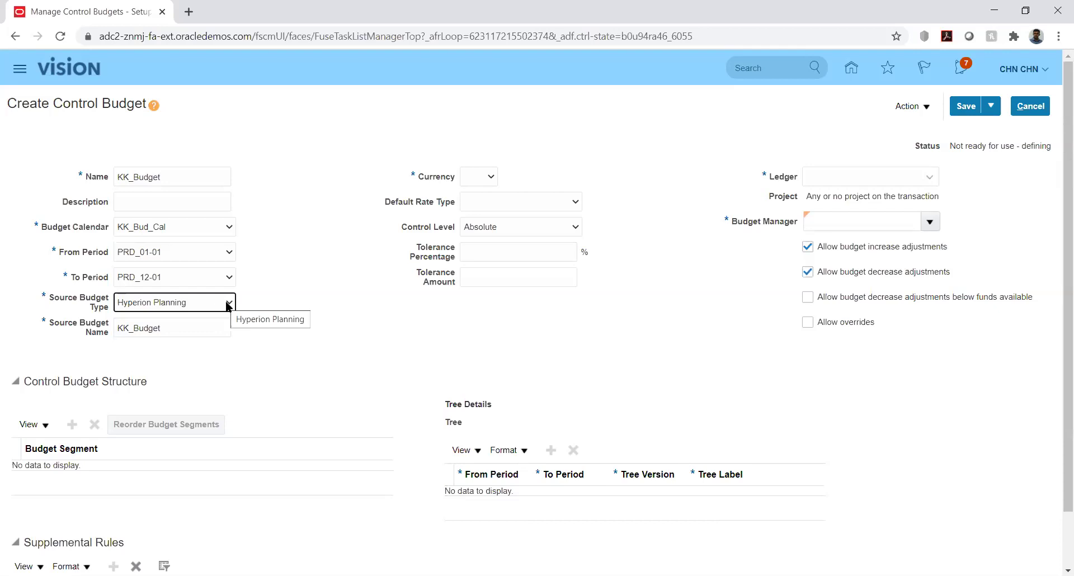
pyautogui.click(228, 304)
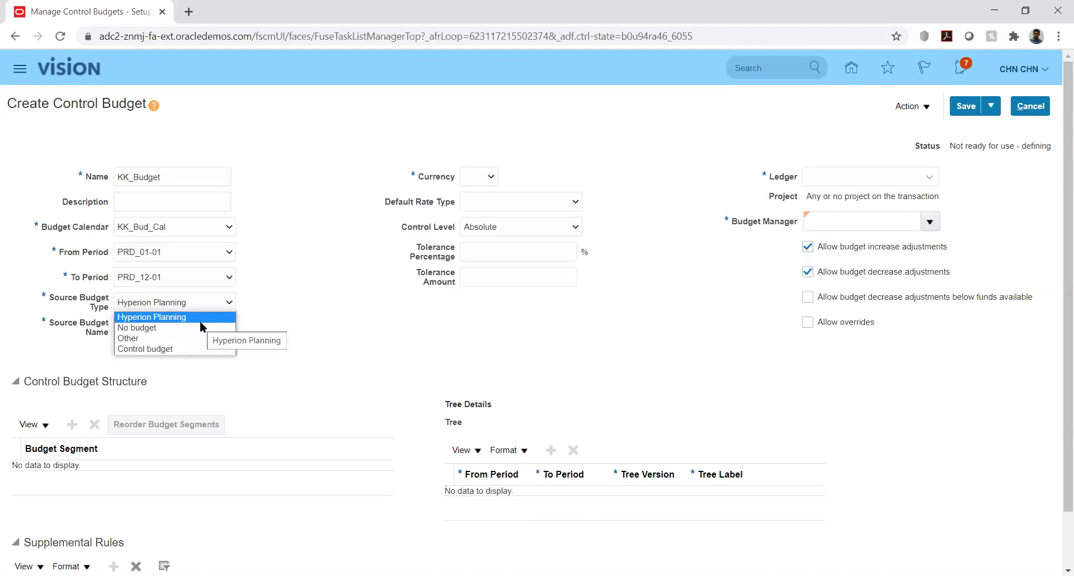
pyautogui.click(172, 349)
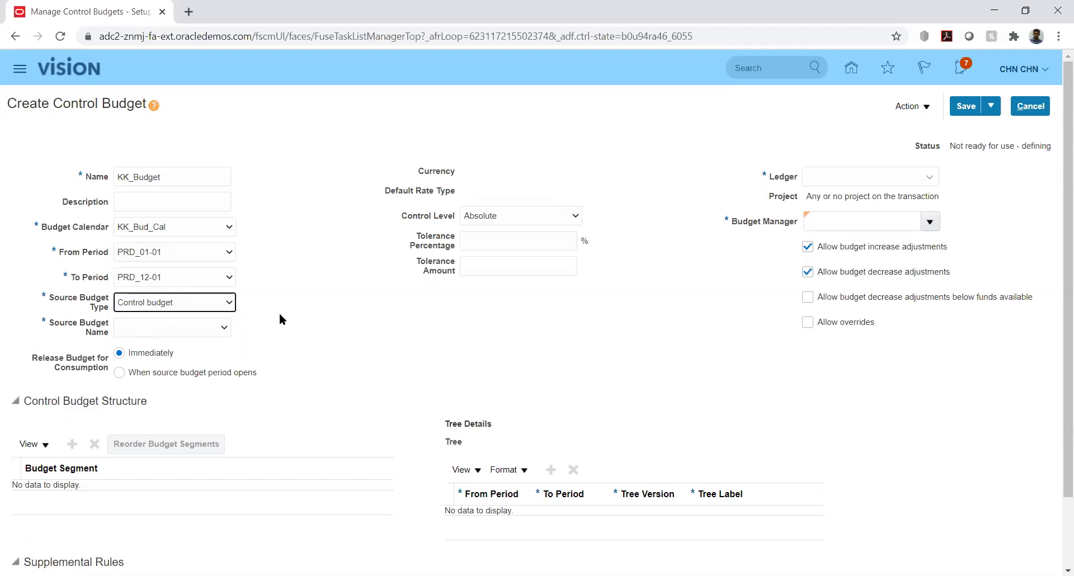
# Switch the source budget type from Control budget to Other, raising the dependent-values warning.
pyautogui.click(223, 305)
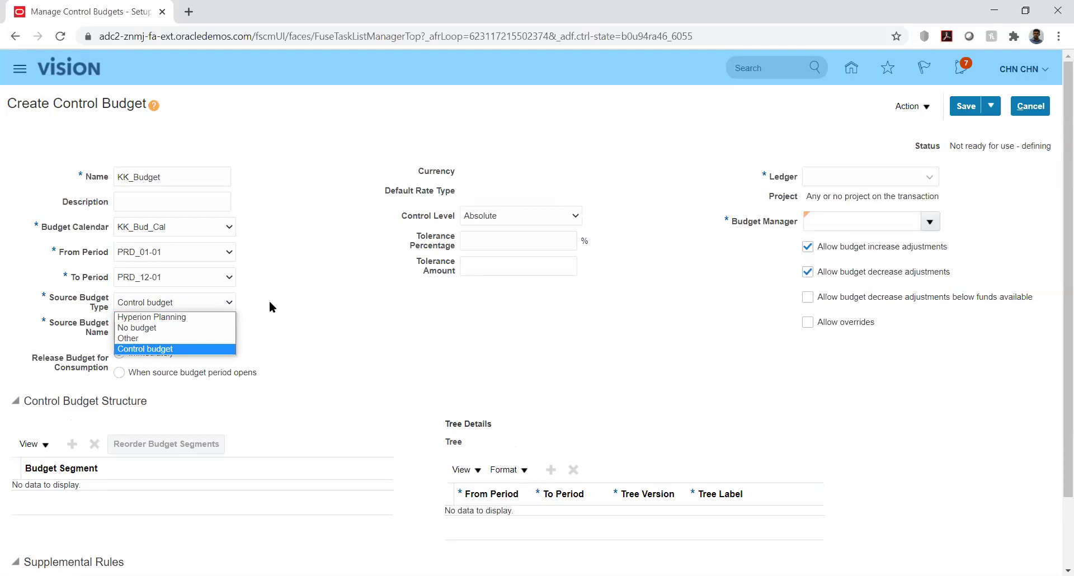
pyautogui.click(270, 306)
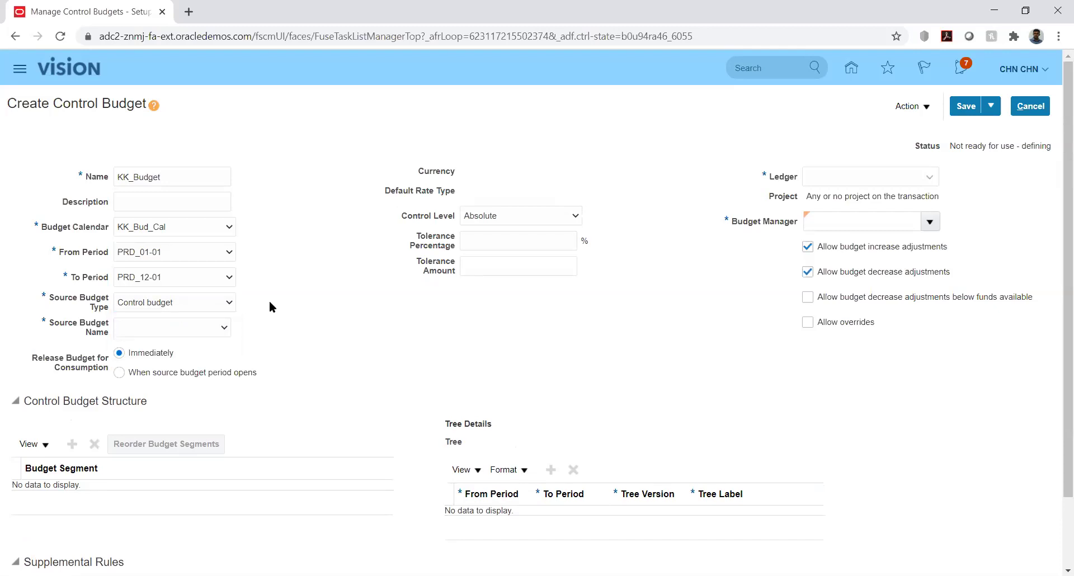
pyautogui.click(219, 307)
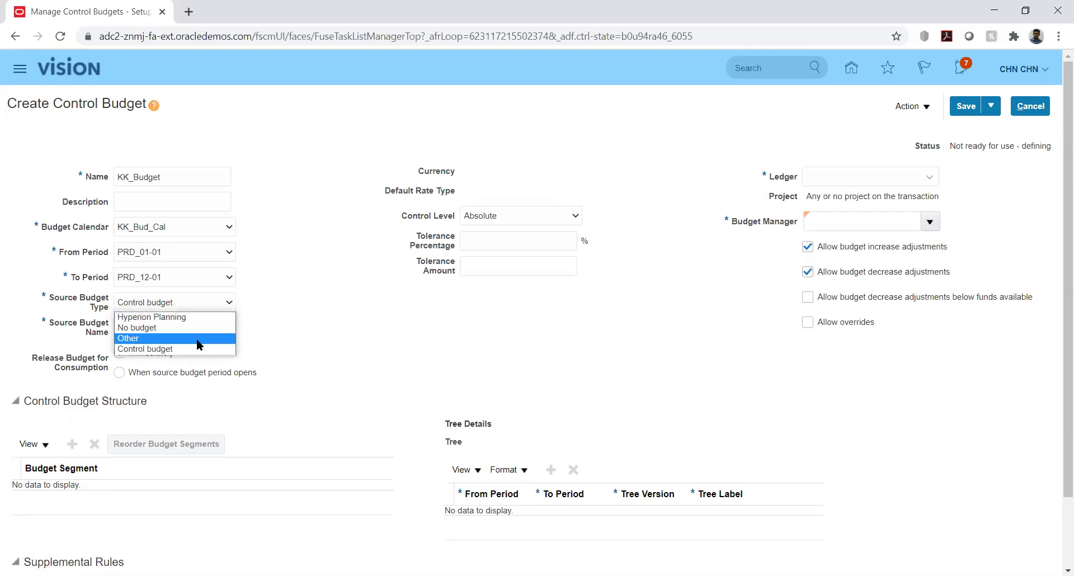
pyautogui.click(284, 344)
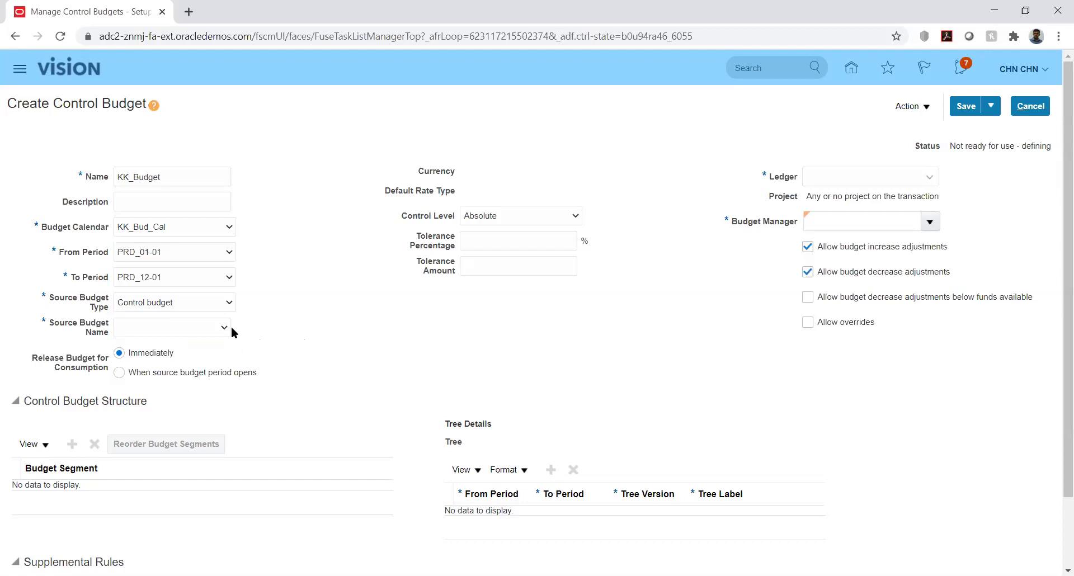
pyautogui.click(213, 333)
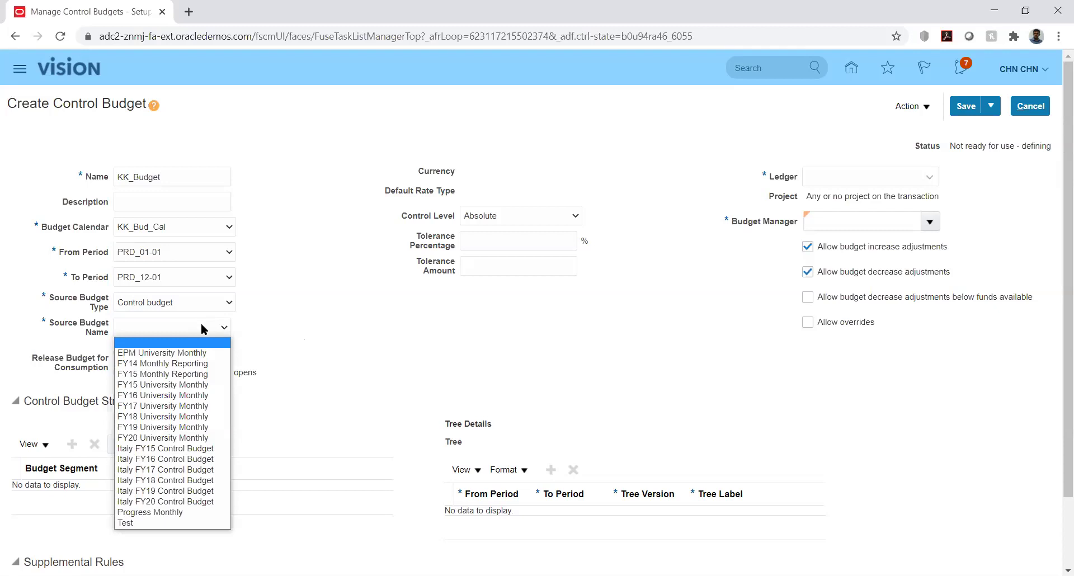
pyautogui.click(255, 316)
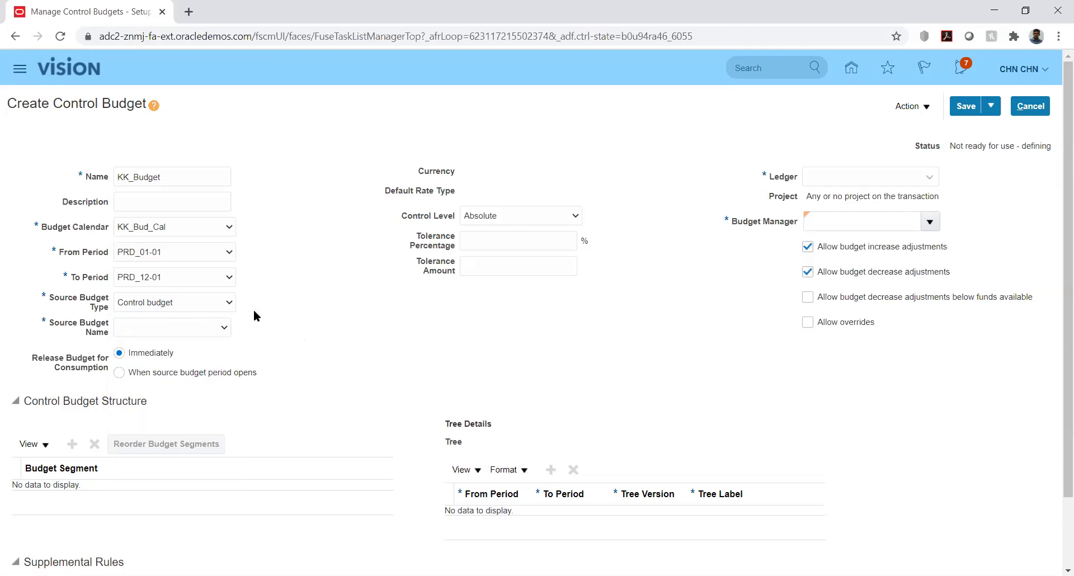
pyautogui.click(212, 298)
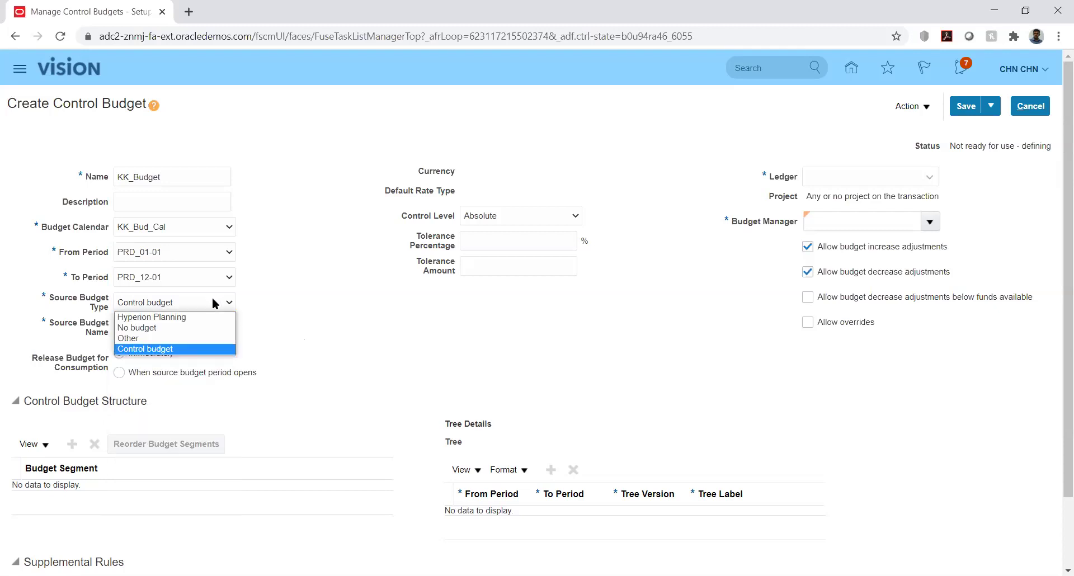
pyautogui.click(190, 340)
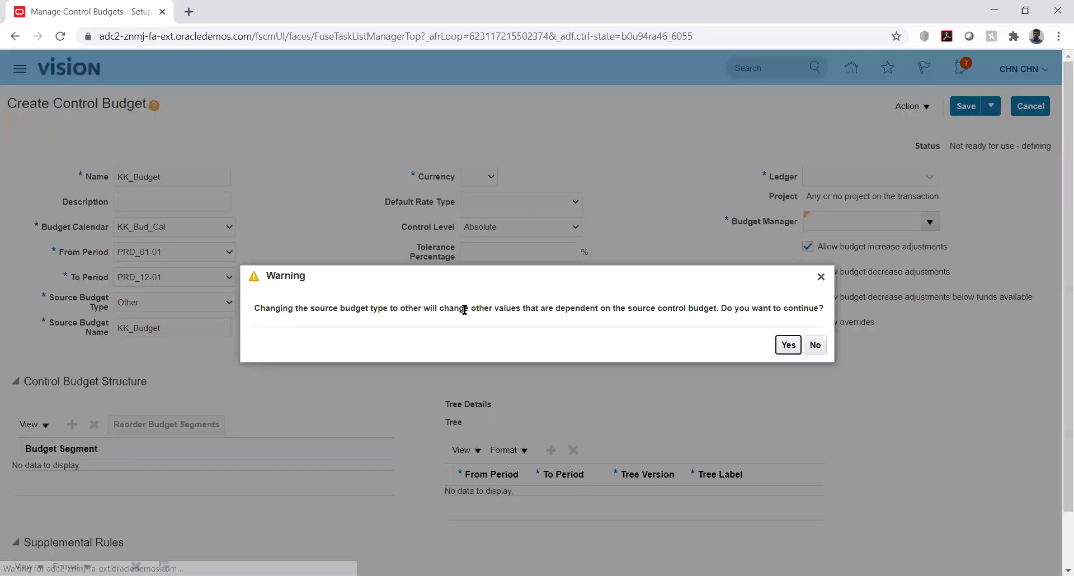
# Confirm the change to source type Other and set the currency to USD - US Dollar.
pyautogui.click(787, 344)
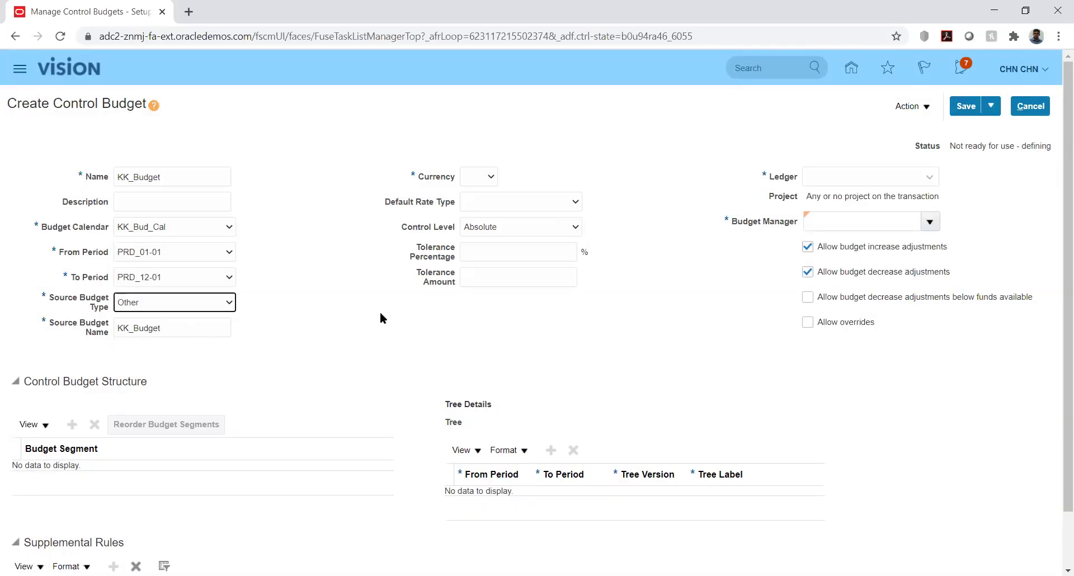
pyautogui.click(334, 295)
pyautogui.click(476, 177)
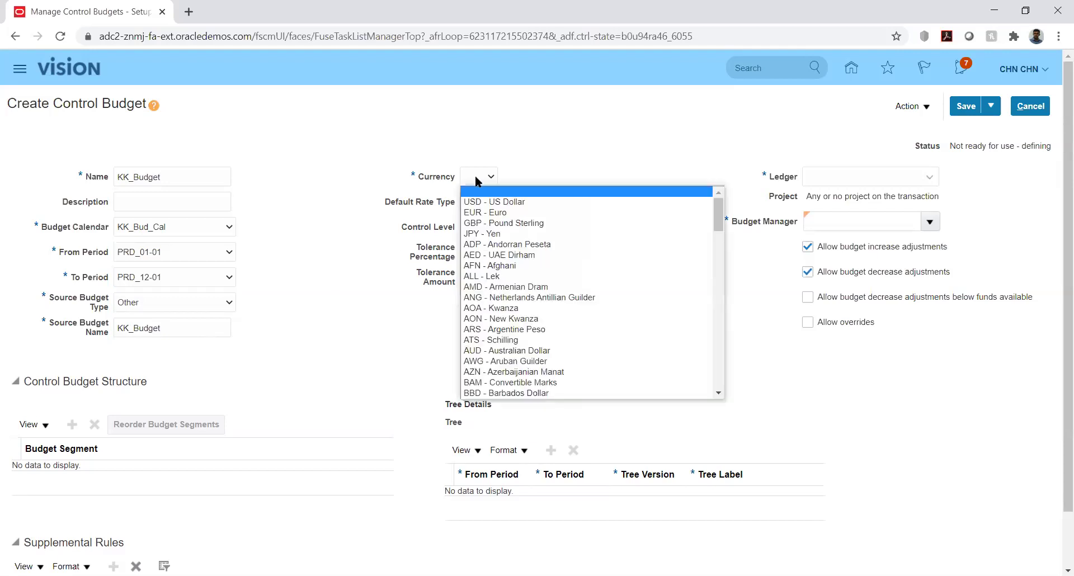
pyautogui.click(477, 202)
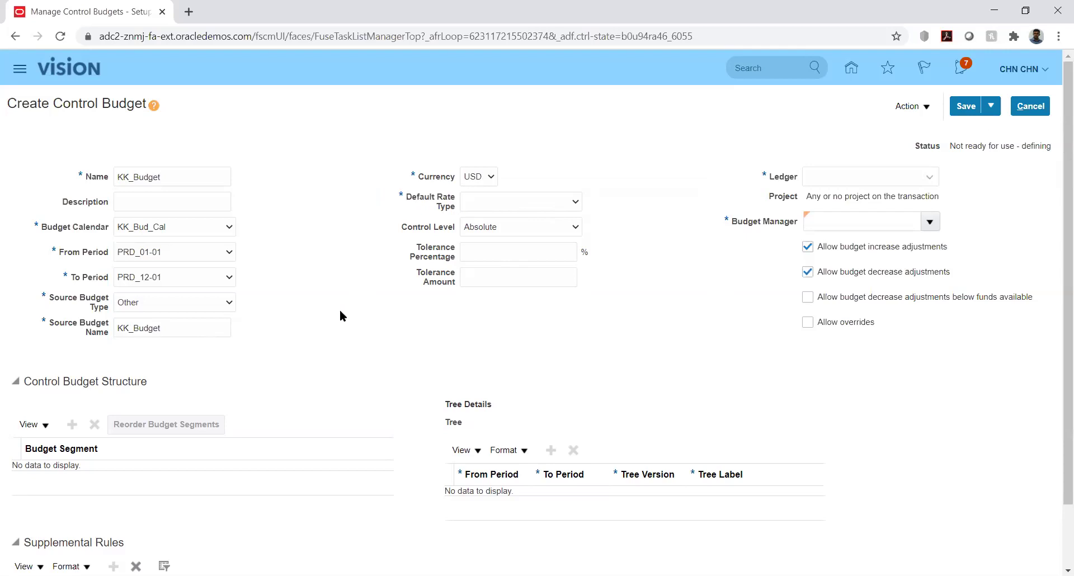
# Keep Other as the source budget type and set the default rate type to Corporate.
pyautogui.click(201, 306)
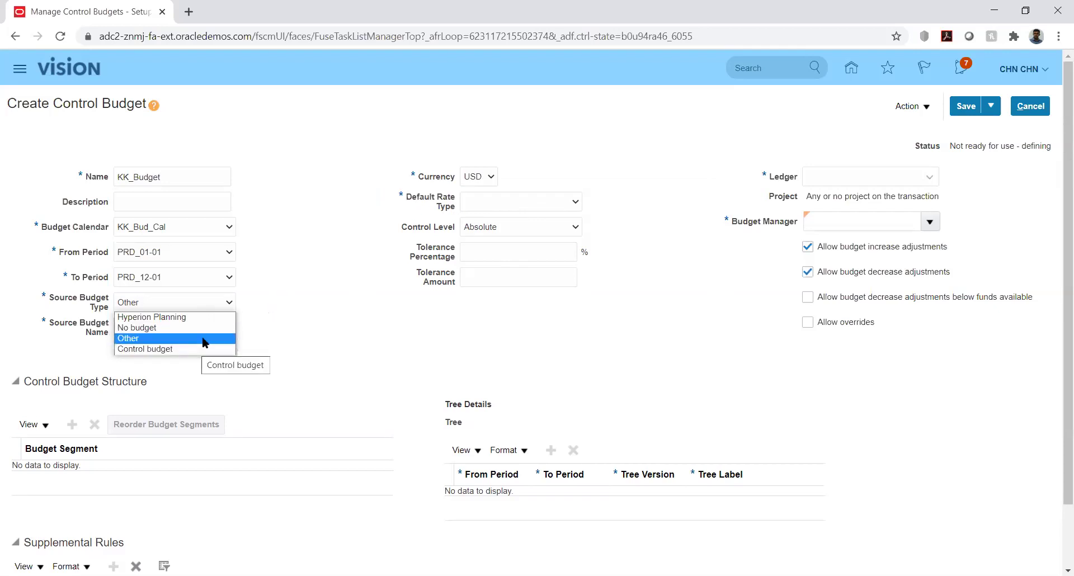
pyautogui.click(329, 254)
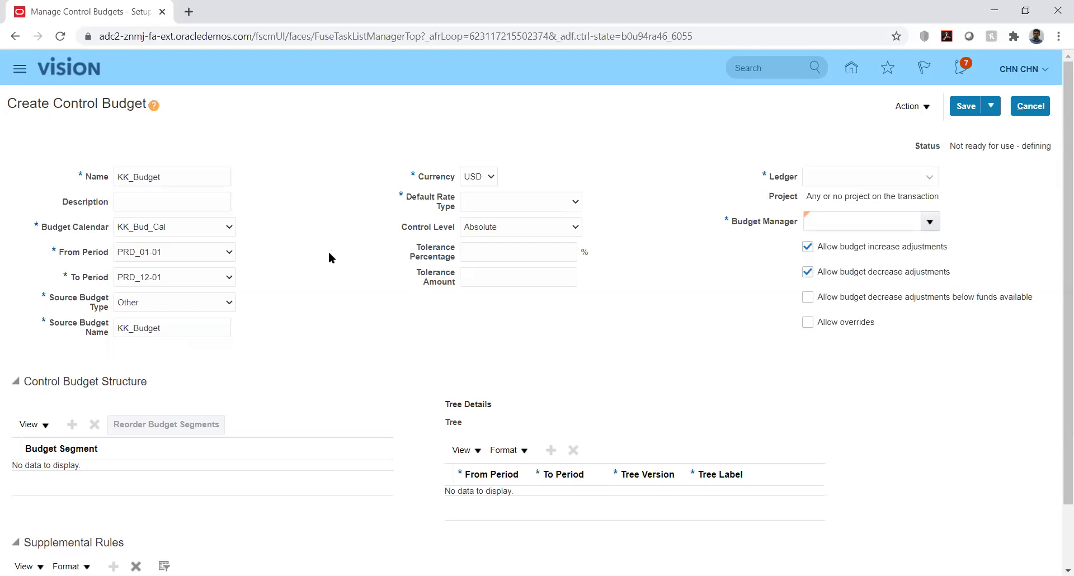
pyautogui.click(529, 202)
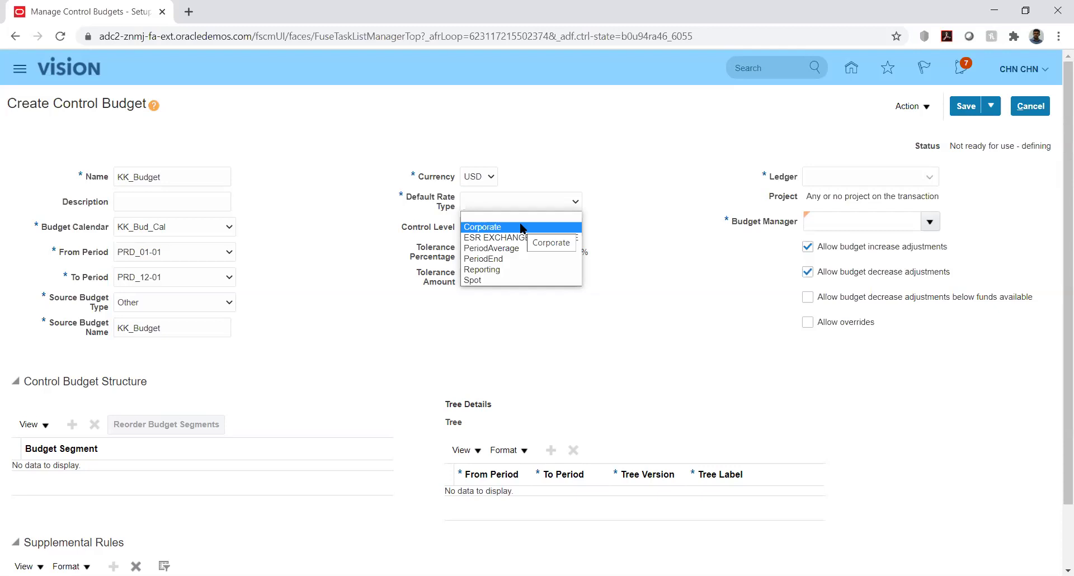
pyautogui.click(520, 227)
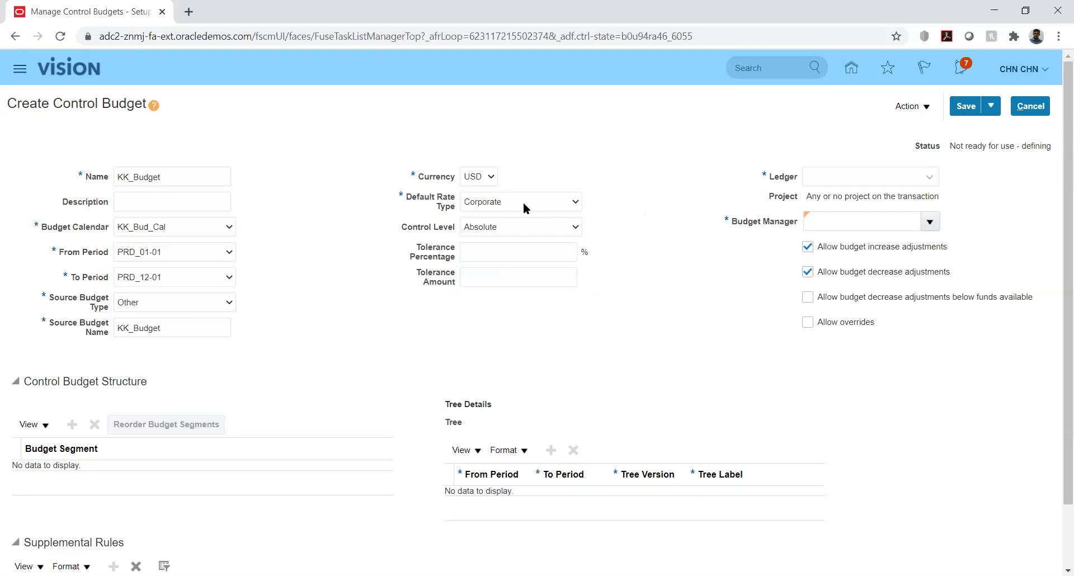
pyautogui.click(558, 227)
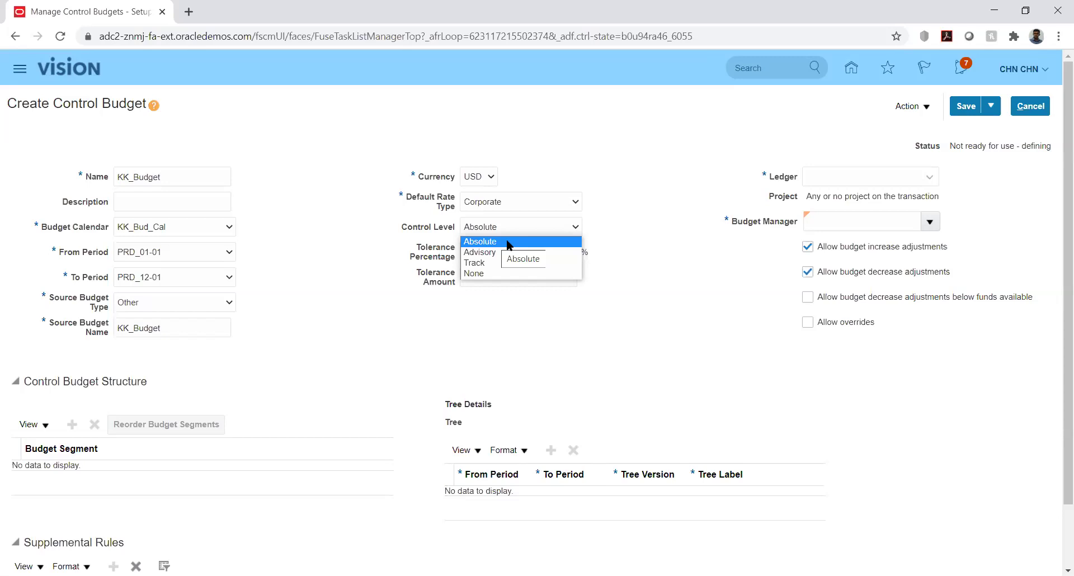
# Leave the control level at Absolute and bring up the Ledger list.
pyautogui.click(508, 243)
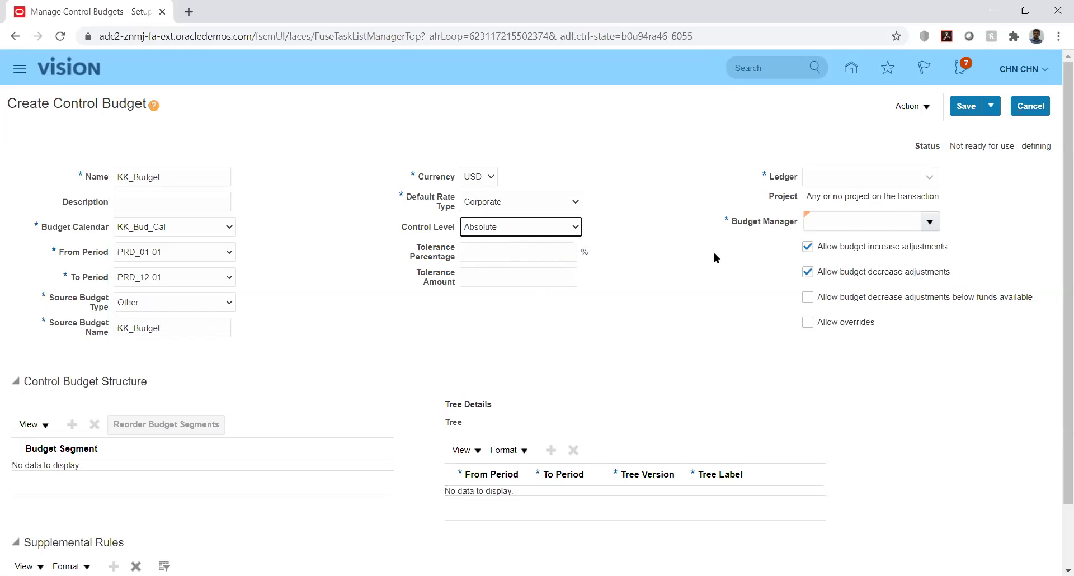
pyautogui.click(927, 180)
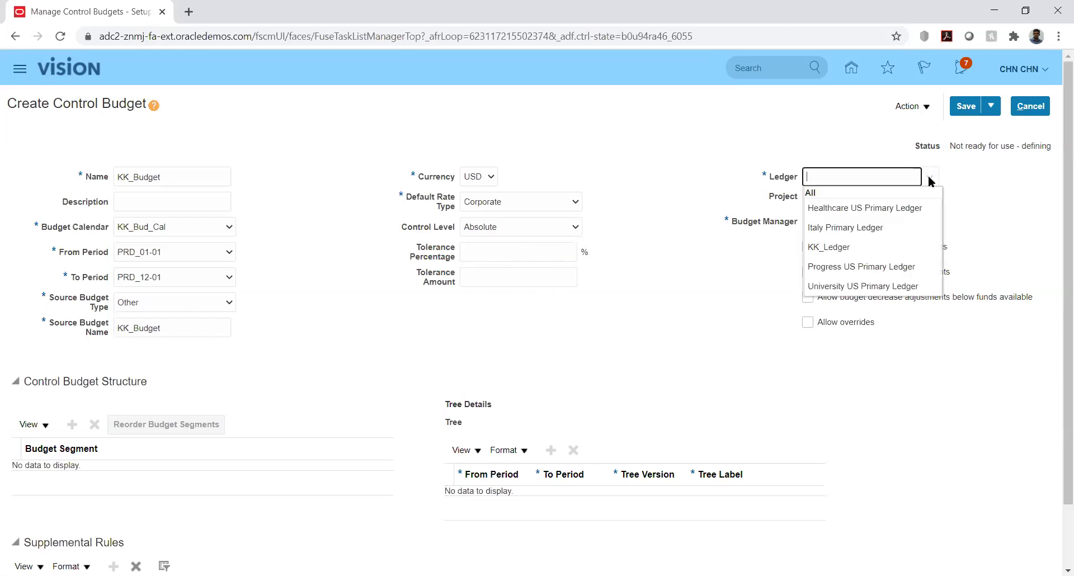
# Assign KK_Ledger as the ledger, keeping the control level at Absolute.
pyautogui.click(837, 247)
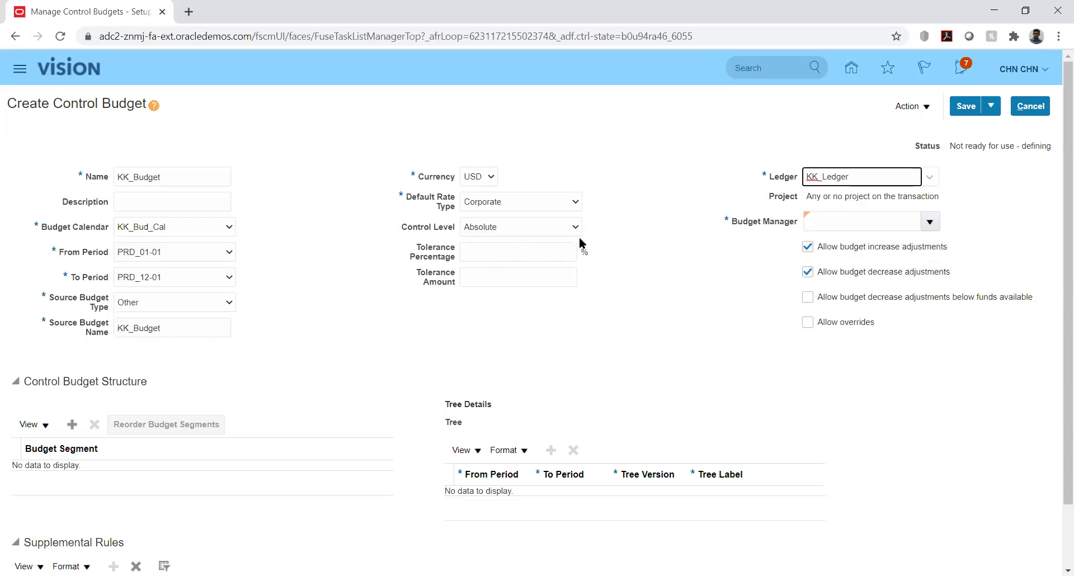
pyautogui.click(566, 226)
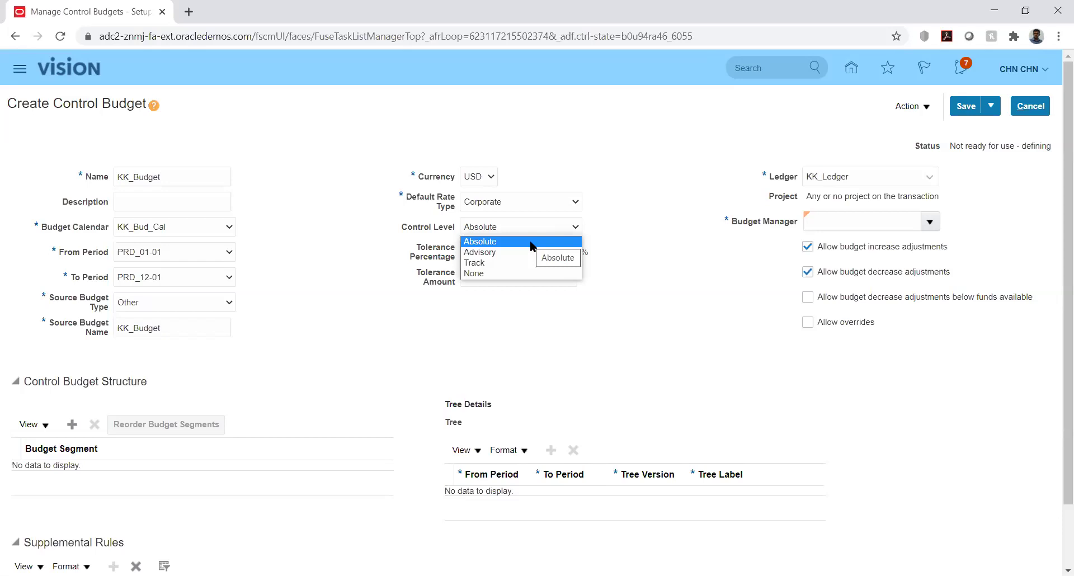
pyautogui.click(532, 241)
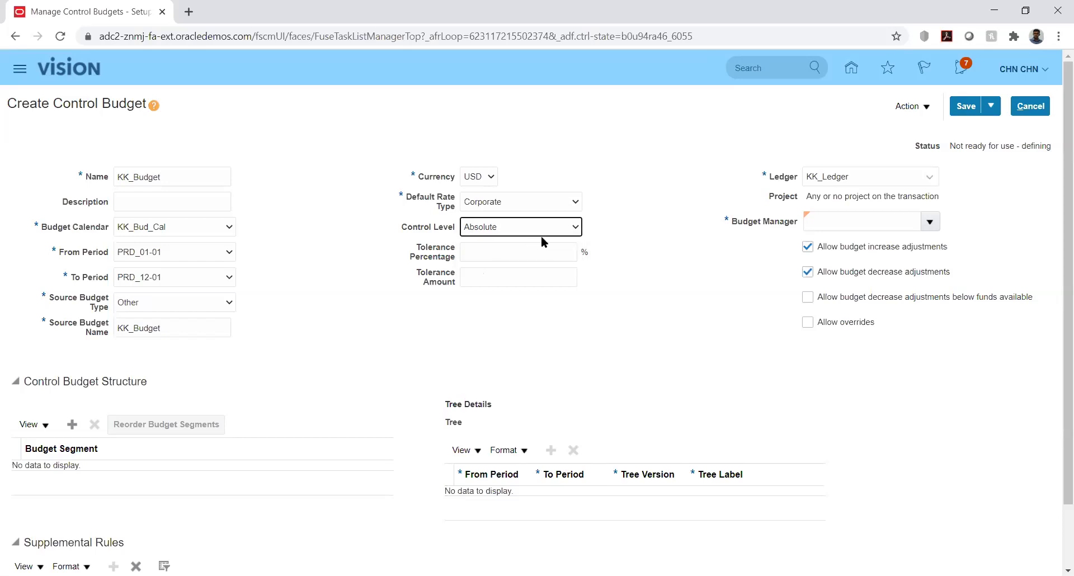
pyautogui.click(650, 210)
pyautogui.click(930, 221)
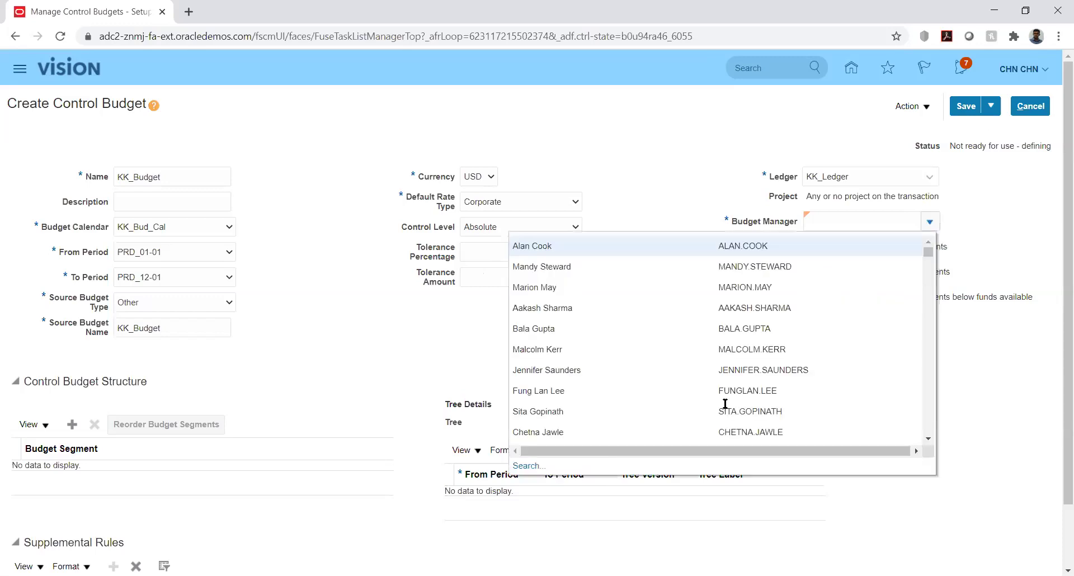
pyautogui.click(526, 465)
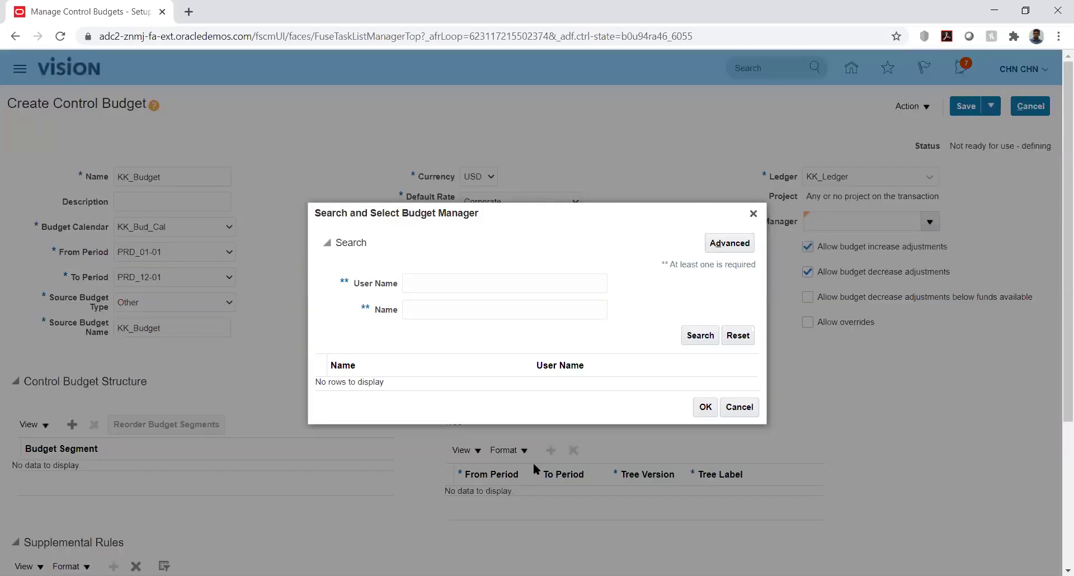
pyautogui.click(465, 284)
pyautogui.write('CHN')
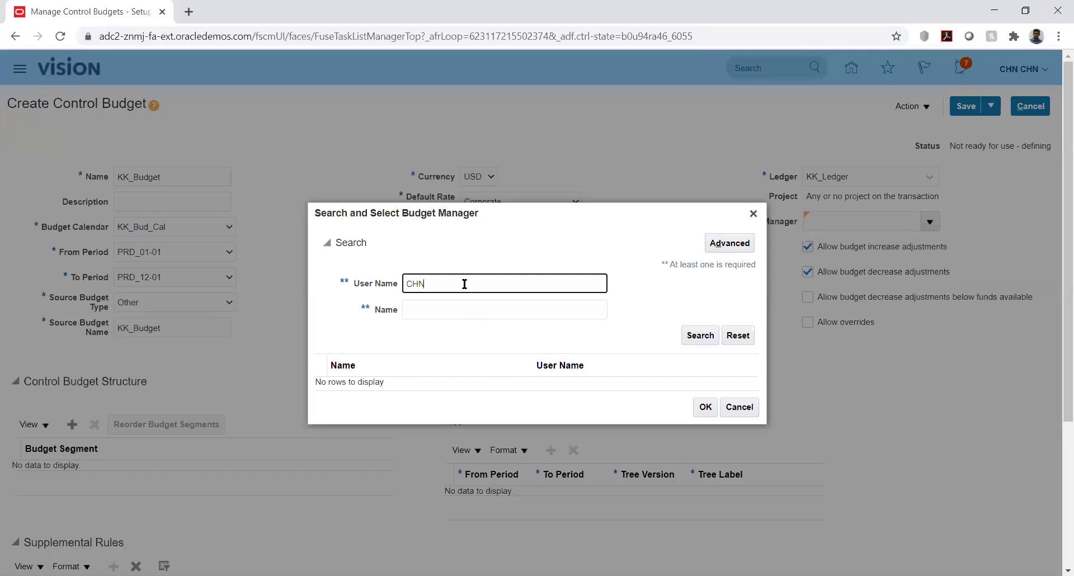
pyautogui.write('.CHN')
pyautogui.click(699, 336)
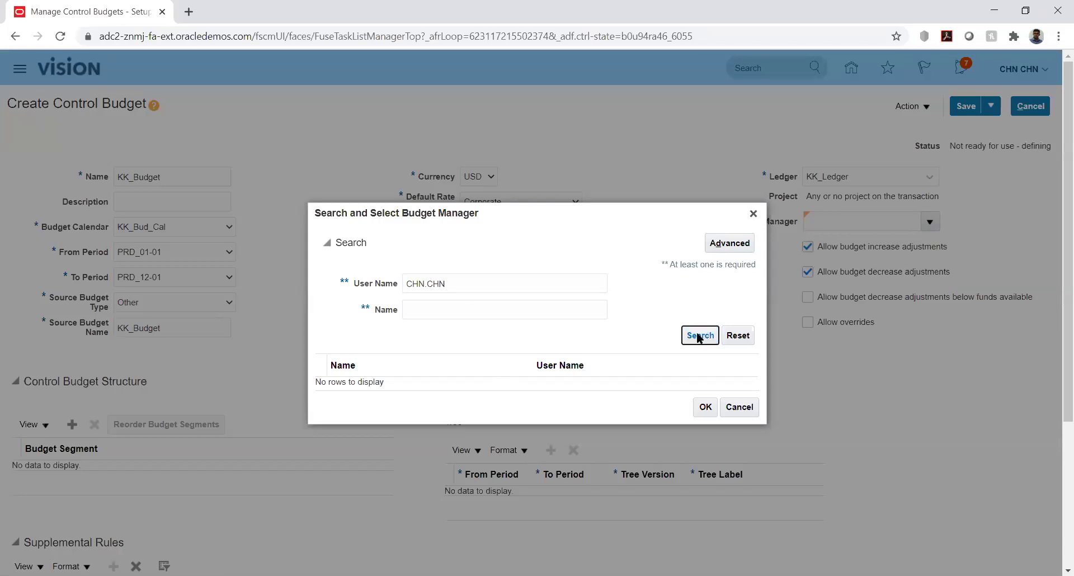
pyautogui.click(753, 214)
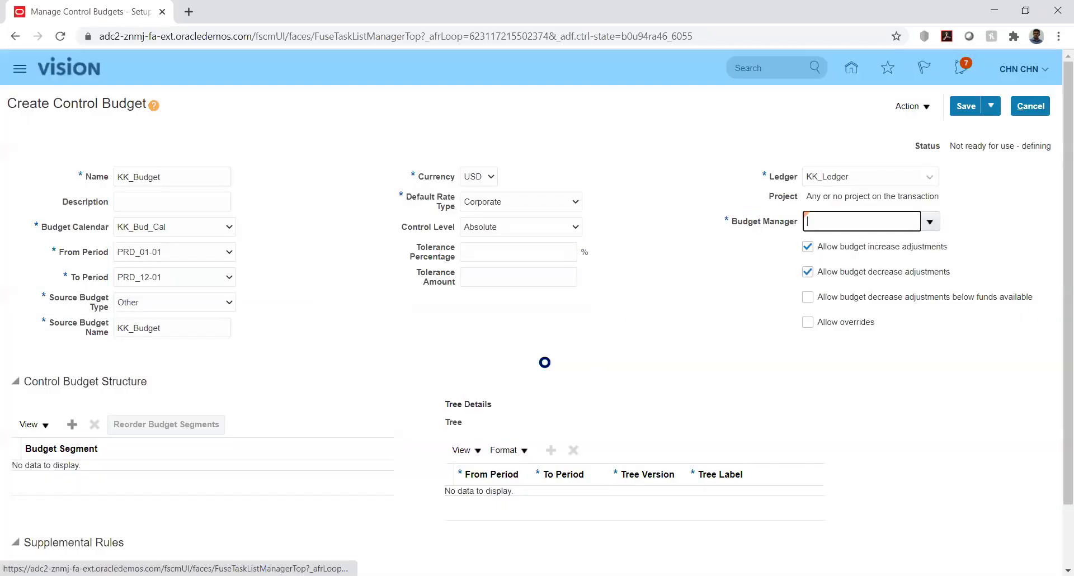
pyautogui.click(688, 328)
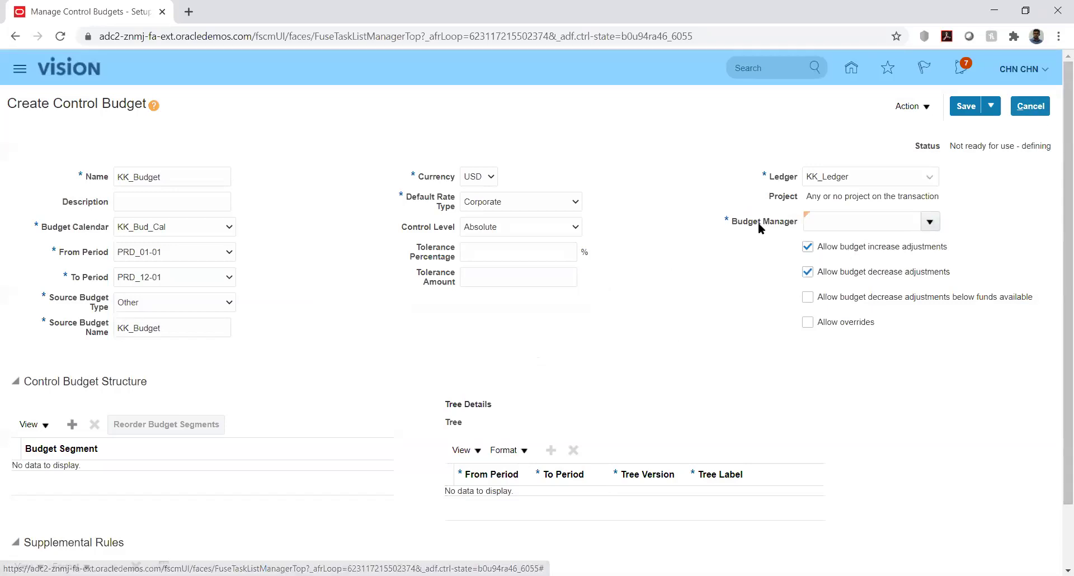
# Cancel and discard the unsaved control budget, then leave the control budgets list.
pyautogui.click(1032, 106)
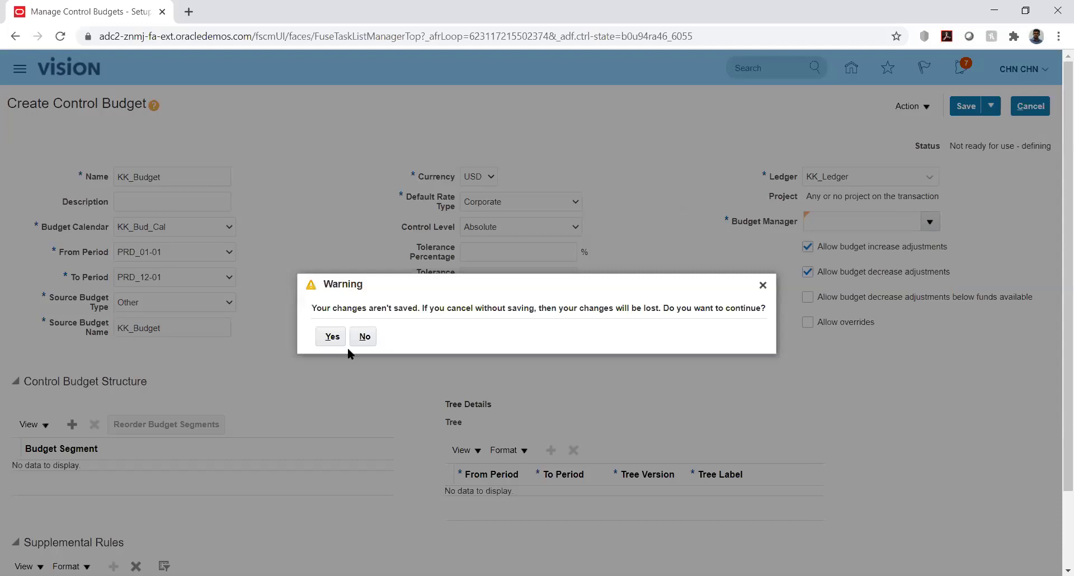
pyautogui.click(331, 337)
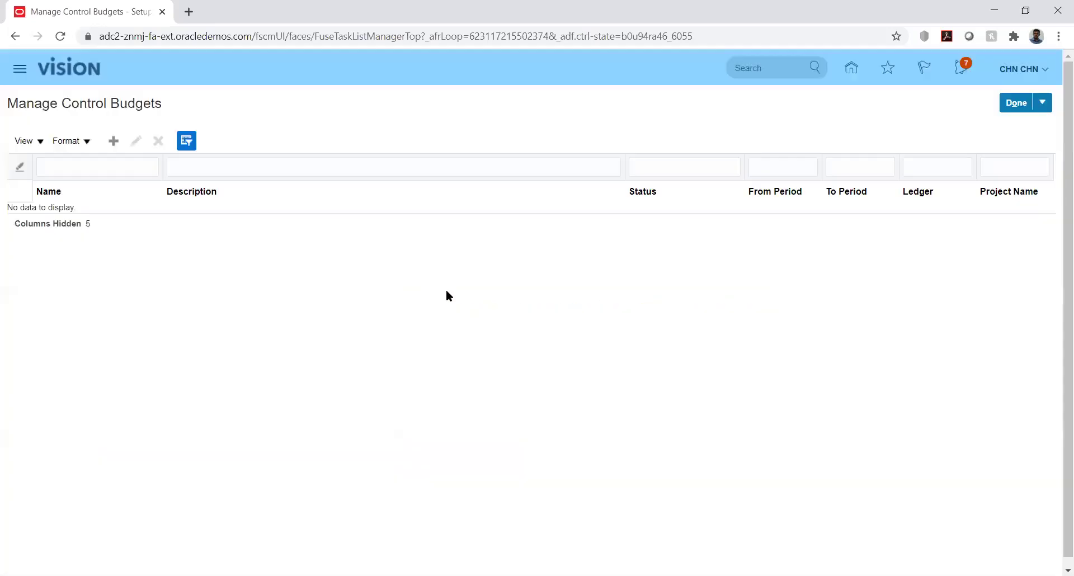
pyautogui.click(851, 67)
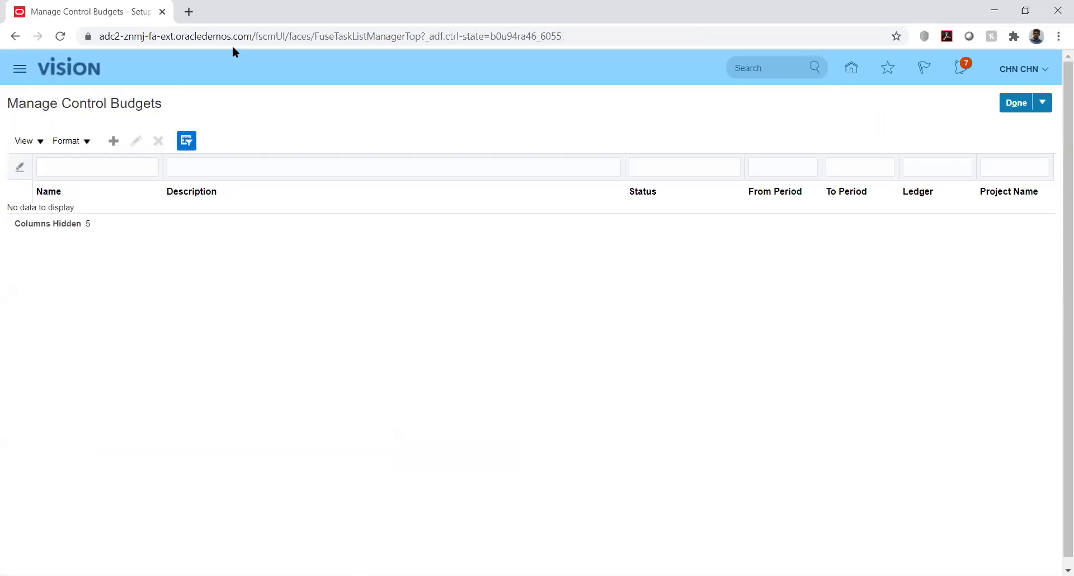
pyautogui.click(1010, 106)
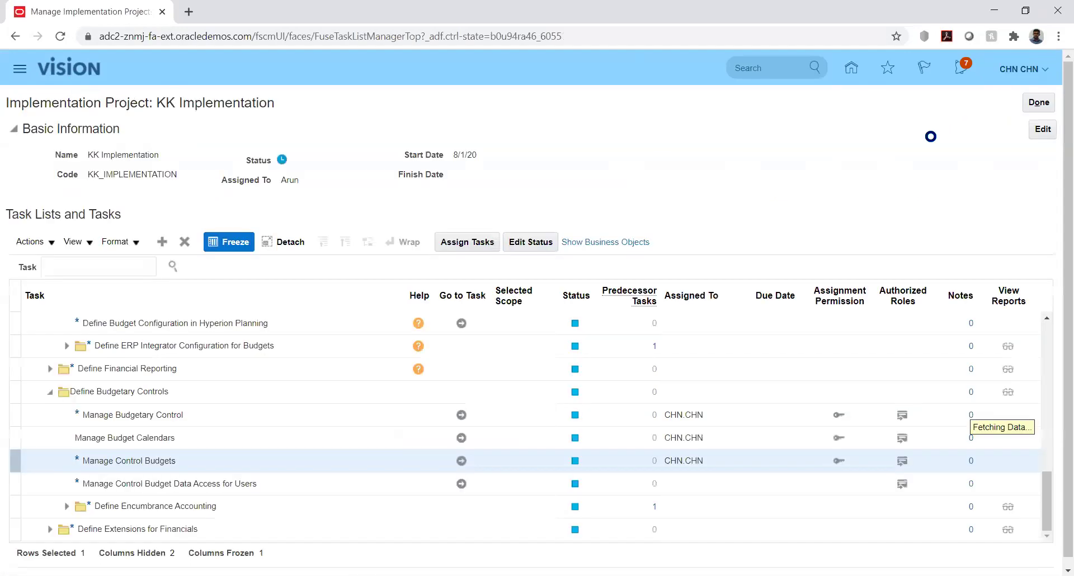
# Visit Scheduled Processes from the home page Navigator, then go on to the Security Console.
pyautogui.click(851, 70)
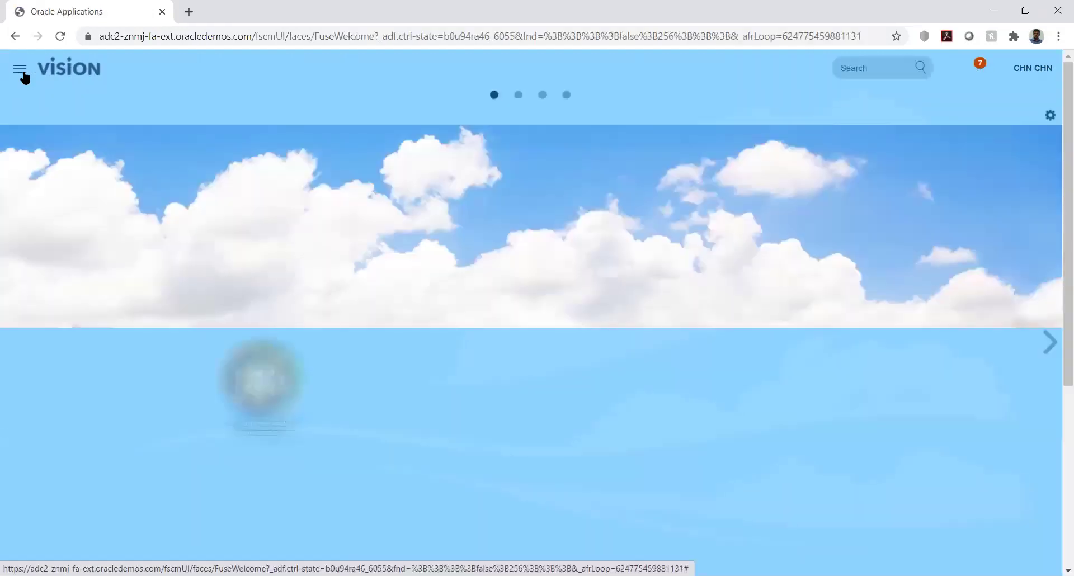
pyautogui.click(21, 71)
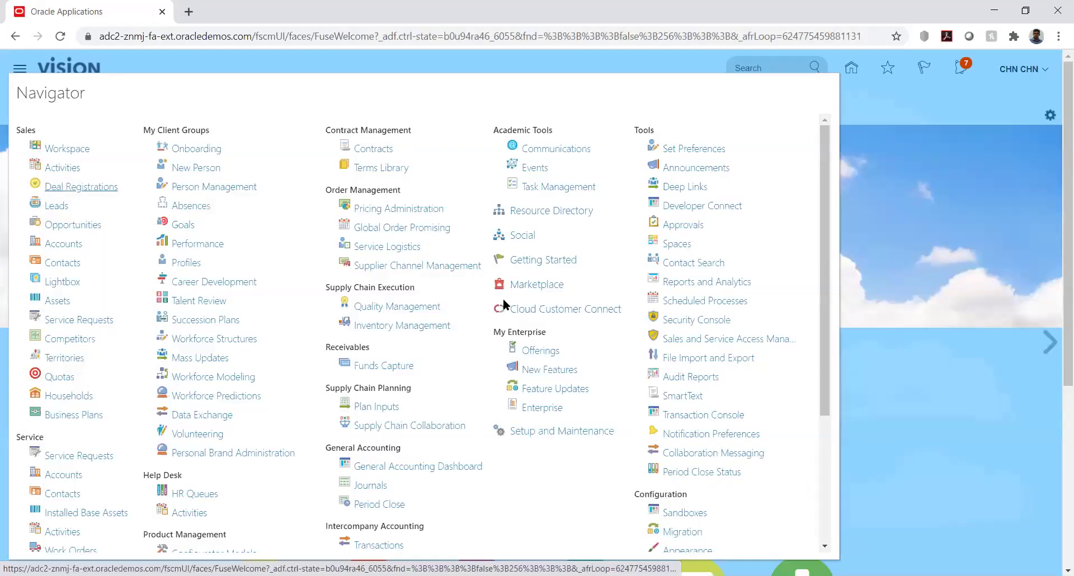
pyautogui.click(699, 302)
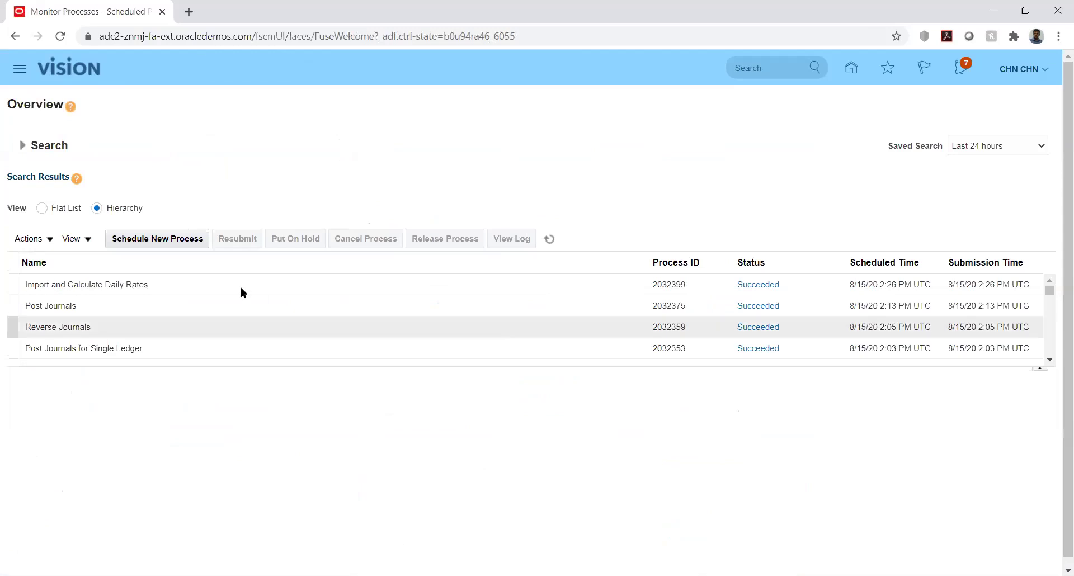
pyautogui.click(156, 239)
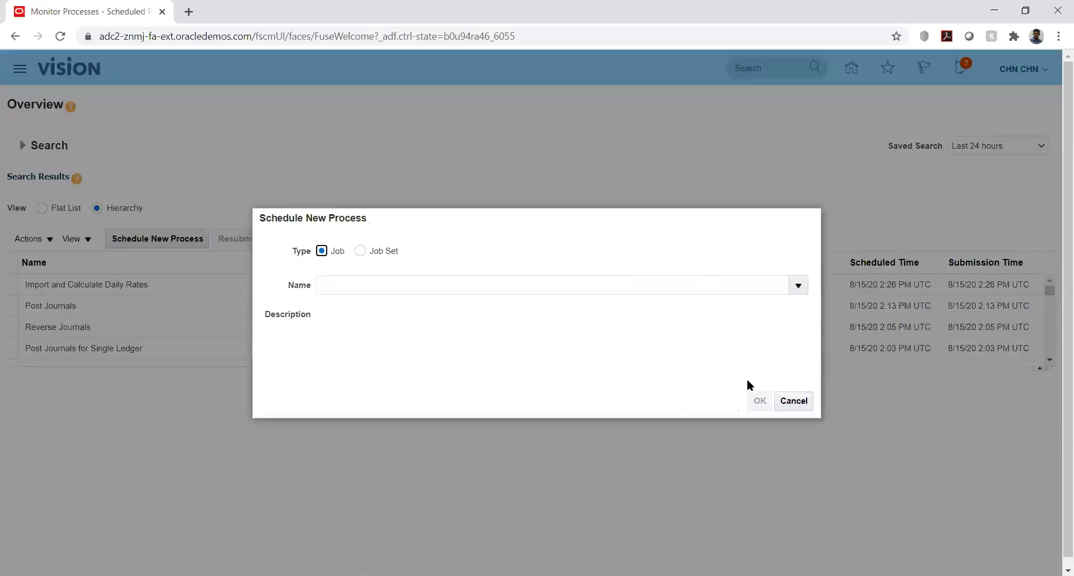
pyautogui.click(793, 401)
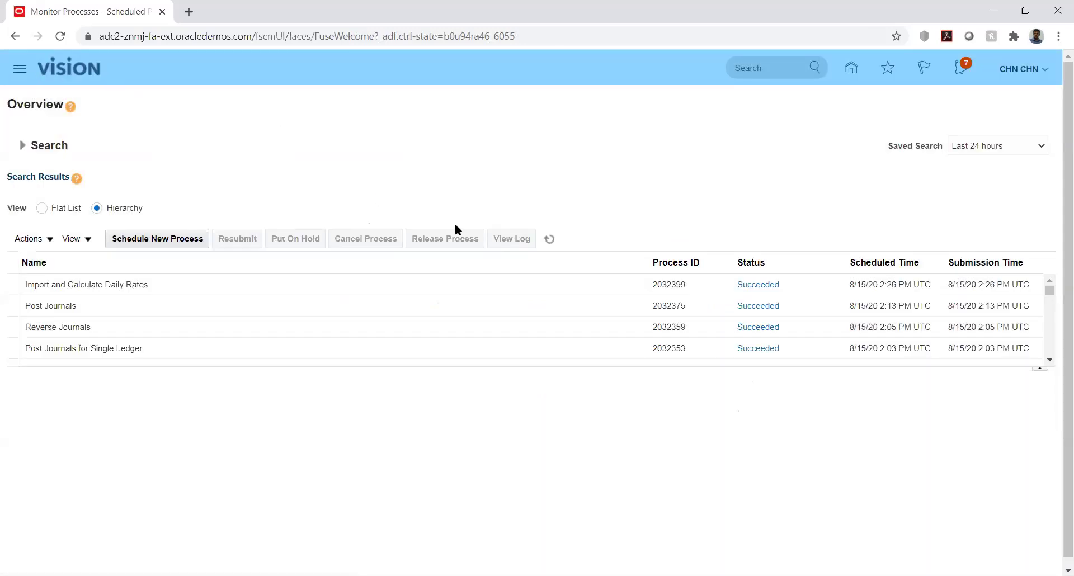
pyautogui.click(696, 320)
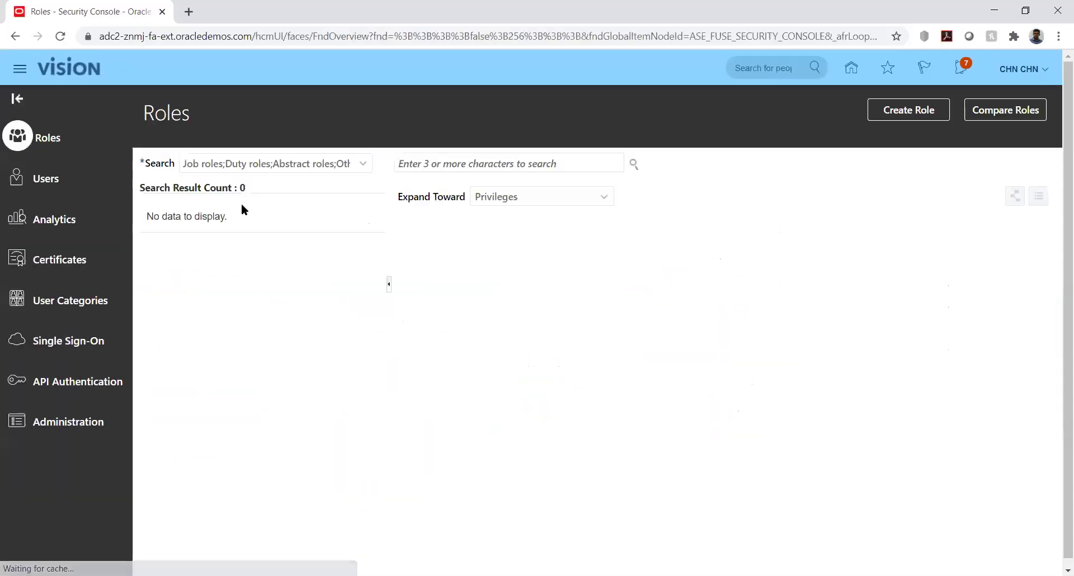
# Search the user accounts for the demo user and open the account.
pyautogui.click(55, 178)
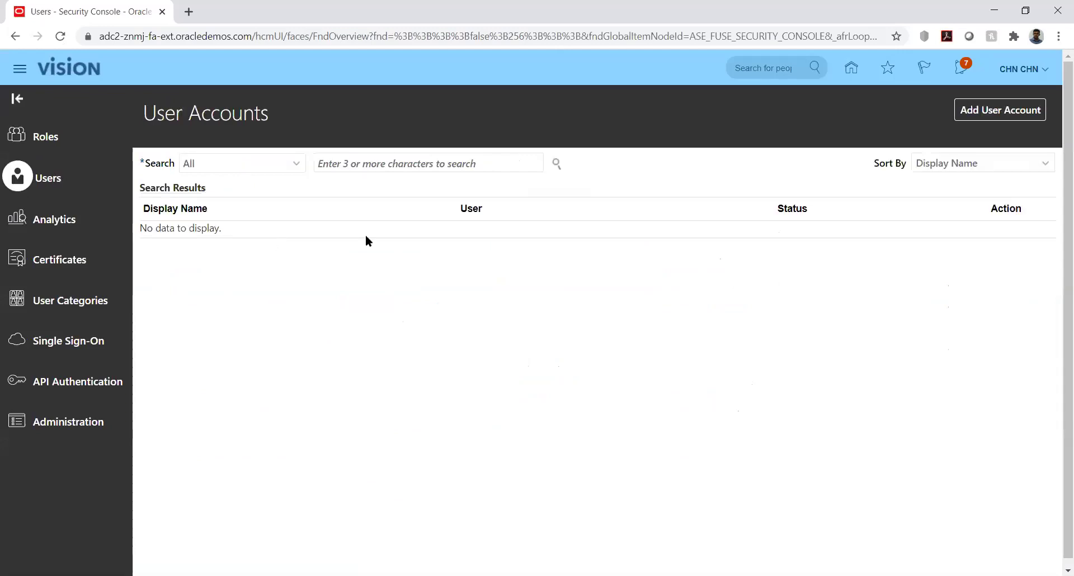
pyautogui.click(407, 165)
pyautogui.write('CHN.CHN')
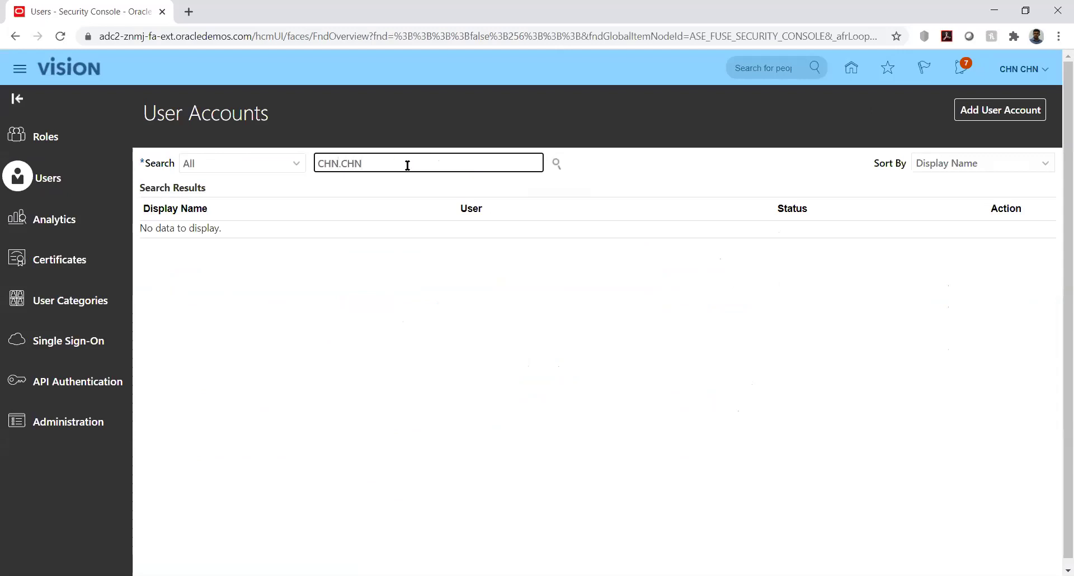
pyautogui.press('Return')
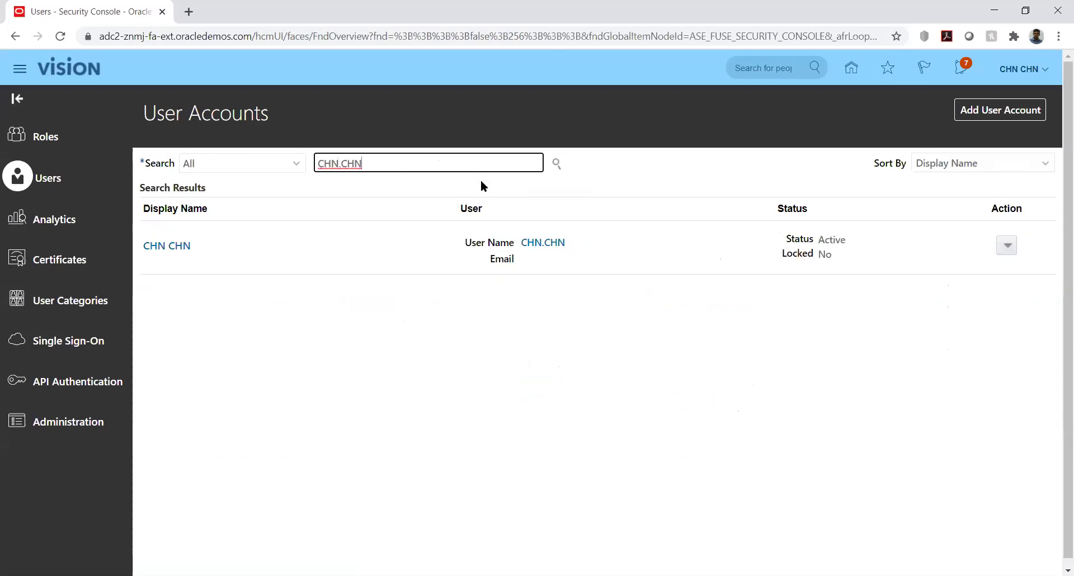
pyautogui.click(165, 248)
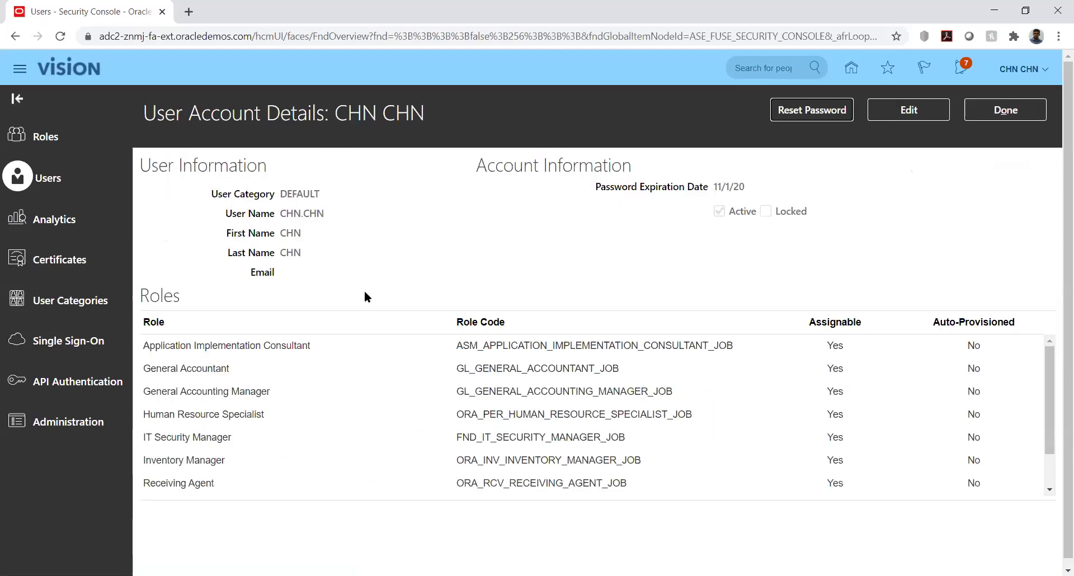
# Add the Budget Manager and Budget Analyst roles to the user account.
pyautogui.click(893, 114)
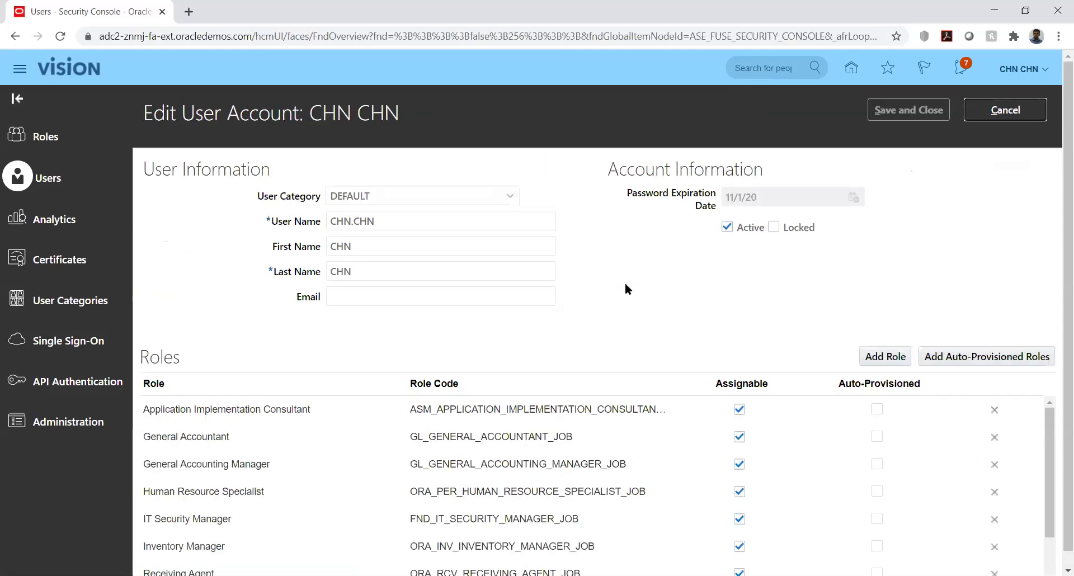
pyautogui.click(884, 357)
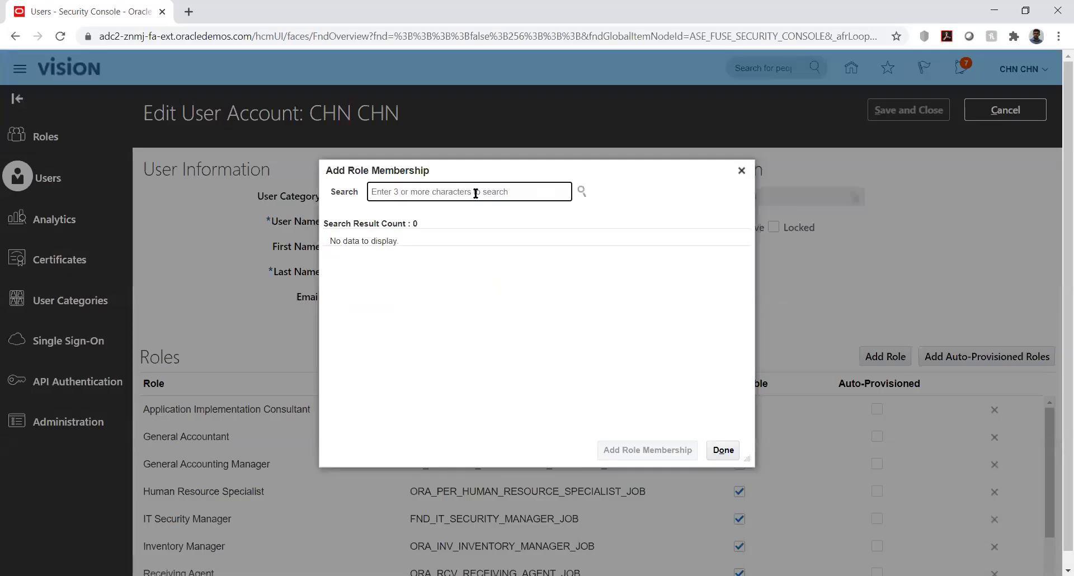
pyautogui.write('bud')
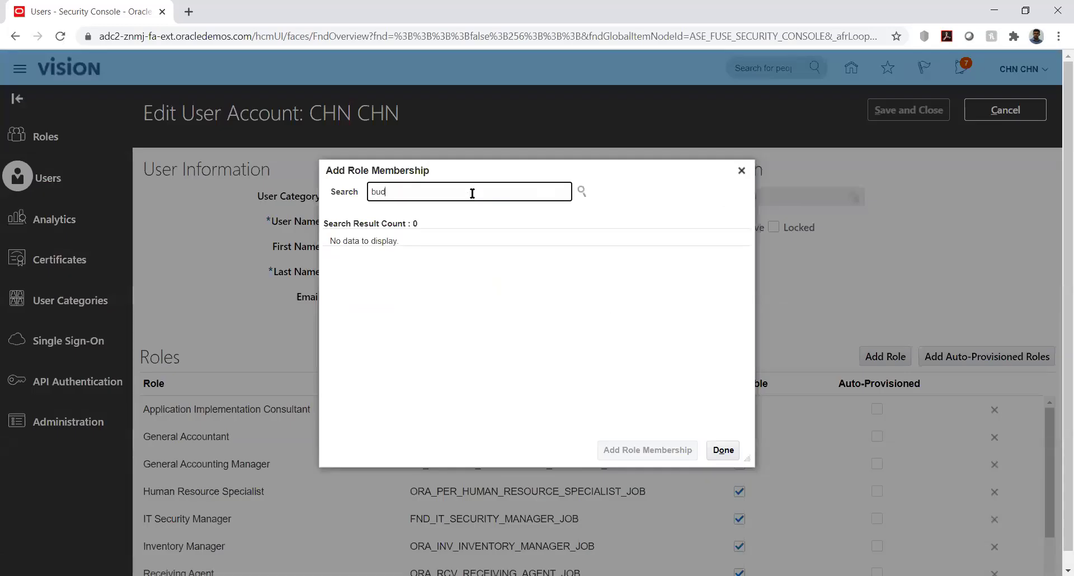
pyautogui.write('get')
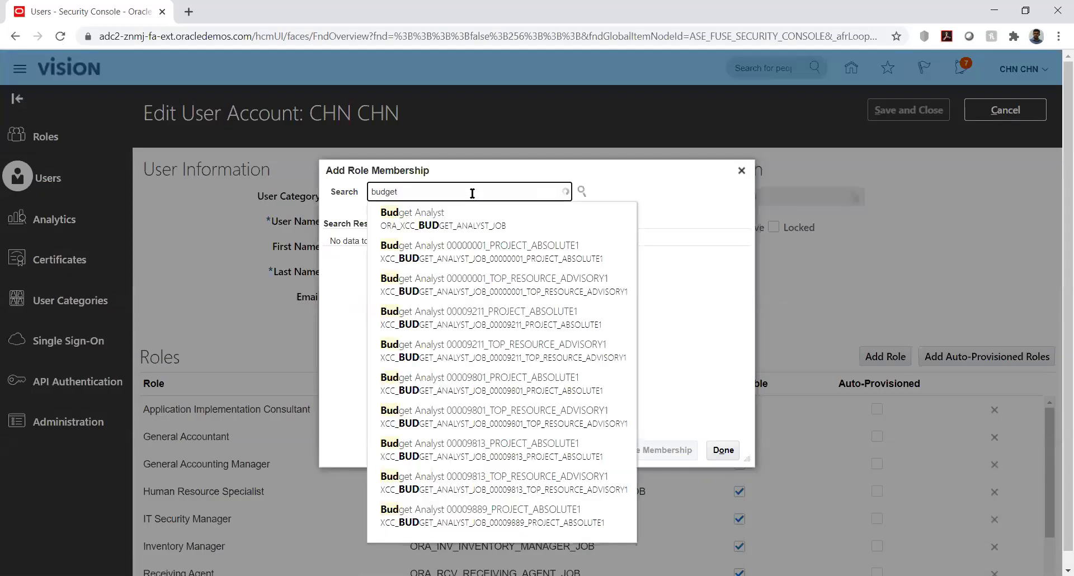
pyautogui.write(' mana')
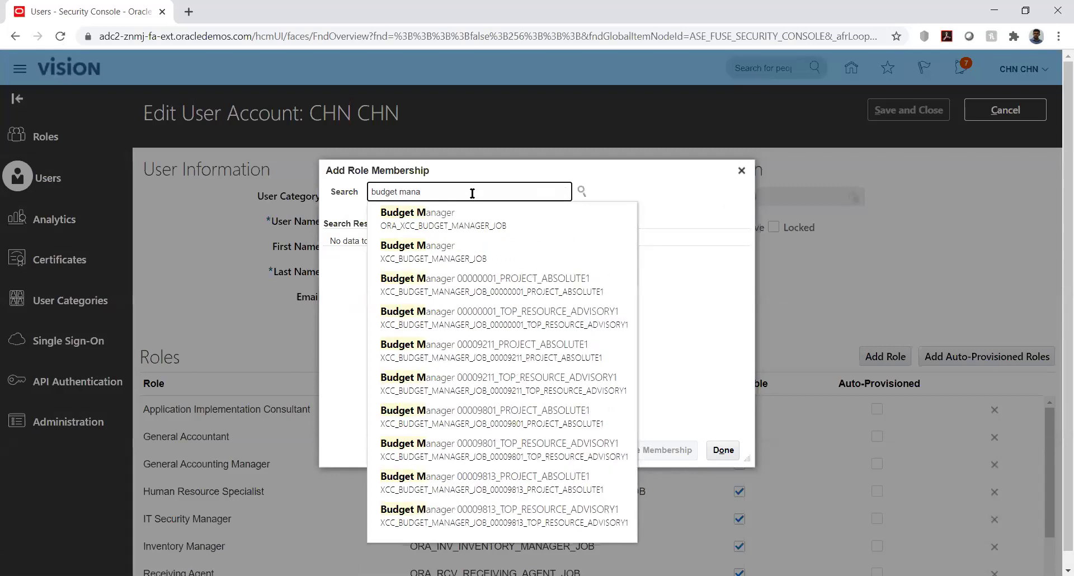
pyautogui.click(442, 216)
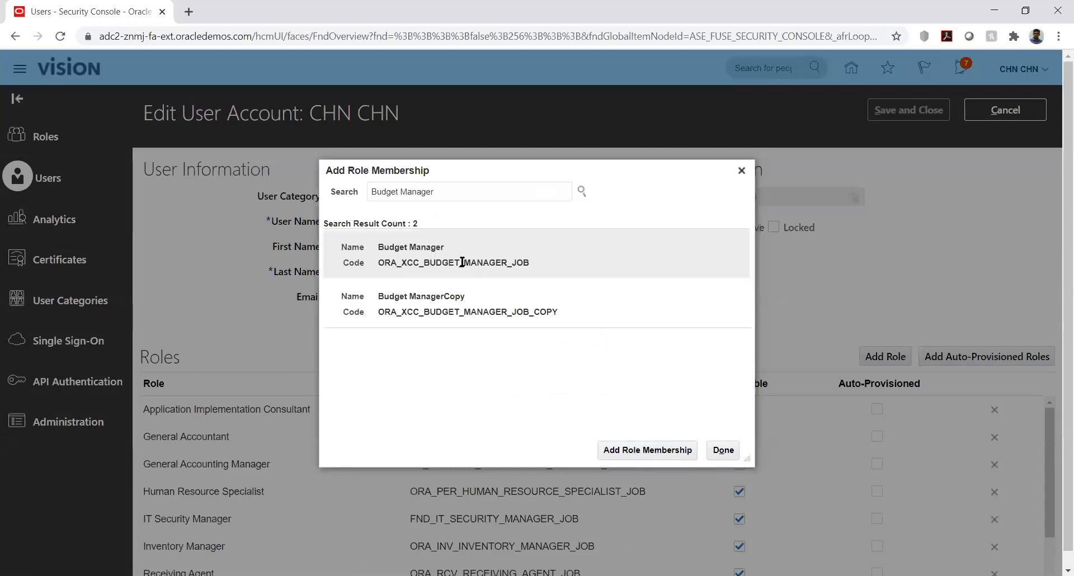
pyautogui.click(453, 258)
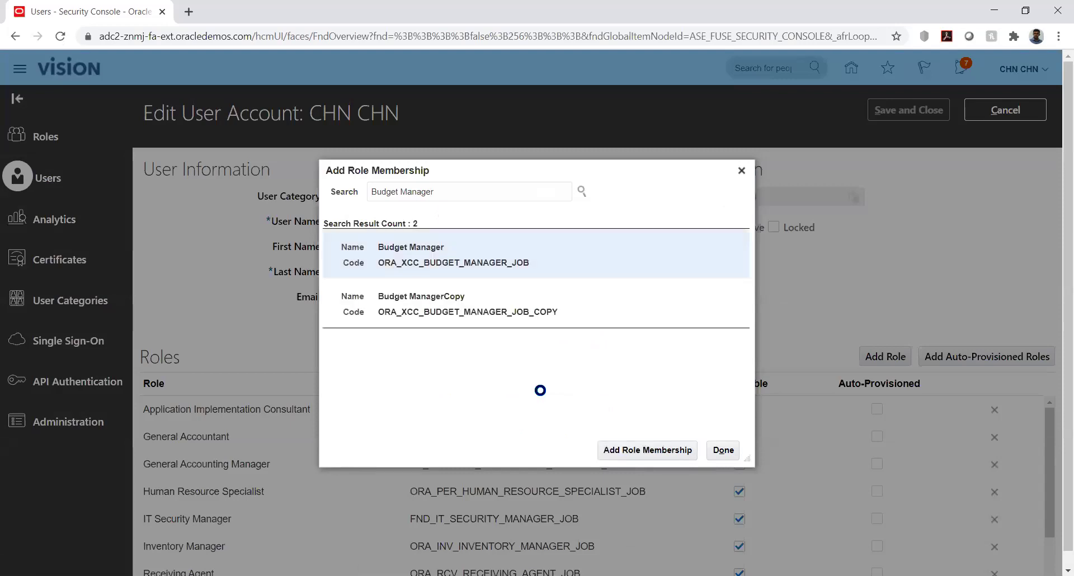
pyautogui.click(638, 449)
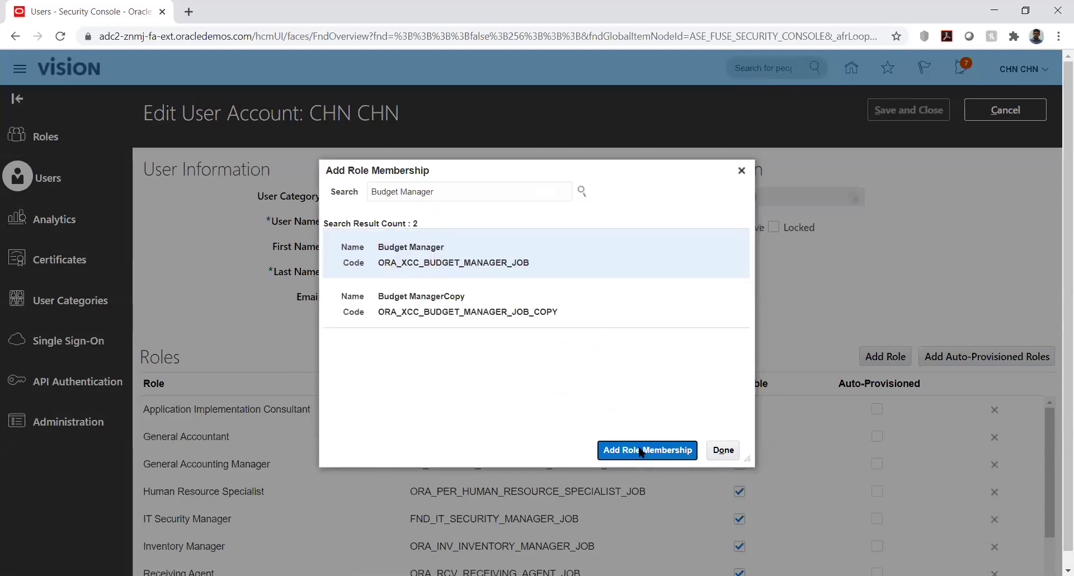
pyautogui.doubleClick(492, 192)
pyautogui.write('anal')
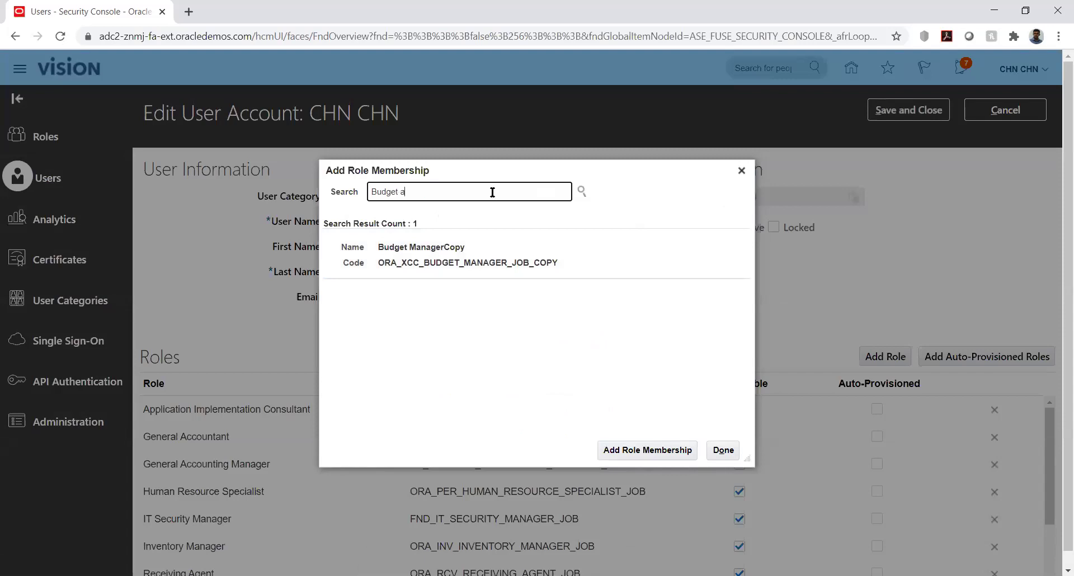
pyautogui.click(460, 217)
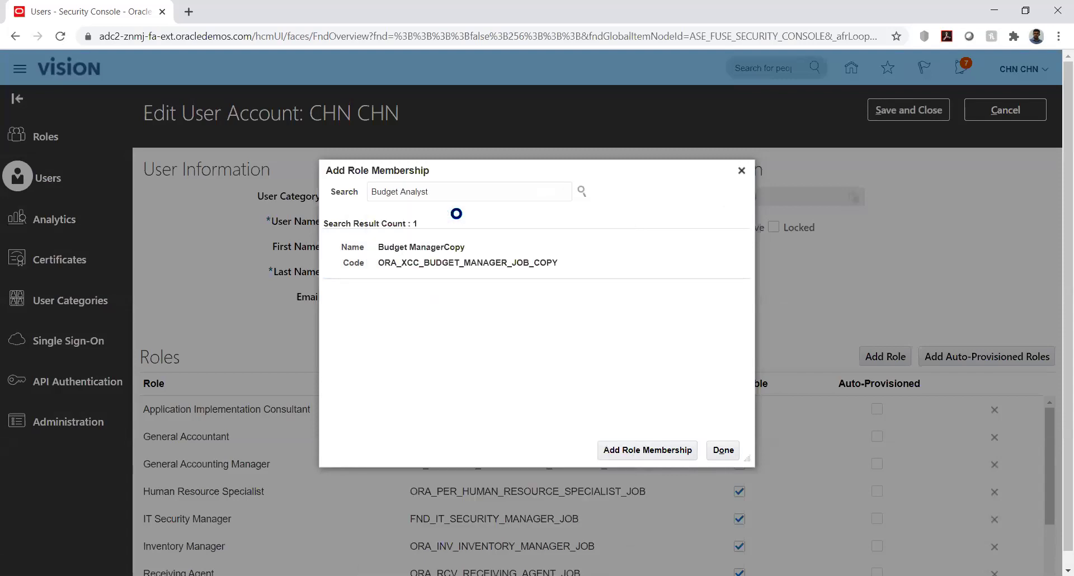
pyautogui.click(633, 445)
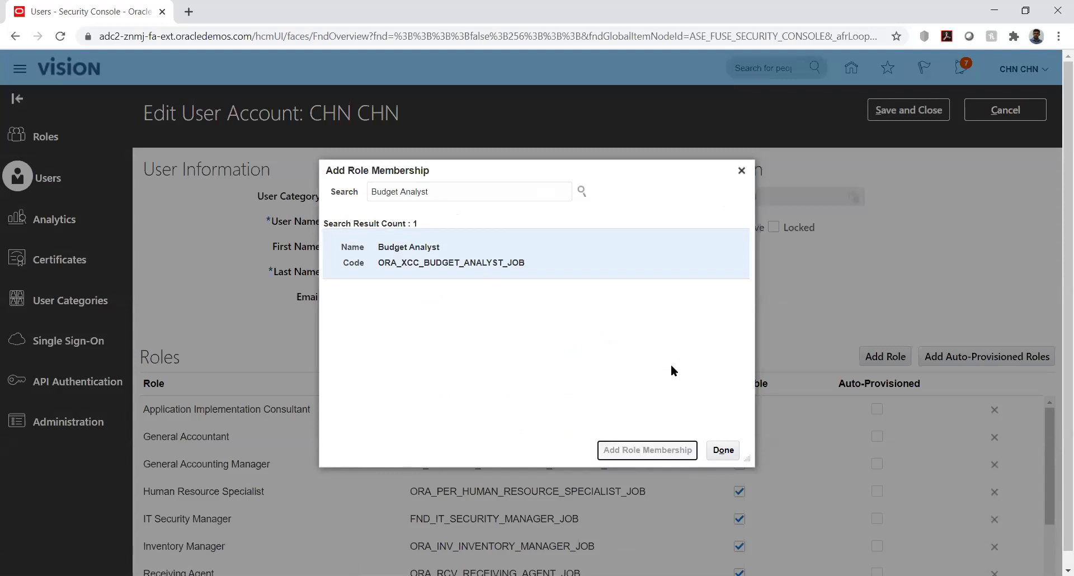
pyautogui.click(725, 451)
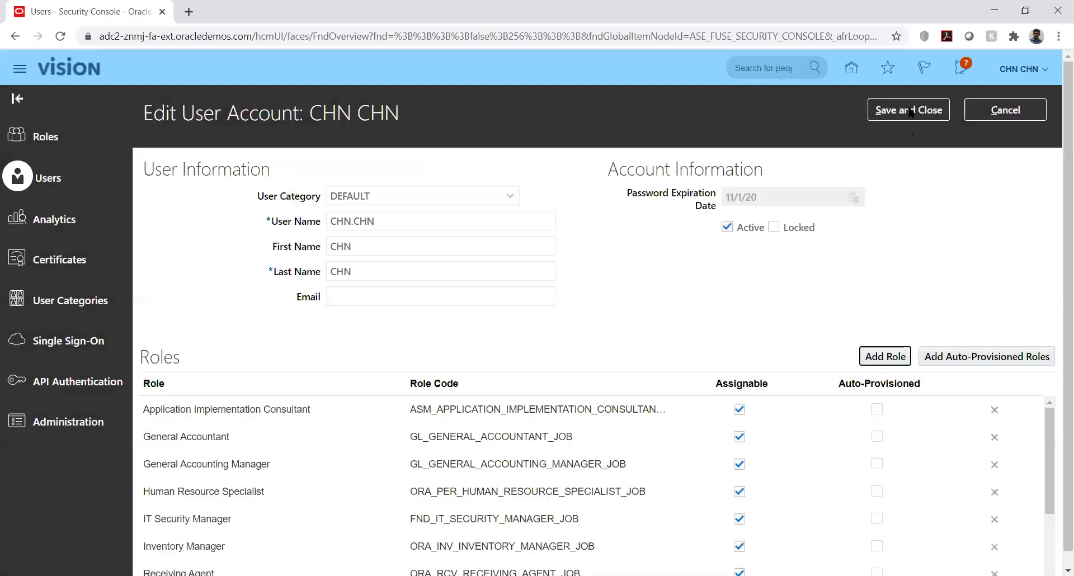
# Save the user account and return to the user list.
pyautogui.click(911, 112)
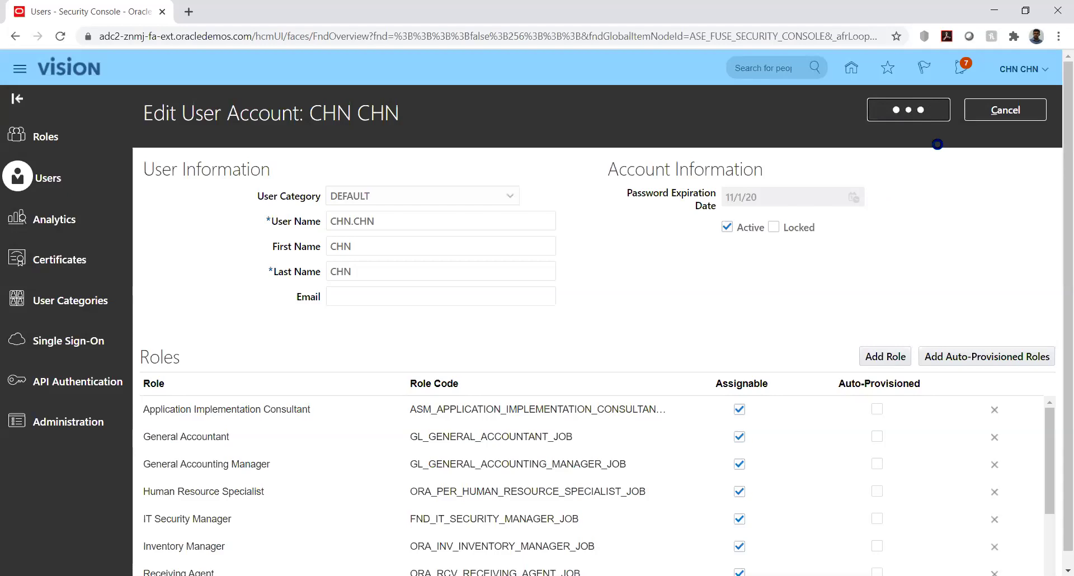
pyautogui.click(990, 110)
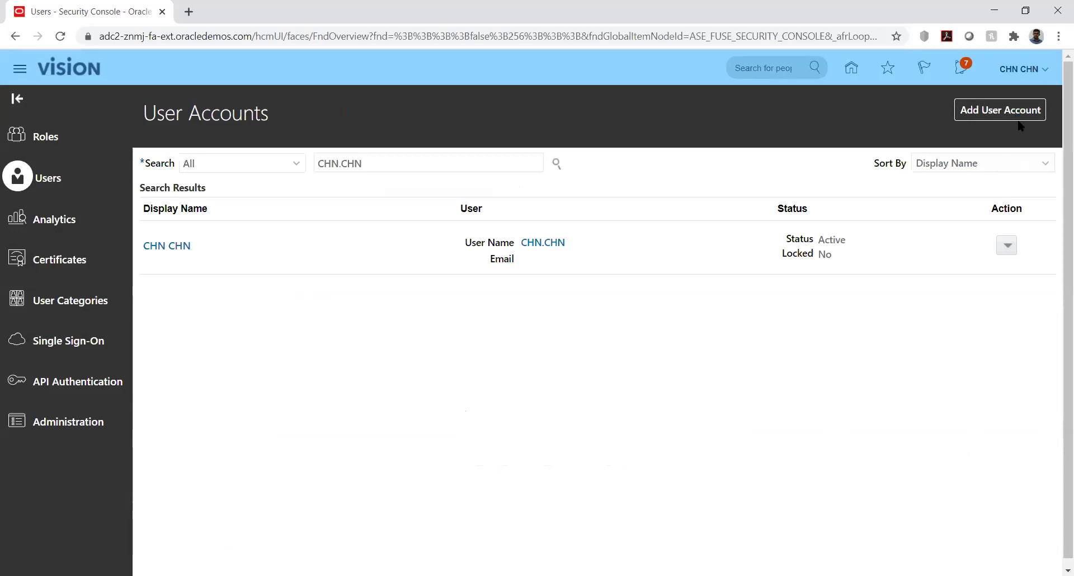
pyautogui.click(1018, 68)
# In Setup and Maintenance, search tasks for %Manage%Data%Acc% and open Manage Data Access Set Data Access for Users.
pyautogui.click(818, 272)
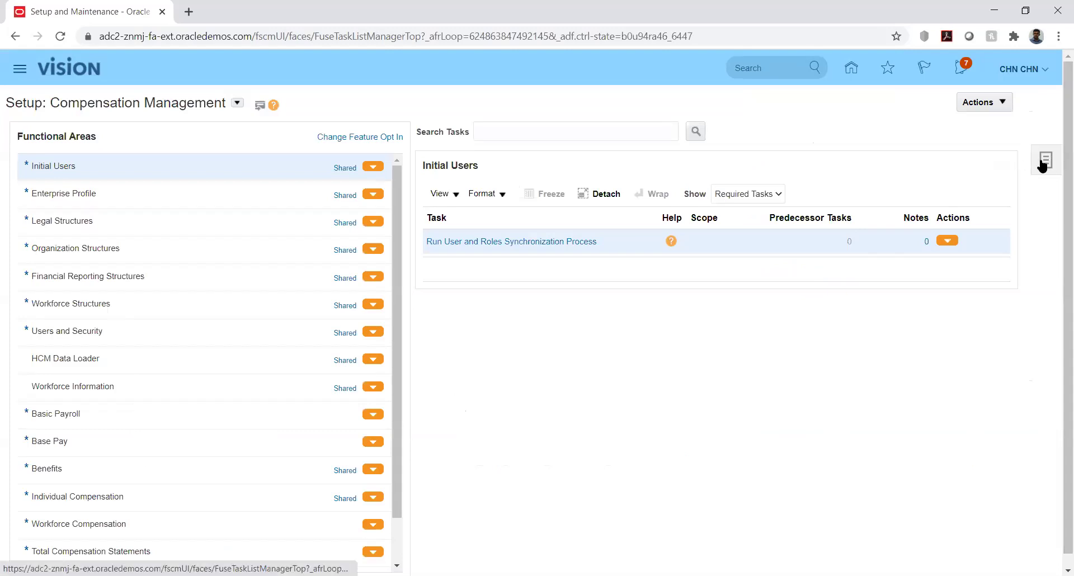
pyautogui.click(1041, 161)
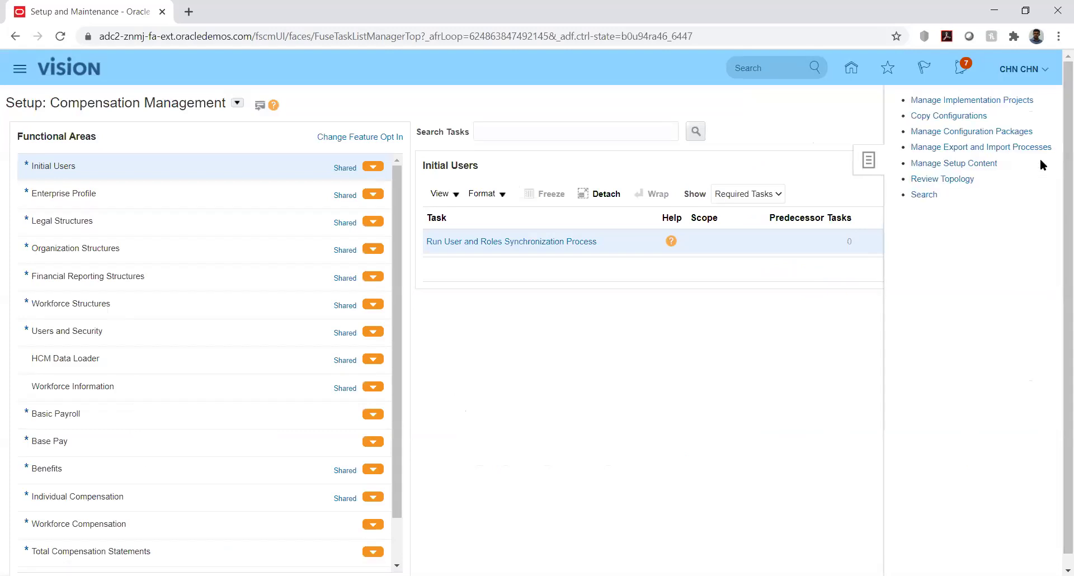
pyautogui.click(920, 195)
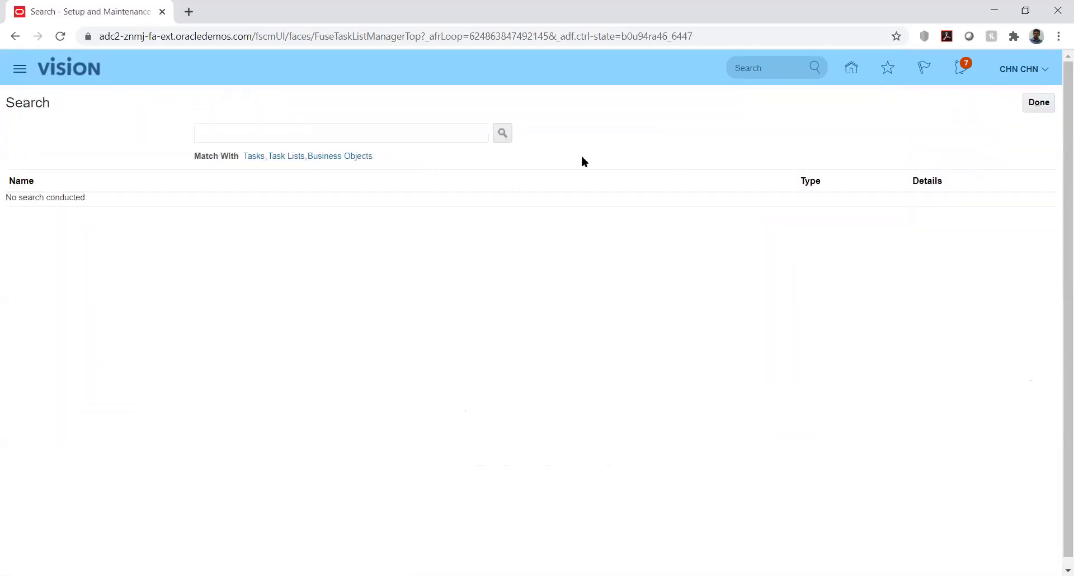
pyautogui.click(445, 136)
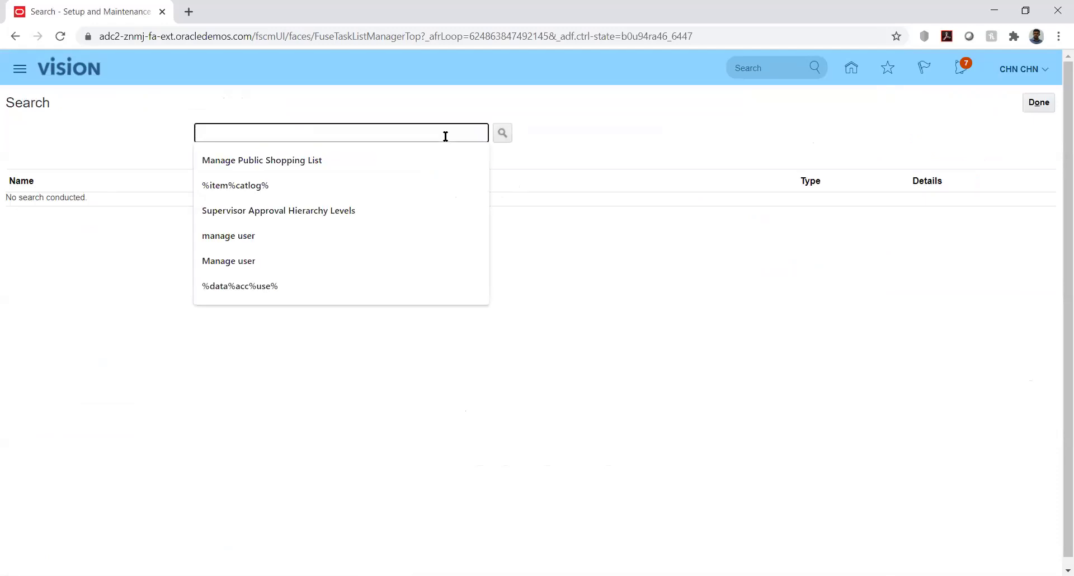
pyautogui.write('%Mana')
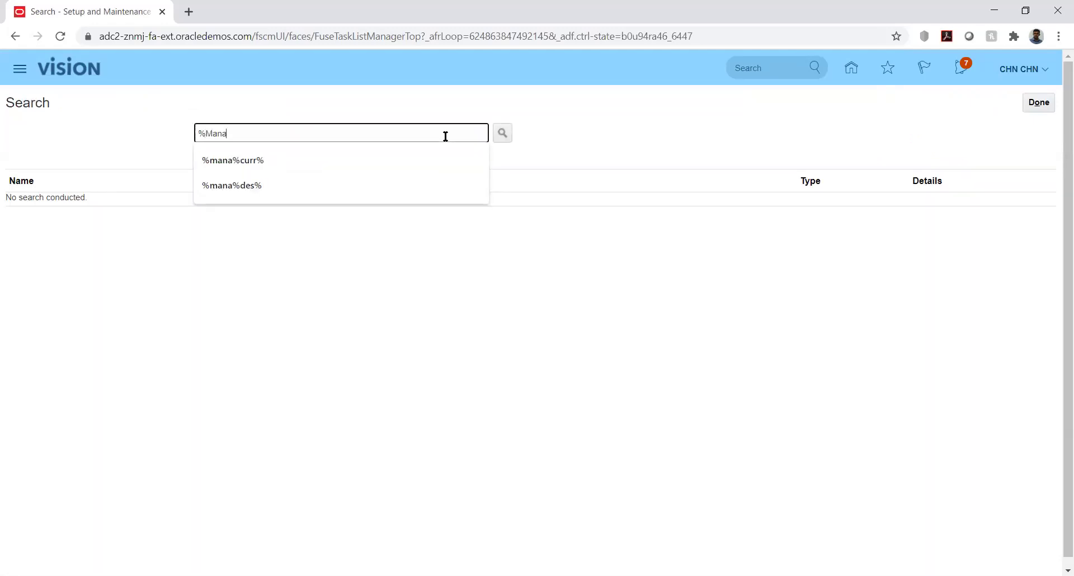
pyautogui.write('ge%Data%Acc%')
pyautogui.press('Return')
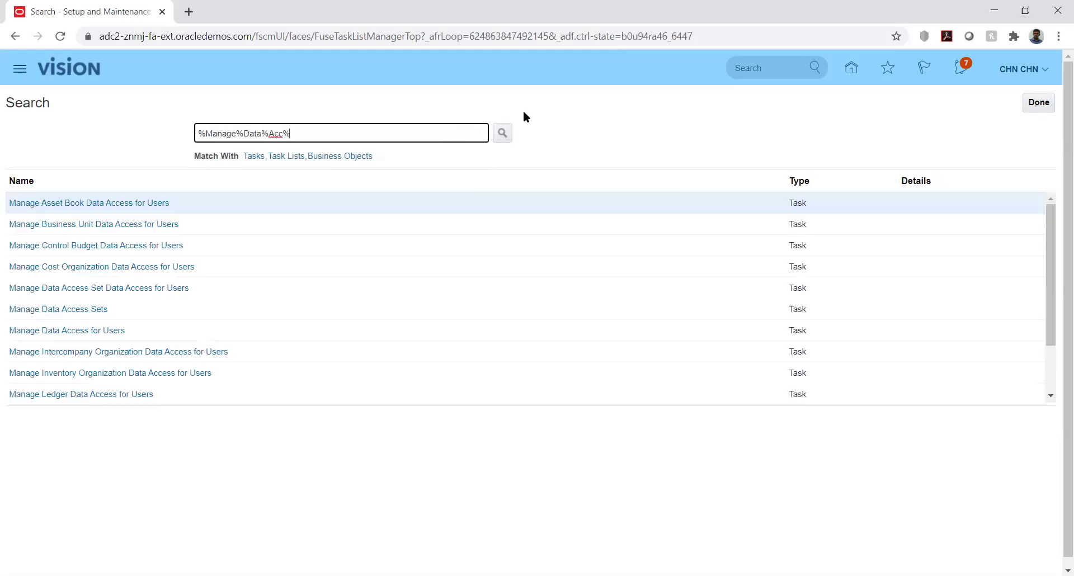
pyautogui.click(81, 291)
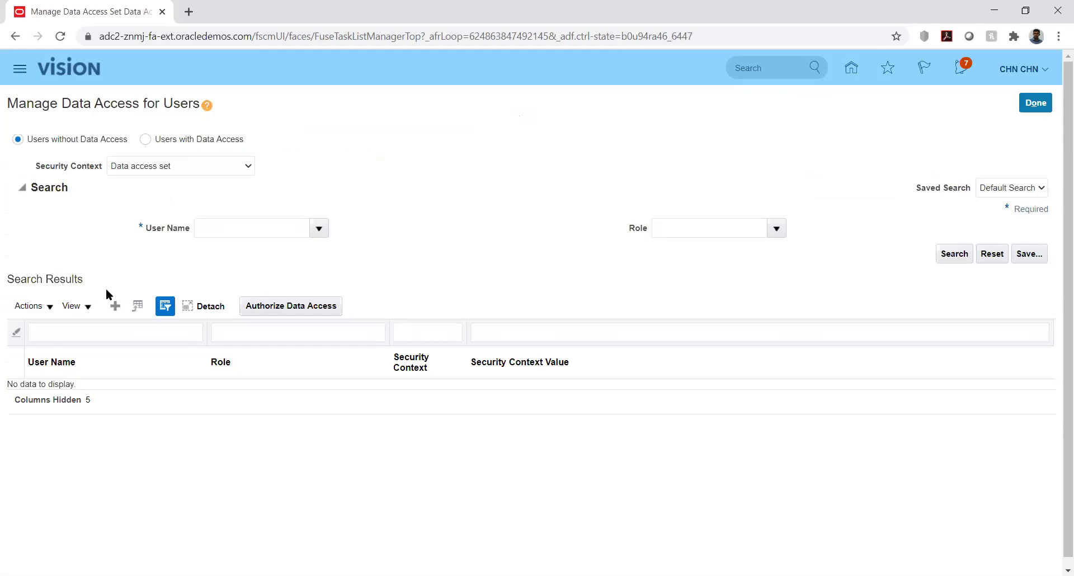
# Add a new data access row for the demo user with the Budget Analyst role.
pyautogui.click(115, 305)
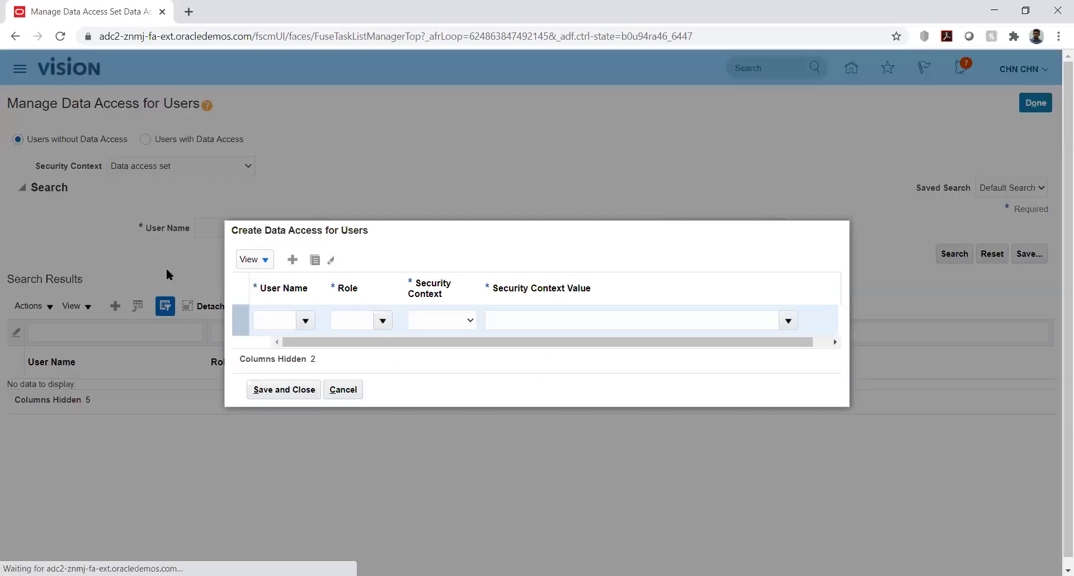
pyautogui.click(275, 320)
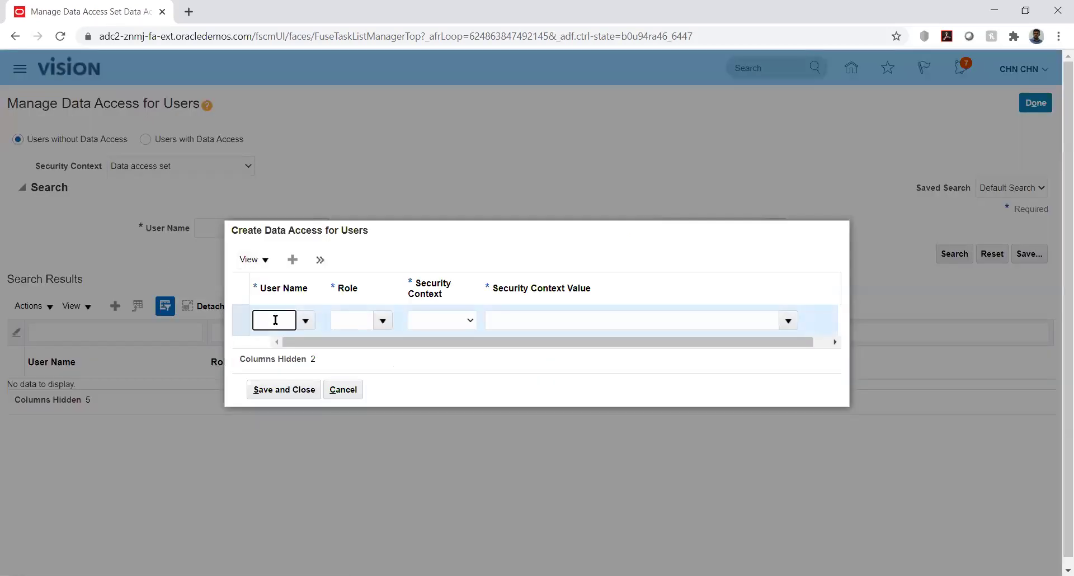
pyautogui.write('CHN')
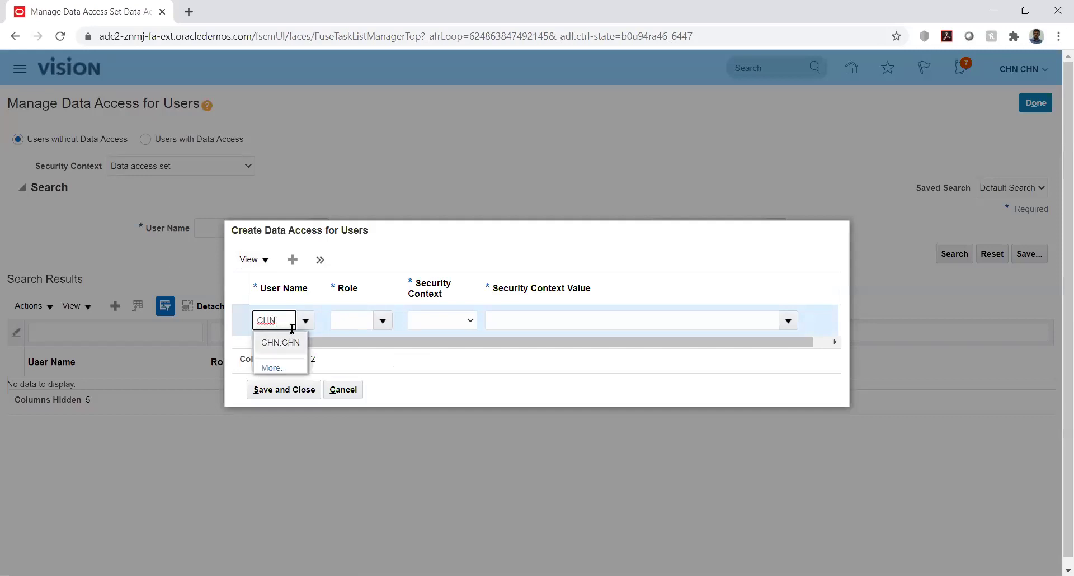
pyautogui.click(291, 343)
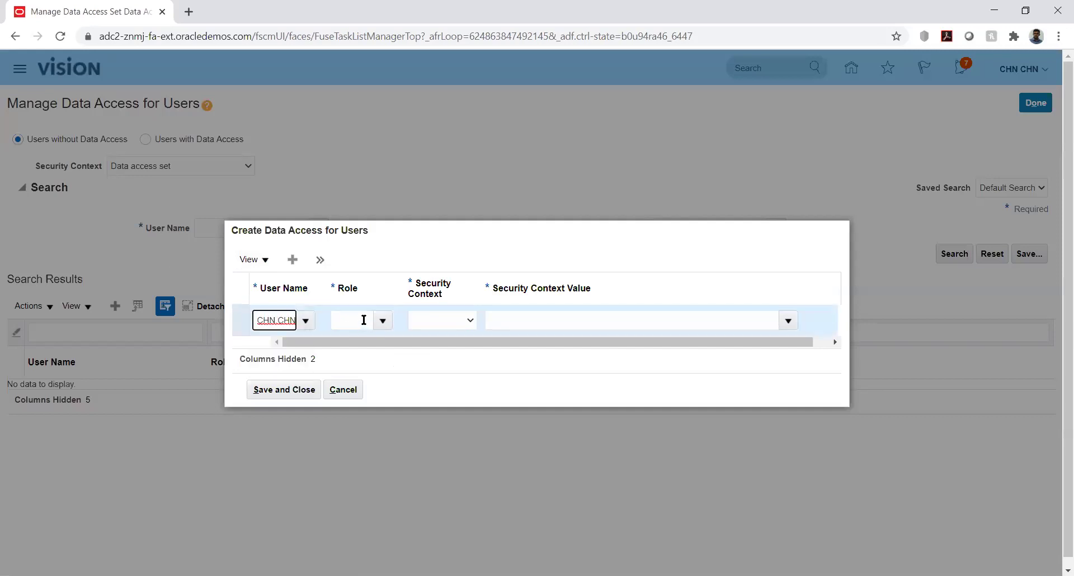
pyautogui.click(363, 319)
pyautogui.write('bud')
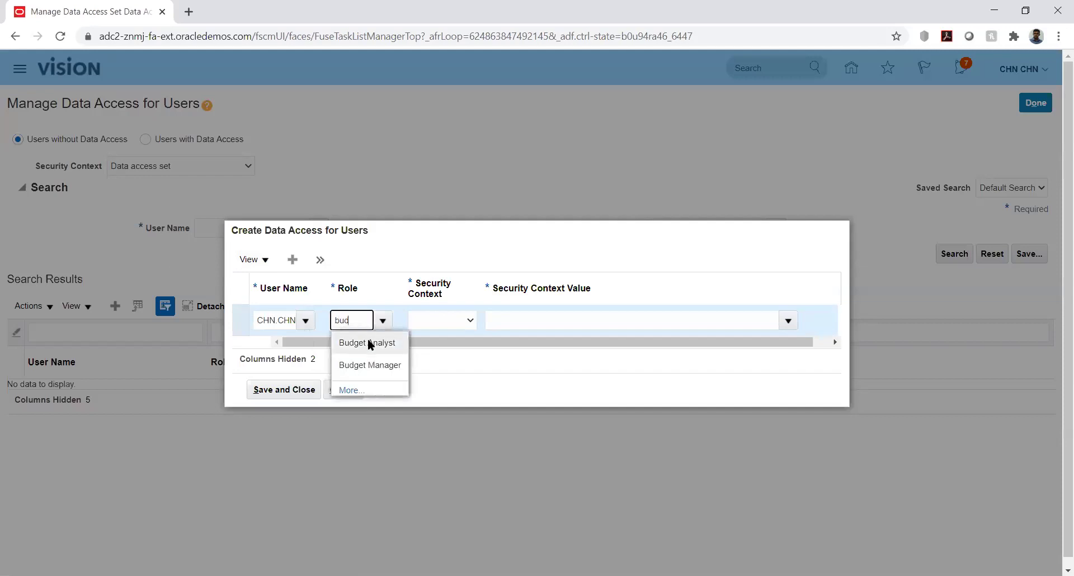
pyautogui.click(368, 343)
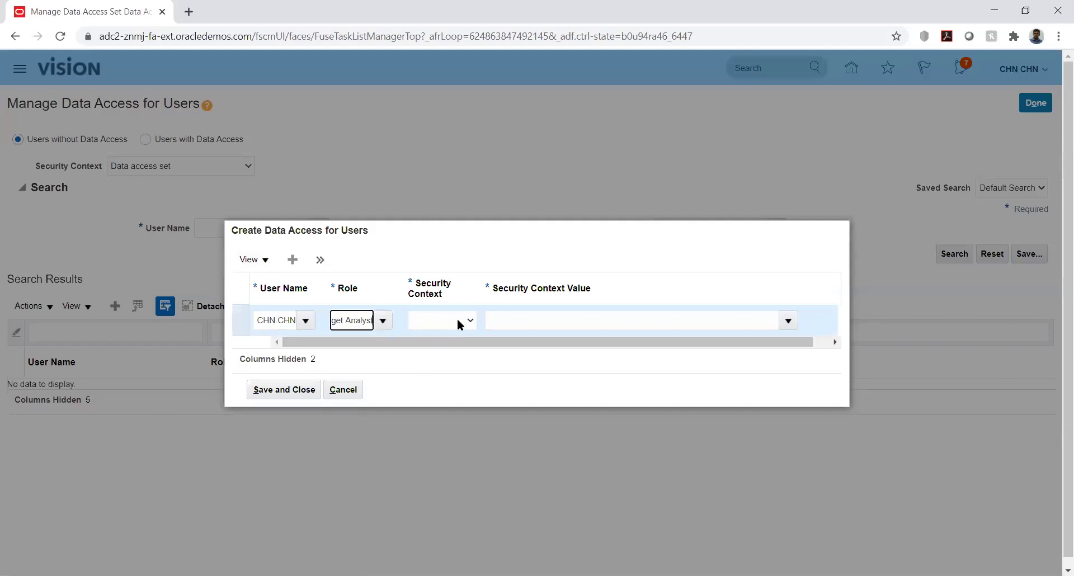
# Set the security context to Control budget and try 'kk' as the value, which finds no match.
pyautogui.click(457, 321)
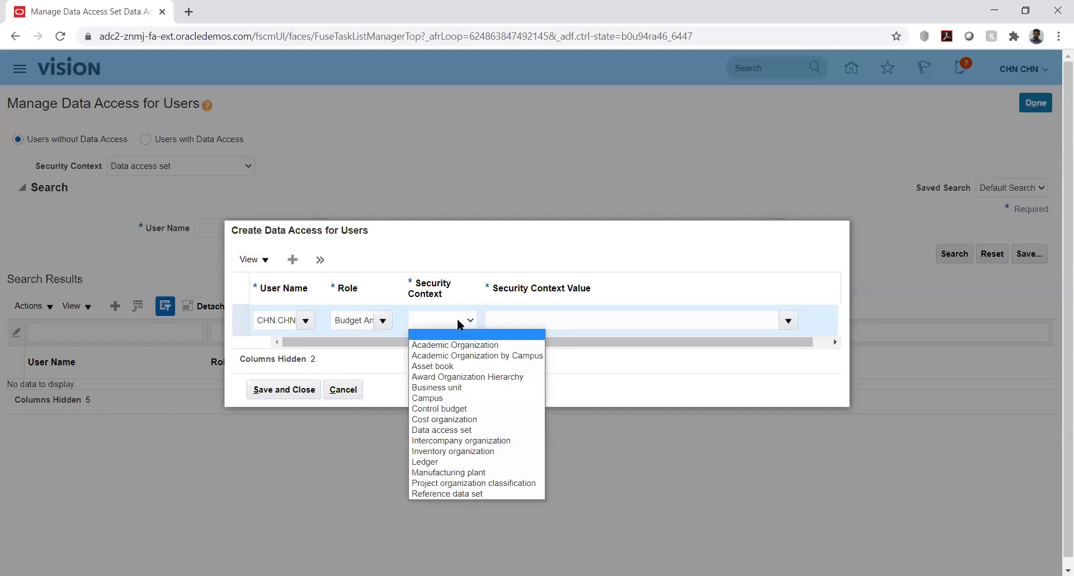
pyautogui.press('Down')
pyautogui.press('Down')
pyautogui.press('Down')
pyautogui.press('Down')
pyautogui.press('Down')
pyautogui.press('Down')
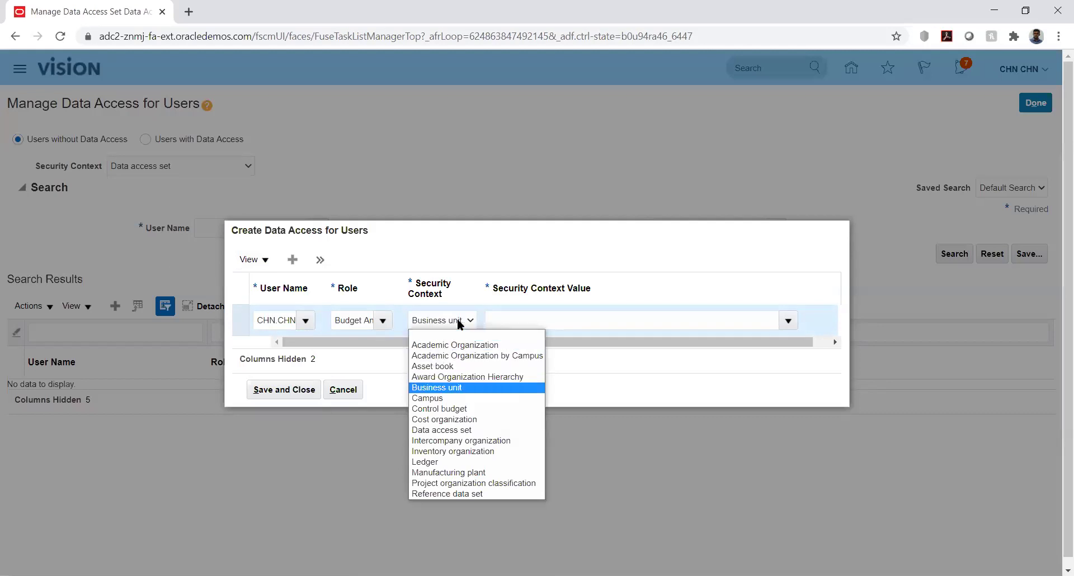
pyautogui.press('Down')
pyautogui.press('Return')
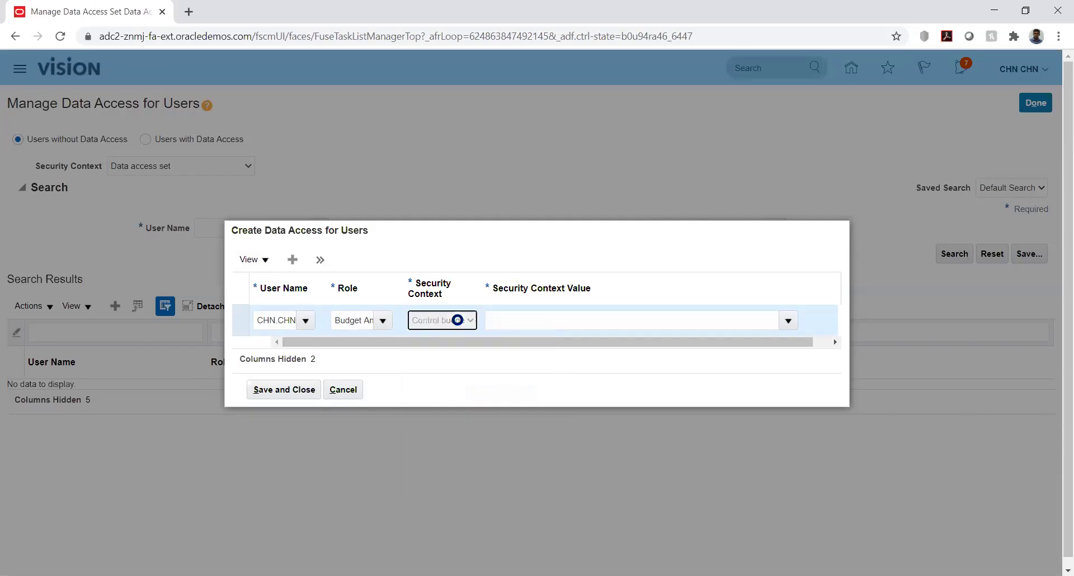
pyautogui.click(763, 314)
pyautogui.write('kk')
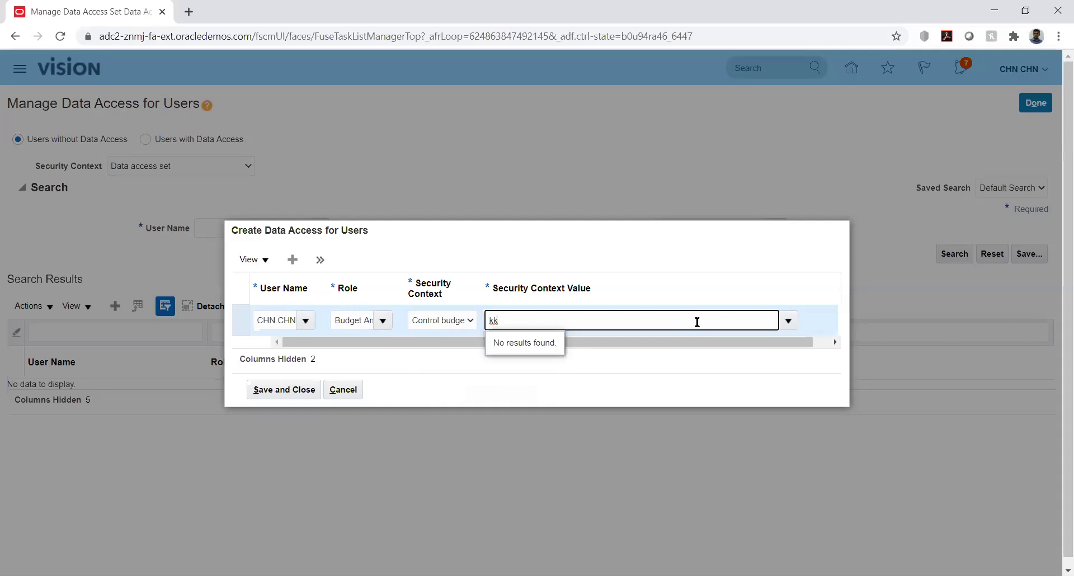
pyautogui.press('BackSpace')
pyautogui.press('BackSpace')
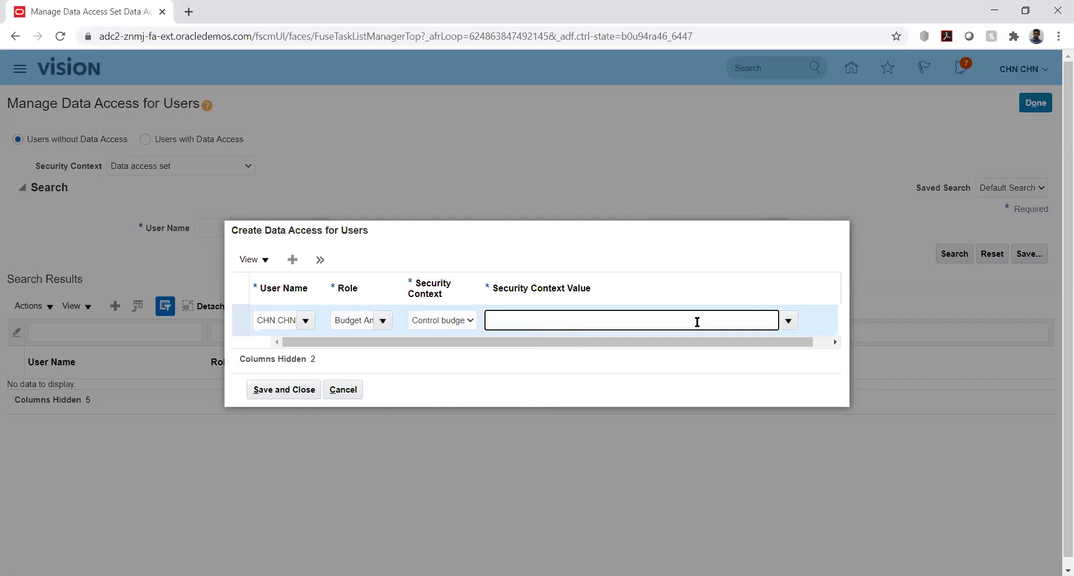
pyautogui.write('kk')
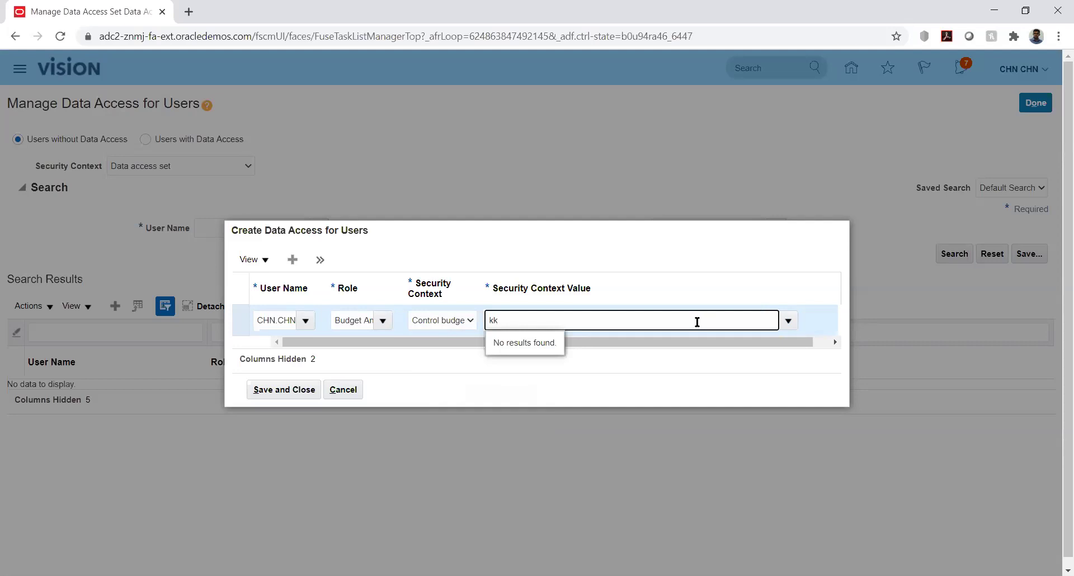
pyautogui.press('BackSpace')
pyautogui.press('BackSpace')
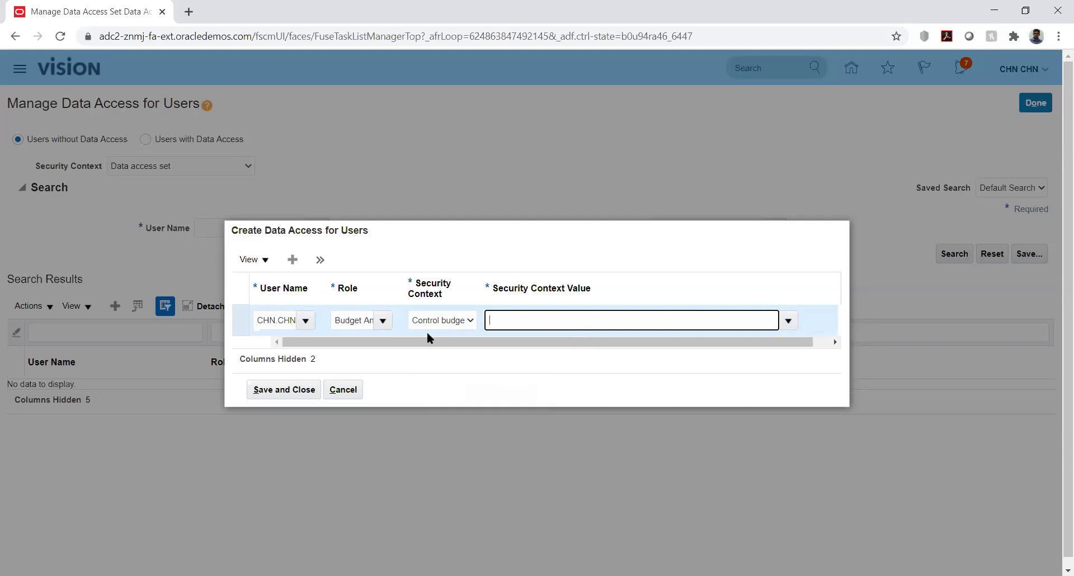
# Change the row's role to Budget Manager and reselect the Control budget security context.
pyautogui.click(383, 321)
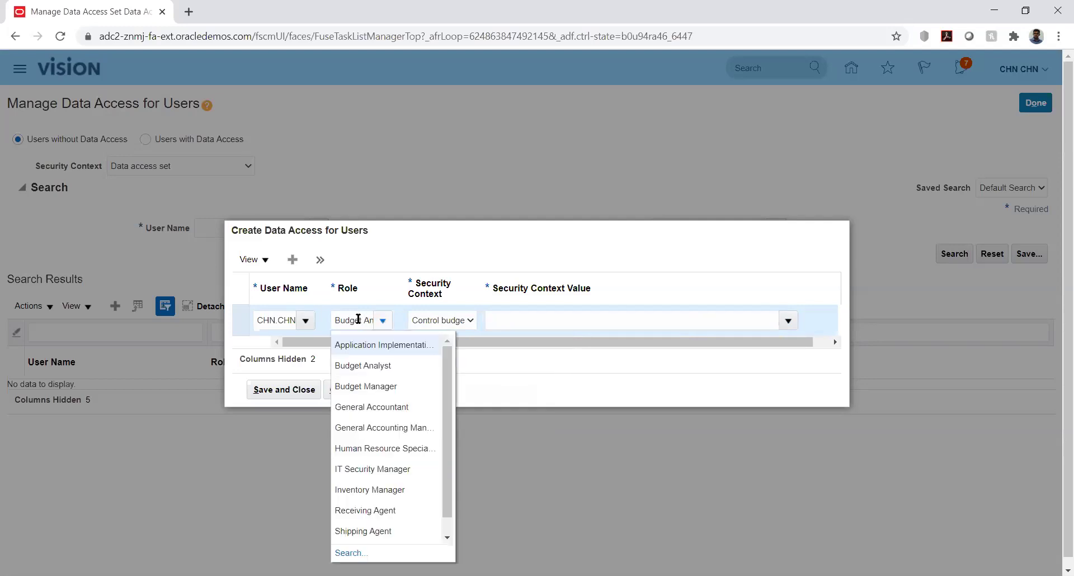
pyautogui.doubleClick(358, 319)
pyautogui.press('Delete')
pyautogui.press('Delete')
pyautogui.press('Delete')
pyautogui.press('Delete')
pyautogui.press('Delete')
pyautogui.press('Delete')
pyautogui.press('Delete')
pyautogui.press('Delete')
pyautogui.press('Delete')
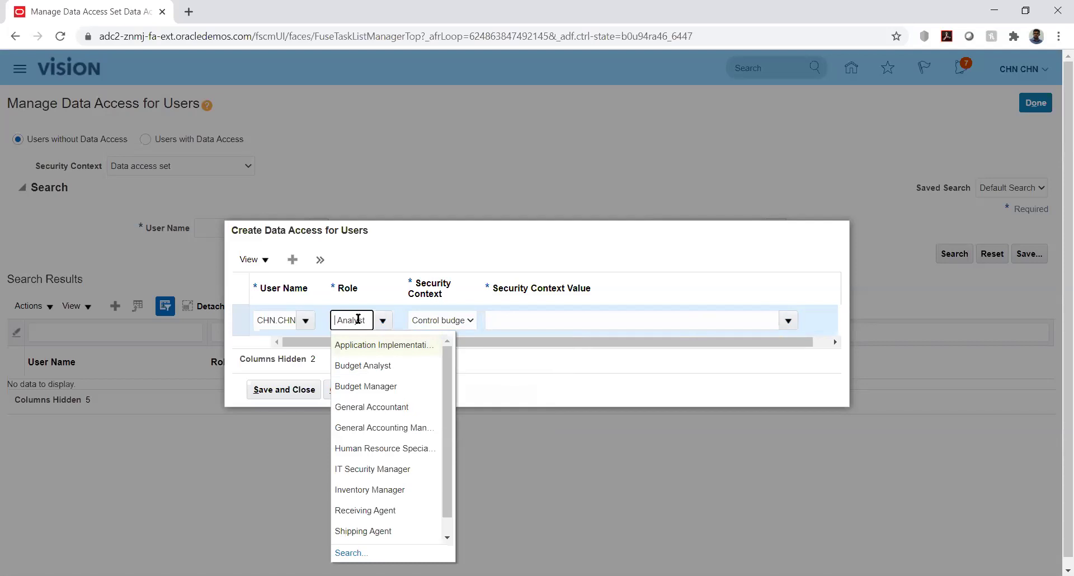
pyautogui.write('Budge')
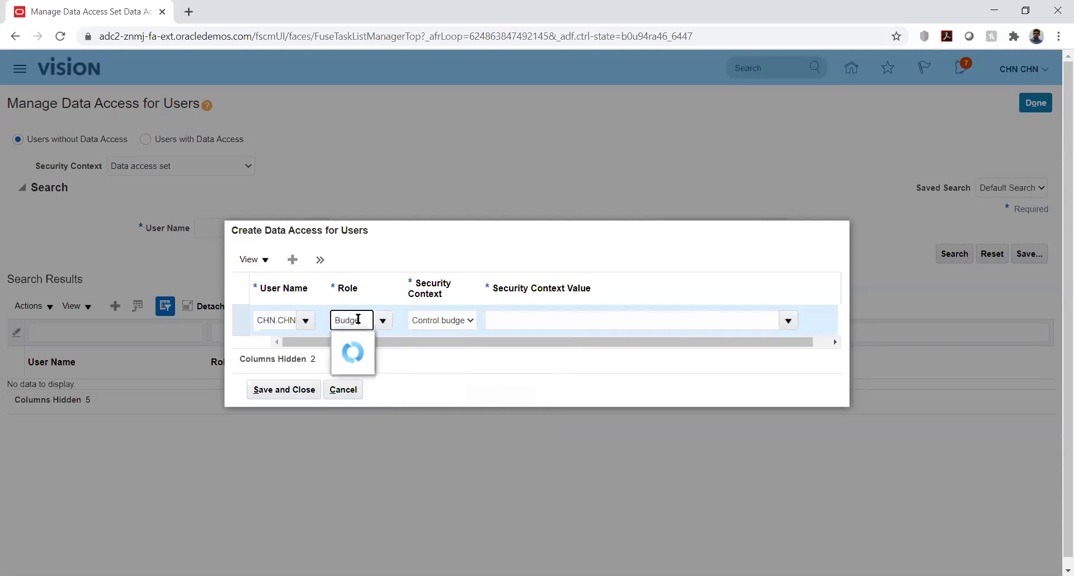
pyautogui.click(368, 364)
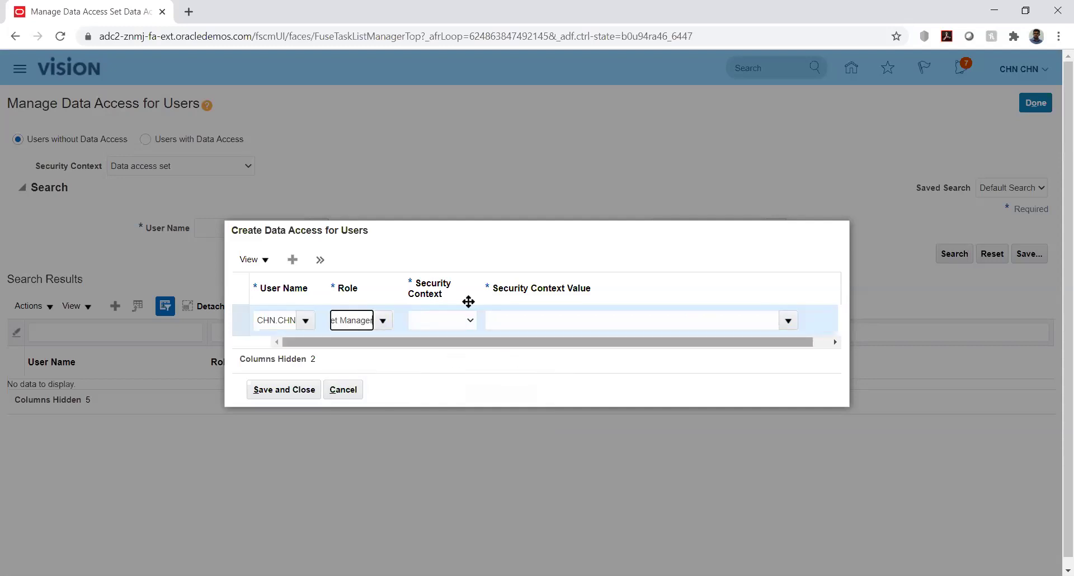
pyautogui.click(467, 320)
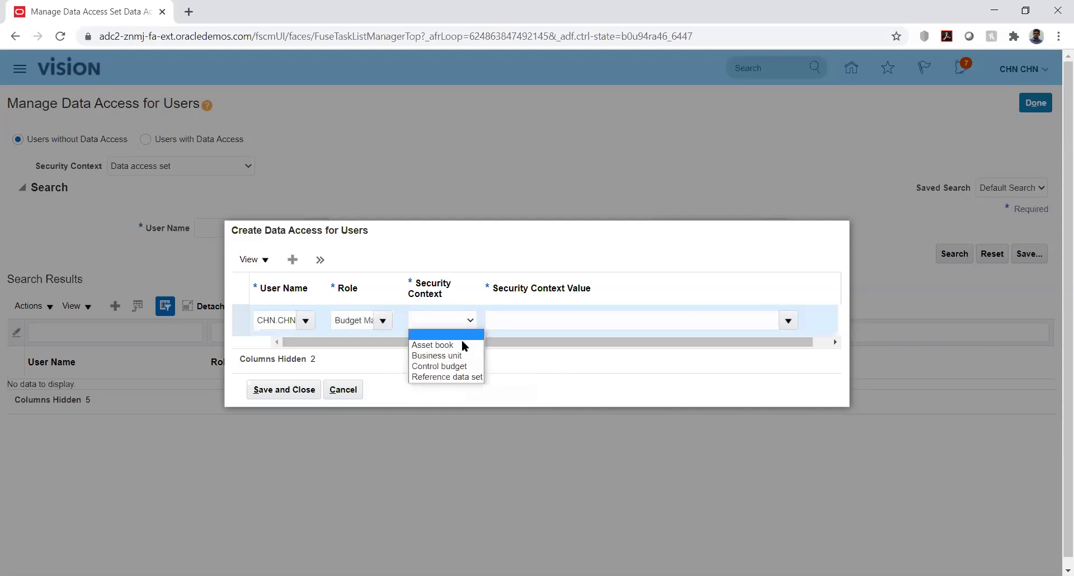
pyautogui.click(462, 366)
# Try 'kk' as the security context value again, then cancel the entry unsaved.
pyautogui.click(692, 324)
pyautogui.write('k')
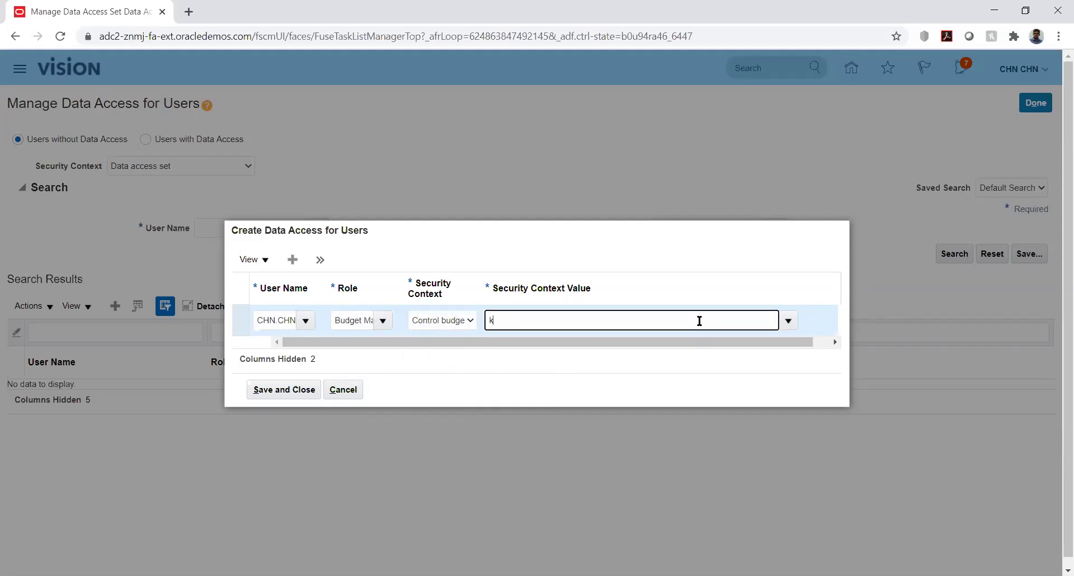
pyautogui.write('k')
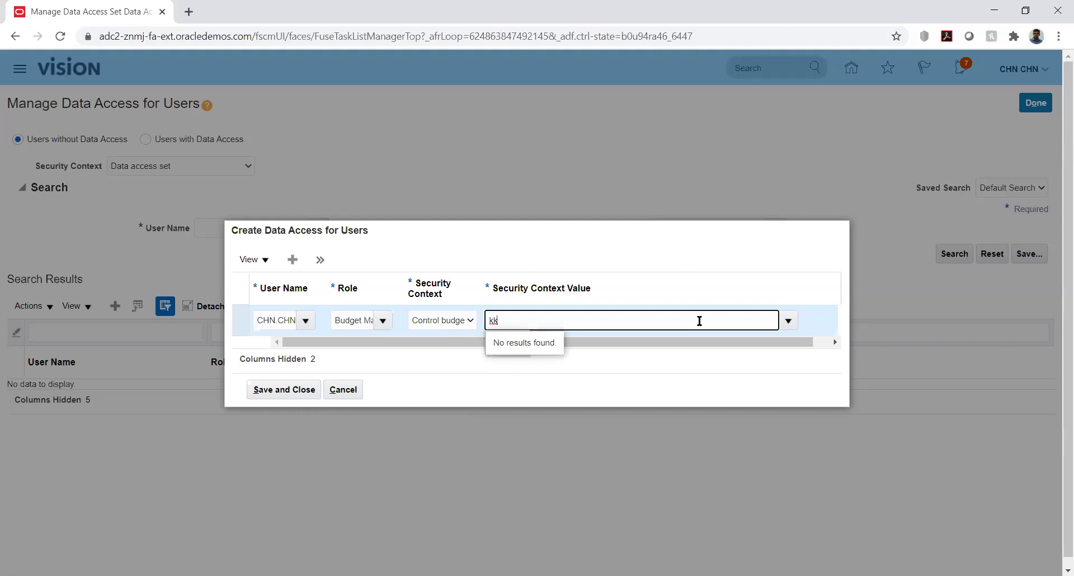
pyautogui.press('BackSpace')
pyautogui.press('BackSpace')
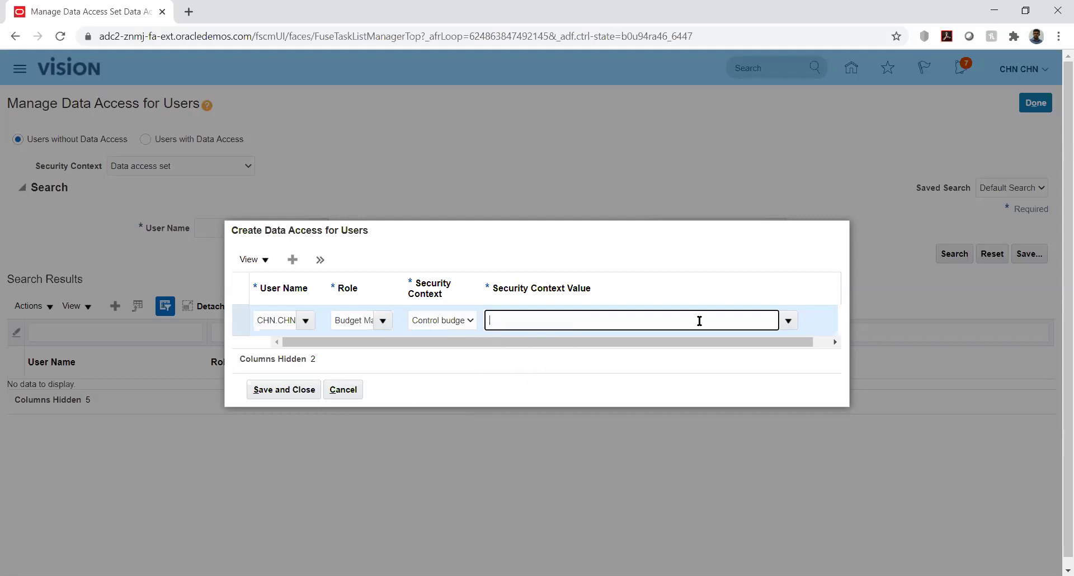
pyautogui.click(345, 387)
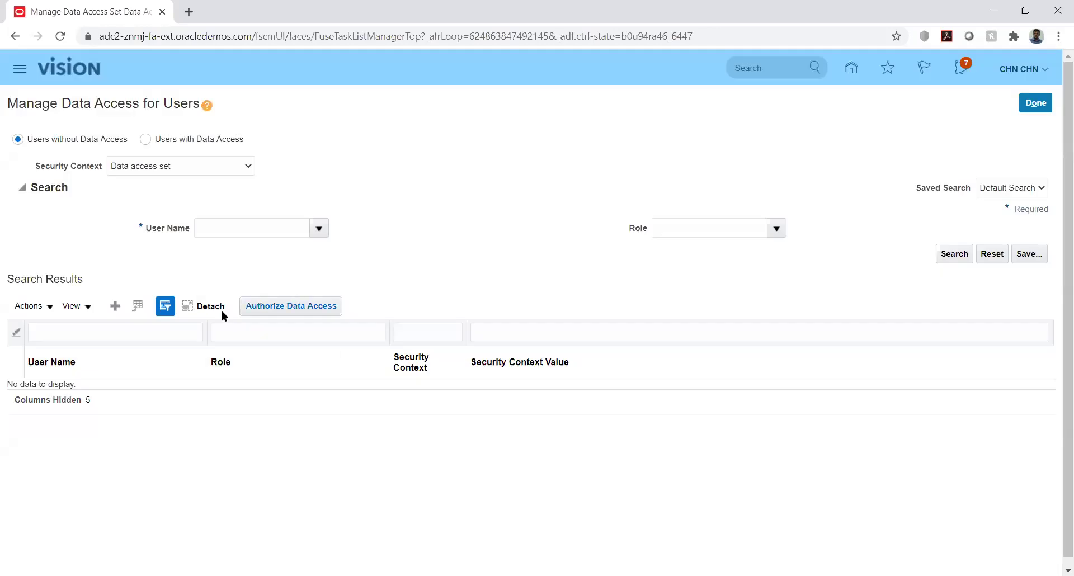
# Cancel a second data access entry, finish Manage Data Access for Users, and return to Setup and Maintenance.
pyautogui.click(117, 303)
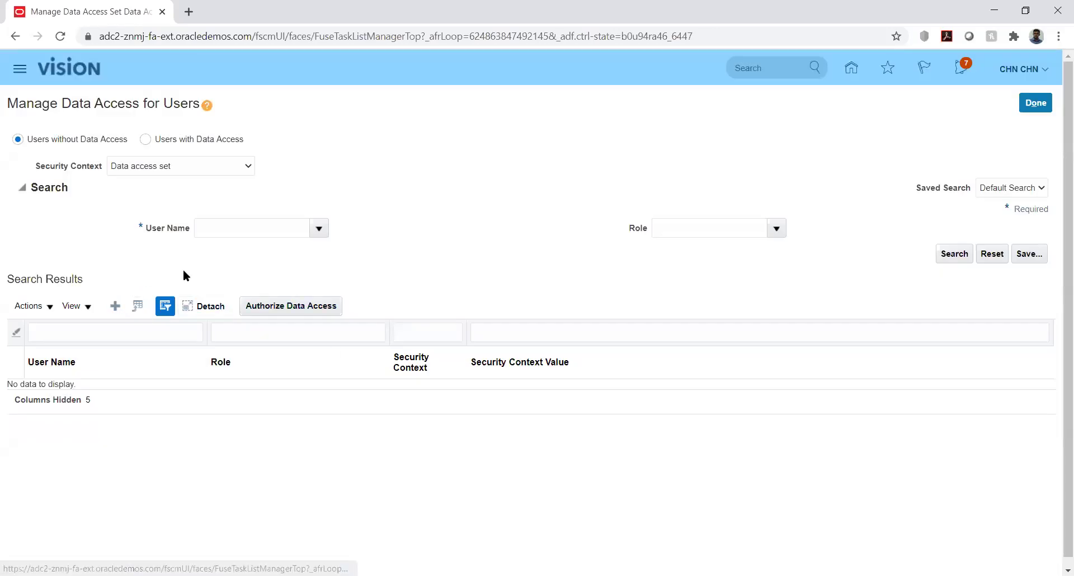
pyautogui.click(462, 323)
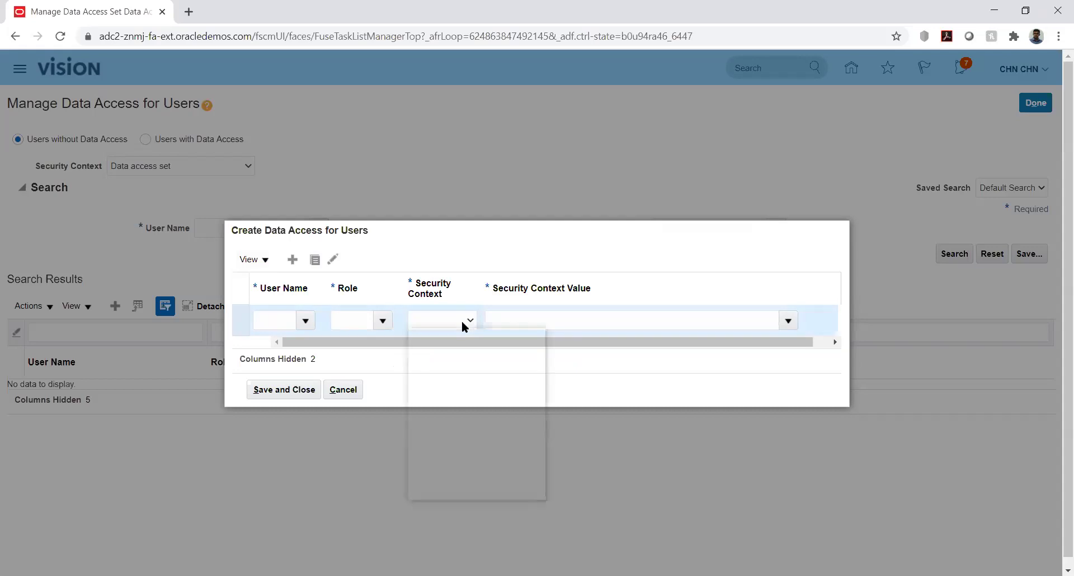
pyautogui.click(562, 259)
pyautogui.click(346, 391)
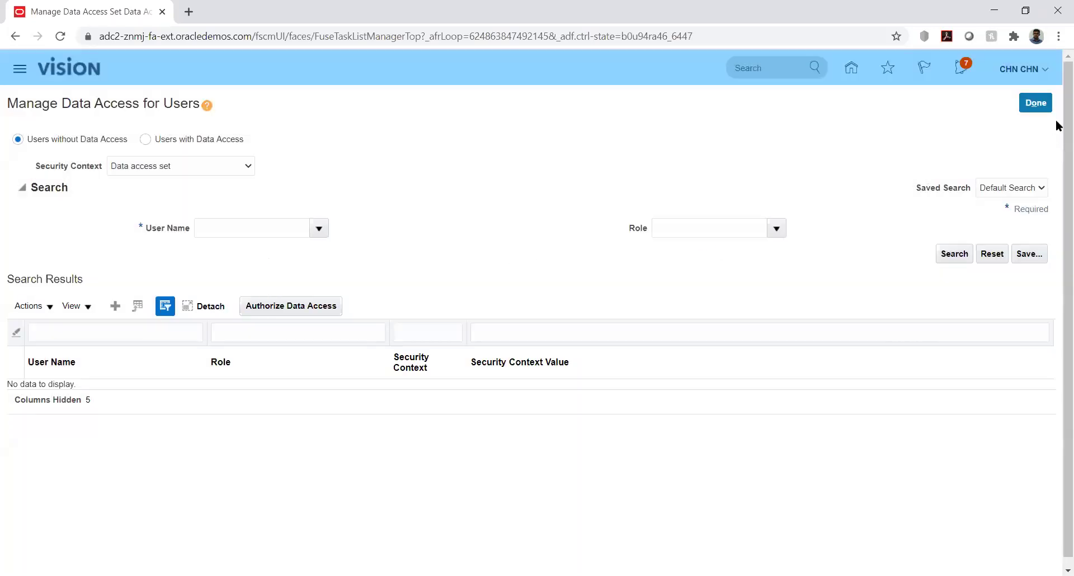
pyautogui.click(1035, 104)
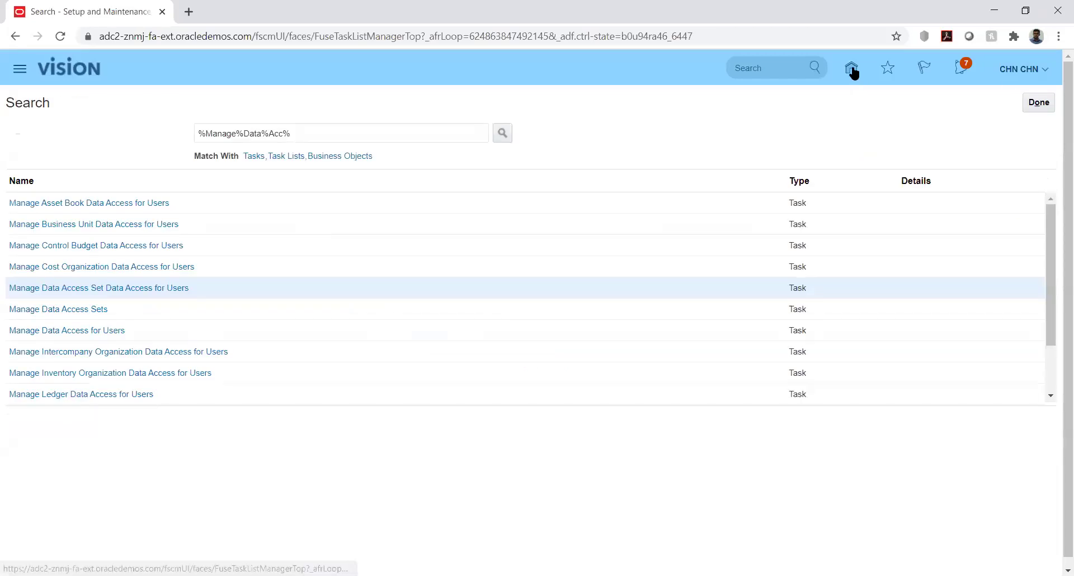
pyautogui.click(1041, 70)
pyautogui.click(812, 274)
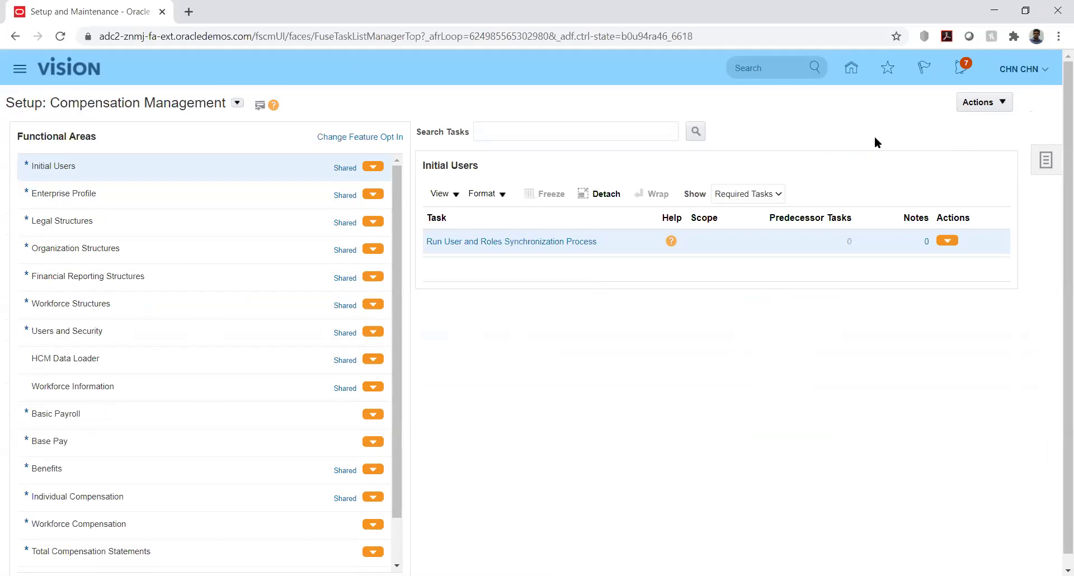
# Find the KK Implementation project by searching 'kk' and go to its Manage Control Budgets task.
pyautogui.click(1038, 163)
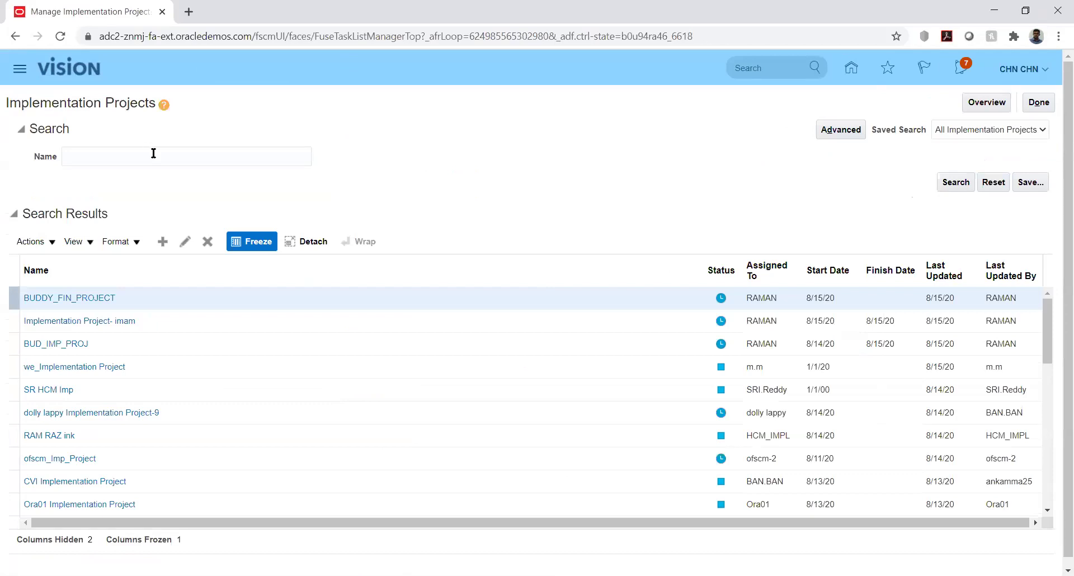
pyautogui.click(154, 154)
pyautogui.write('kk')
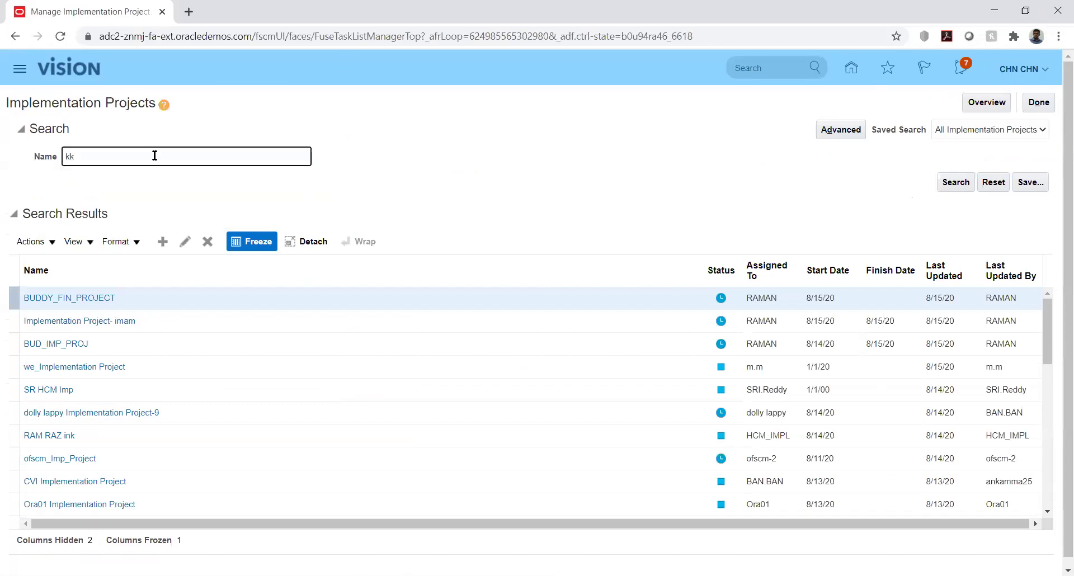
pyautogui.press('Return')
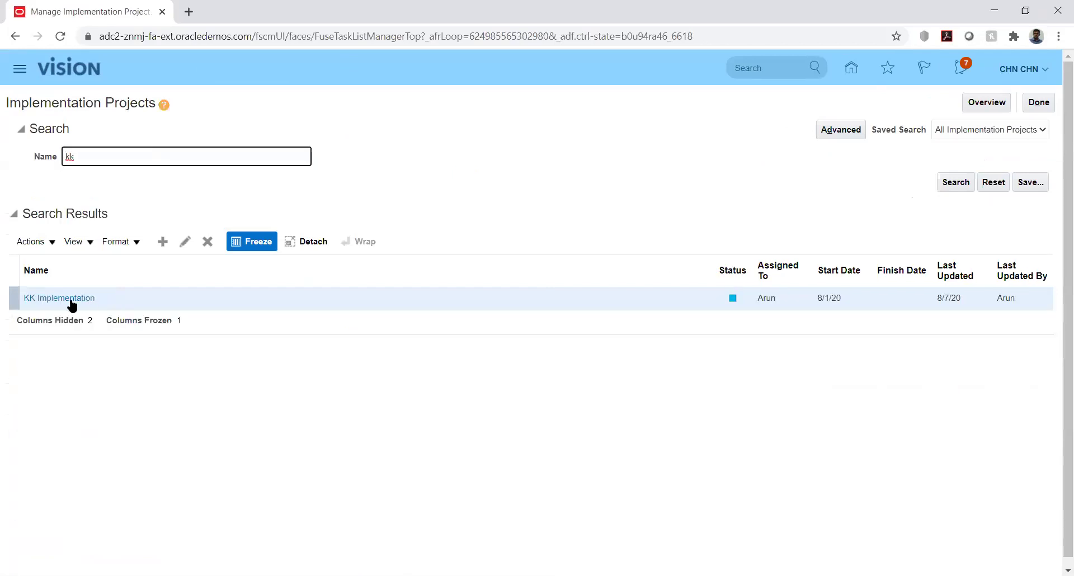
pyautogui.click(73, 302)
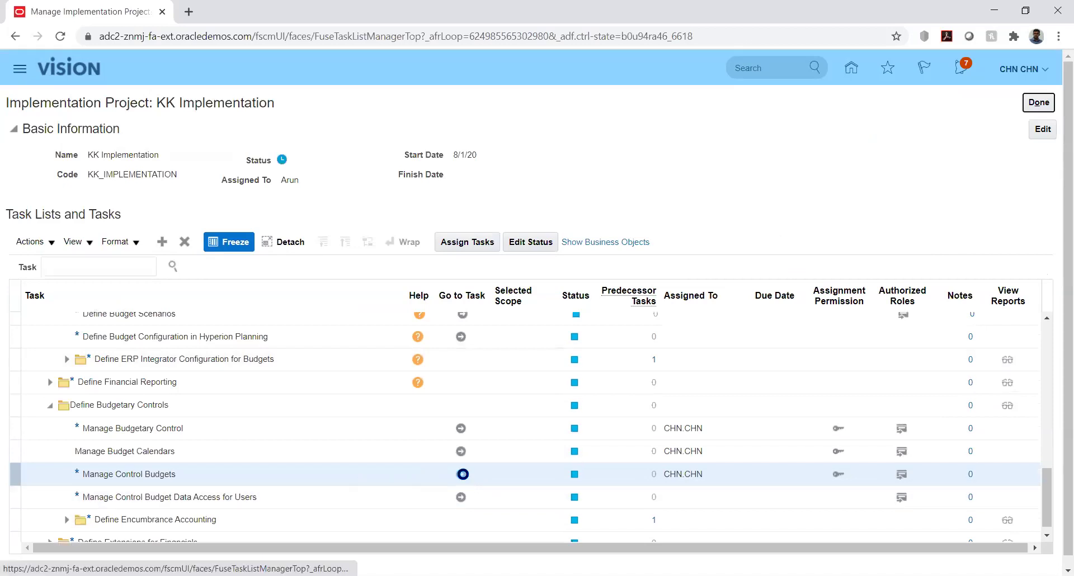
pyautogui.click(462, 475)
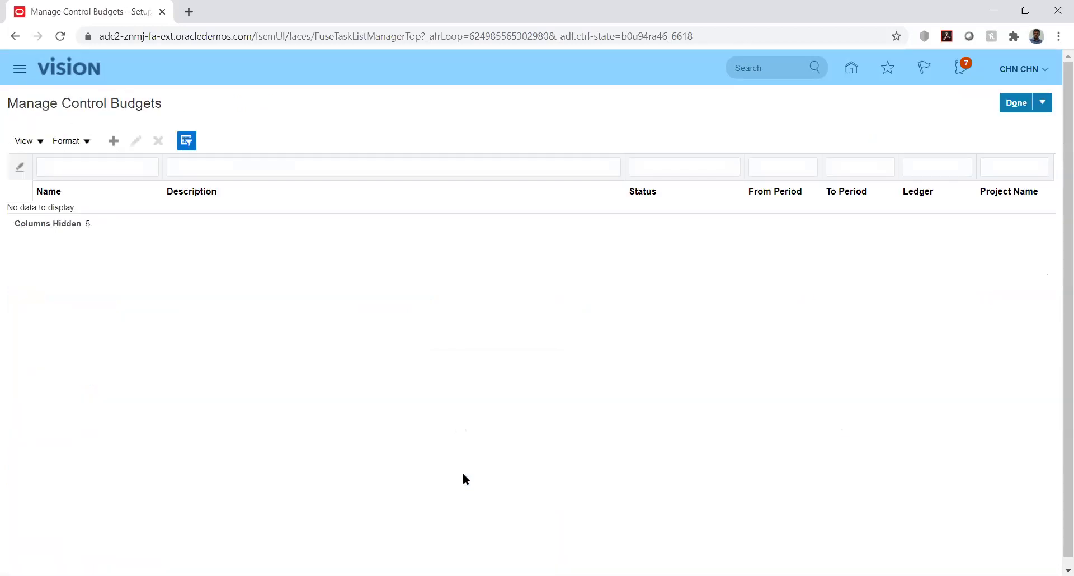
# Create control budget KK_Budget on calendar KK_Bud_Cal, periods PRD_01-01 to PRD_12-01, source budget type Other.
pyautogui.click(115, 142)
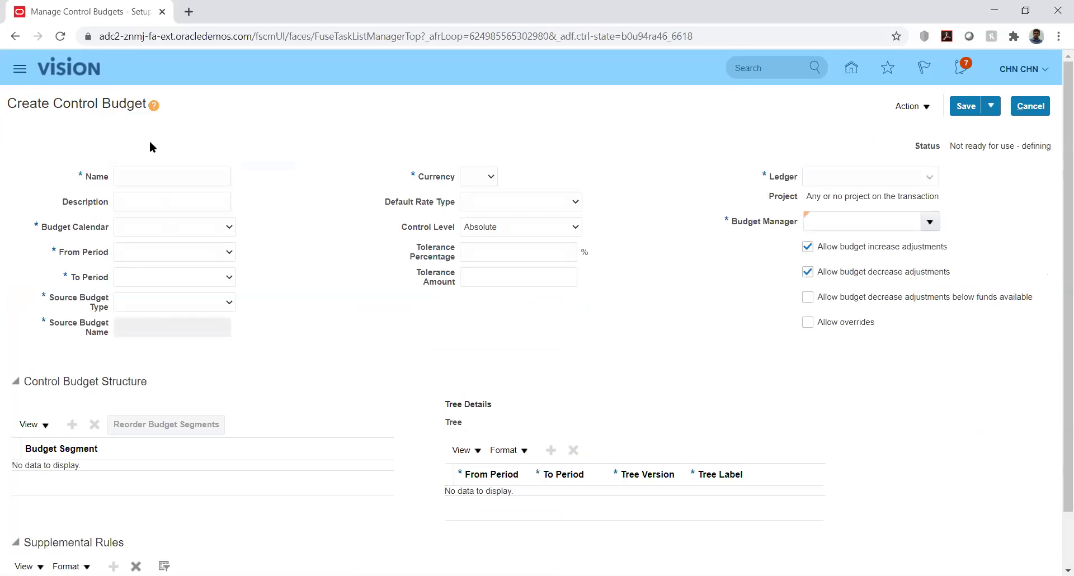
pyautogui.click(167, 175)
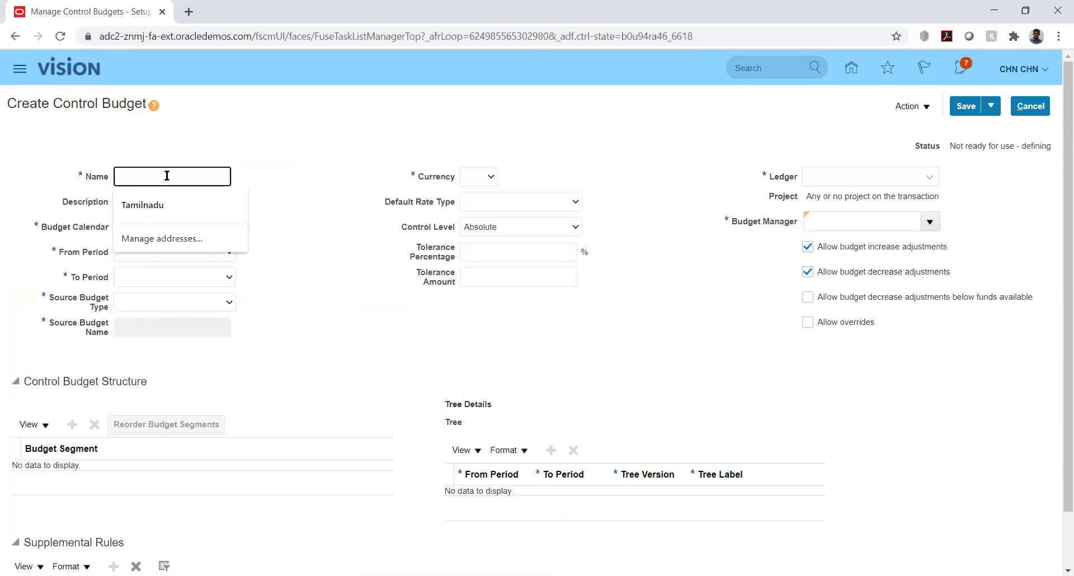
pyautogui.write('KK_Budget')
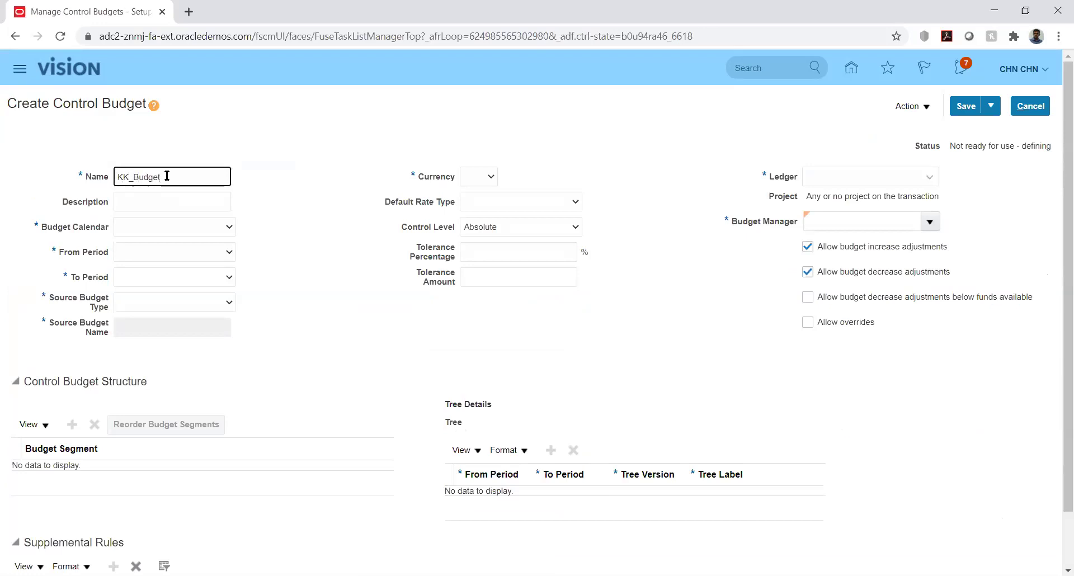
pyautogui.click(191, 228)
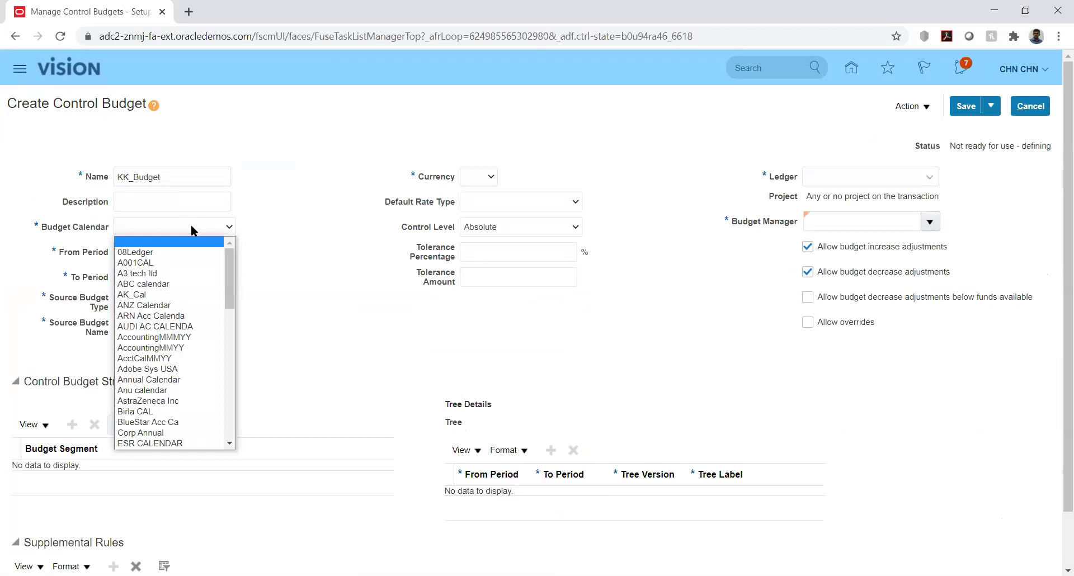
pyautogui.press('k')
pyautogui.press('k')
pyautogui.press('k')
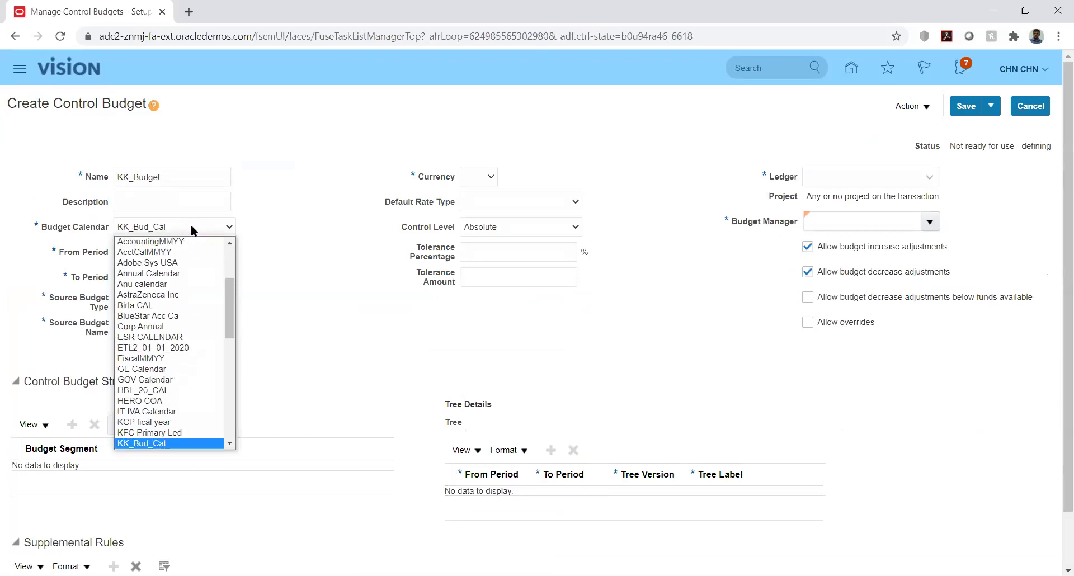
pyautogui.press('Return')
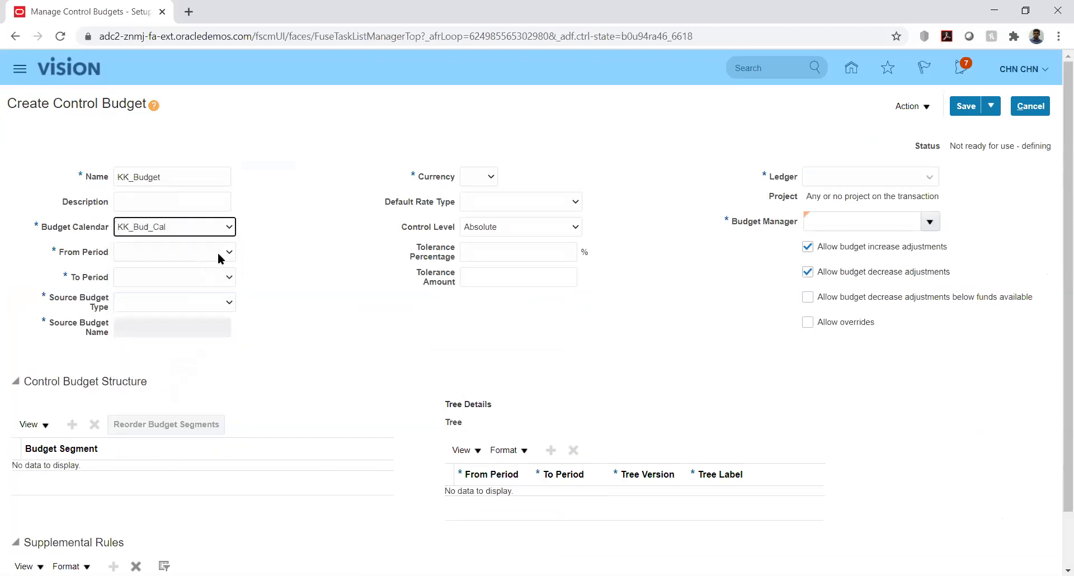
pyautogui.click(214, 253)
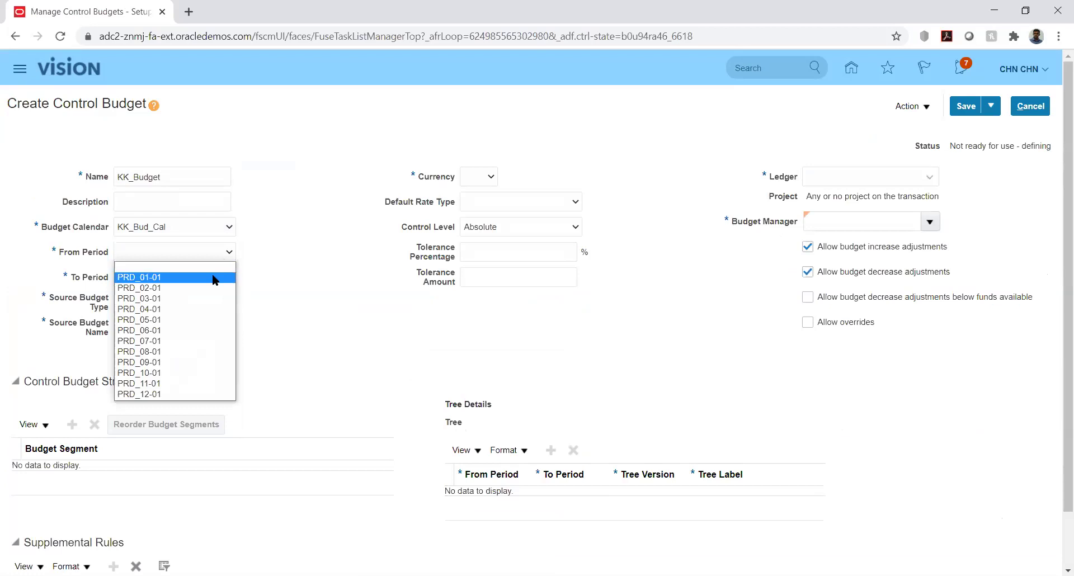
pyautogui.click(213, 278)
pyautogui.click(213, 276)
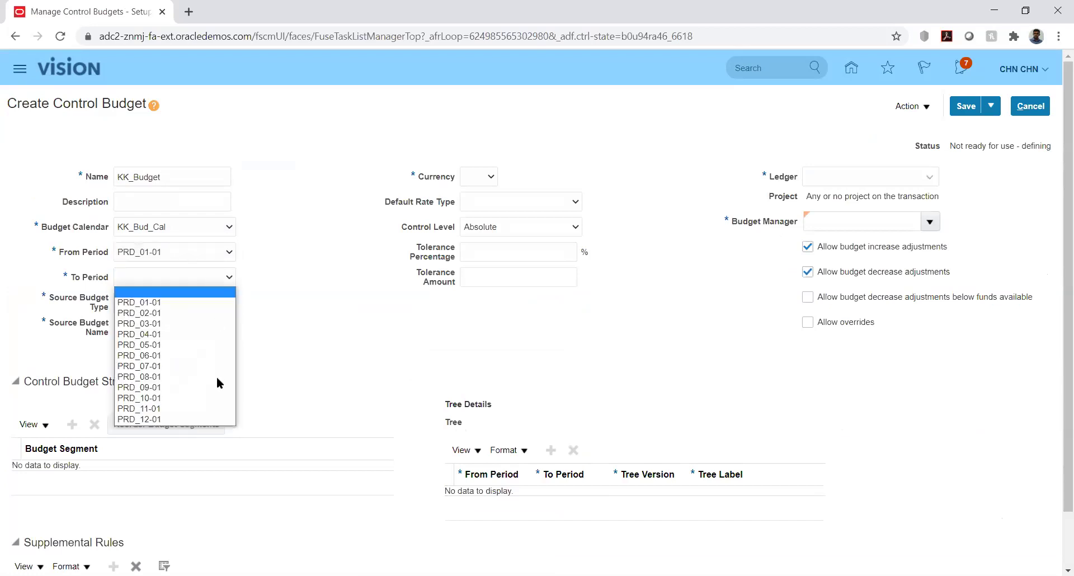
pyautogui.click(217, 418)
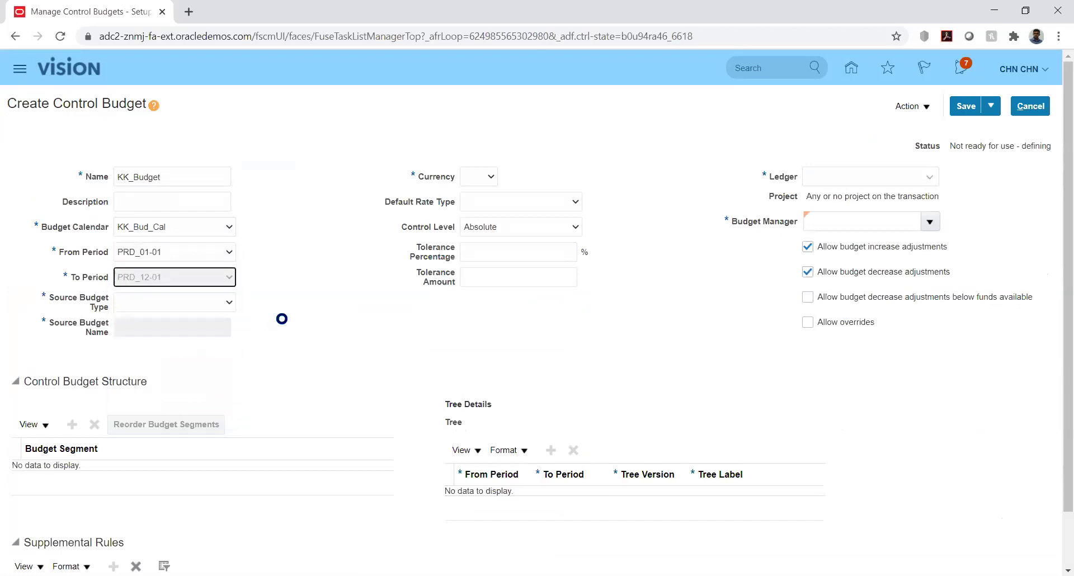
pyautogui.click(216, 303)
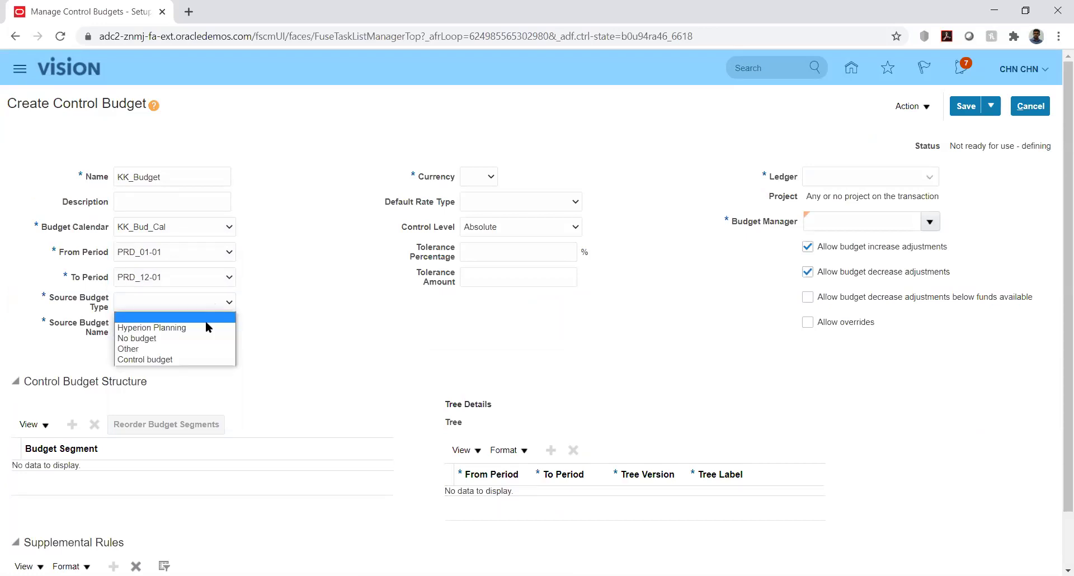
pyautogui.click(187, 353)
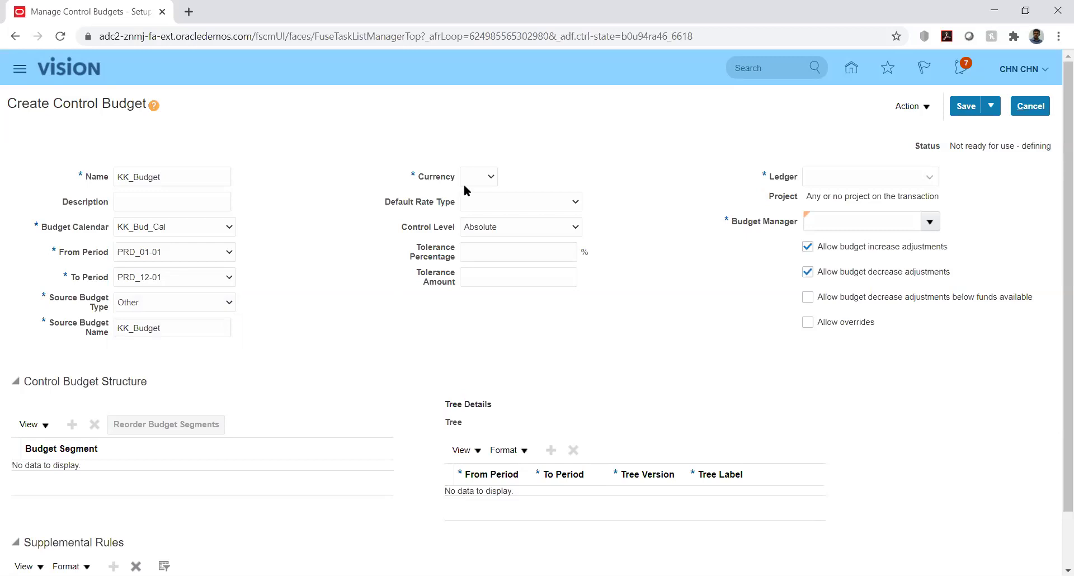
# Set currency USD, default rate type Corporate and ledger KK_Ledger on the budget.
pyautogui.click(479, 177)
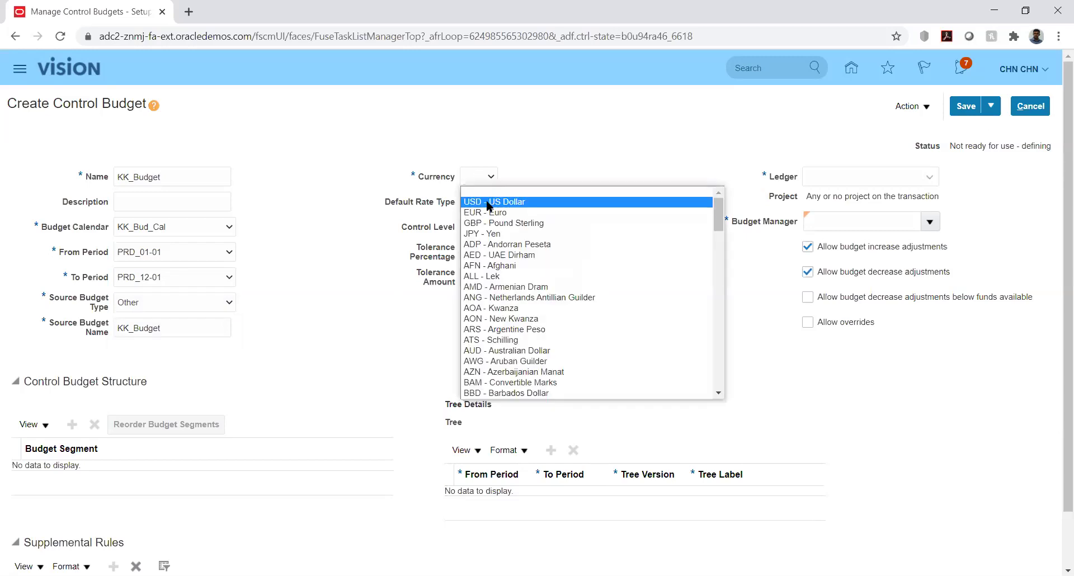
pyautogui.click(488, 202)
pyautogui.click(574, 205)
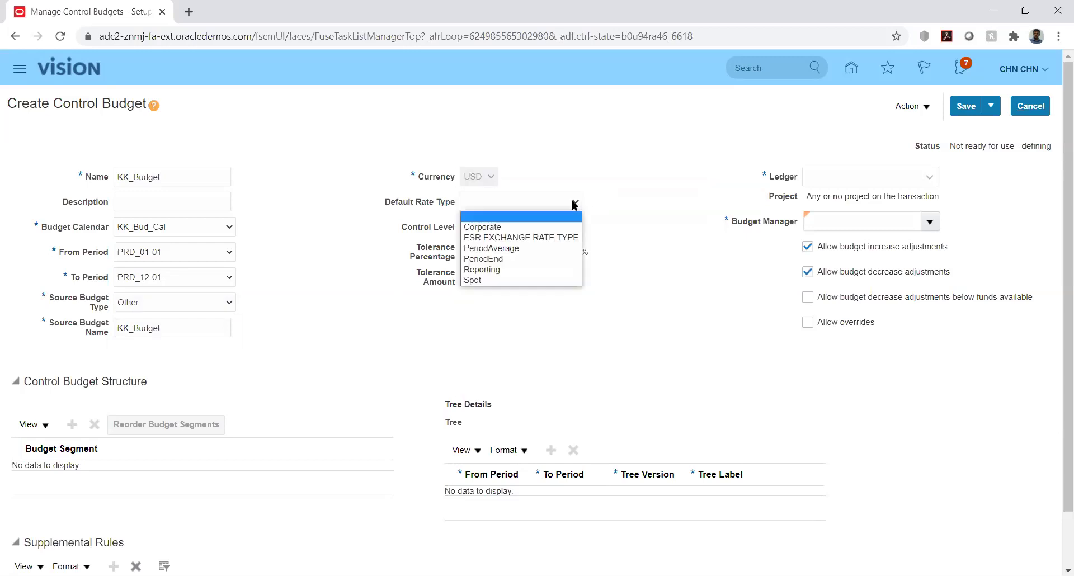
pyautogui.click(566, 205)
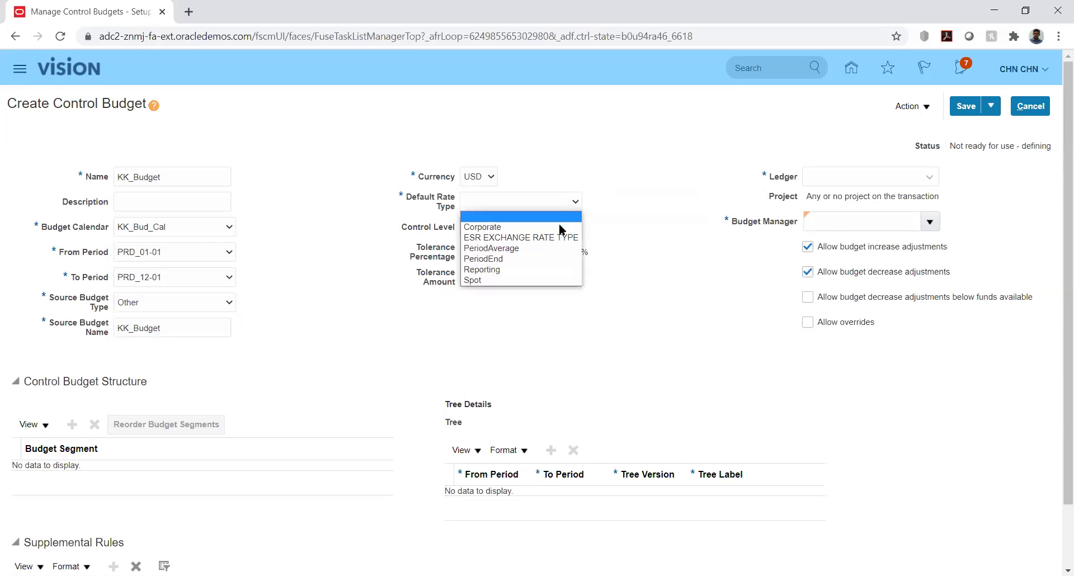
pyautogui.click(498, 228)
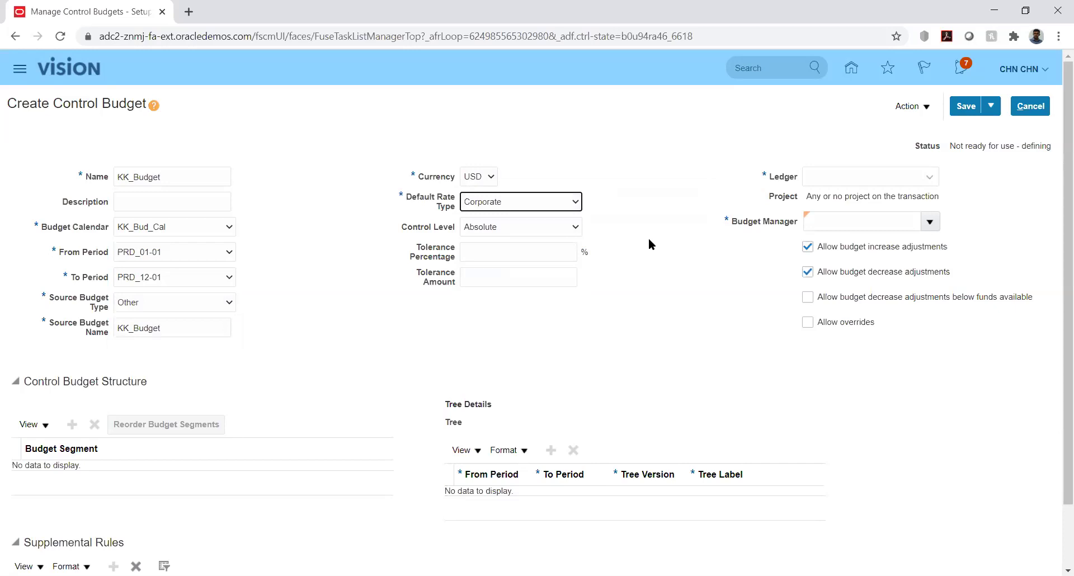
pyautogui.click(878, 172)
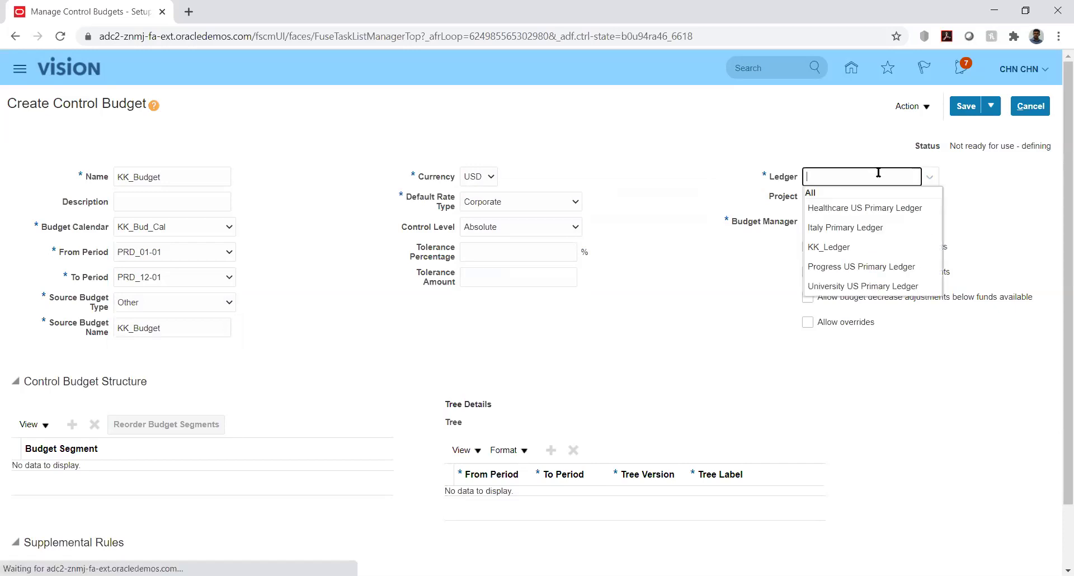
pyautogui.click(835, 248)
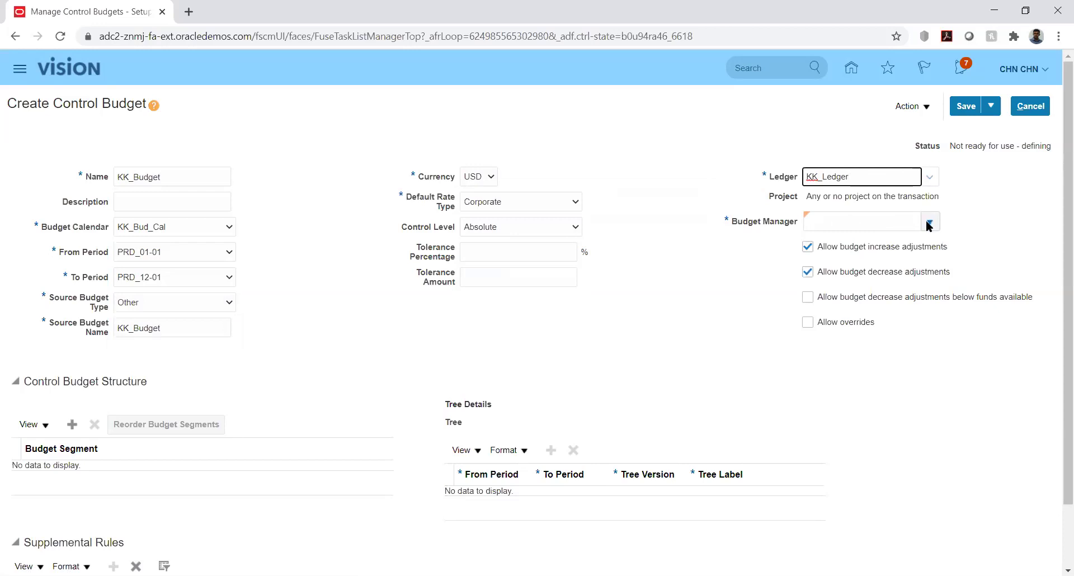
pyautogui.click(928, 222)
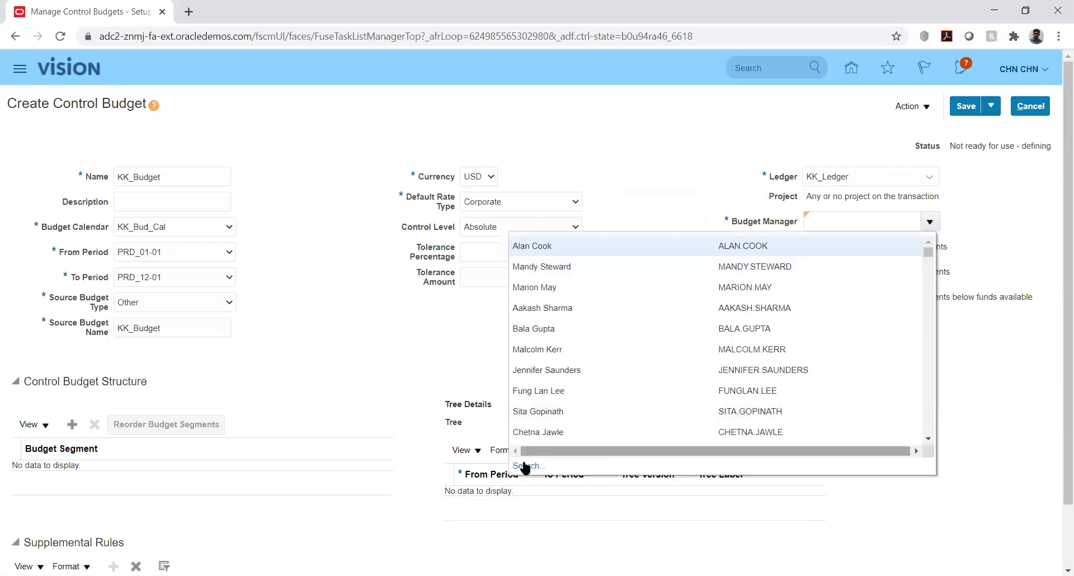
pyautogui.click(526, 466)
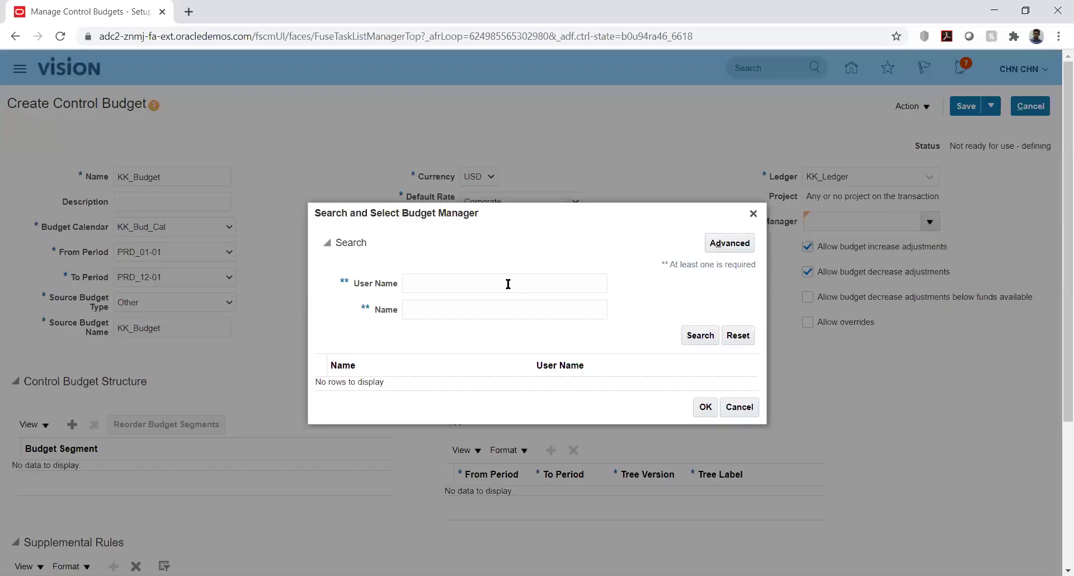
# After the user-name search finds nobody, assign the first listed person as KK_Budget's budget manager.
pyautogui.click(508, 284)
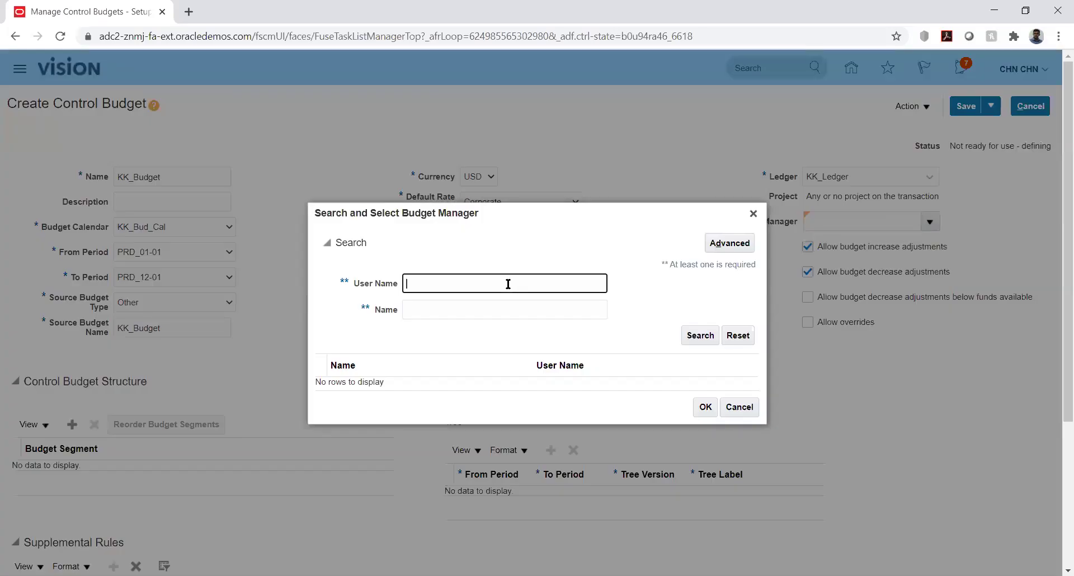
pyautogui.write('CHN ')
pyautogui.write('CHN.CHN')
pyautogui.click(700, 338)
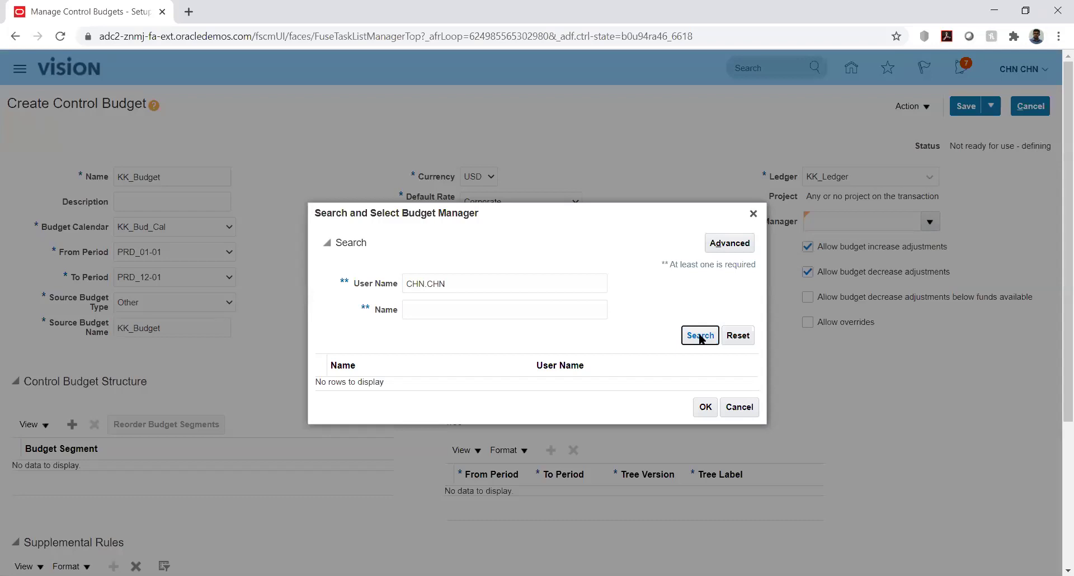
pyautogui.click(753, 214)
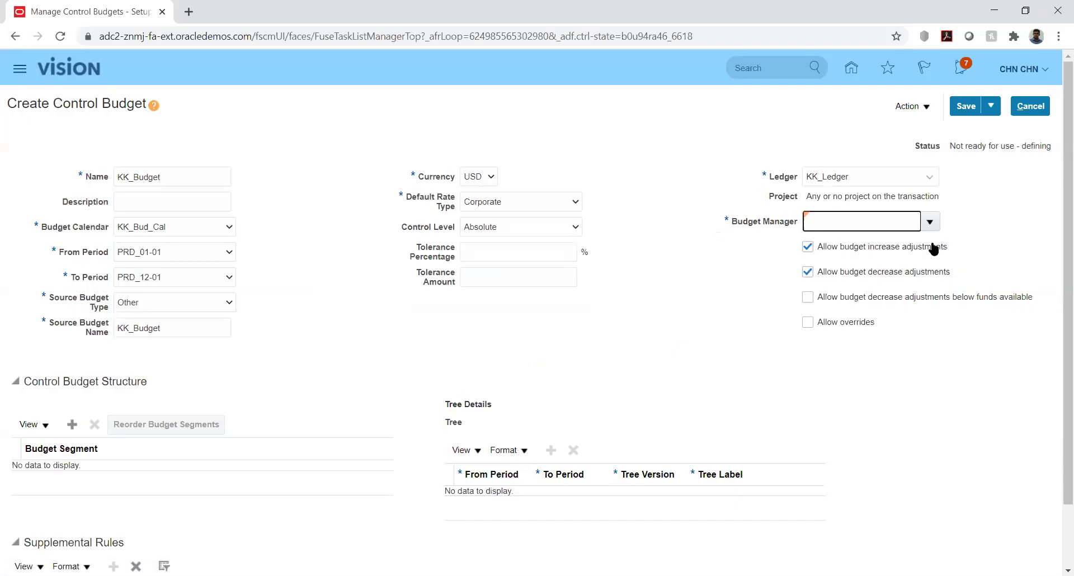
pyautogui.click(930, 222)
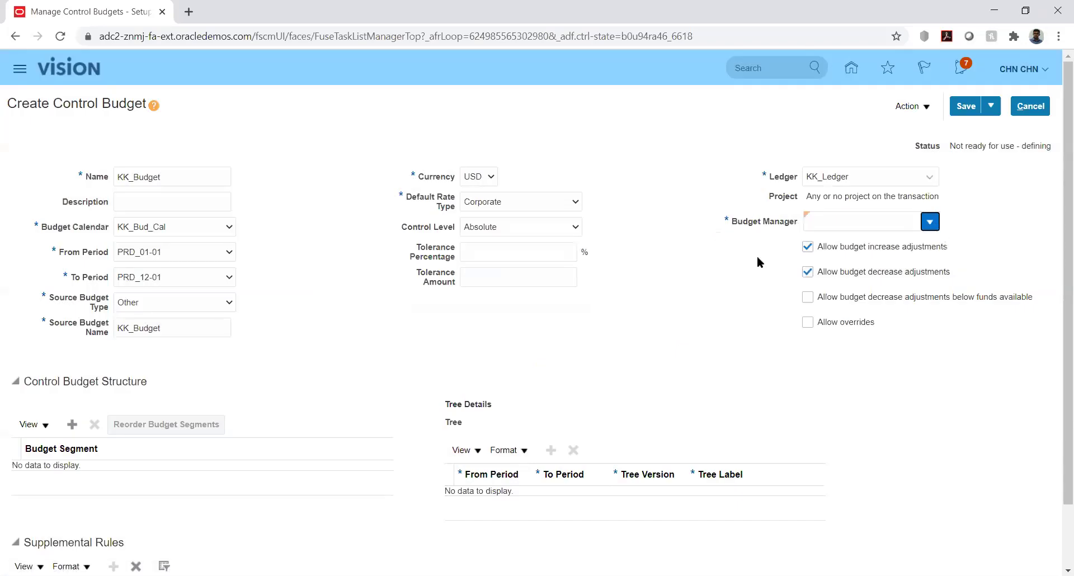
pyautogui.click(552, 246)
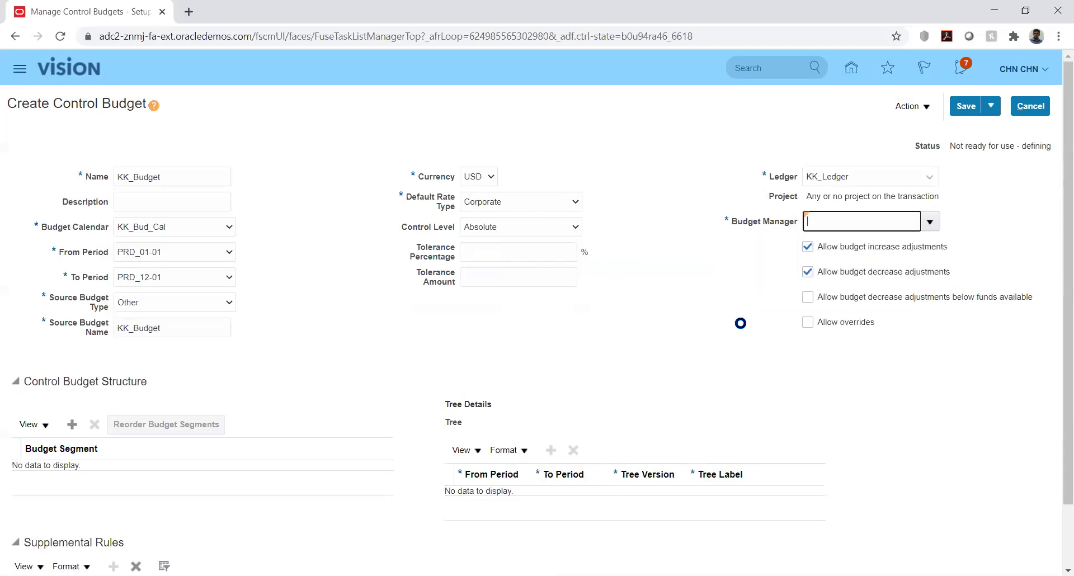
pyautogui.click(741, 318)
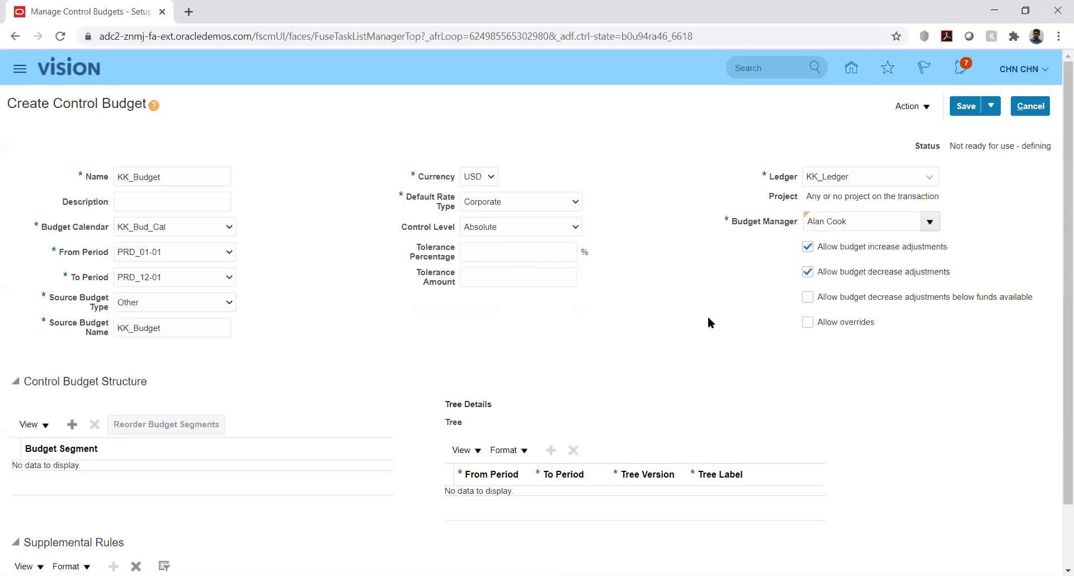
pyautogui.moveTo(1057, 336); pyautogui.dragTo(1057, 437)
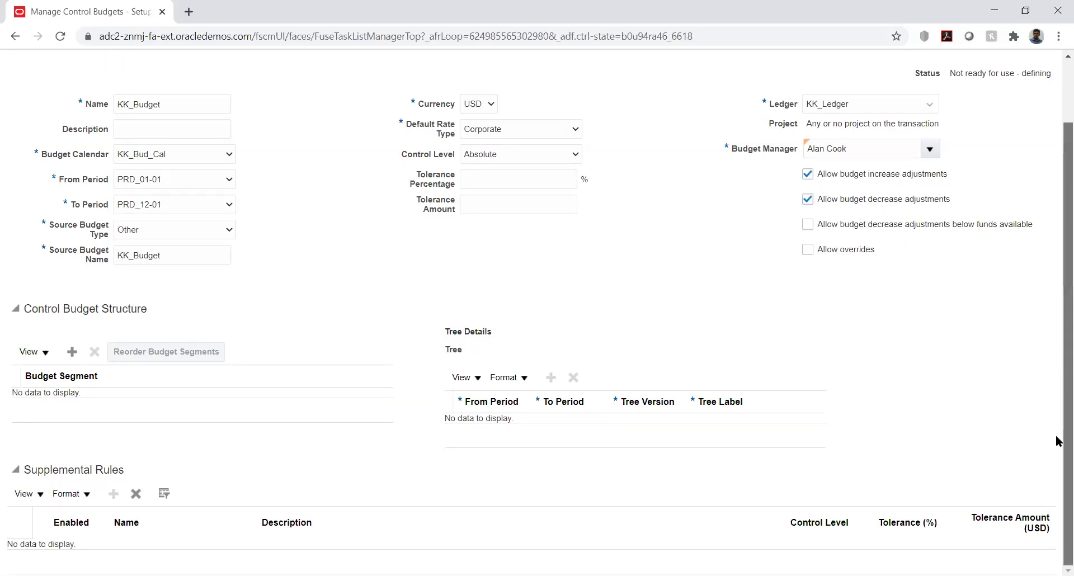
pyautogui.click(72, 352)
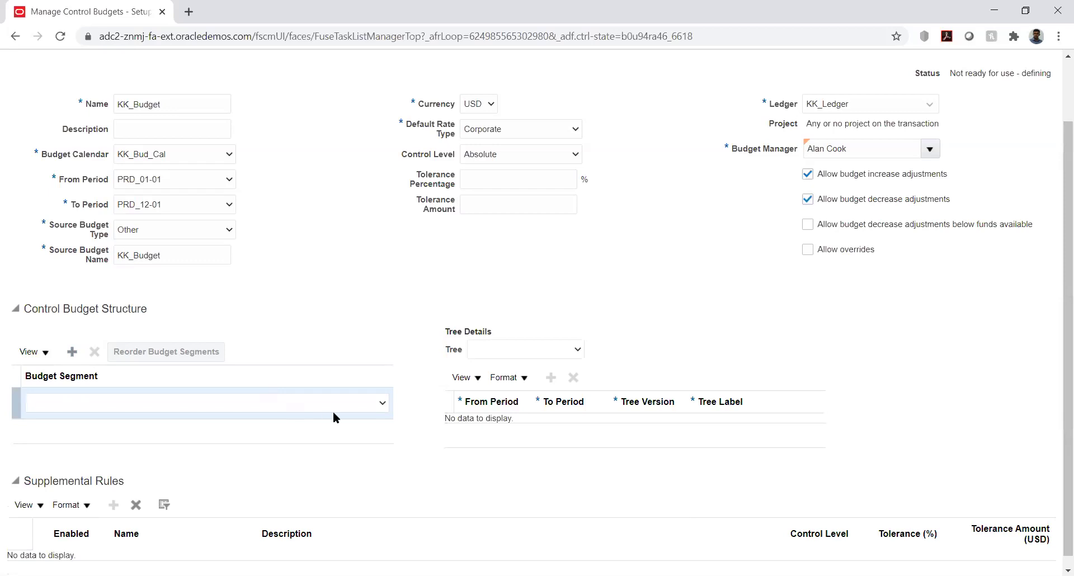
pyautogui.click(370, 407)
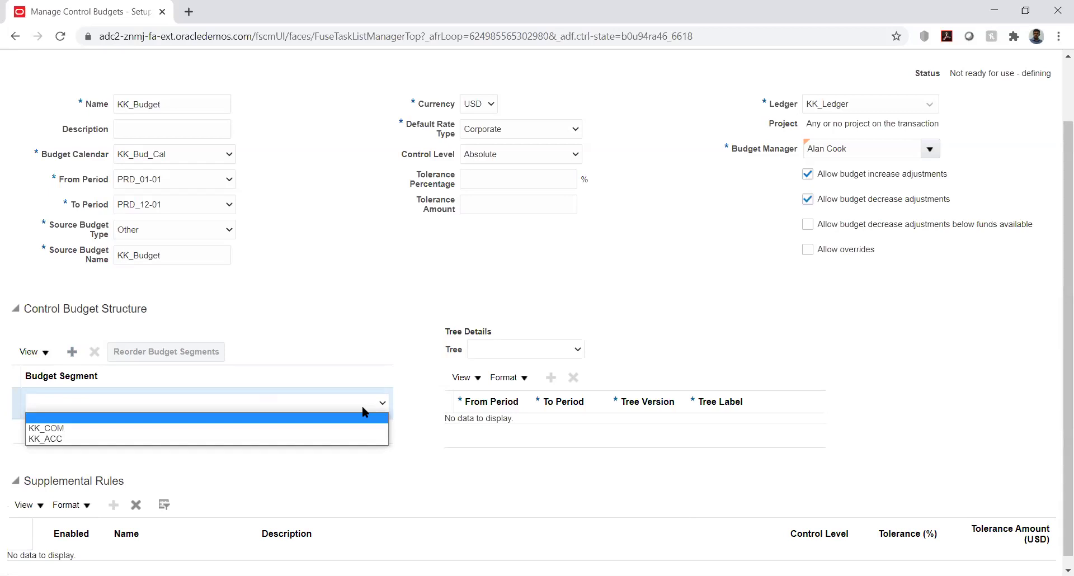
pyautogui.click(301, 440)
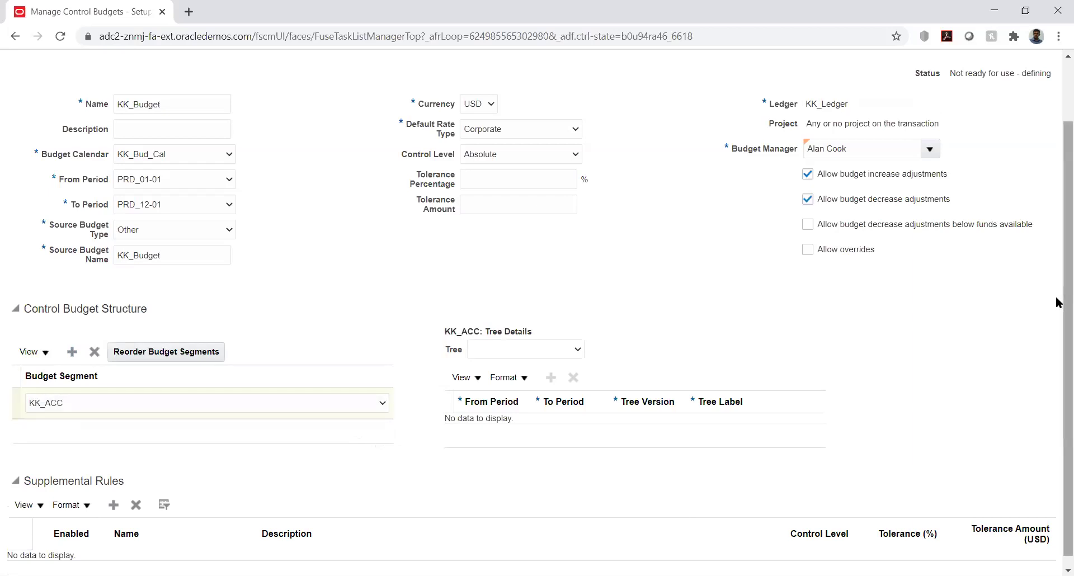
pyautogui.scroll(-1, 1058, 380)
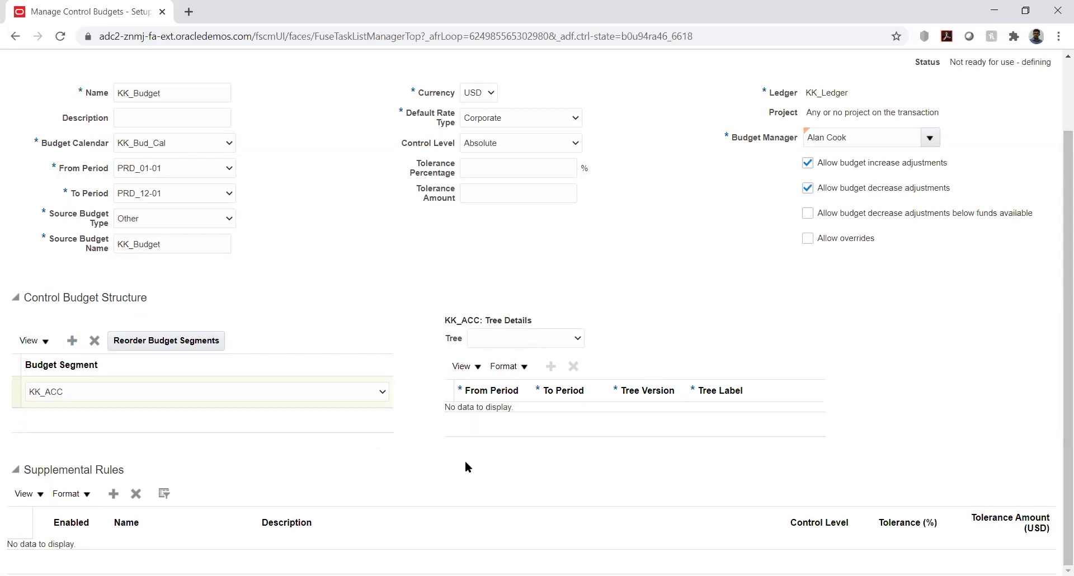
pyautogui.doubleClick(38, 465)
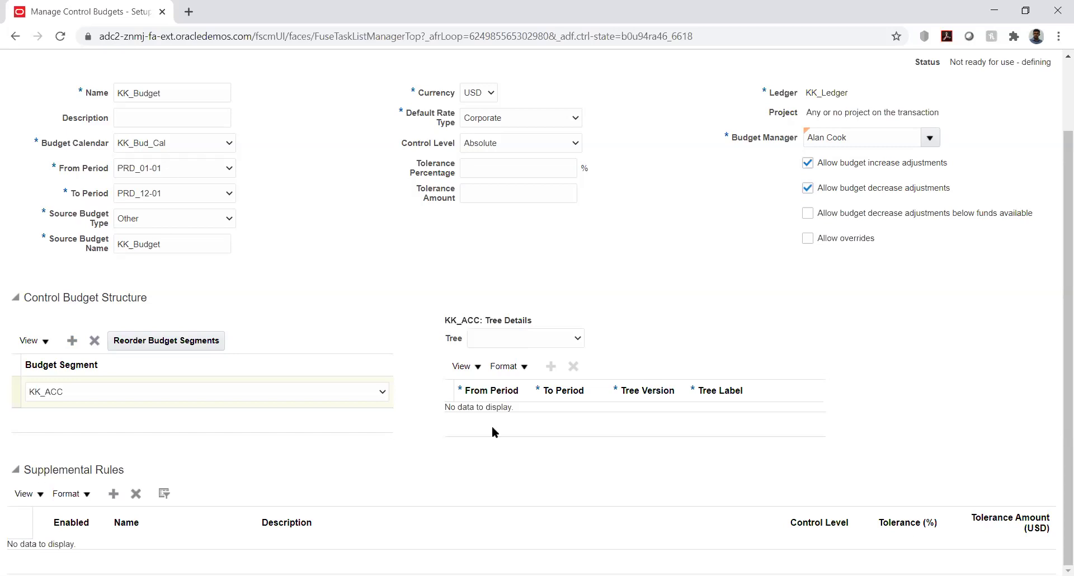
pyautogui.click(592, 479)
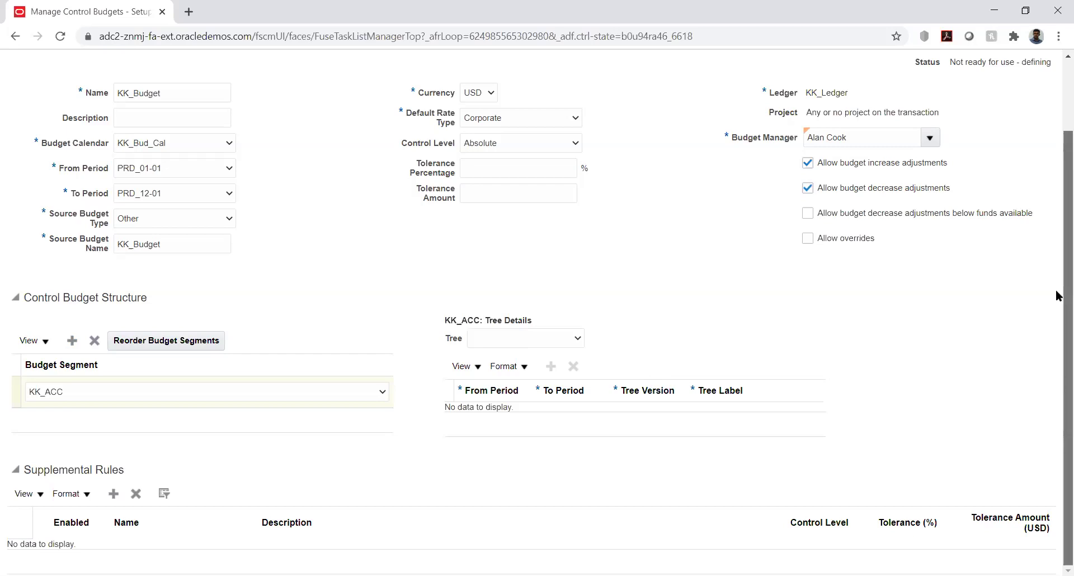
pyautogui.scroll(2, 1057, 379)
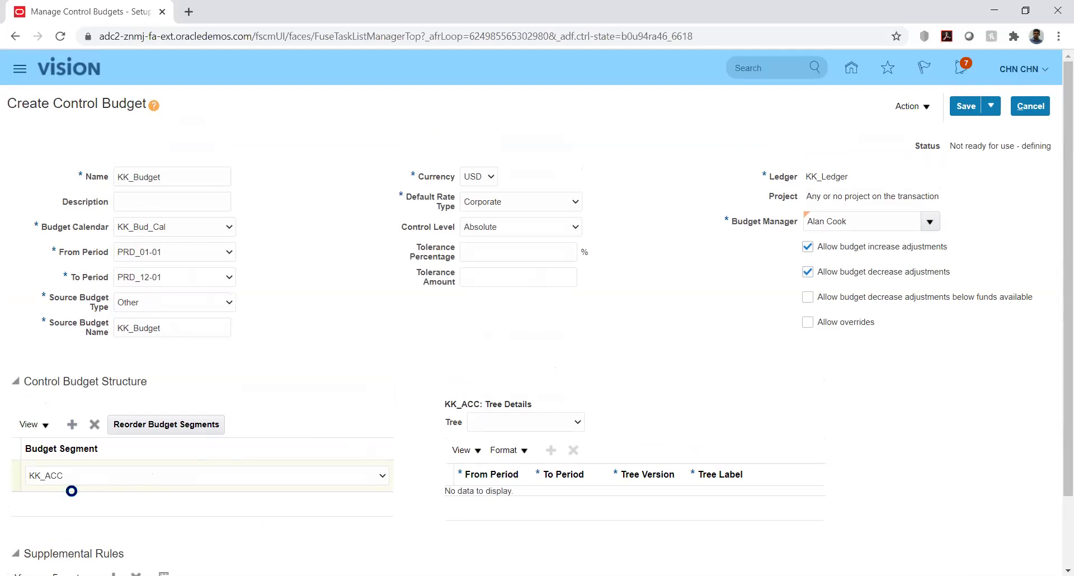
pyautogui.scroll(-1, 1056, 380)
pyautogui.scroll(-2, 1057, 385)
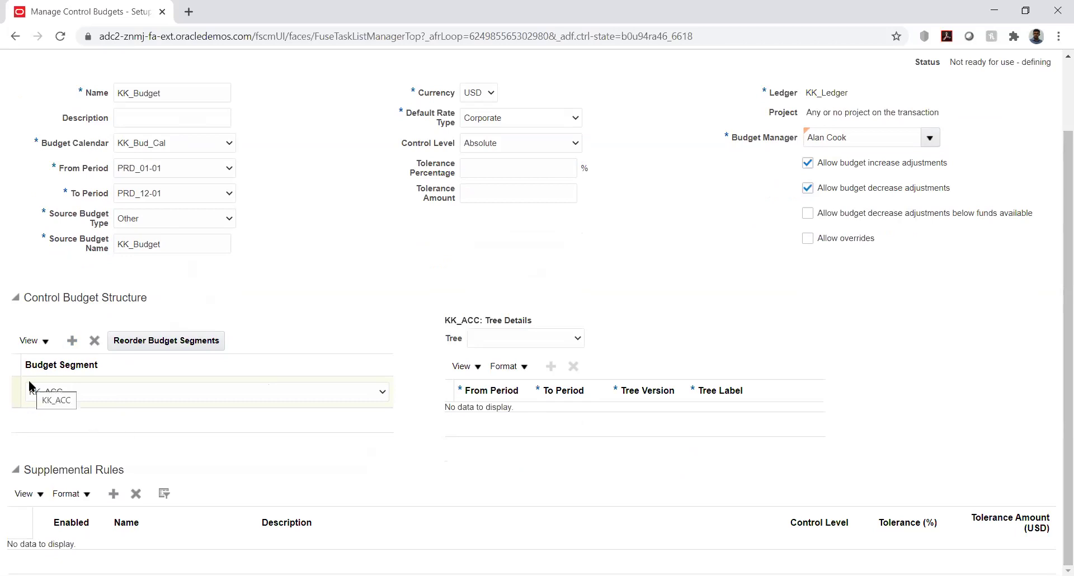
# Add a new supplemental rule to KK_Budget and review the control level choices.
pyautogui.click(115, 494)
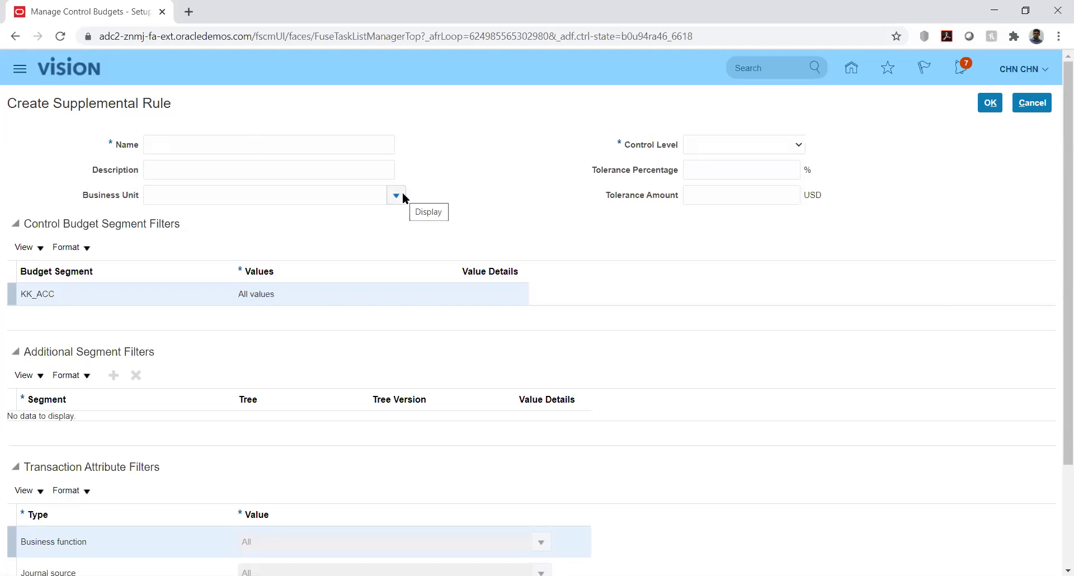
pyautogui.click(784, 144)
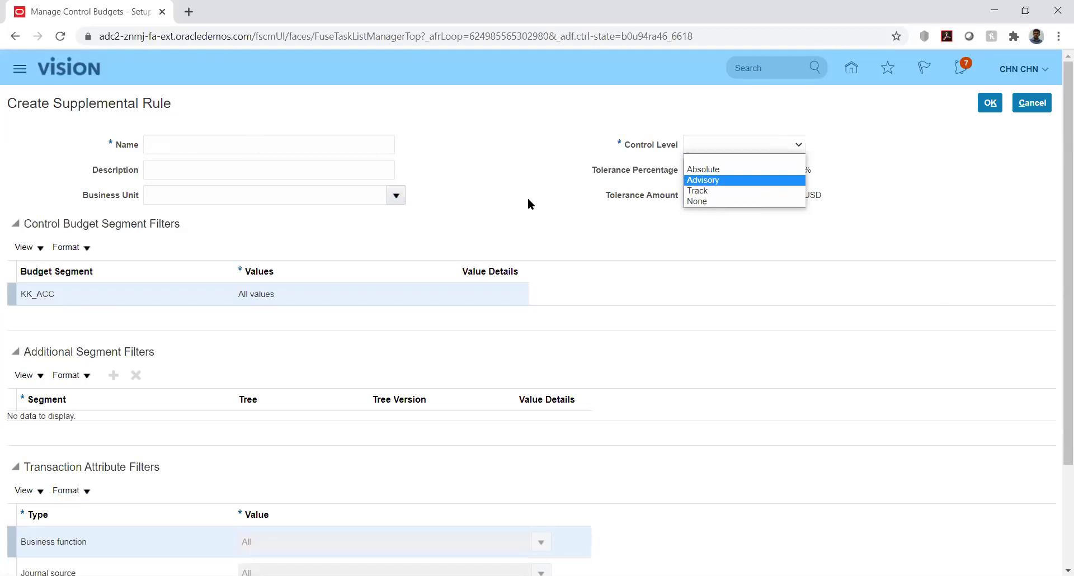
pyautogui.click(485, 217)
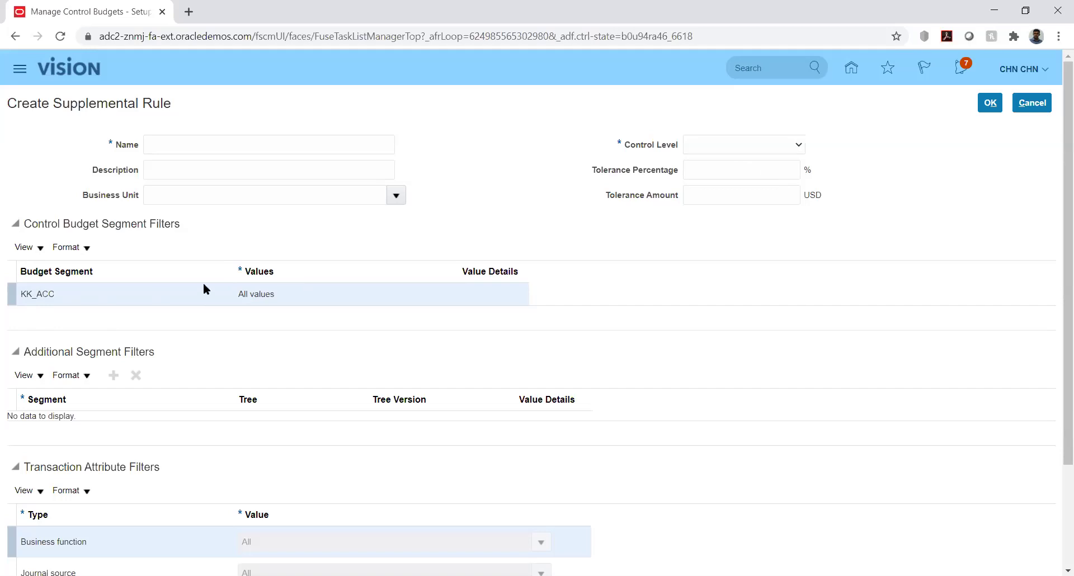
pyautogui.click(259, 292)
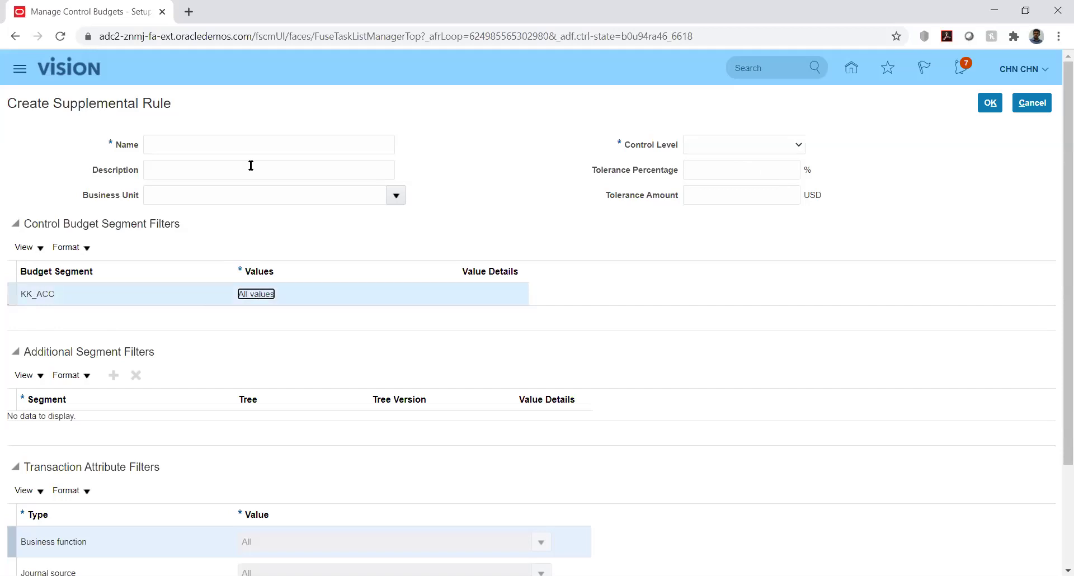
# Name the rule New and set its control level to Absolute.
pyautogui.click(326, 146)
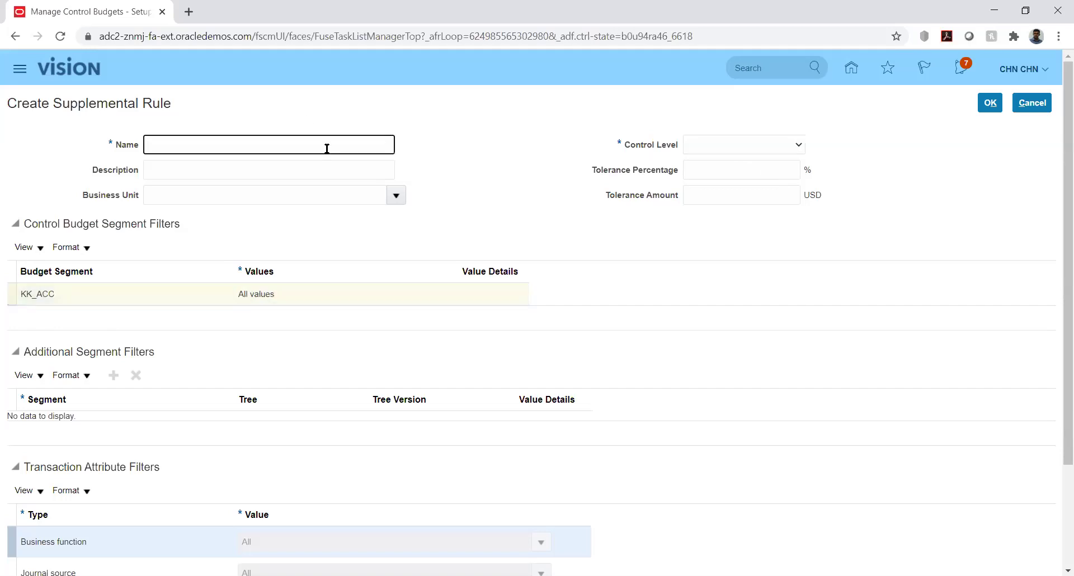
pyautogui.write('New')
pyautogui.press('Tab')
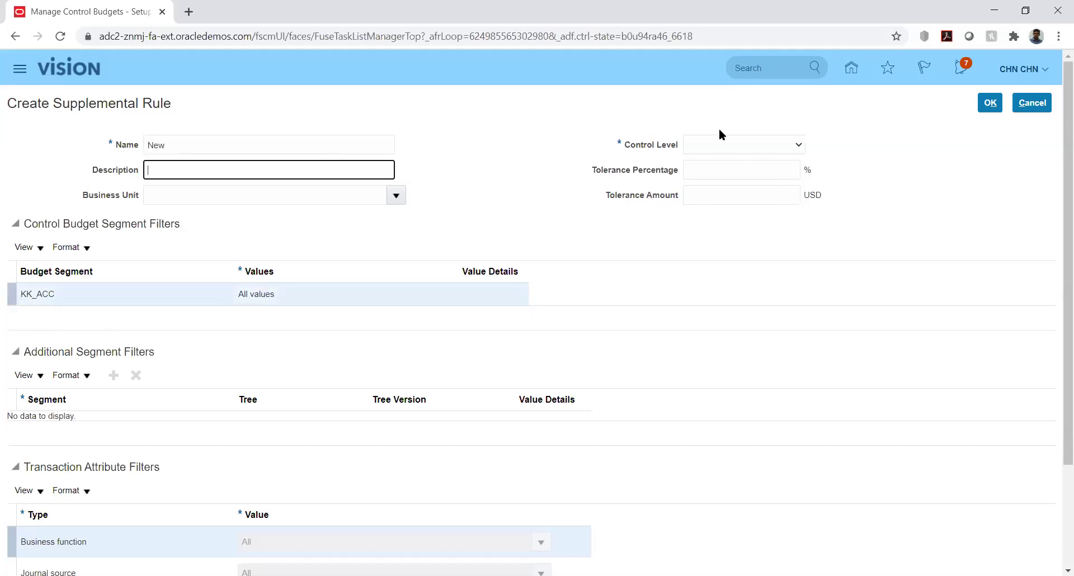
pyautogui.click(730, 144)
pyautogui.click(726, 174)
pyautogui.click(297, 285)
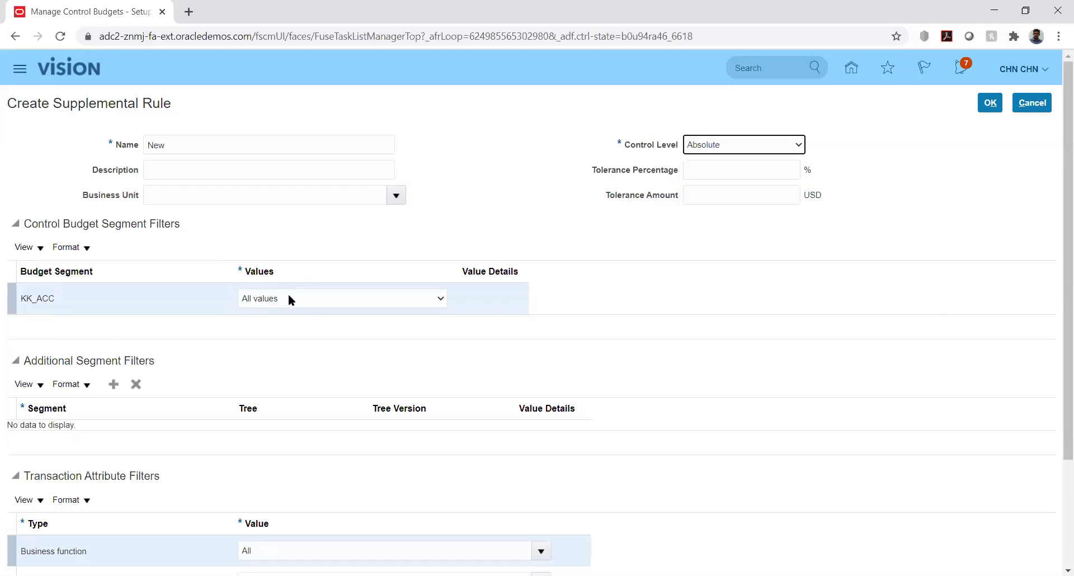
# Try specific values for segment KK_ACC, then revert it to All values.
pyautogui.click(288, 297)
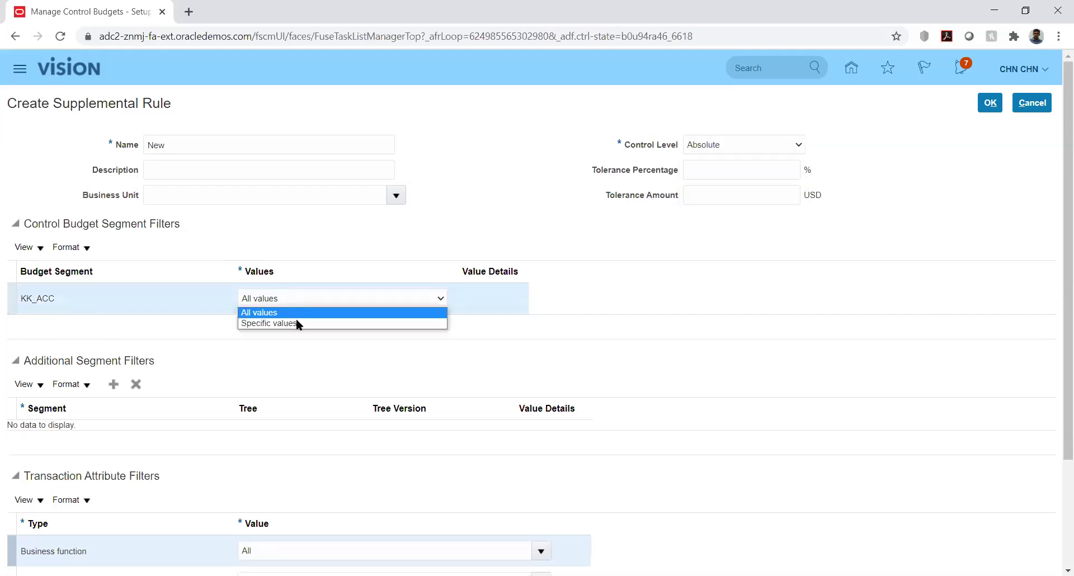
pyautogui.click(280, 323)
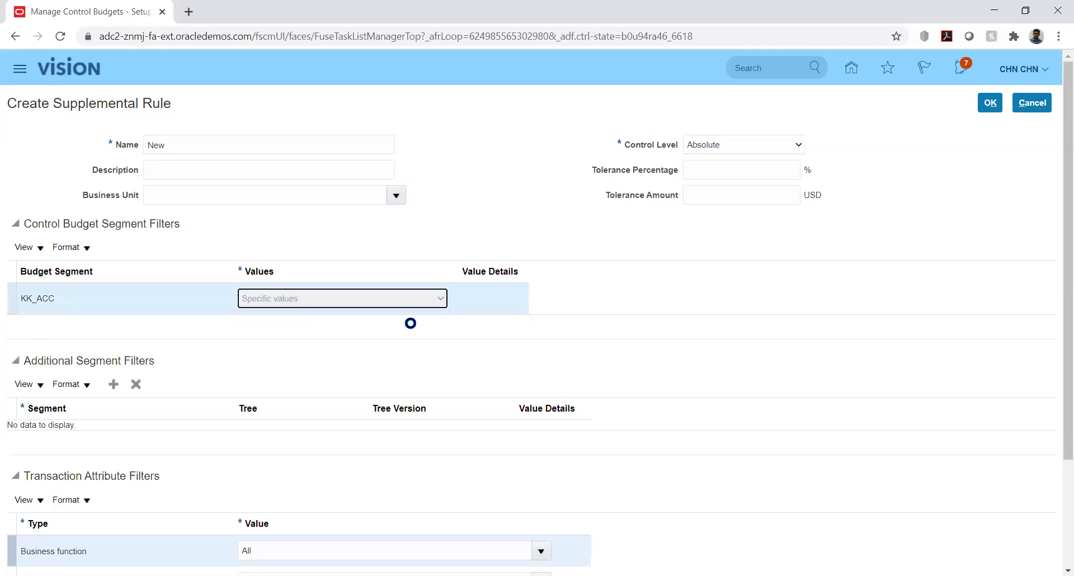
pyautogui.click(489, 298)
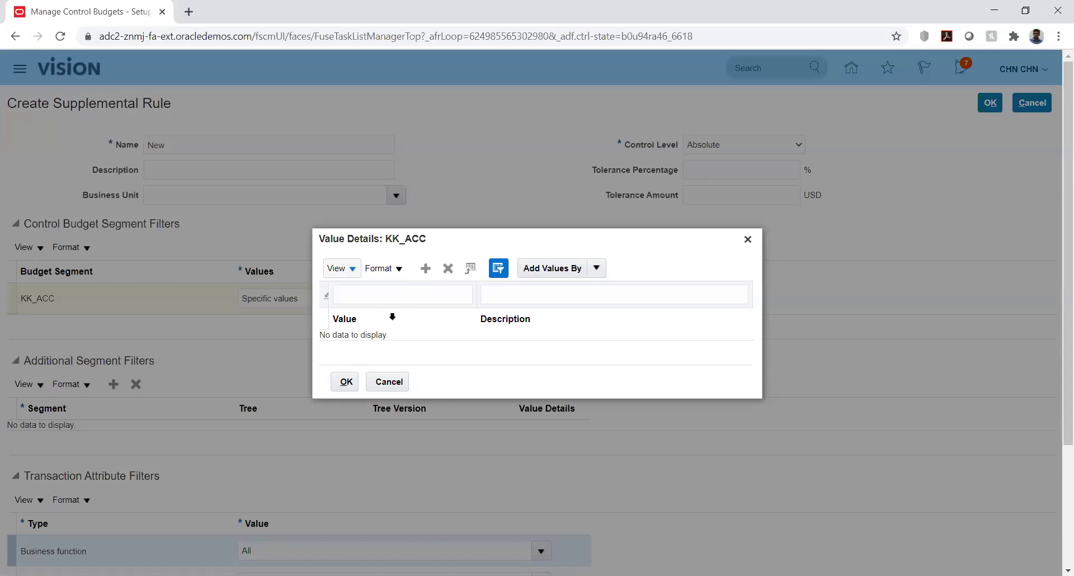
pyautogui.click(388, 382)
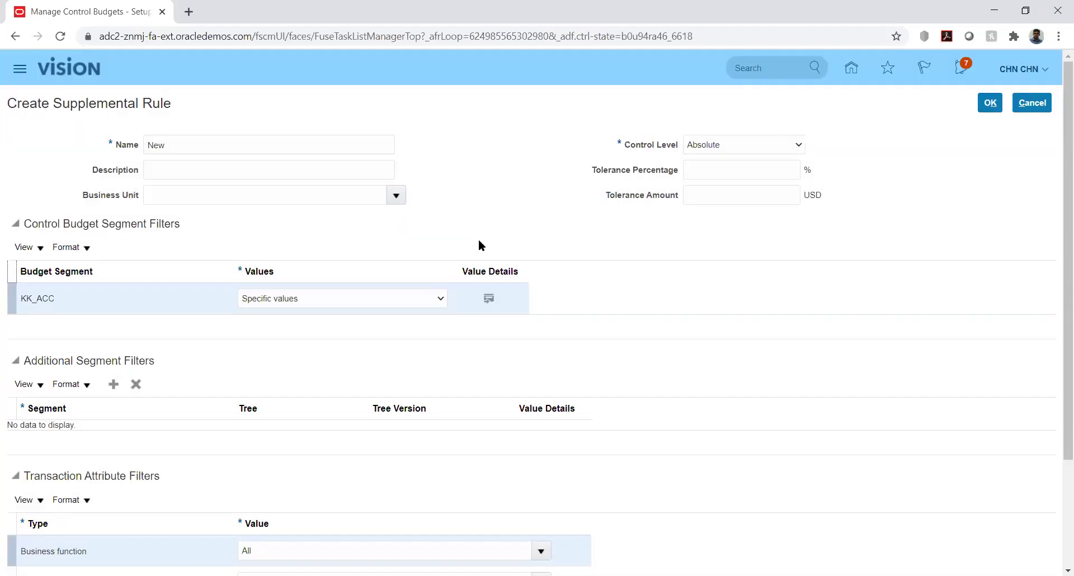
pyautogui.click(435, 299)
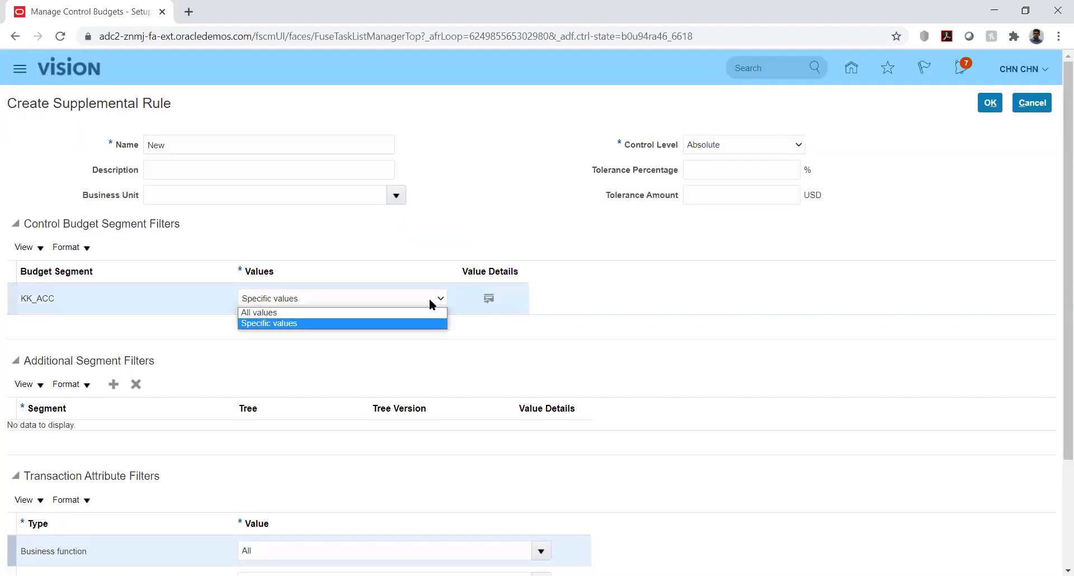
pyautogui.click(417, 315)
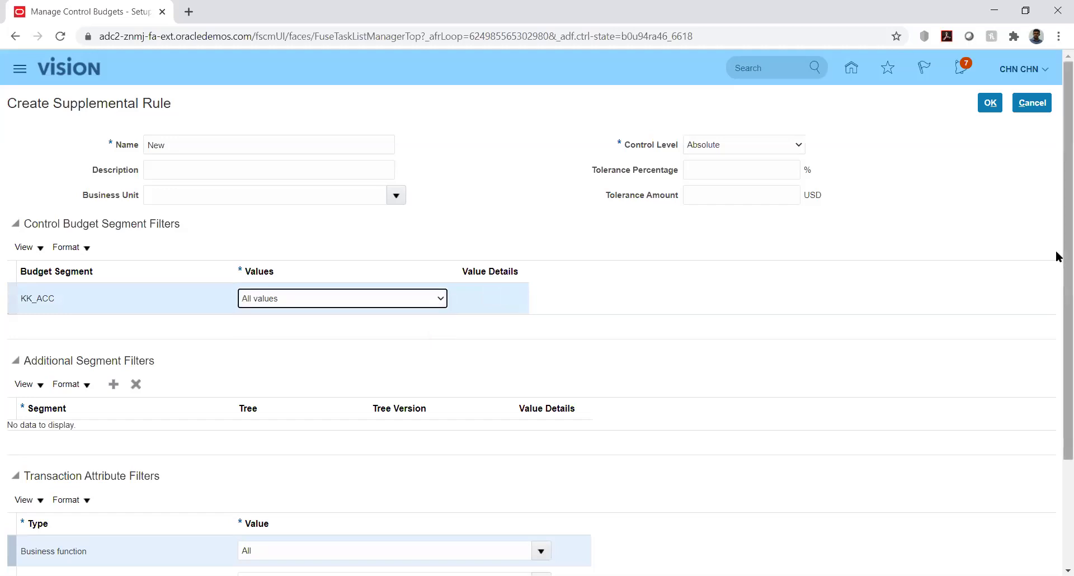
# Add an additional segment filter row, leaving its segment blank.
pyautogui.scroll(-3, 1055, 313)
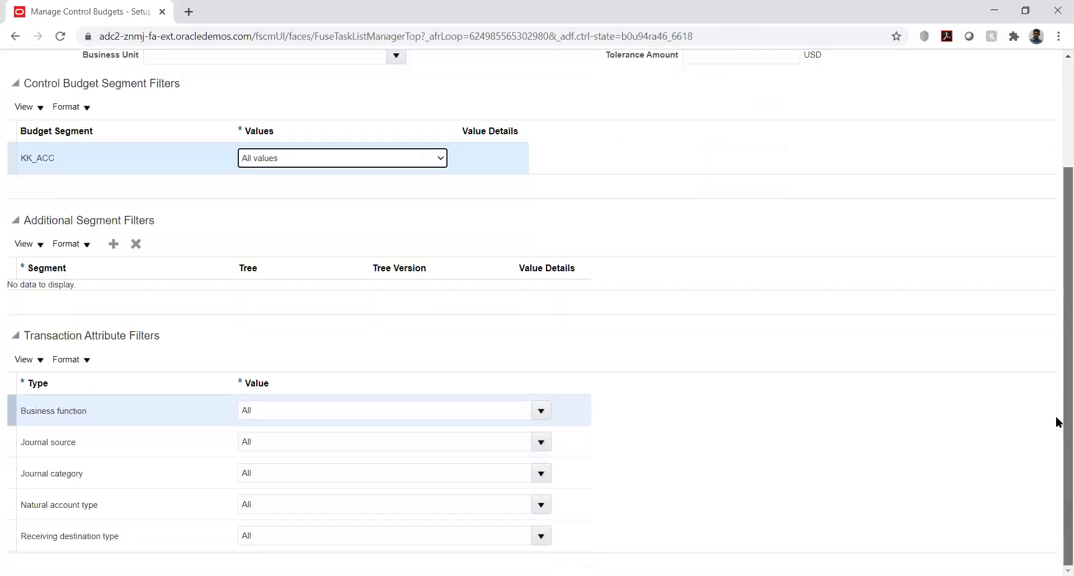
pyautogui.click(114, 247)
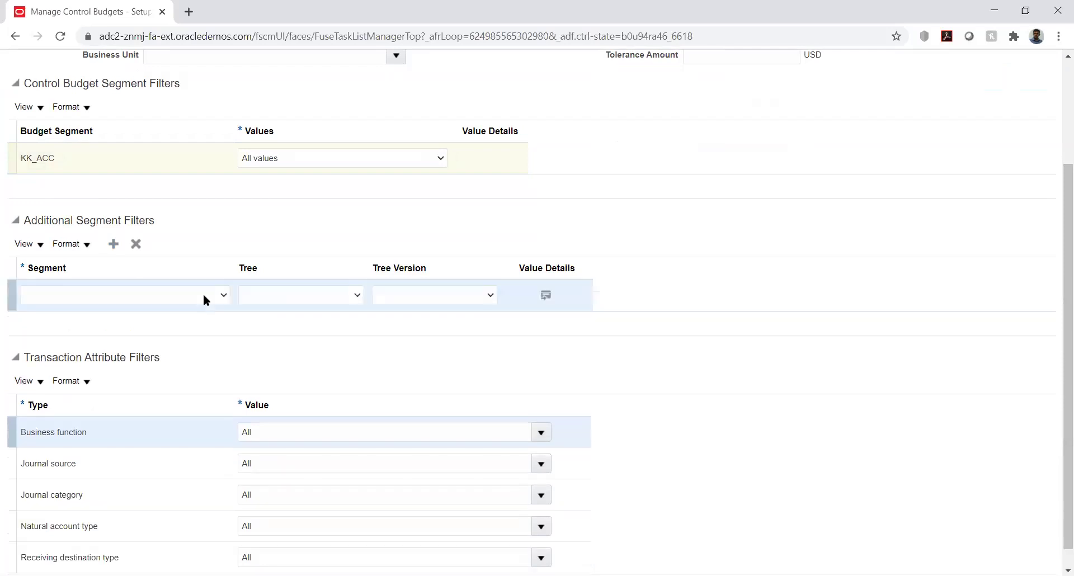
pyautogui.click(202, 300)
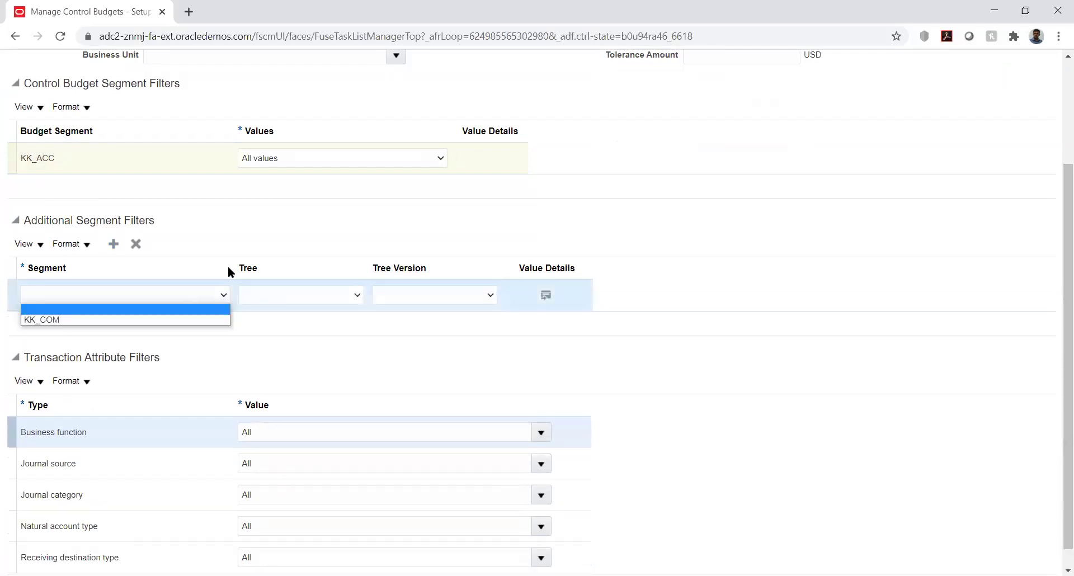
pyautogui.click(335, 203)
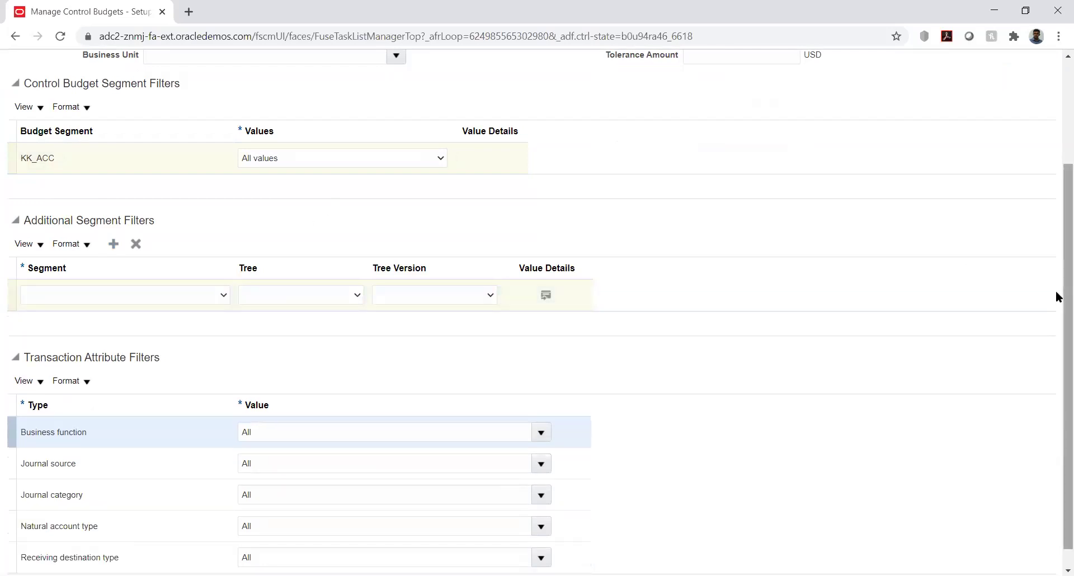
# Confirm KK_ACC stays at All values and review the segment choices, including KK_COM, without selecting one.
pyautogui.scroll(3, 1045, 190)
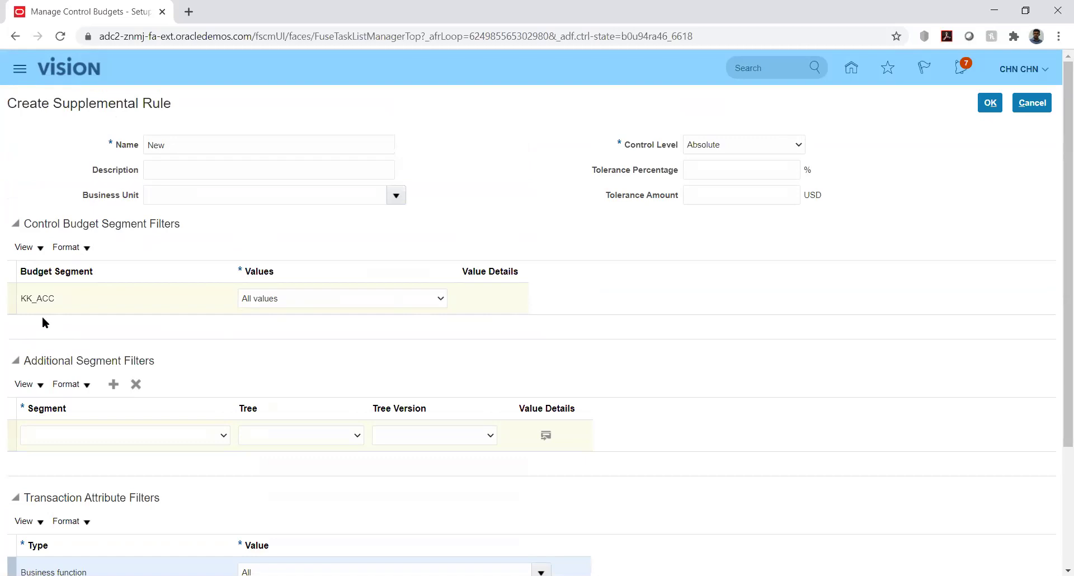
pyautogui.click(260, 299)
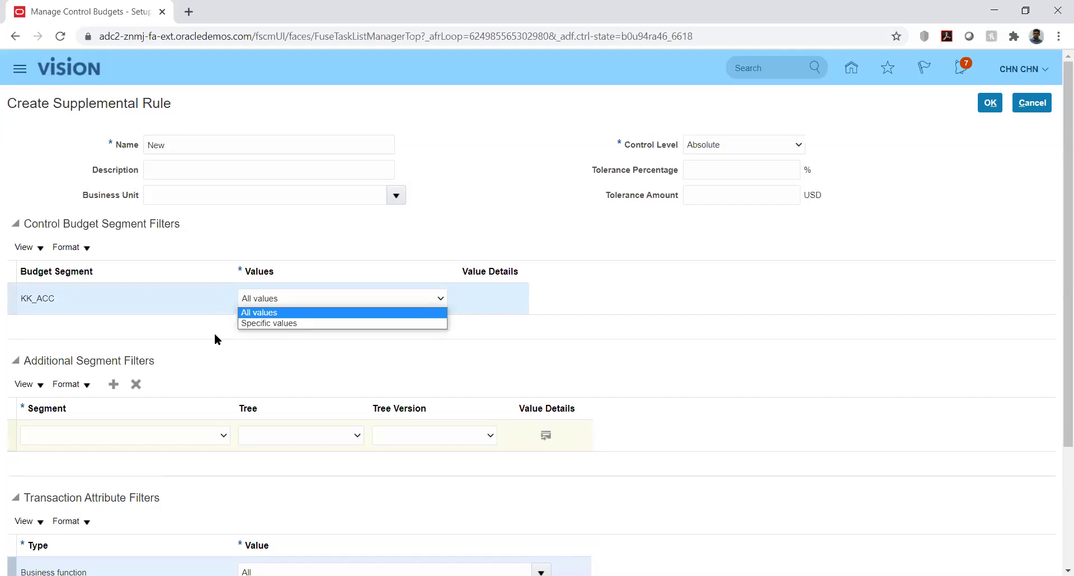
pyautogui.click(329, 352)
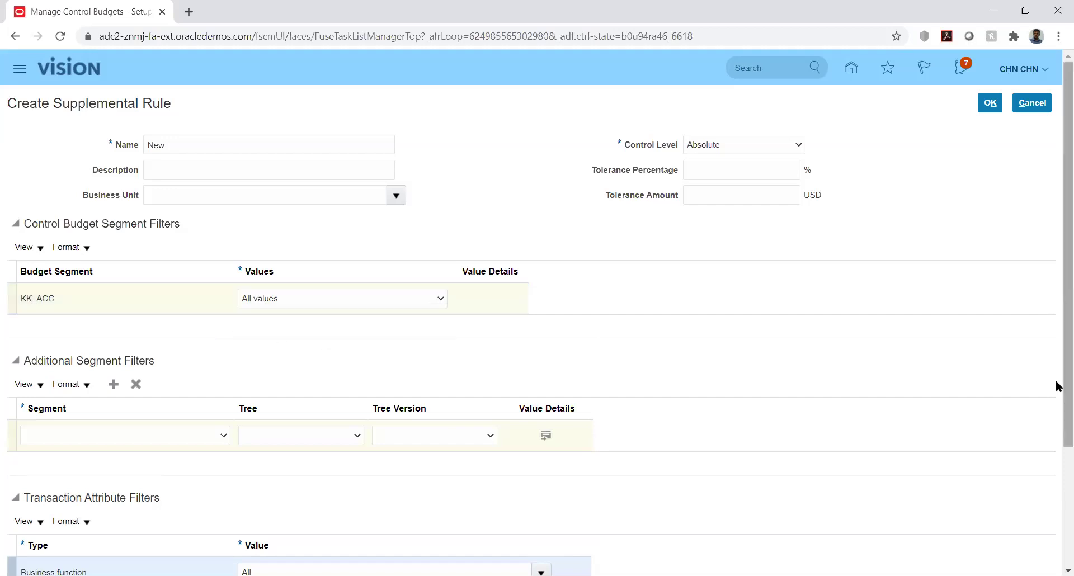
pyautogui.moveTo(1056, 383); pyautogui.dragTo(1055, 509)
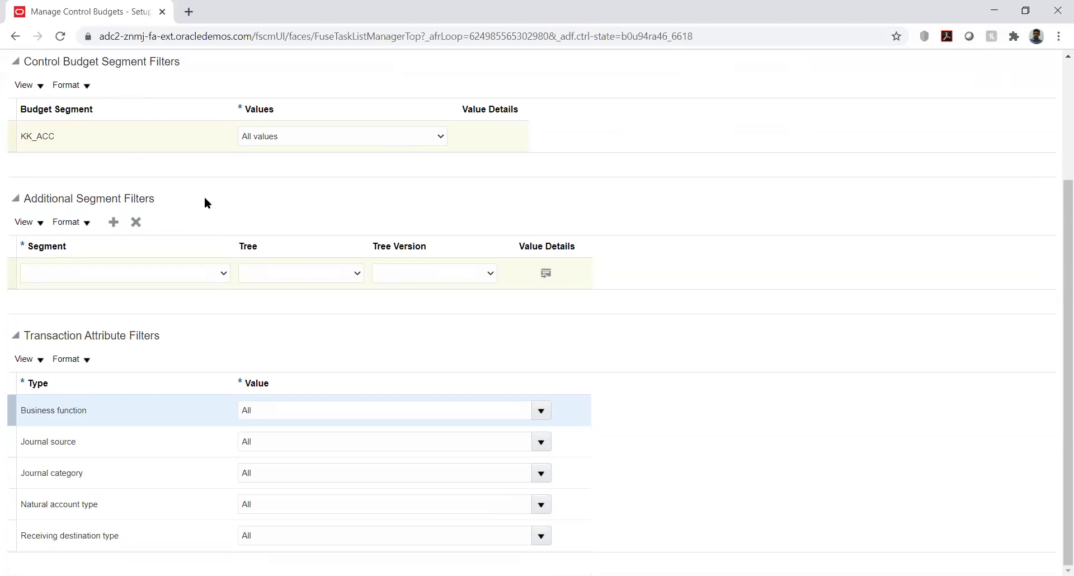
pyautogui.click(196, 273)
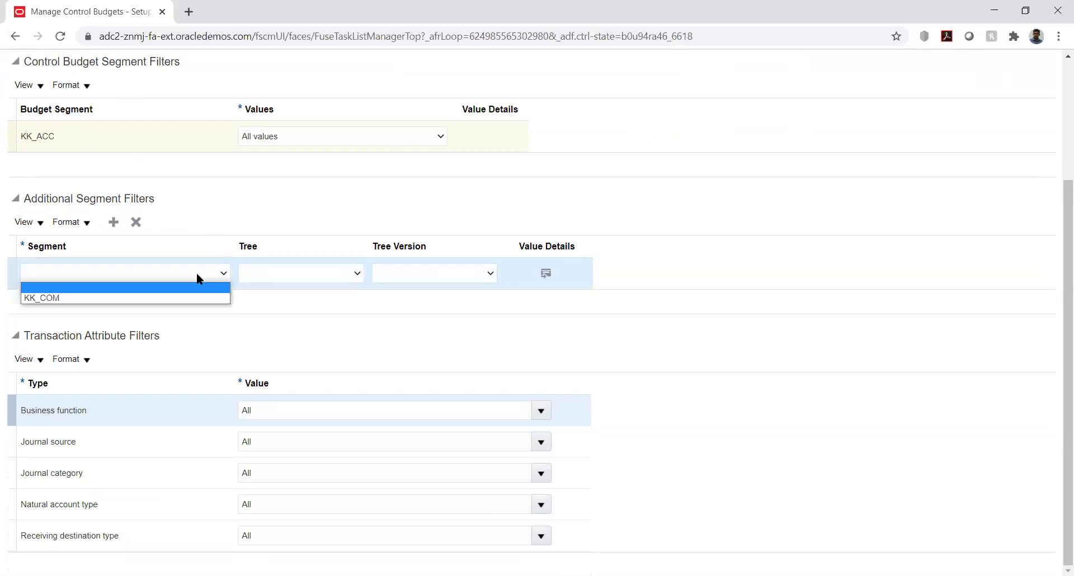
pyautogui.click(196, 273)
pyautogui.click(199, 278)
pyautogui.click(196, 274)
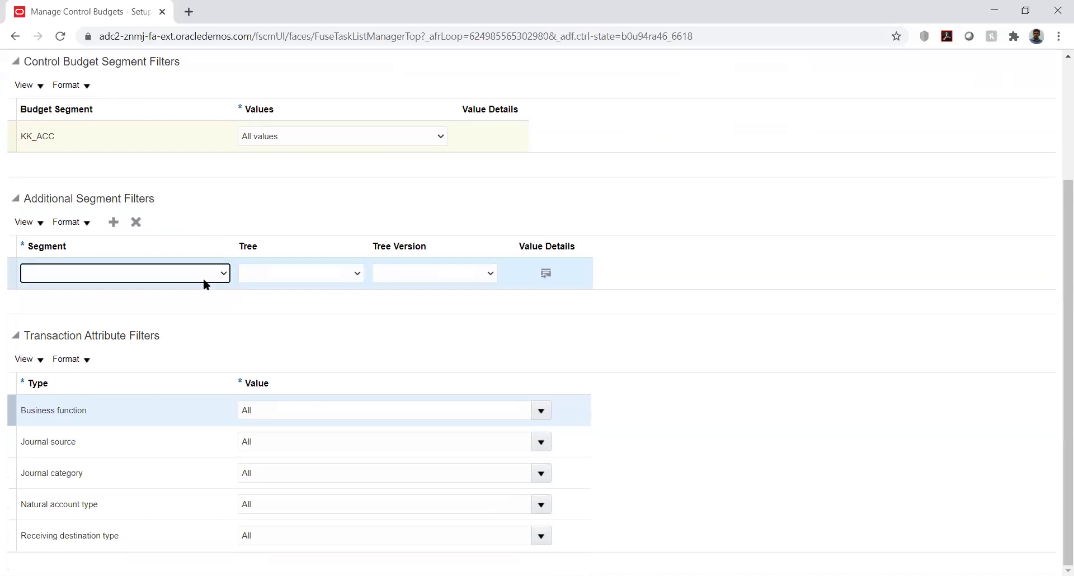
pyautogui.click(248, 300)
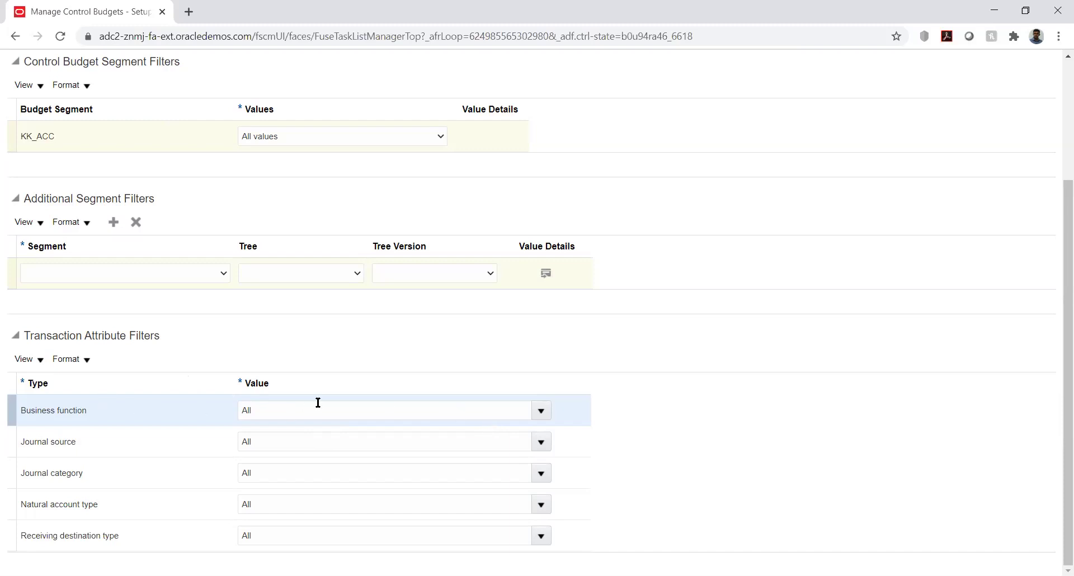
pyautogui.click(537, 411)
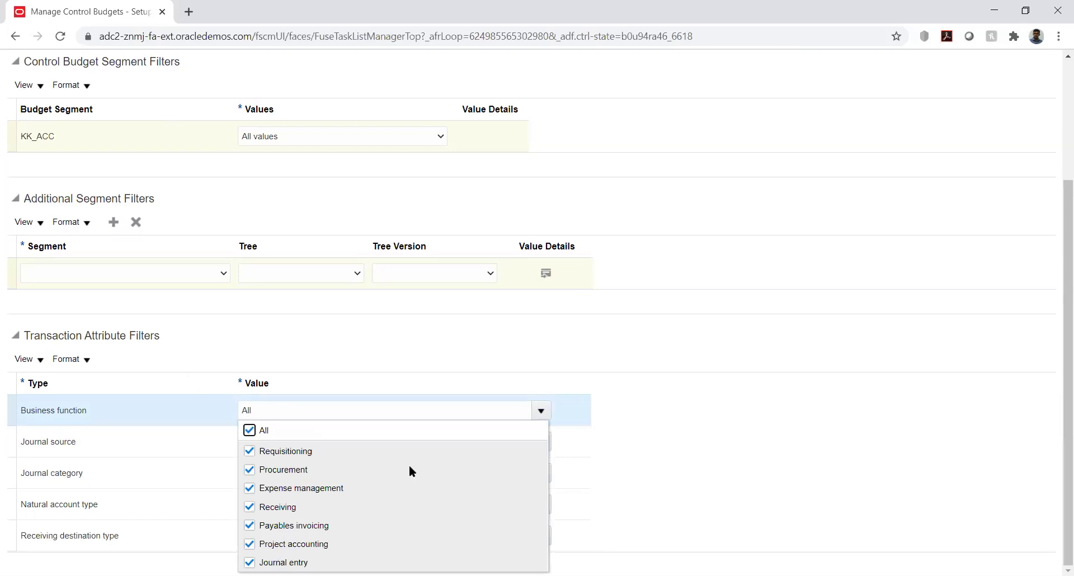
pyautogui.click(568, 317)
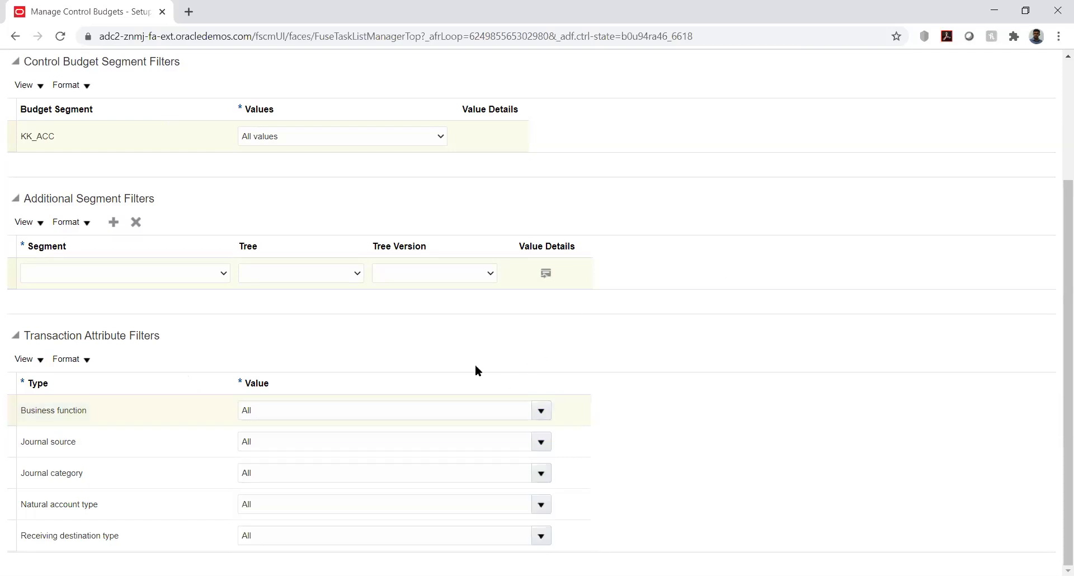
pyautogui.click(541, 442)
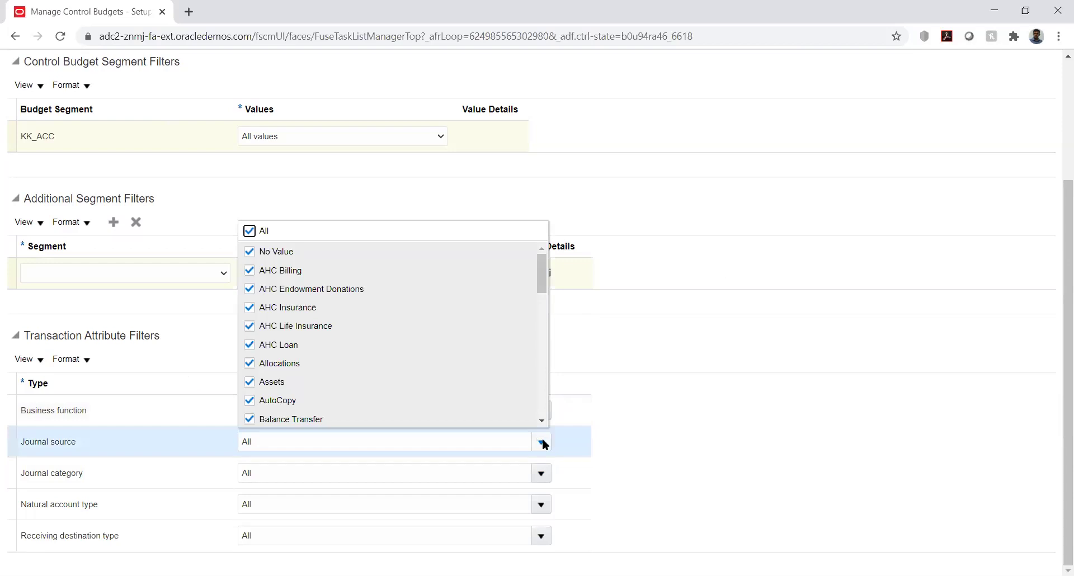
pyautogui.click(616, 353)
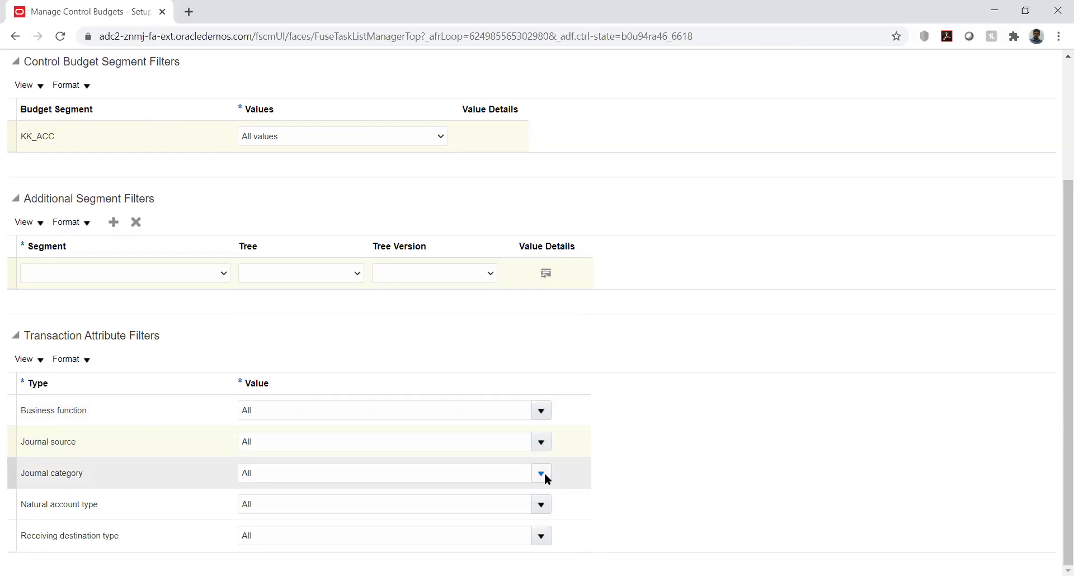
pyautogui.click(541, 505)
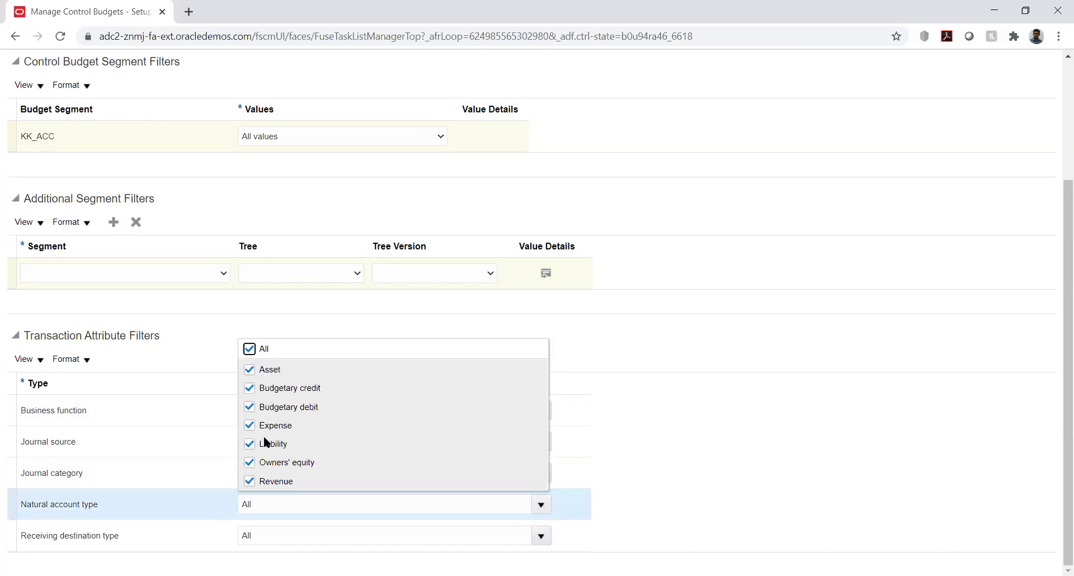
pyautogui.click(634, 345)
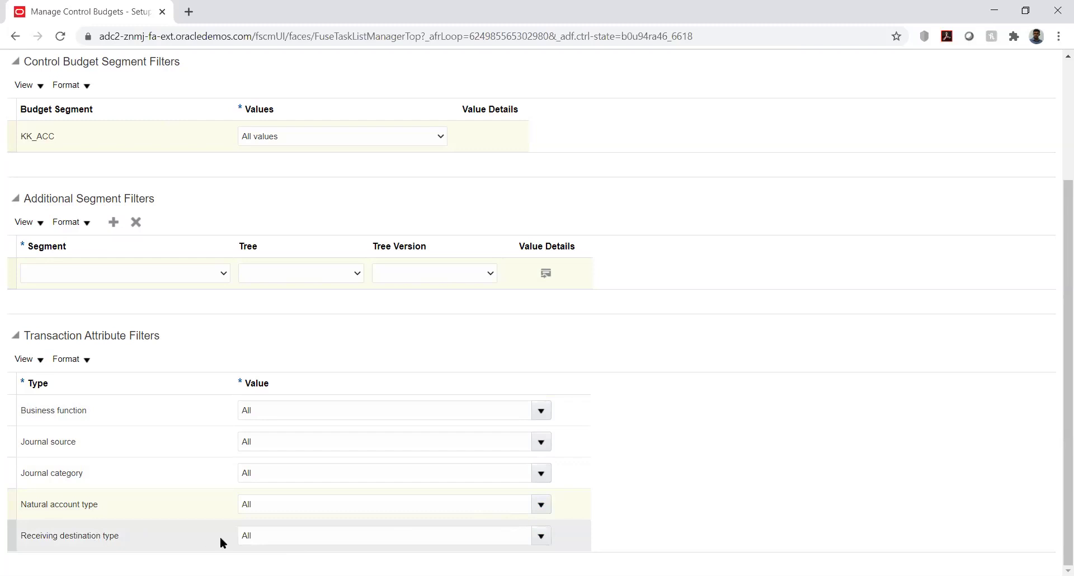
pyautogui.click(542, 537)
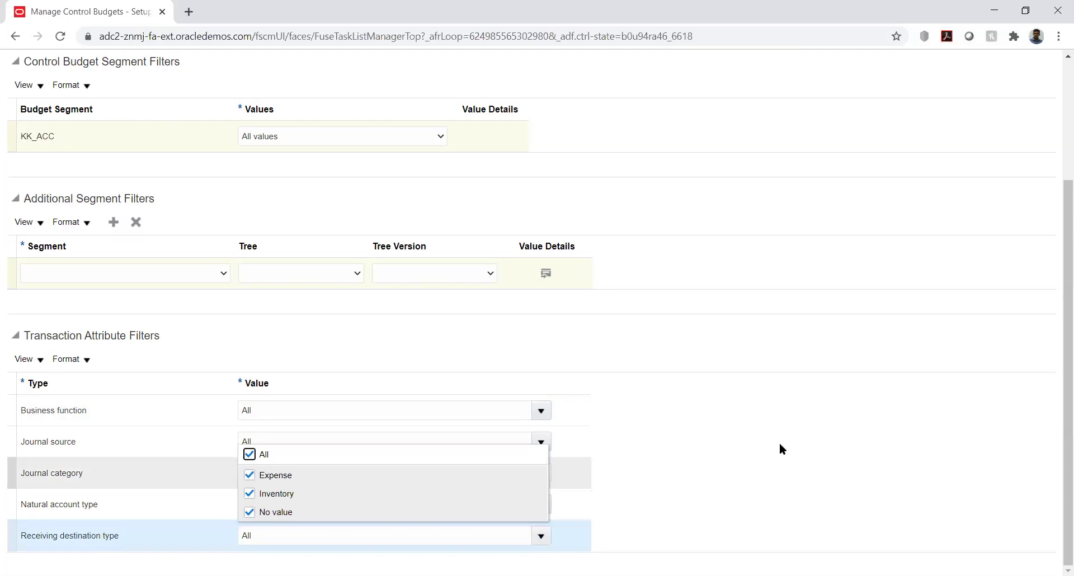
pyautogui.click(849, 356)
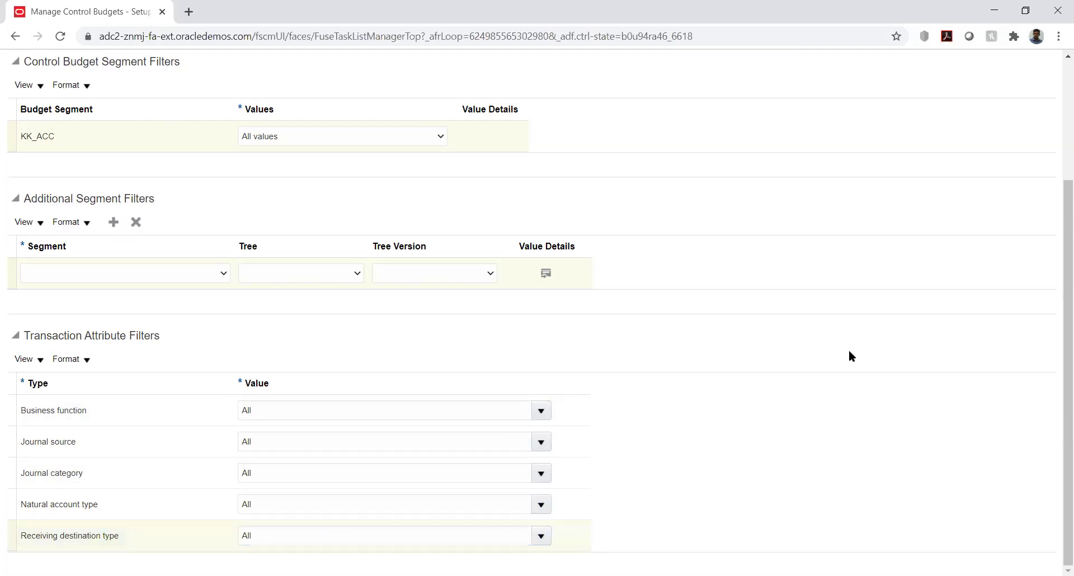
pyautogui.moveTo(1056, 344); pyautogui.dragTo(1057, 191)
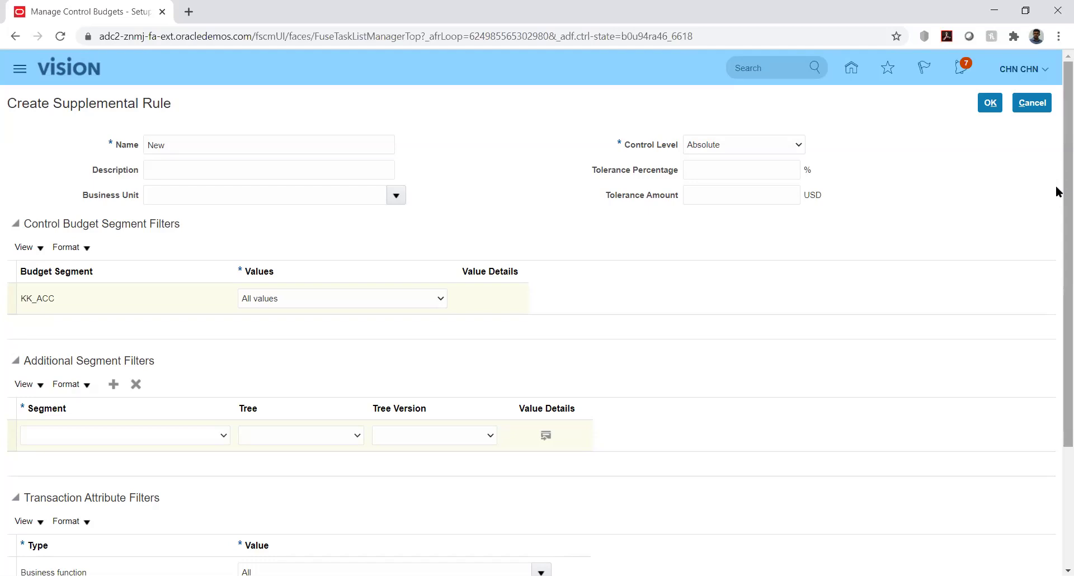
# Discard the new supplemental rule and return to the KK_Budget control budget page.
pyautogui.click(1033, 104)
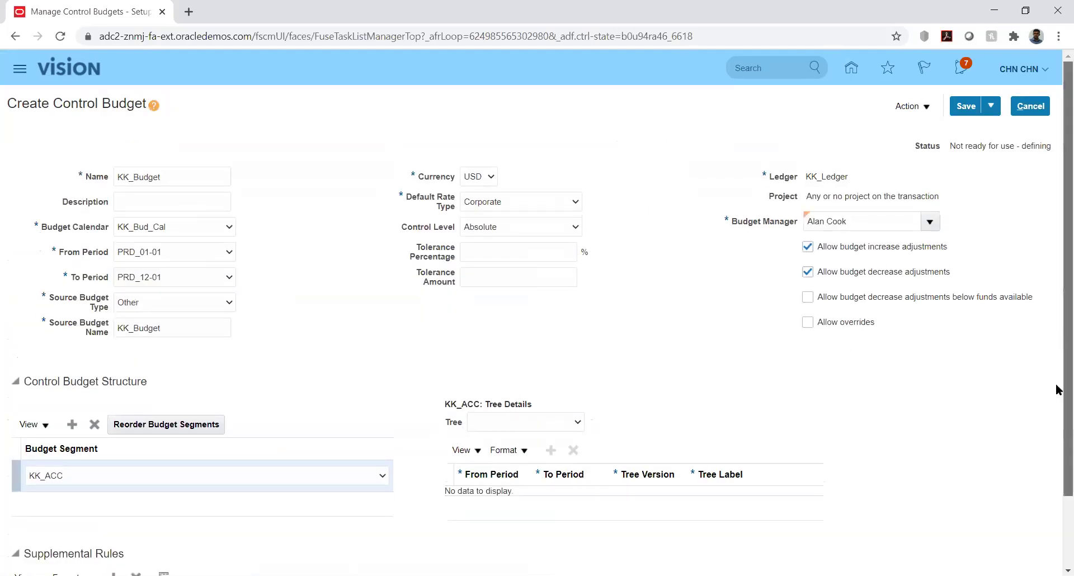
pyautogui.scroll(-2, 1056, 391)
pyautogui.scroll(2, 1057, 395)
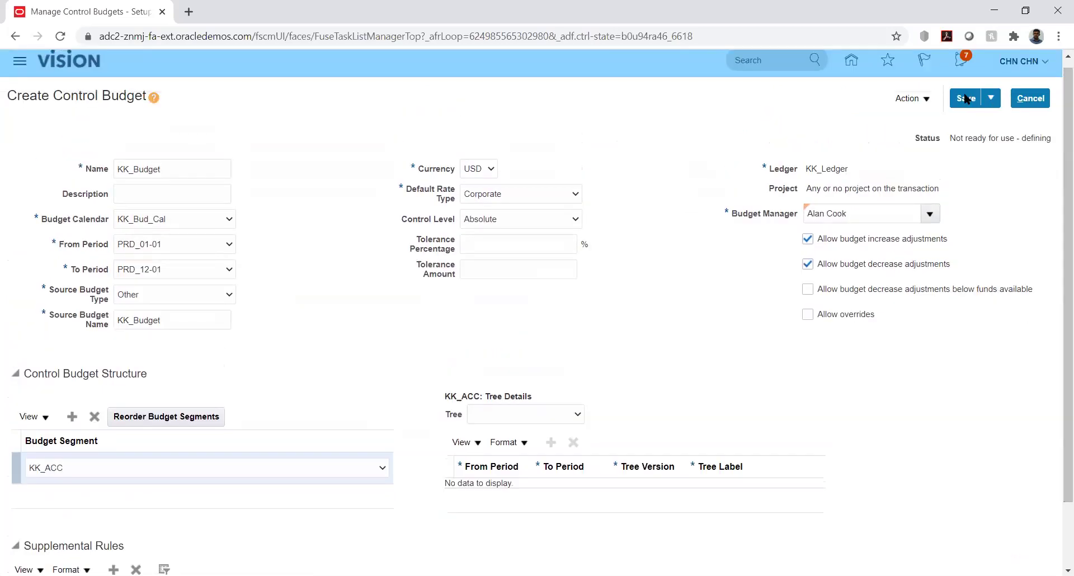
# Save the KK_Budget control budget, whose status still shows not ready for use.
pyautogui.click(962, 99)
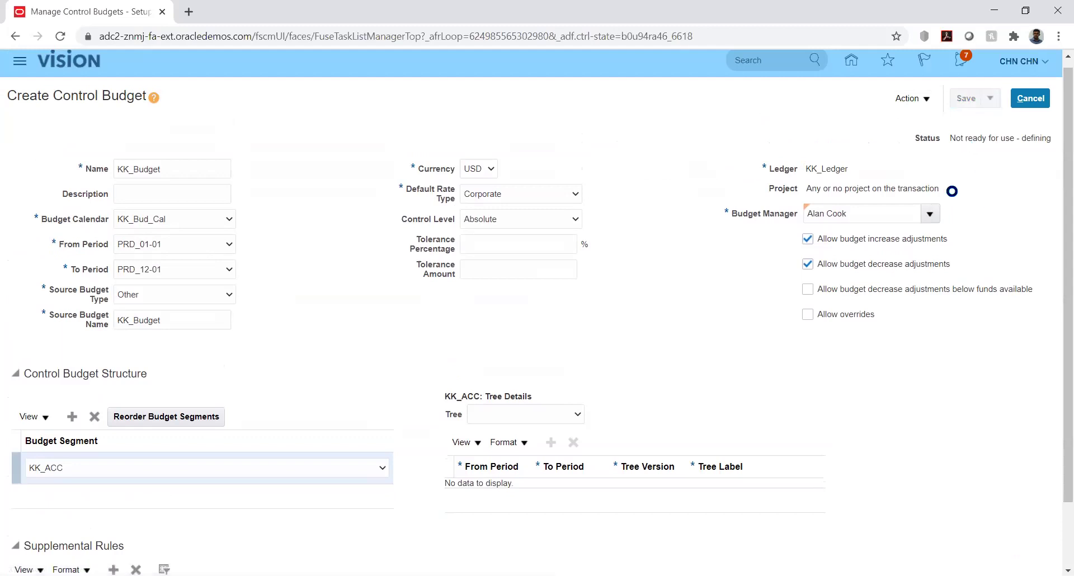
pyautogui.doubleClick(960, 139)
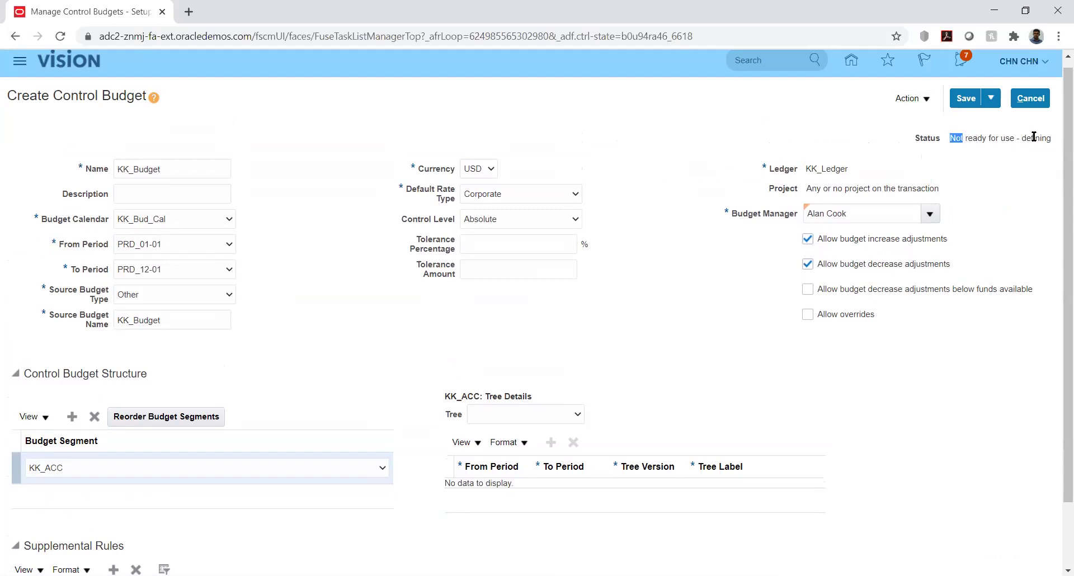
pyautogui.click(924, 100)
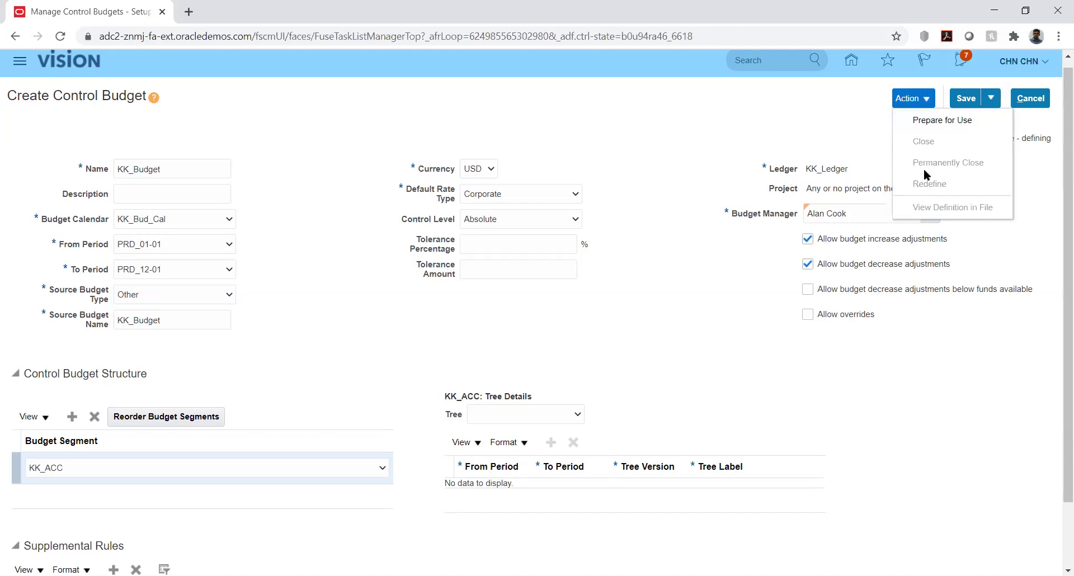
# Prepare KK_Budget for use, confirm the warning, and acknowledge submitted process 2032523.
pyautogui.click(930, 120)
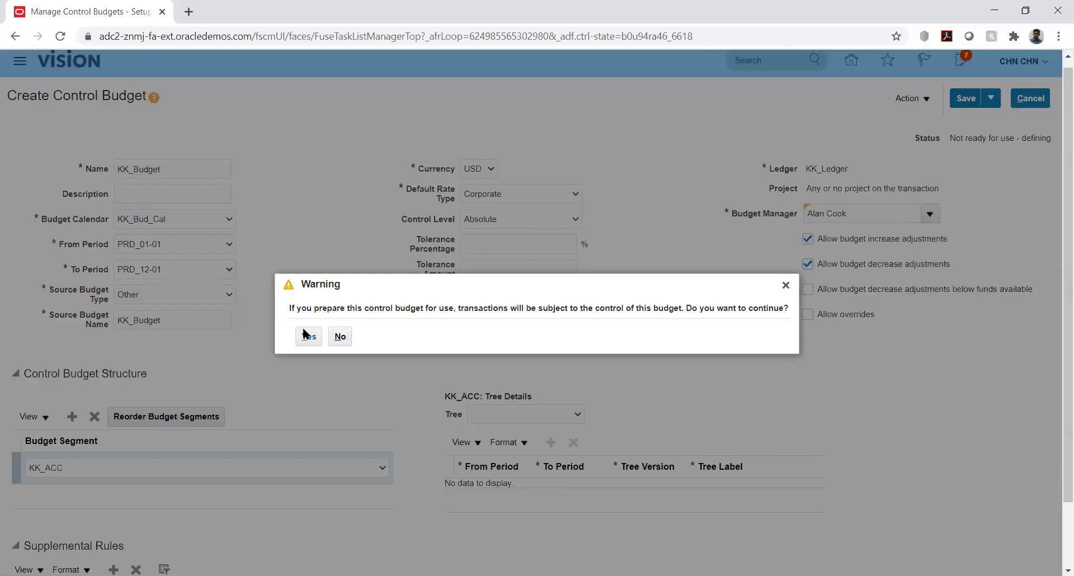
pyautogui.click(308, 336)
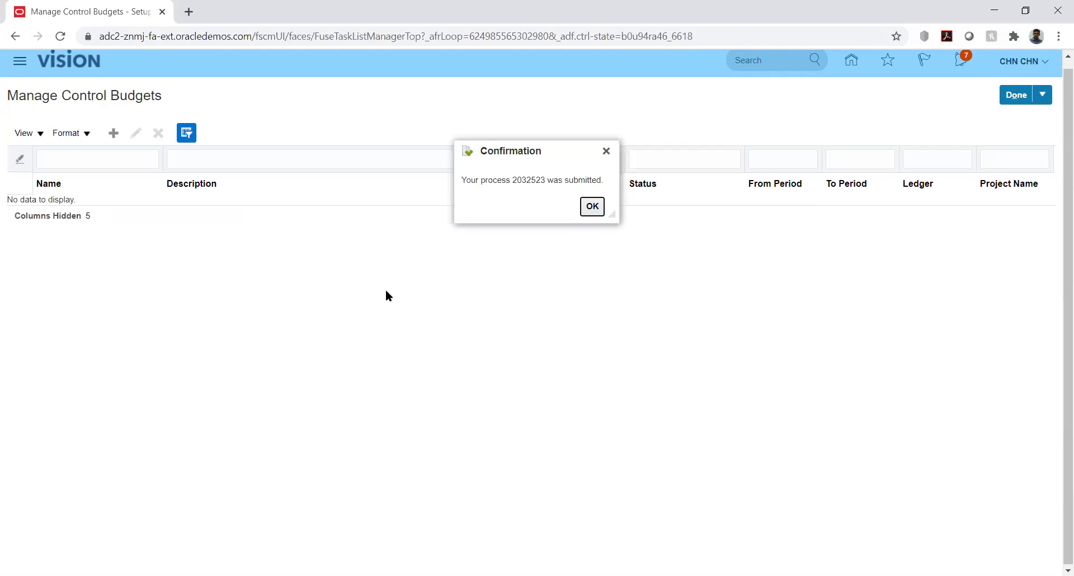
pyautogui.click(591, 206)
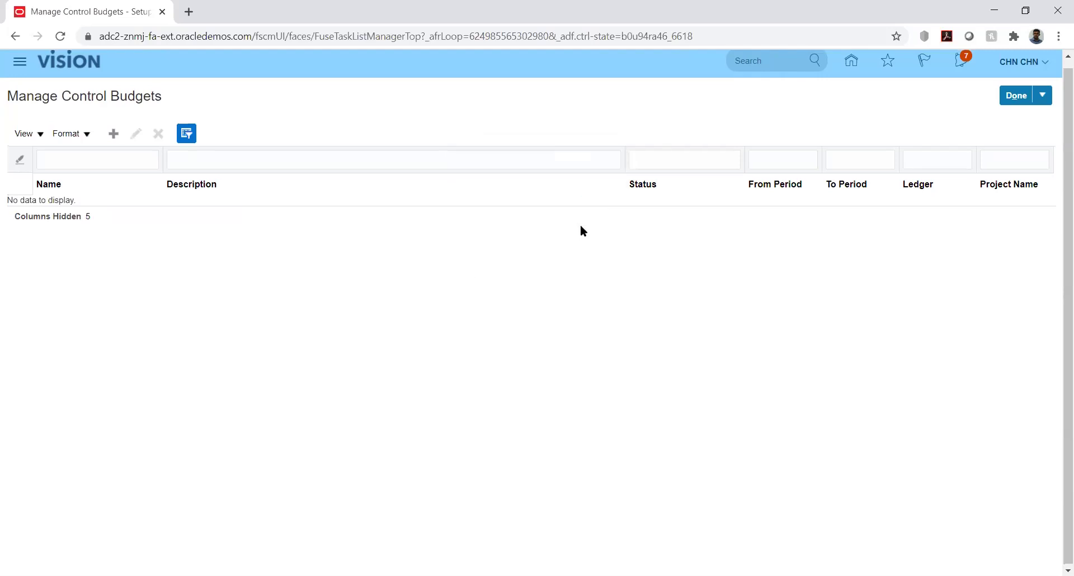
# Watch Scheduled Processes until Prepare Control Budget Definition 2032523 shows Completed.
pyautogui.click(22, 64)
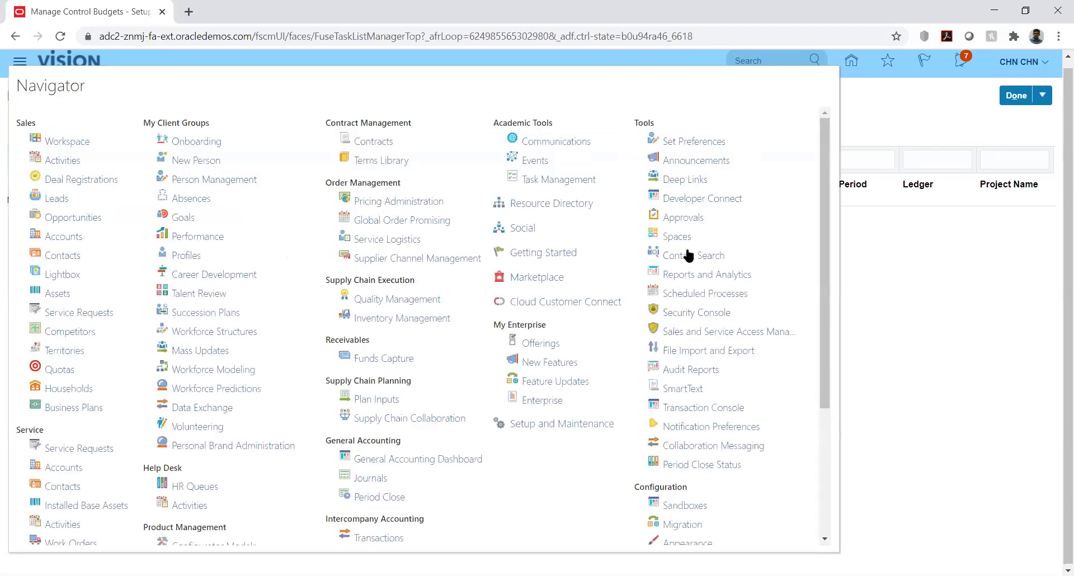
pyautogui.click(688, 291)
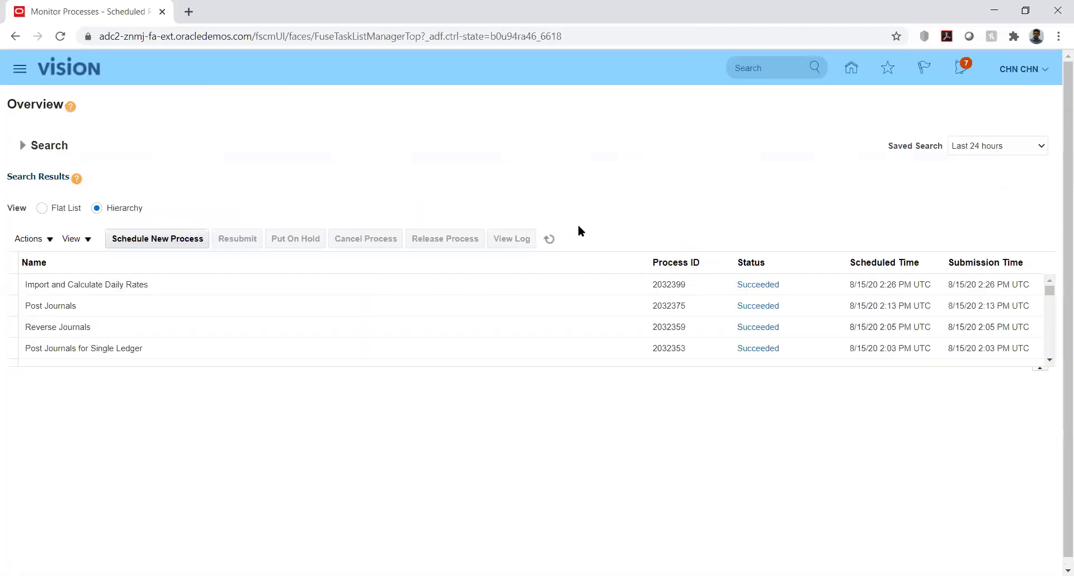
pyautogui.click(549, 238)
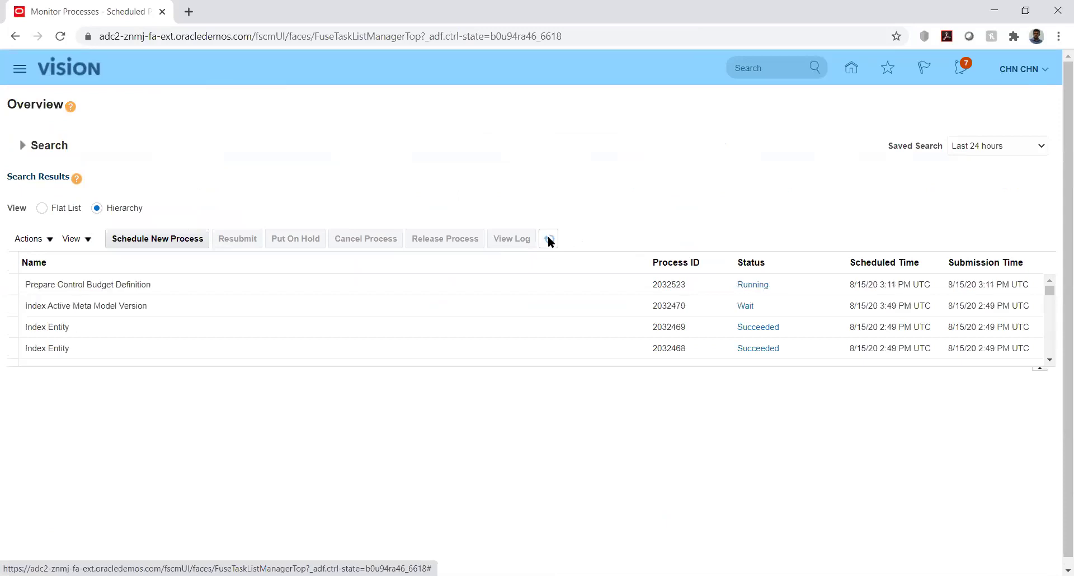
pyautogui.click(549, 241)
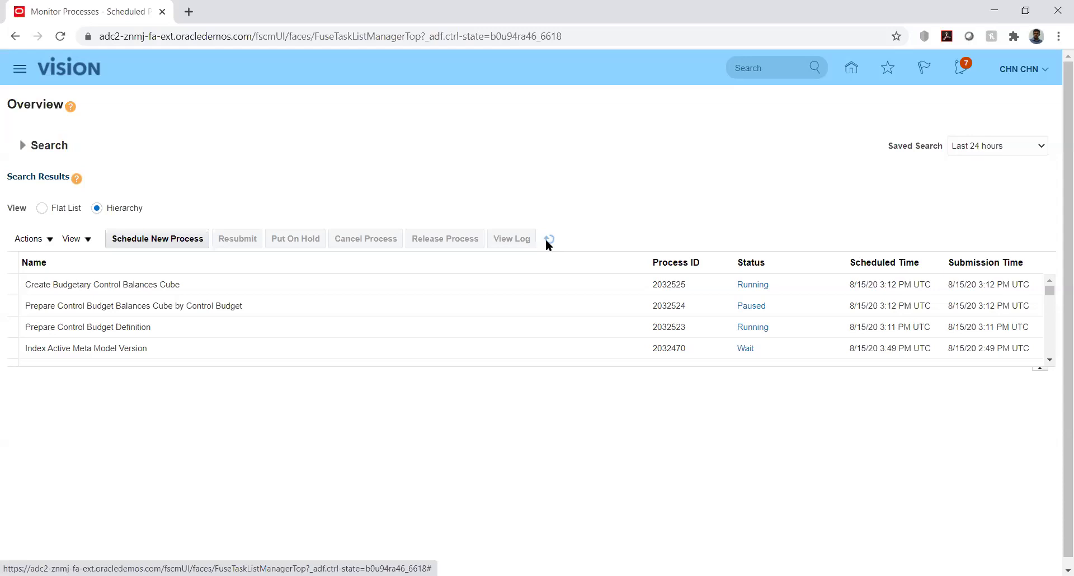
pyautogui.click(546, 241)
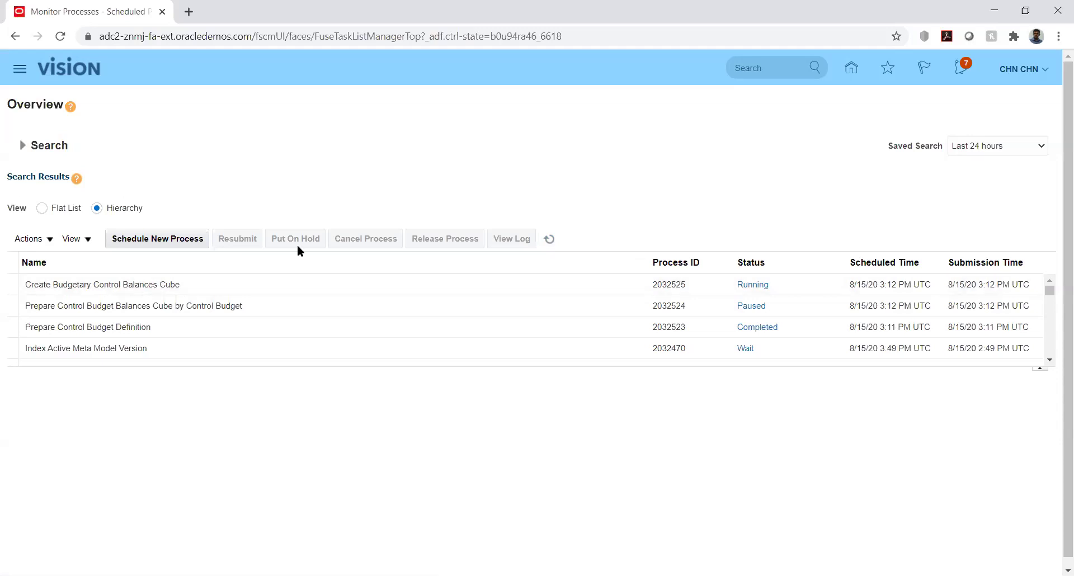
pyautogui.click(549, 240)
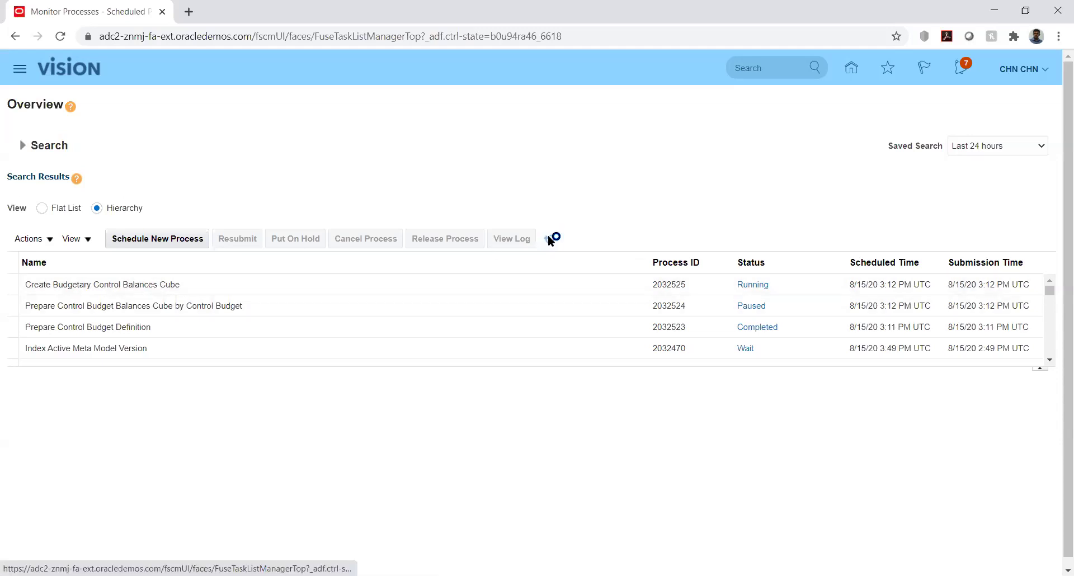
# Refresh until all three budget processes, including Balances Cube 2032525, show Succeeded.
pyautogui.click(549, 240)
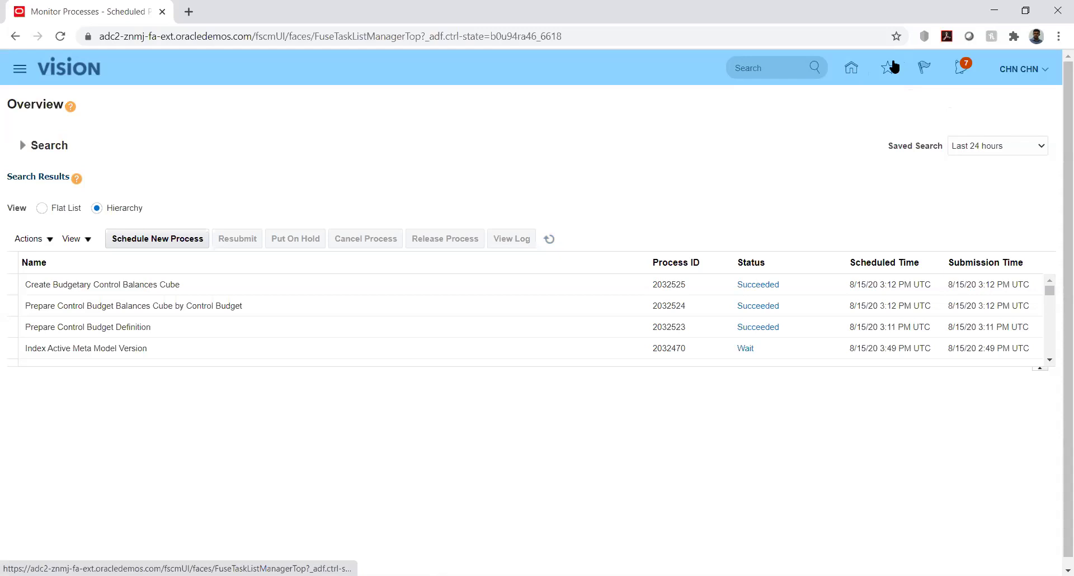
pyautogui.click(1046, 74)
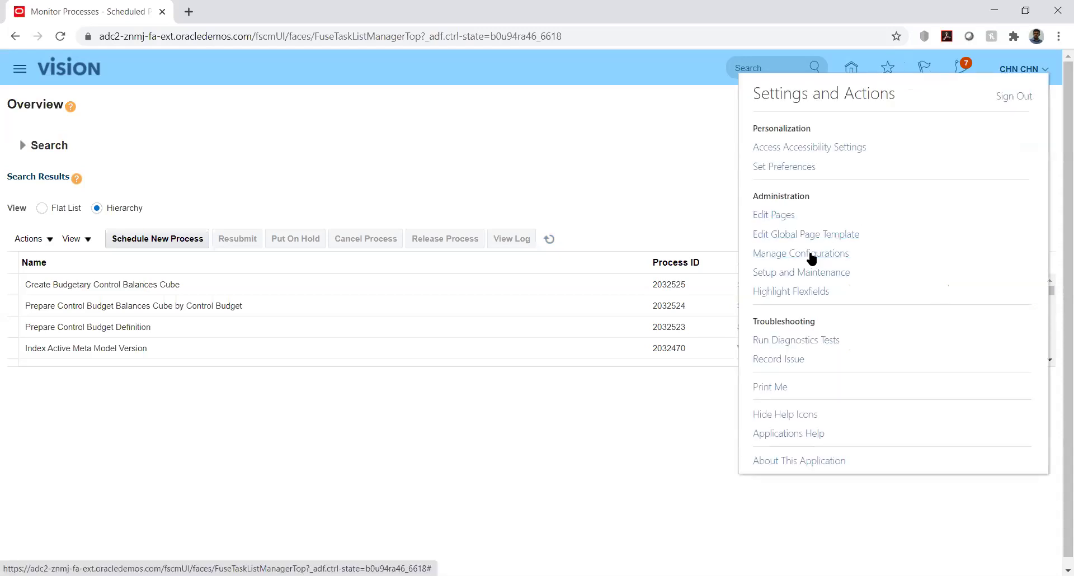
pyautogui.click(730, 162)
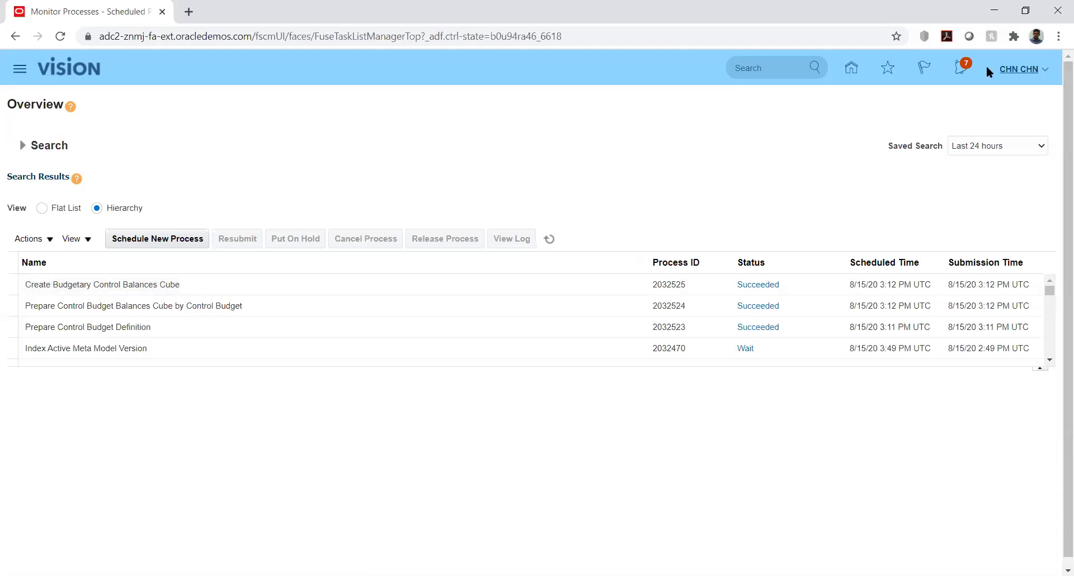
# Go back to the Oracle Applications home page and browse its grid of work area icons.
pyautogui.click(851, 68)
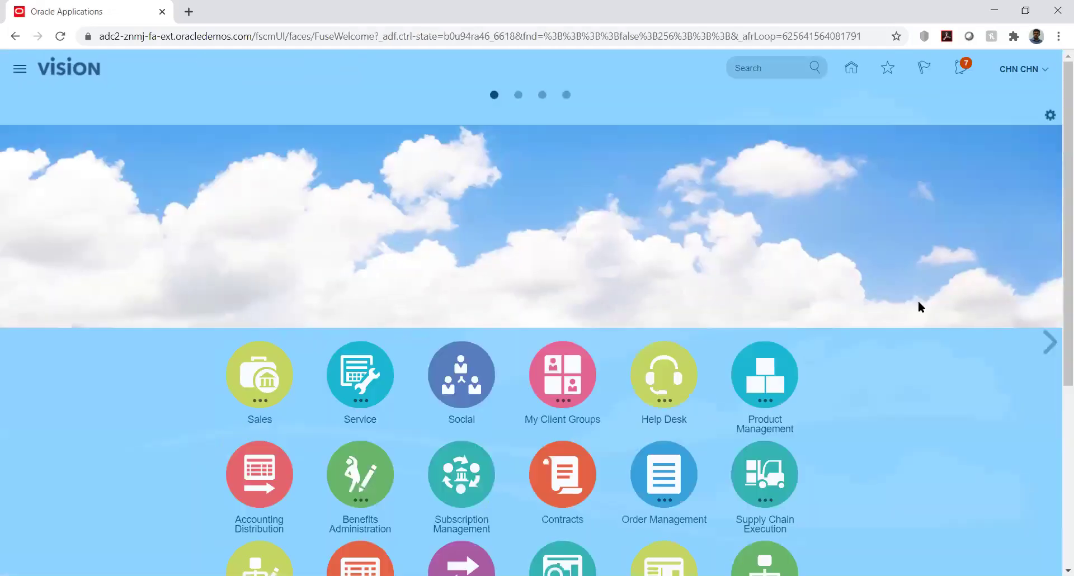
pyautogui.scroll(-2, 1057, 339)
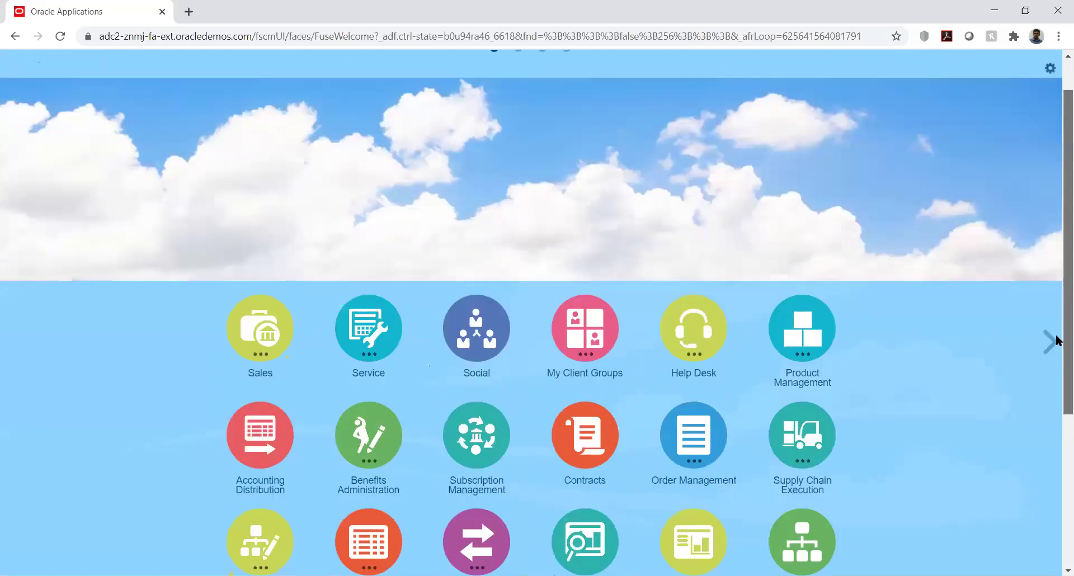
pyautogui.scroll(-5, 1057, 339)
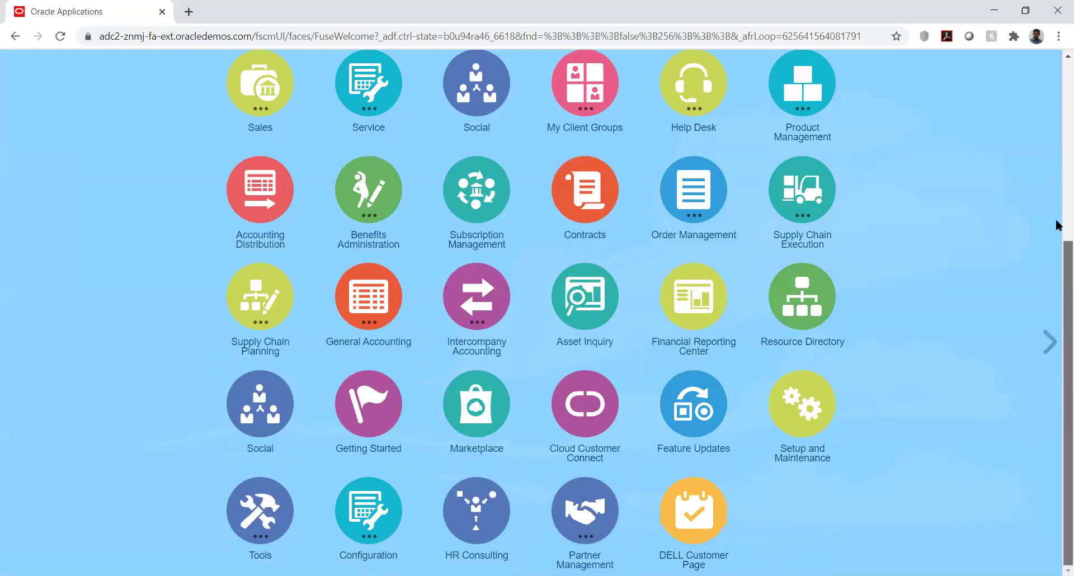
pyautogui.scroll(5, 1057, 223)
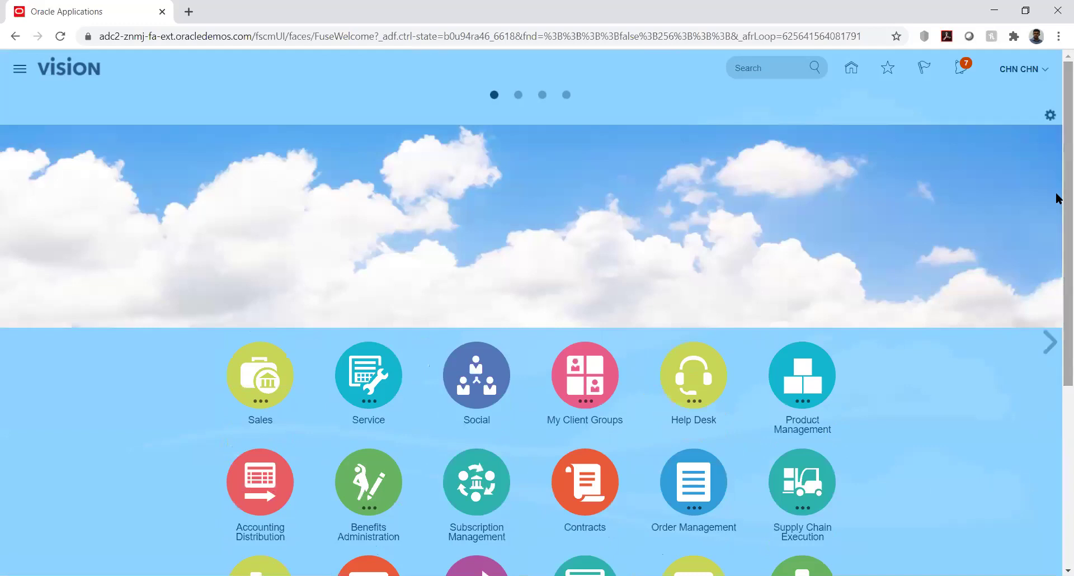